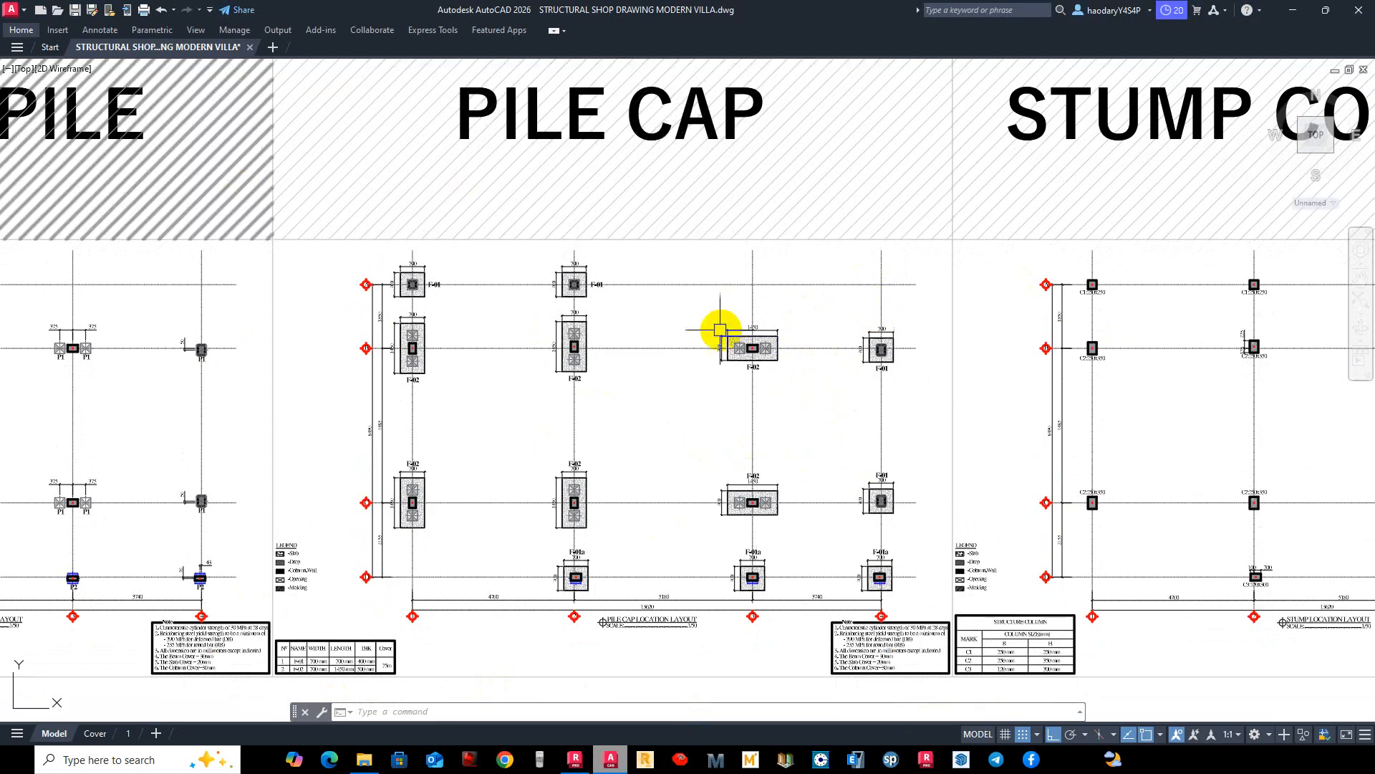
# Examine the driven pile location layout and its pile positions alongside the neighbouring pile cap layout.
pyautogui.moveTo(613, 366); pyautogui.dragTo(1050, 383, button='middle')
pyautogui.moveTo(770, 502); pyautogui.dragTo(996, 480, button='middle')
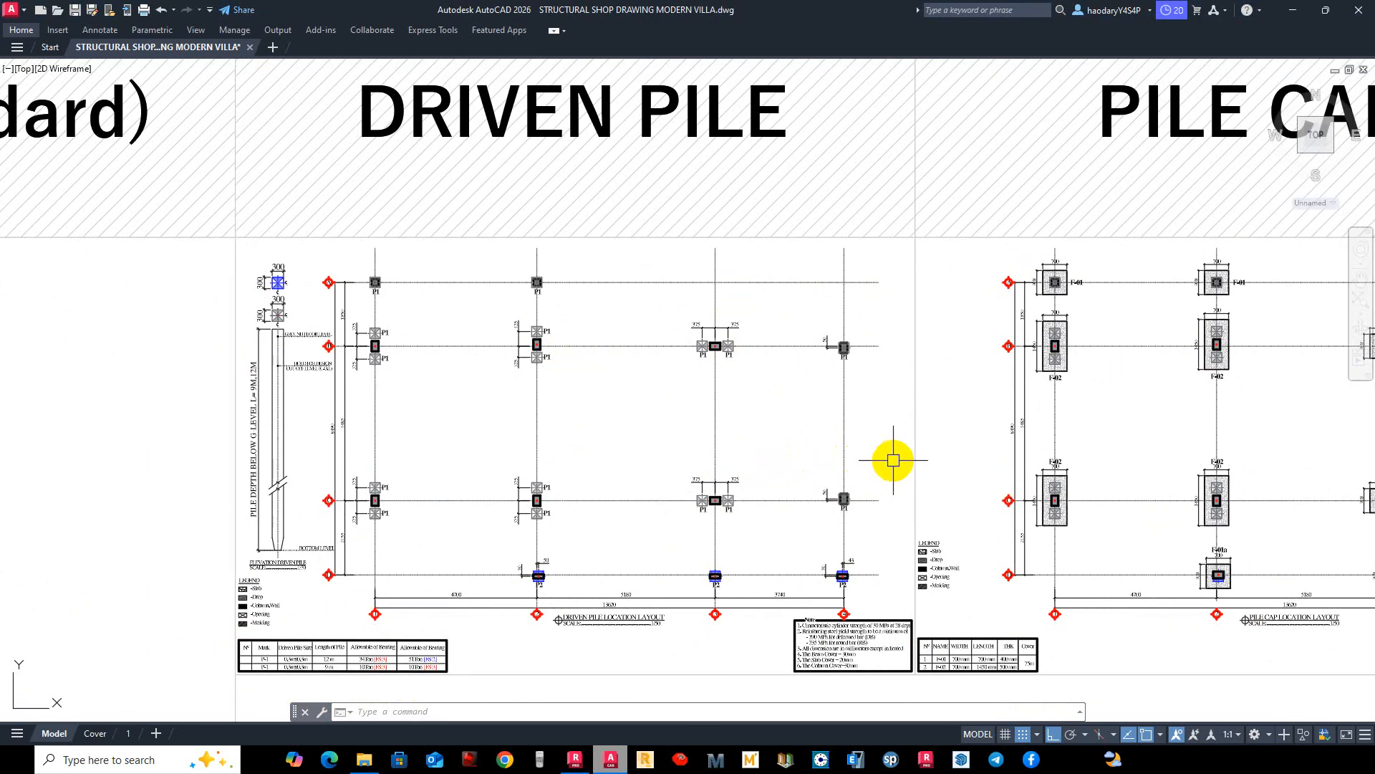
pyautogui.moveTo(823, 466)
pyautogui.mouseDown(button='middle')
pyautogui.moveTo(881, 389)
pyautogui.moveTo(828, 380)
pyautogui.mouseUp(button='middle')
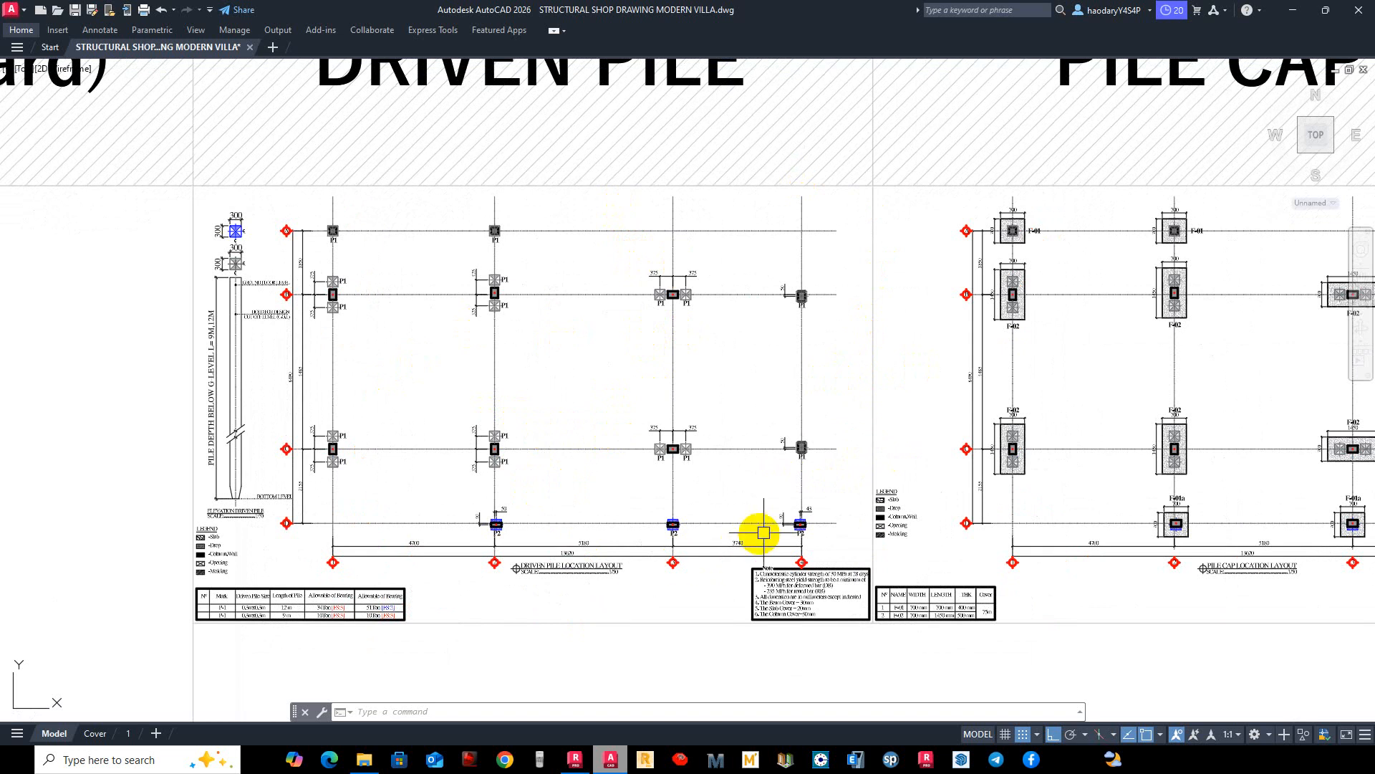
pyautogui.moveTo(775, 525); pyautogui.dragTo(571, 519, button='middle')
pyautogui.moveTo(847, 487); pyautogui.dragTo(587, 507, button='middle')
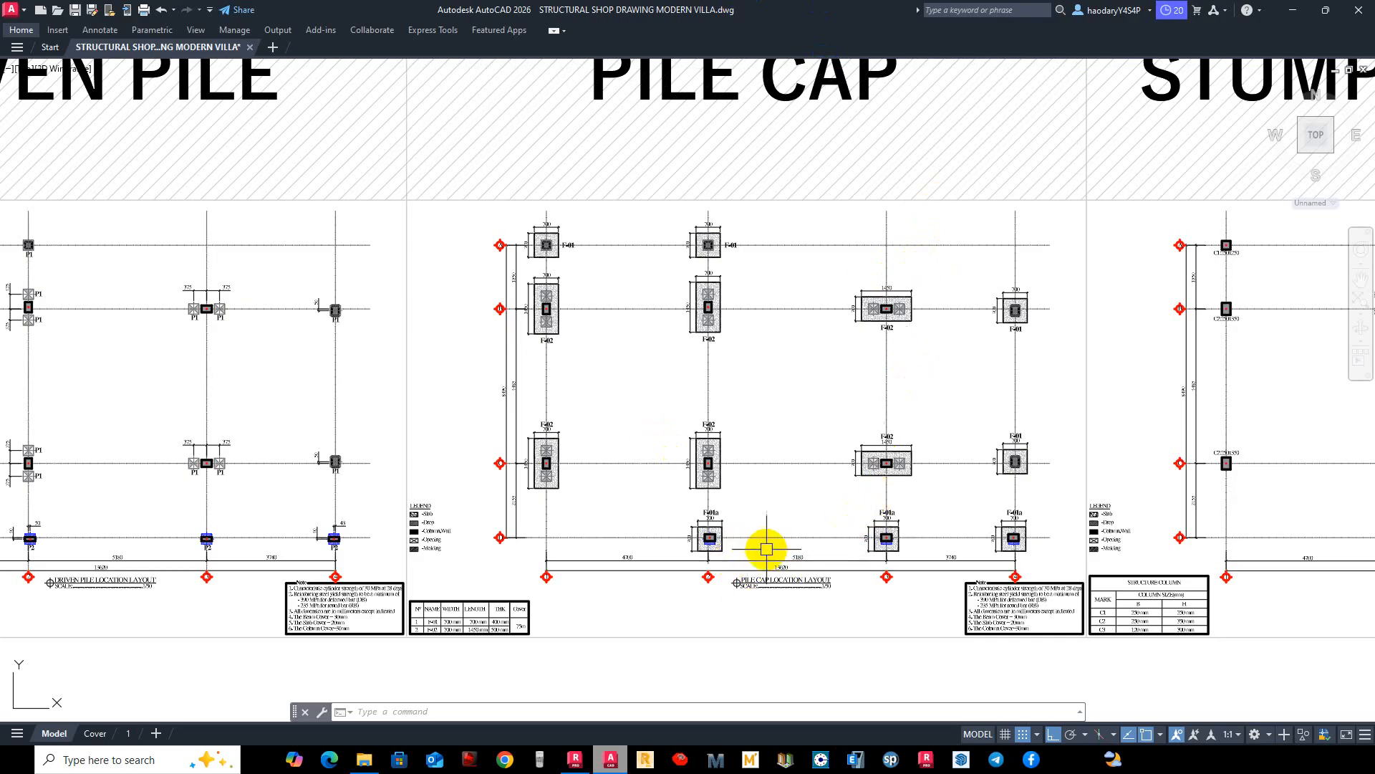
# Inspect the F-01a pile caps along grid D, checking how pile and column sit within the cap outline.
pyautogui.scroll(4, 752, 573)
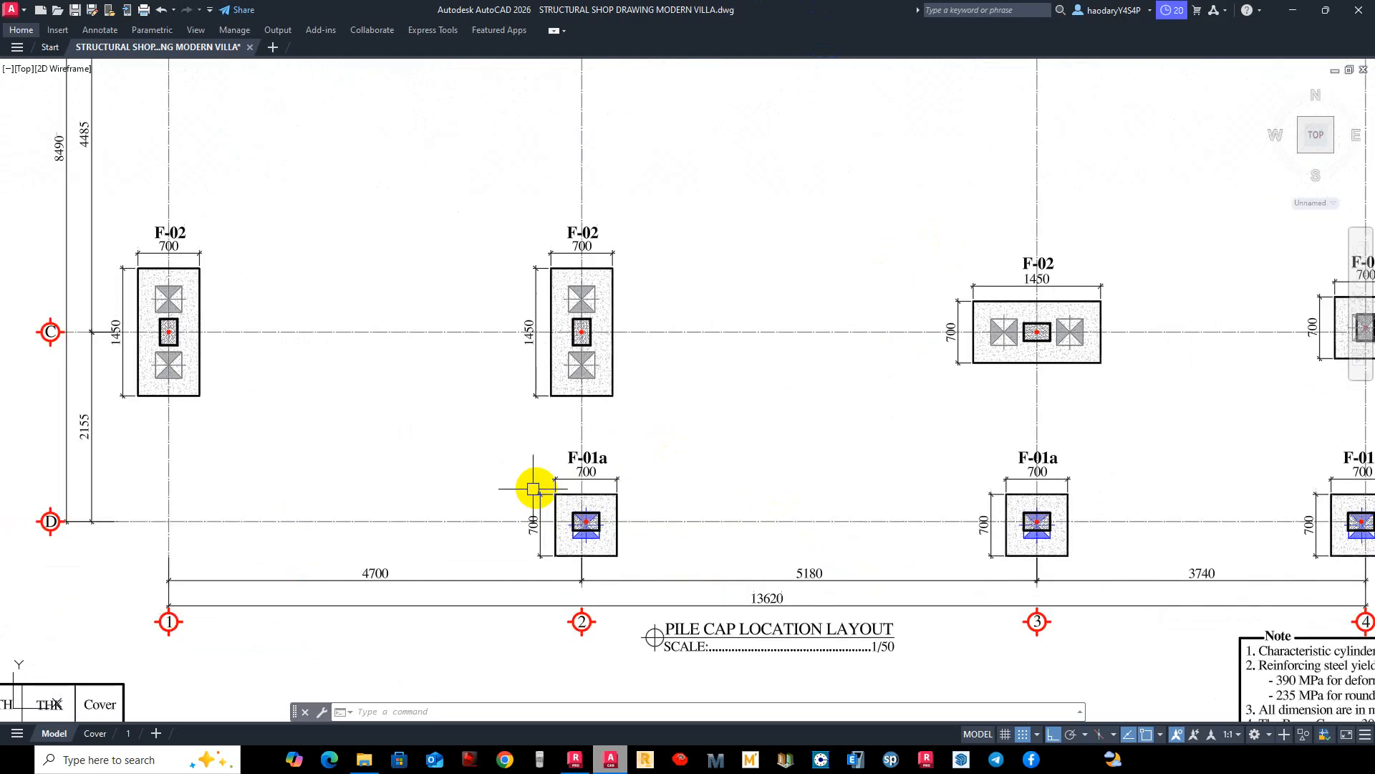
pyautogui.scroll(2, 583, 466)
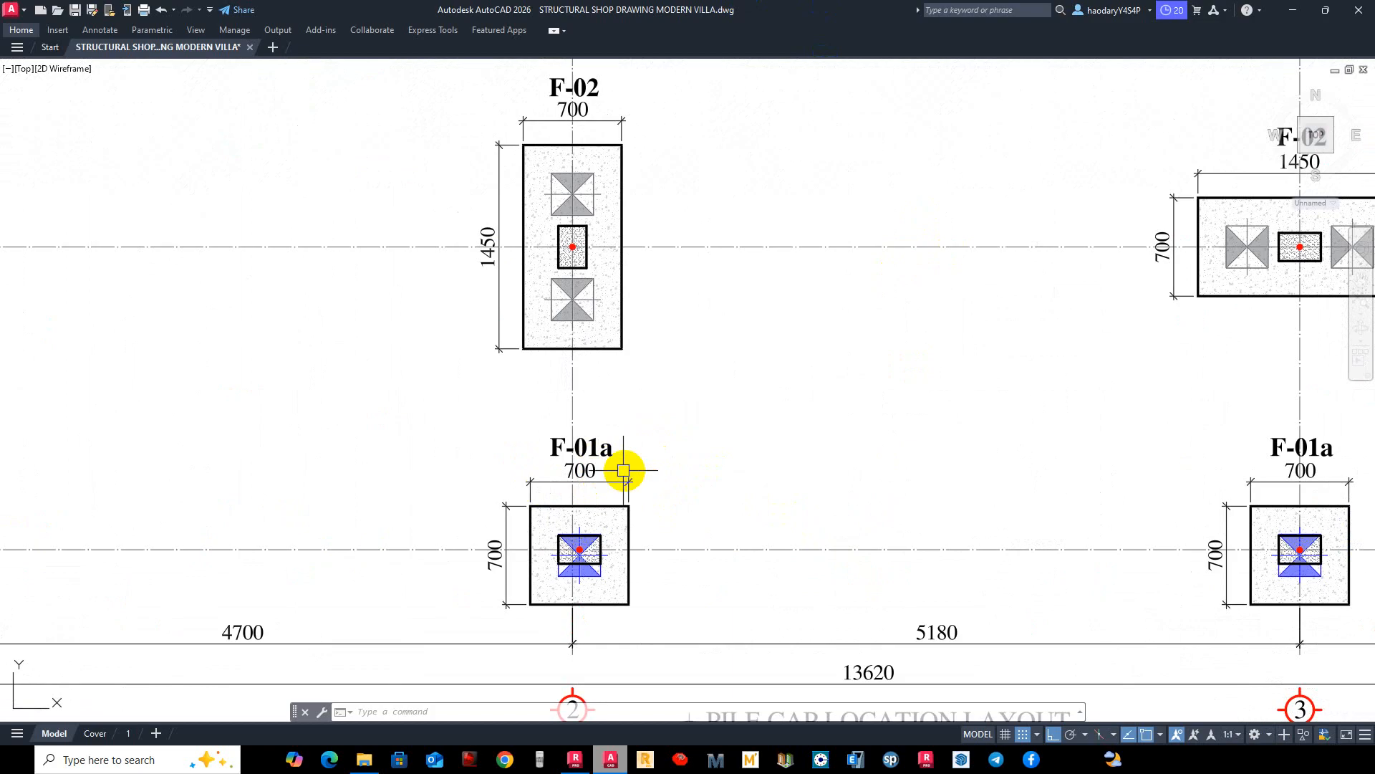
pyautogui.scroll(-2, 659, 464)
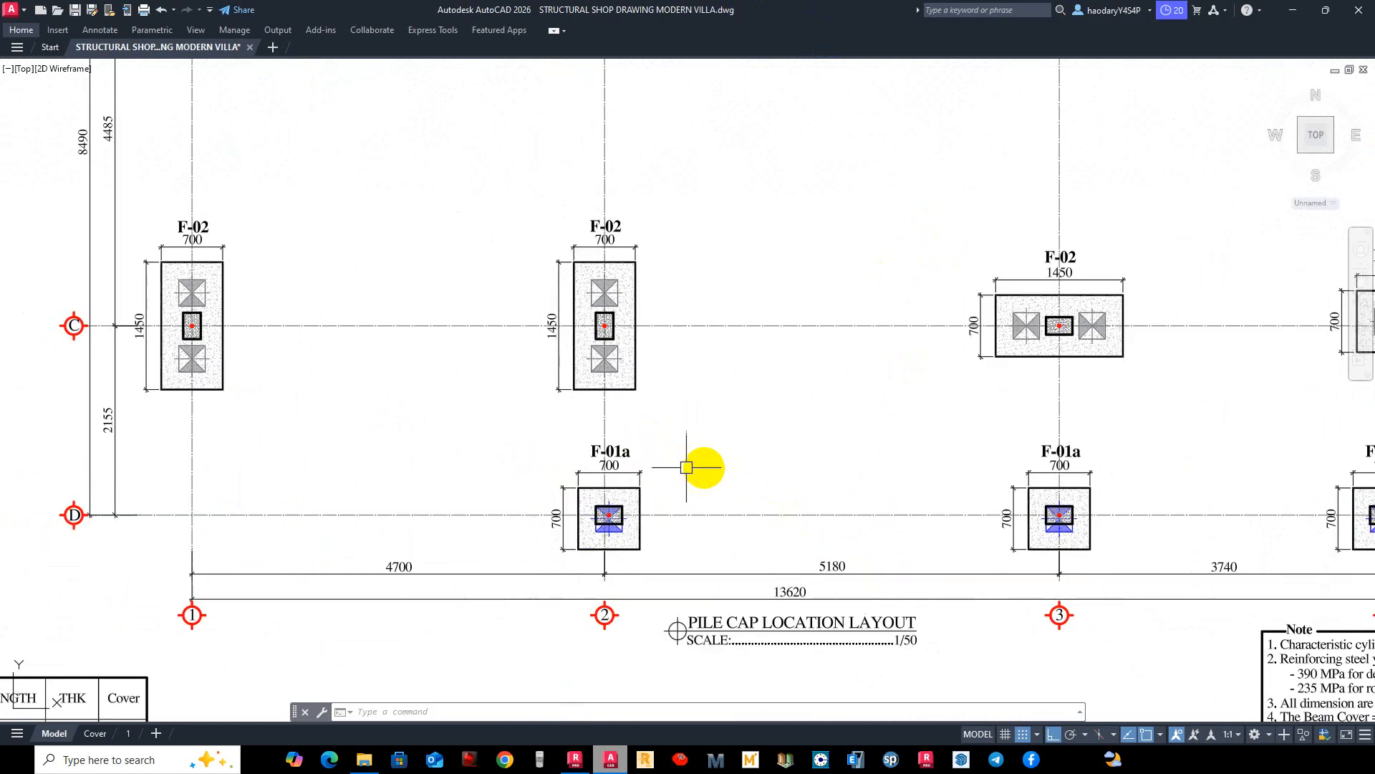
pyautogui.scroll(-3, 814, 482)
pyautogui.scroll(5, 397, 500)
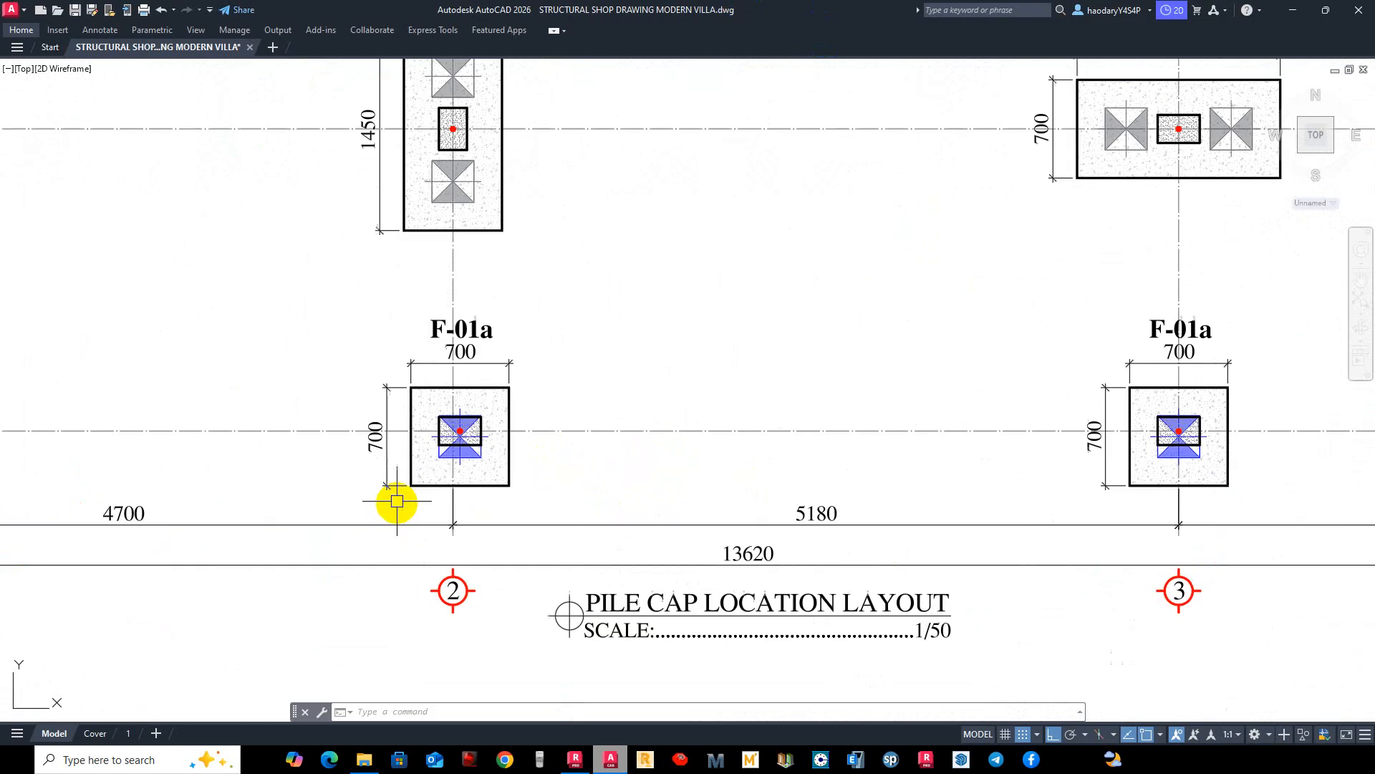
pyautogui.scroll(-4, 586, 464)
pyautogui.scroll(4, 494, 427)
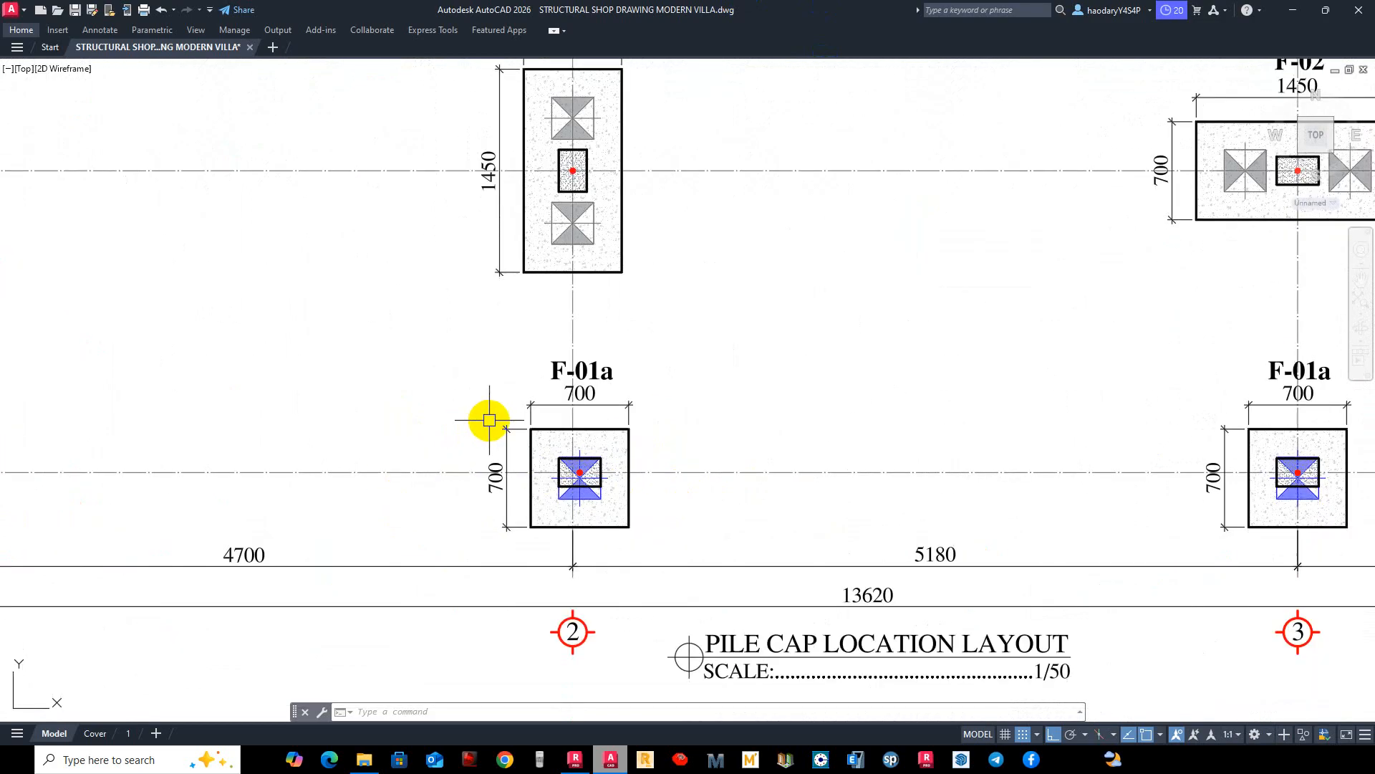
pyautogui.scroll(-3, 489, 420)
pyautogui.scroll(-3, 802, 457)
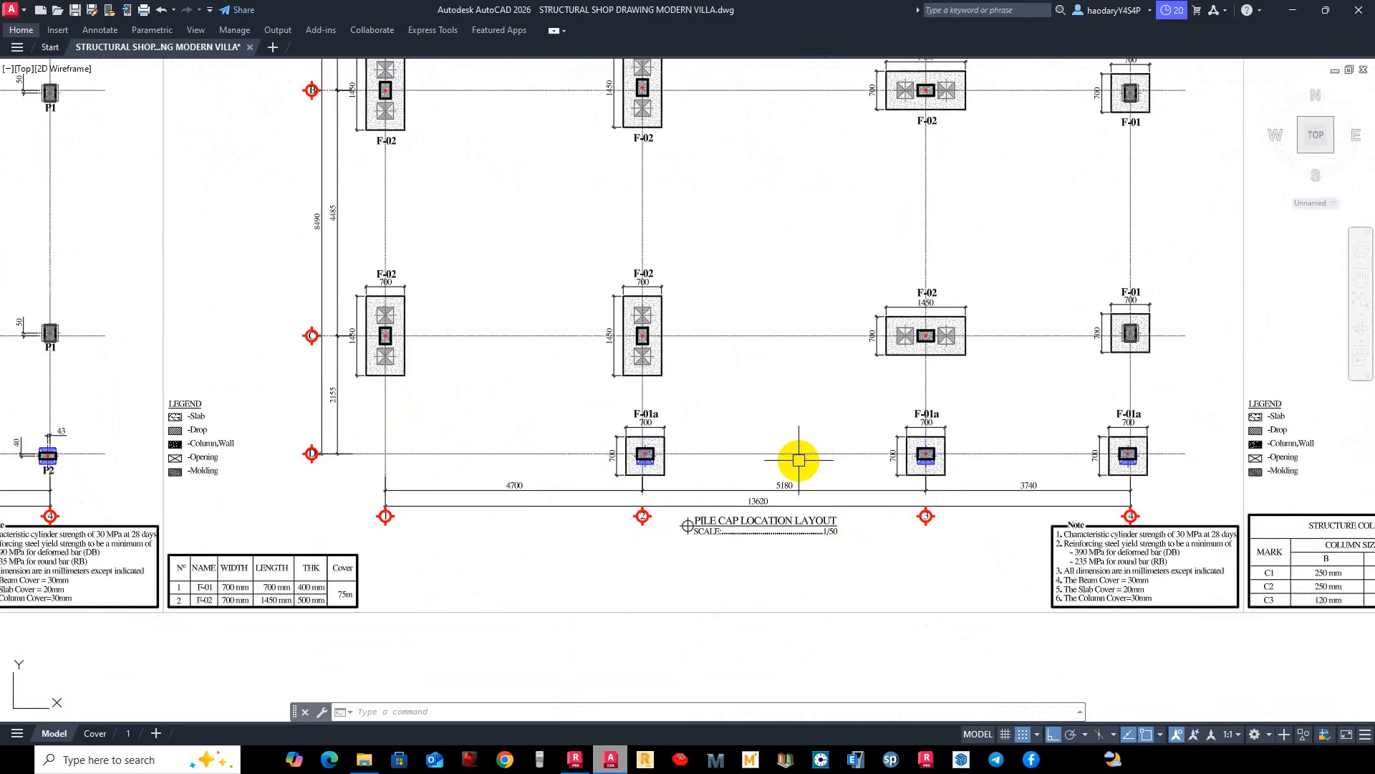
pyautogui.scroll(4, 648, 426)
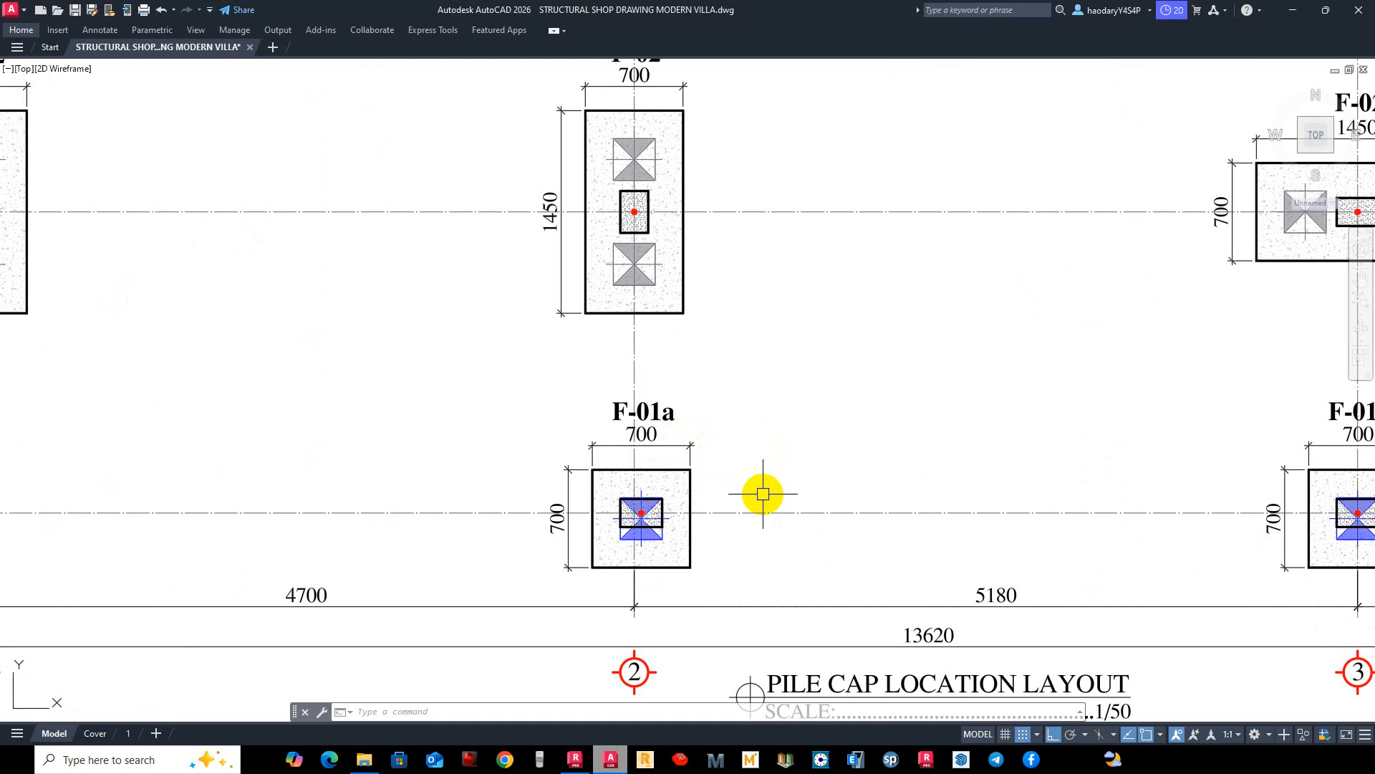
pyautogui.scroll(-2, 717, 447)
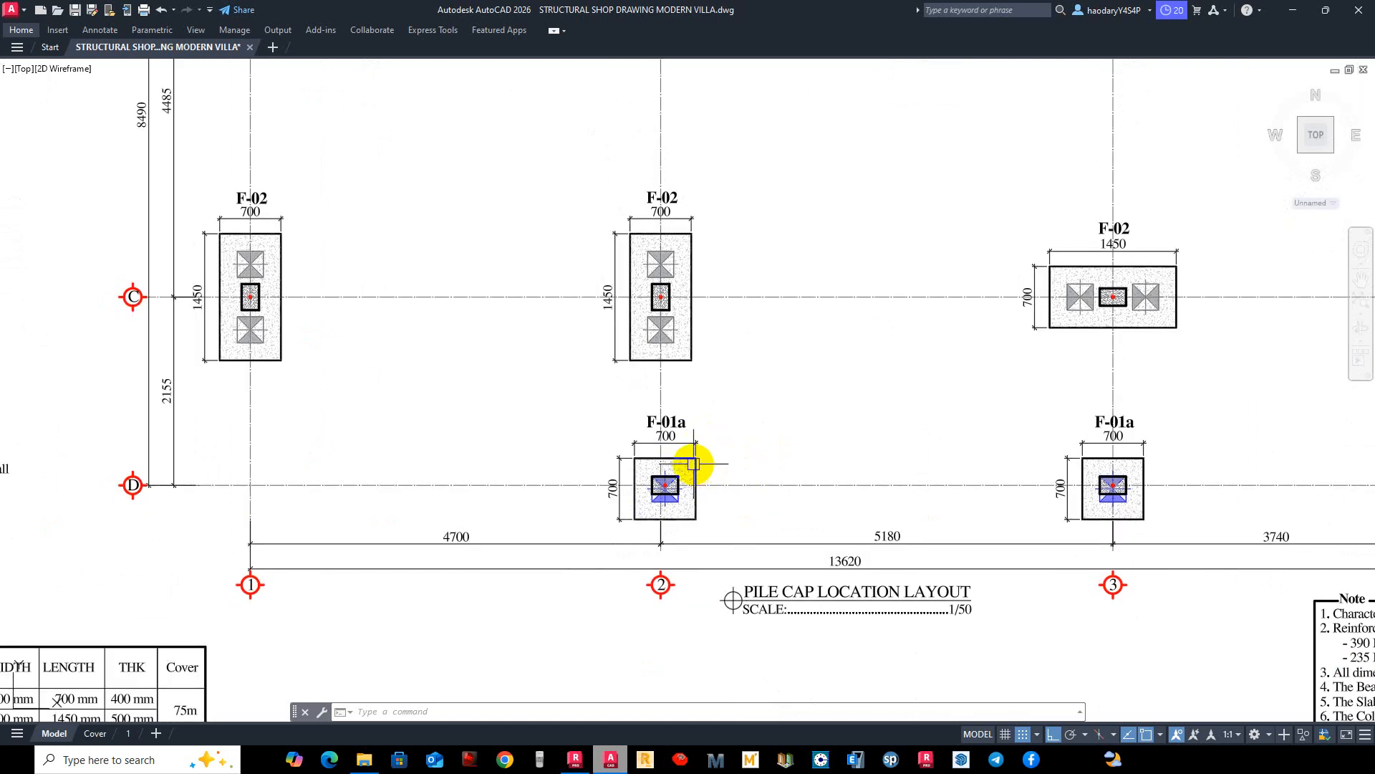
pyautogui.scroll(-5, 710, 455)
# Inspect the F-01 pile cap on grid A in the pile cap location layout.
pyautogui.scroll(8, 595, 282)
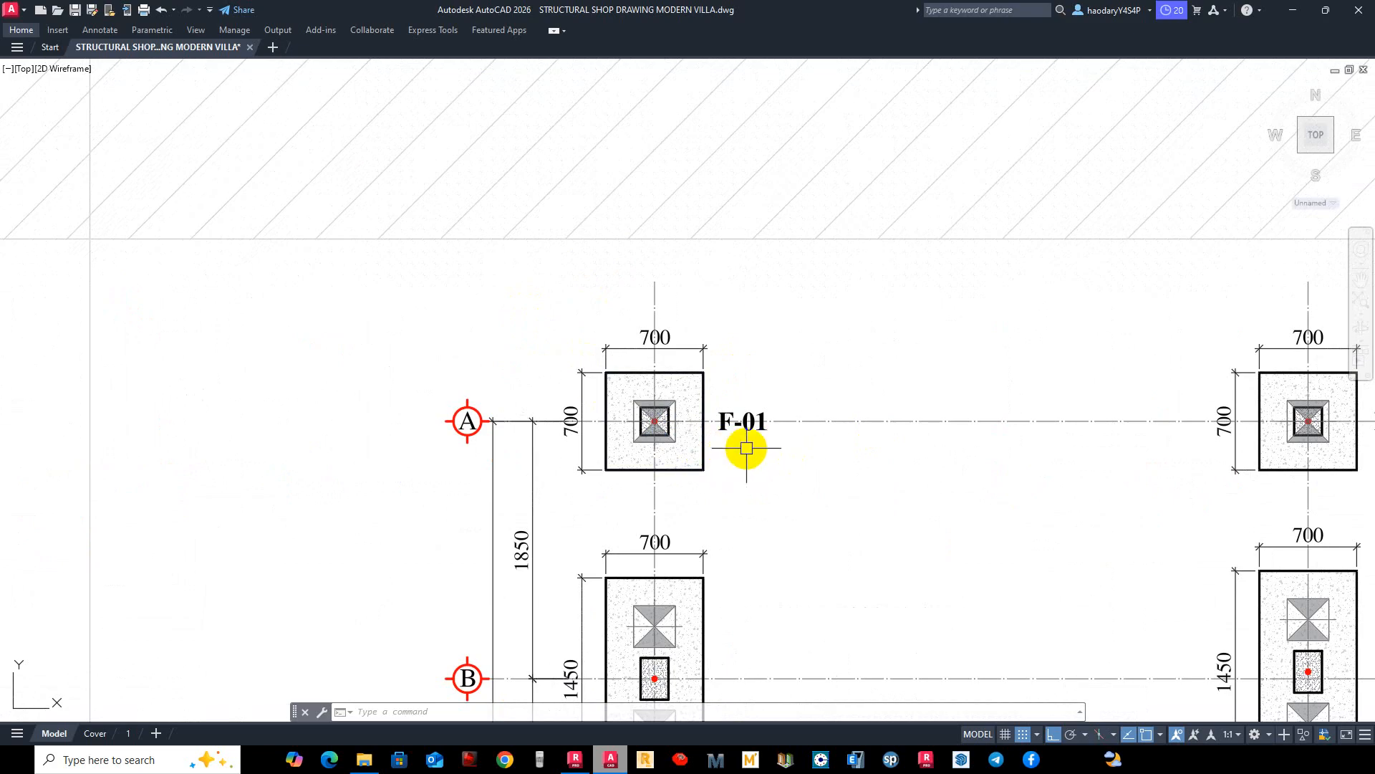
pyautogui.scroll(-4, 746, 449)
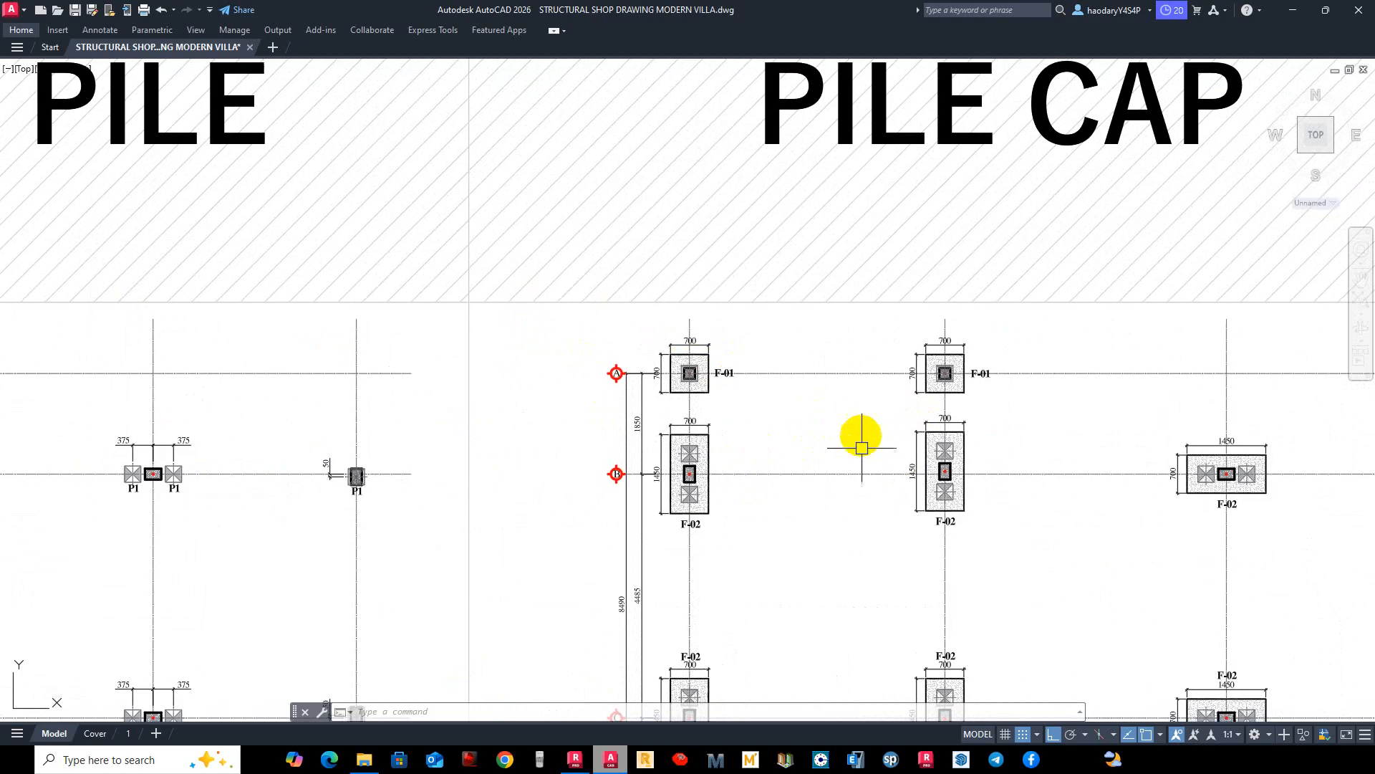
pyautogui.scroll(-4, 748, 455)
pyautogui.scroll(2, 781, 524)
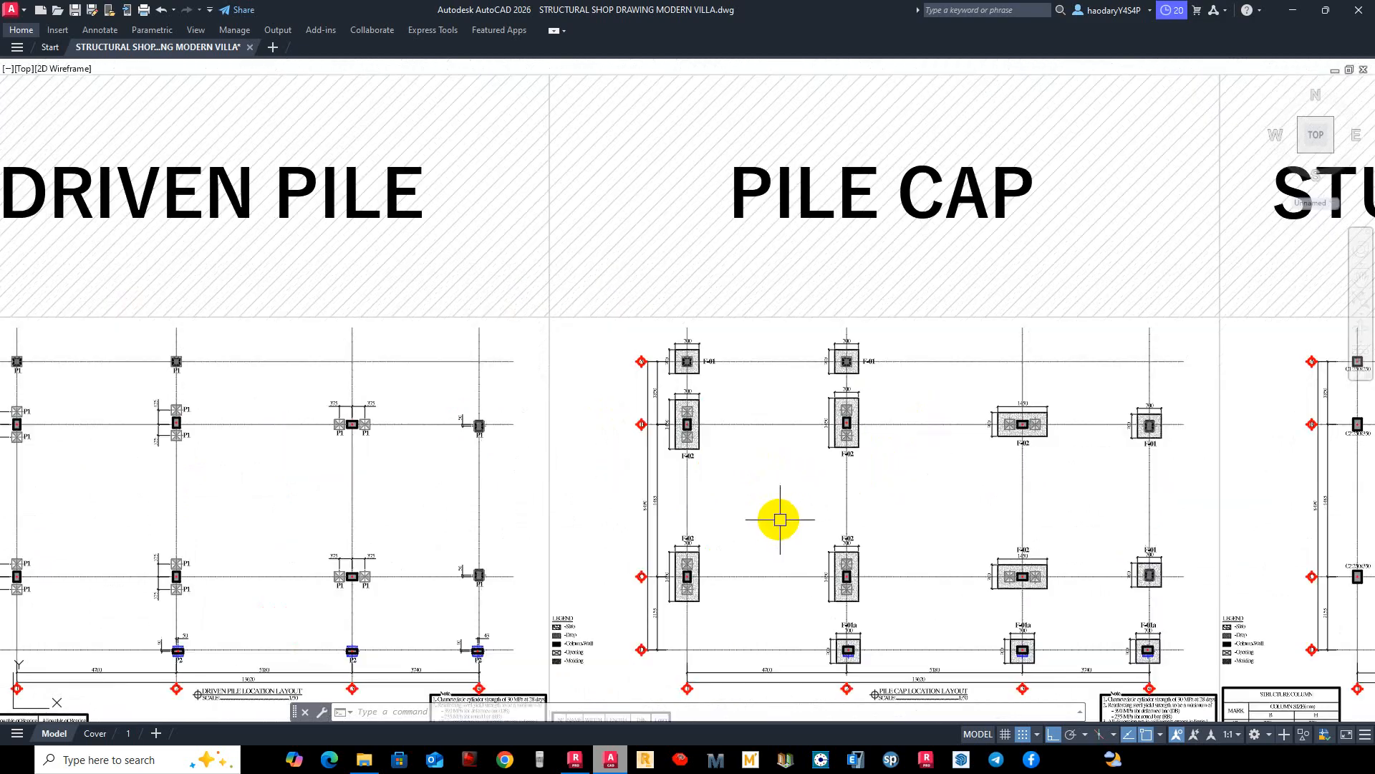
# Compare the arrangement of the F-01, F-02 and F-01a caps across the whole pile cap location layout.
pyautogui.scroll(2, 1060, 584)
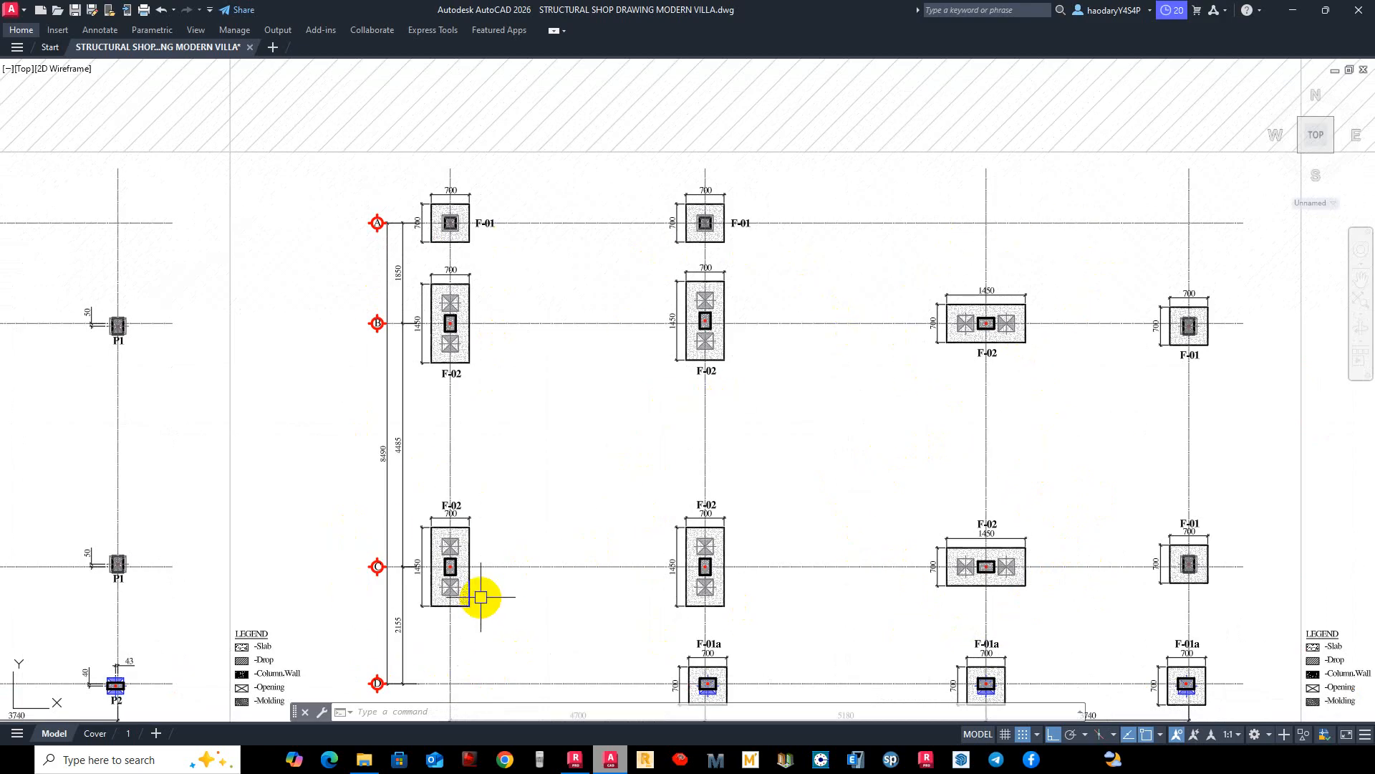
pyautogui.scroll(-2, 467, 402)
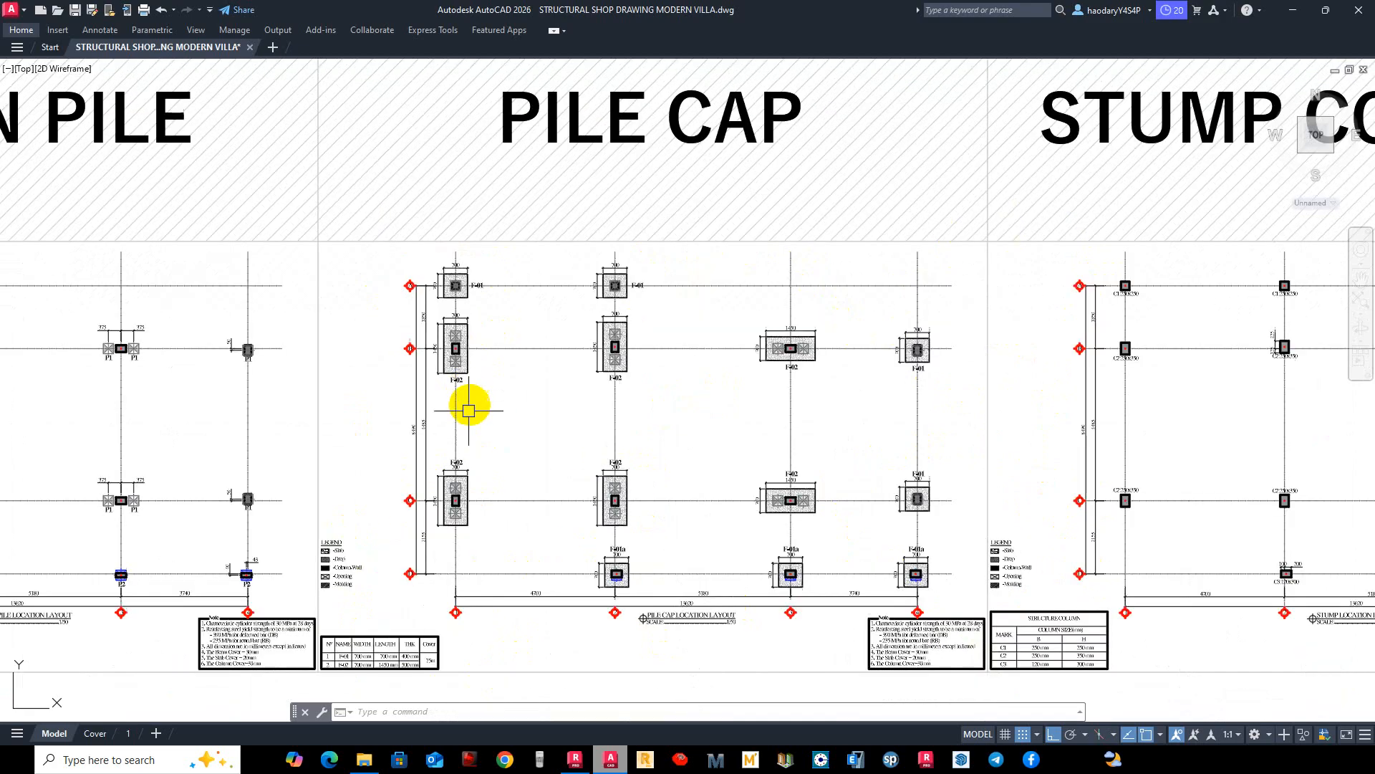
pyautogui.scroll(2, 710, 458)
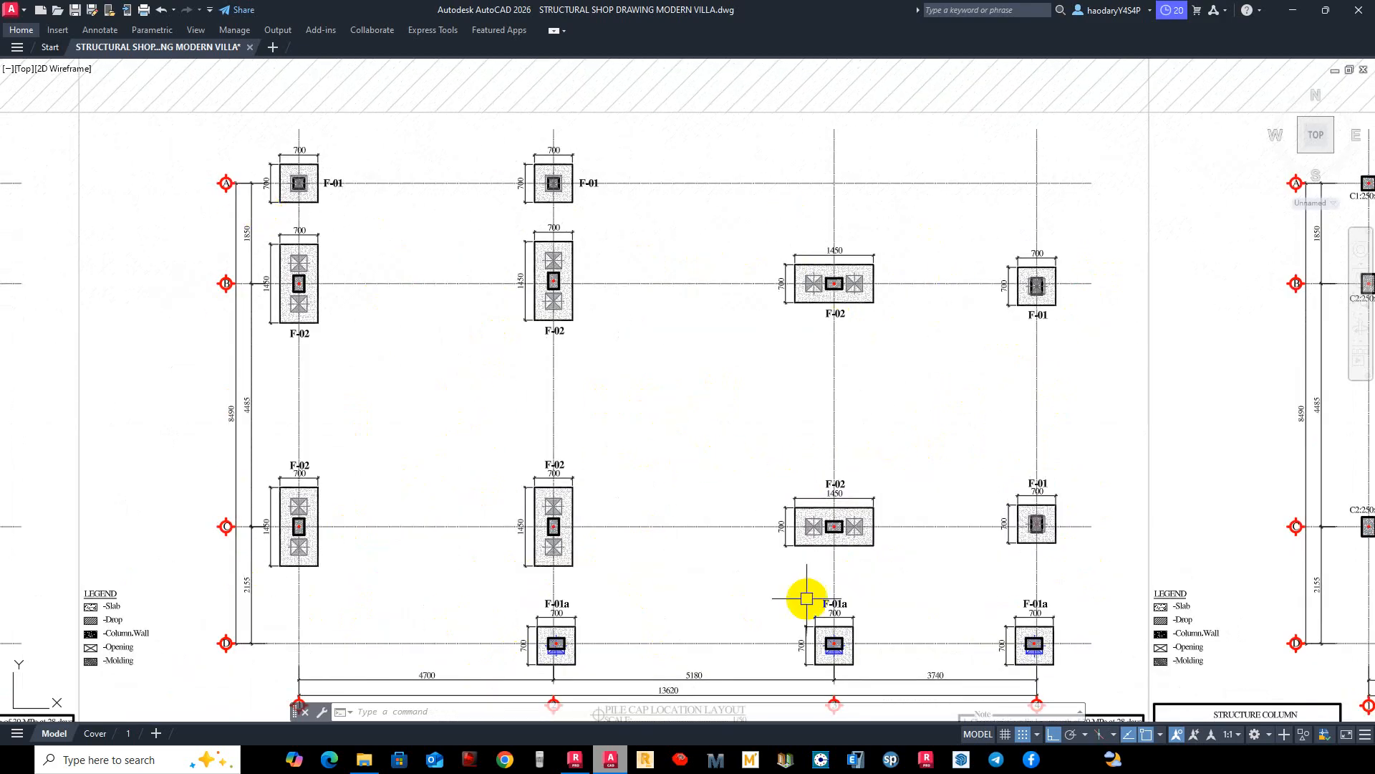
pyautogui.click(1008, 519)
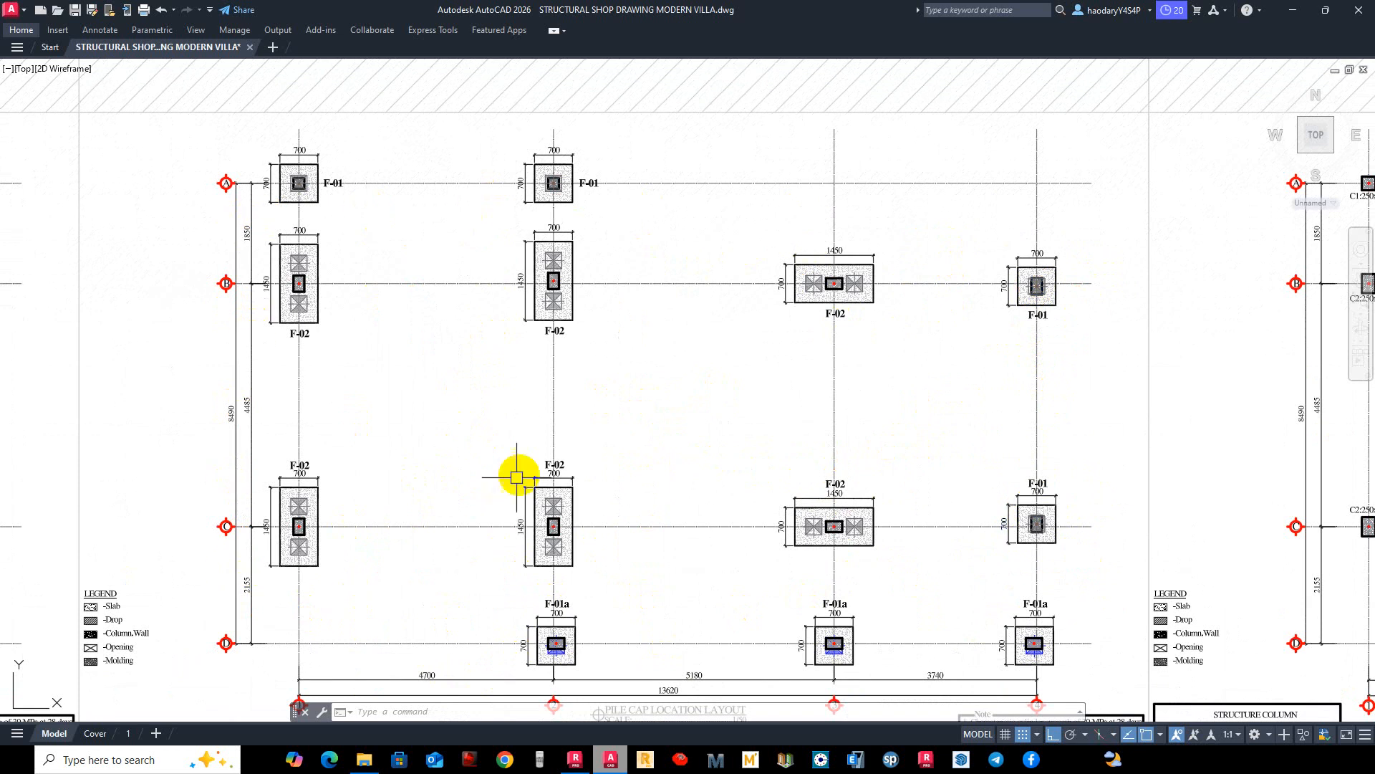
pyautogui.scroll(-3, 551, 458)
pyautogui.scroll(2, 608, 520)
pyautogui.scroll(-2, 807, 415)
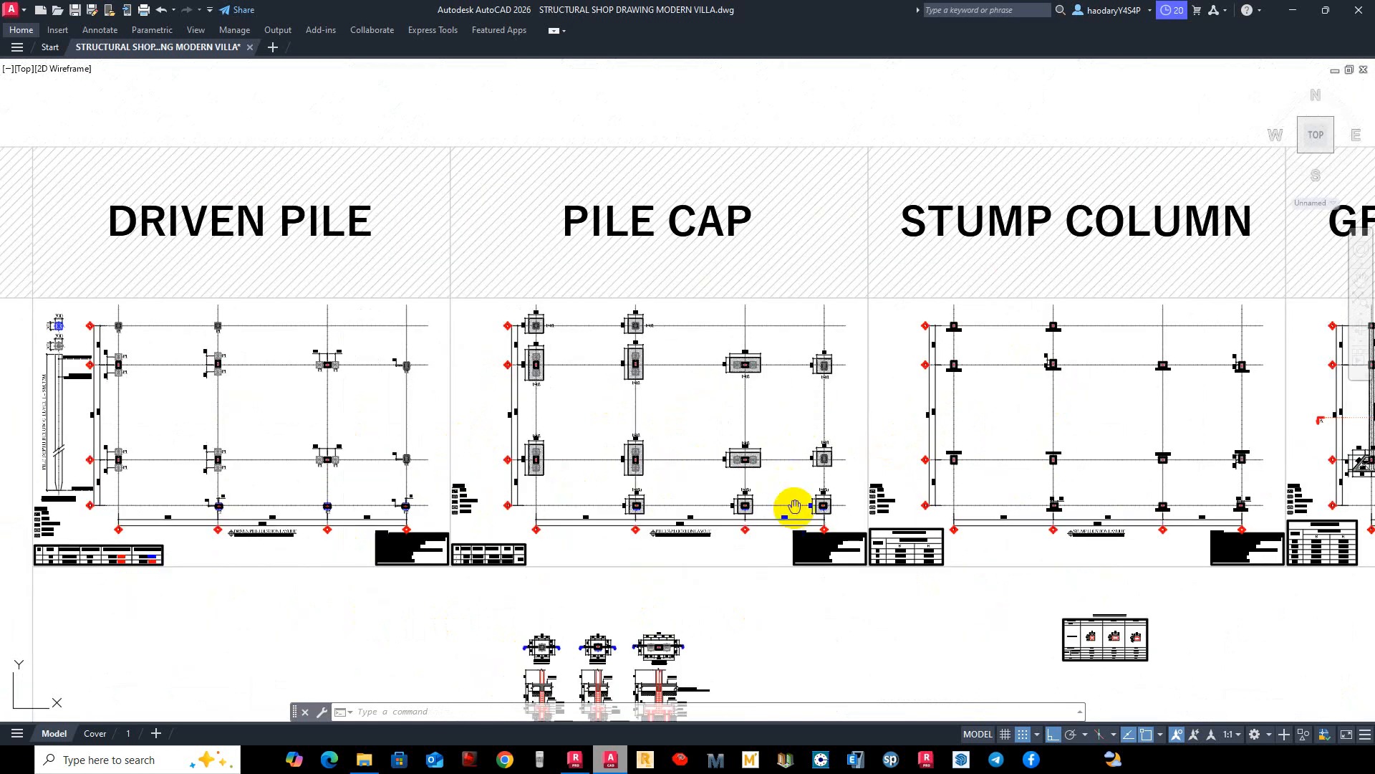
pyautogui.scroll(2, 614, 337)
pyautogui.scroll(2, 709, 531)
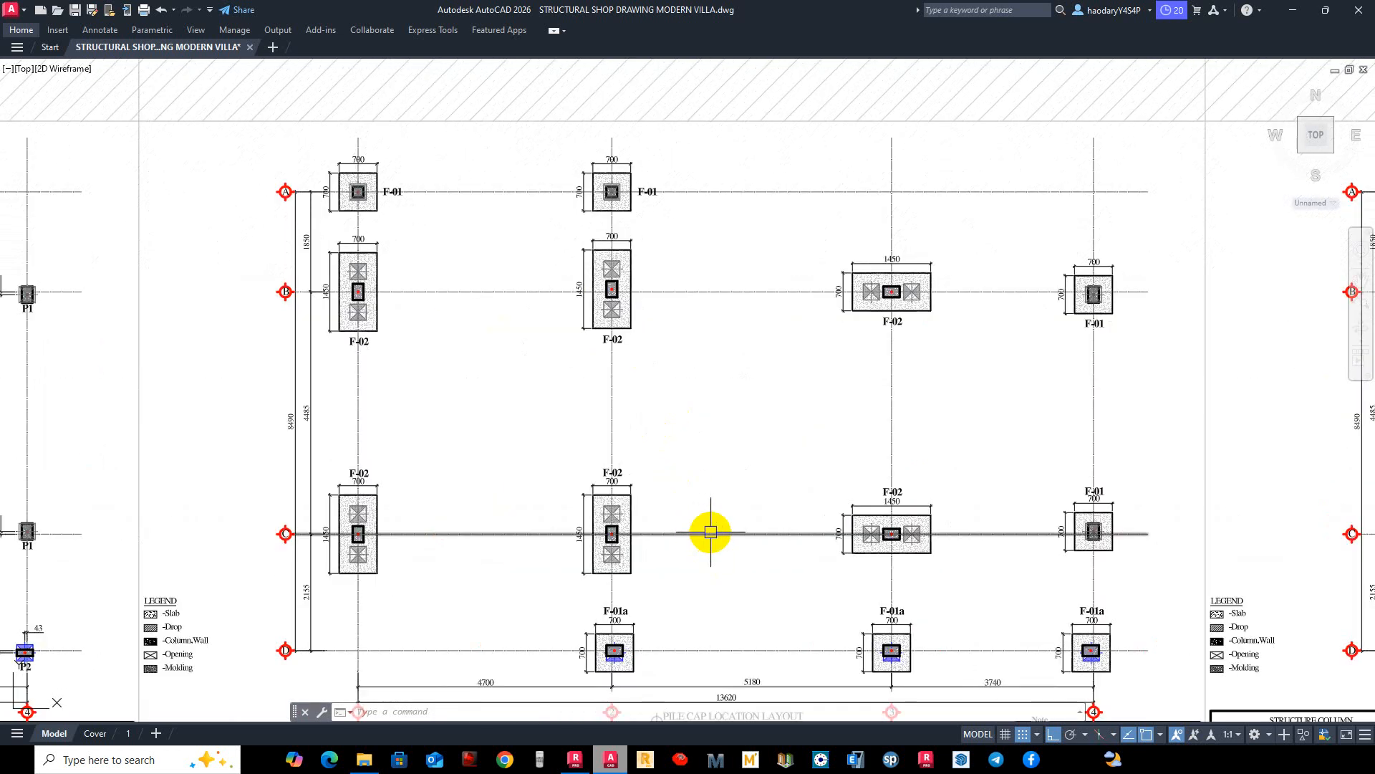
pyautogui.scroll(-2, 675, 534)
pyautogui.scroll(2, 677, 537)
pyautogui.scroll(-2, 678, 537)
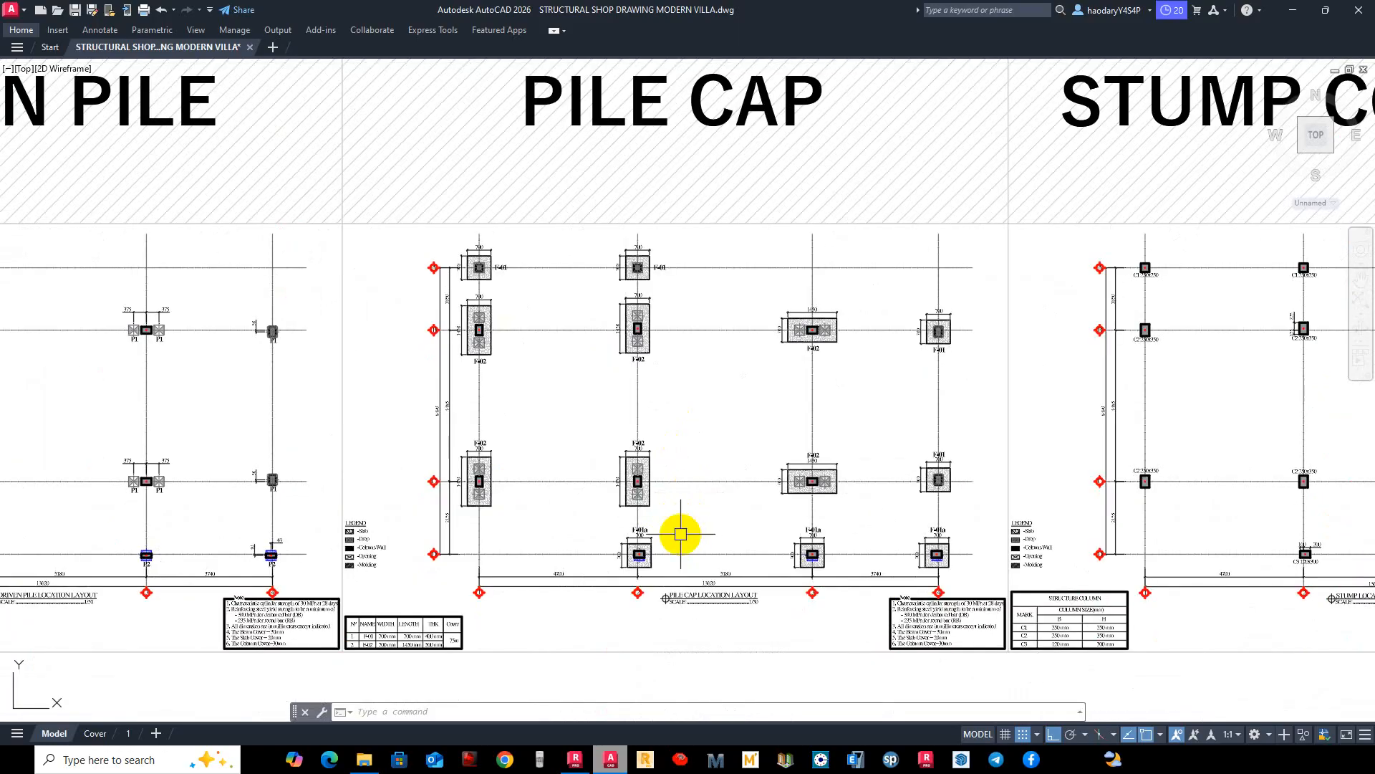
pyautogui.scroll(2, 653, 473)
pyautogui.scroll(-2, 638, 454)
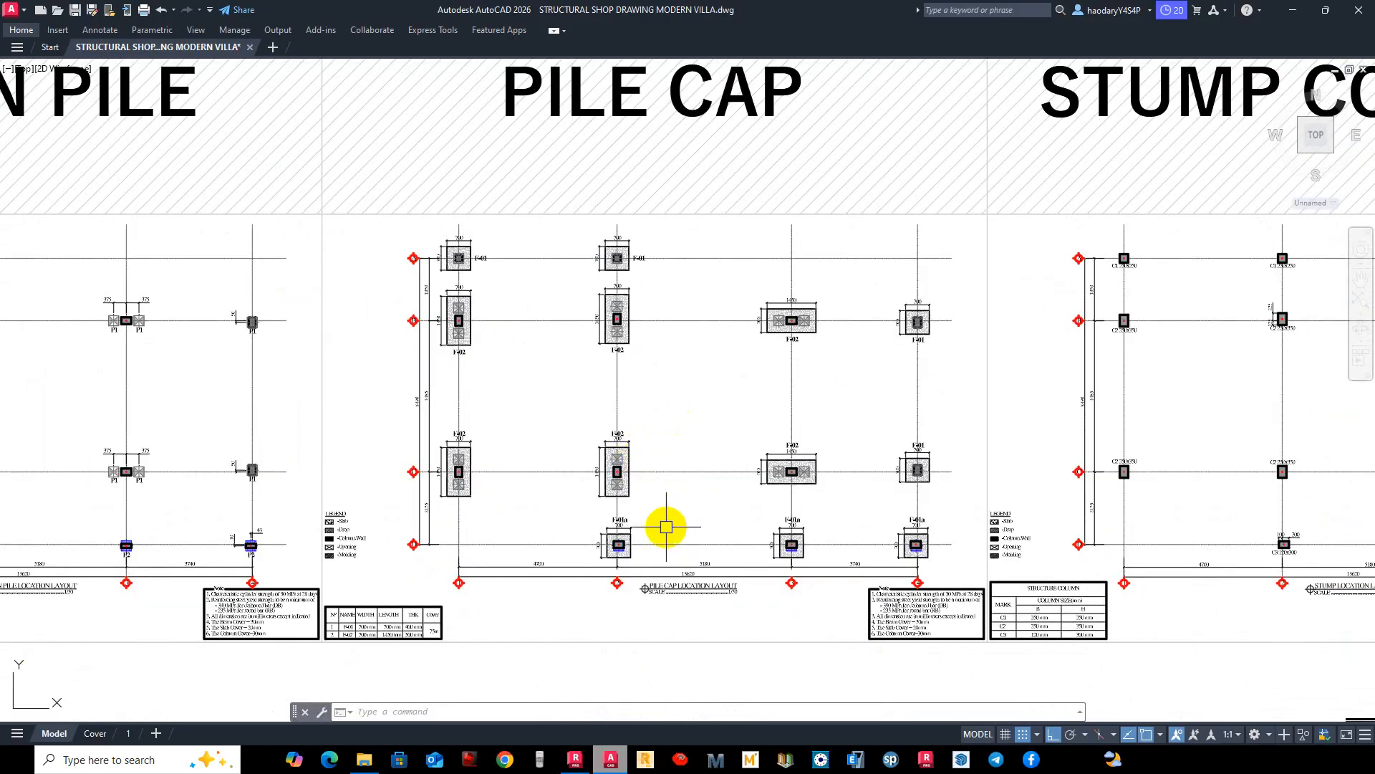
# Switch to Robot Structural Analysis and examine the villa's 3D model, including its columns, ground-floor beams and base supports.
pyautogui.click(577, 761)
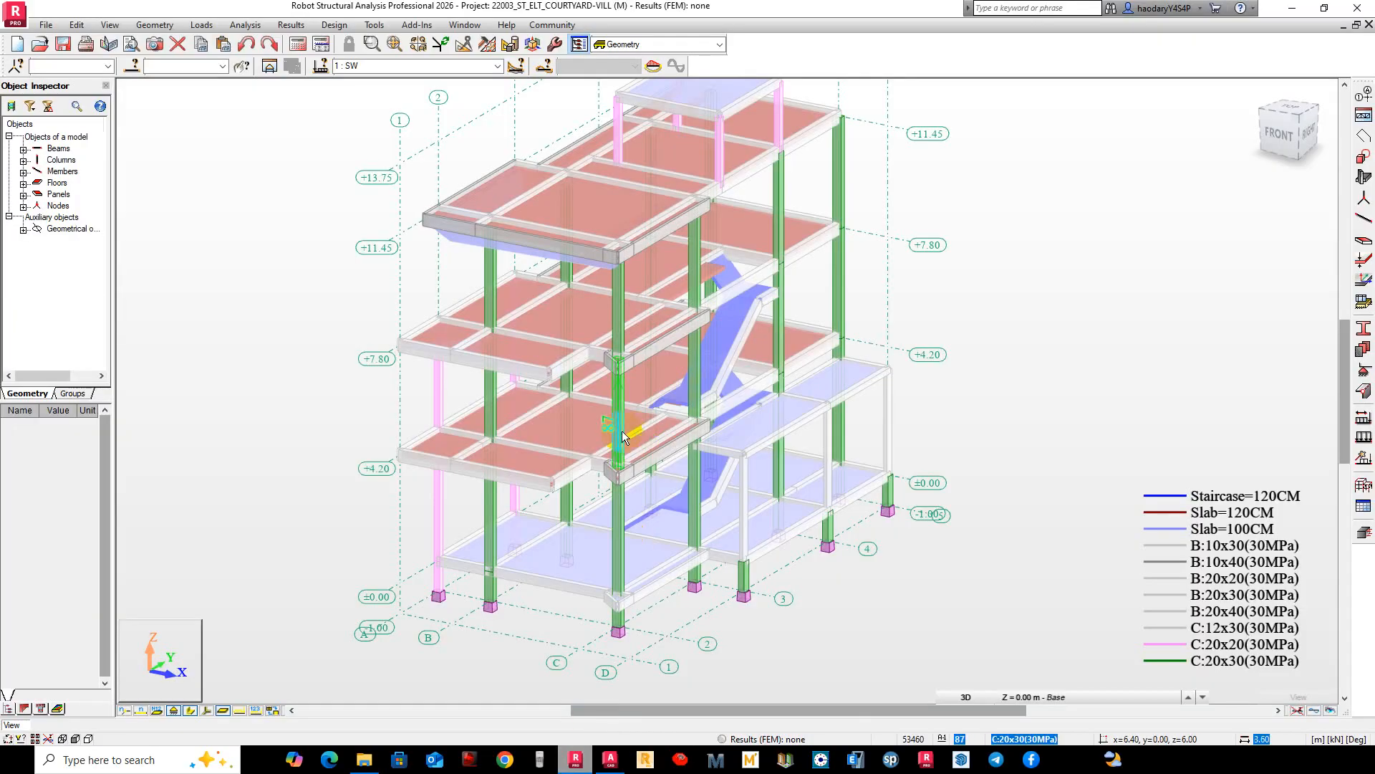
pyautogui.scroll(-3, 684, 494)
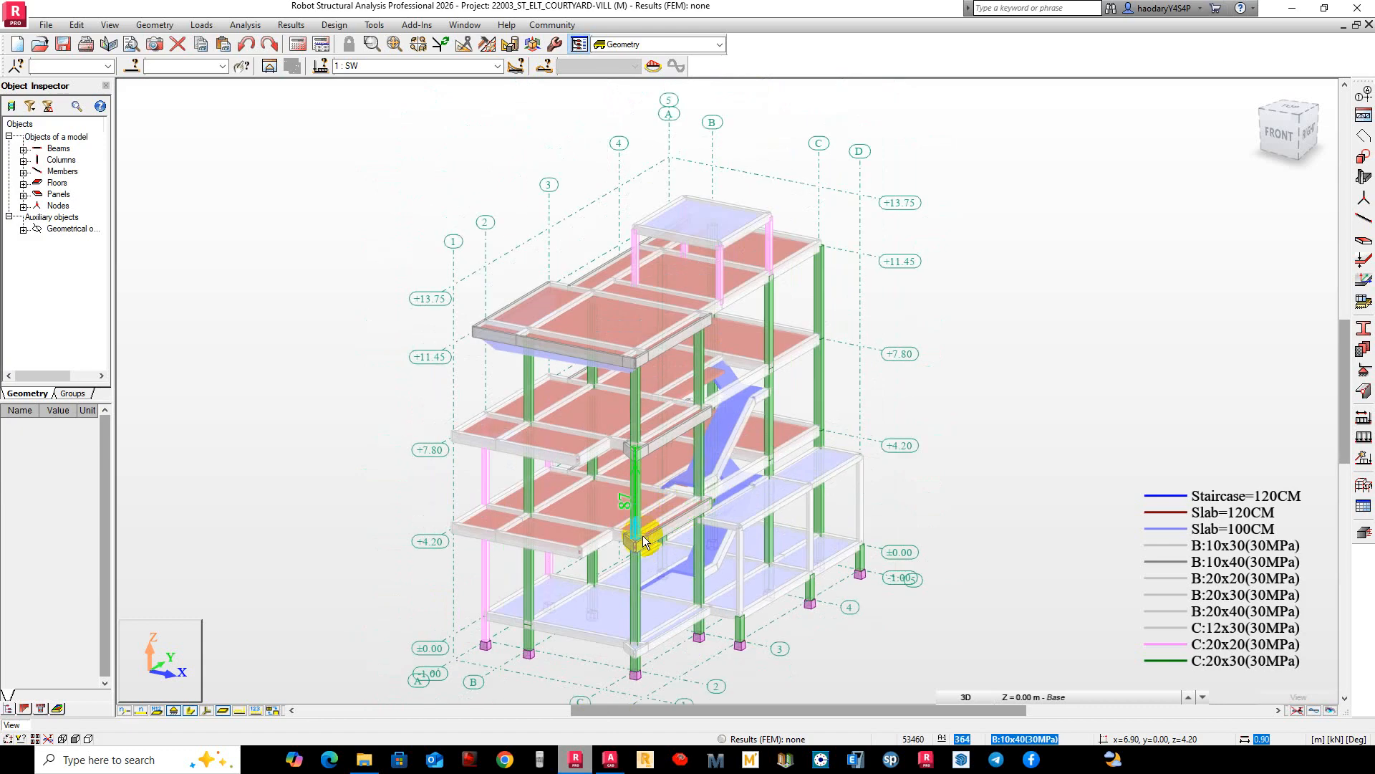
pyautogui.scroll(-1, 644, 563)
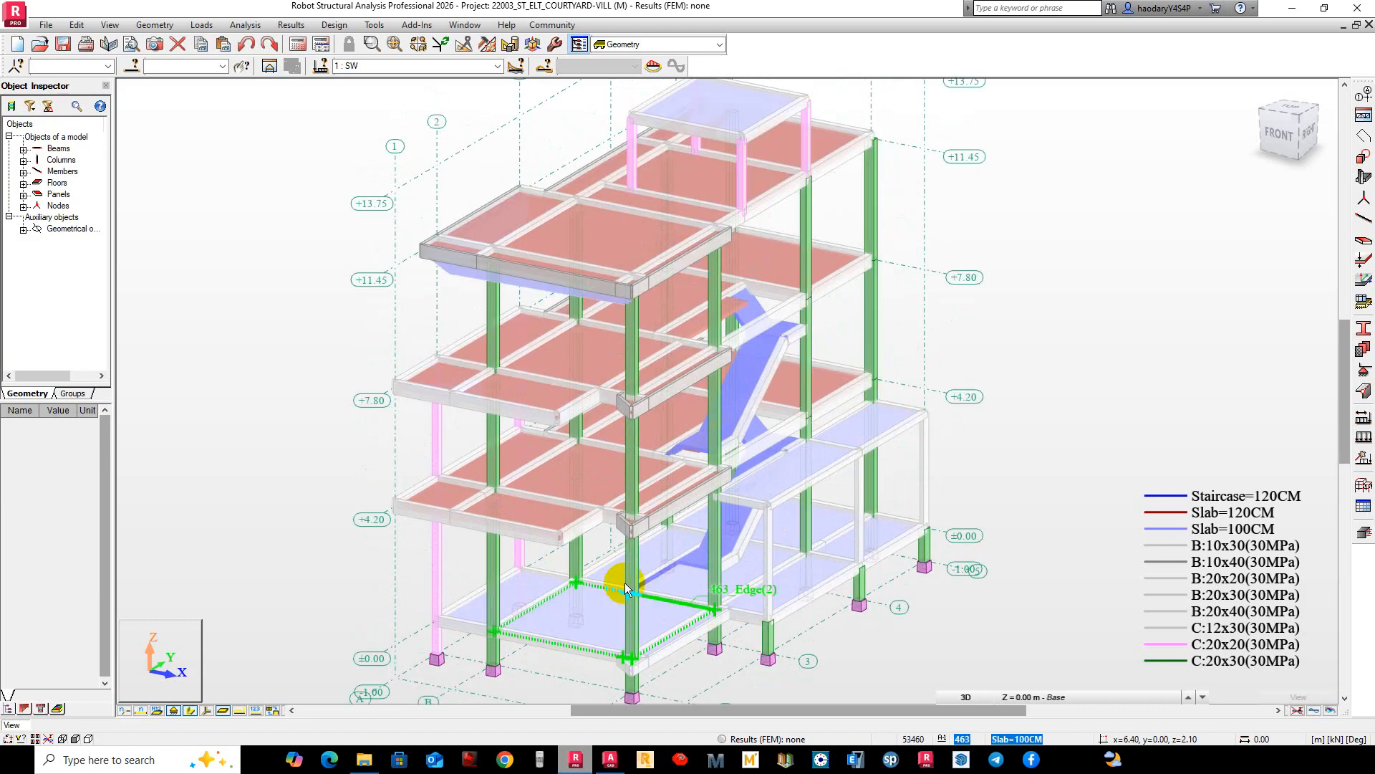
pyautogui.scroll(2, 648, 656)
pyautogui.scroll(-1, 650, 659)
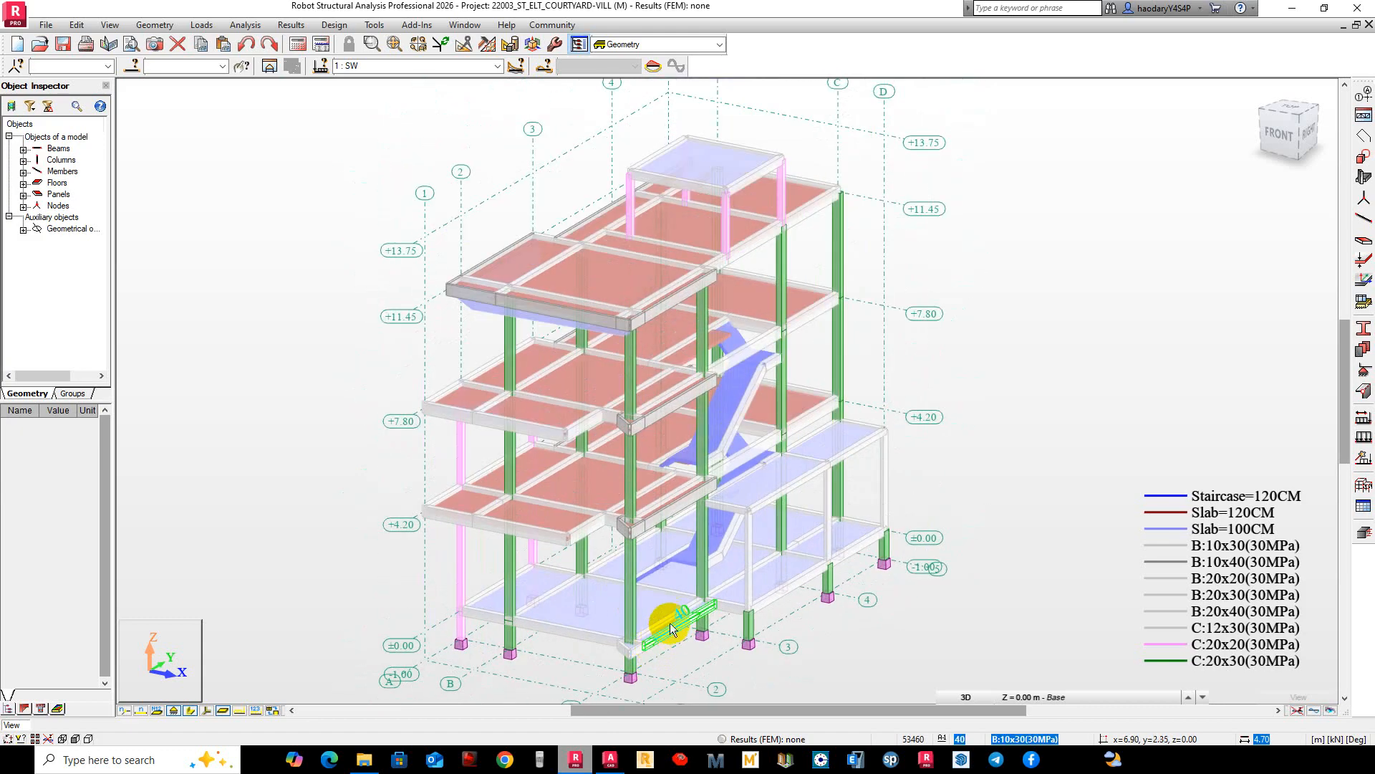
pyautogui.moveTo(669, 622)
pyautogui.keyDown('shift'); pyautogui.mouseDown(button='middle')
pyautogui.moveTo(668, 602)
pyautogui.moveTo(670, 614)
pyautogui.moveTo(681, 604)
pyautogui.mouseUp(button='middle'); pyautogui.keyUp('shift')
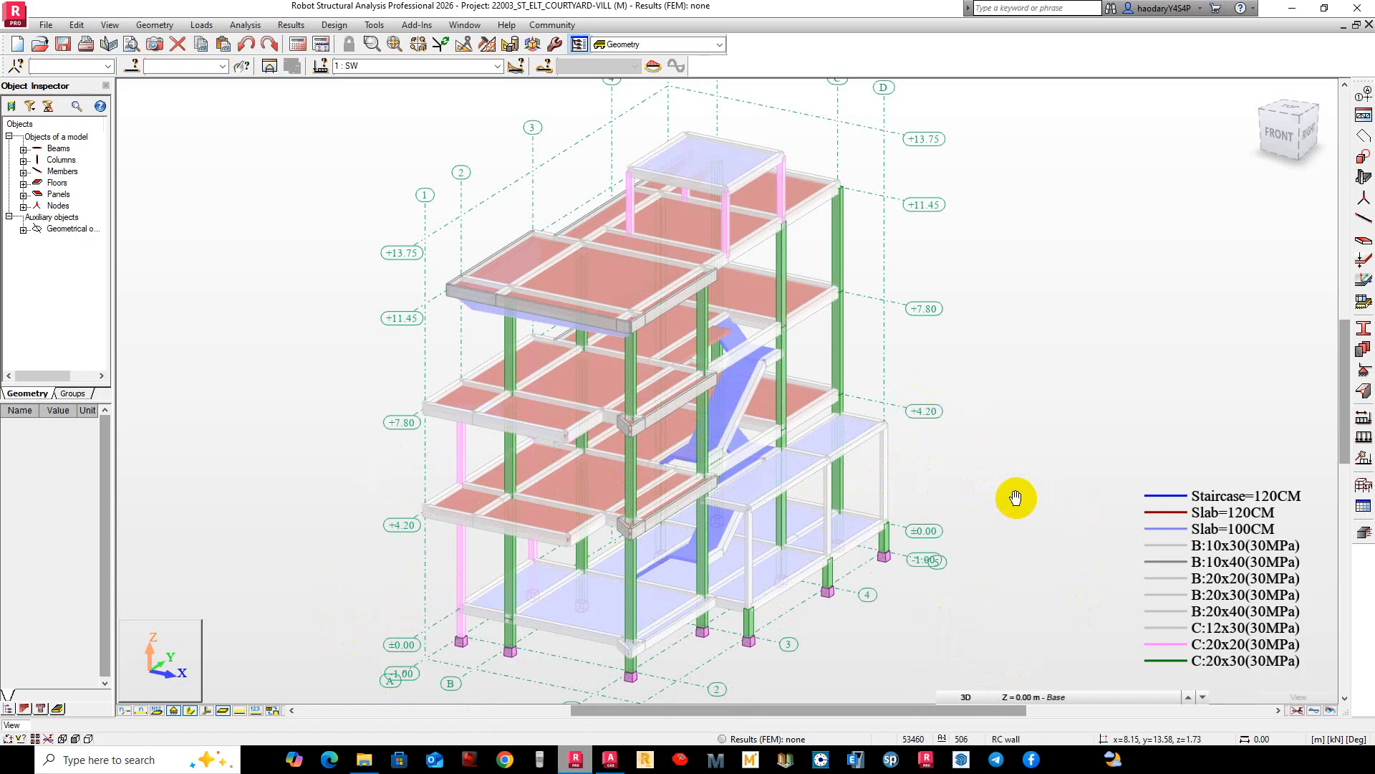
pyautogui.moveTo(1013, 497); pyautogui.dragTo(1024, 491, button='middle')
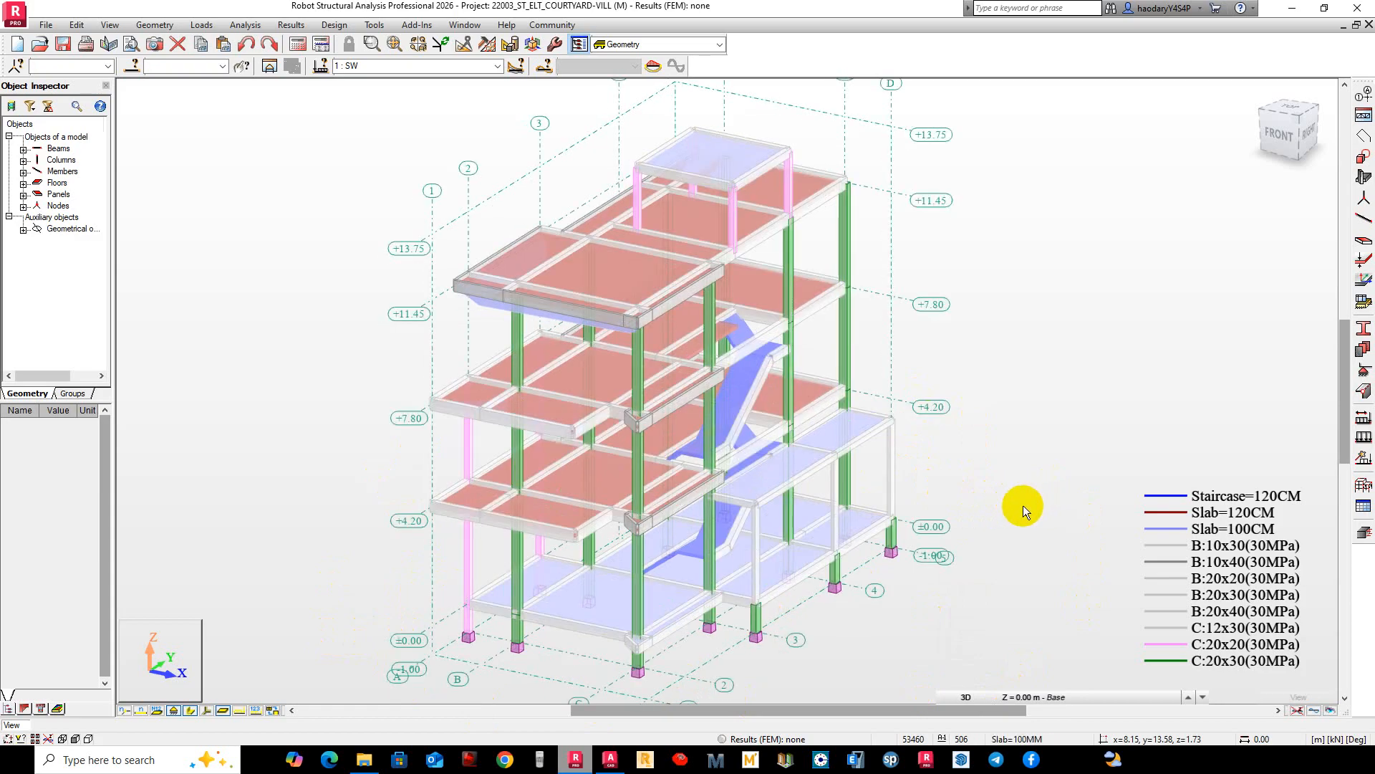
pyautogui.moveTo(982, 509)
pyautogui.mouseDown(button='middle')
pyautogui.moveTo(1046, 521)
pyautogui.moveTo(988, 560)
pyautogui.moveTo(1029, 550)
pyautogui.mouseUp(button='middle')
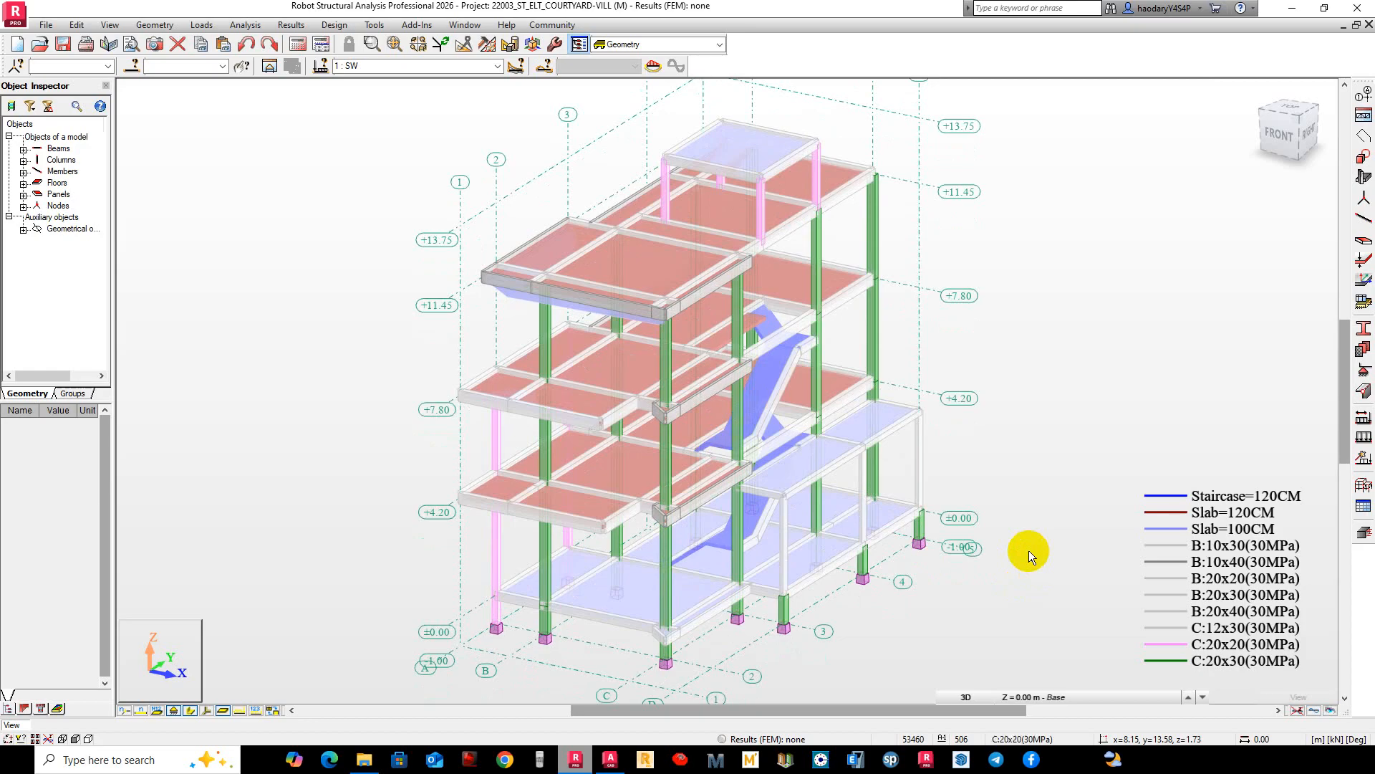
# Switch back to AutoCAD and review the pile cap layout together with the adjacent driven pile and stump column drawings.
pyautogui.click(619, 765)
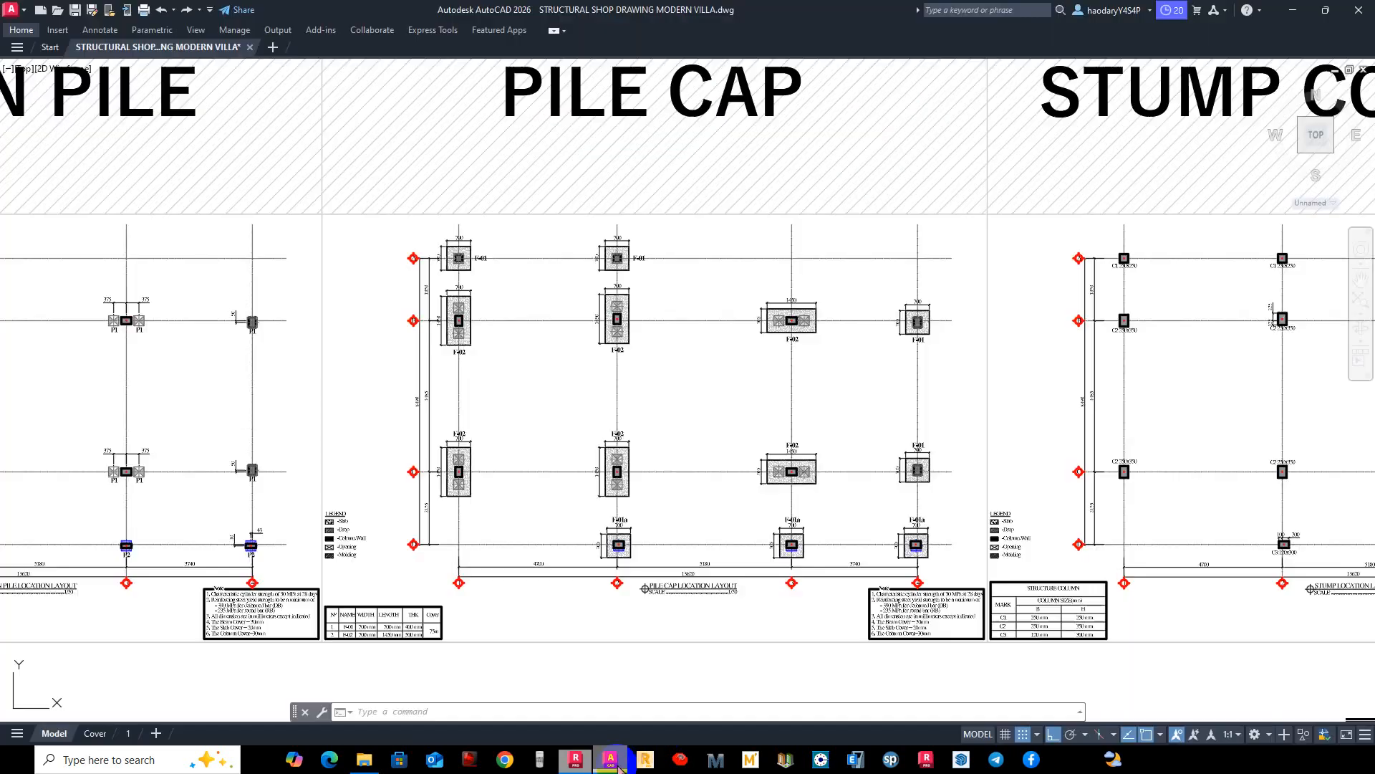
pyautogui.moveTo(781, 529); pyautogui.dragTo(874, 529, button='middle')
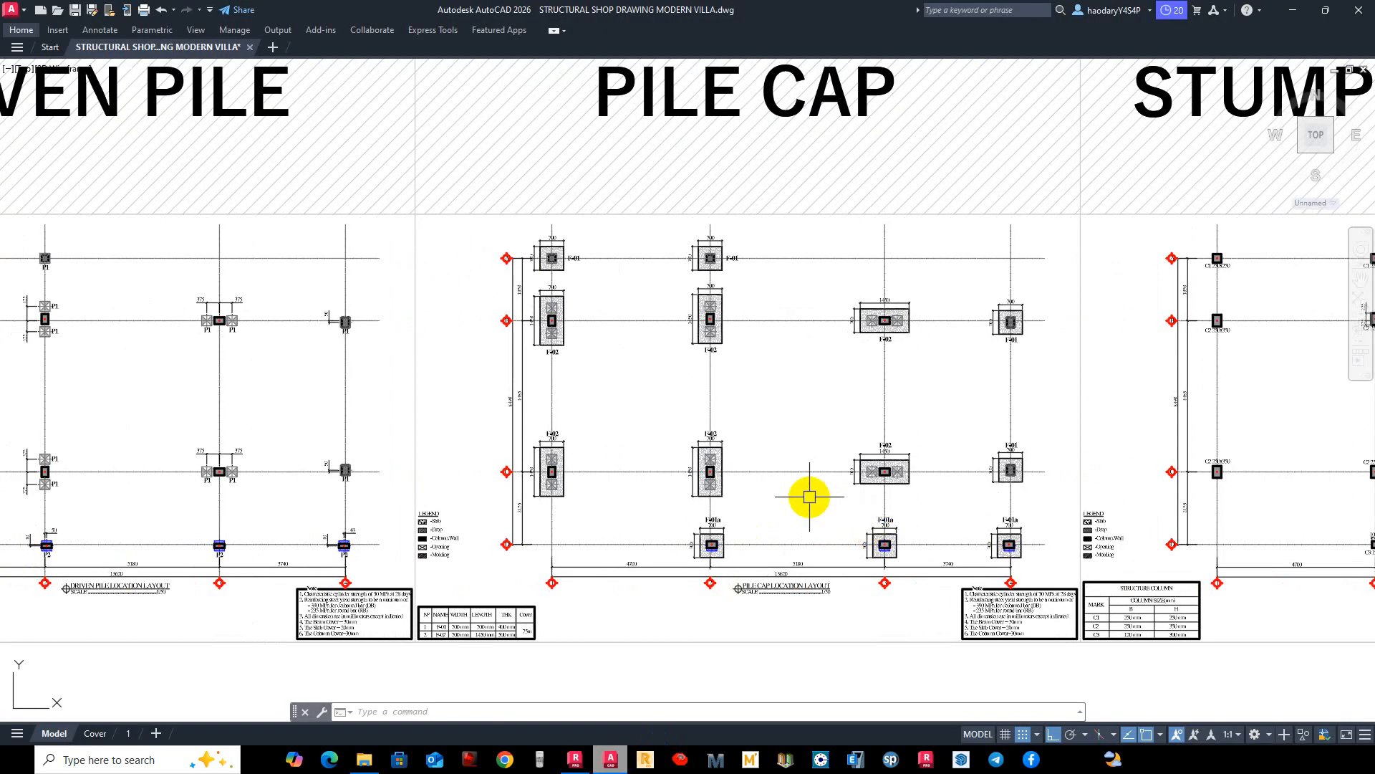
pyautogui.moveTo(790, 409)
pyautogui.mouseDown(button='middle')
pyautogui.moveTo(780, 417)
pyautogui.moveTo(801, 414)
pyautogui.moveTo(754, 400)
pyautogui.mouseUp(button='middle')
pyautogui.scroll(-2, 755, 399)
pyautogui.scroll(-1, 743, 437)
pyautogui.scroll(1, 724, 409)
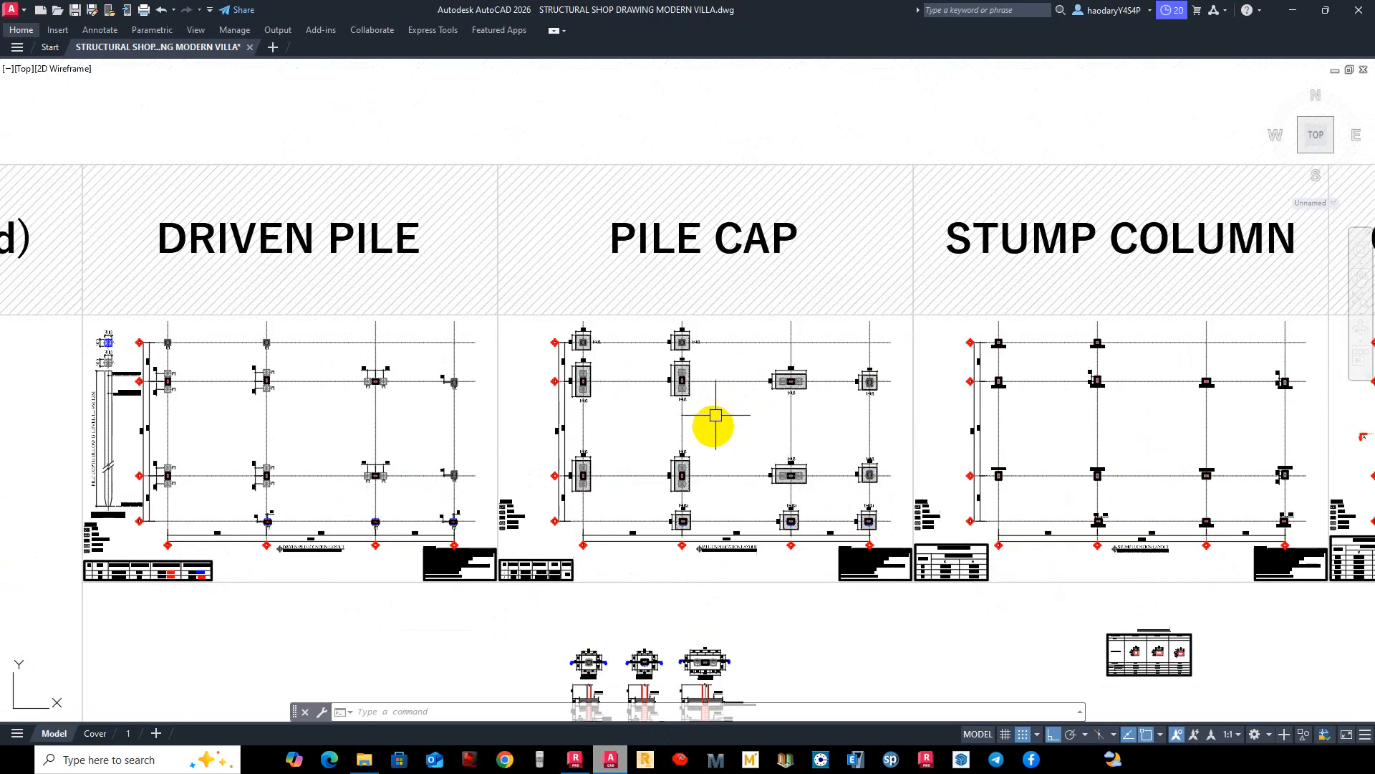
pyautogui.moveTo(724, 449)
pyautogui.mouseDown(button='middle')
pyautogui.moveTo(726, 423)
pyautogui.moveTo(725, 440)
pyautogui.mouseUp(button='middle')
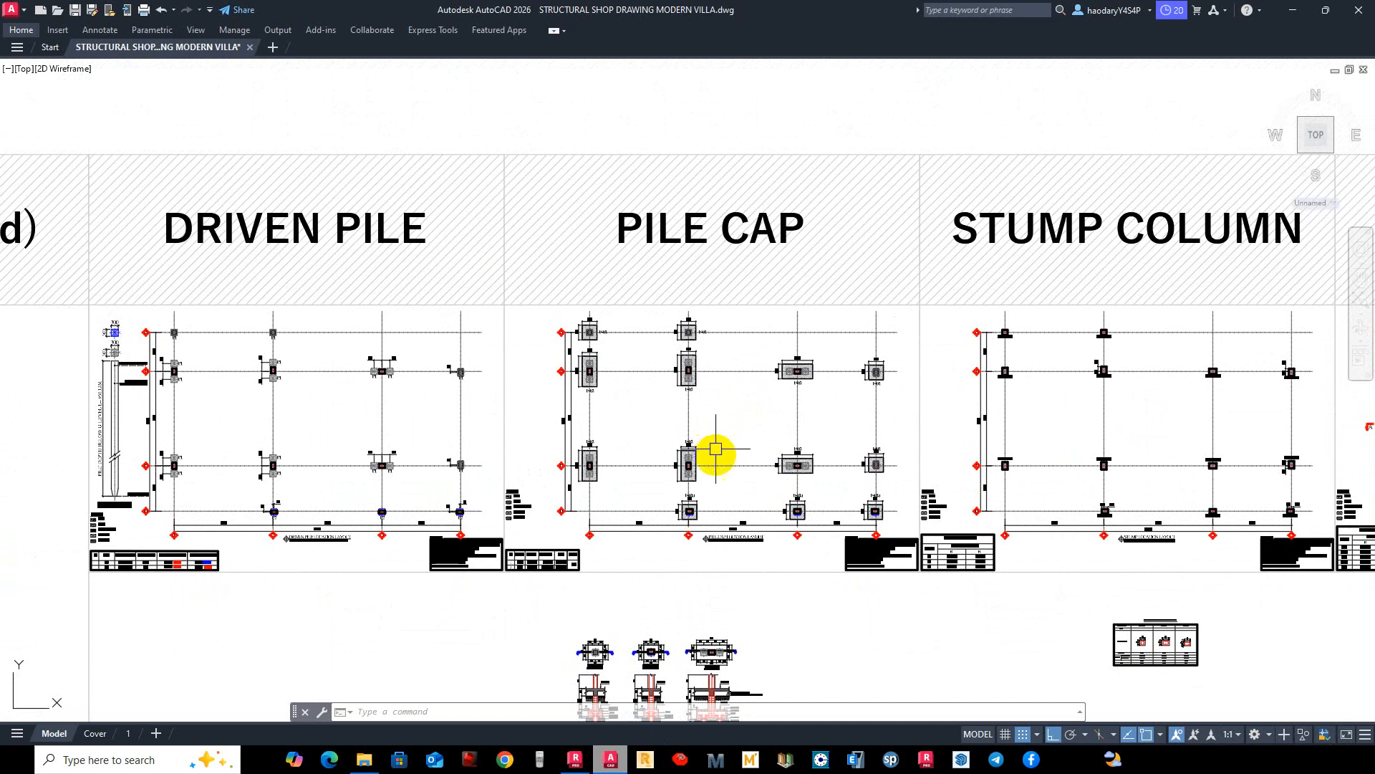
pyautogui.scroll(2, 686, 456)
pyautogui.moveTo(752, 458)
pyautogui.mouseDown(button='middle')
pyautogui.moveTo(746, 380)
pyautogui.moveTo(748, 397)
pyautogui.mouseUp(button='middle')
pyautogui.scroll(2, 746, 381)
pyautogui.scroll(-2, 749, 372)
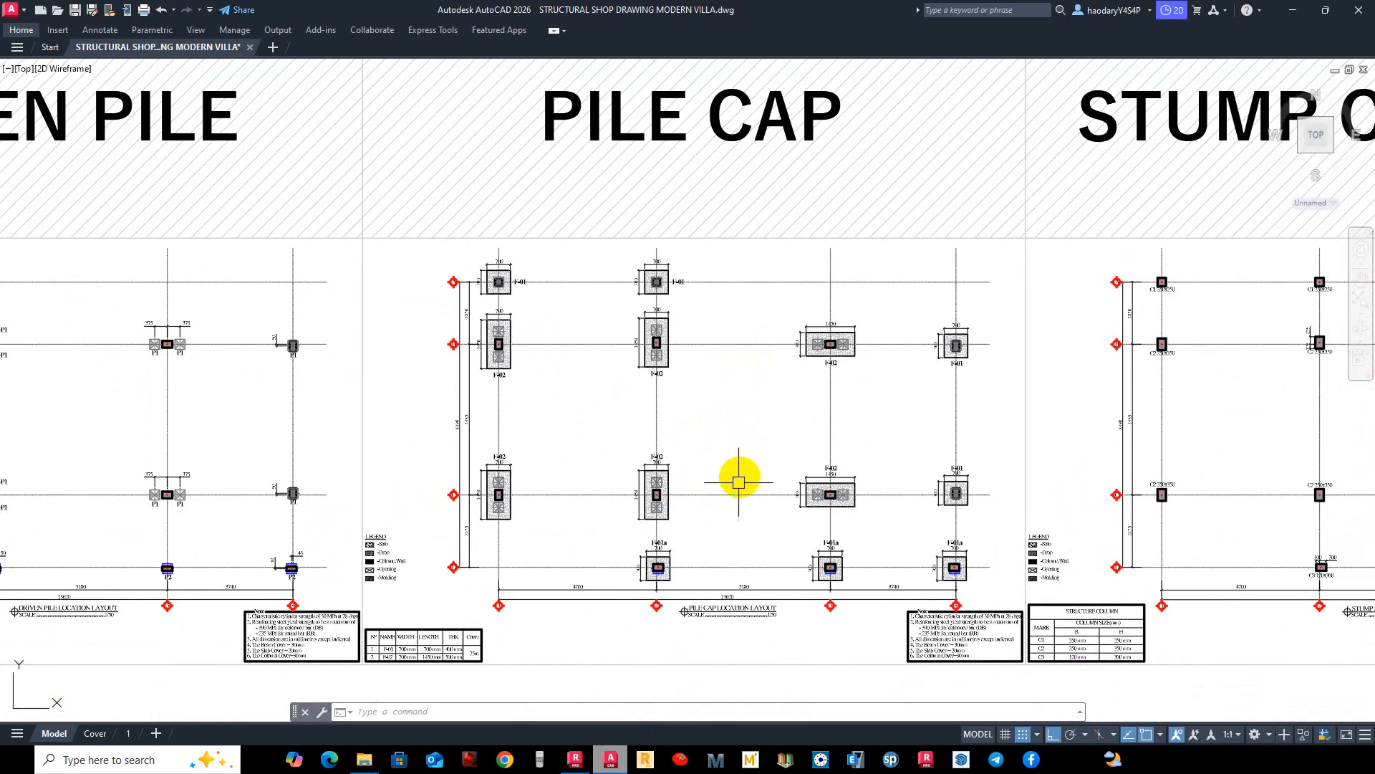
pyautogui.moveTo(722, 496)
pyautogui.mouseDown(button='middle')
pyautogui.moveTo(715, 452)
pyautogui.moveTo(700, 513)
pyautogui.moveTo(700, 457)
pyautogui.mouseUp(button='middle')
pyautogui.scroll(-2, 702, 450)
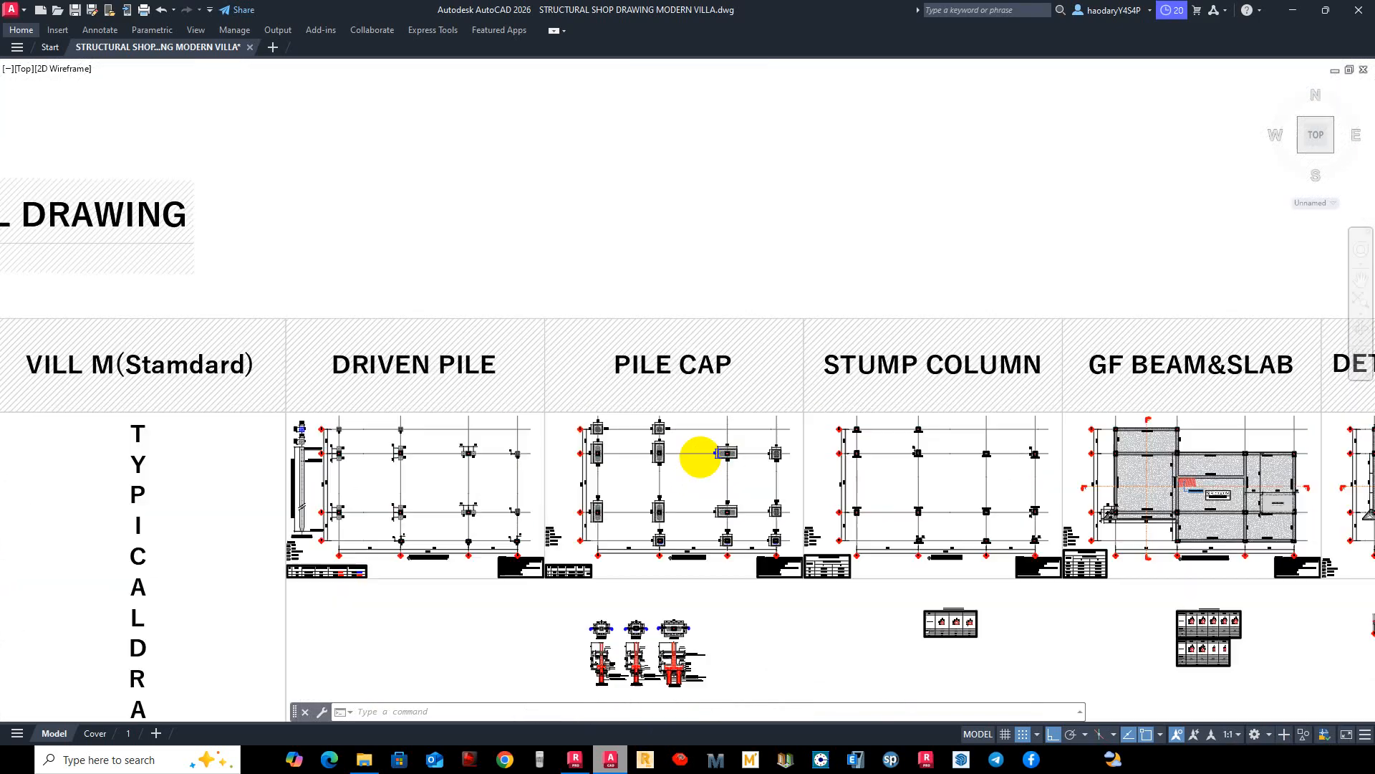
# Compare the pile cap location layout with the neighbouring driven pile and stump column layouts.
pyautogui.scroll(-2, 701, 457)
pyautogui.moveTo(844, 466)
pyautogui.mouseDown(button='middle')
pyautogui.moveTo(406, 420)
pyautogui.moveTo(688, 442)
pyautogui.mouseUp(button='middle')
pyautogui.scroll(2, 603, 431)
pyautogui.scroll(2, 614, 456)
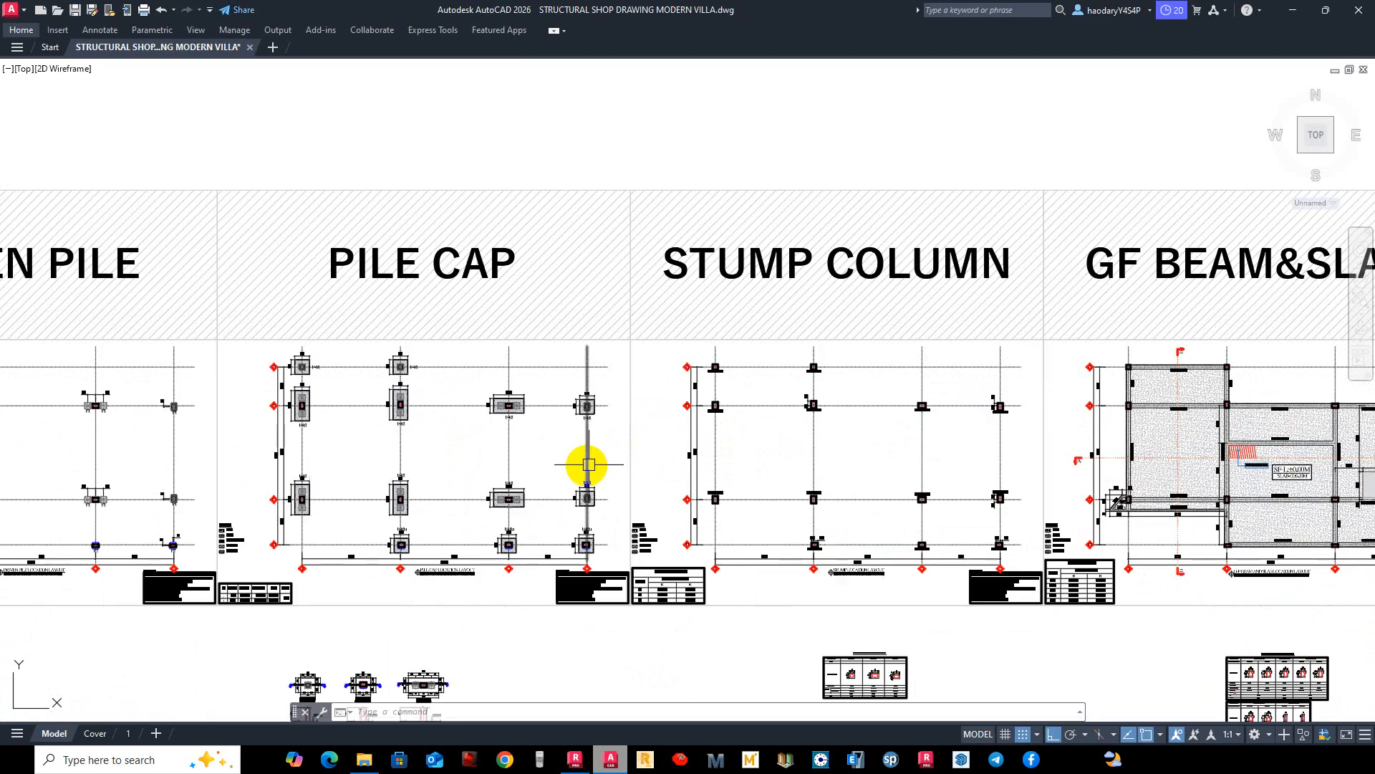
pyautogui.moveTo(811, 460)
pyautogui.mouseDown(button='middle')
pyautogui.moveTo(676, 460)
pyautogui.moveTo(805, 436)
pyautogui.mouseUp(button='middle')
pyautogui.moveTo(685, 465); pyautogui.dragTo(772, 456, button='middle')
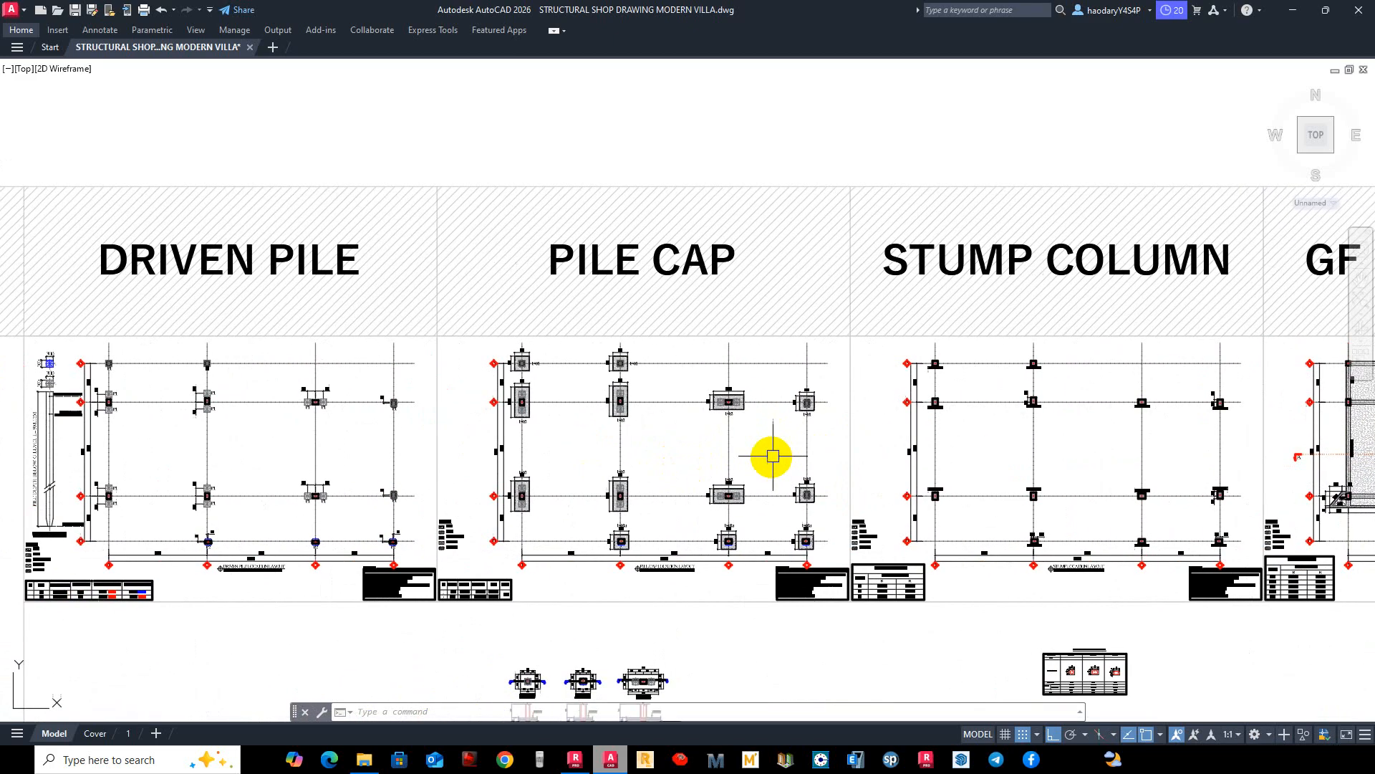
pyautogui.scroll(2, 700, 482)
pyautogui.moveTo(700, 482)
pyautogui.mouseDown(button='middle')
pyautogui.moveTo(746, 491)
pyautogui.moveTo(746, 439)
pyautogui.moveTo(664, 489)
pyautogui.moveTo(573, 478)
pyautogui.moveTo(664, 440)
pyautogui.mouseUp(button='middle')
pyautogui.scroll(-4, 708, 407)
pyautogui.scroll(4, 702, 415)
pyautogui.scroll(-4, 664, 487)
pyautogui.scroll(2, 501, 442)
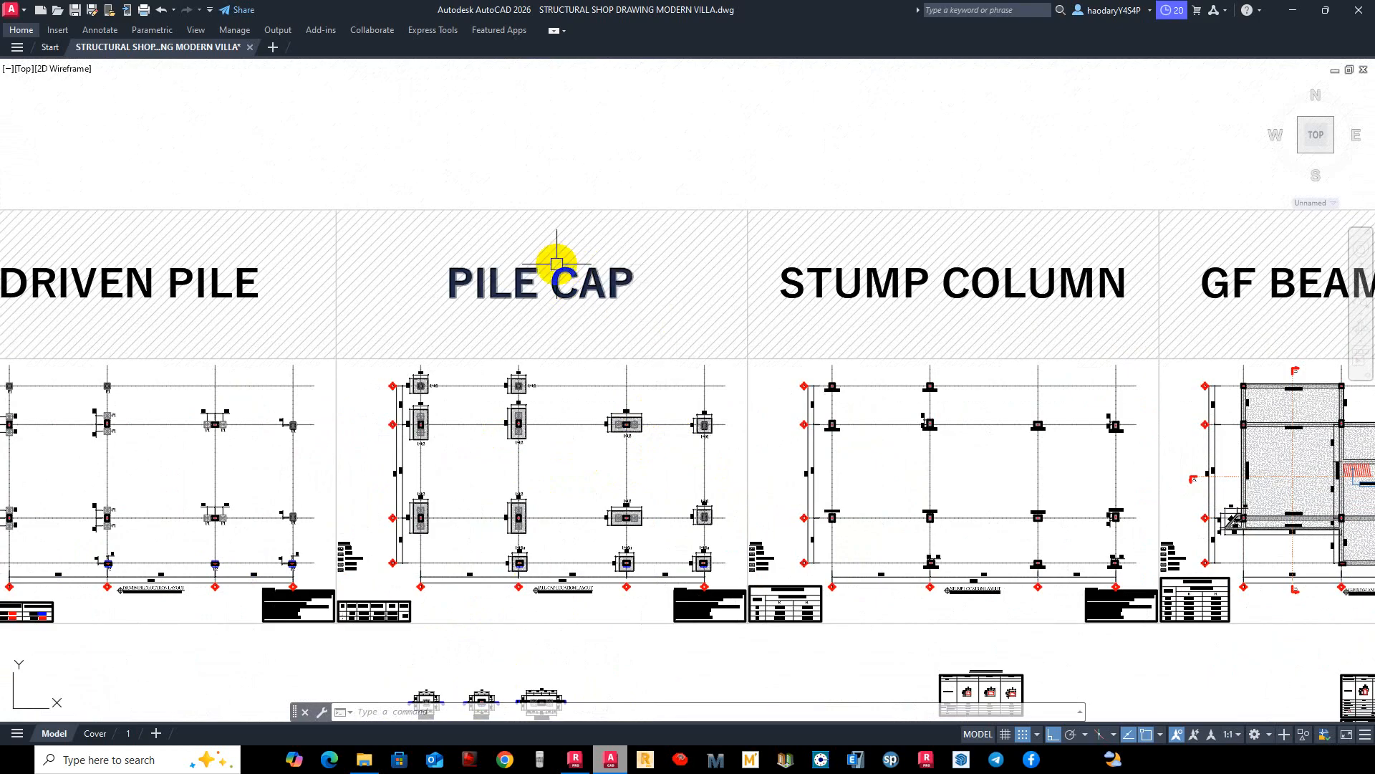
# Examine the positions and orientations of the F-01, F-02 and F-01a caps on the grid of the pile cap location layout.
pyautogui.moveTo(506, 424); pyautogui.dragTo(623, 365, button='middle')
pyautogui.scroll(2, 624, 361)
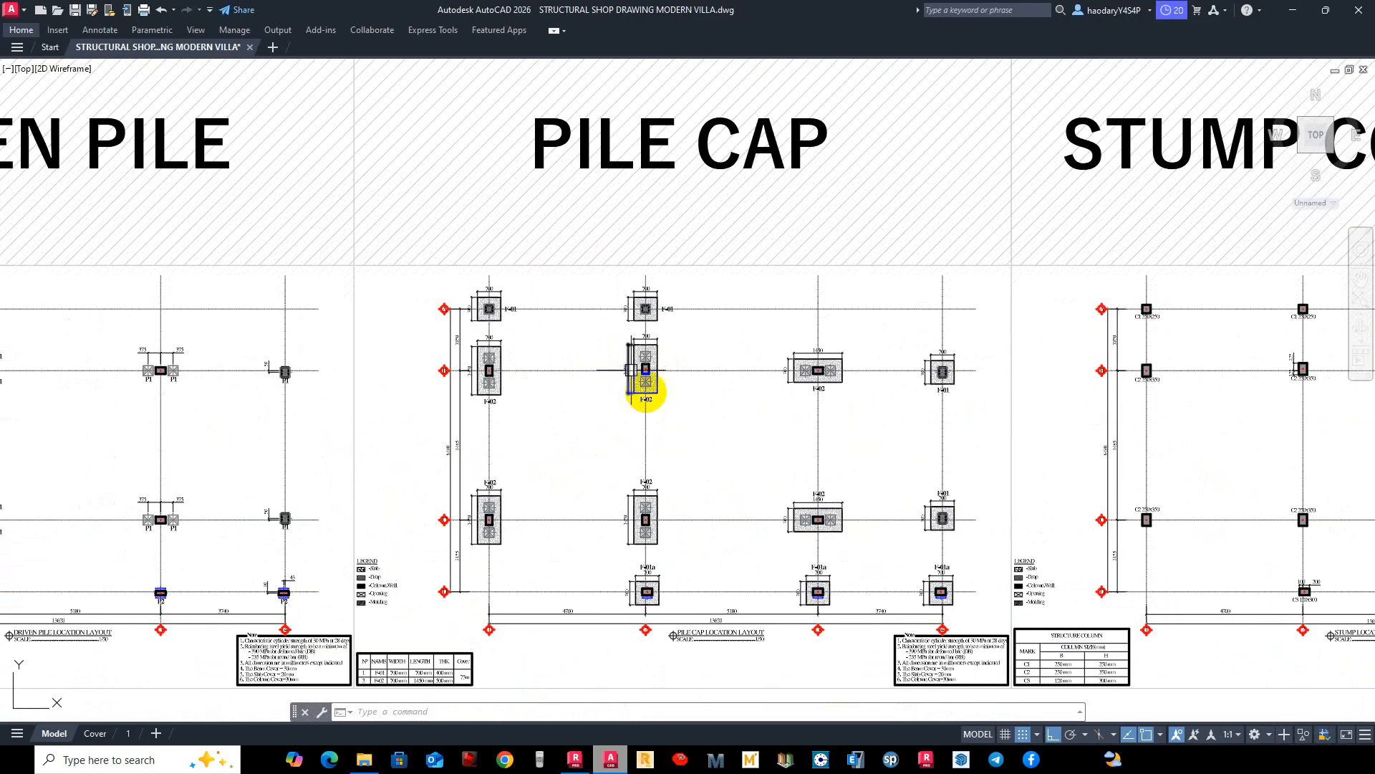
pyautogui.moveTo(689, 399)
pyautogui.mouseDown(button='middle')
pyautogui.moveTo(697, 359)
pyautogui.moveTo(700, 439)
pyautogui.moveTo(685, 433)
pyautogui.moveTo(715, 476)
pyautogui.moveTo(728, 469)
pyautogui.moveTo(712, 476)
pyautogui.moveTo(724, 445)
pyautogui.moveTo(719, 472)
pyautogui.mouseUp(button='middle')
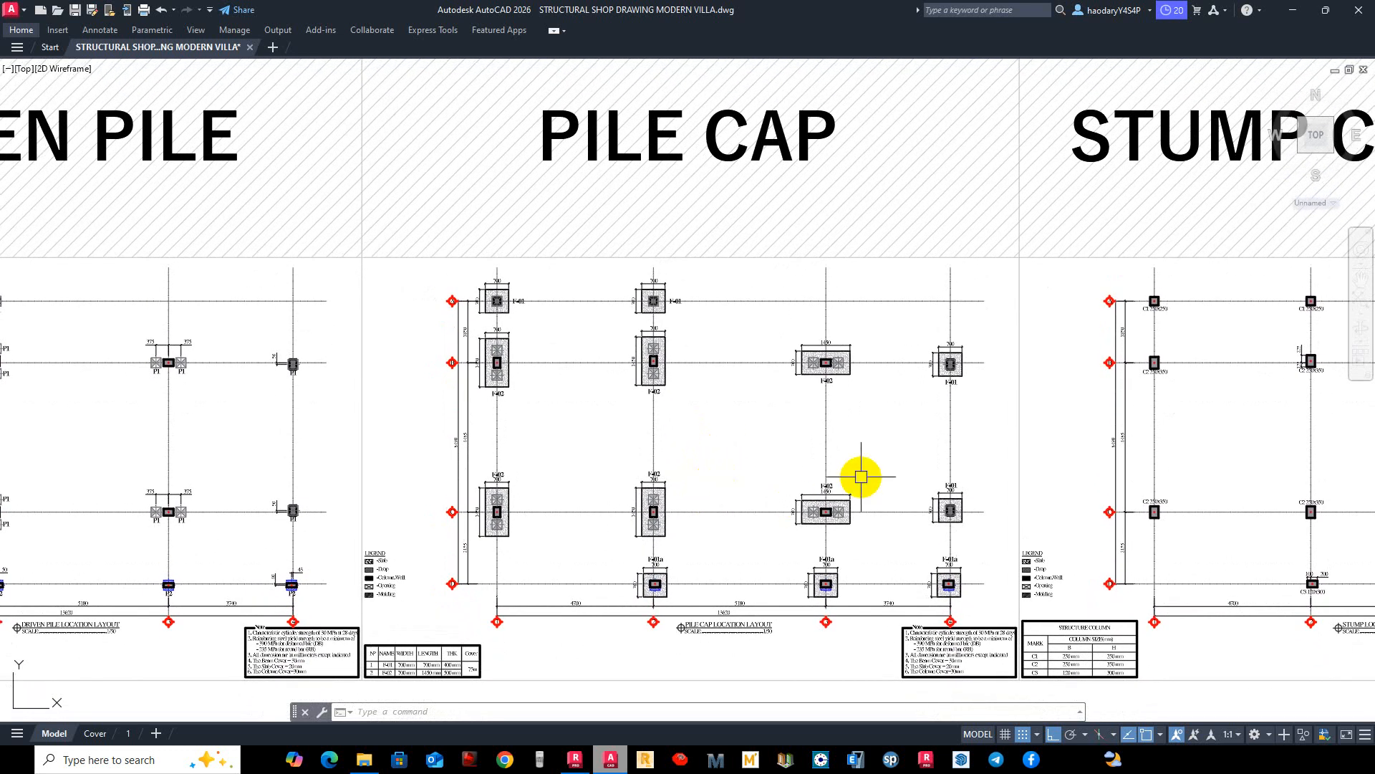
pyautogui.moveTo(790, 440); pyautogui.dragTo(704, 414, button='middle')
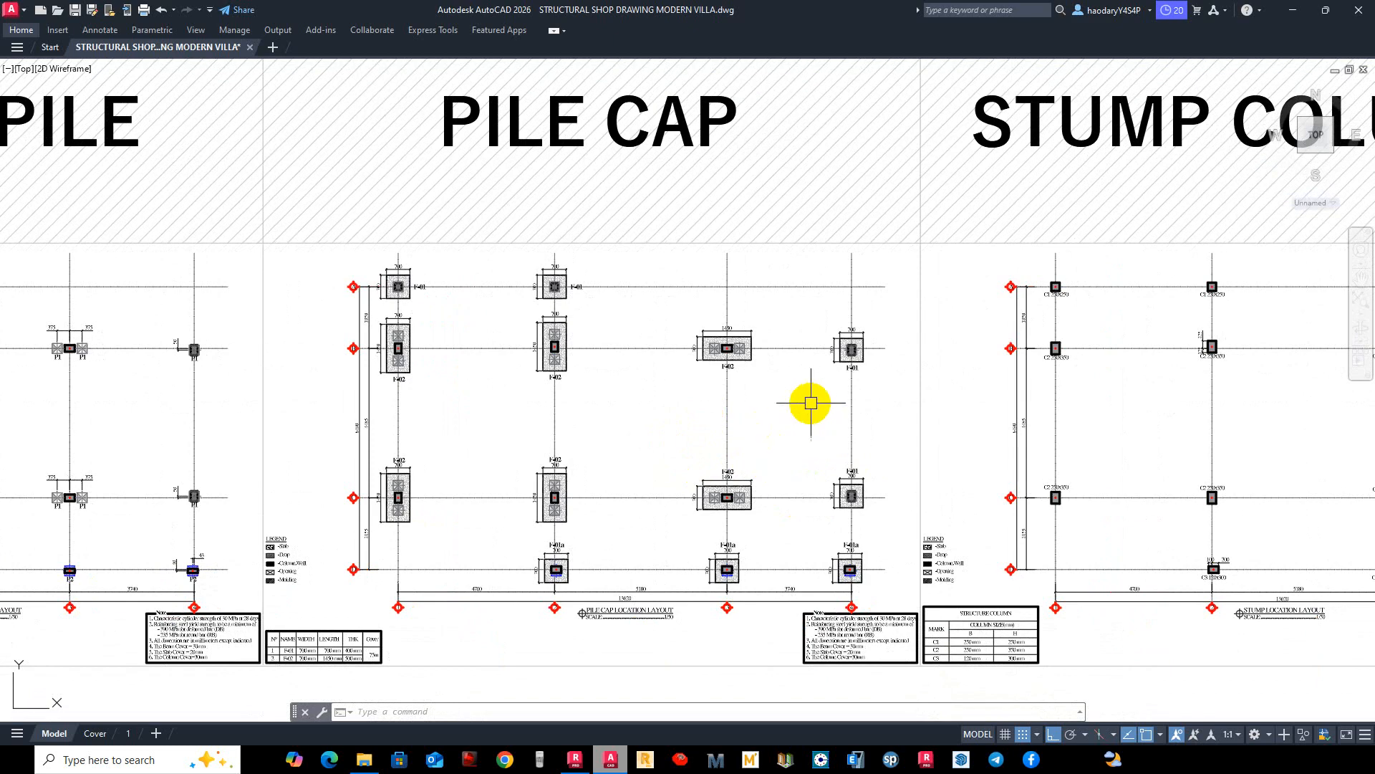
pyautogui.scroll(-6, 702, 439)
pyautogui.scroll(6, 712, 429)
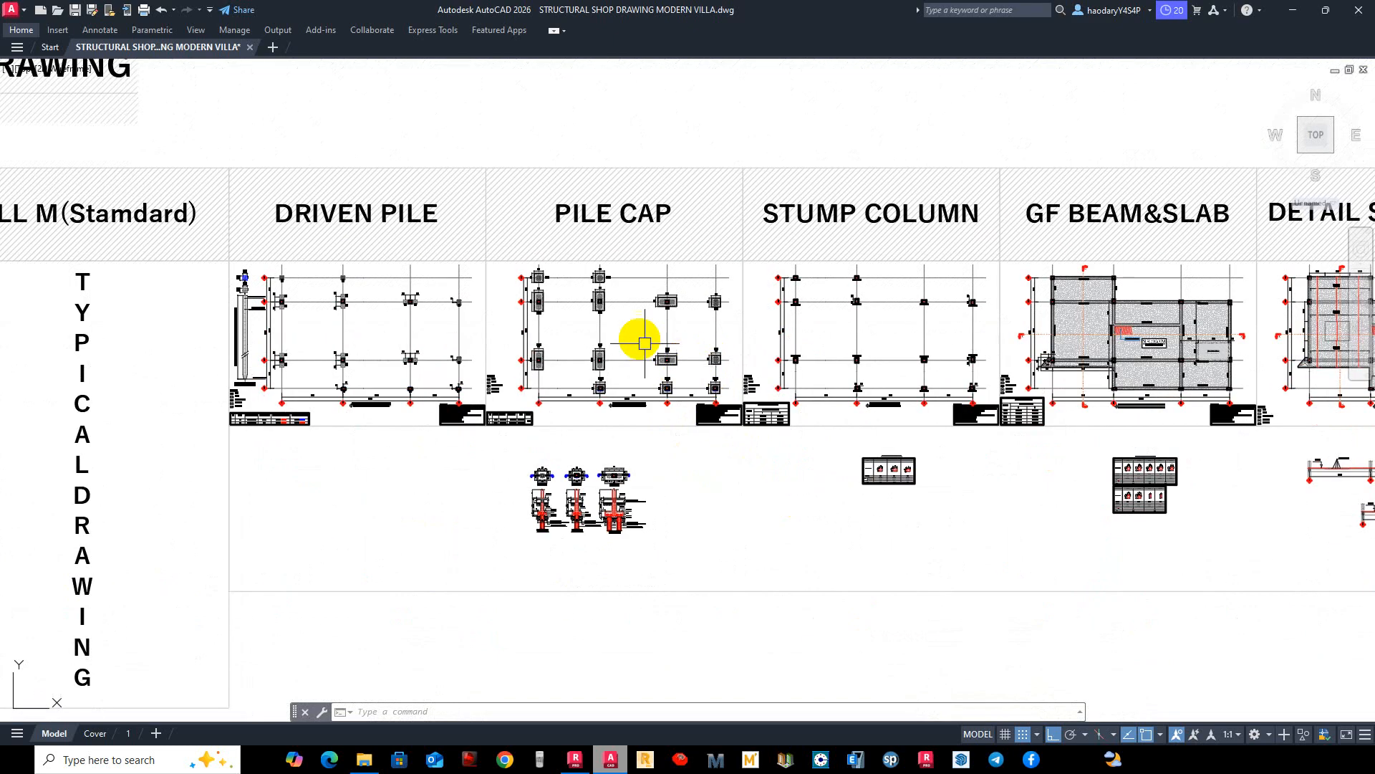
pyautogui.scroll(-2, 732, 273)
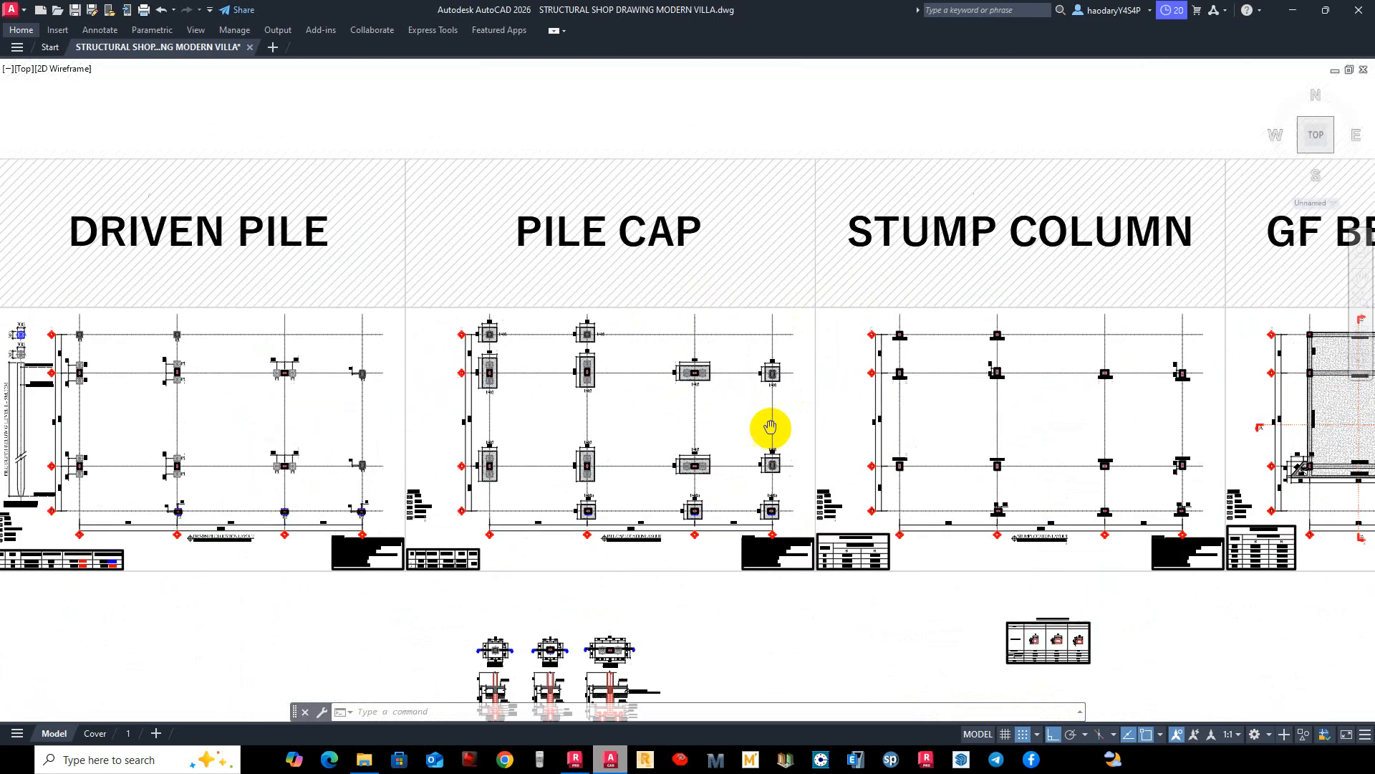
pyautogui.scroll(3, 664, 423)
pyautogui.scroll(-1, 684, 368)
pyautogui.scroll(-4, 664, 375)
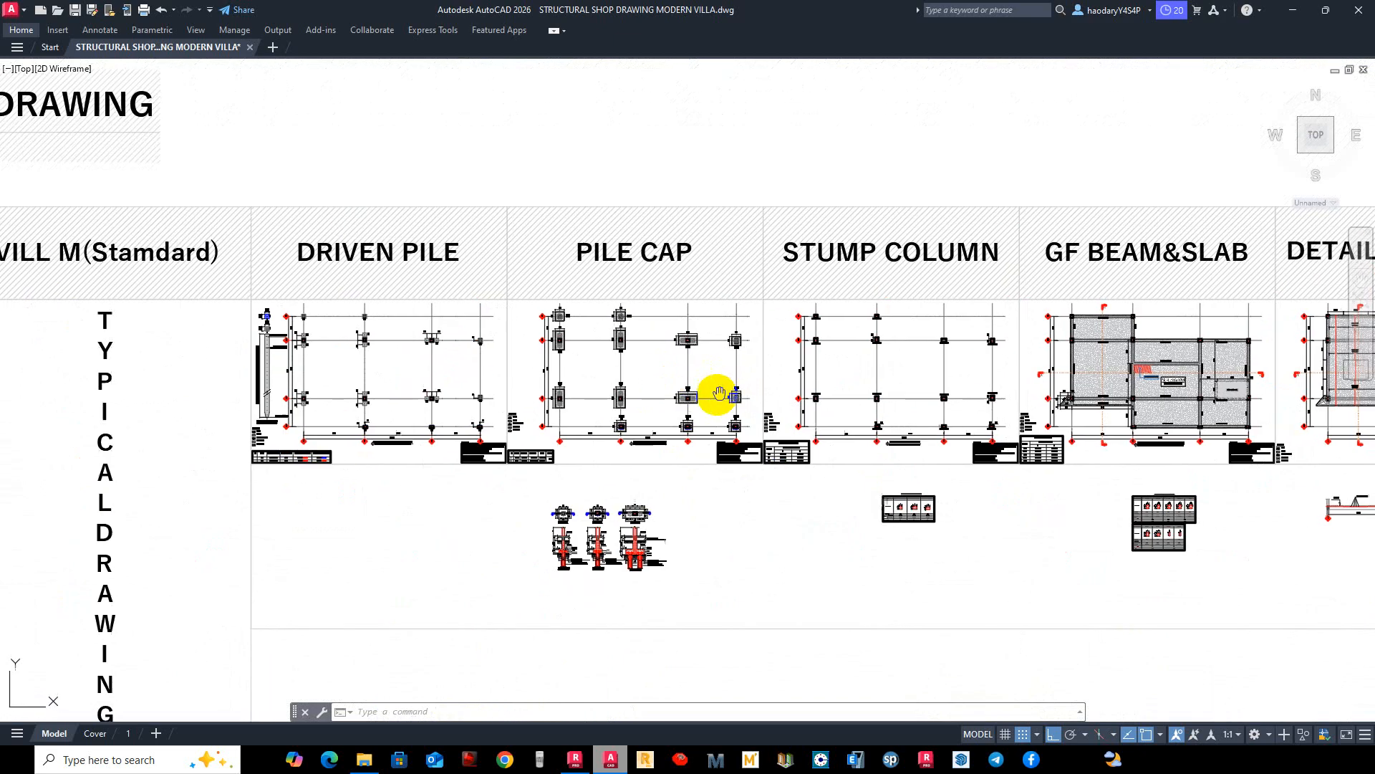
# Look over the ground-floor beam schedule and the pile cap details and sections placed beneath their layouts.
pyautogui.moveTo(718, 393); pyautogui.dragTo(553, 379, button='middle')
pyautogui.scroll(2, 771, 408)
pyautogui.moveTo(832, 407); pyautogui.dragTo(428, 374, button='middle')
pyautogui.scroll(2, 777, 461)
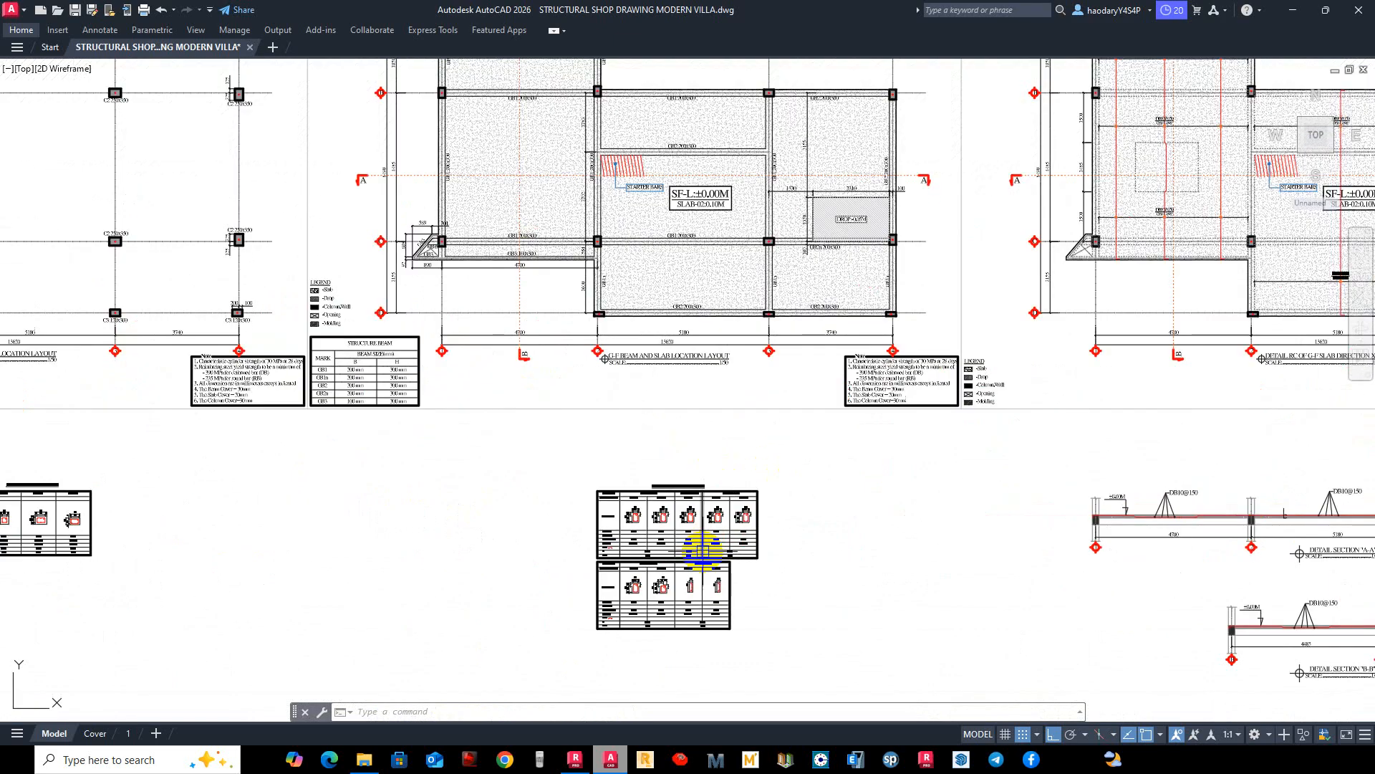
pyautogui.scroll(-4, 691, 450)
pyautogui.moveTo(604, 481); pyautogui.dragTo(837, 498, button='middle')
pyautogui.scroll(4, 314, 479)
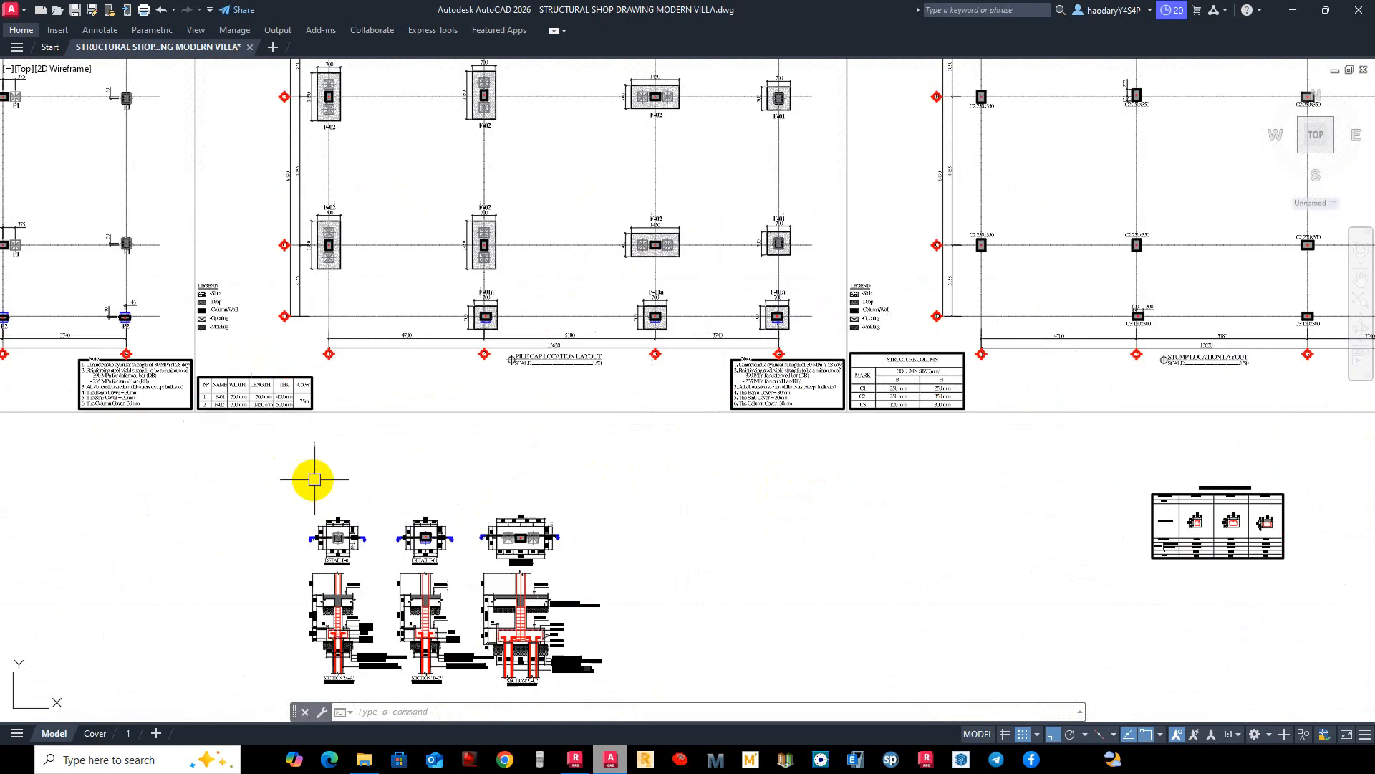
pyautogui.scroll(-2, 565, 503)
pyautogui.moveTo(630, 348); pyautogui.dragTo(651, 547, button='middle')
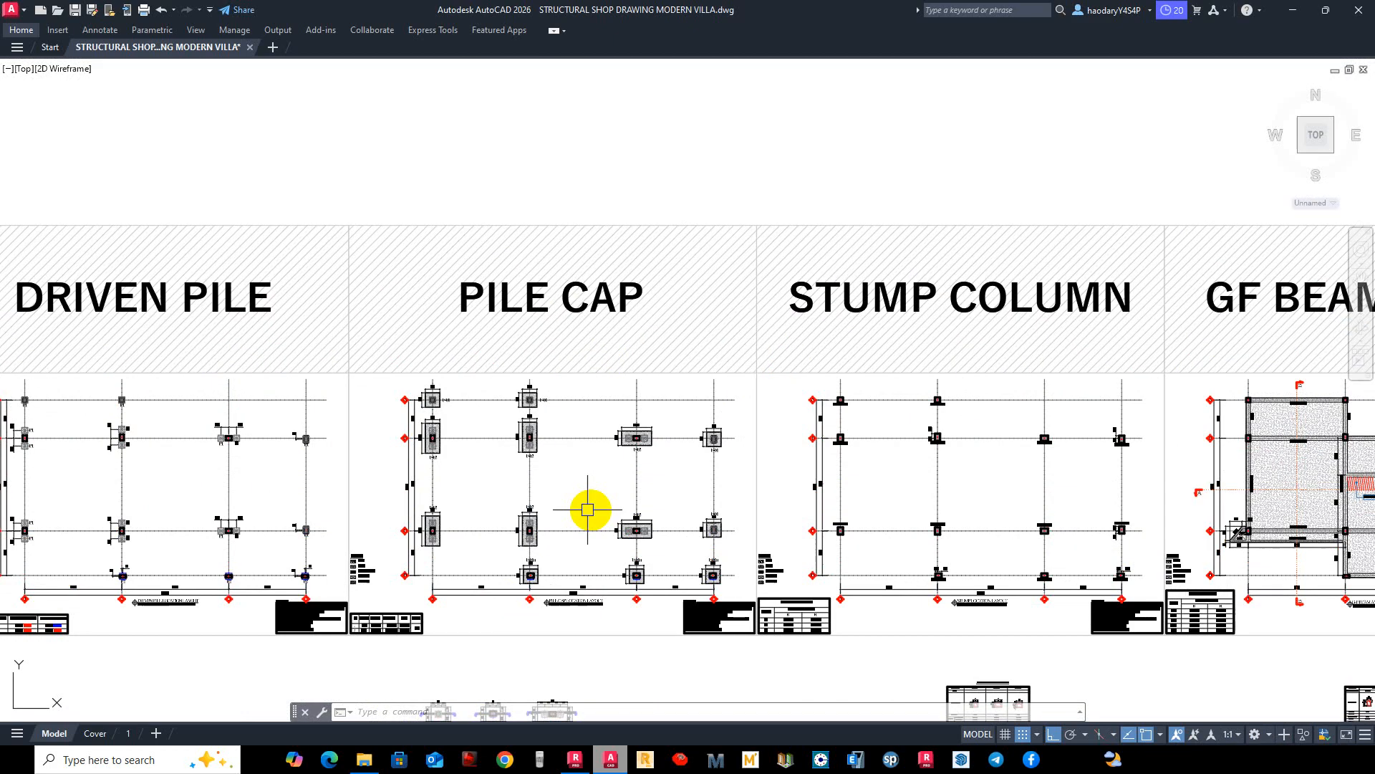
pyautogui.scroll(2, 599, 512)
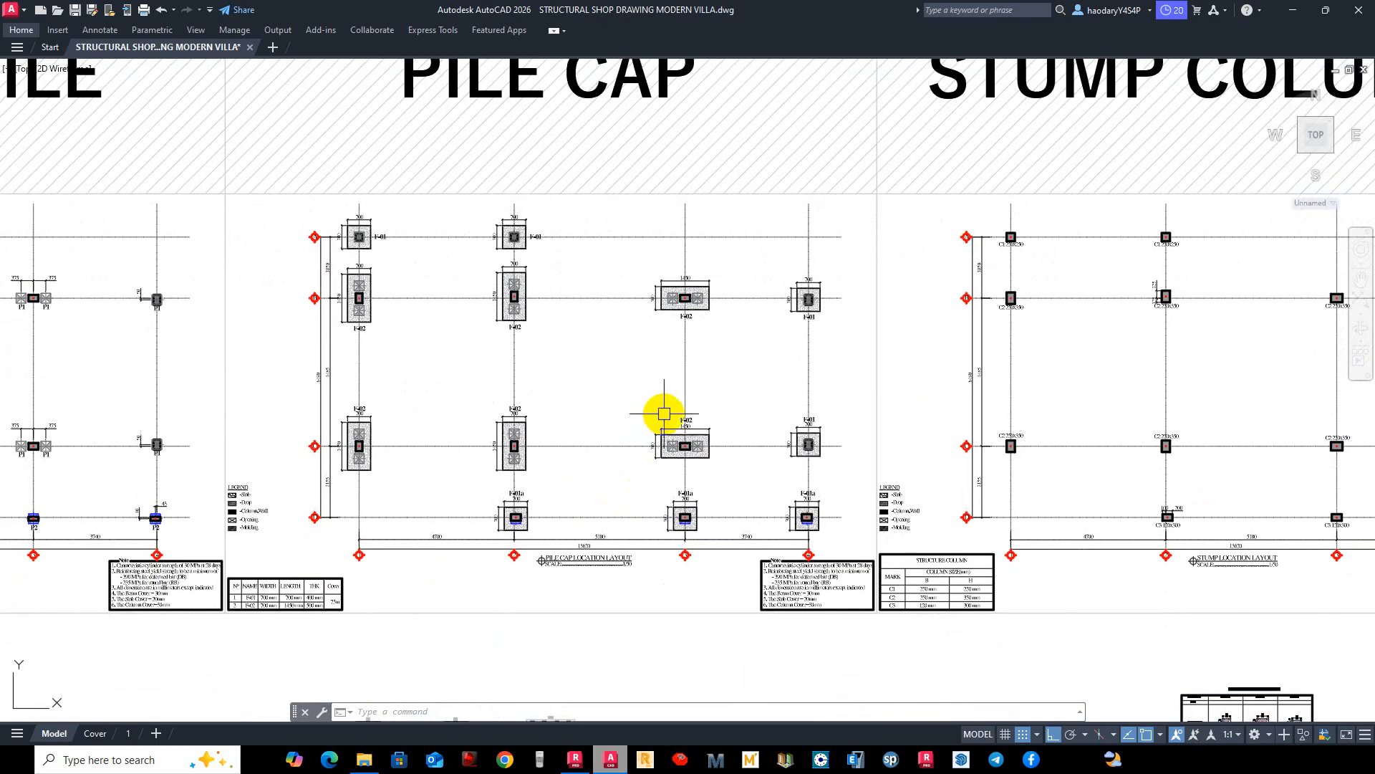
pyautogui.scroll(-4, 679, 388)
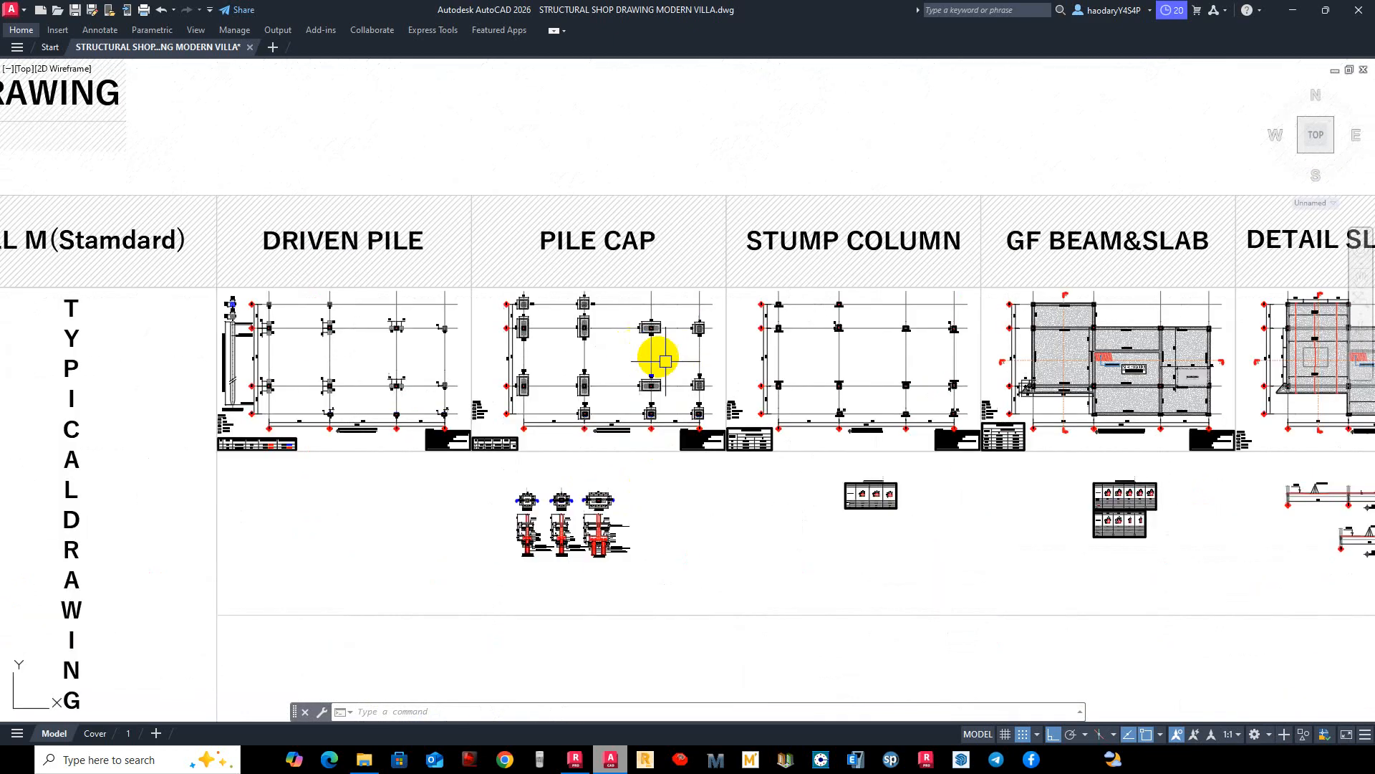
pyautogui.scroll(3, 553, 497)
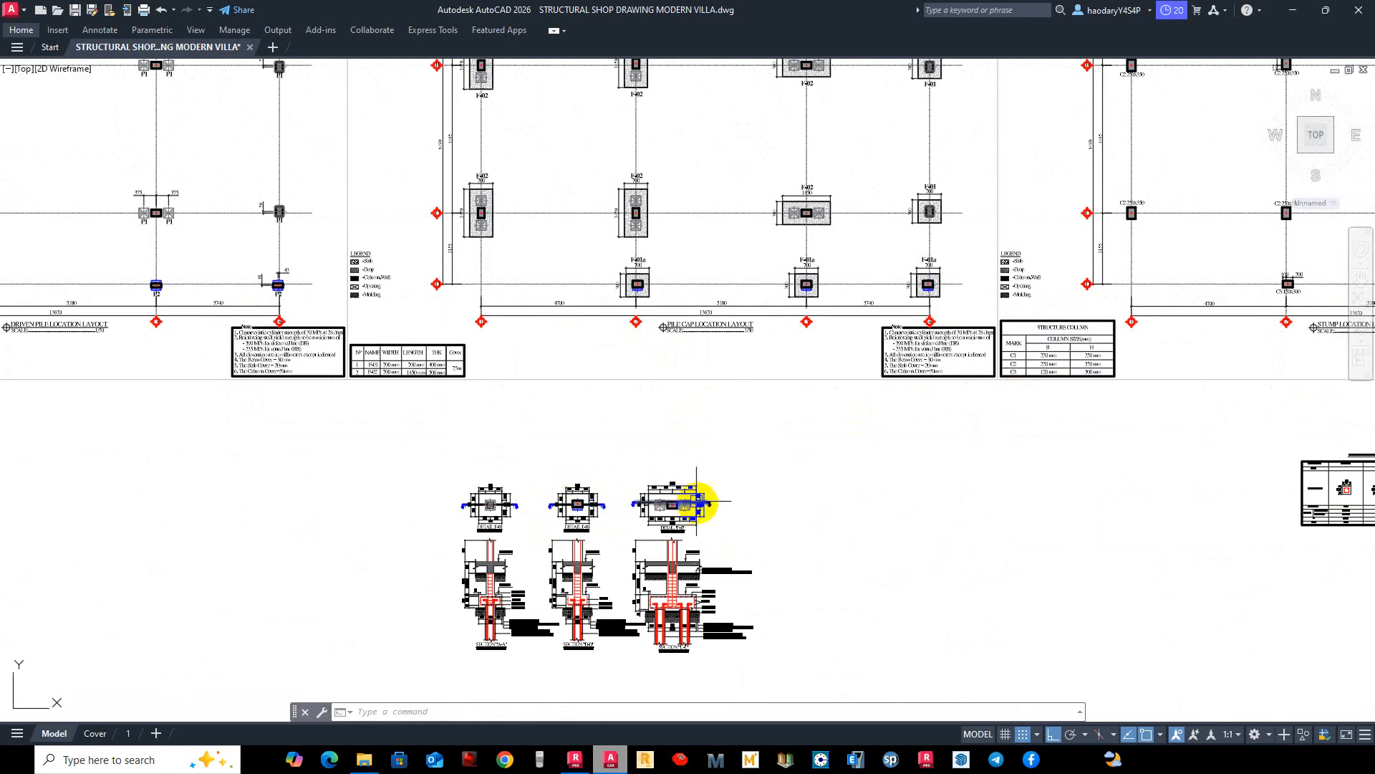
pyautogui.scroll(-4, 696, 501)
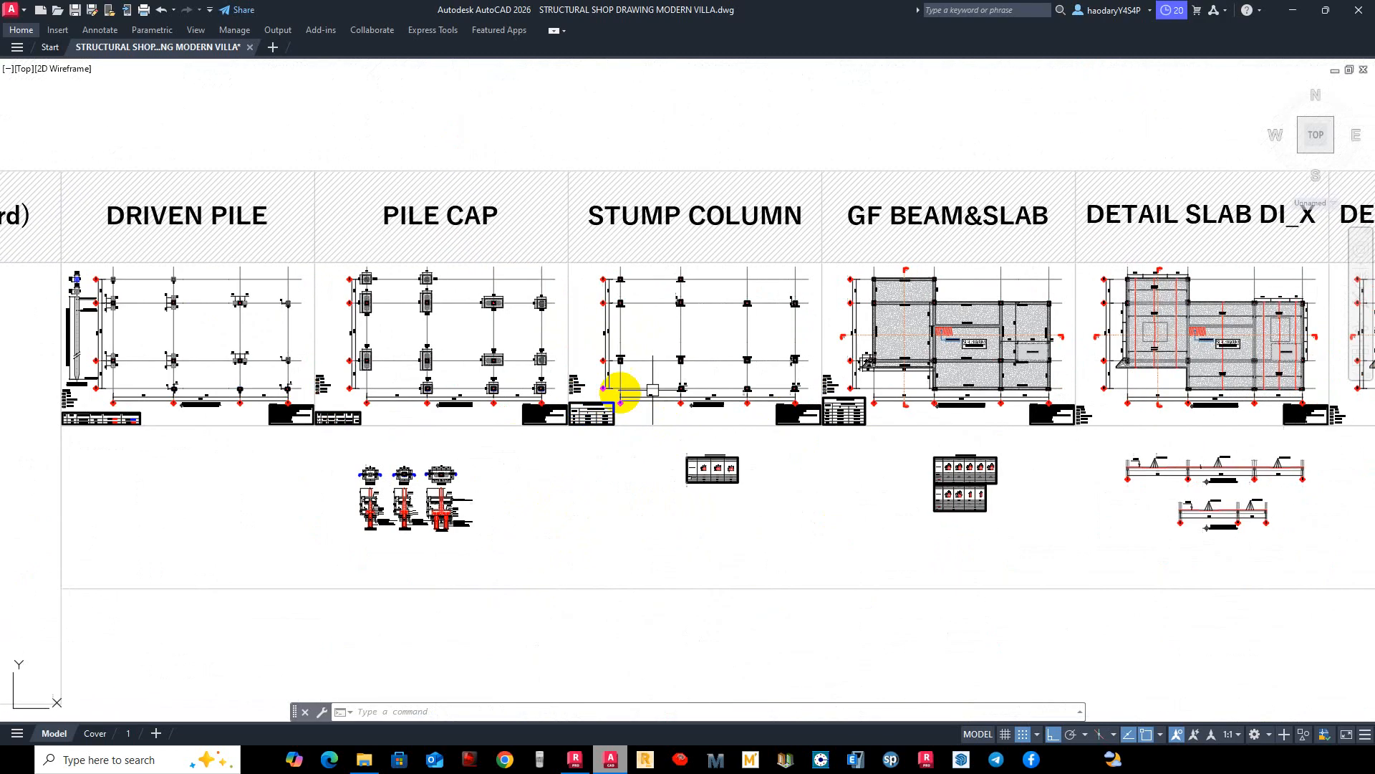
# Examine the ground-floor beam and slab location layout beside the X-direction slab reinforcement drawing.
pyautogui.moveTo(653, 390); pyautogui.dragTo(484, 451, button='middle')
pyautogui.scroll(2, 574, 417)
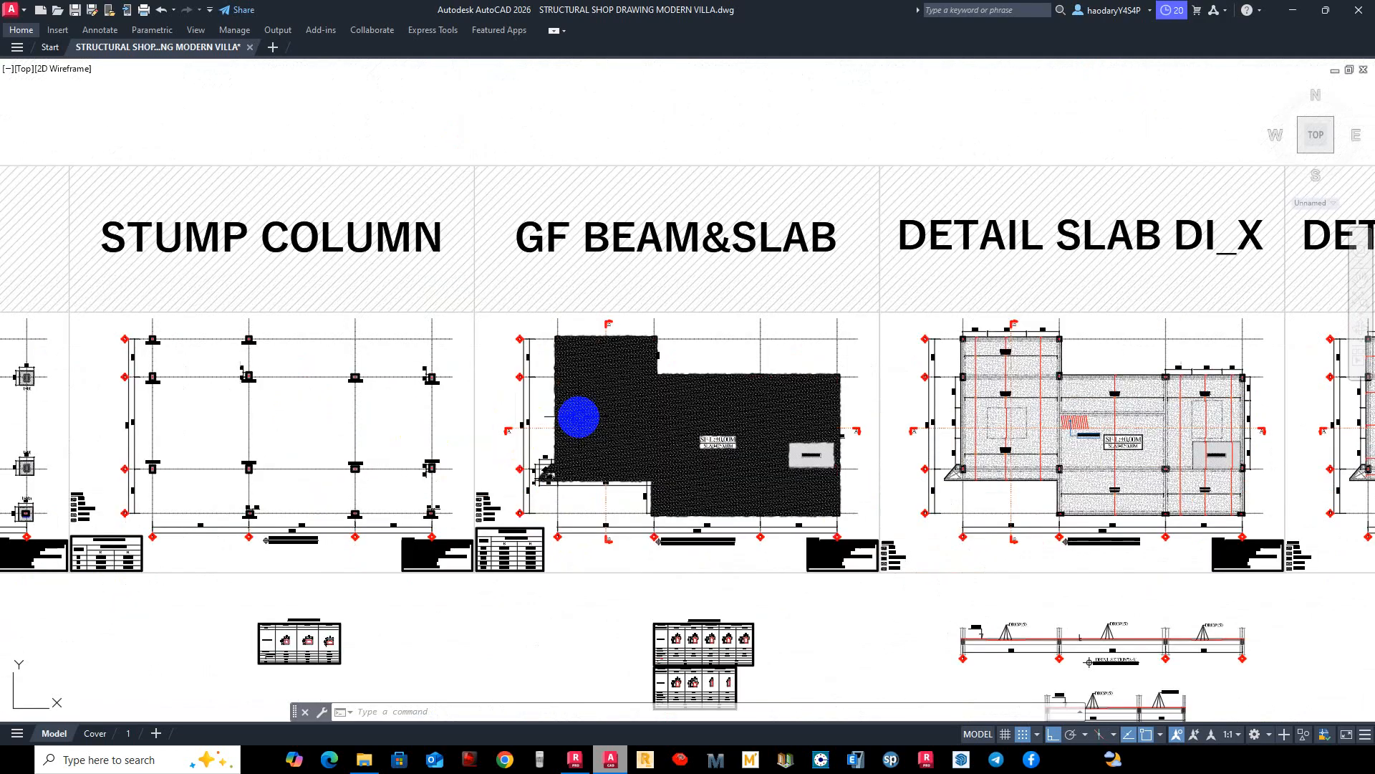
pyautogui.click(655, 469)
pyautogui.scroll(2, 679, 465)
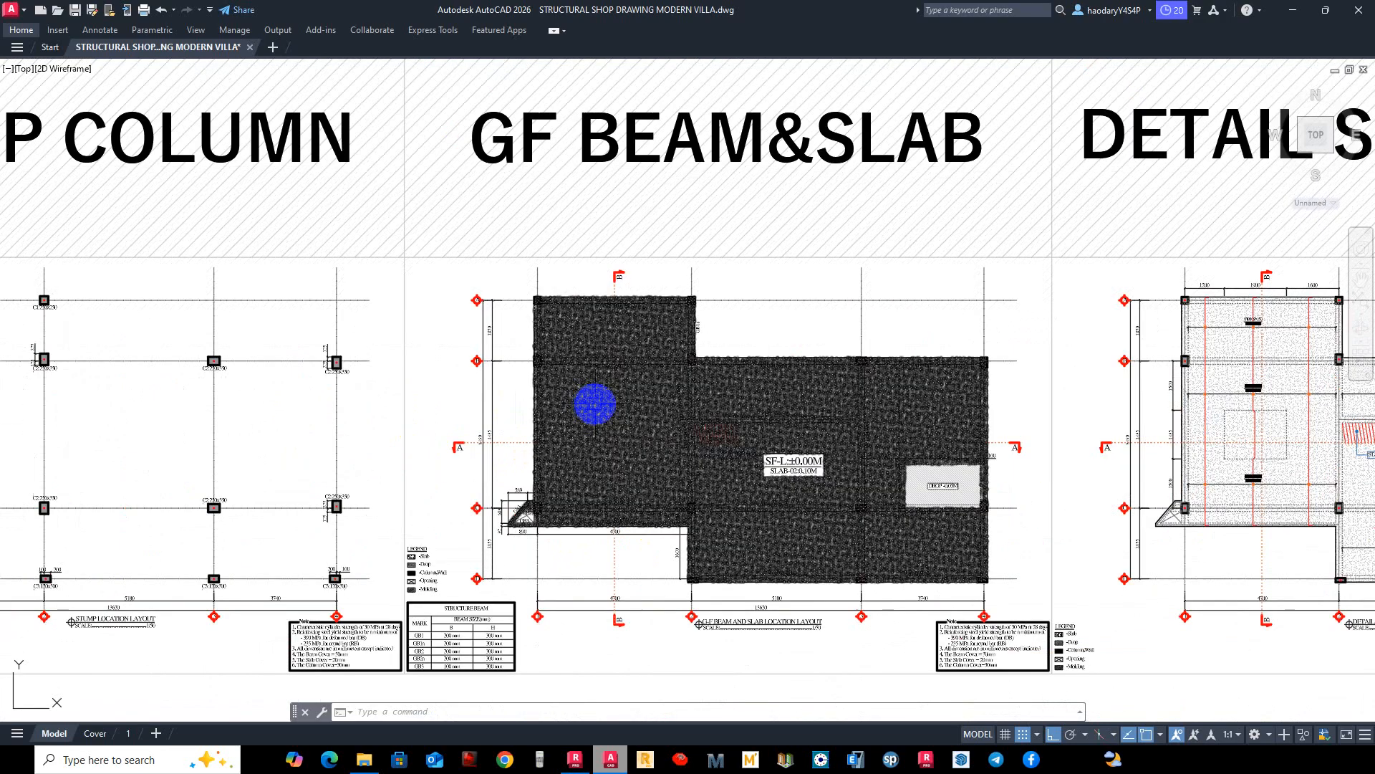
pyautogui.moveTo(869, 380); pyautogui.dragTo(562, 282, button='middle')
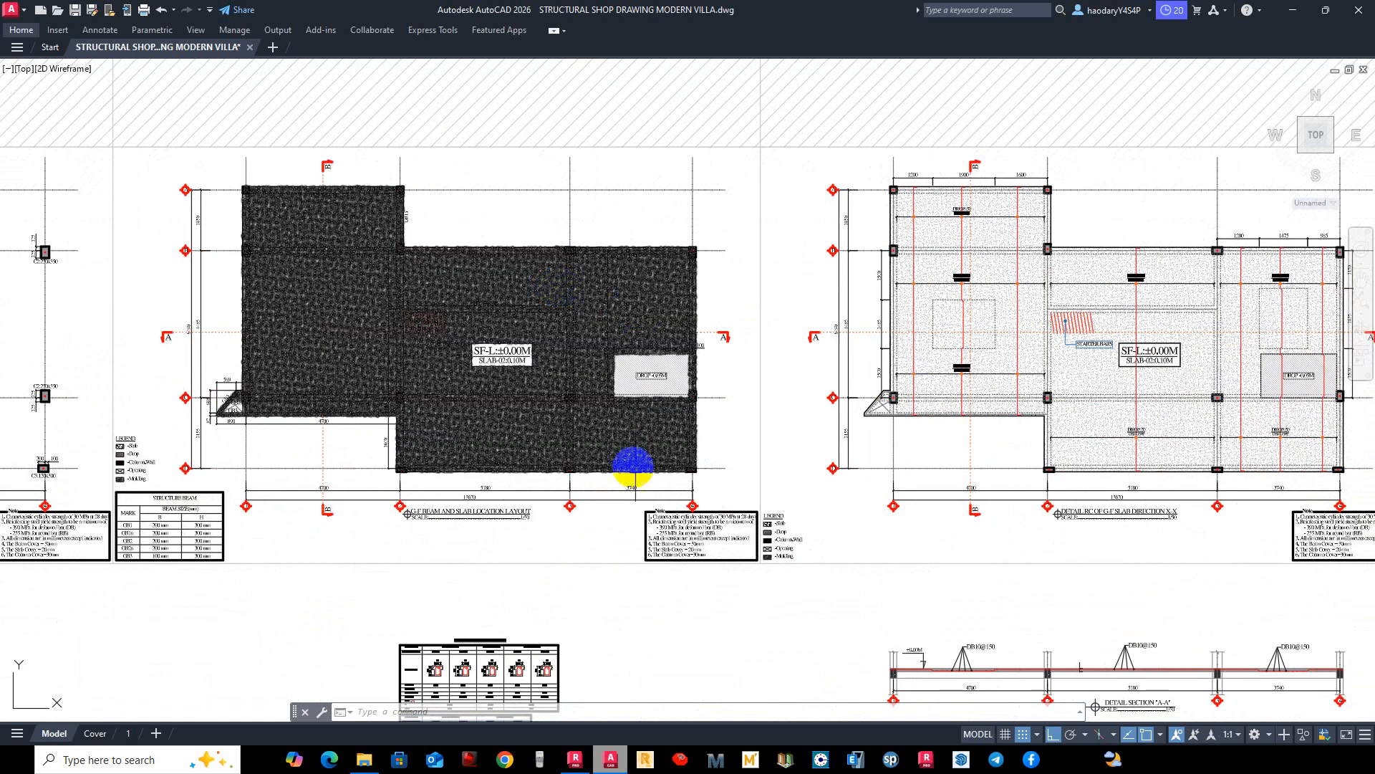
pyautogui.moveTo(633, 467); pyautogui.dragTo(712, 375, button='middle')
pyautogui.moveTo(634, 452)
pyautogui.mouseDown(button='middle')
pyautogui.moveTo(675, 415)
pyautogui.moveTo(1160, 426)
pyautogui.mouseUp(button='middle')
pyautogui.scroll(2, 586, 571)
# Check the F-01 and F-02 size table below the pile cap layout and read the reinforcement in cap section A-A.
pyautogui.scroll(-4, 629, 512)
pyautogui.moveTo(590, 392); pyautogui.dragTo(989, 442, button='middle')
pyautogui.scroll(2, 579, 389)
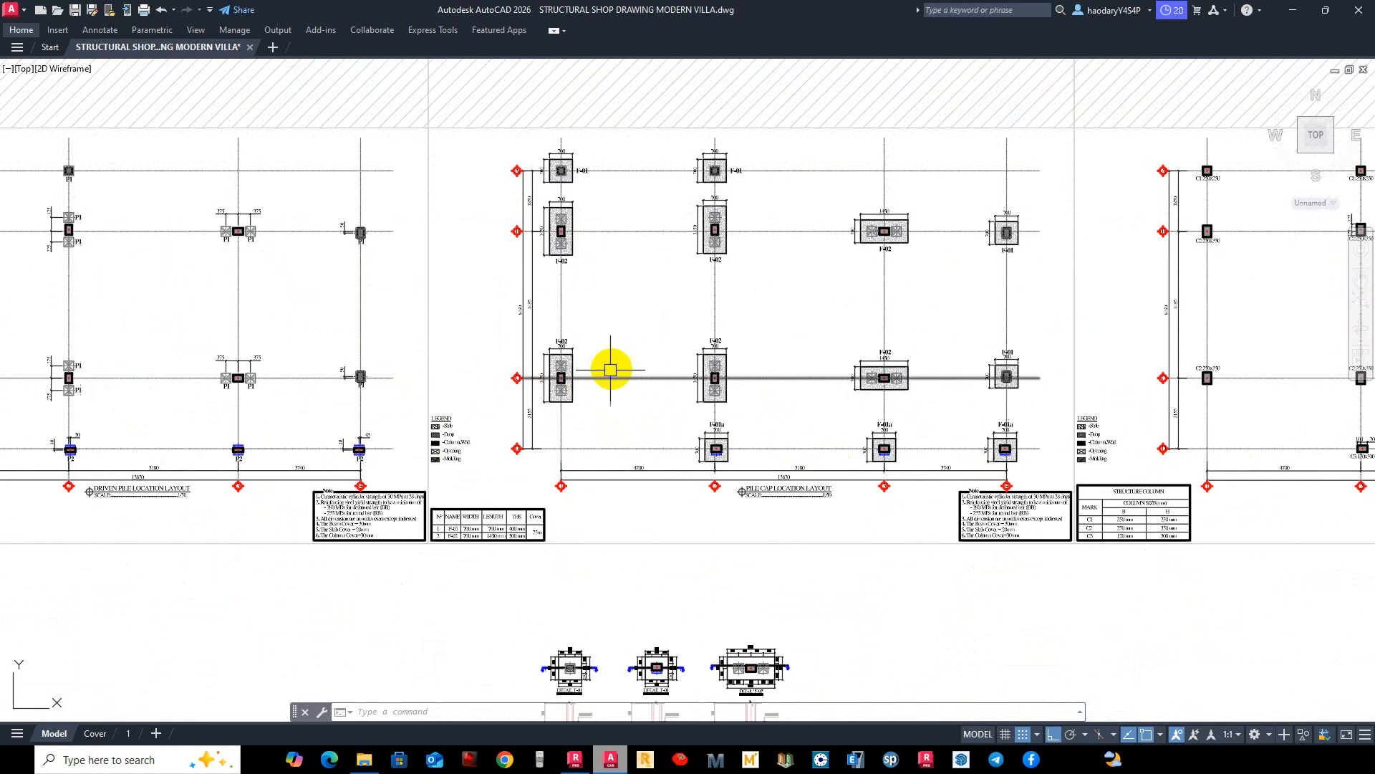
pyautogui.moveTo(610, 369); pyautogui.dragTo(511, 426, button='middle')
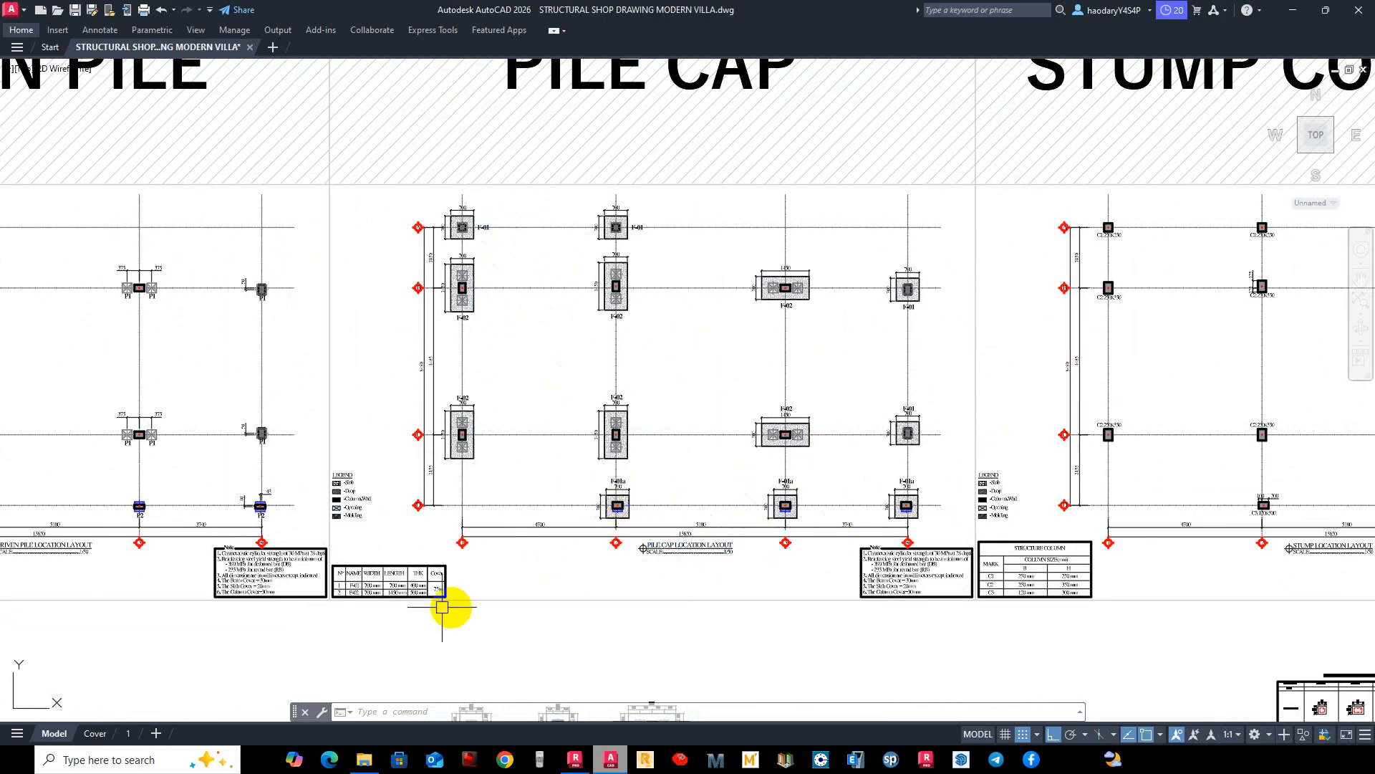
pyautogui.scroll(2, 387, 589)
pyautogui.scroll(2, 330, 609)
pyautogui.scroll(-3, 516, 455)
pyautogui.moveTo(646, 589); pyautogui.dragTo(613, 292, button='middle')
pyautogui.scroll(-1, 614, 292)
pyautogui.scroll(1, 666, 422)
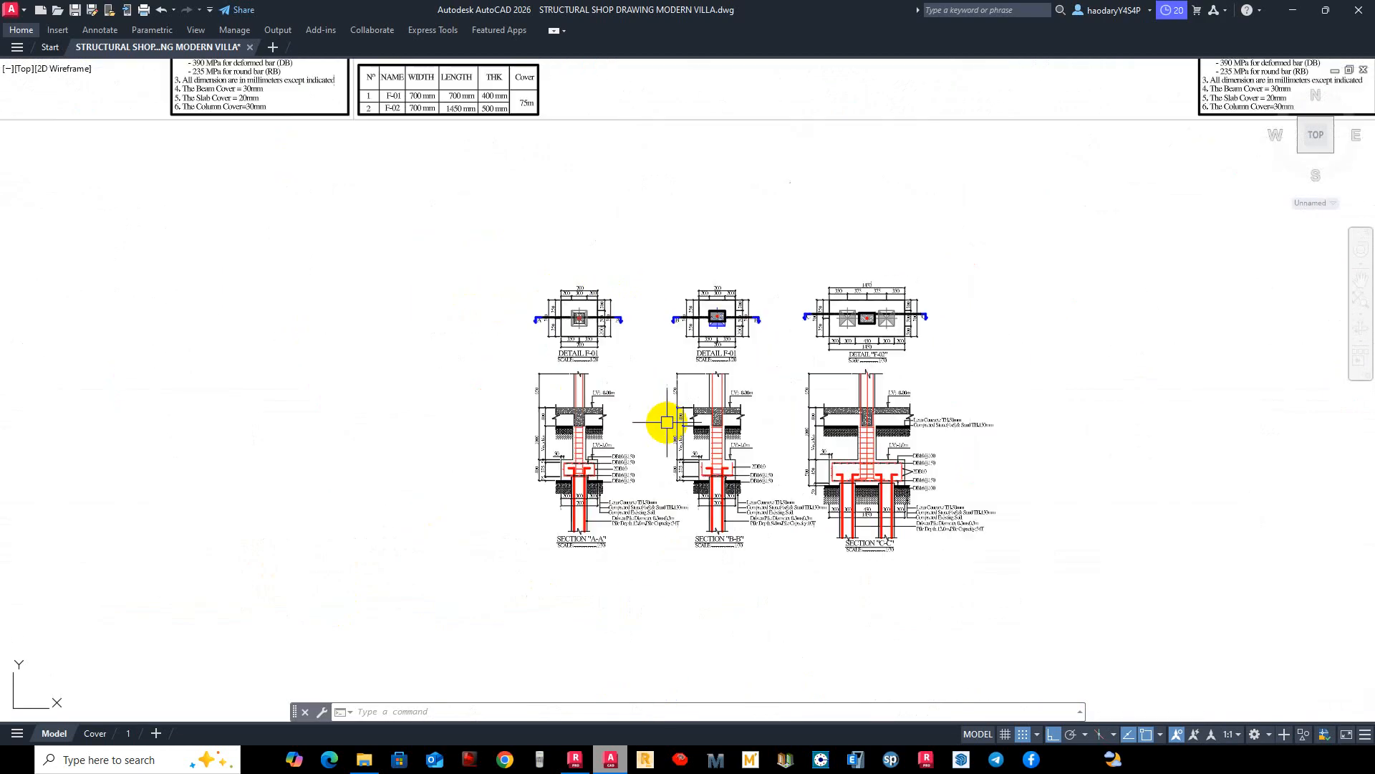
pyautogui.scroll(2, 667, 422)
pyautogui.scroll(6, 539, 487)
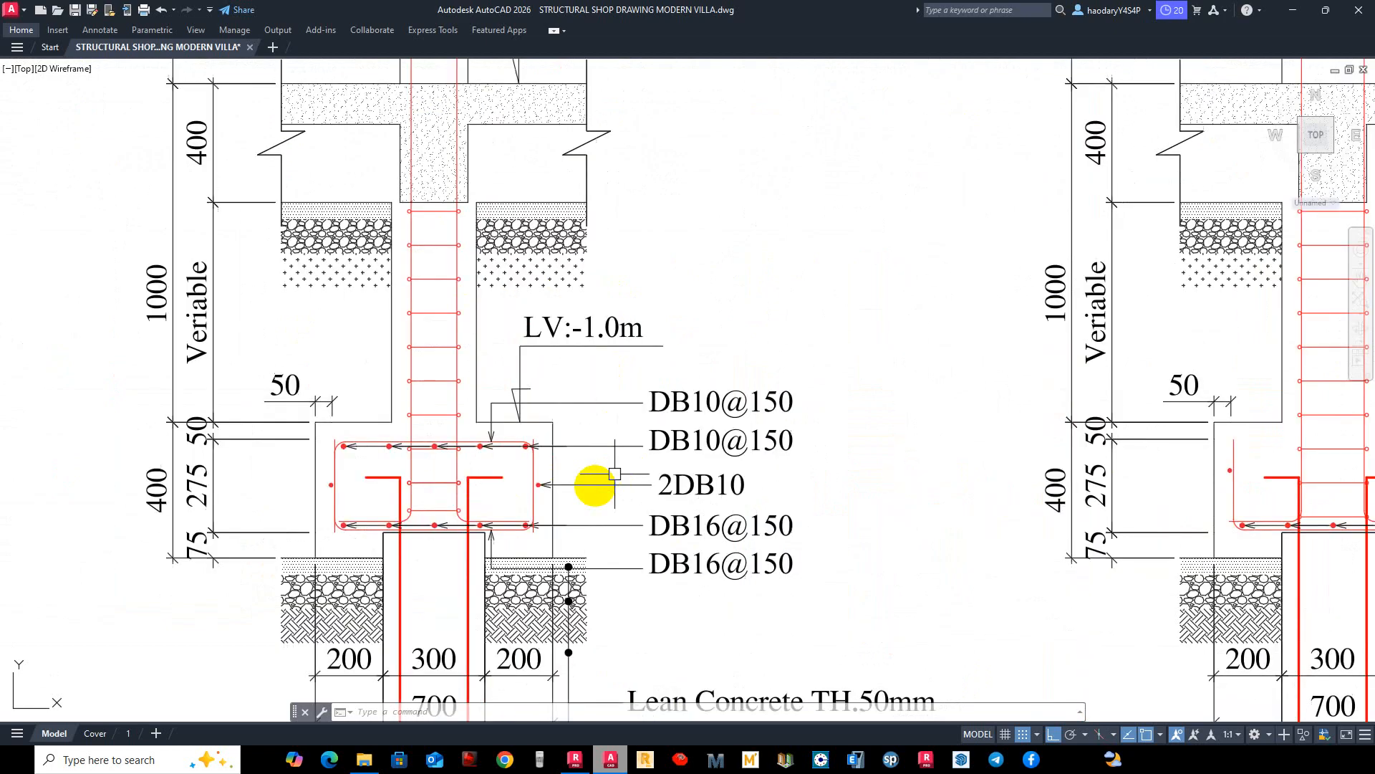
pyautogui.scroll(-8, 637, 467)
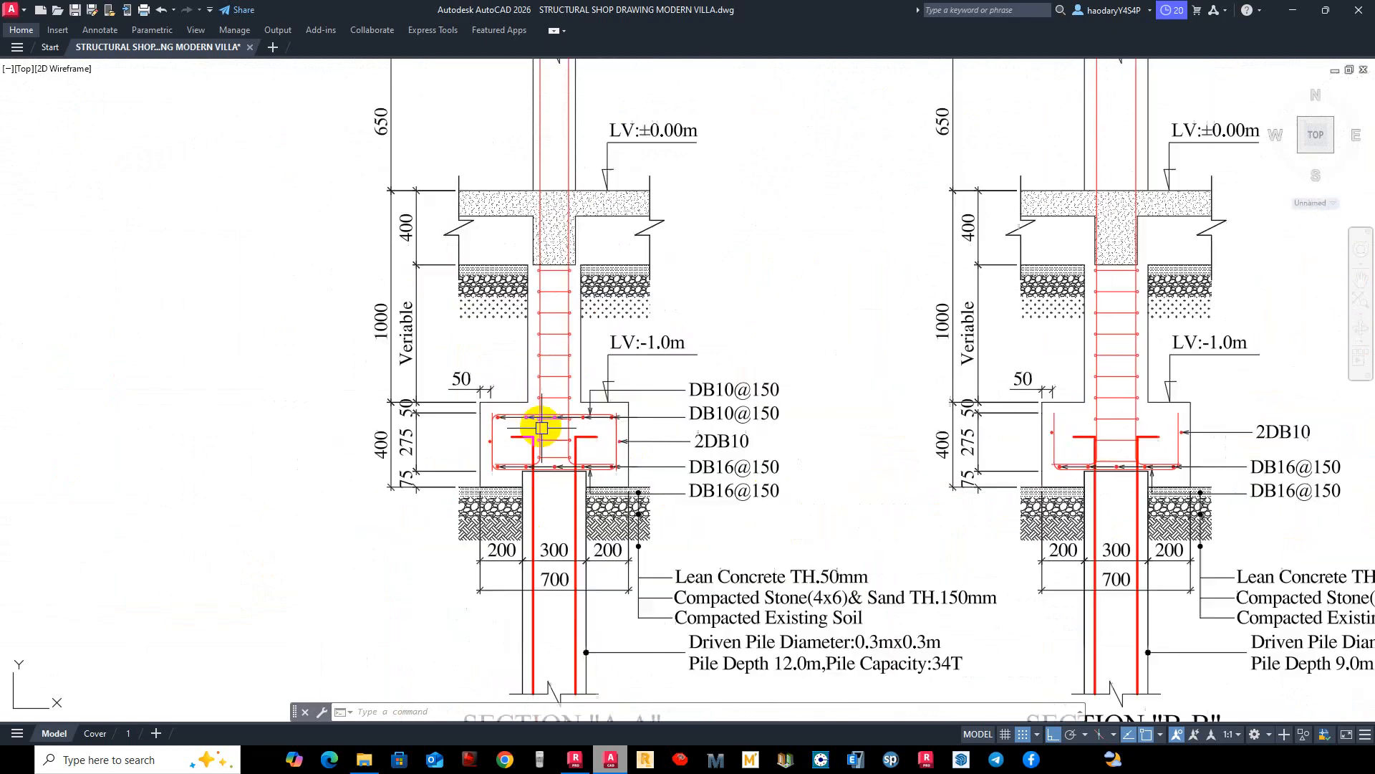
# Go back to the pile cap location layout and review its caps alongside the driven pile layout.
pyautogui.moveTo(777, 387)
pyautogui.mouseDown(button='middle')
pyautogui.moveTo(644, 542)
pyautogui.moveTo(550, 564)
pyautogui.mouseUp(button='middle')
pyautogui.scroll(-2, 632, 499)
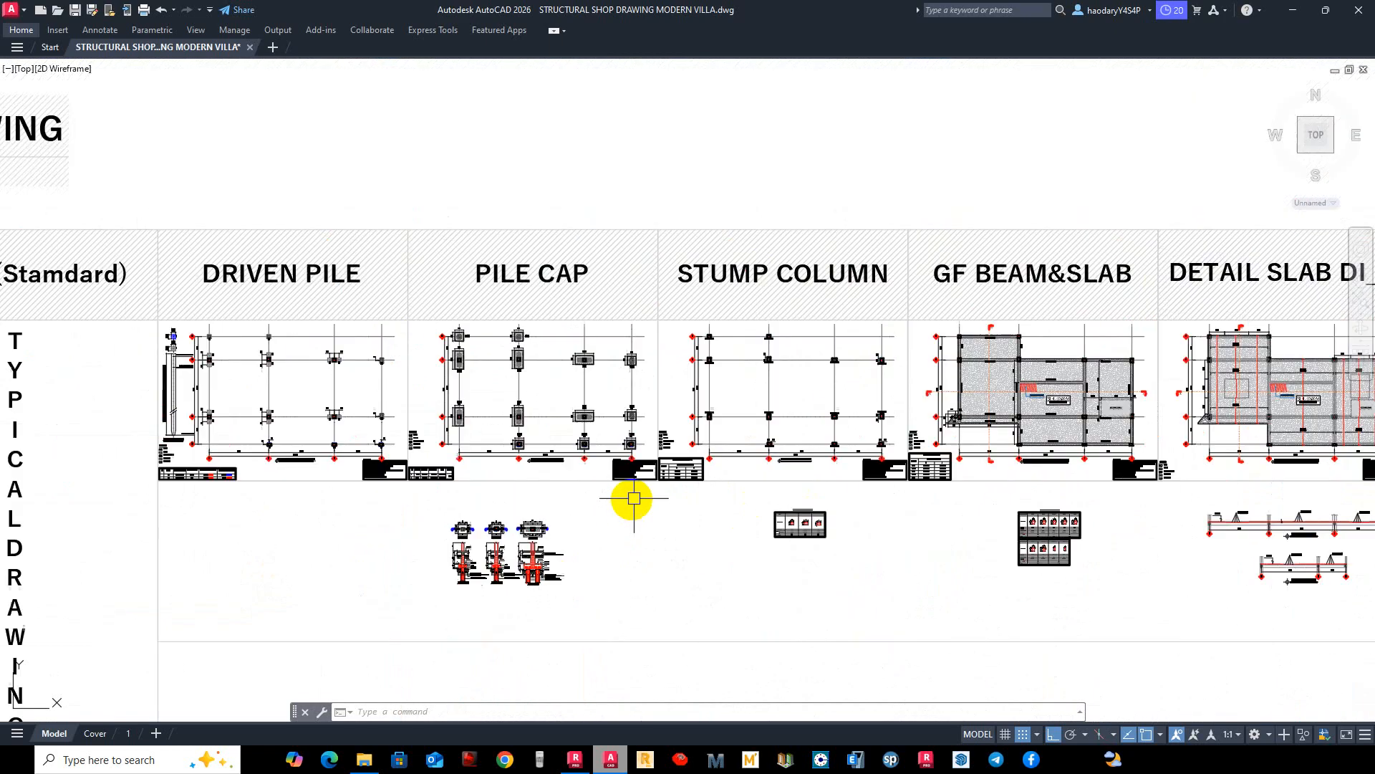
pyautogui.moveTo(751, 494); pyautogui.dragTo(742, 559, button='middle')
pyautogui.scroll(4, 501, 460)
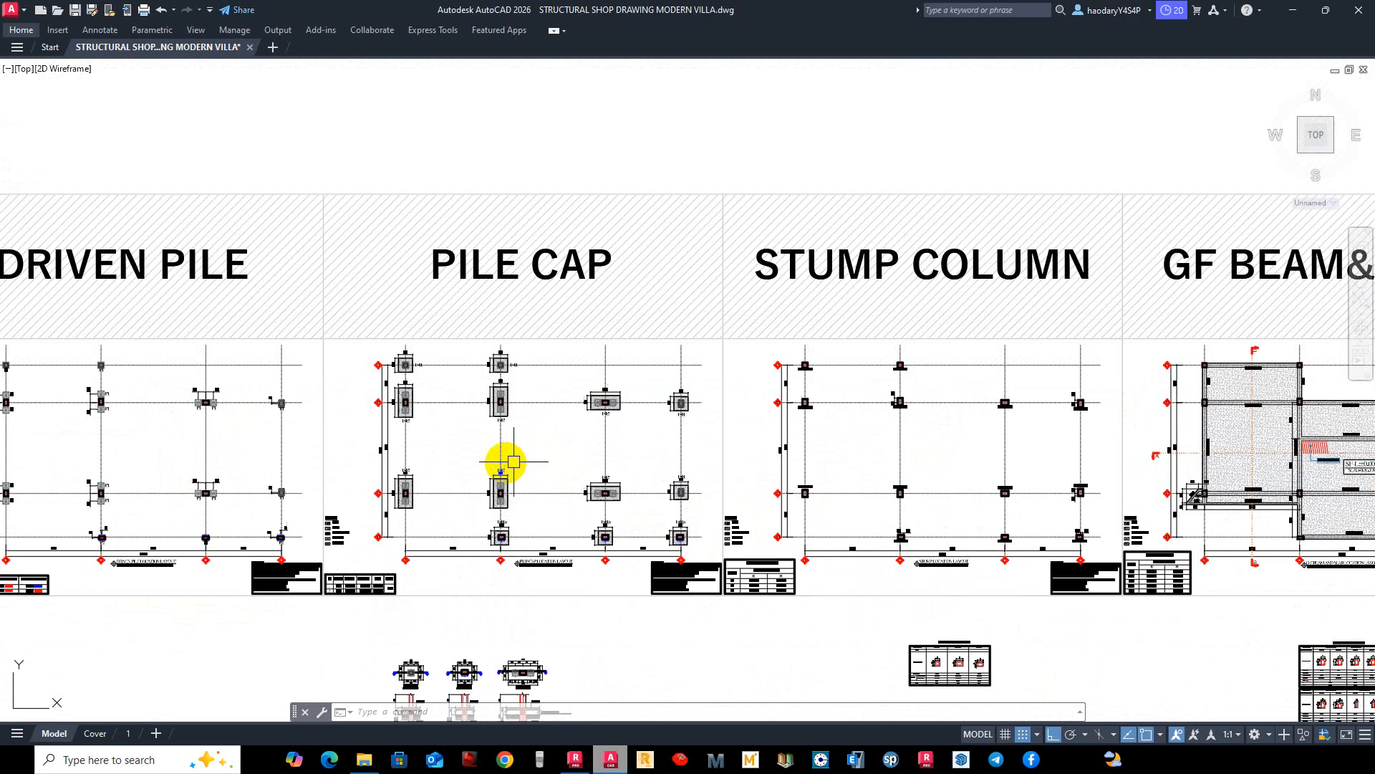
pyautogui.moveTo(556, 454); pyautogui.dragTo(689, 410, button='middle')
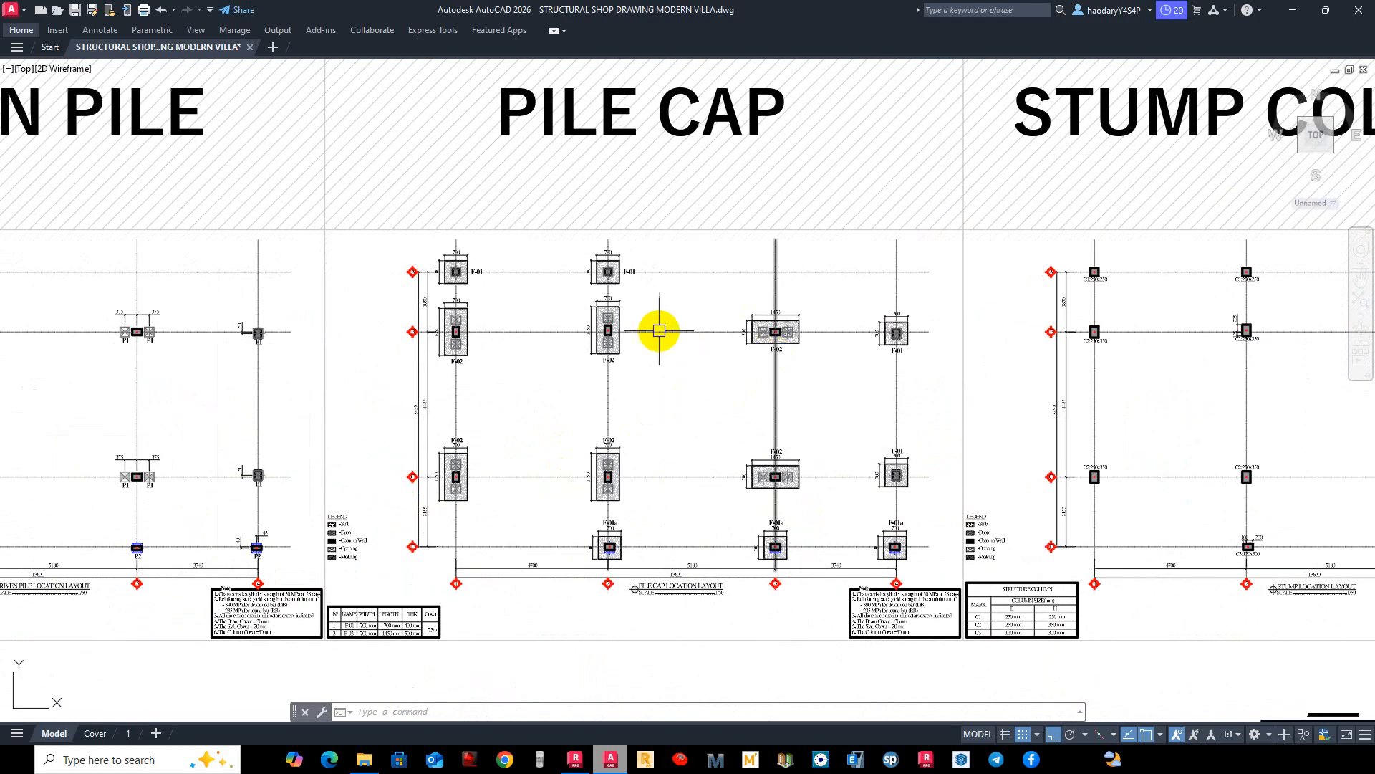
pyautogui.scroll(-4, 672, 464)
pyautogui.moveTo(672, 463); pyautogui.dragTo(709, 499, button='middle')
pyautogui.scroll(4, 638, 430)
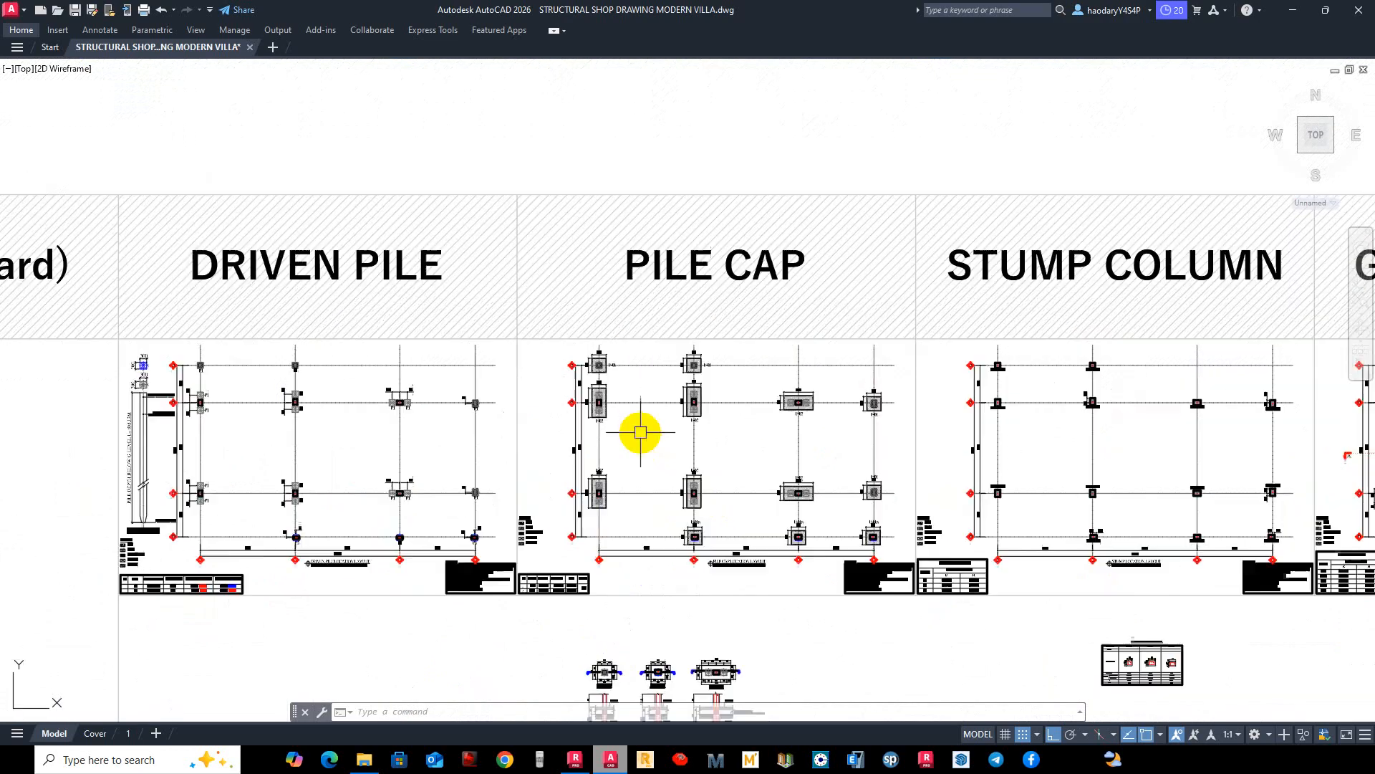
# Look over the Structure Typical Drawing set from the general notes through the foundation and slab sheets.
pyautogui.scroll(-4, 649, 435)
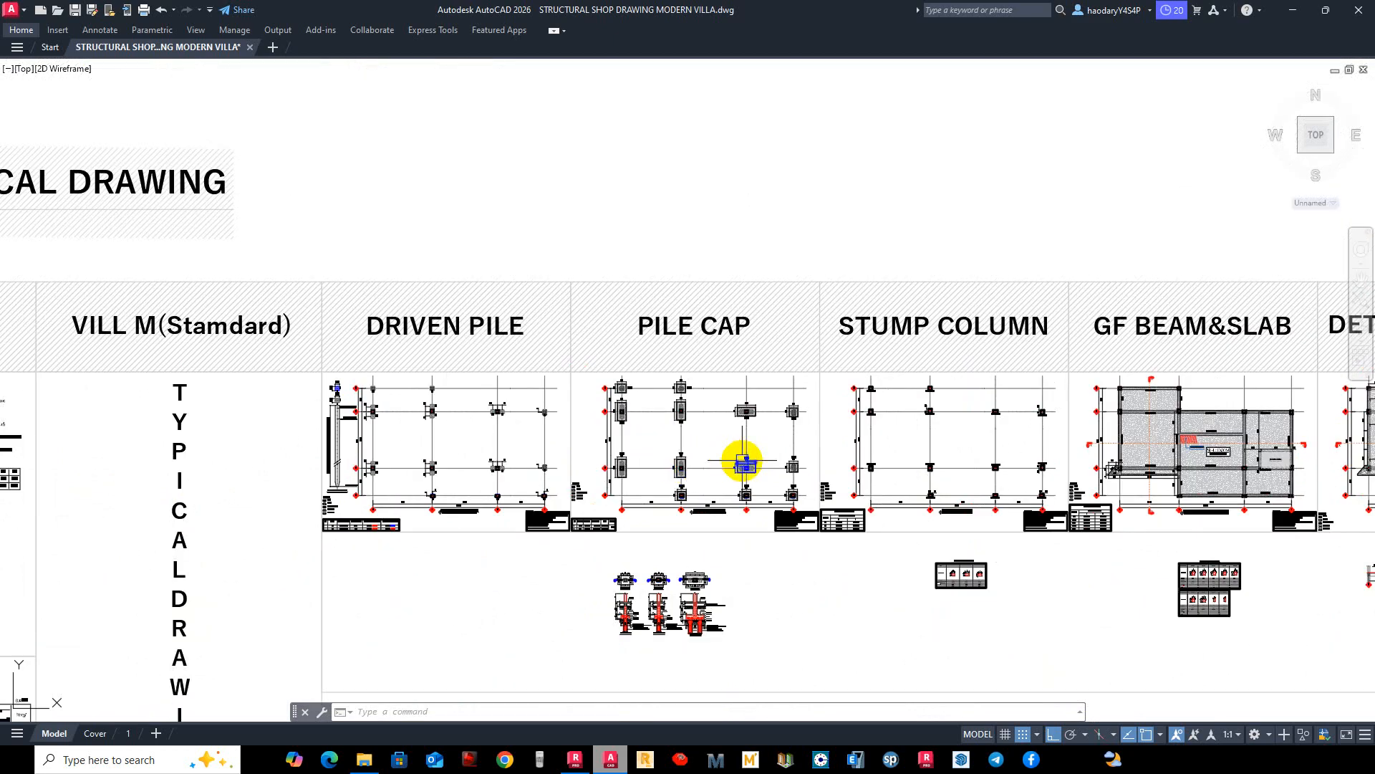
pyautogui.scroll(-4, 608, 344)
pyautogui.scroll(2, 604, 304)
pyautogui.moveTo(605, 304)
pyautogui.mouseDown(button='middle')
pyautogui.moveTo(594, 404)
pyautogui.moveTo(532, 448)
pyautogui.mouseUp(button='middle')
pyautogui.scroll(-4, 531, 445)
pyautogui.scroll(6, 546, 460)
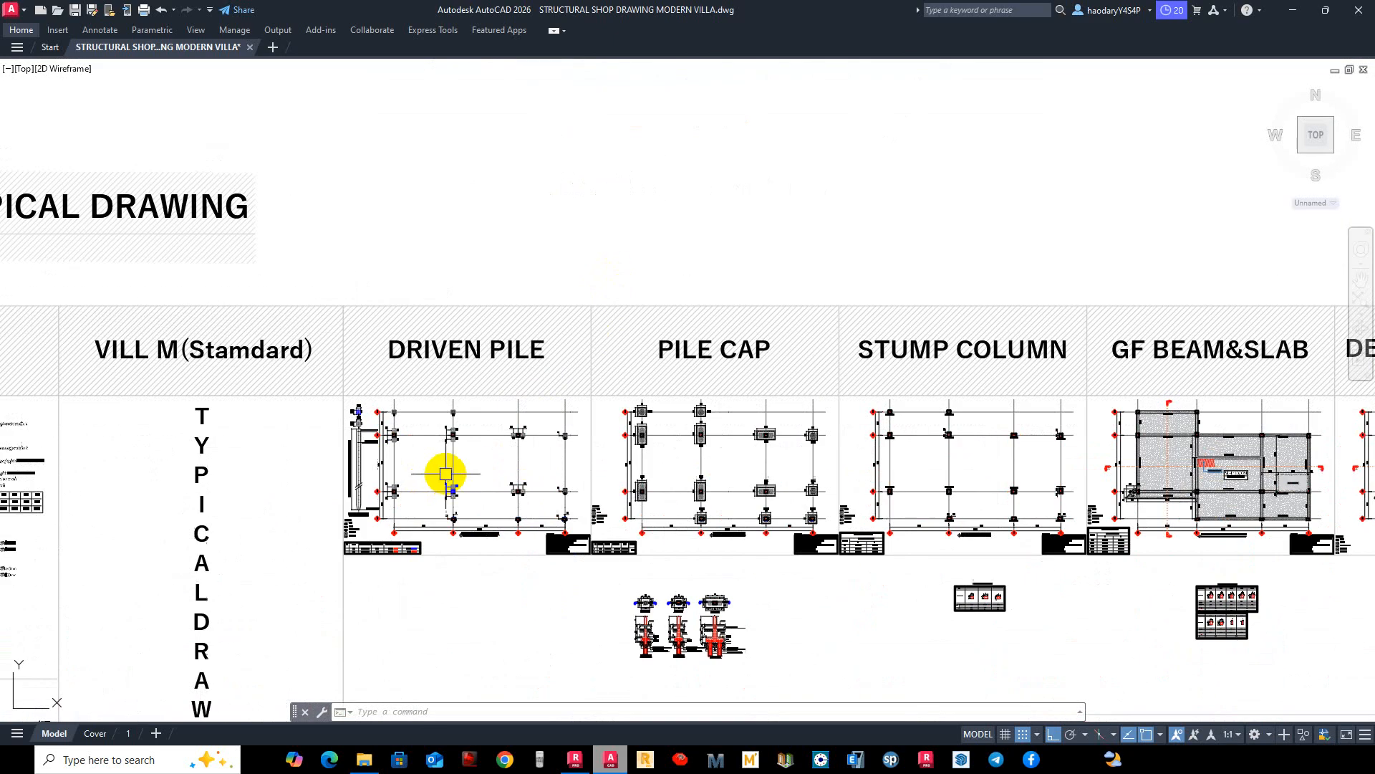
pyautogui.moveTo(489, 285); pyautogui.dragTo(504, 430, button='middle')
pyautogui.scroll(-4, 491, 296)
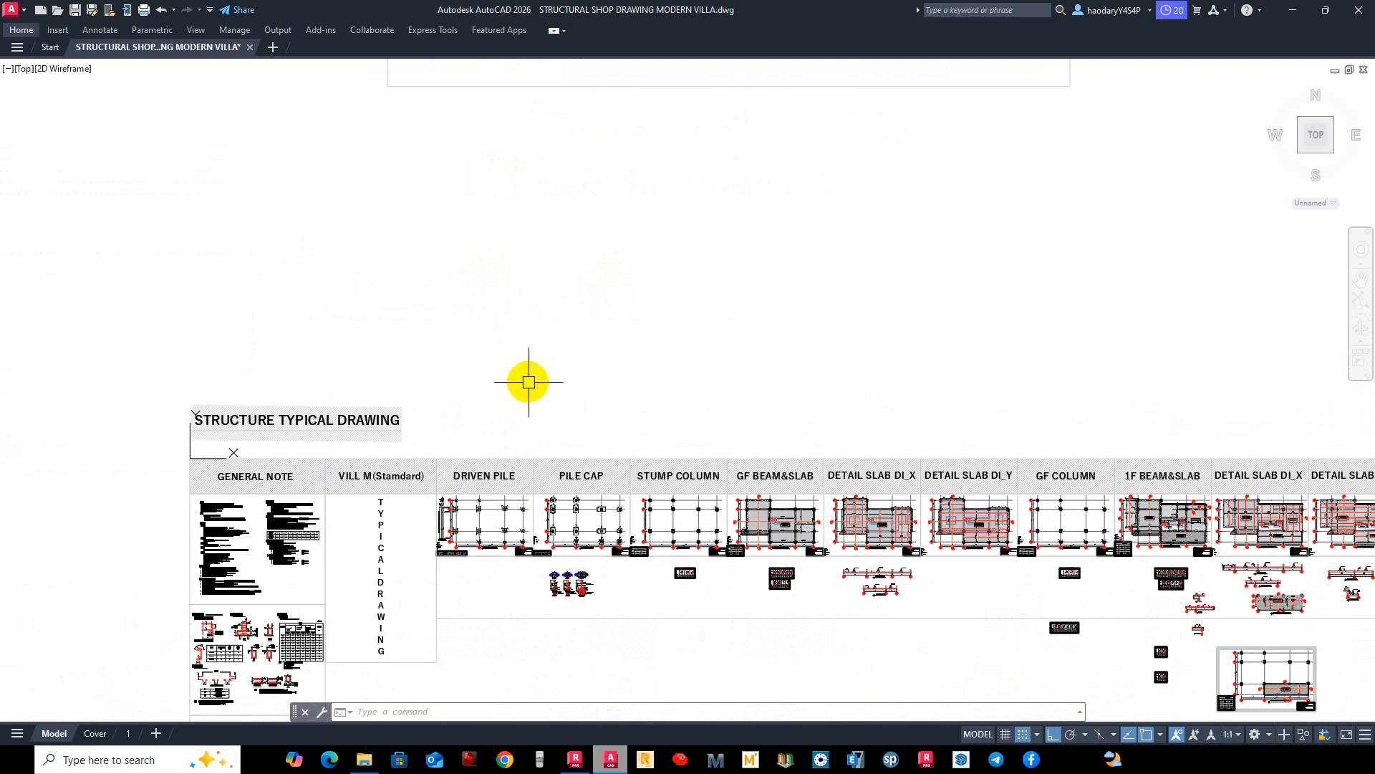
pyautogui.scroll(4, 515, 566)
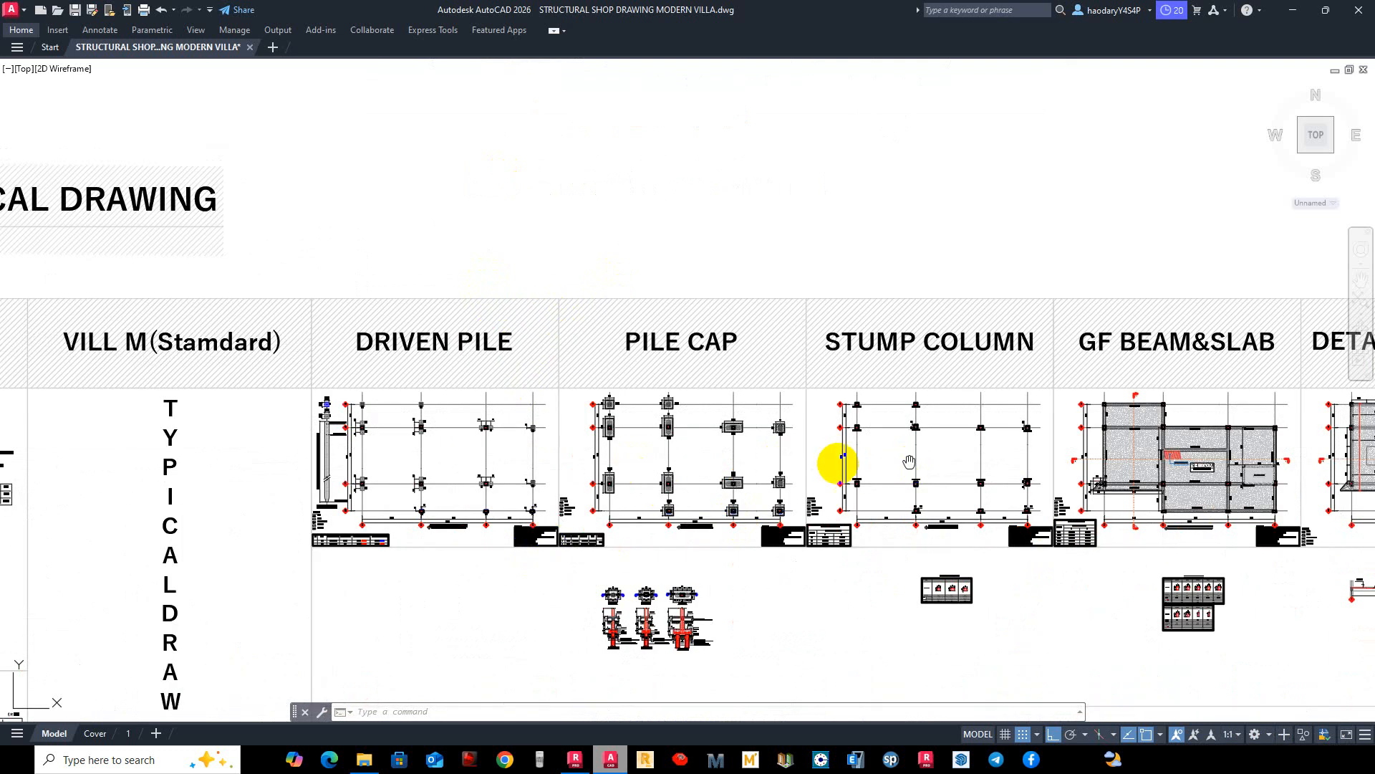
# Survey the sheets following the stump column drawing, from GF Beam&Slab and the slab details to GF Column and 1F Beam&Slab.
pyautogui.moveTo(909, 462); pyautogui.dragTo(797, 480, button='middle')
pyautogui.scroll(-2, 797, 480)
pyautogui.moveTo(622, 334); pyautogui.dragTo(602, 453, button='middle')
pyautogui.scroll(-2, 600, 453)
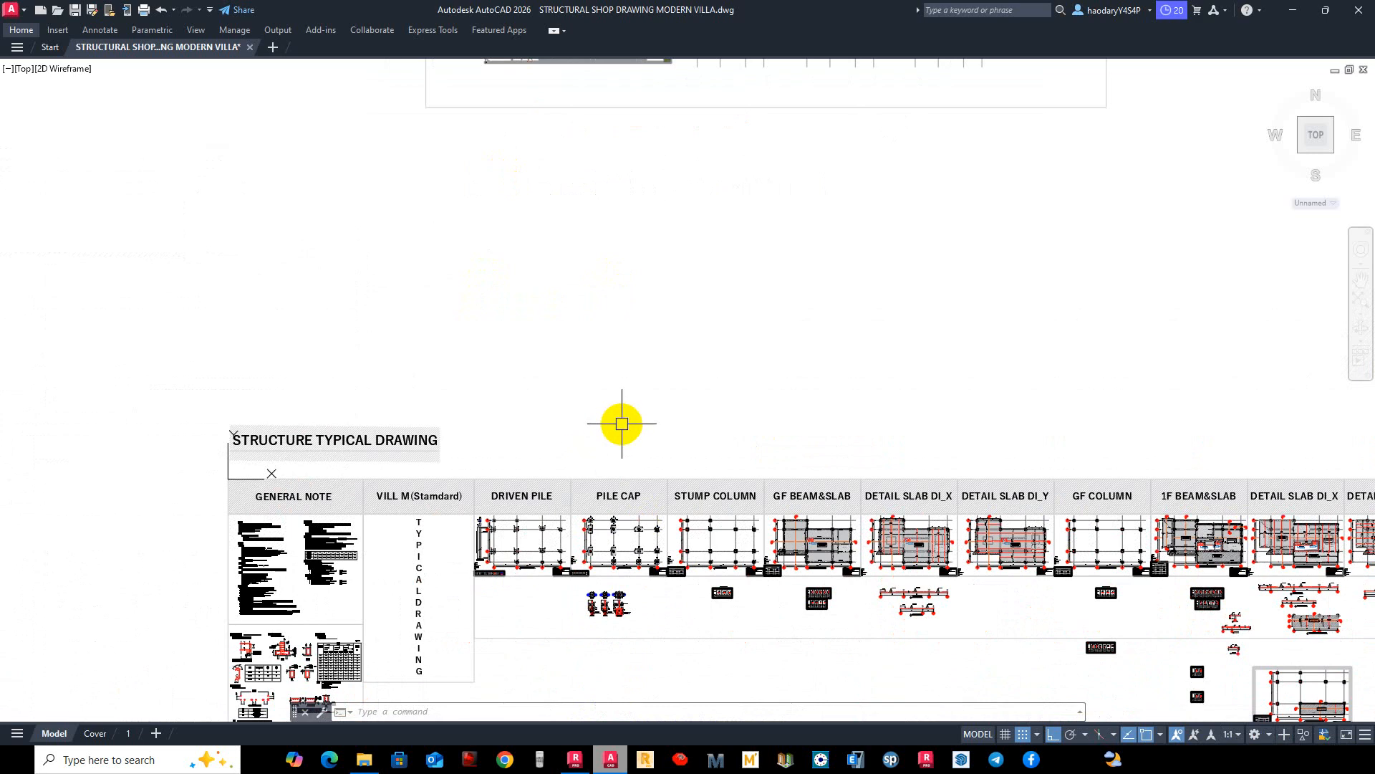
pyautogui.moveTo(712, 522); pyautogui.dragTo(602, 485, button='middle')
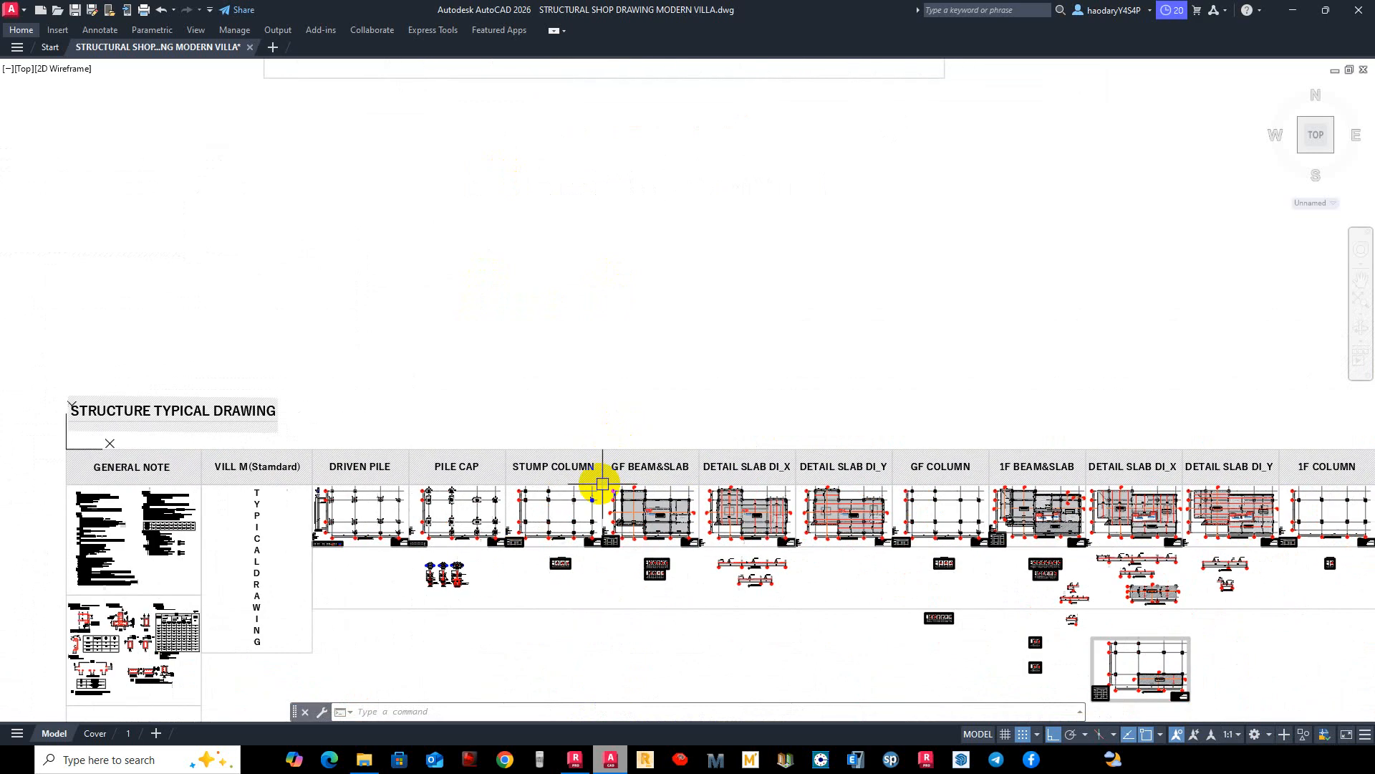
pyautogui.scroll(4, 940, 489)
pyautogui.moveTo(930, 491); pyautogui.dragTo(839, 464, button='middle')
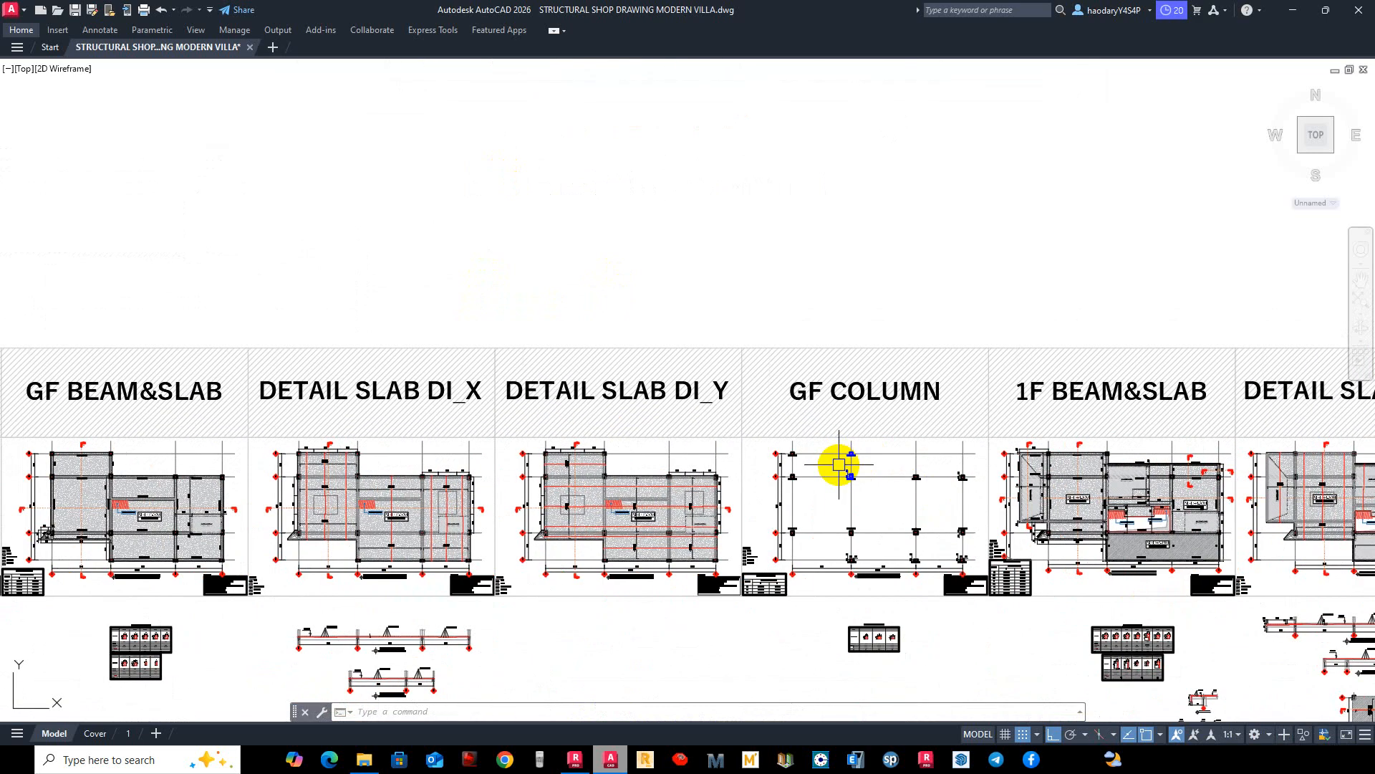
# Copy the whole GF Column sheet into the empty space above the Pile Cap heading.
pyautogui.write('co')
pyautogui.press('Return')
pyautogui.scroll(4, 766, 444)
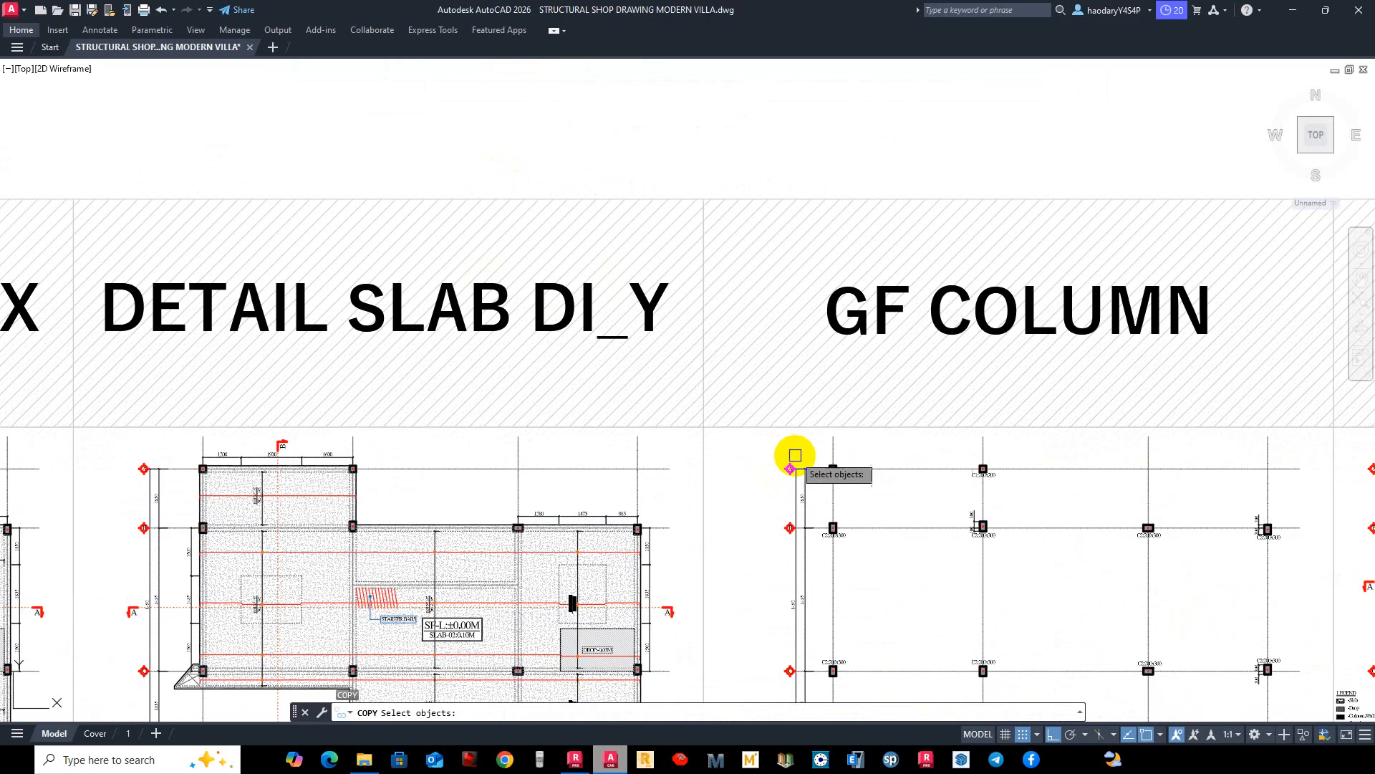
pyautogui.scroll(6, 682, 393)
pyautogui.scroll(-3, 665, 477)
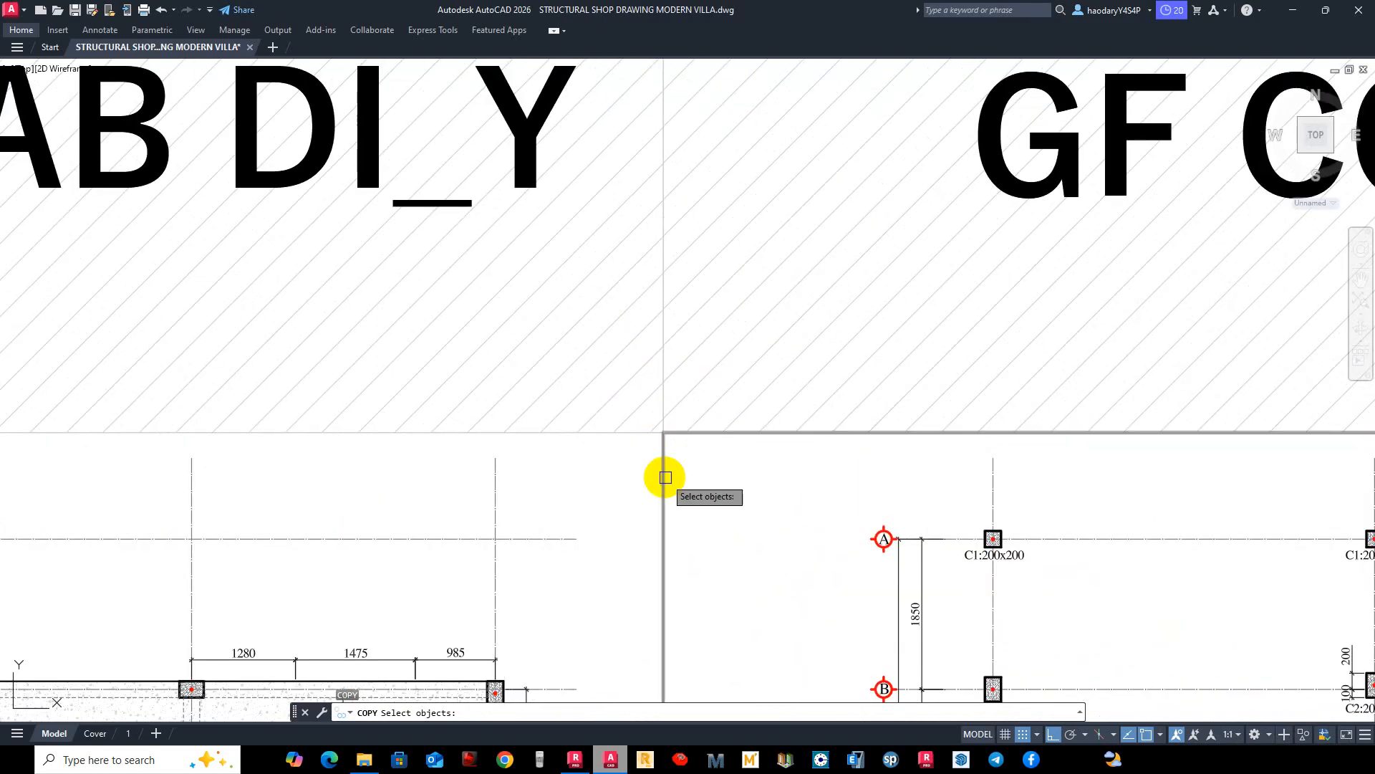
pyautogui.scroll(-3, 665, 477)
pyautogui.click(663, 308)
pyautogui.scroll(-5, 717, 337)
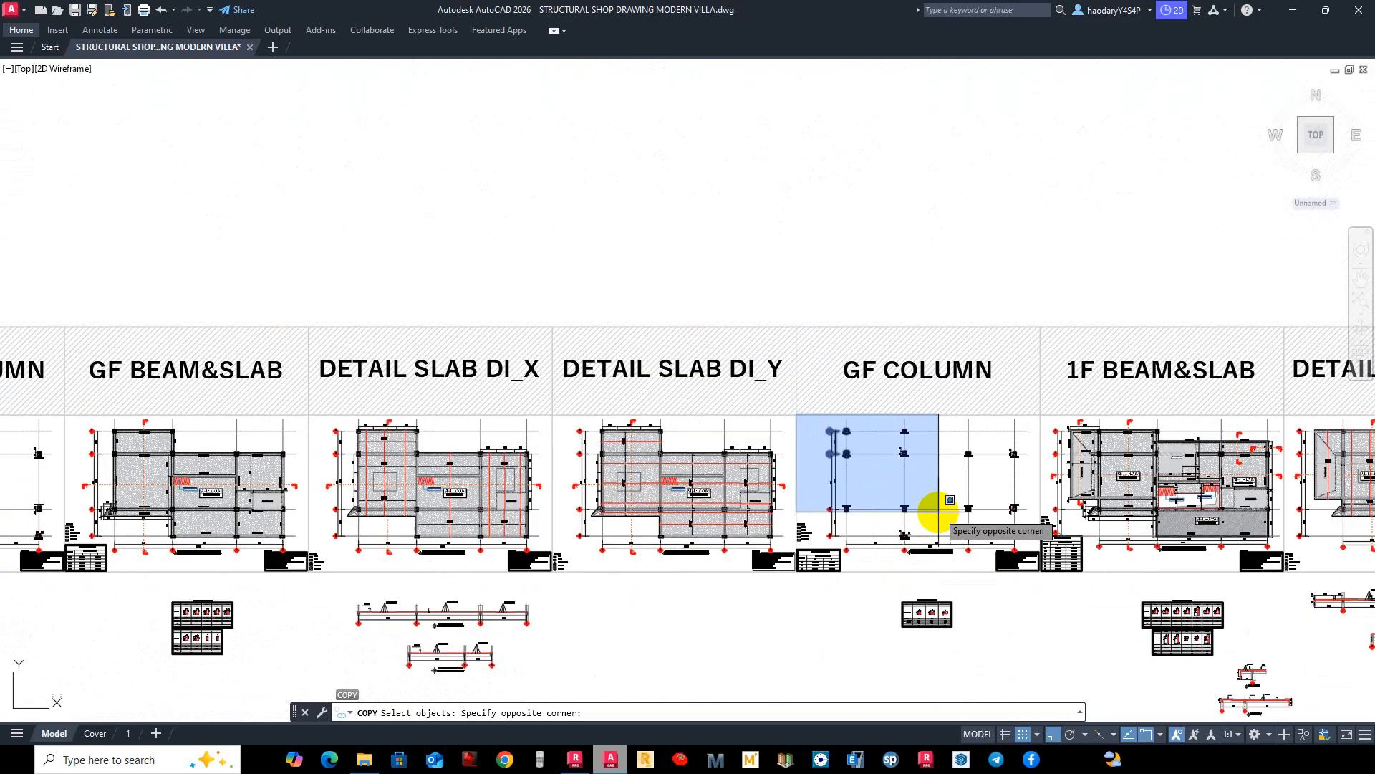
pyautogui.scroll(-2, 938, 511)
pyautogui.scroll(3, 804, 491)
pyautogui.click(836, 522)
pyautogui.scroll(-4, 837, 522)
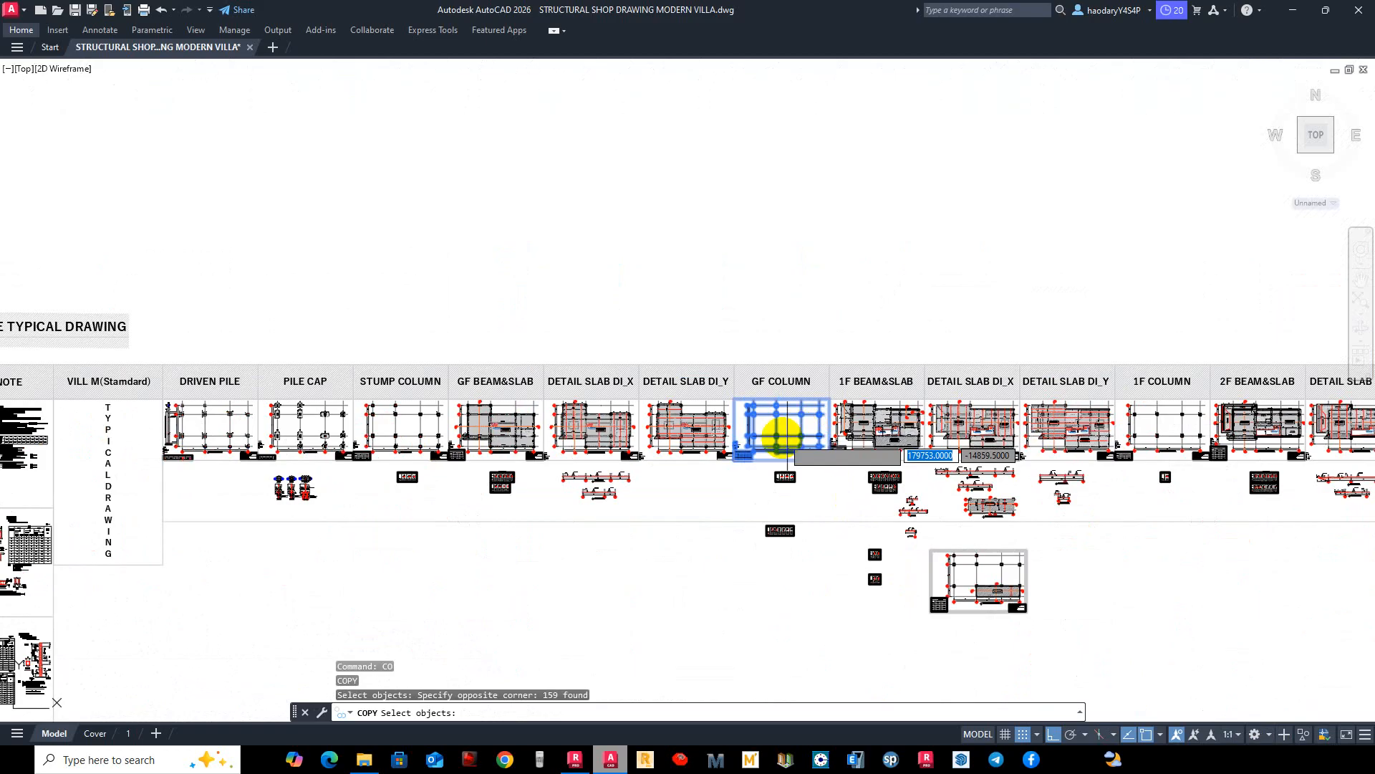
pyautogui.press('Return')
pyautogui.click(783, 434)
pyautogui.moveTo(442, 197); pyautogui.dragTo(712, 270, button='middle')
pyautogui.scroll(4, 573, 376)
pyautogui.moveTo(650, 320)
pyautogui.mouseDown(button='middle')
pyautogui.moveTo(718, 239)
pyautogui.moveTo(756, 306)
pyautogui.mouseUp(button='middle')
pyautogui.scroll(-2, 763, 311)
pyautogui.moveTo(790, 351); pyautogui.dragTo(820, 310, button='middle')
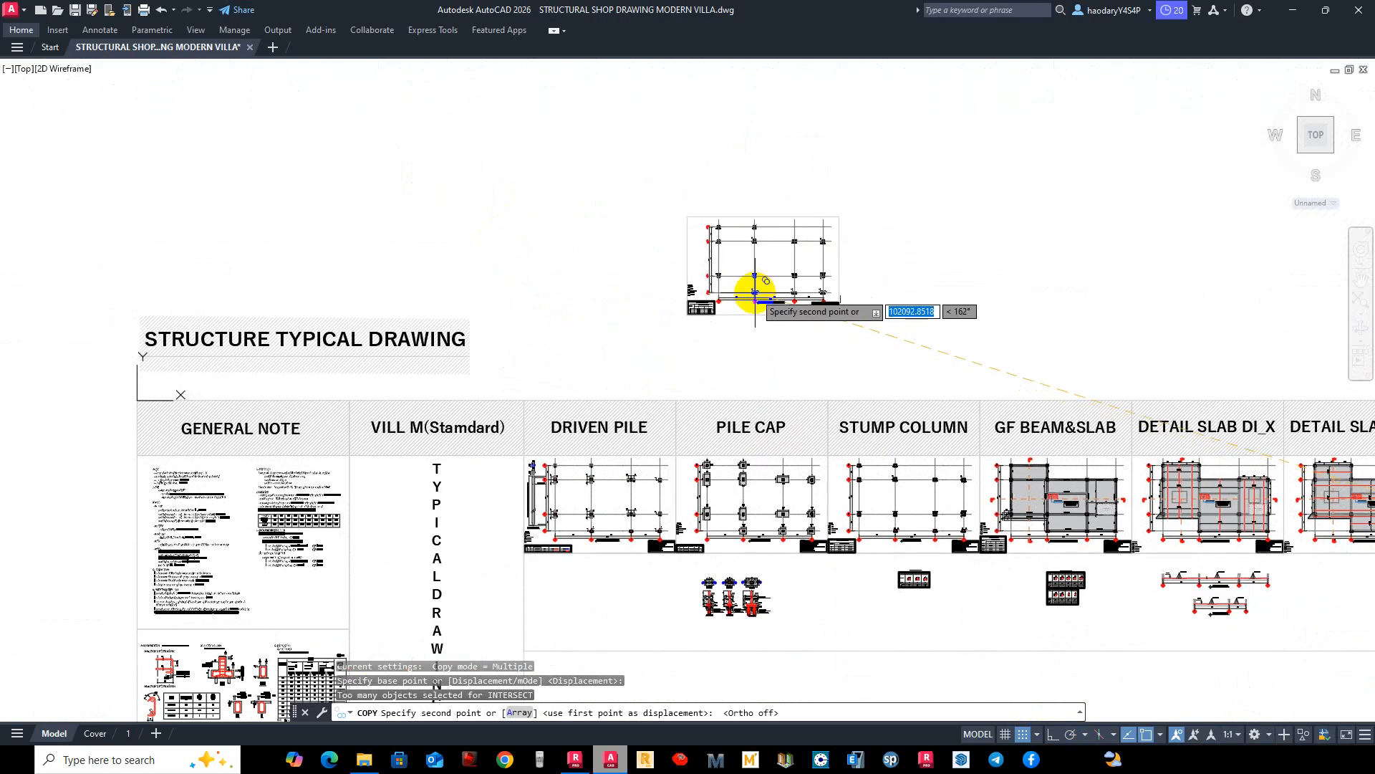
pyautogui.click(728, 294)
pyautogui.press('Escape')
# Draw a vertical construction line through the boundary between the Driven Pile and Pile Cap sheets.
pyautogui.write('x')
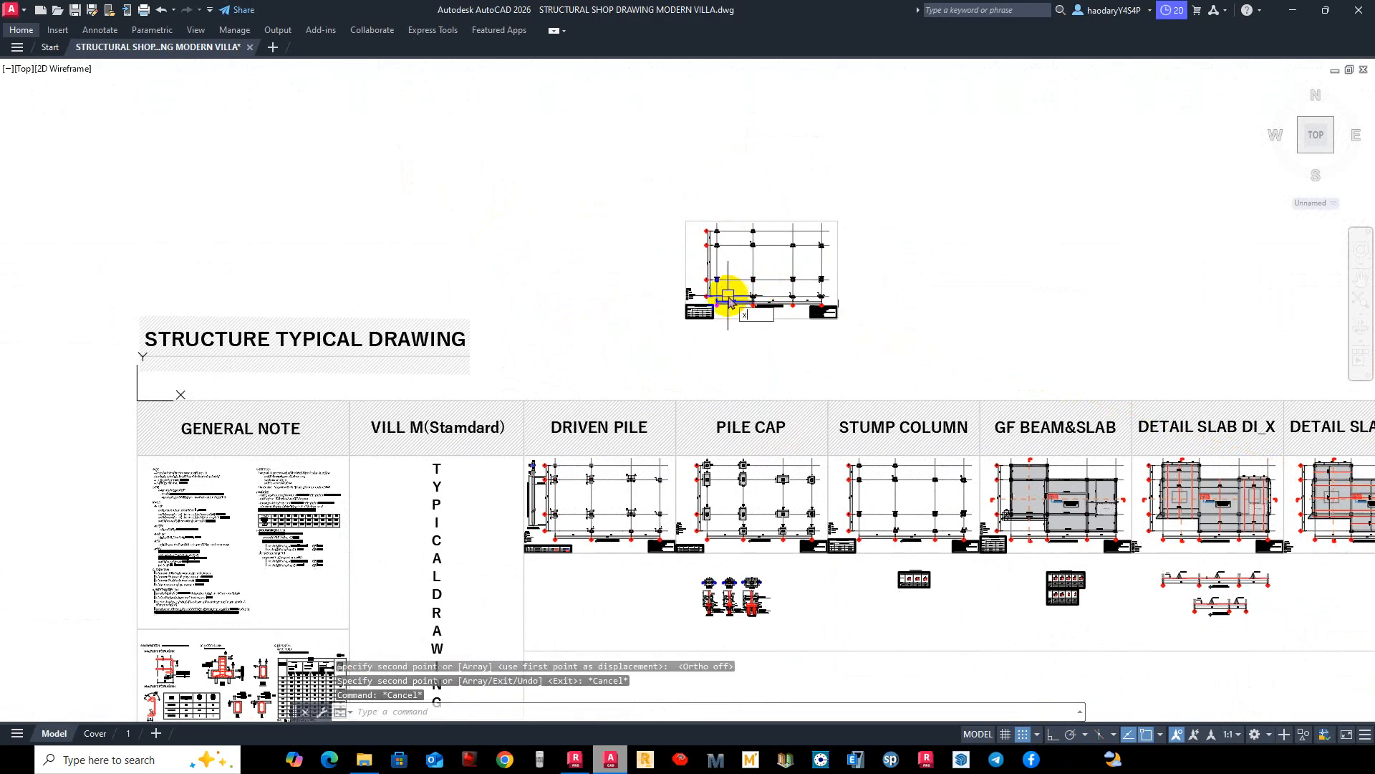
pyautogui.write('l')
pyautogui.press('space')
pyautogui.write('v')
pyautogui.press('space')
pyautogui.scroll(2, 693, 326)
pyautogui.click(666, 445)
pyautogui.press('Escape')
pyautogui.press('Escape')
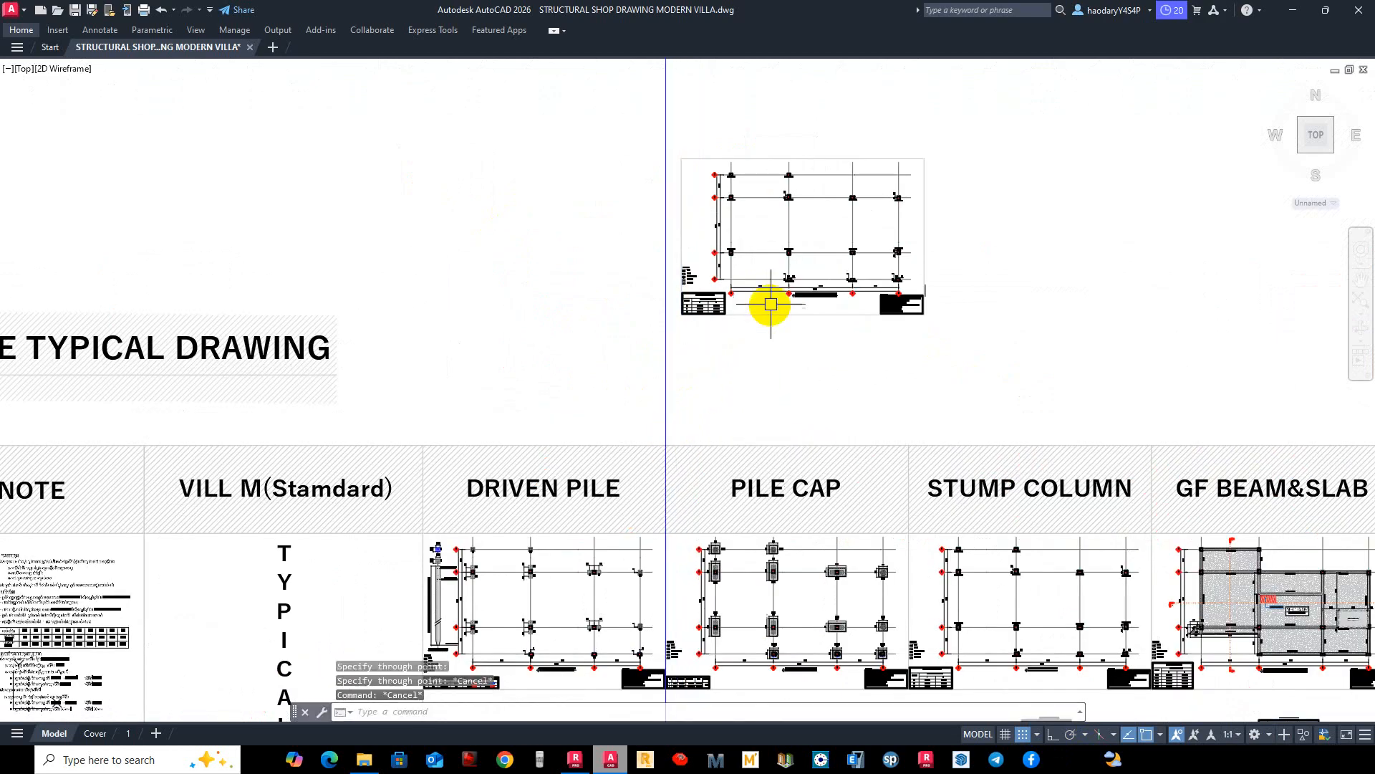
# Move the copied column layout so its frame's left edge lies on the vertical construction line.
pyautogui.moveTo(771, 304); pyautogui.dragTo(768, 309, button='middle')
pyautogui.write('m')
pyautogui.press('space')
pyautogui.click(482, 83)
pyautogui.click(976, 359)
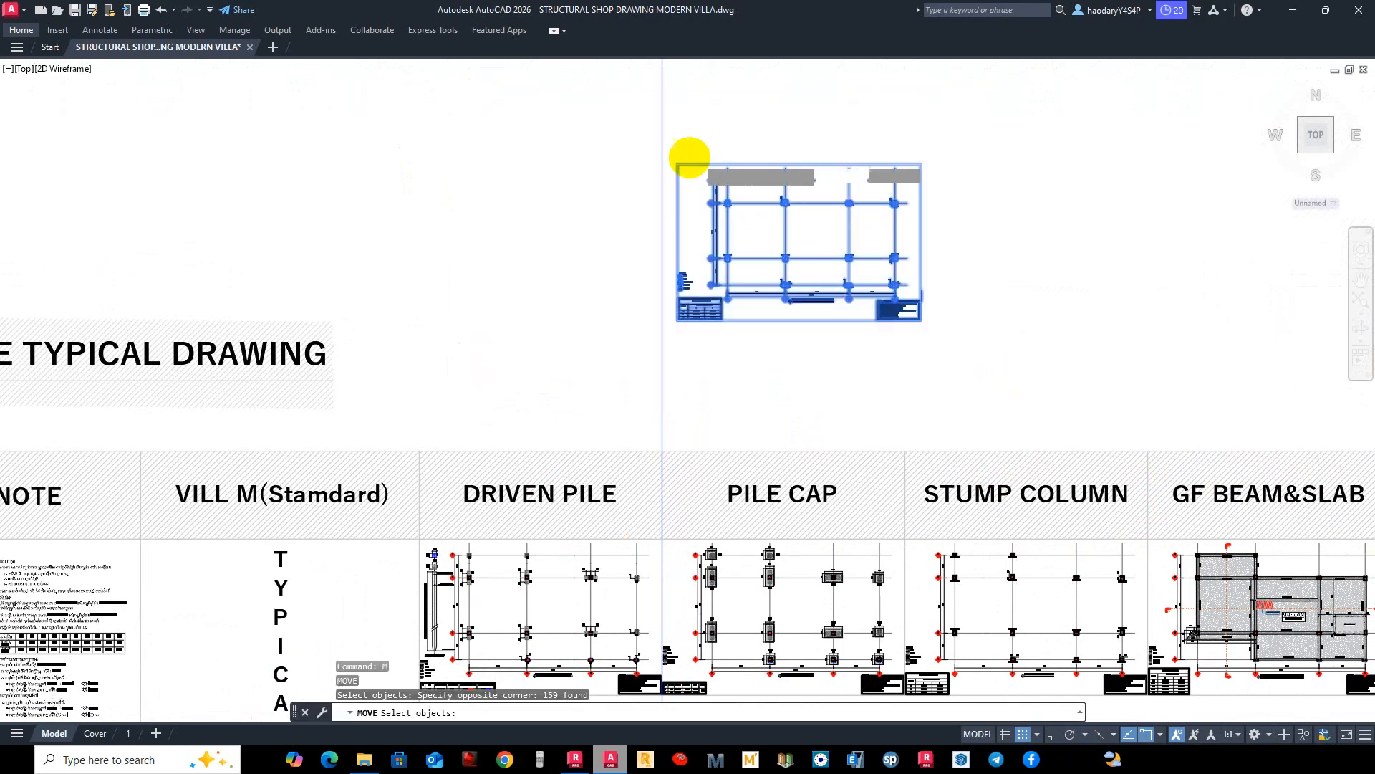
pyautogui.press('space')
pyautogui.scroll(2, 693, 155)
pyautogui.click(666, 169)
pyautogui.click(641, 168)
pyautogui.press('Escape')
# Erase the C1:200x200 size labels of the columns on gridline A in the copied layout.
pyautogui.scroll(4, 726, 212)
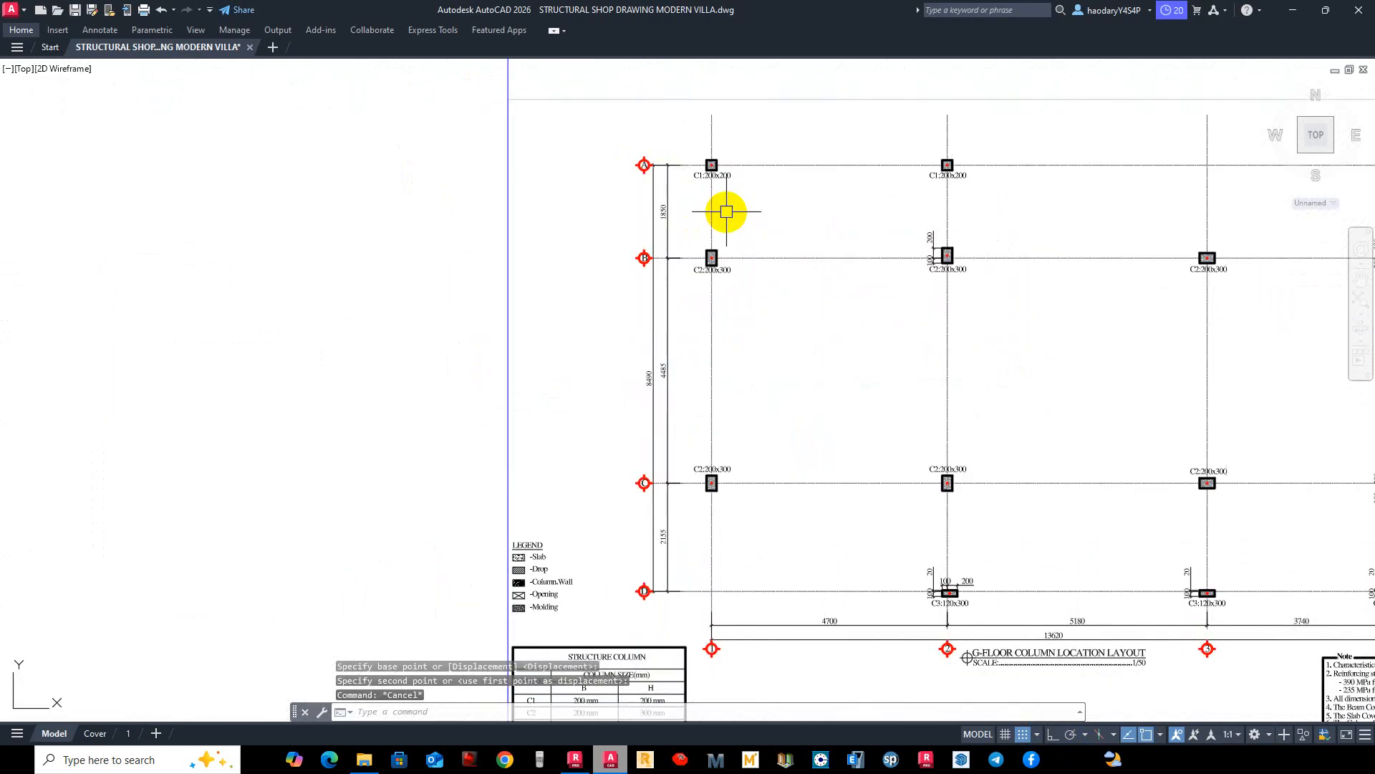
pyautogui.moveTo(646, 255); pyautogui.dragTo(640, 232, button='middle')
pyautogui.scroll(3, 692, 121)
pyautogui.write('e')
pyautogui.press('space')
pyautogui.click(644, 218)
pyautogui.scroll(-4, 730, 221)
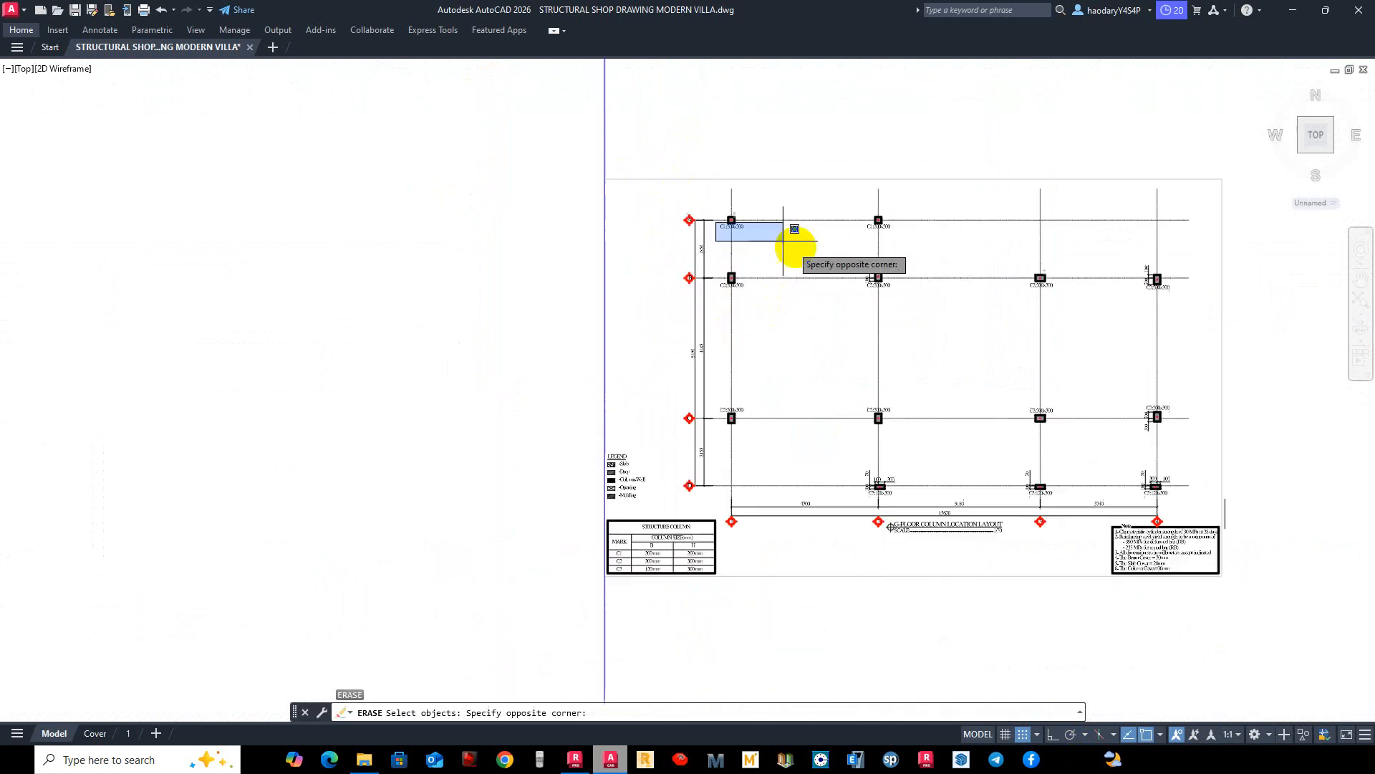
pyautogui.moveTo(1073, 247); pyautogui.dragTo(926, 278, button='middle')
pyautogui.click(924, 277)
pyautogui.press('space')
# Erase the C2:200x300 size labels of the columns on gridline B.
pyautogui.press('space')
pyautogui.scroll(4, 542, 308)
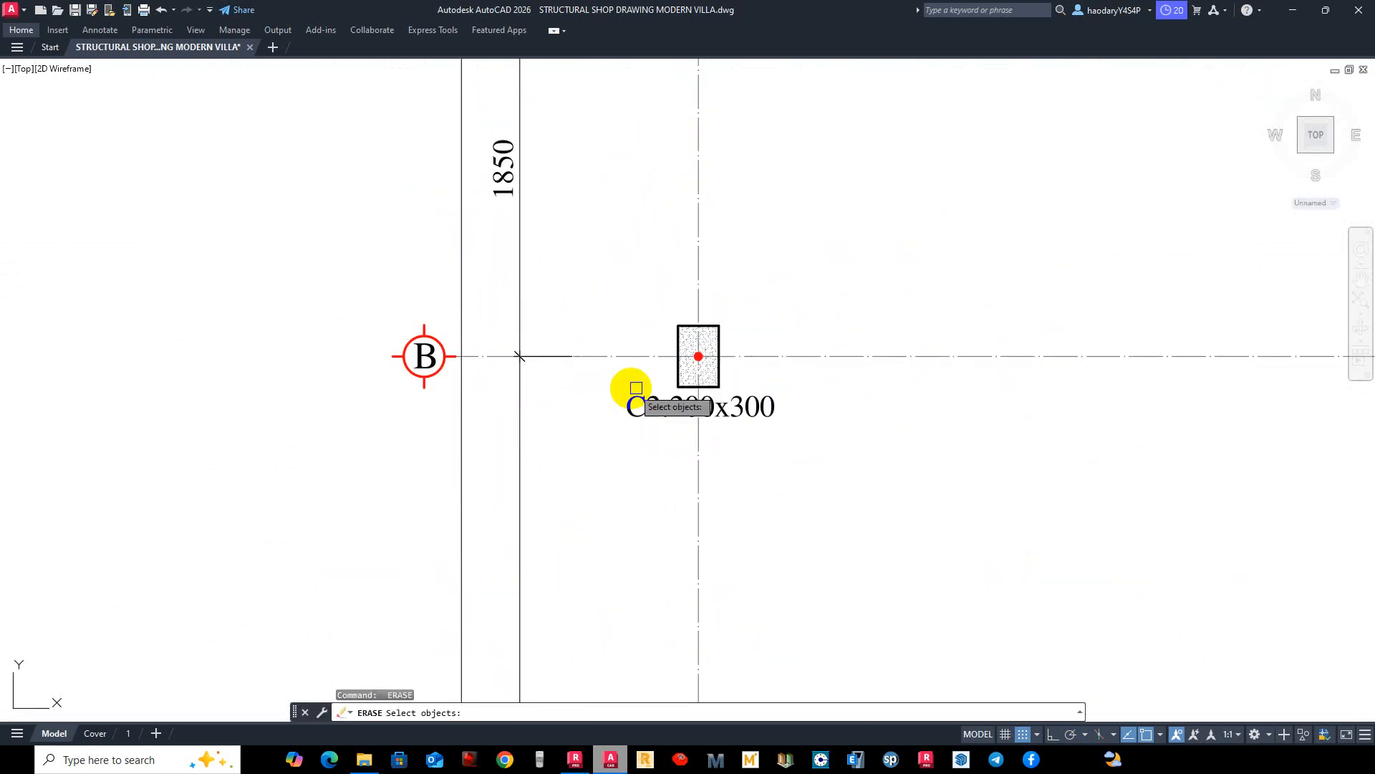
pyautogui.click(600, 369)
pyautogui.scroll(-4, 638, 378)
pyautogui.moveTo(842, 413); pyautogui.dragTo(816, 413, button='middle')
pyautogui.click(1107, 427)
pyautogui.press('space')
# Erase the offset dimensions beside the column at gridlines B and 2.
pyautogui.press('space')
pyautogui.scroll(6, 690, 367)
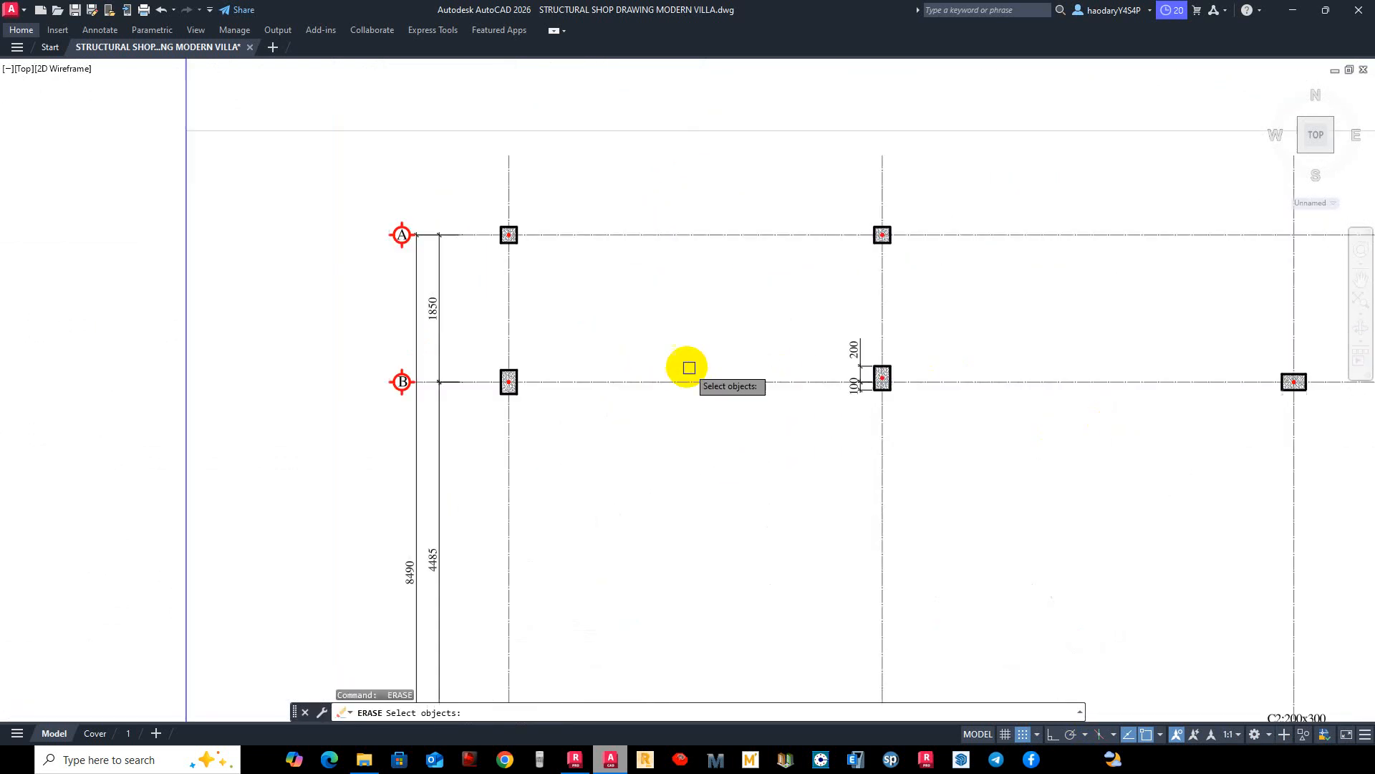
pyautogui.click(808, 270)
pyautogui.click(998, 467)
pyautogui.press('space')
pyautogui.scroll(-4, 387, 422)
# Erase the offset dimensions beside the column at gridlines B and 4.
pyautogui.press('space')
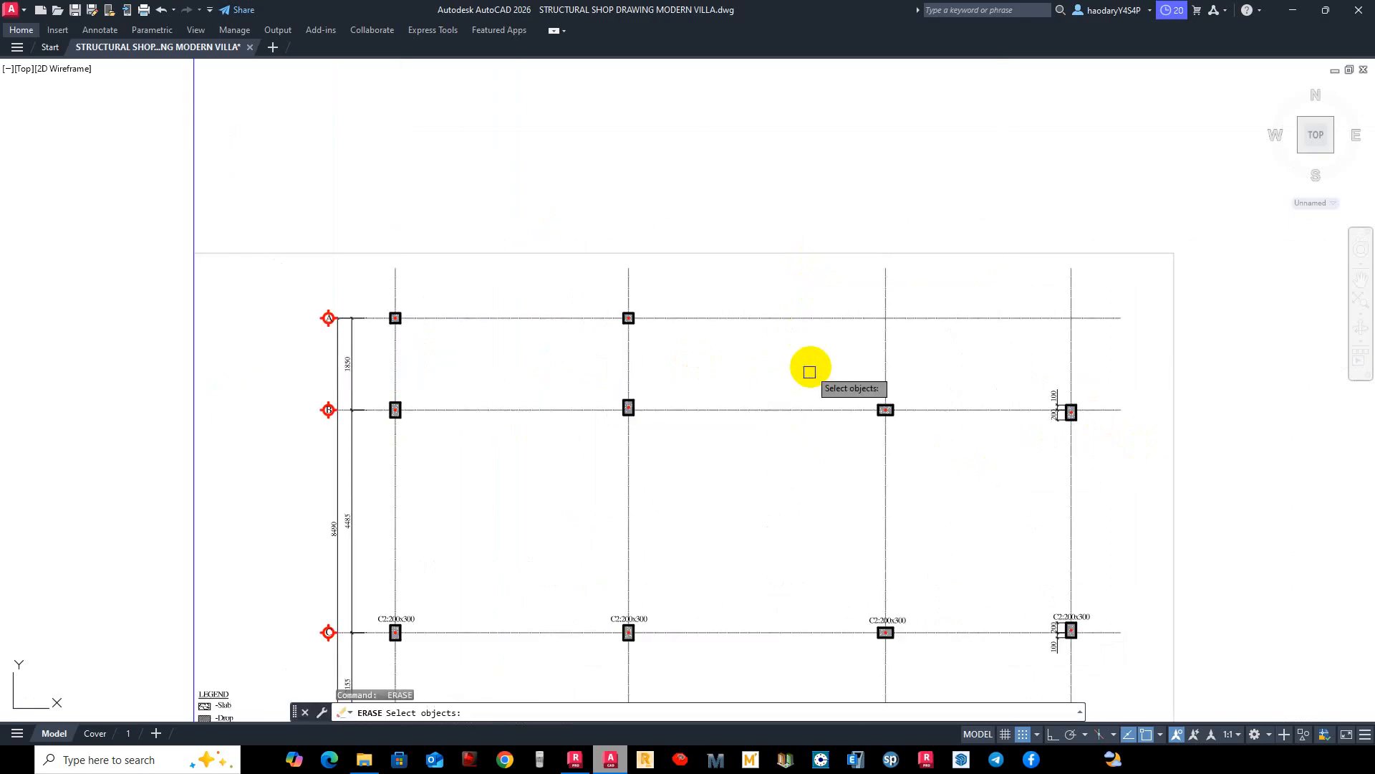
pyautogui.scroll(2, 1078, 389)
pyautogui.scroll(2, 856, 347)
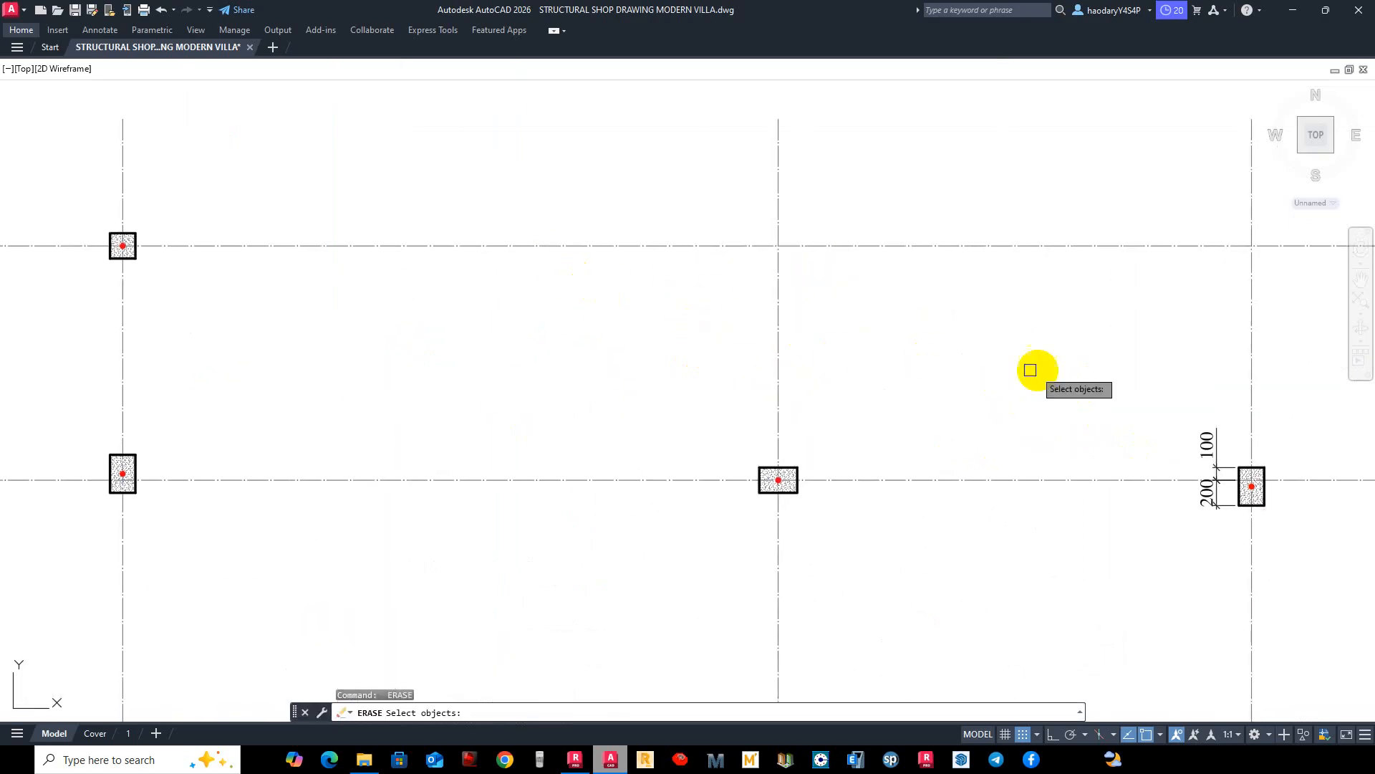
pyautogui.click(1043, 347)
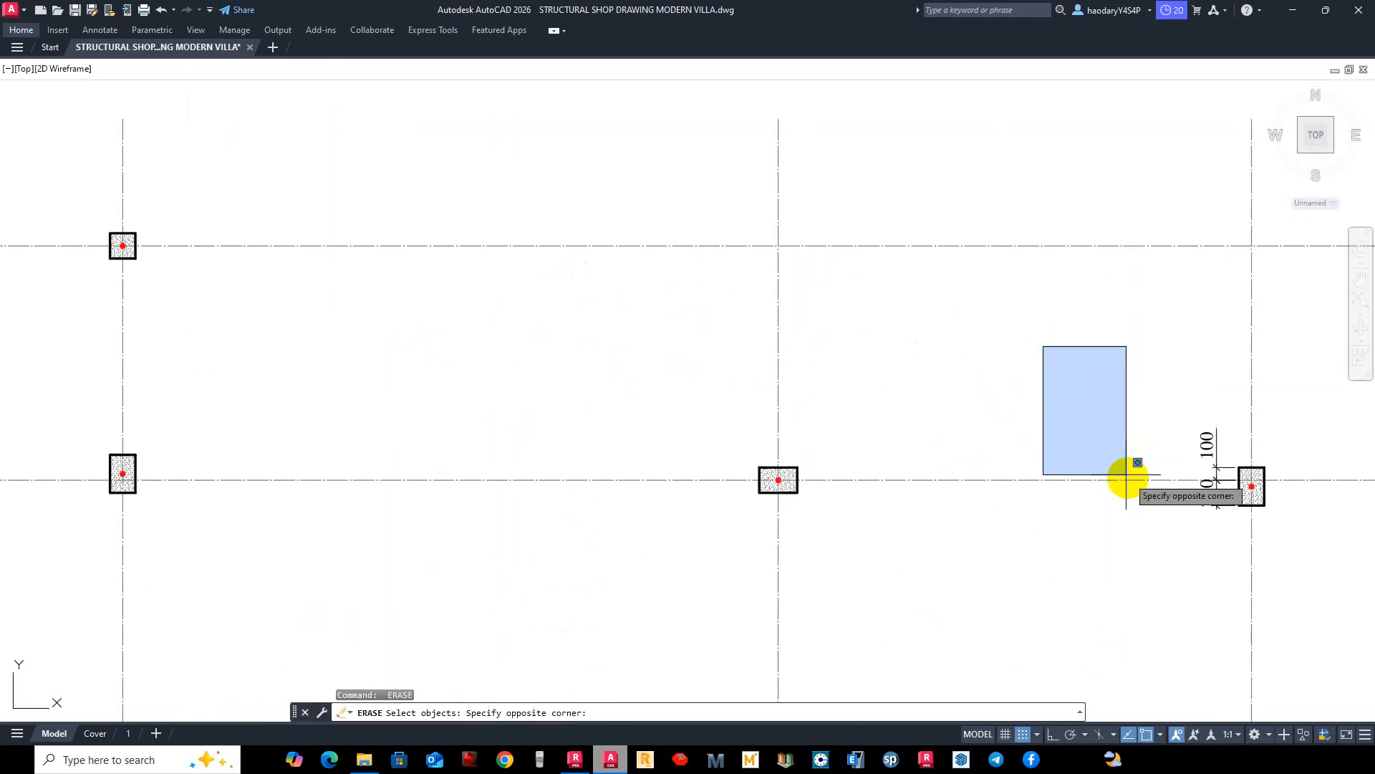
pyautogui.click(1244, 557)
pyautogui.scroll(-4, 805, 316)
# Erase the C2:200x300 size labels of the columns on gridline C, keeping the column symbols.
pyautogui.scroll(4, 669, 319)
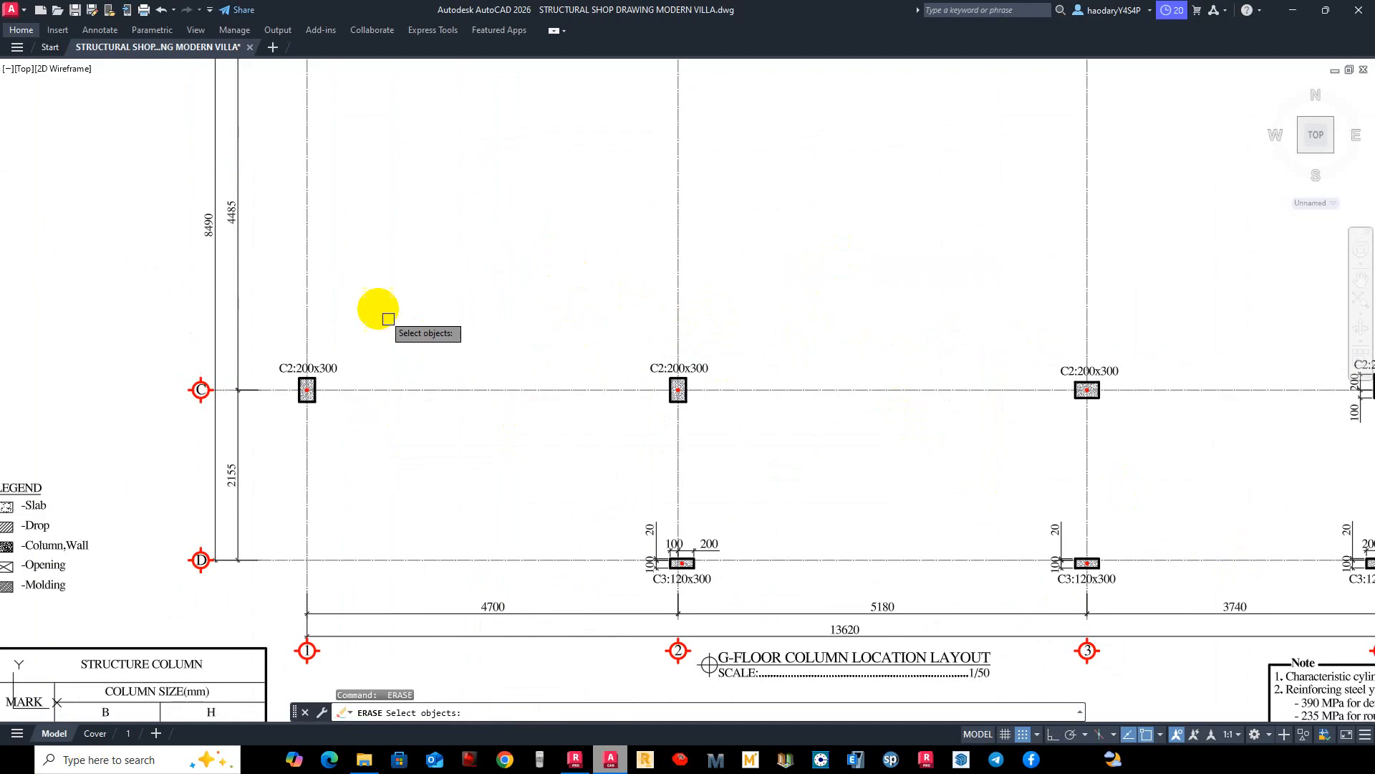
pyautogui.scroll(-4, 265, 312)
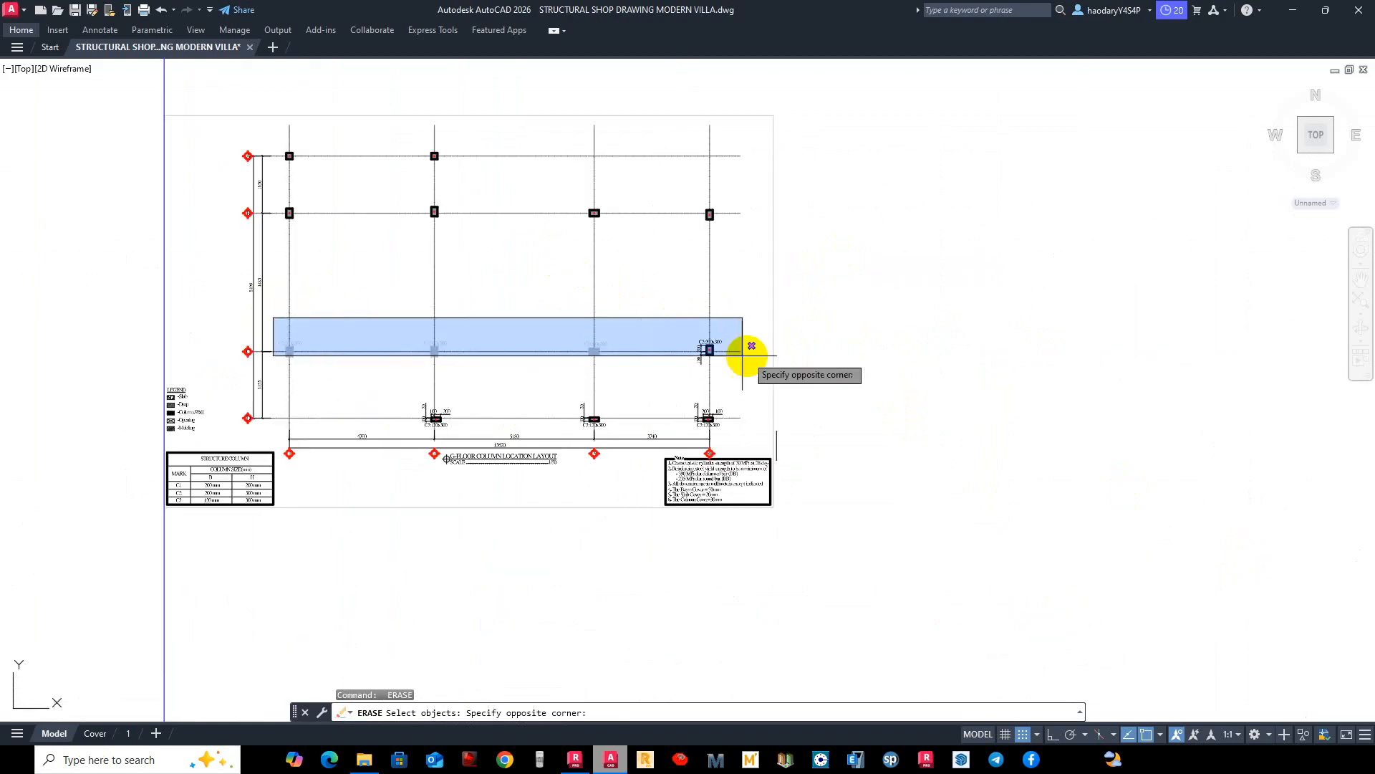
pyautogui.click(791, 349)
pyautogui.scroll(4, 556, 316)
pyautogui.click(724, 403)
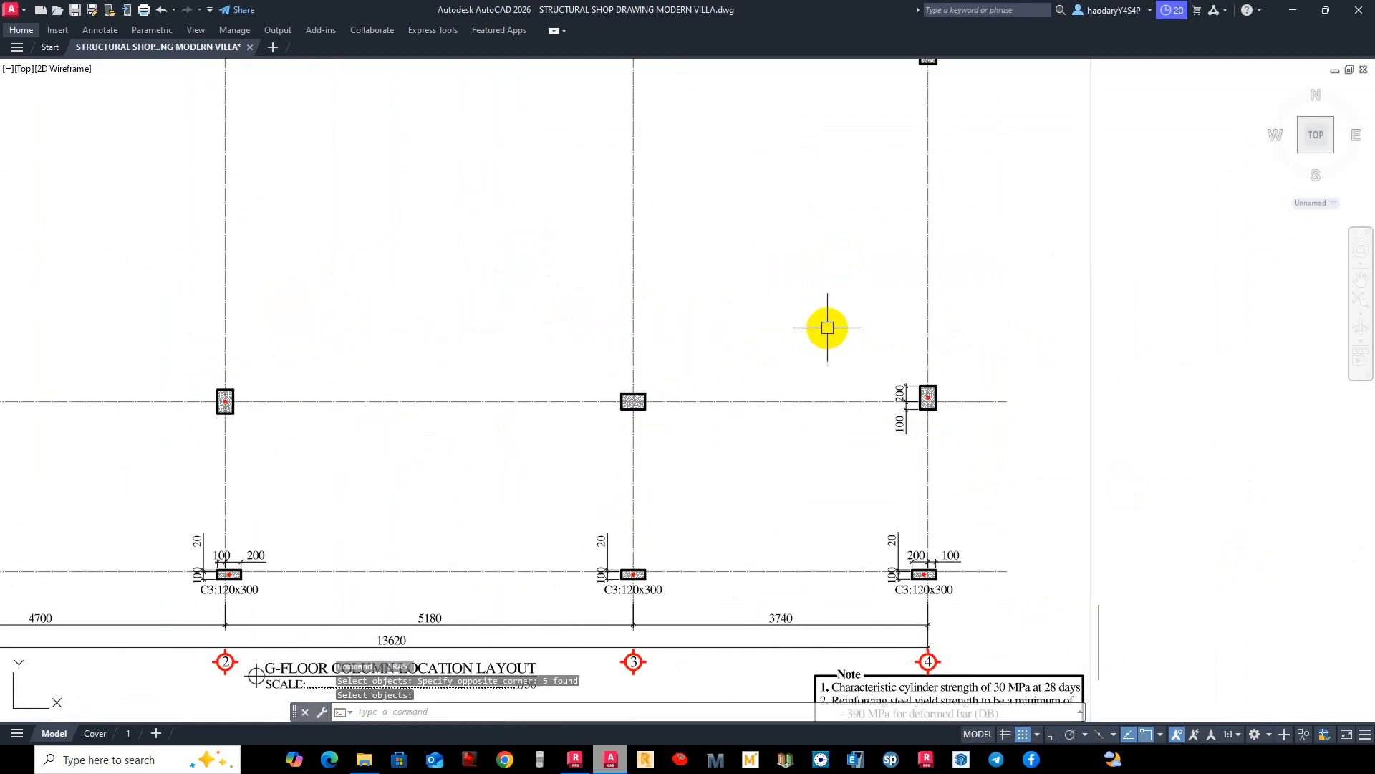
pyautogui.scroll(4, 691, 372)
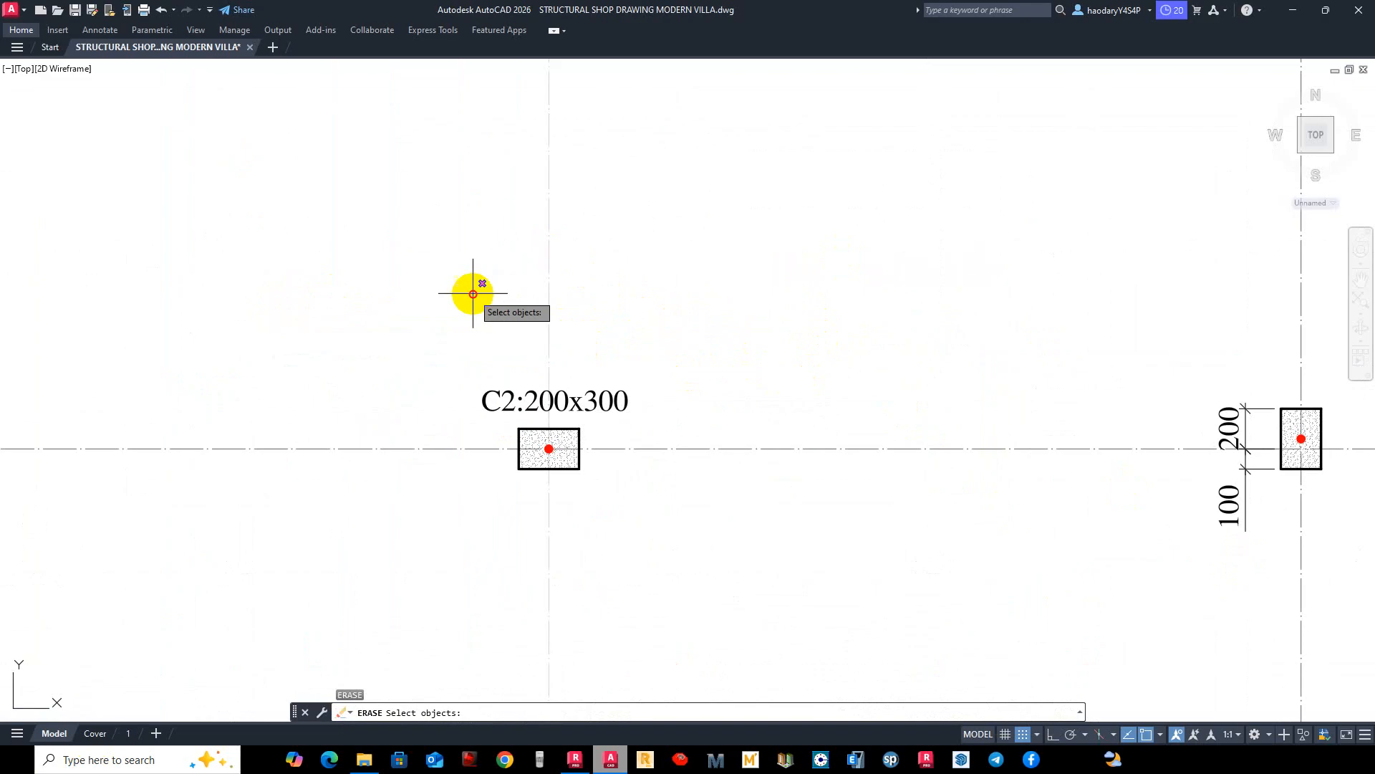
pyautogui.click(469, 292)
pyautogui.scroll(-5, 717, 394)
# Erase the offset dimensions beside the column at gridlines C and 4.
pyautogui.scroll(3, 743, 358)
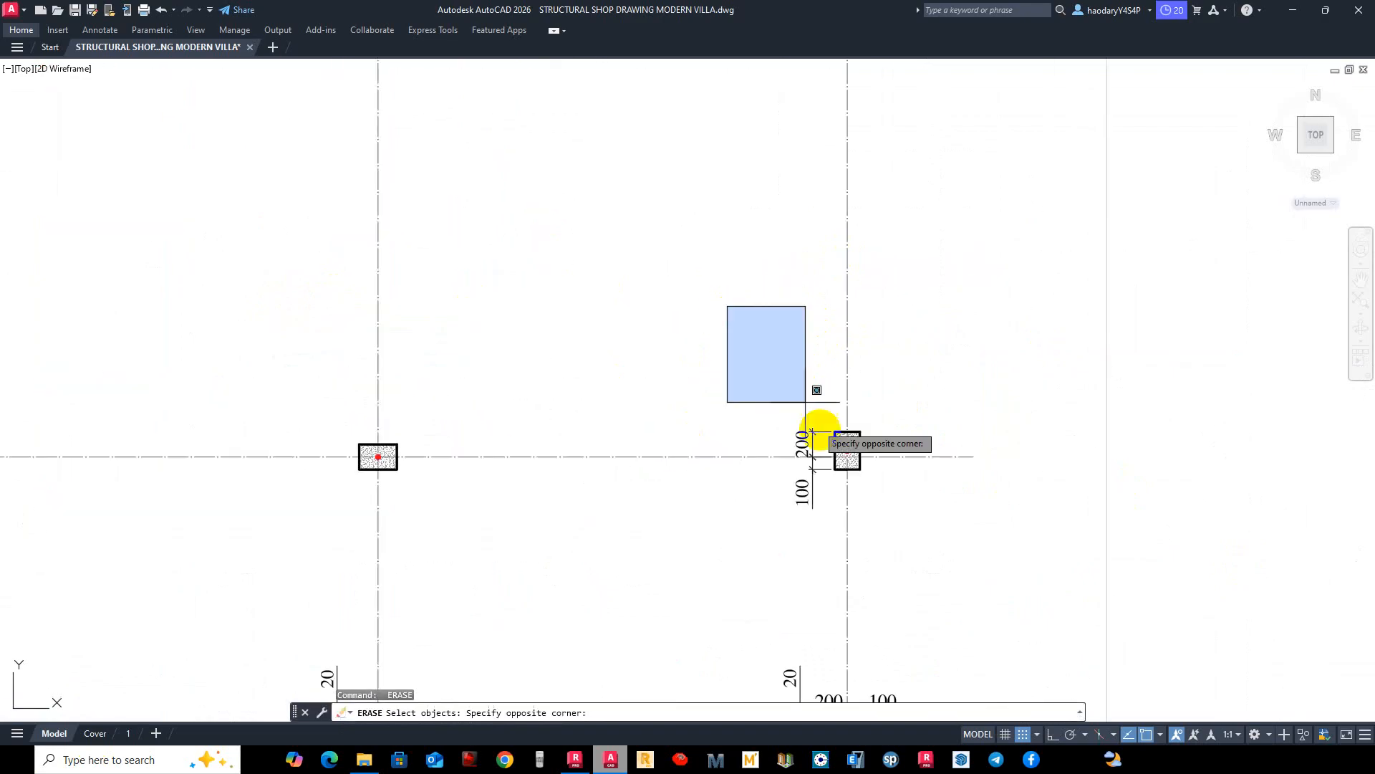
pyautogui.click(841, 515)
pyautogui.scroll(-4, 773, 522)
# Erase the offset dimensions and the C3:120x300 label around the column at gridlines D and 2.
pyautogui.scroll(3, 651, 452)
pyautogui.click(623, 323)
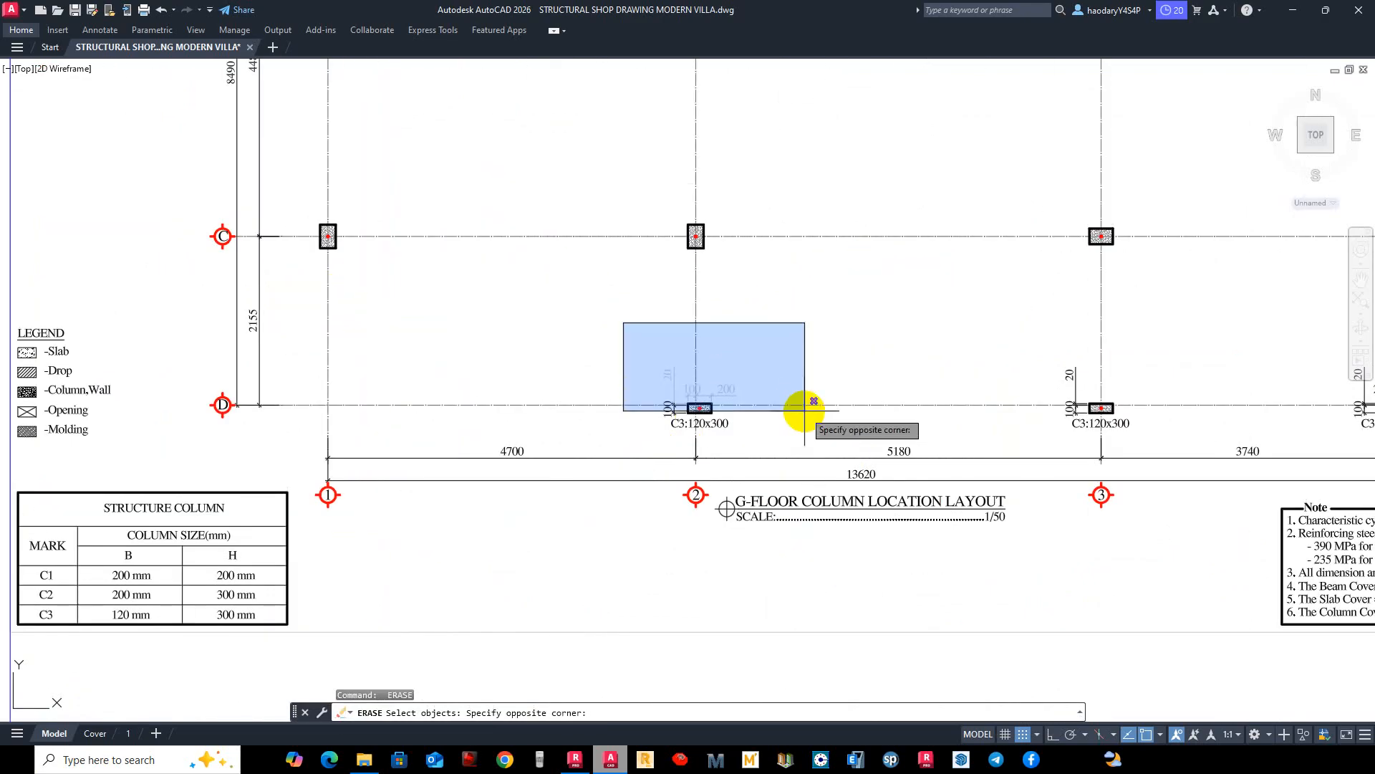
pyautogui.click(801, 406)
pyautogui.scroll(3, 717, 401)
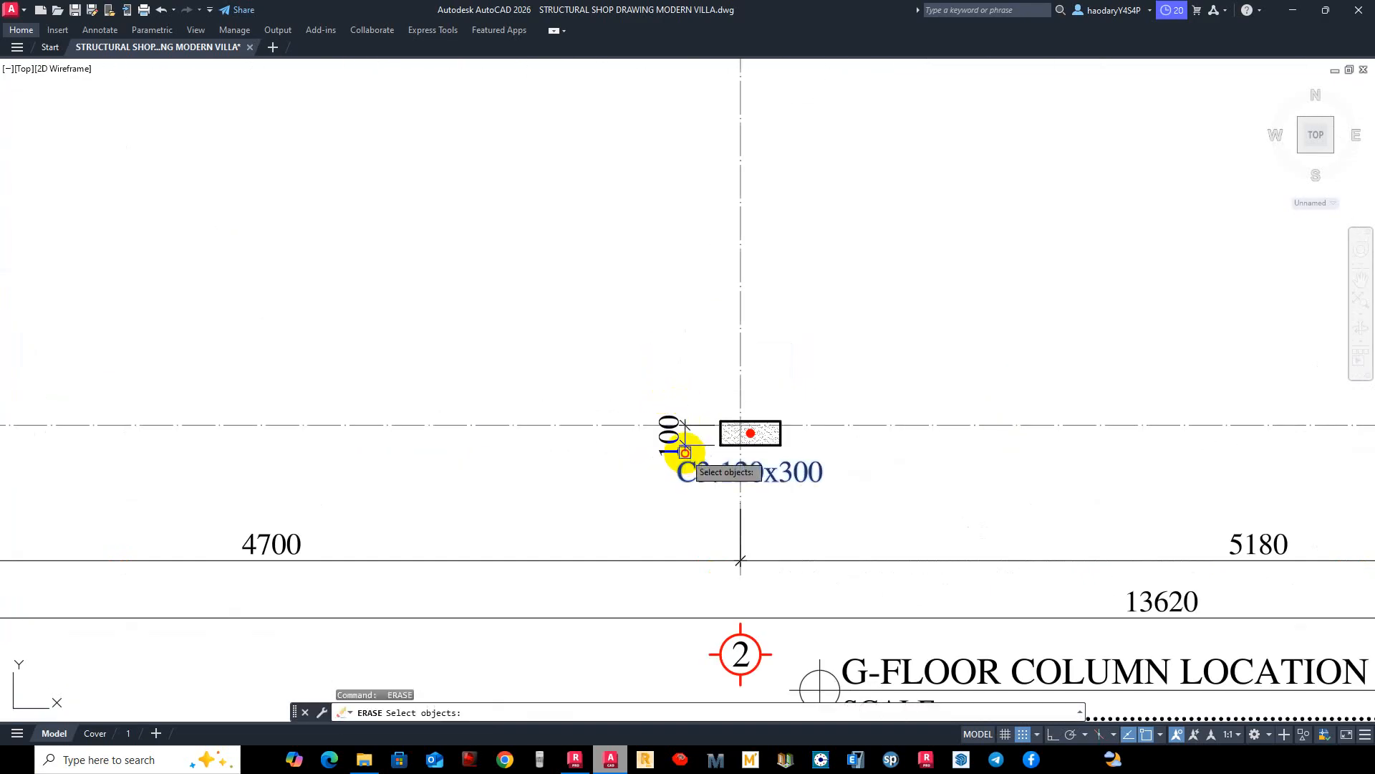
pyautogui.scroll(-4, 737, 469)
# Erase the offset dimensions and C3:120x300 labels around the gridline D columns at gridlines 3 and 4.
pyautogui.scroll(4, 960, 454)
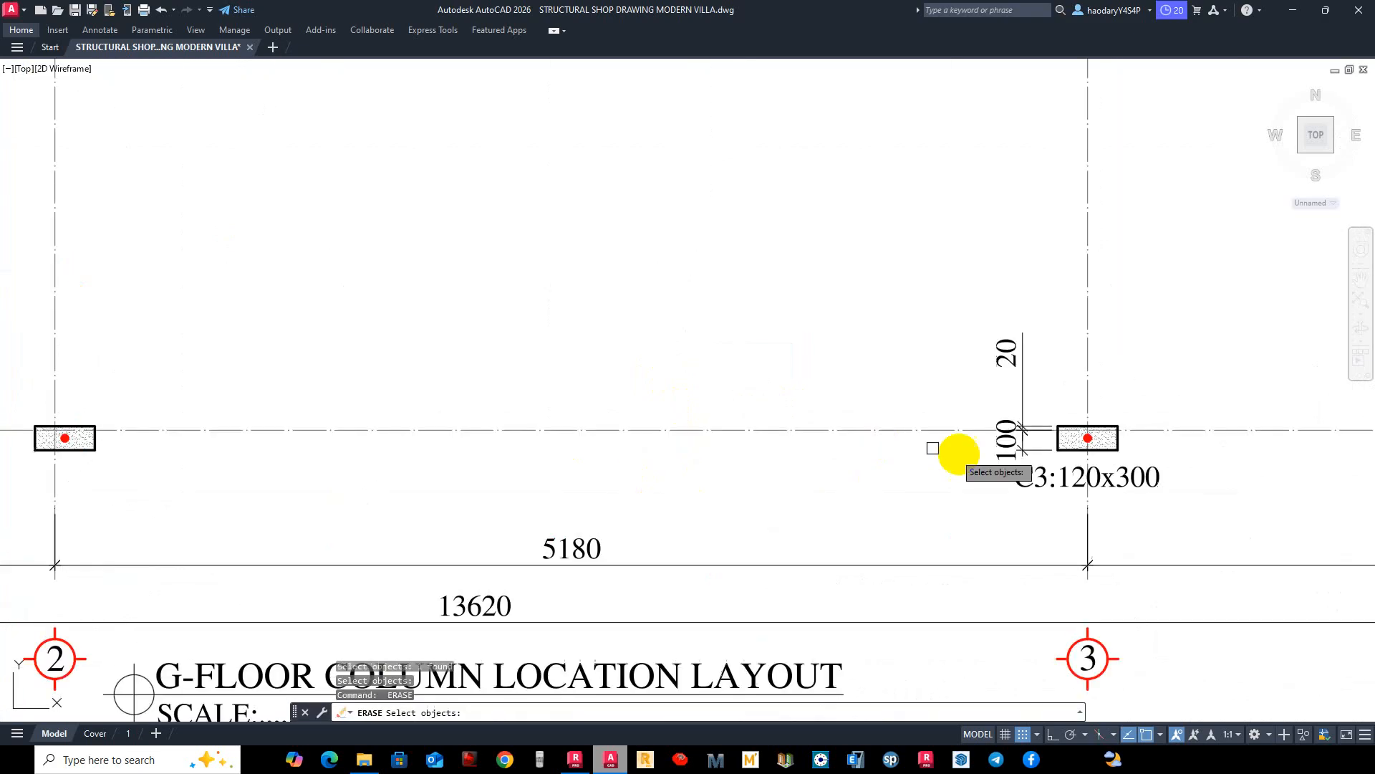
pyautogui.click(1043, 482)
pyautogui.scroll(-5, 1017, 401)
pyautogui.scroll(3, 872, 381)
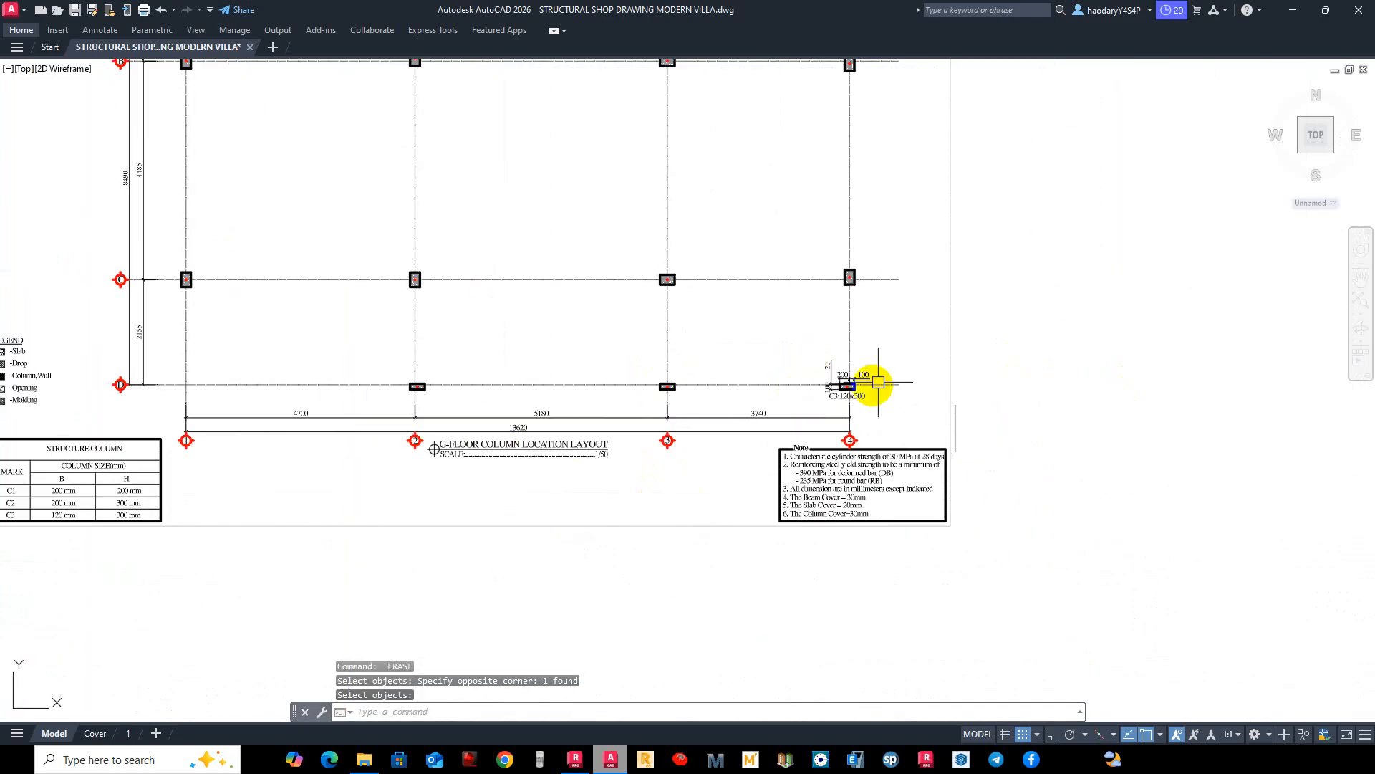
pyautogui.click(747, 366)
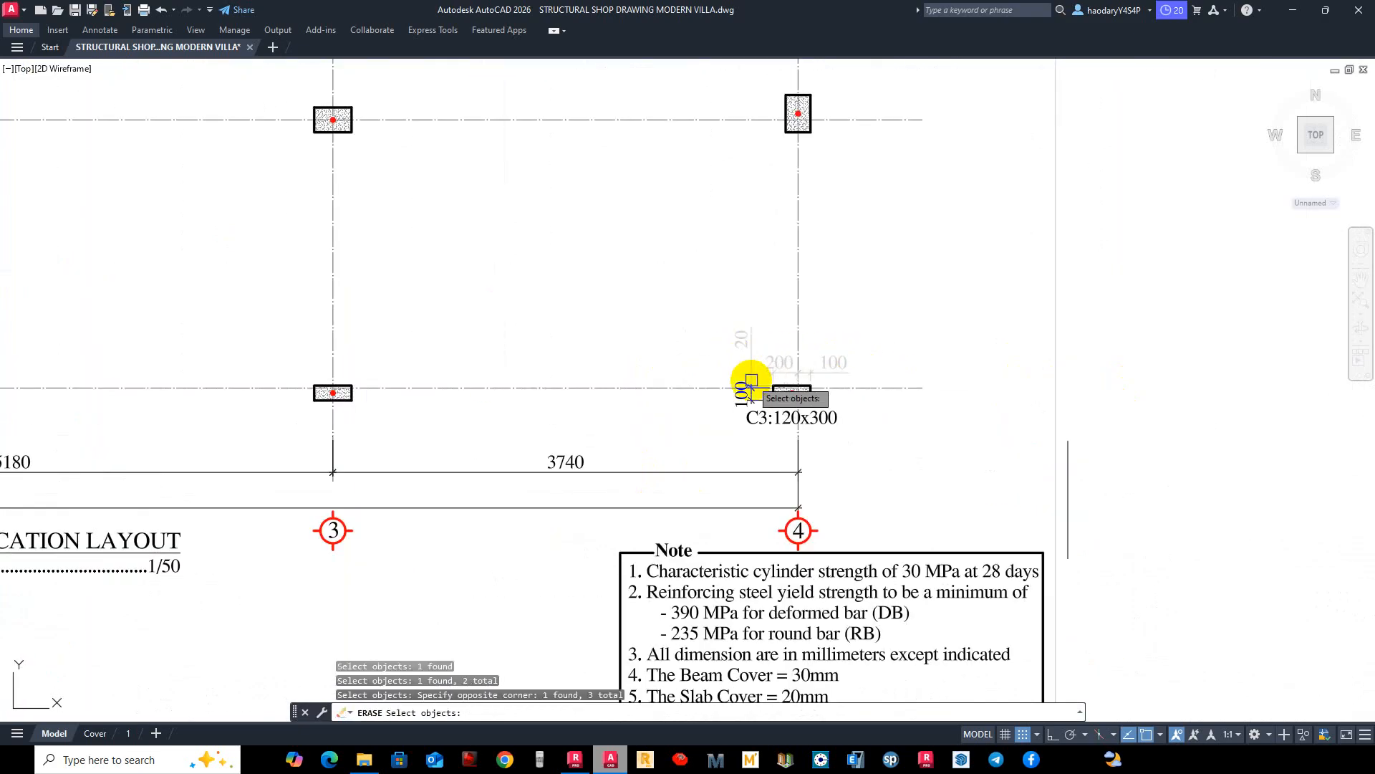
pyautogui.click(753, 393)
pyautogui.click(759, 414)
pyautogui.press('space')
# Erase the Structure Column size table below the legend of the copied layout.
pyautogui.scroll(-5, 753, 406)
pyautogui.moveTo(442, 464); pyautogui.dragTo(754, 463, button='middle')
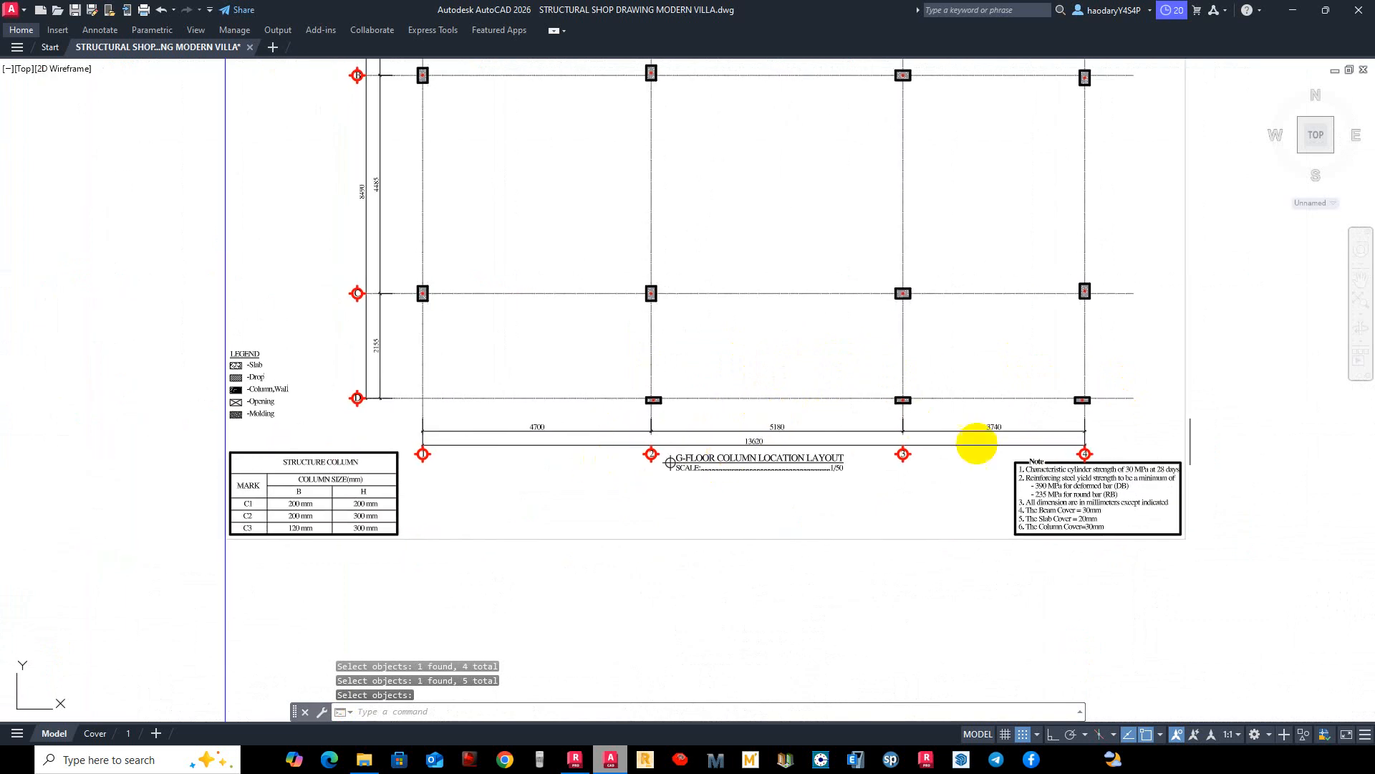
pyautogui.press('Escape')
pyautogui.scroll(-4, 330, 453)
pyautogui.write('e')
pyautogui.press('space')
pyautogui.scroll(4, 330, 453)
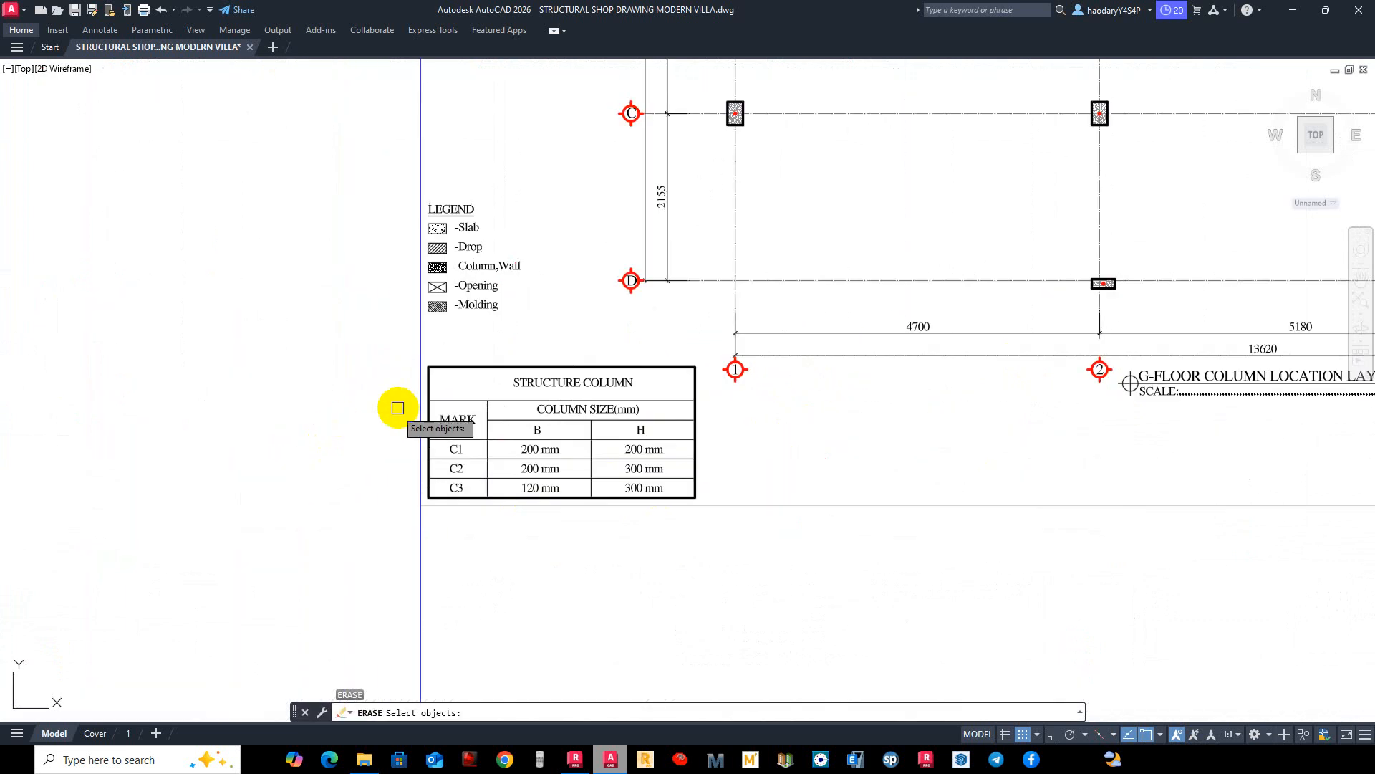
pyautogui.click(375, 356)
pyautogui.click(667, 494)
pyautogui.scroll(-4, 724, 540)
pyautogui.moveTo(527, 406); pyautogui.dragTo(603, 411, button='middle')
pyautogui.scroll(6, 603, 410)
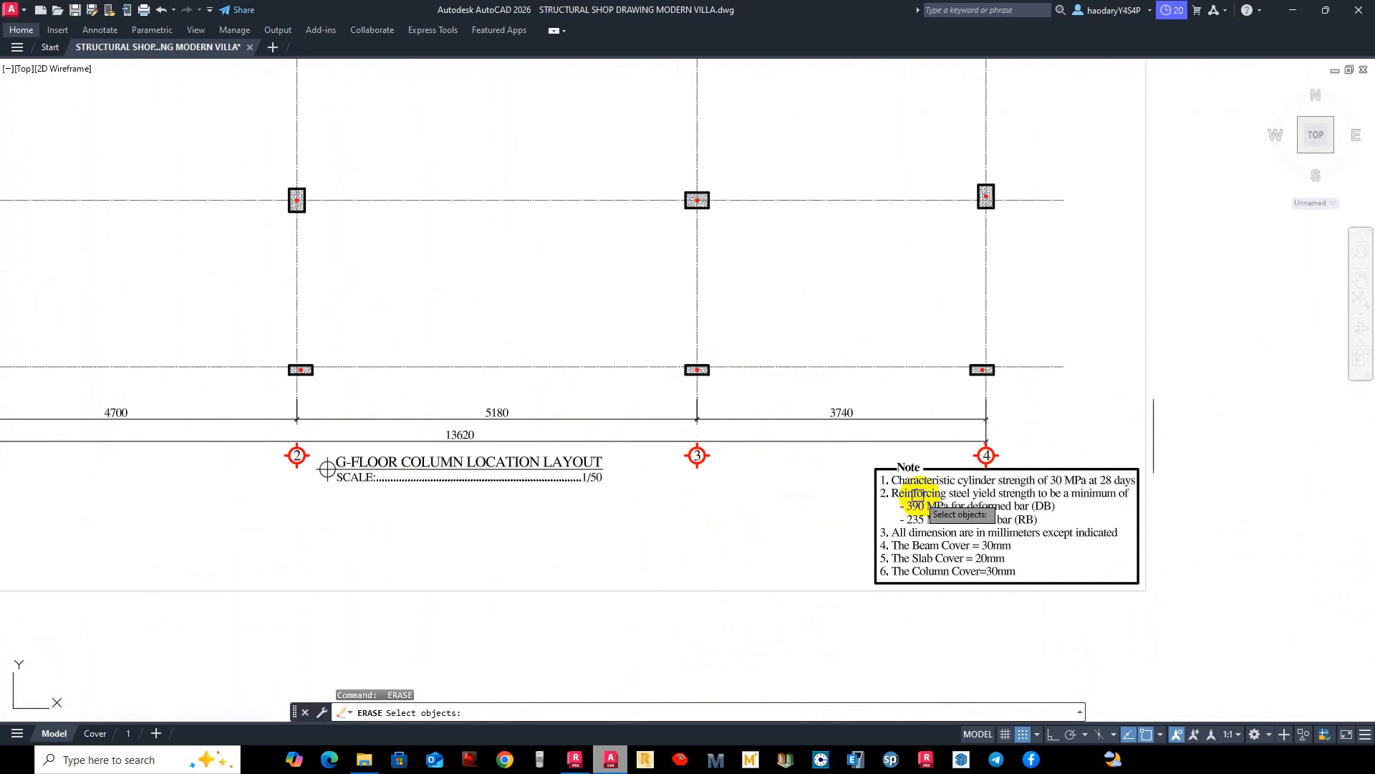
pyautogui.scroll(-4, 792, 433)
pyautogui.press('Escape')
# Look over the cleaned copy of the column layout and its column positions on gridlines A to D.
pyautogui.moveTo(693, 268); pyautogui.dragTo(633, 412, button='middle')
pyautogui.scroll(2, 637, 294)
pyautogui.moveTo(709, 377); pyautogui.dragTo(716, 331, button='middle')
pyautogui.scroll(-2, 715, 332)
pyautogui.scroll(2, 693, 338)
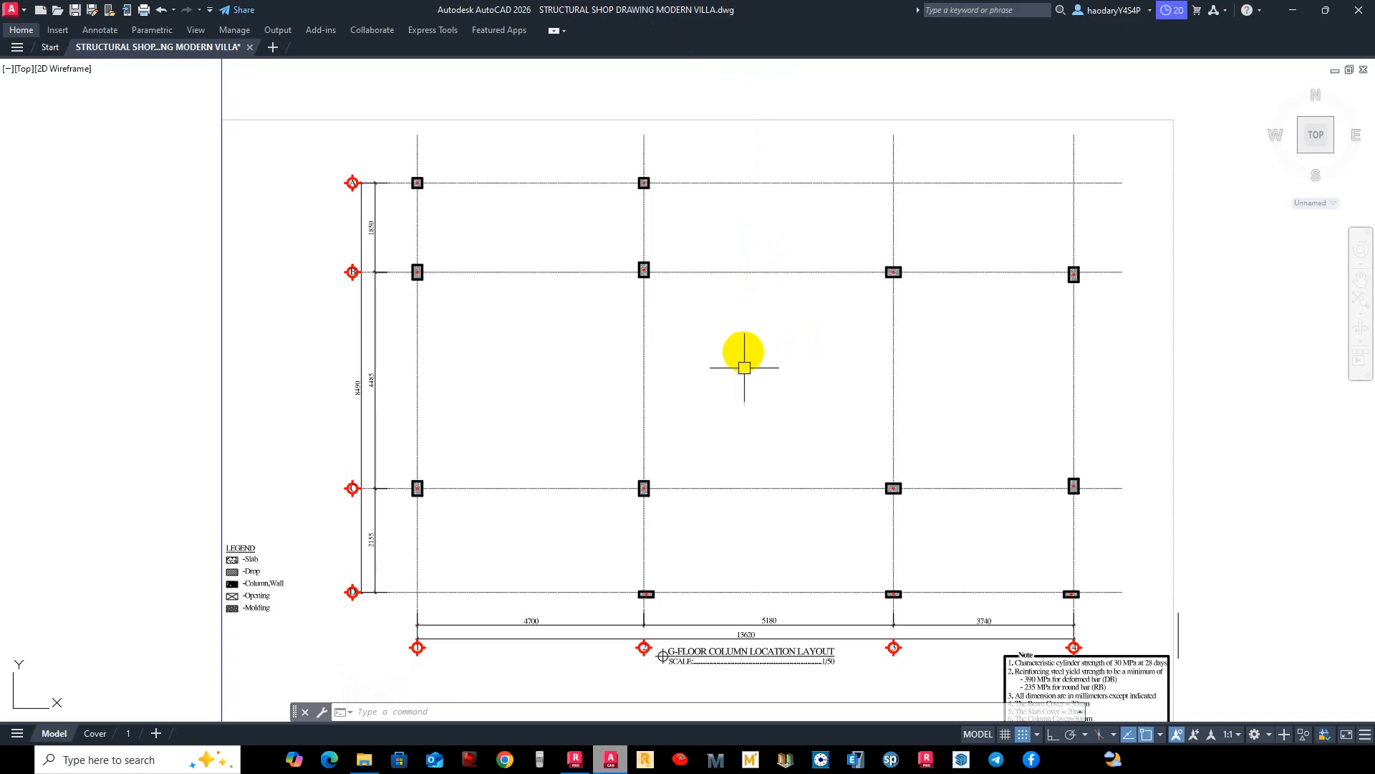
pyautogui.scroll(-2, 689, 390)
pyautogui.moveTo(656, 482); pyautogui.dragTo(720, 290, button='middle')
pyautogui.scroll(-4, 672, 380)
pyautogui.moveTo(627, 554)
pyautogui.mouseDown(button='middle')
pyautogui.moveTo(660, 427)
pyautogui.moveTo(660, 438)
pyautogui.mouseUp(button='middle')
pyautogui.moveTo(620, 576)
pyautogui.mouseDown(button='middle')
pyautogui.moveTo(731, 277)
pyautogui.moveTo(681, 329)
pyautogui.mouseUp(button='middle')
pyautogui.scroll(4, 681, 329)
pyautogui.scroll(2, 557, 436)
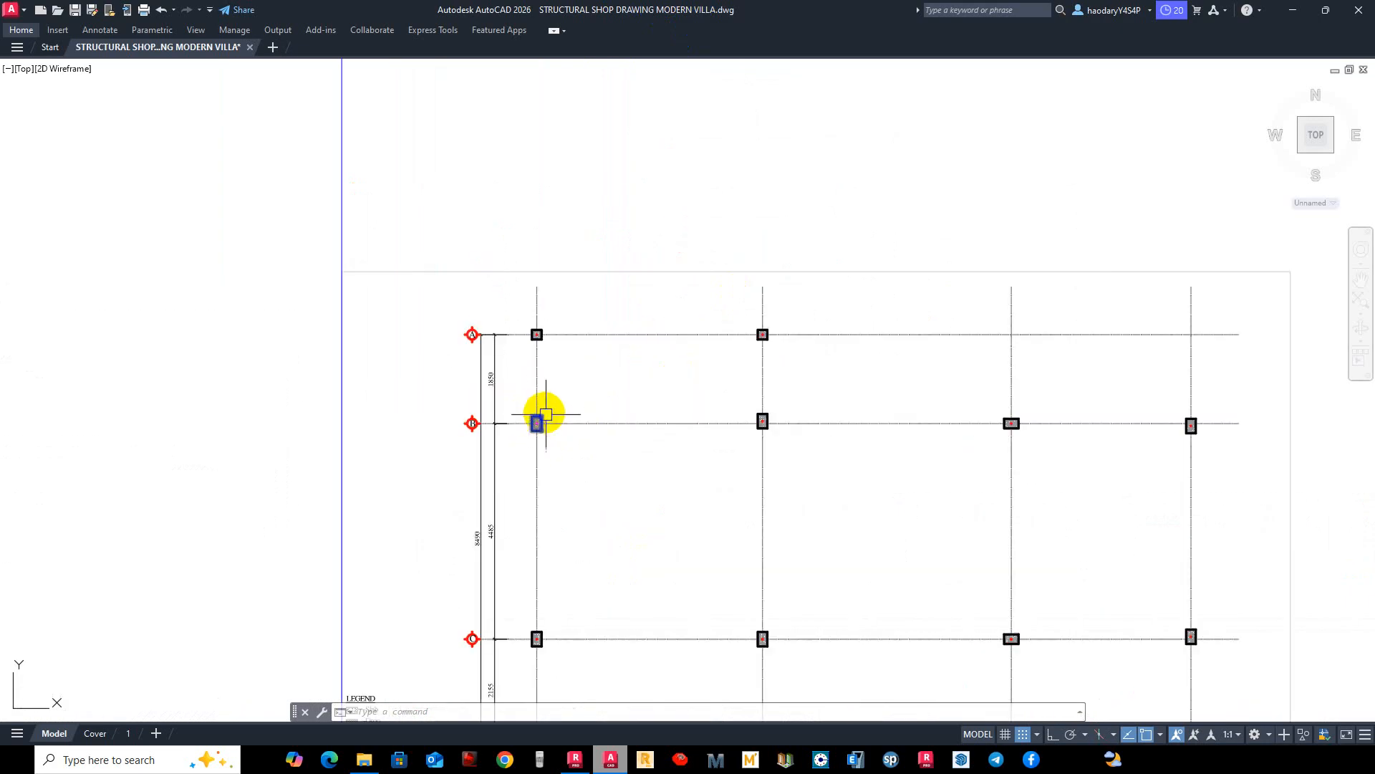
pyautogui.scroll(-2, 539, 379)
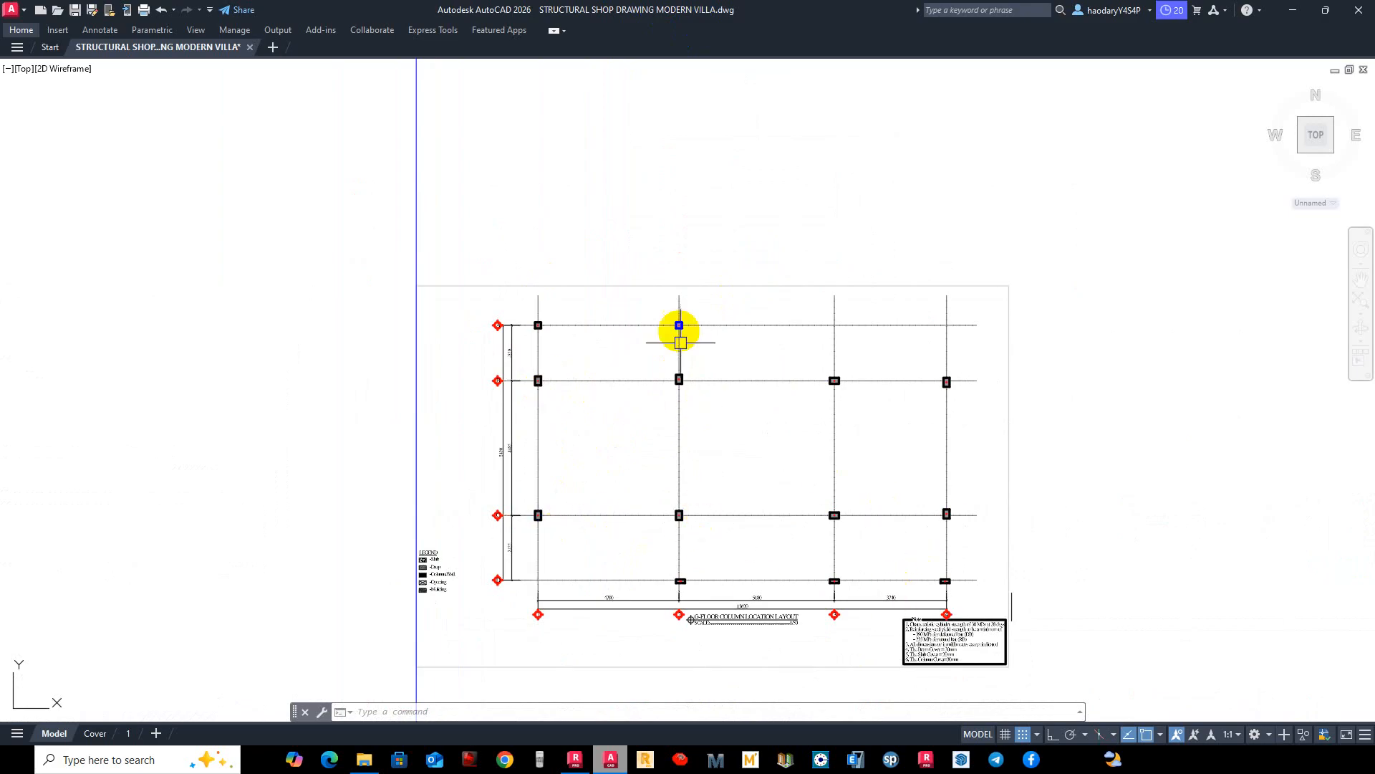
# Examine the Driven Pile layout's pile arrangement around the columns alongside the Pile Cap layout.
pyautogui.scroll(-4, 611, 331)
pyautogui.moveTo(573, 609)
pyautogui.mouseDown(button='middle')
pyautogui.moveTo(554, 515)
pyautogui.moveTo(589, 423)
pyautogui.moveTo(614, 409)
pyautogui.mouseUp(button='middle')
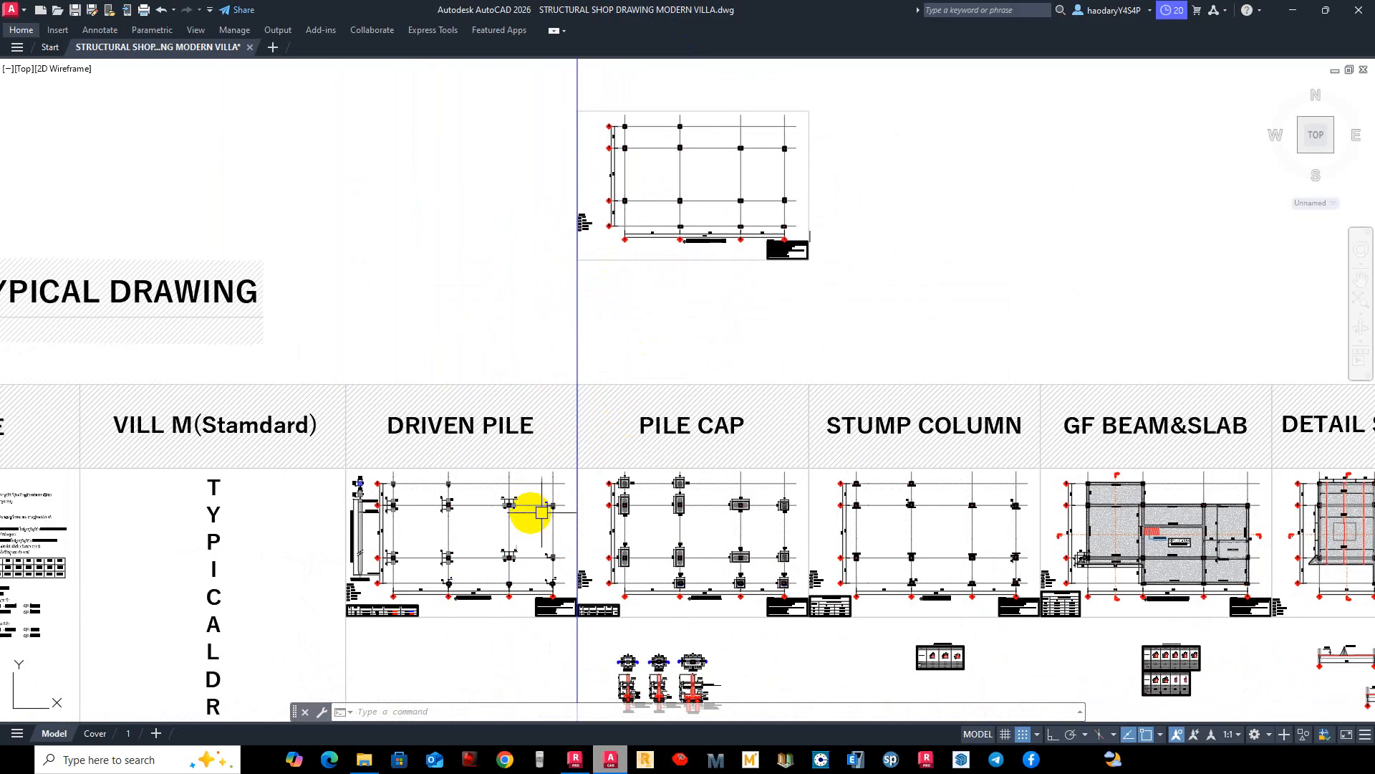
pyautogui.scroll(2, 566, 505)
pyautogui.scroll(2, 487, 479)
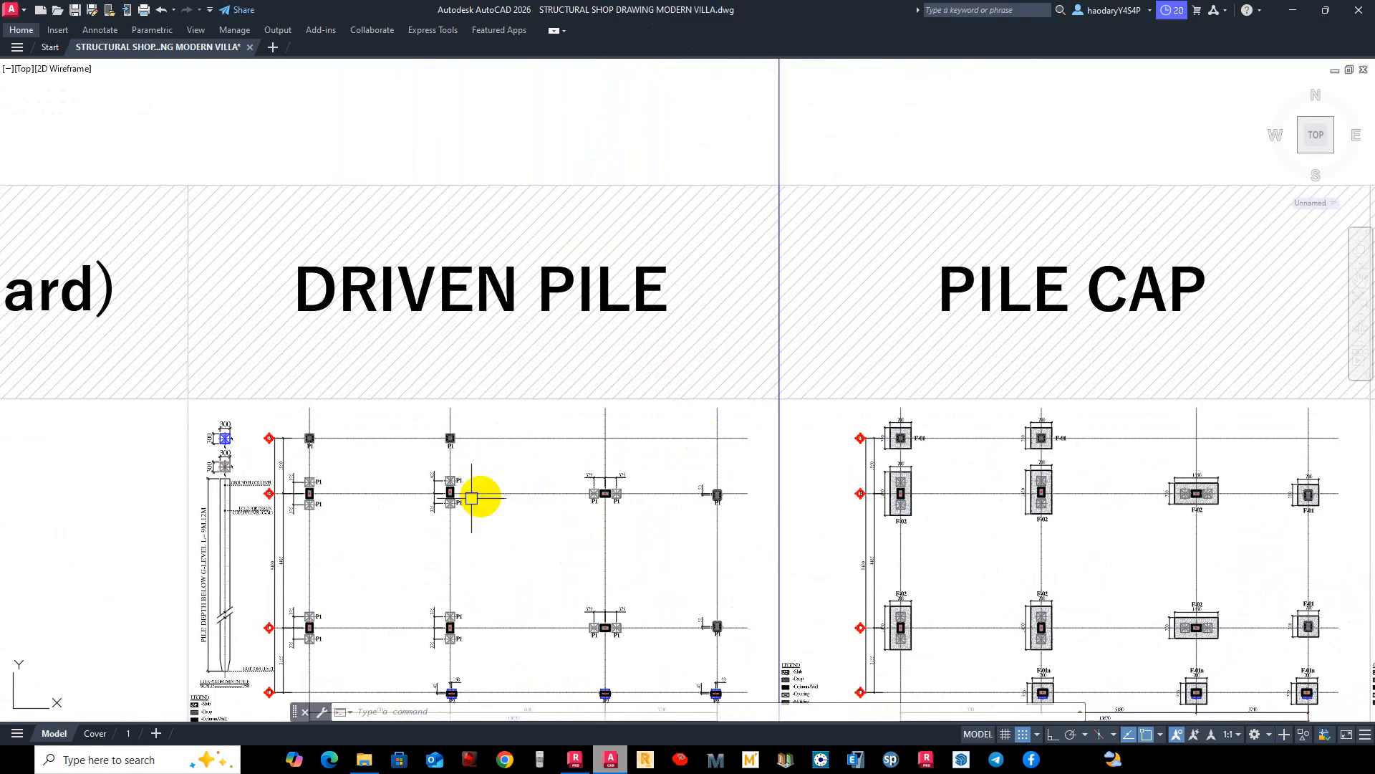
pyautogui.scroll(4, 494, 430)
pyautogui.scroll(-6, 531, 390)
pyautogui.scroll(2, 483, 386)
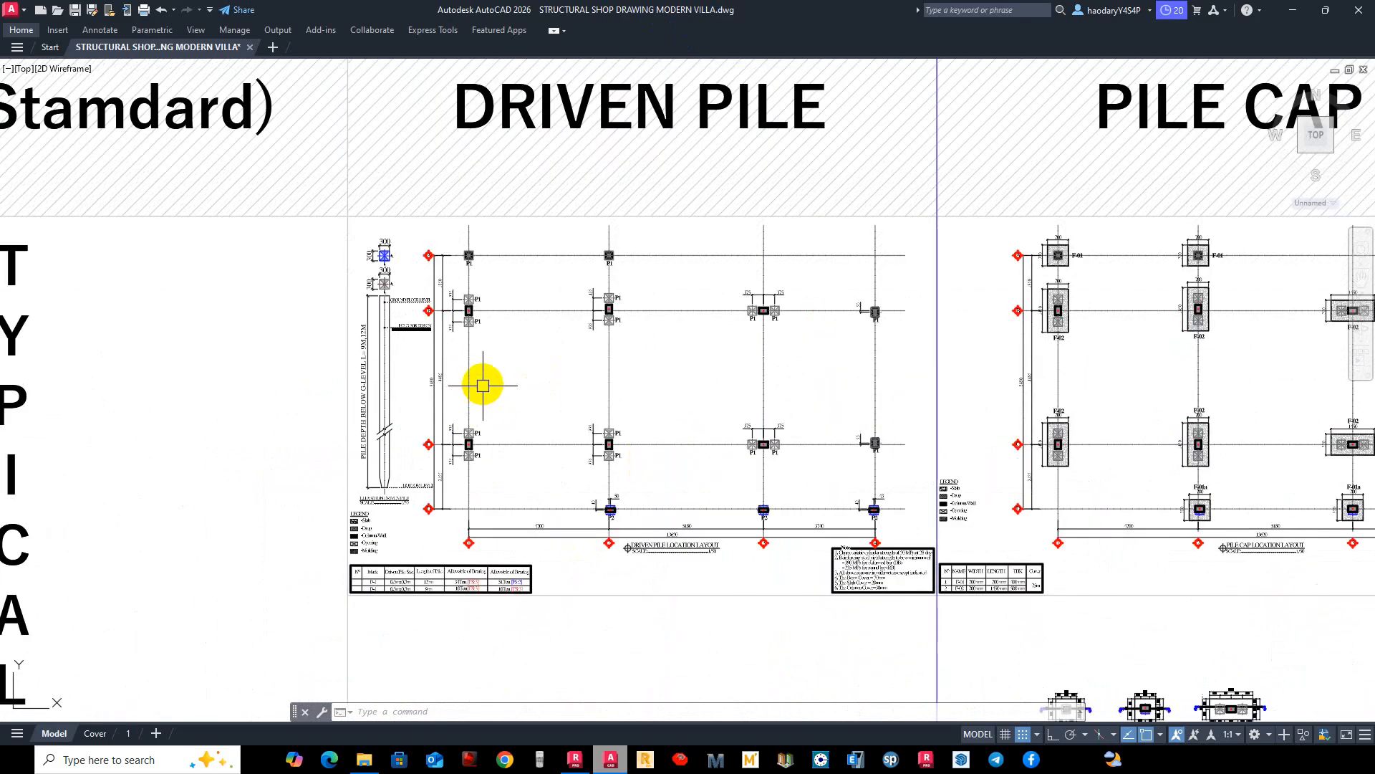
pyautogui.scroll(-8, 483, 385)
pyautogui.moveTo(504, 581); pyautogui.dragTo(530, 505, button='middle')
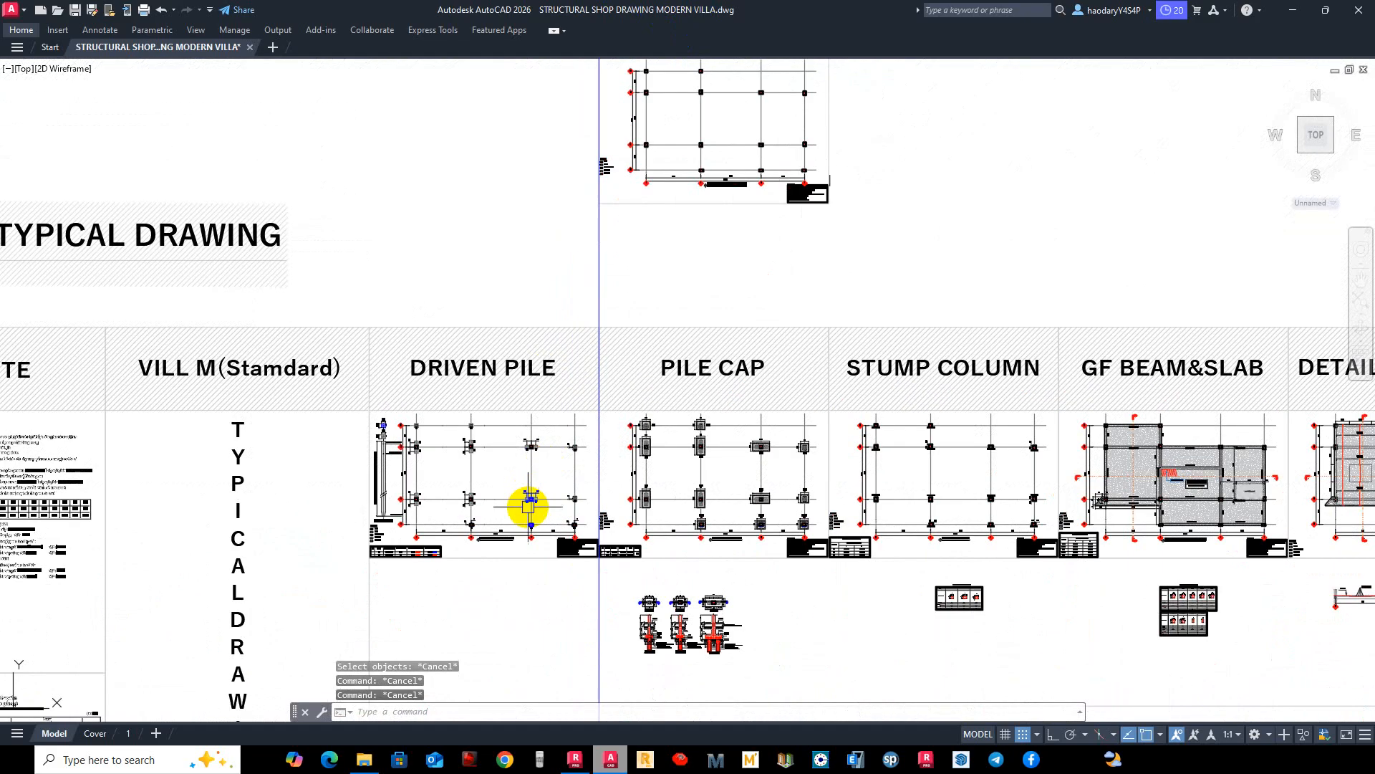
# Copy the whole Driven Pile layout sheet up beside the stripped column layout, aligning its upper sheet corner with the adjoining sheet edge.
pyautogui.scroll(12, 516, 506)
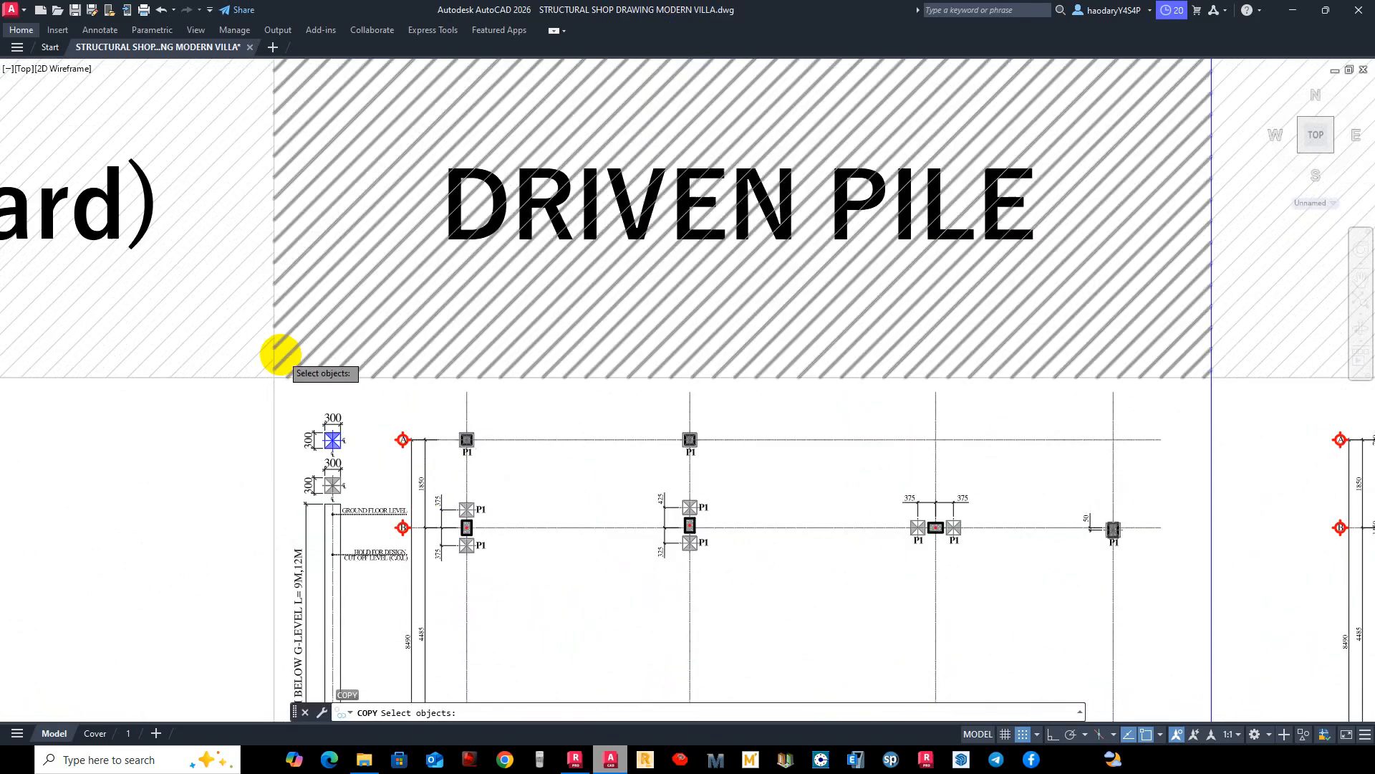
pyautogui.click(262, 396)
pyautogui.scroll(-10, 509, 286)
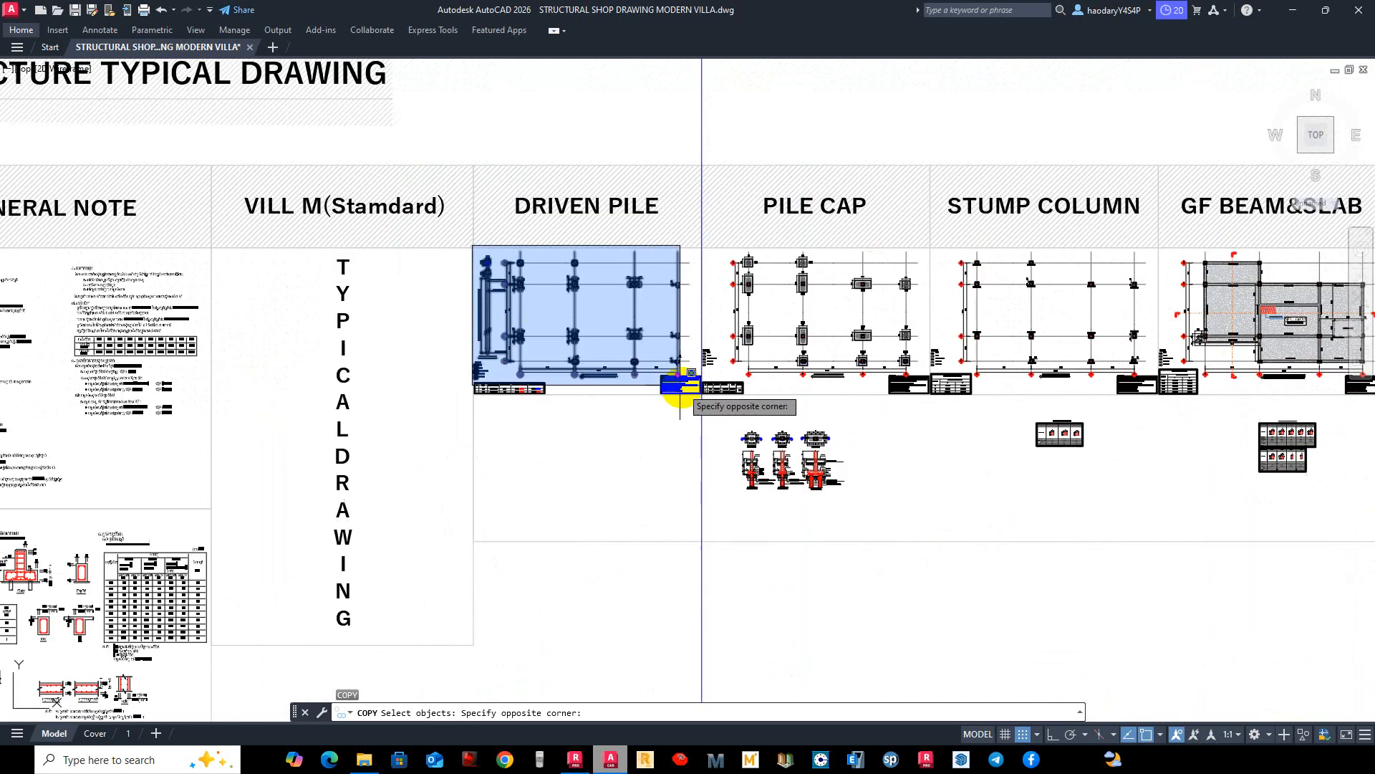
pyautogui.click(711, 420)
pyautogui.scroll(6, 713, 172)
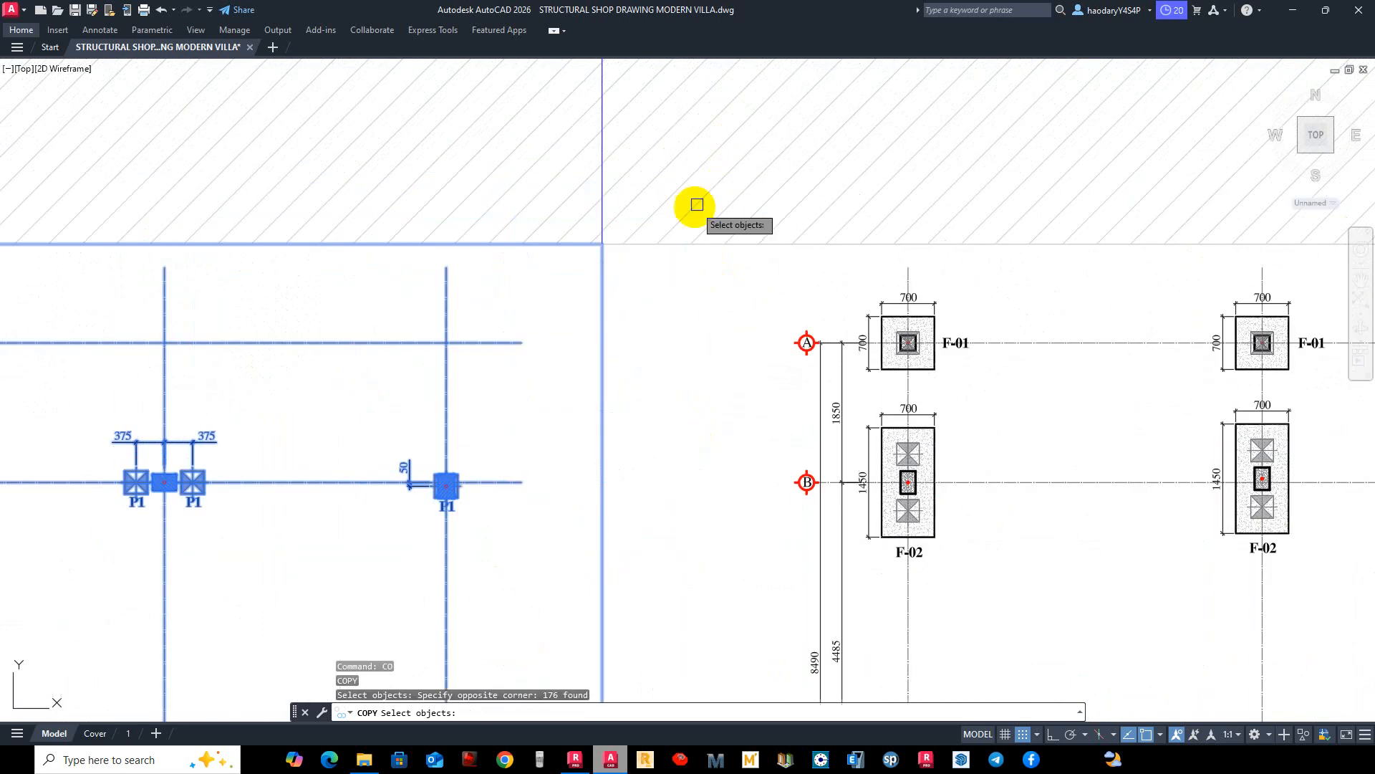
pyautogui.click(603, 244)
pyautogui.scroll(-8, 776, 270)
pyautogui.scroll(5, 636, 458)
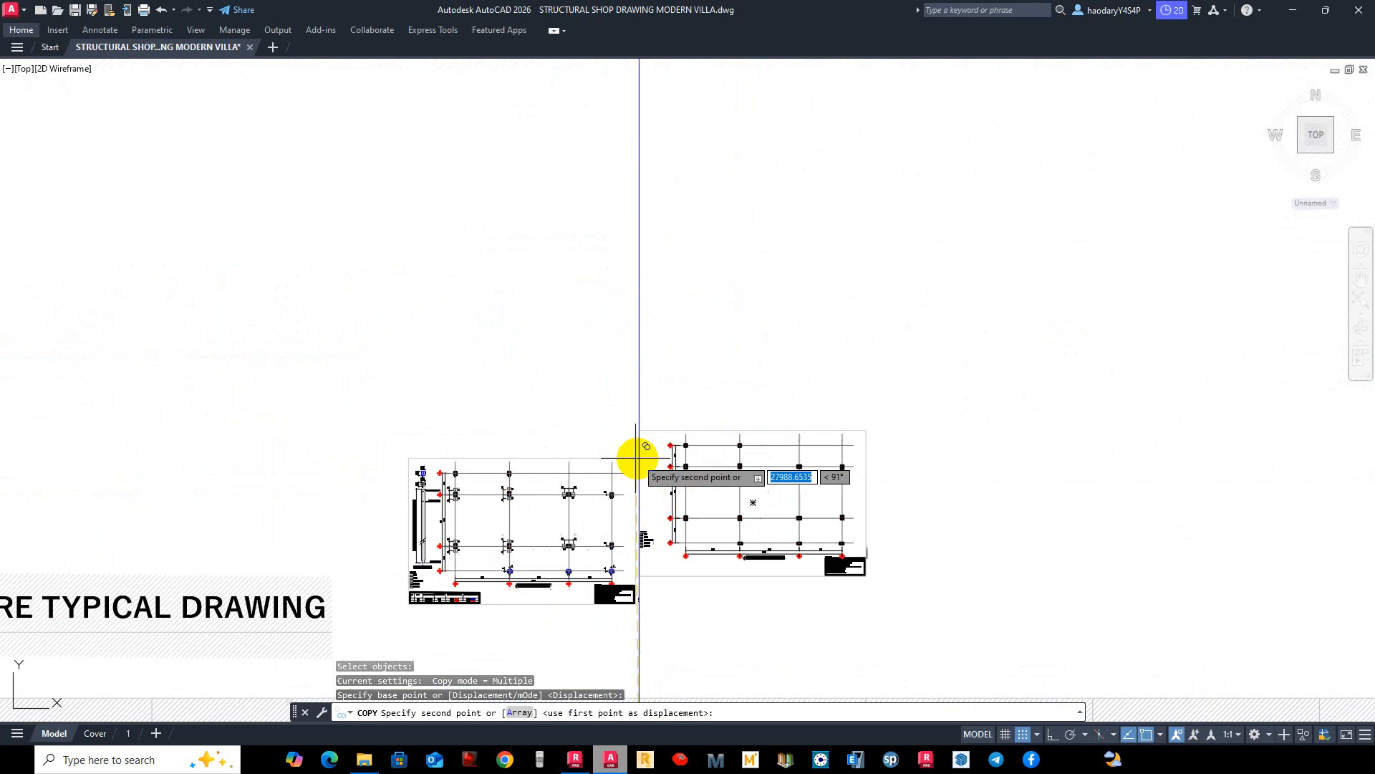
pyautogui.scroll(5, 637, 458)
pyautogui.click(638, 387)
pyautogui.press('Escape')
# Erase the long vertical guide line running through the two copied layouts.
pyautogui.scroll(-5, 713, 299)
pyautogui.write('e')
pyautogui.press('space')
pyautogui.click(728, 248)
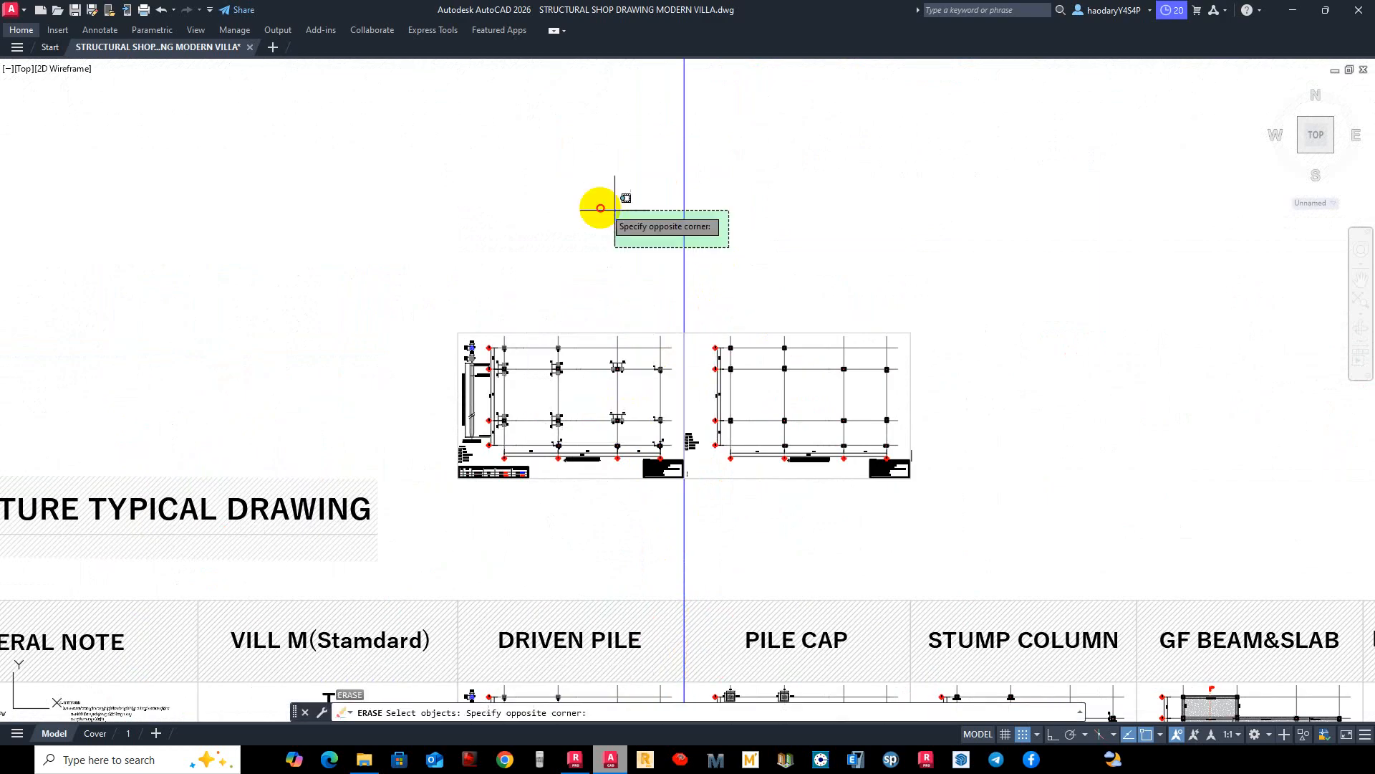
pyautogui.click(600, 207)
pyautogui.scroll(2, 774, 358)
pyautogui.scroll(2, 639, 329)
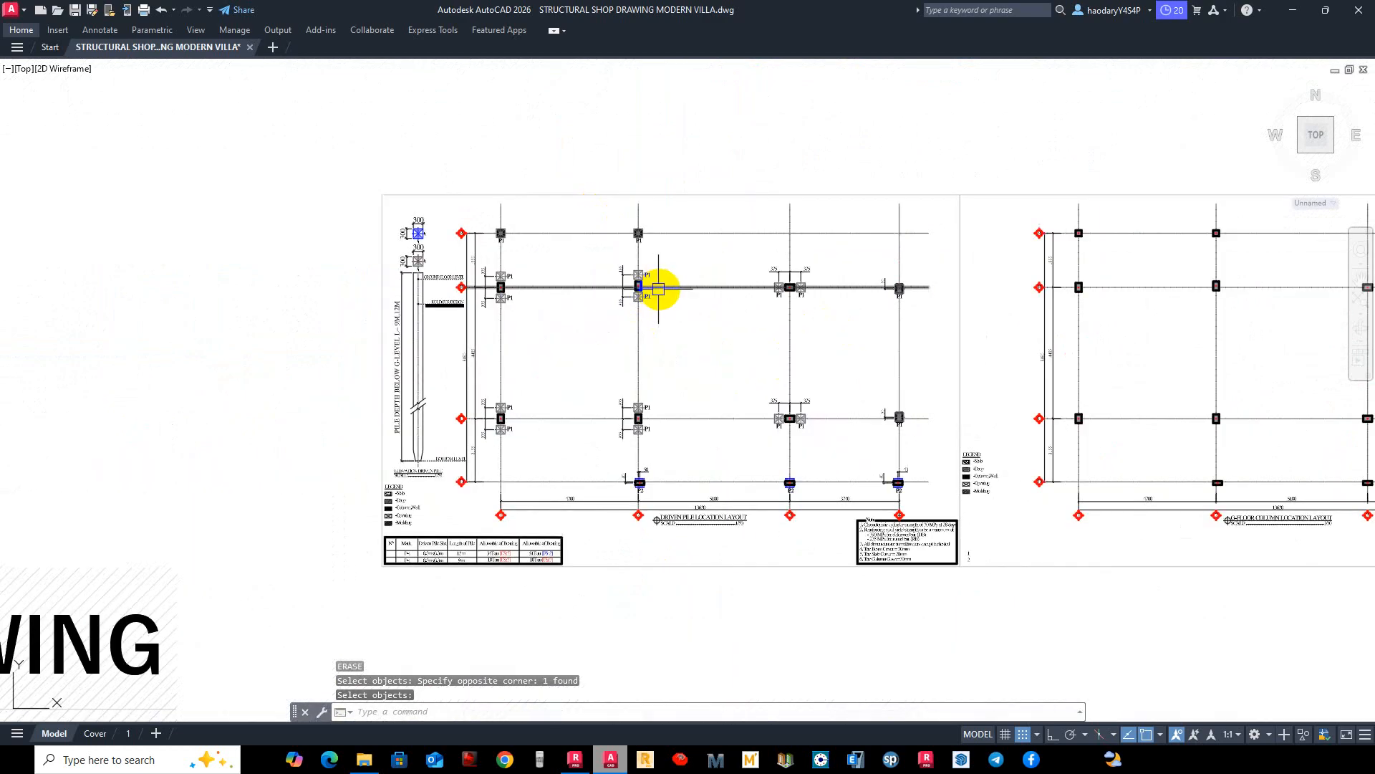
pyautogui.scroll(-2, 660, 292)
pyautogui.write('e')
pyautogui.press('space')
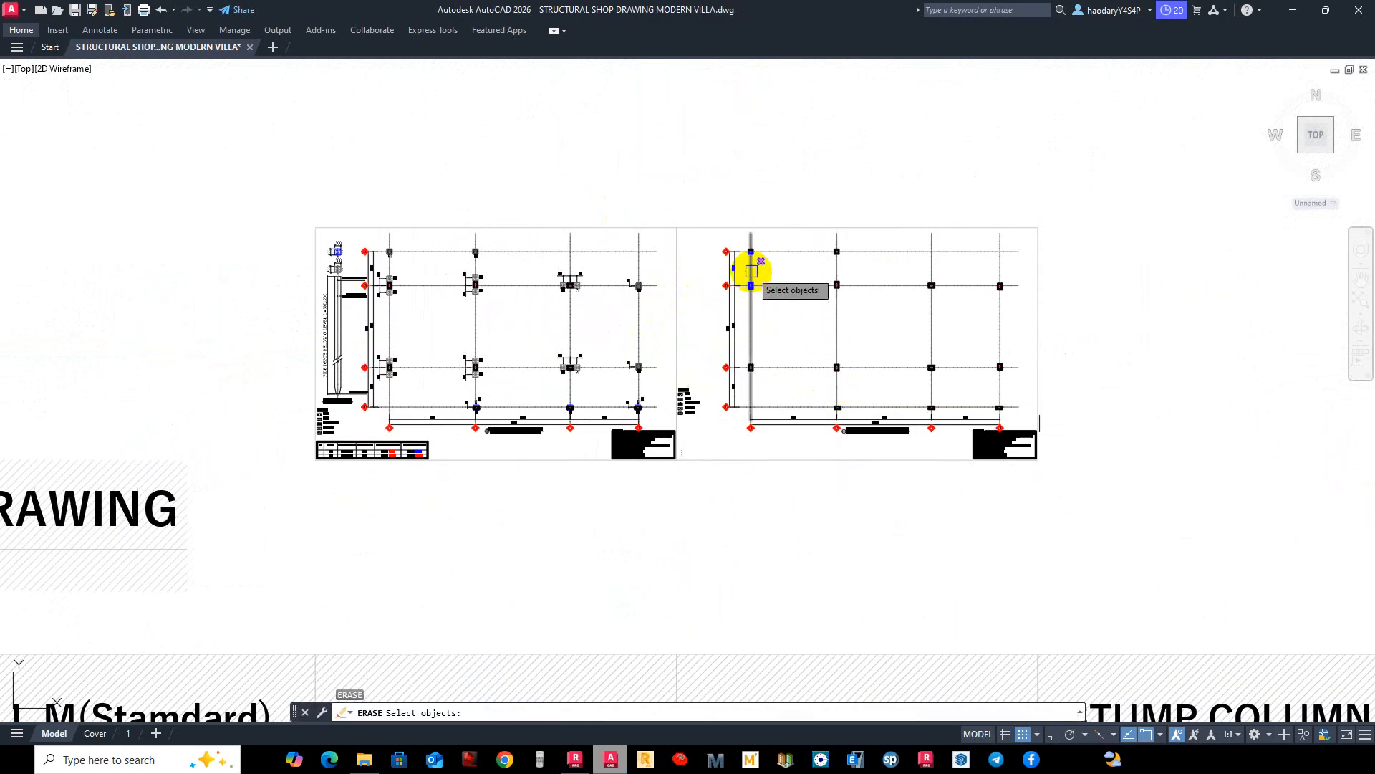
pyautogui.press('Escape')
pyautogui.press('Escape')
# Copy all P1 and P2 pile symbols without labels or dimensions from the copied pile layout onto the column layout, aligned at gridline A/4.
pyautogui.moveTo(919, 382); pyautogui.dragTo(866, 372, button='middle')
pyautogui.scroll(-2, 788, 445)
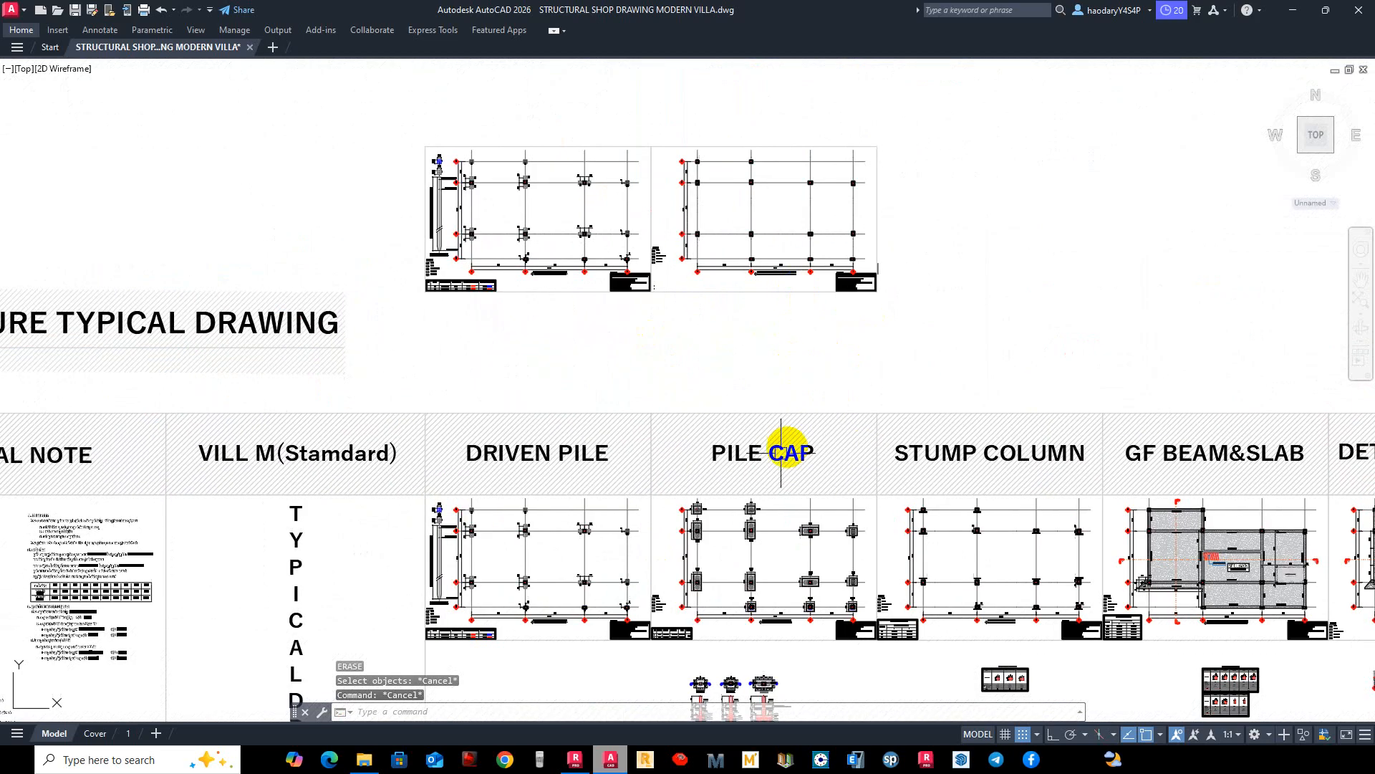
pyautogui.scroll(2, 528, 148)
pyautogui.scroll(2, 529, 148)
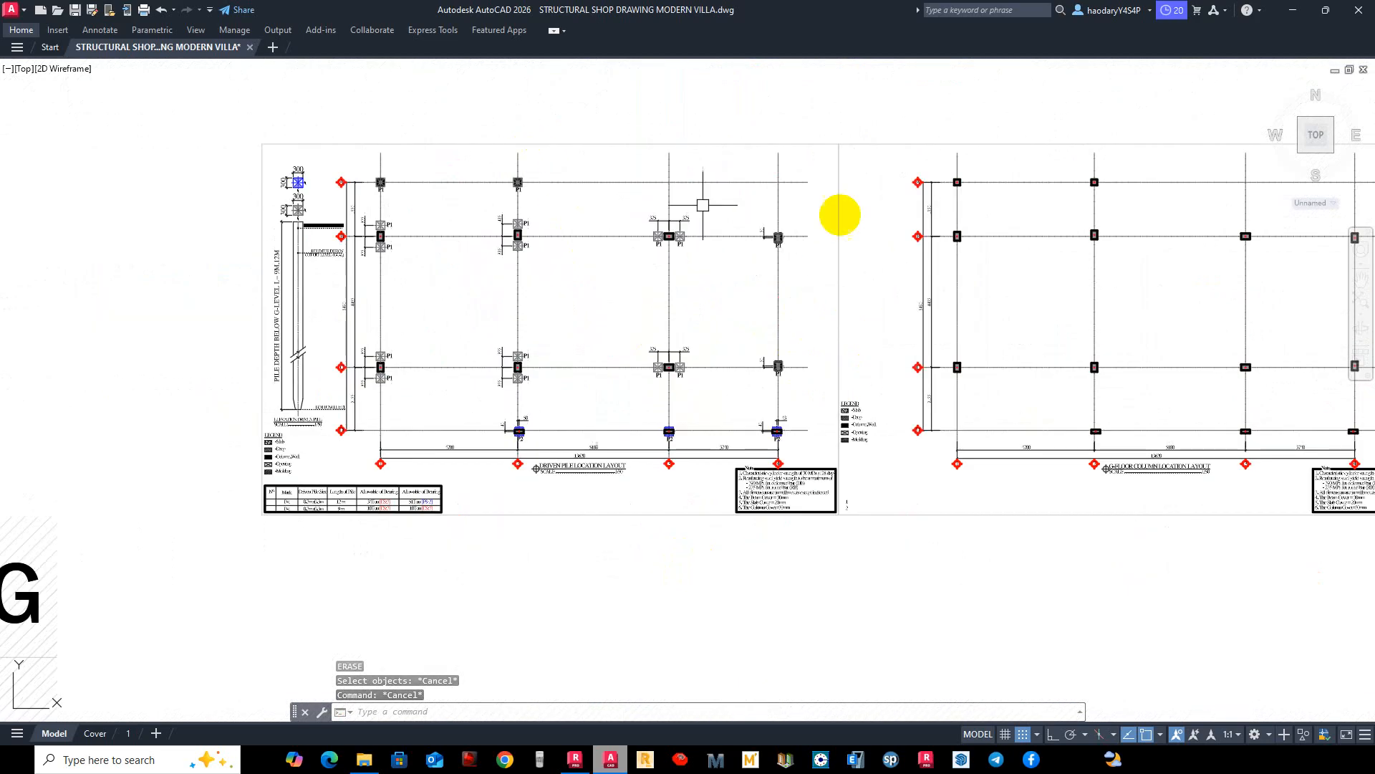
pyautogui.moveTo(832, 305); pyautogui.dragTo(747, 390, button='middle')
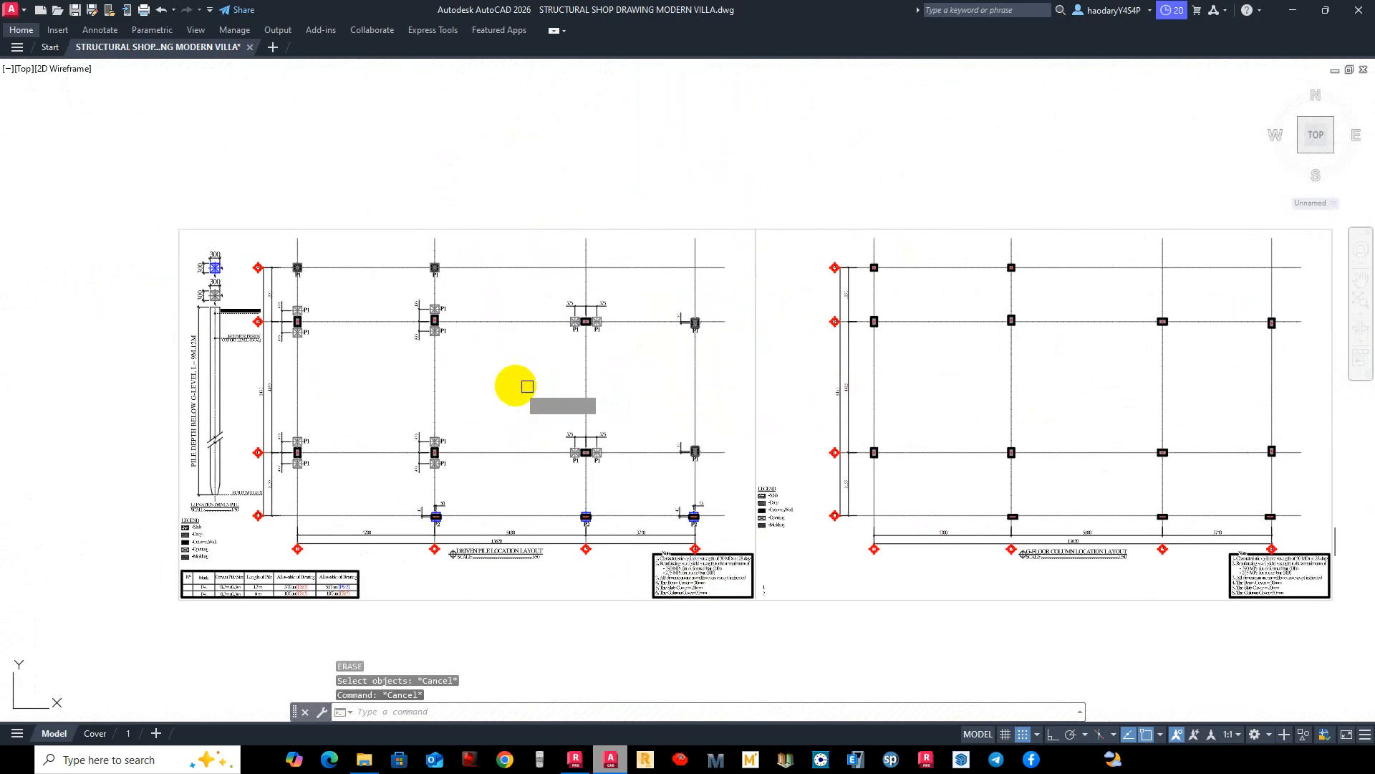
pyautogui.write('co')
pyautogui.press('space')
pyautogui.scroll(4, 312, 309)
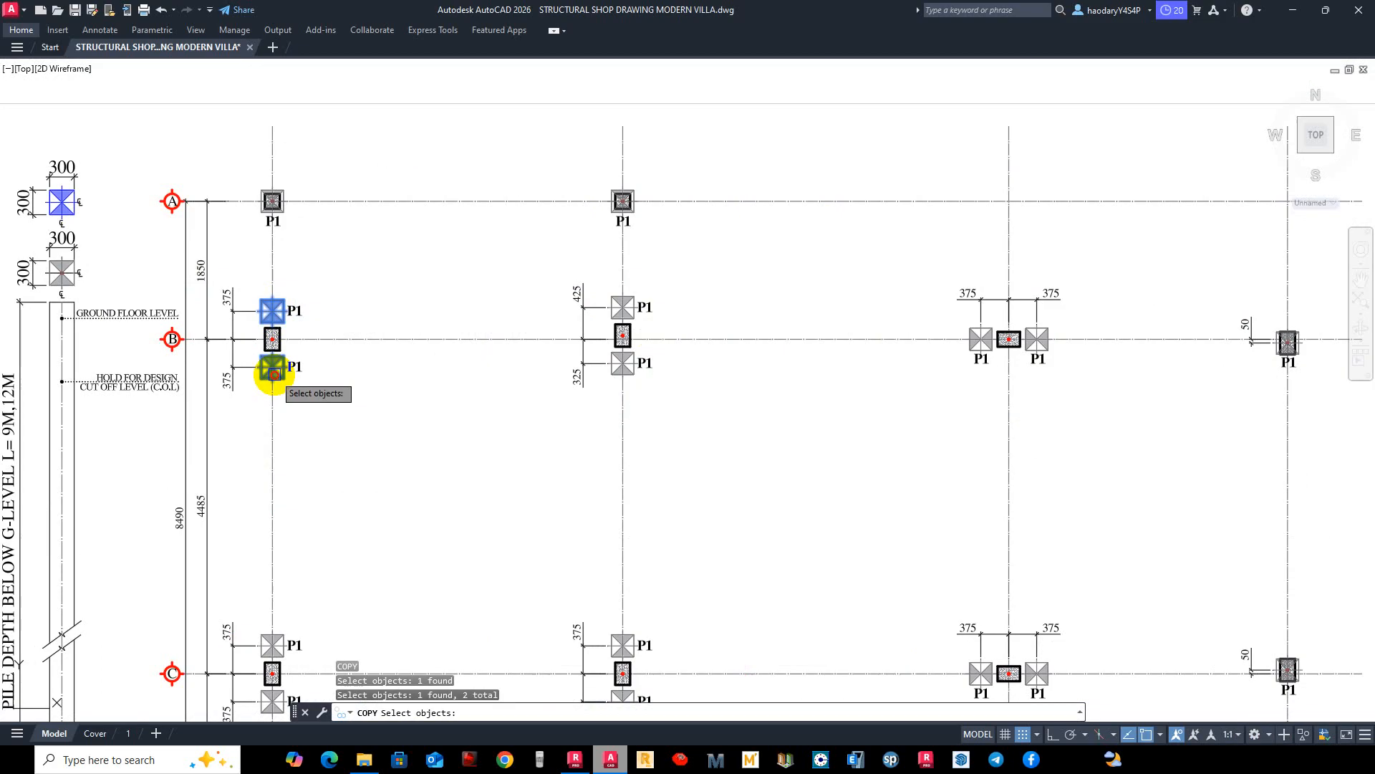
pyautogui.moveTo(361, 509); pyautogui.dragTo(380, 365, button='middle')
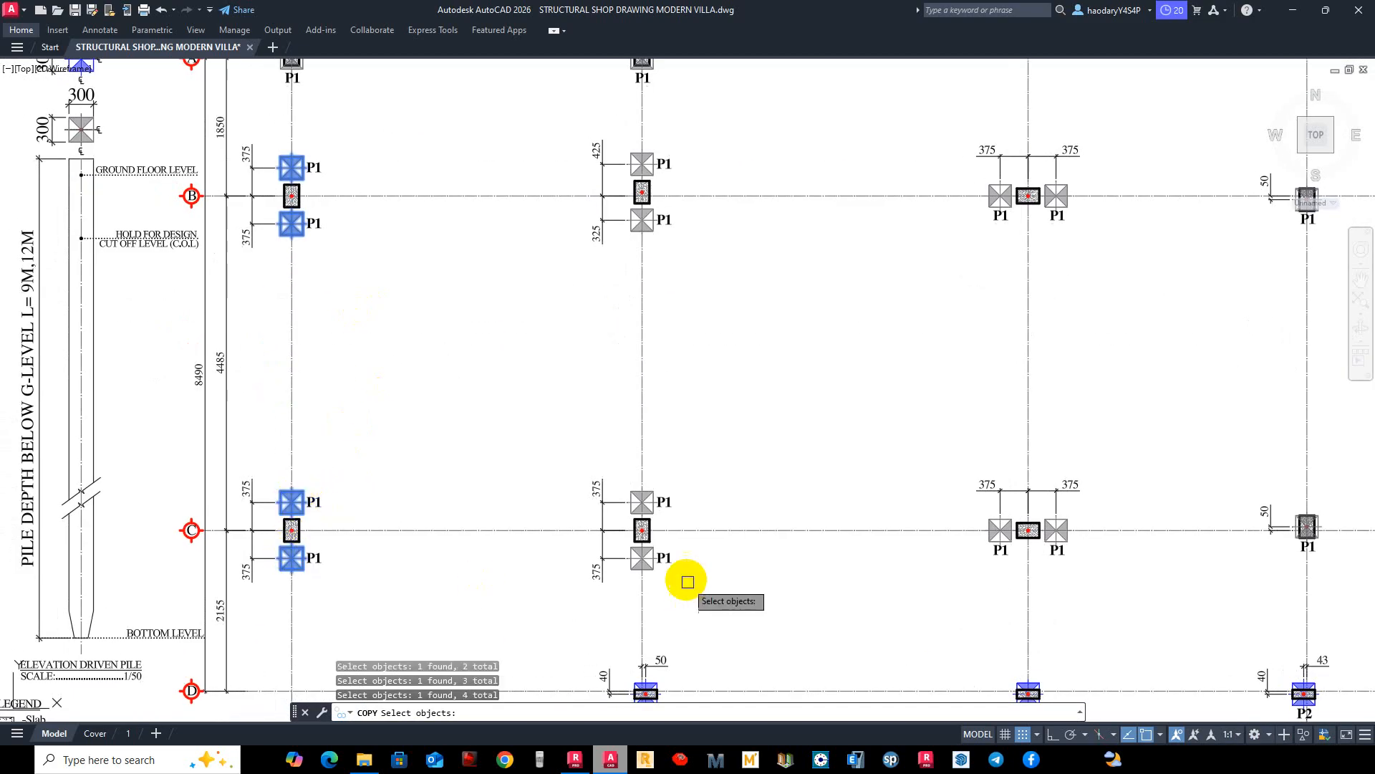
pyautogui.moveTo(641, 191); pyautogui.dragTo(641, 392, button='middle')
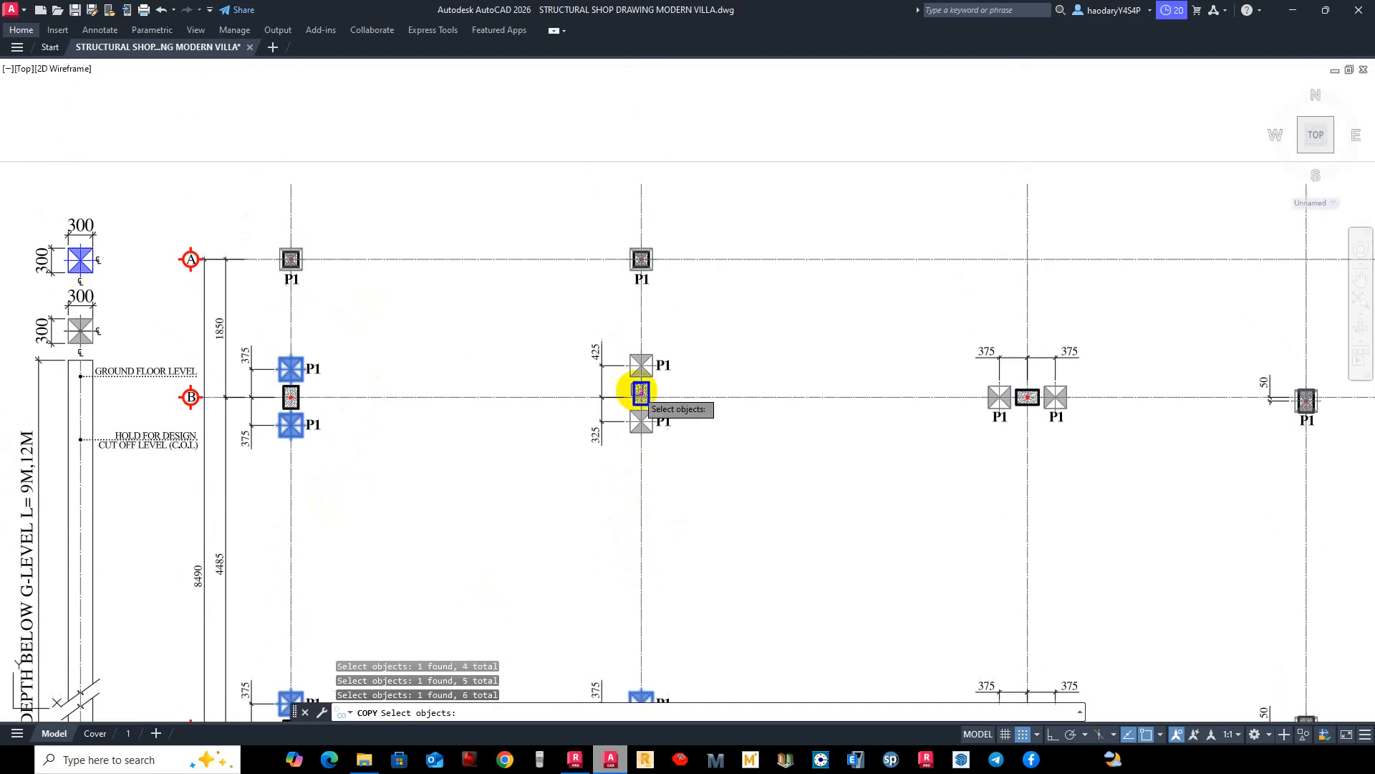
pyautogui.scroll(4, 665, 428)
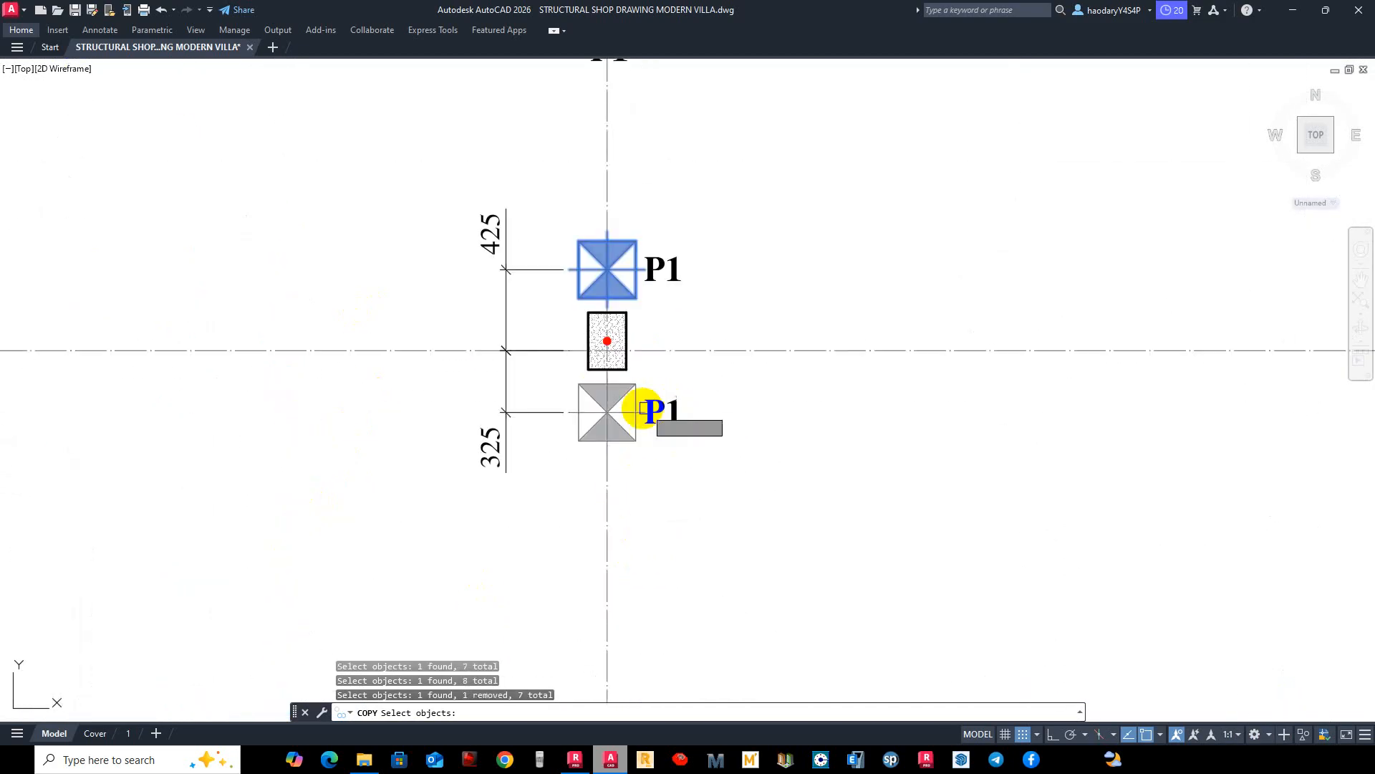
pyautogui.scroll(-5, 643, 408)
pyautogui.scroll(6, 466, 387)
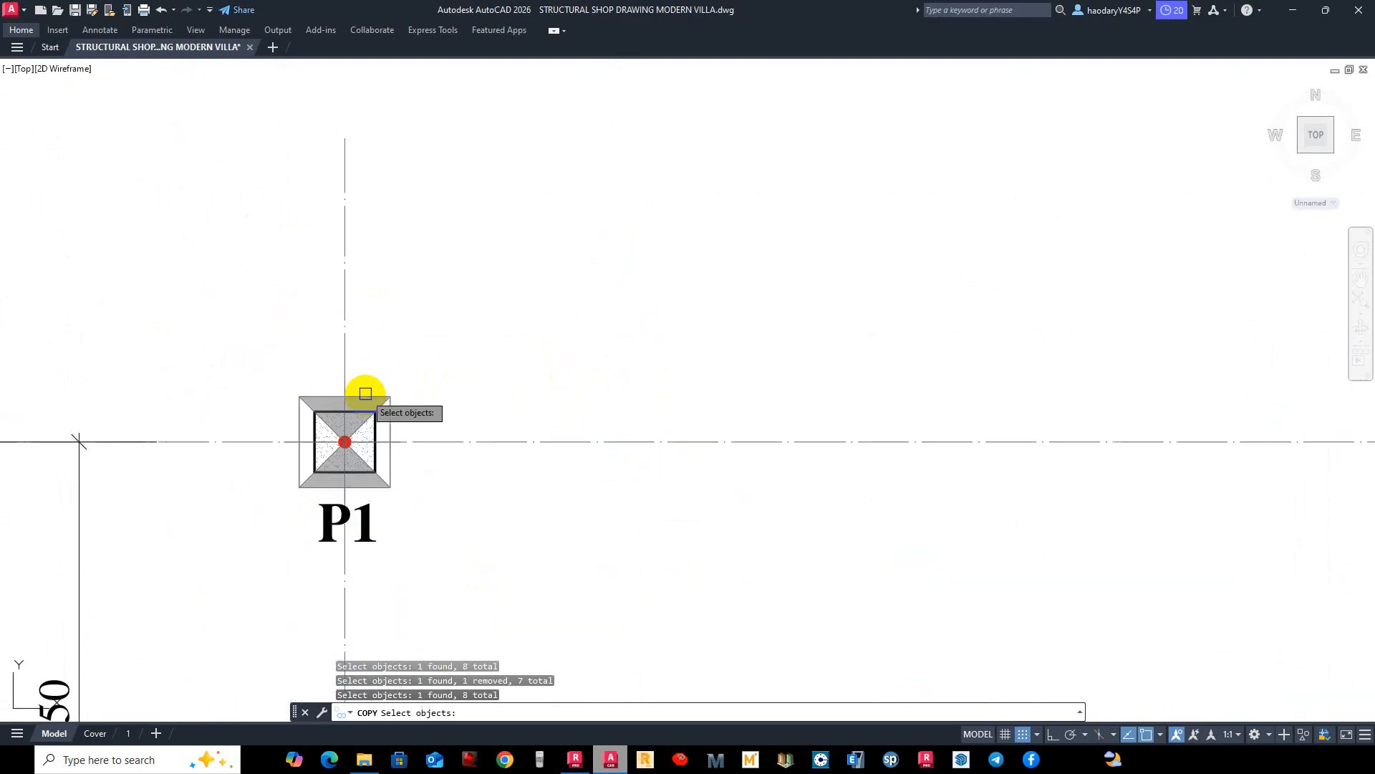
pyautogui.click(365, 394)
pyautogui.scroll(-7, 413, 394)
pyautogui.scroll(5, 673, 413)
pyautogui.scroll(-6, 530, 335)
pyautogui.moveTo(852, 371); pyautogui.dragTo(535, 371, button='middle')
pyautogui.scroll(4, 700, 406)
pyautogui.moveTo(370, 424); pyautogui.dragTo(712, 360, button='middle')
pyautogui.click(624, 396)
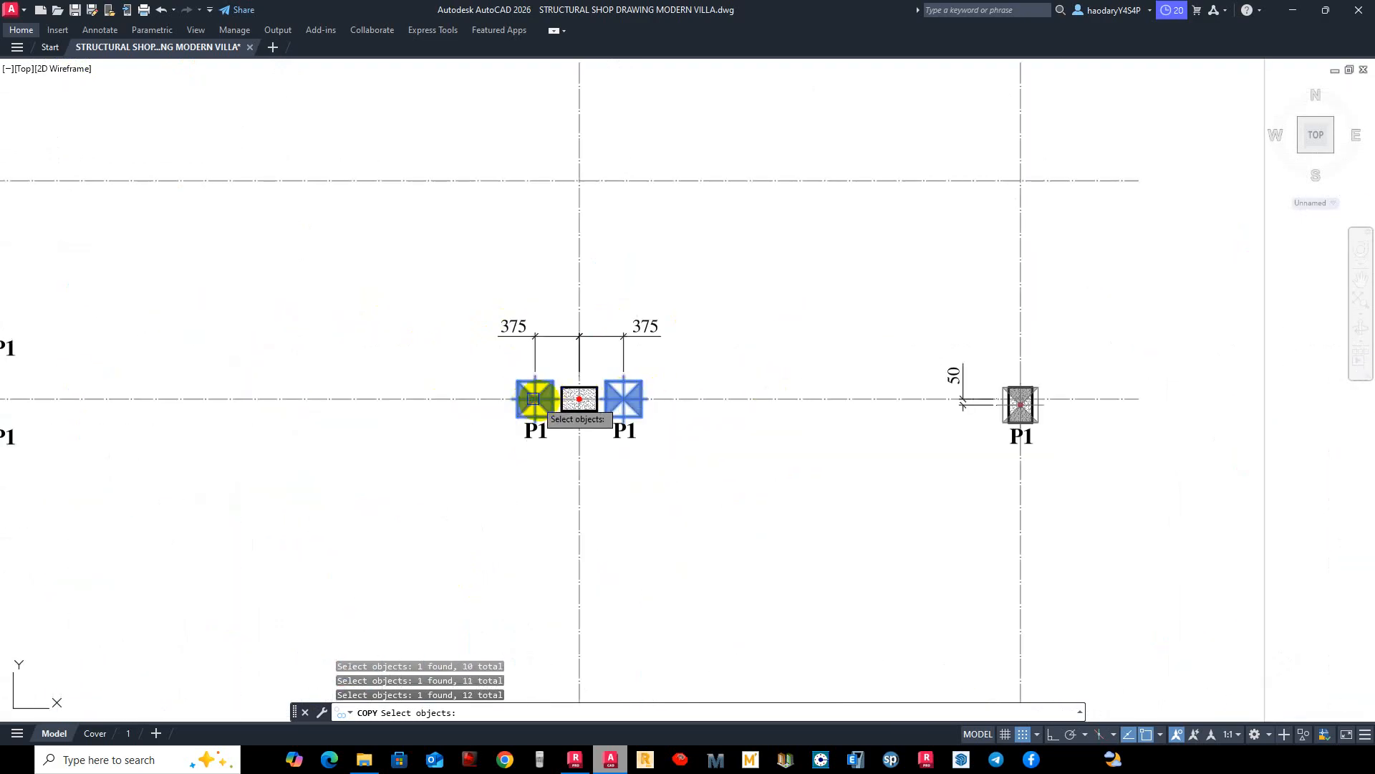
pyautogui.moveTo(1084, 473); pyautogui.dragTo(709, 313, button='middle')
pyautogui.scroll(3, 652, 242)
pyautogui.click(669, 239)
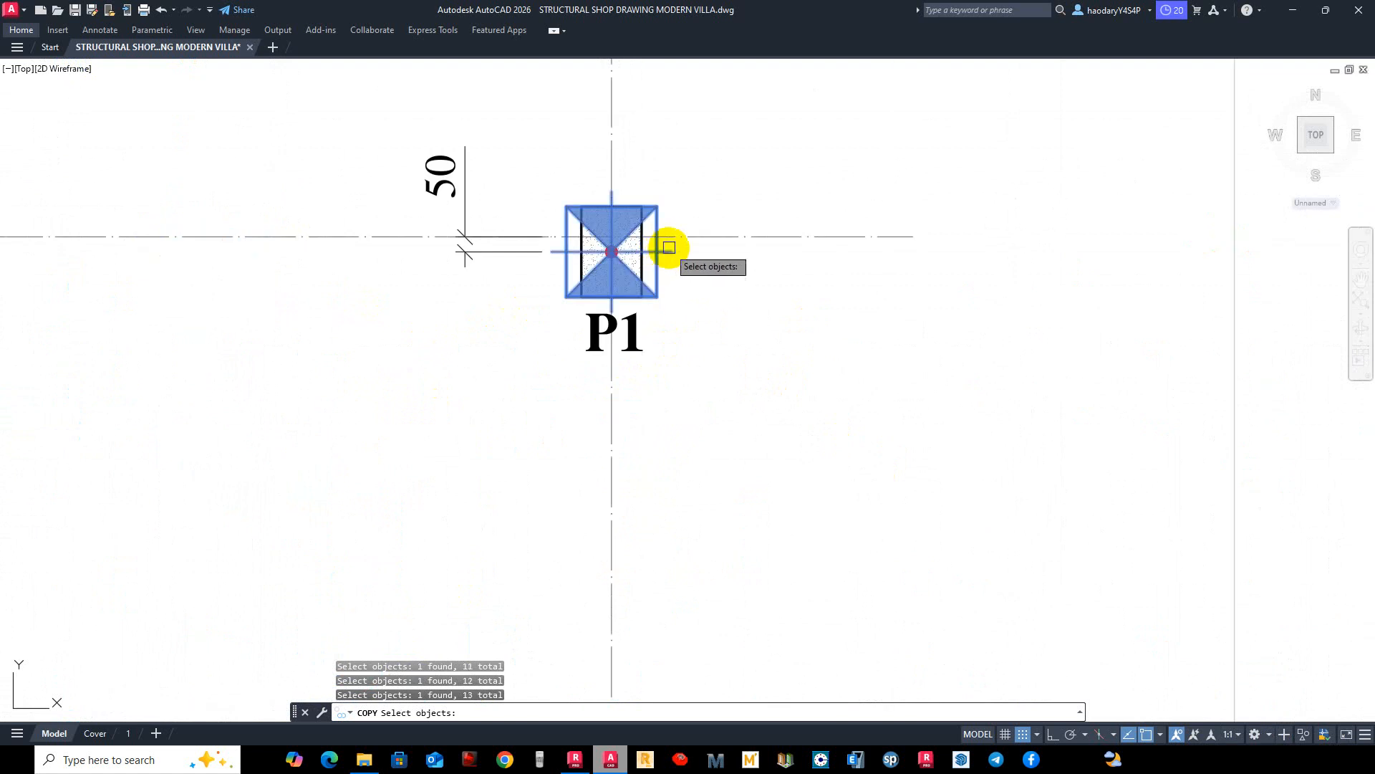
pyautogui.scroll(-6, 670, 270)
pyautogui.scroll(4, 674, 168)
pyautogui.moveTo(674, 168); pyautogui.dragTo(696, 333, button='middle')
pyautogui.scroll(3, 638, 252)
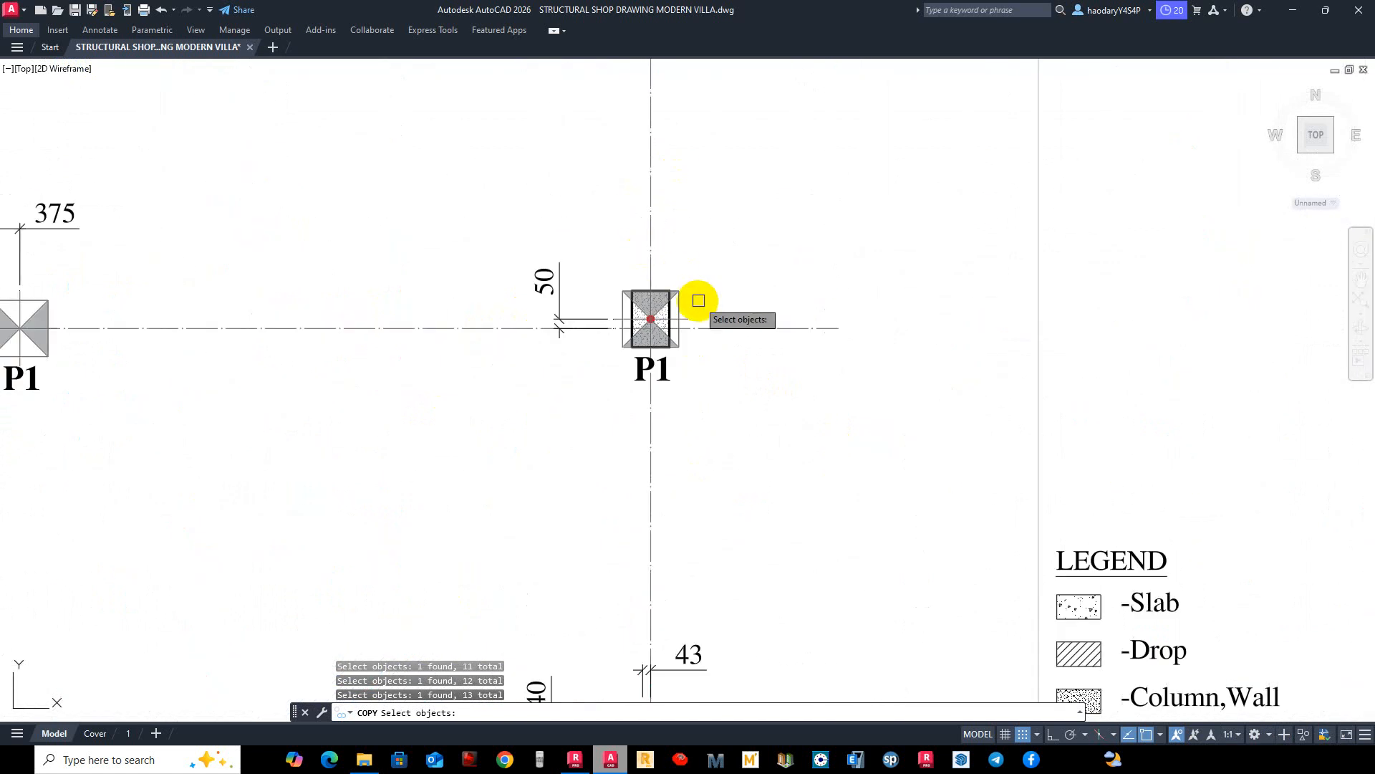
pyautogui.click(685, 277)
pyautogui.scroll(-4, 703, 380)
pyautogui.scroll(5, 691, 531)
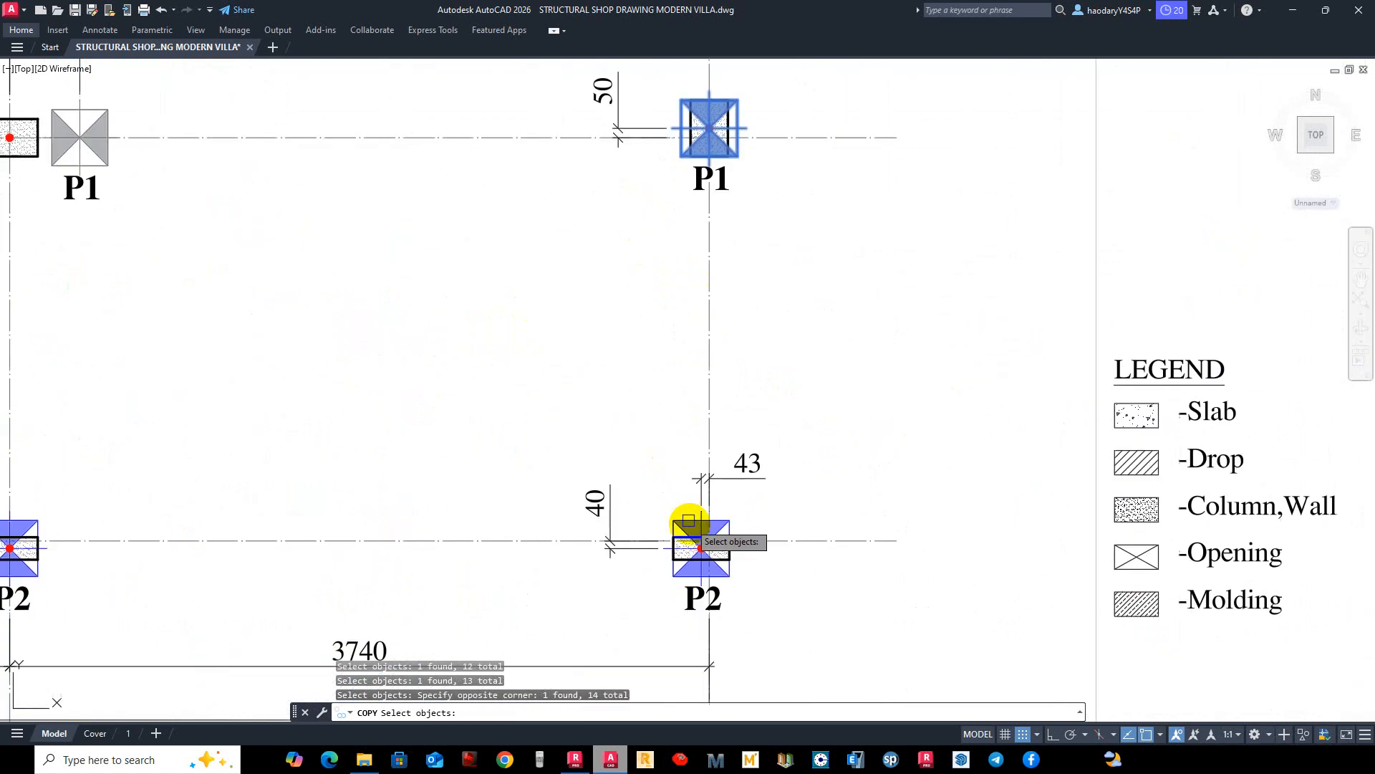
pyautogui.click(740, 519)
pyautogui.scroll(-6, 613, 478)
pyautogui.scroll(6, 893, 380)
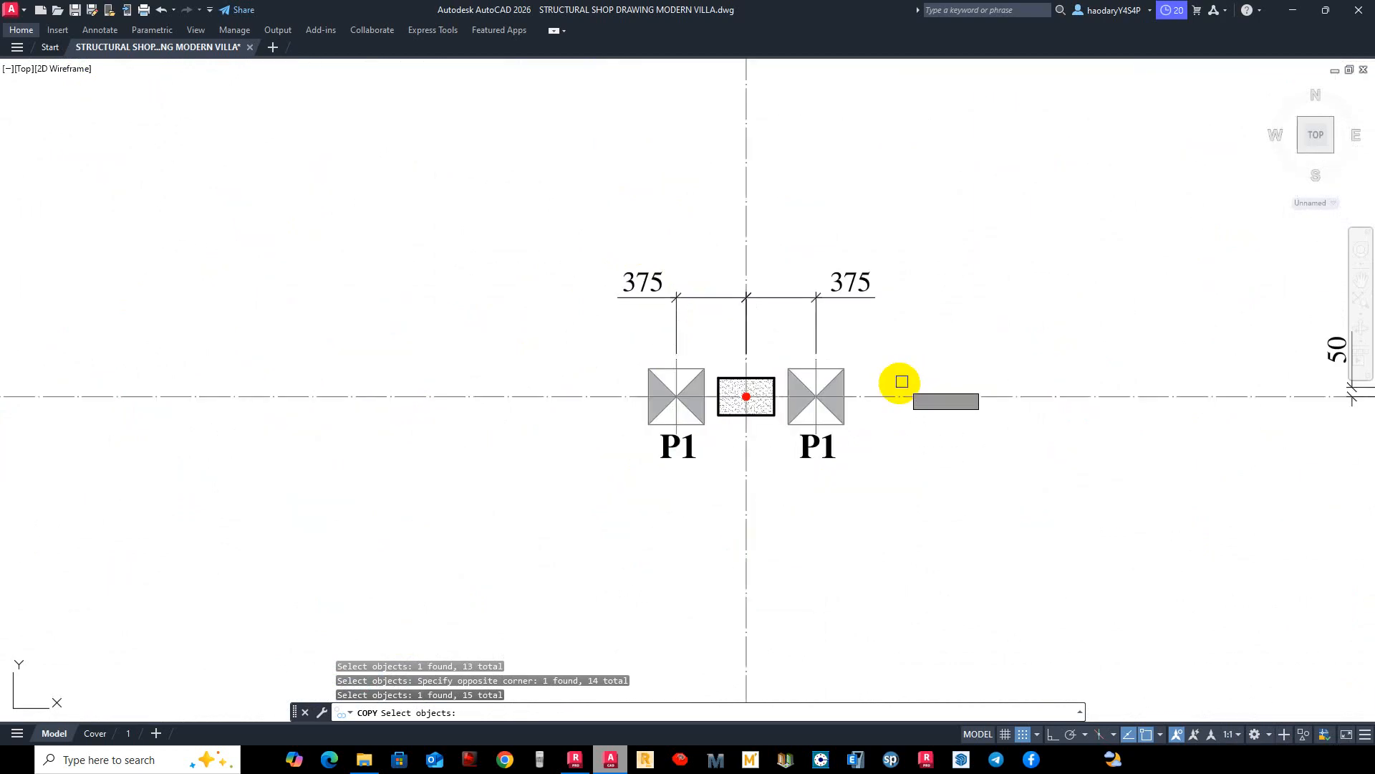
pyautogui.click(799, 384)
pyautogui.scroll(-5, 669, 376)
pyautogui.scroll(6, 755, 445)
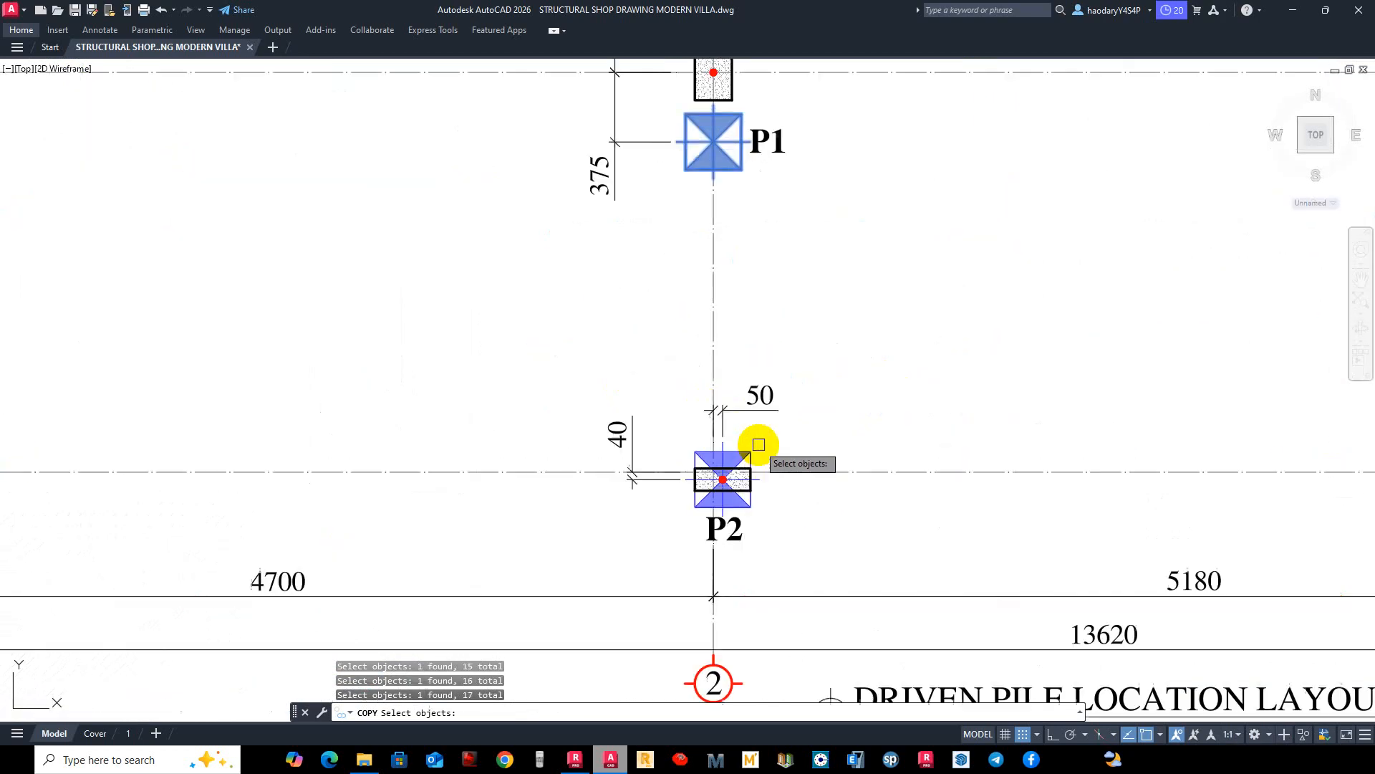
pyautogui.click(745, 459)
pyautogui.scroll(-3, 756, 451)
pyautogui.scroll(4, 866, 478)
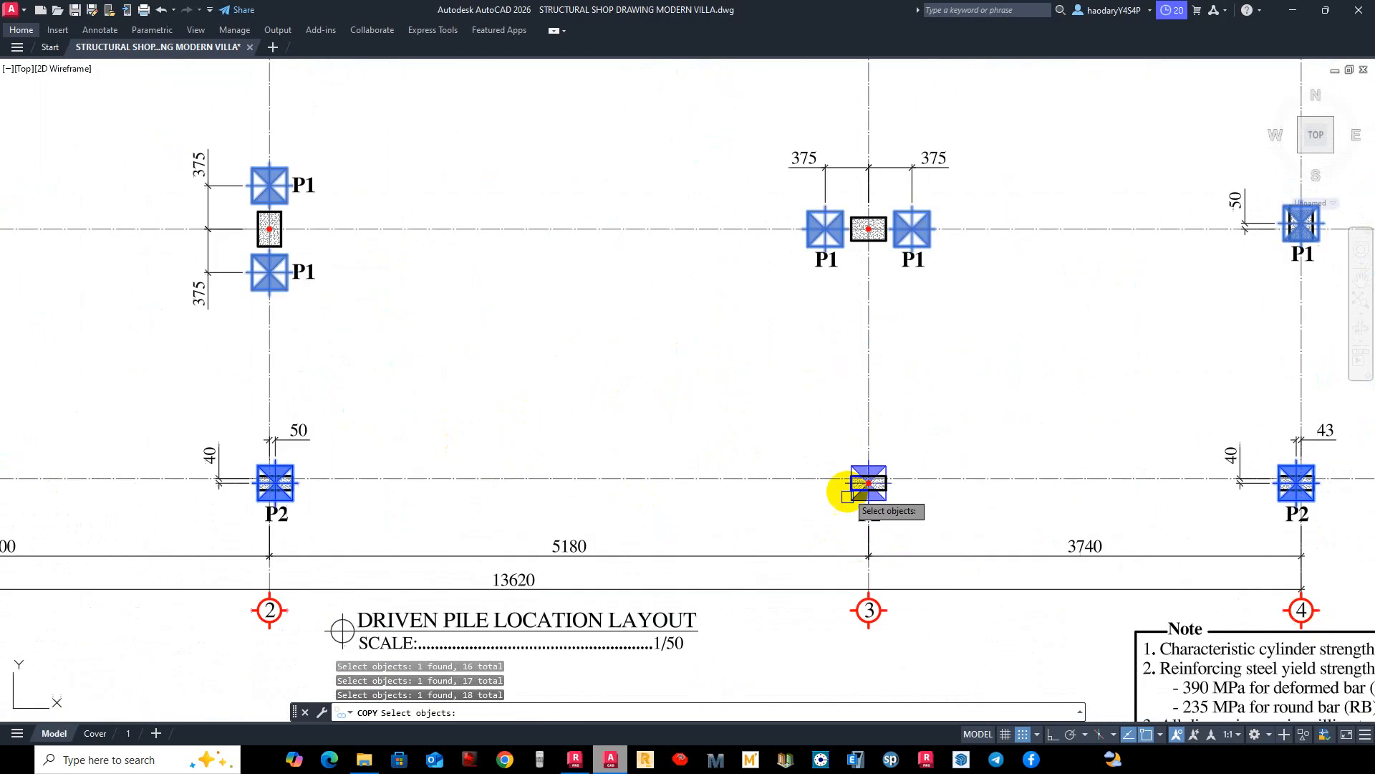
pyautogui.scroll(-3, 910, 432)
pyautogui.scroll(4, 762, 423)
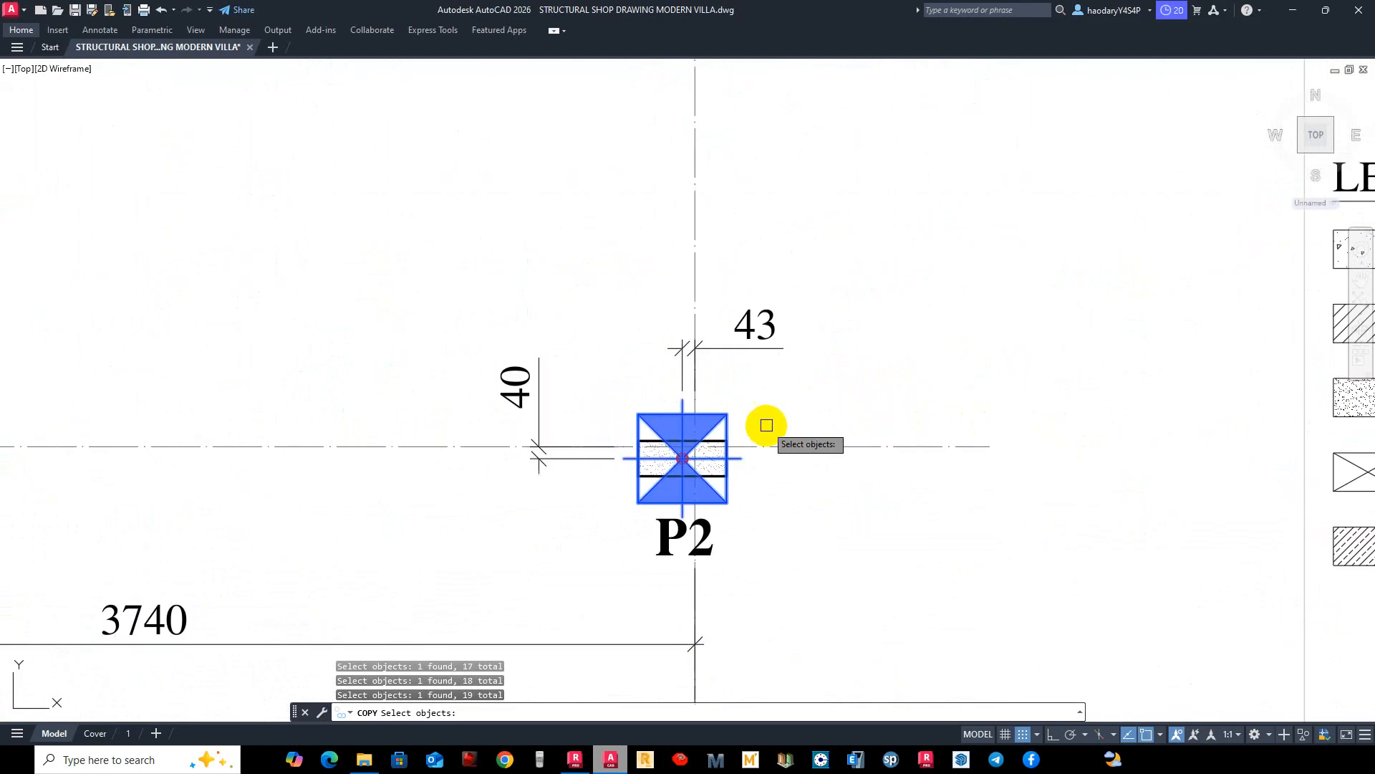
pyautogui.scroll(-8, 752, 405)
pyautogui.scroll(10, 645, 301)
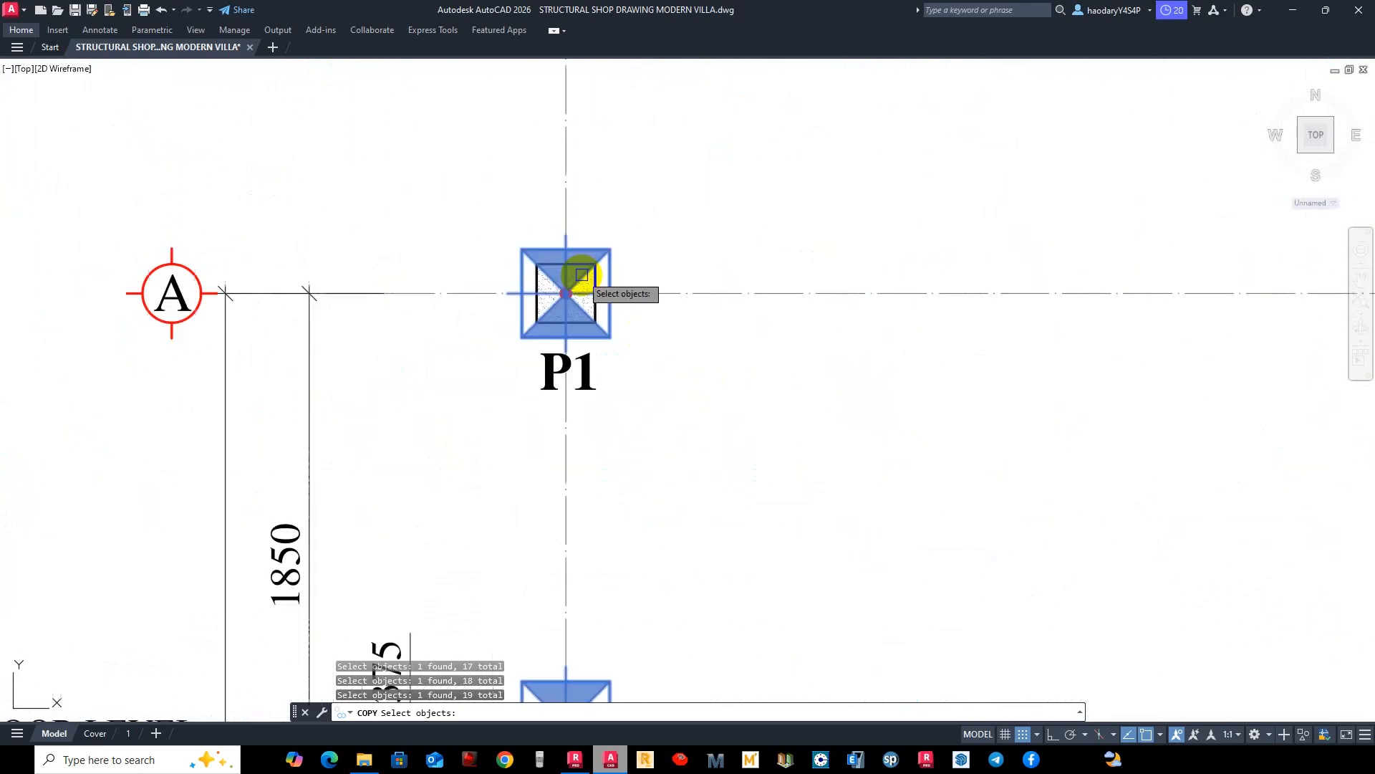
pyautogui.scroll(-7, 1044, 359)
pyautogui.press('Return')
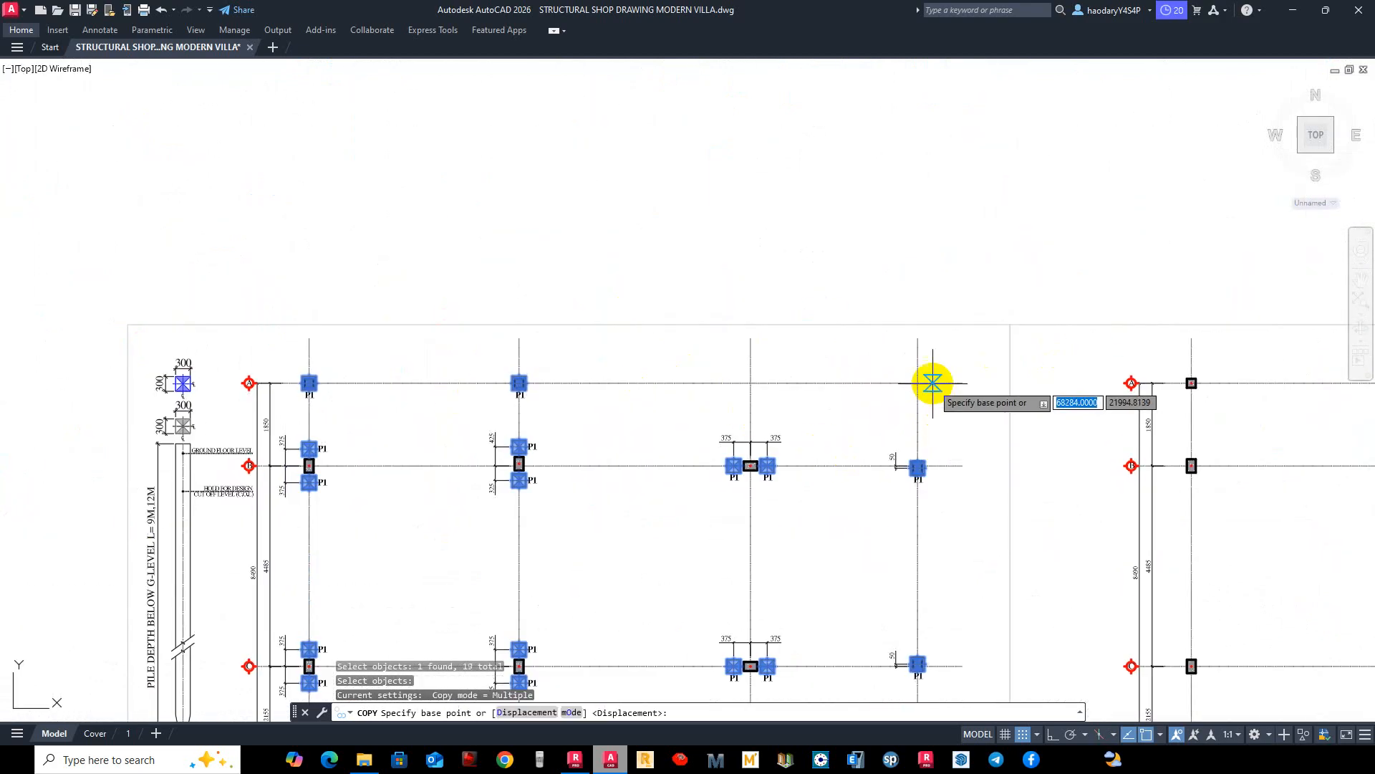
pyautogui.click(918, 382)
pyautogui.moveTo(1194, 400); pyautogui.dragTo(444, 324, button='middle')
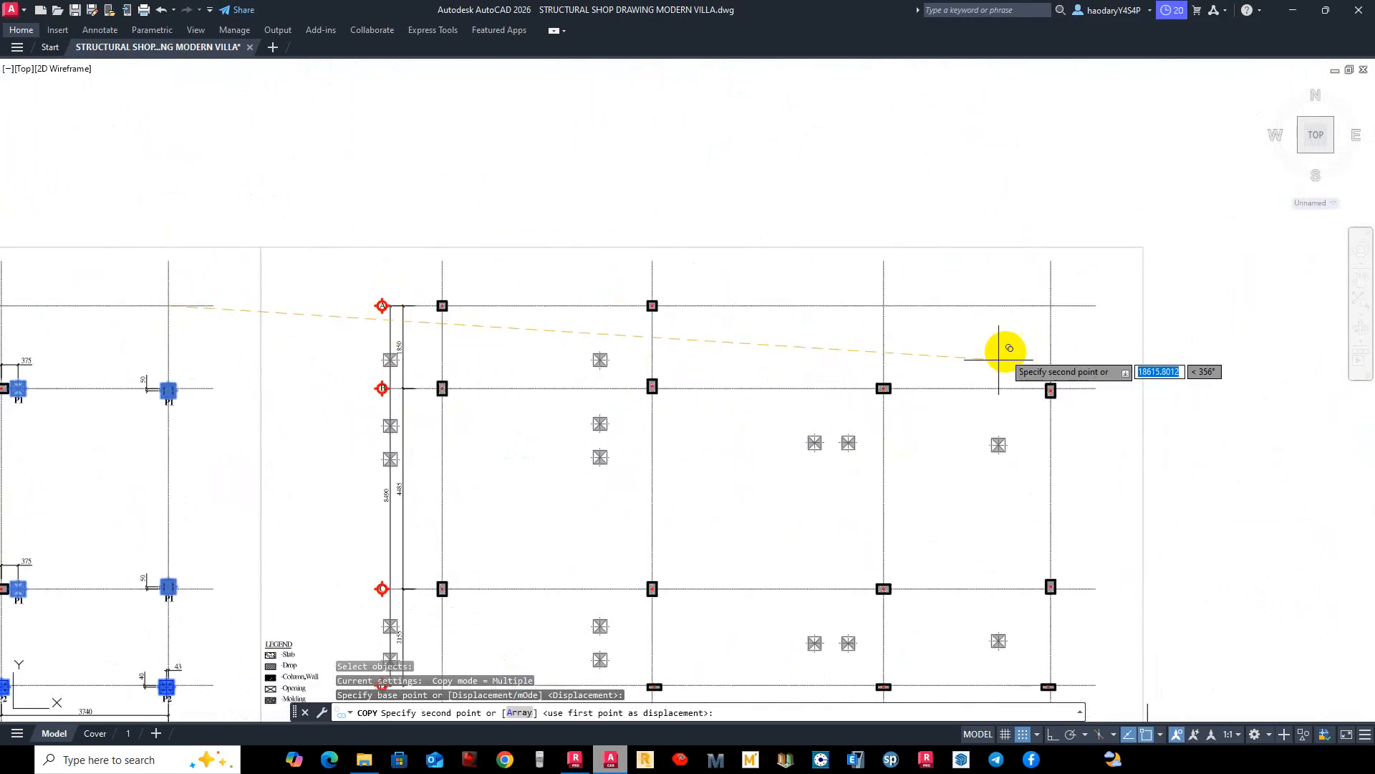
pyautogui.click(1051, 306)
pyautogui.press('Escape')
# Change the G-Floor Column layout's title to PILE CAP LOCATION LAYOUT and shorten the dotted scale line to match its width.
pyautogui.scroll(6, 709, 341)
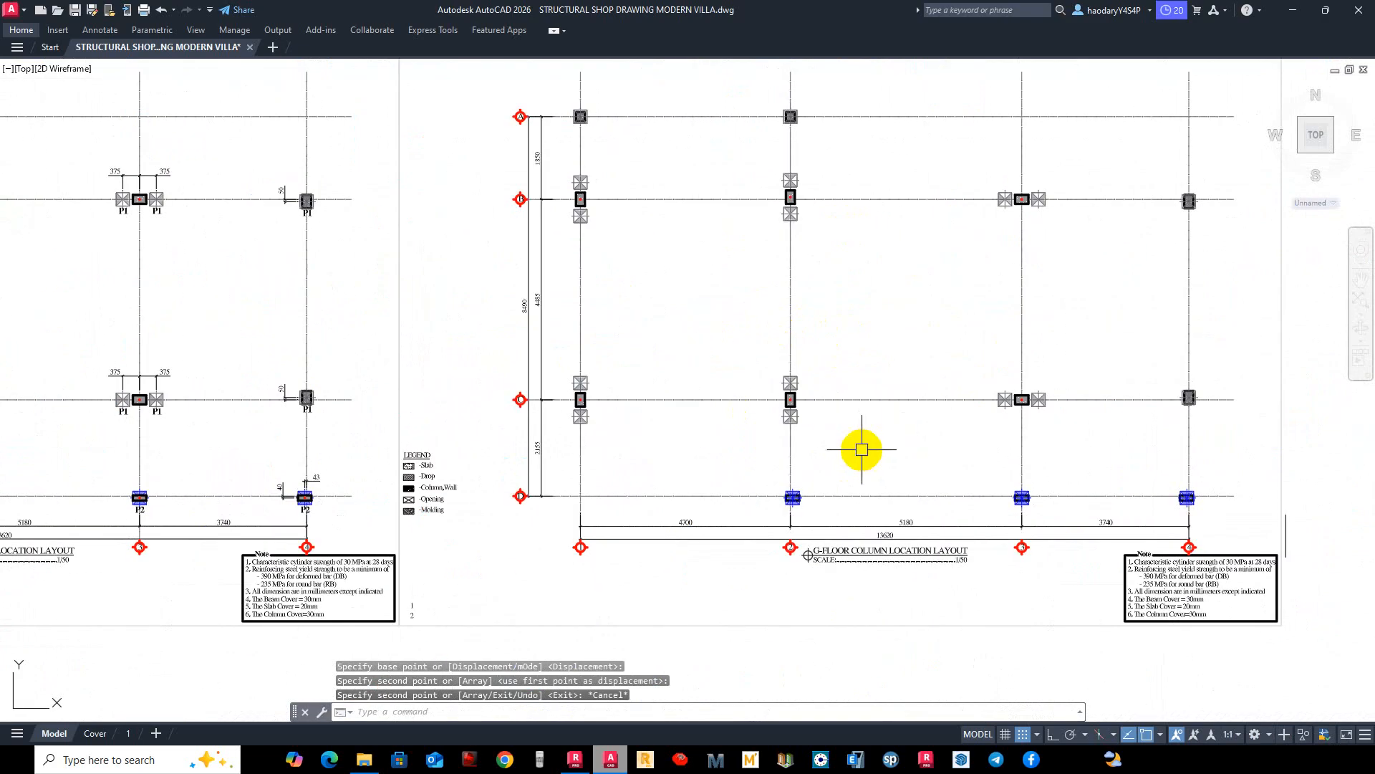
pyautogui.scroll(-6, 894, 552)
pyautogui.scroll(7, 752, 491)
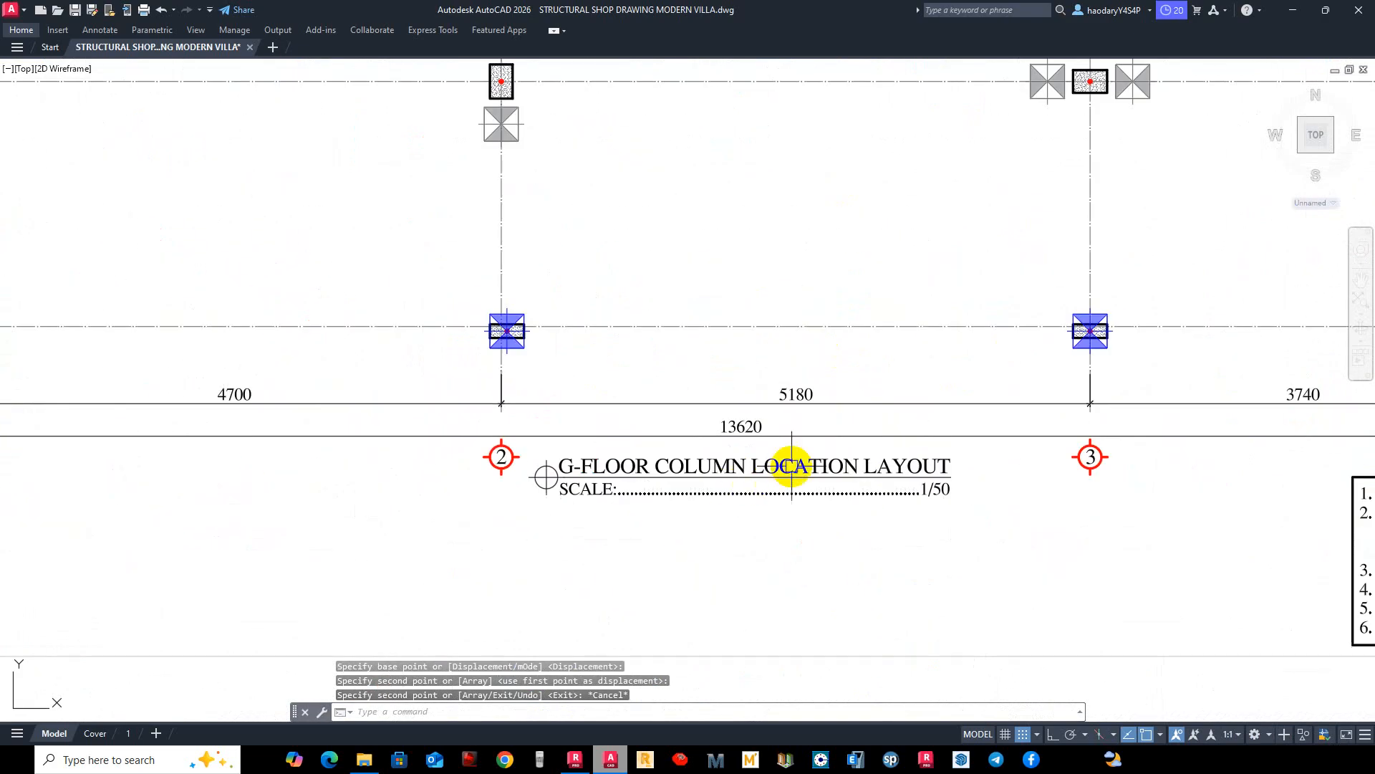
pyautogui.click(841, 465)
pyautogui.doubleClick(993, 481)
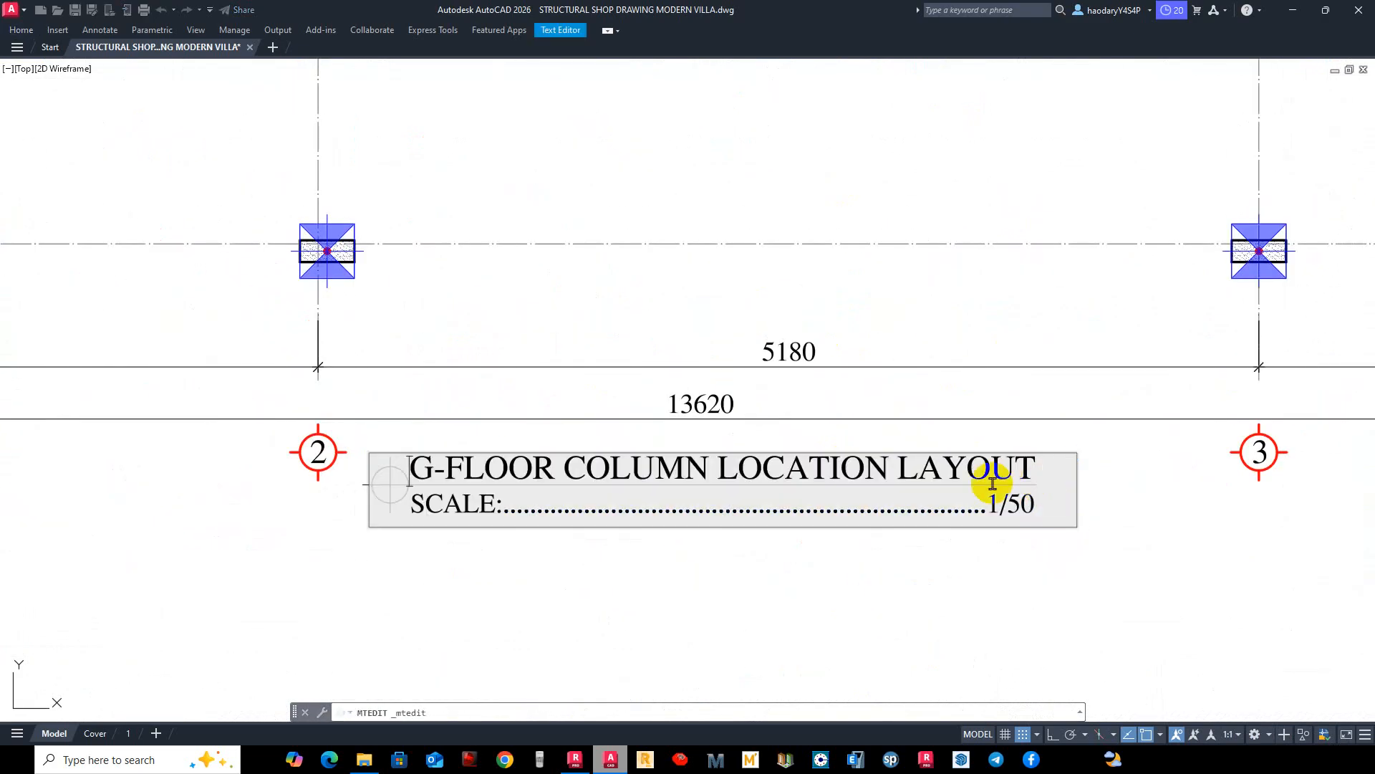
pyautogui.press('BackSpace')
pyautogui.press('BackSpace')
pyautogui.press('BackSpace')
pyautogui.press('BackSpace')
pyautogui.press('BackSpace')
pyautogui.press('BackSpace')
pyautogui.press('BackSpace')
pyautogui.press('BackSpace')
pyautogui.press('BackSpace')
pyautogui.press('BackSpace')
pyautogui.press('BackSpace')
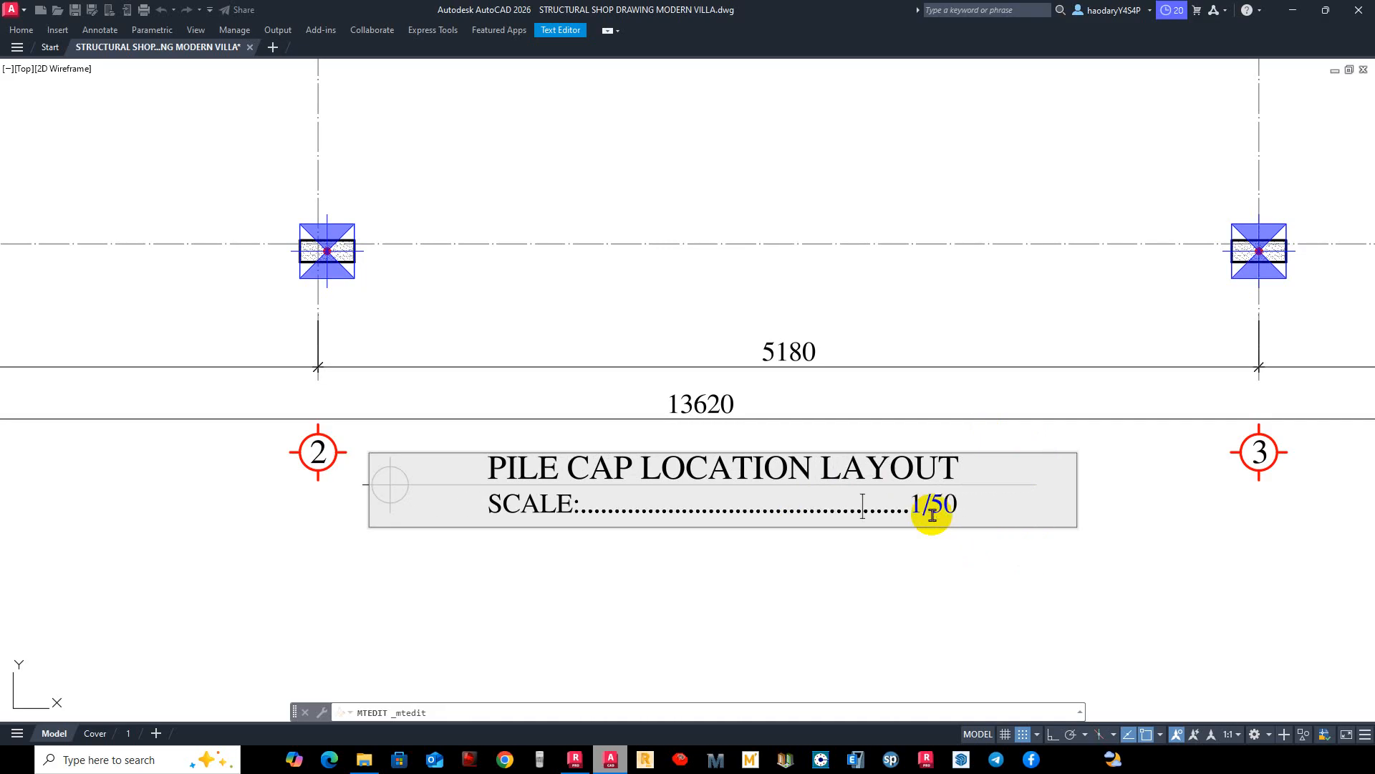
pyautogui.click(893, 626)
# Move the pile cap title text horizontally toward its title circle with Ortho on.
pyautogui.moveTo(775, 571); pyautogui.dragTo(862, 491, button='middle')
pyautogui.write('m')
pyautogui.press('Return')
pyautogui.click(648, 432)
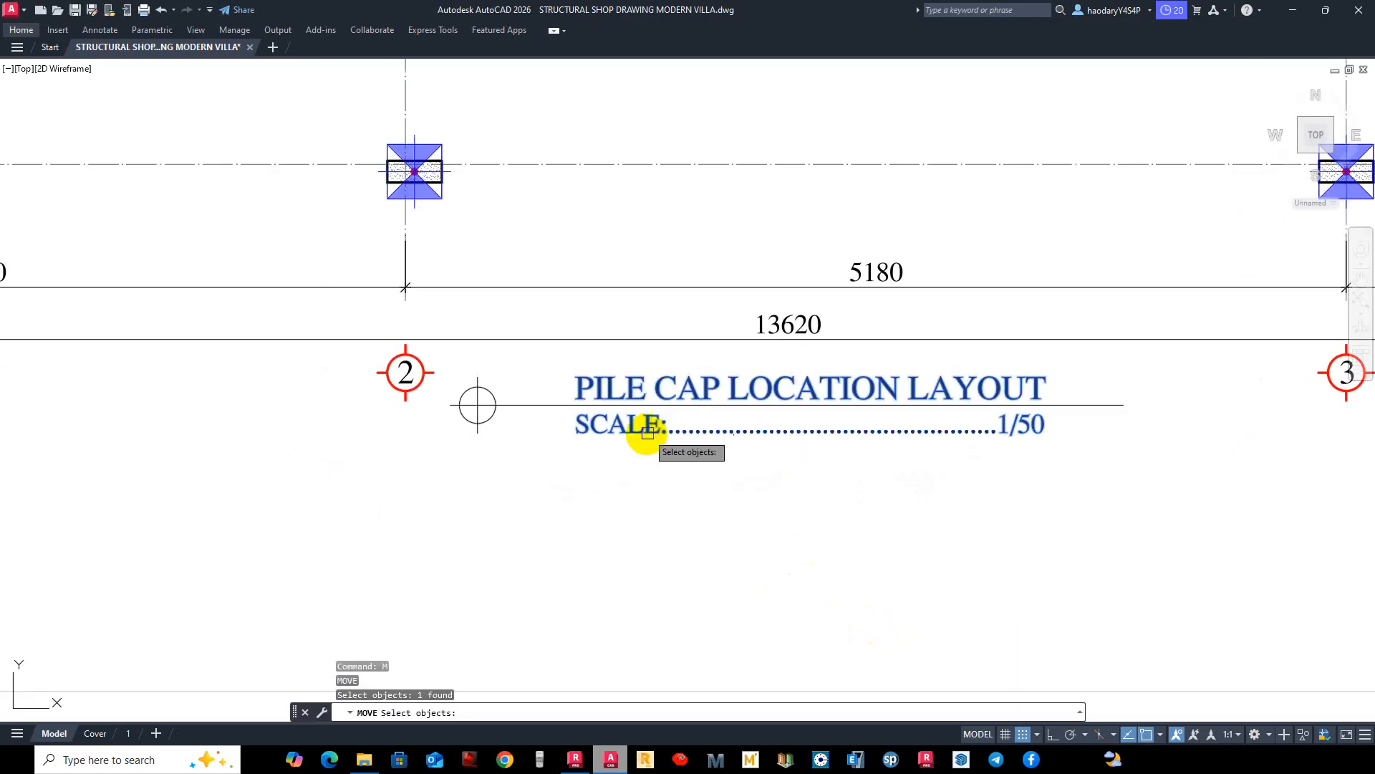
pyautogui.press('Return')
pyautogui.click(712, 514)
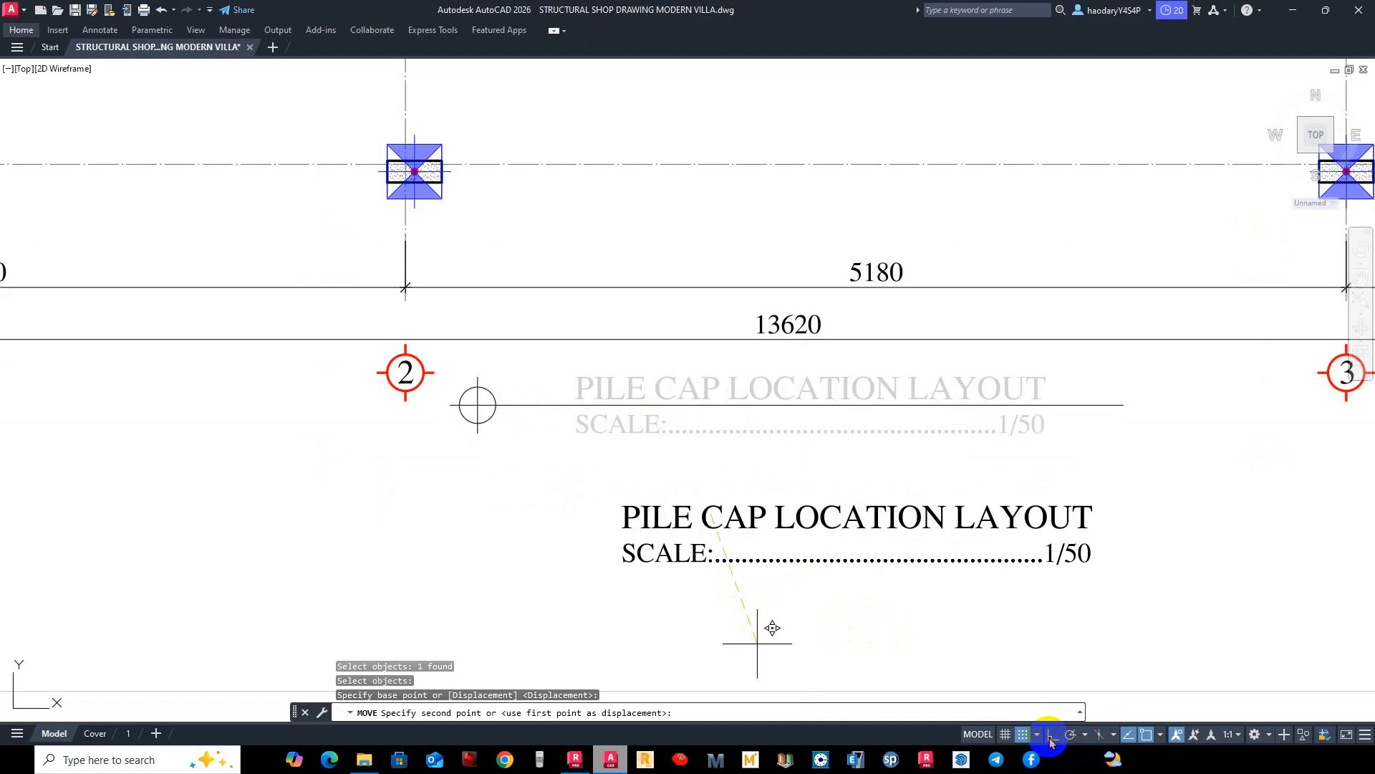
pyautogui.click(1050, 736)
pyautogui.click(637, 505)
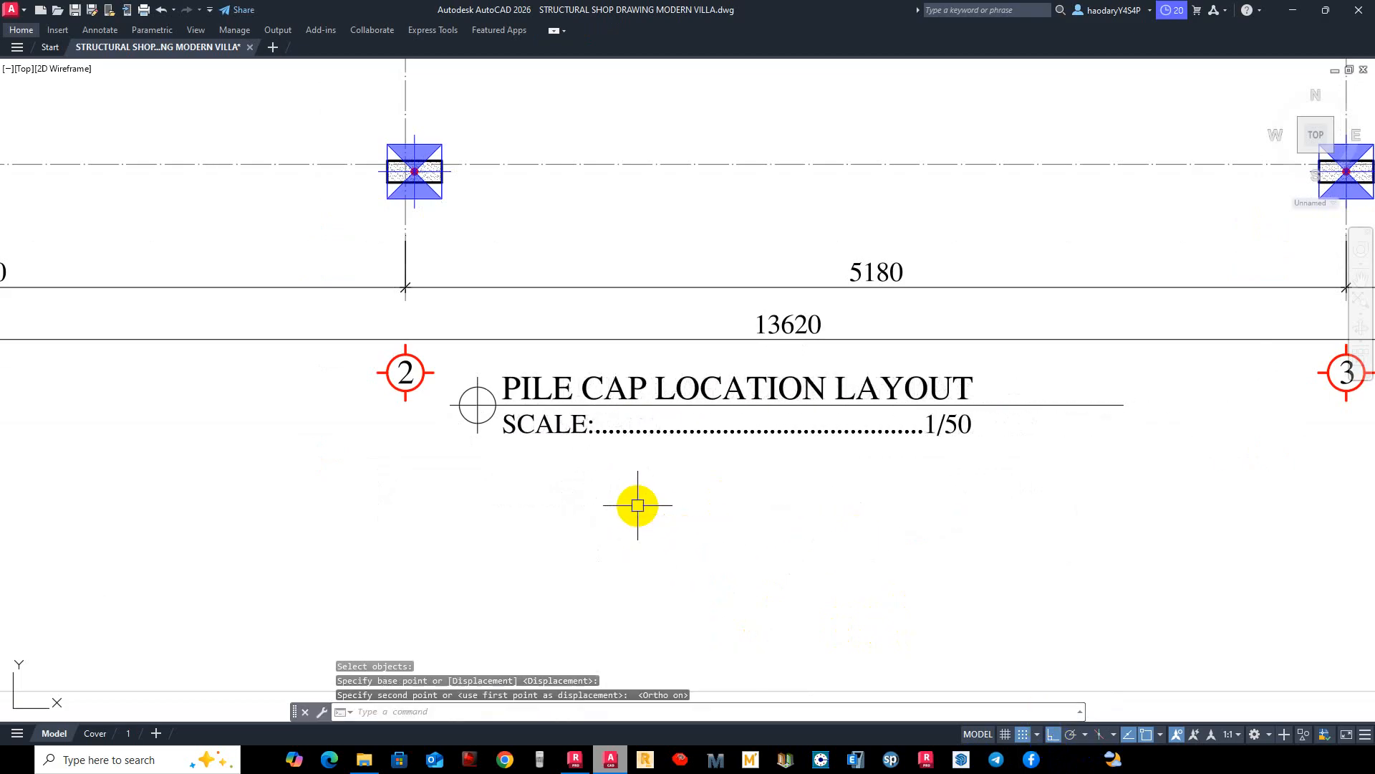
# Nudge the title text slightly closer to the title circle, keeping it level with the underline.
pyautogui.write('m')
pyautogui.press('Return')
pyautogui.click(609, 454)
pyautogui.click(546, 419)
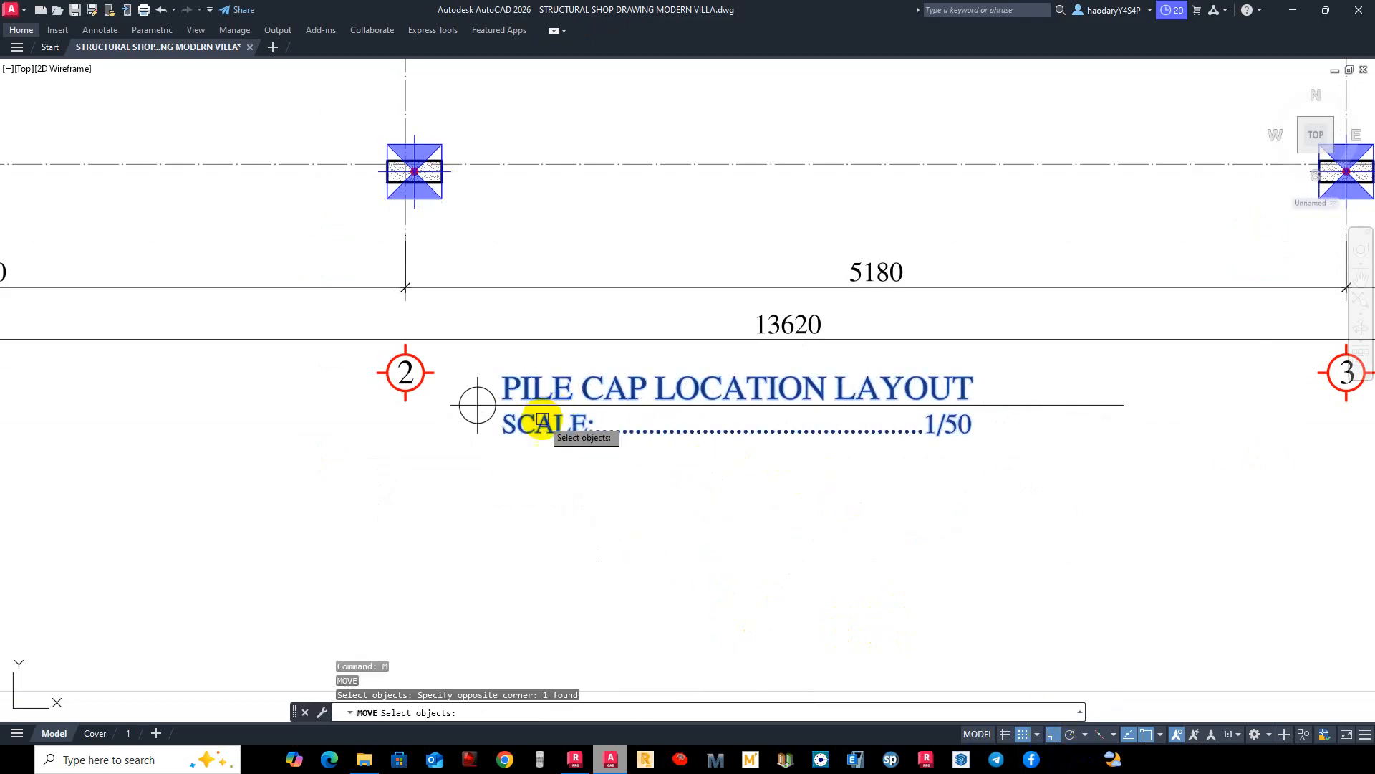
pyautogui.press('Return')
pyautogui.scroll(4, 548, 418)
pyautogui.click(607, 563)
pyautogui.click(594, 562)
pyautogui.scroll(-8, 690, 531)
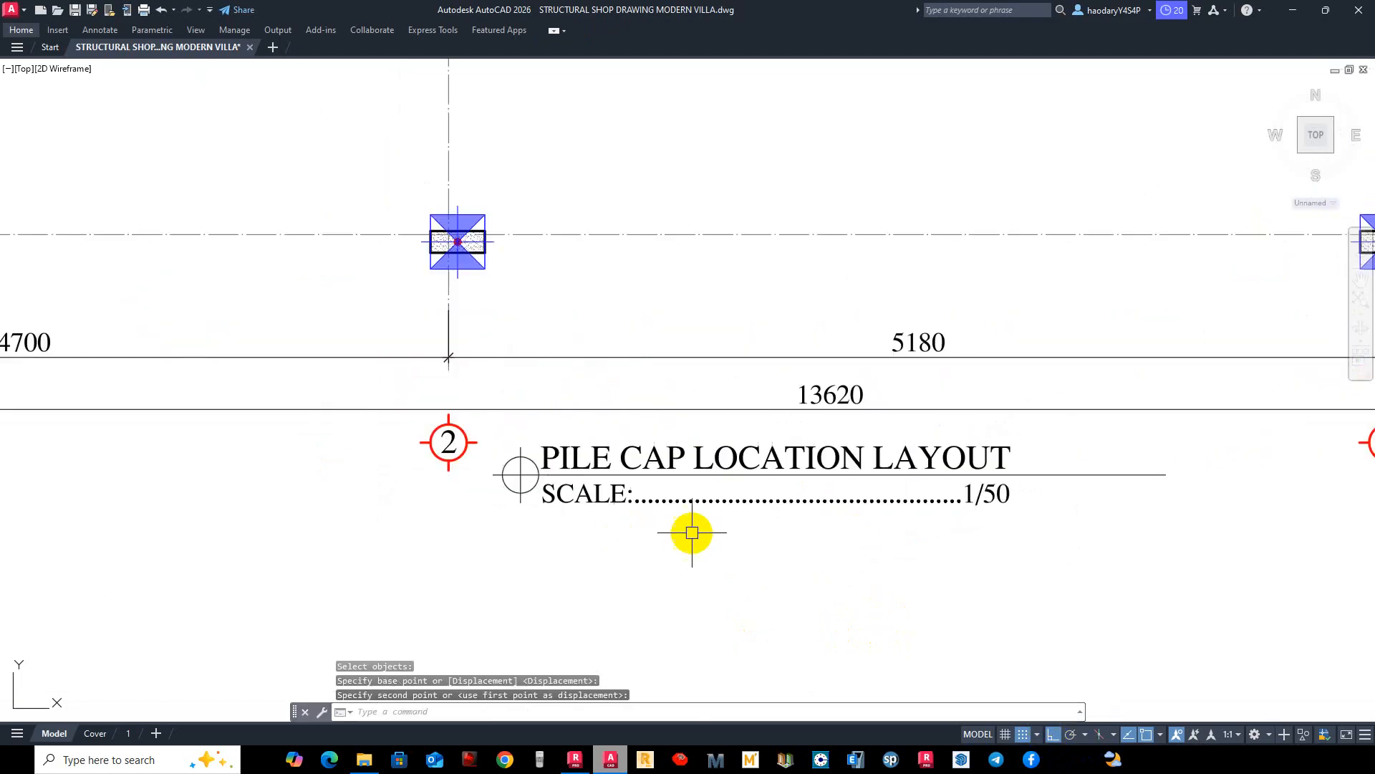
# Draw a vertical construction line just past the end of the PILE CAP LOCATION LAYOUT title text.
pyautogui.write('xl')
pyautogui.press('Return')
pyautogui.write('v')
pyautogui.press('Return')
pyautogui.scroll(4, 645, 512)
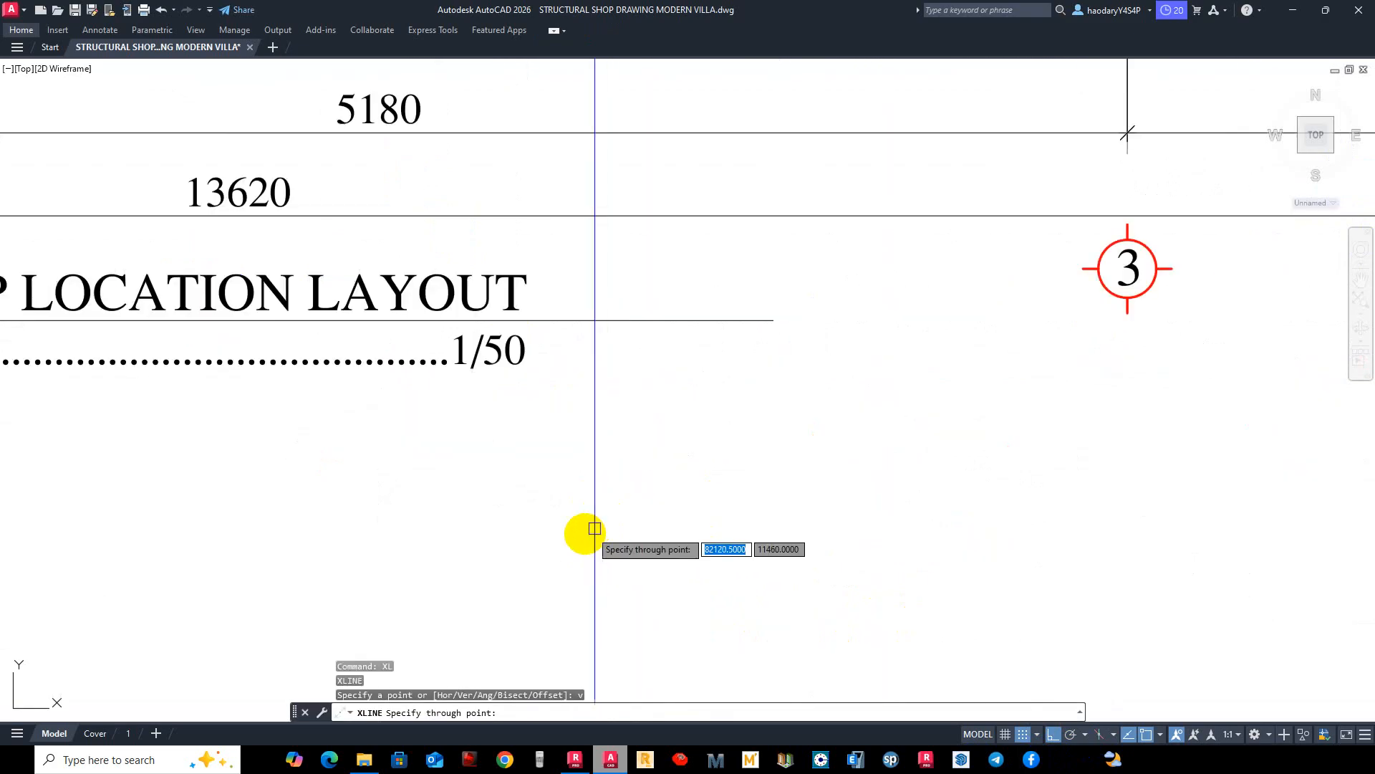
pyautogui.click(535, 543)
pyautogui.press('Escape')
# Trim the excess title underline beyond the construction line, then erase the construction line.
pyautogui.click(581, 521)
pyautogui.click(495, 508)
pyautogui.write('tr')
pyautogui.press('Return')
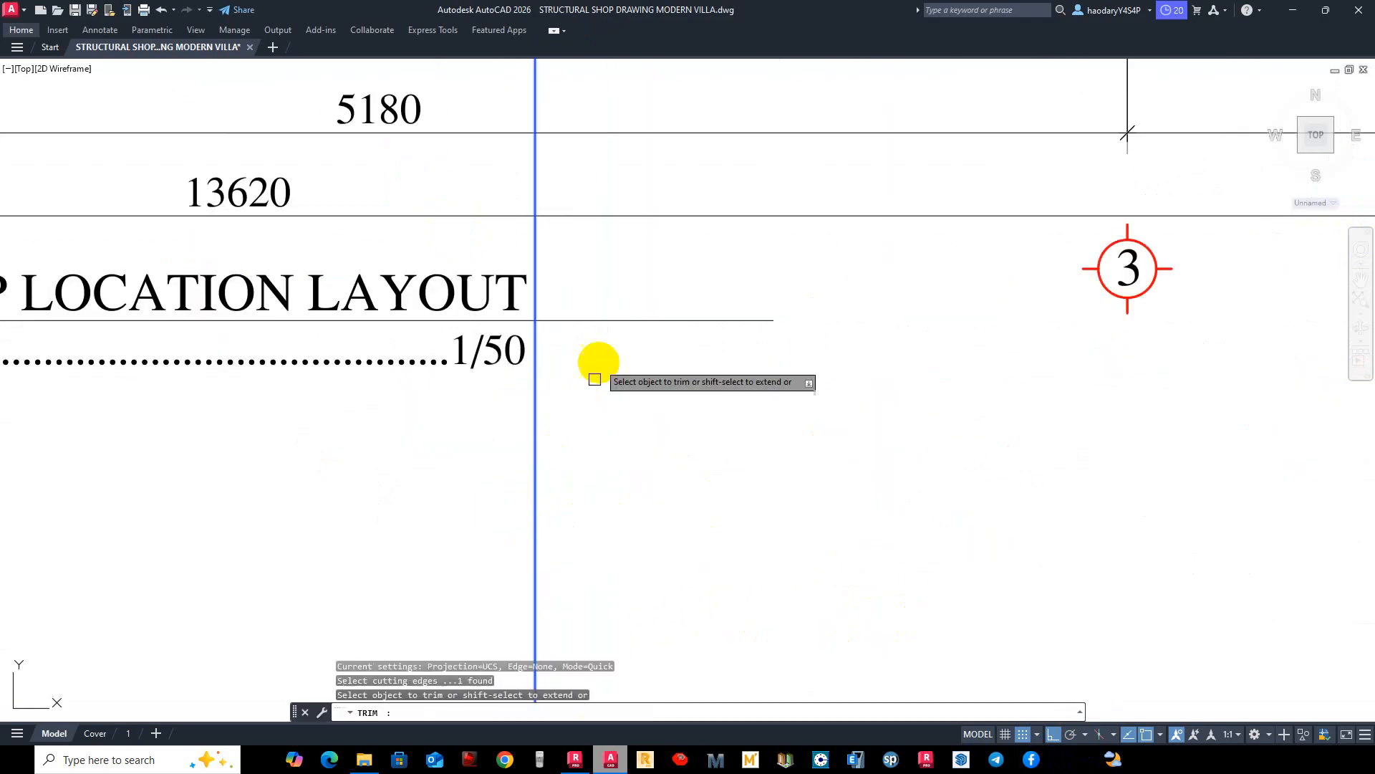
pyautogui.click(606, 321)
pyautogui.press('Return')
pyautogui.press('Escape')
pyautogui.scroll(-6, 617, 316)
pyautogui.write('e')
pyautogui.press('Return')
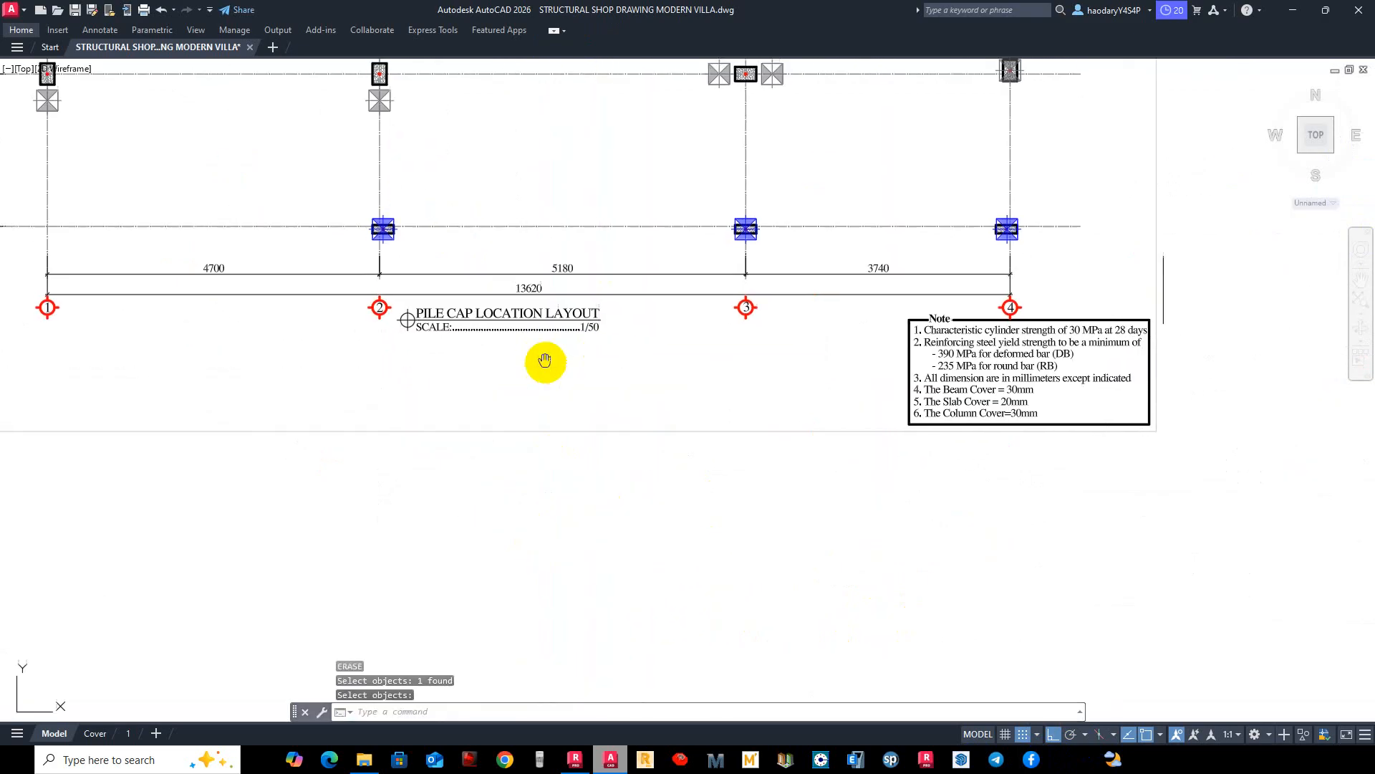
# Move the whole pile cap title, with its circle, underline and scale line, slightly right below the plan.
pyautogui.write('m')
pyautogui.press('Return')
pyautogui.scroll(4, 509, 364)
pyautogui.click(539, 385)
pyautogui.click(446, 291)
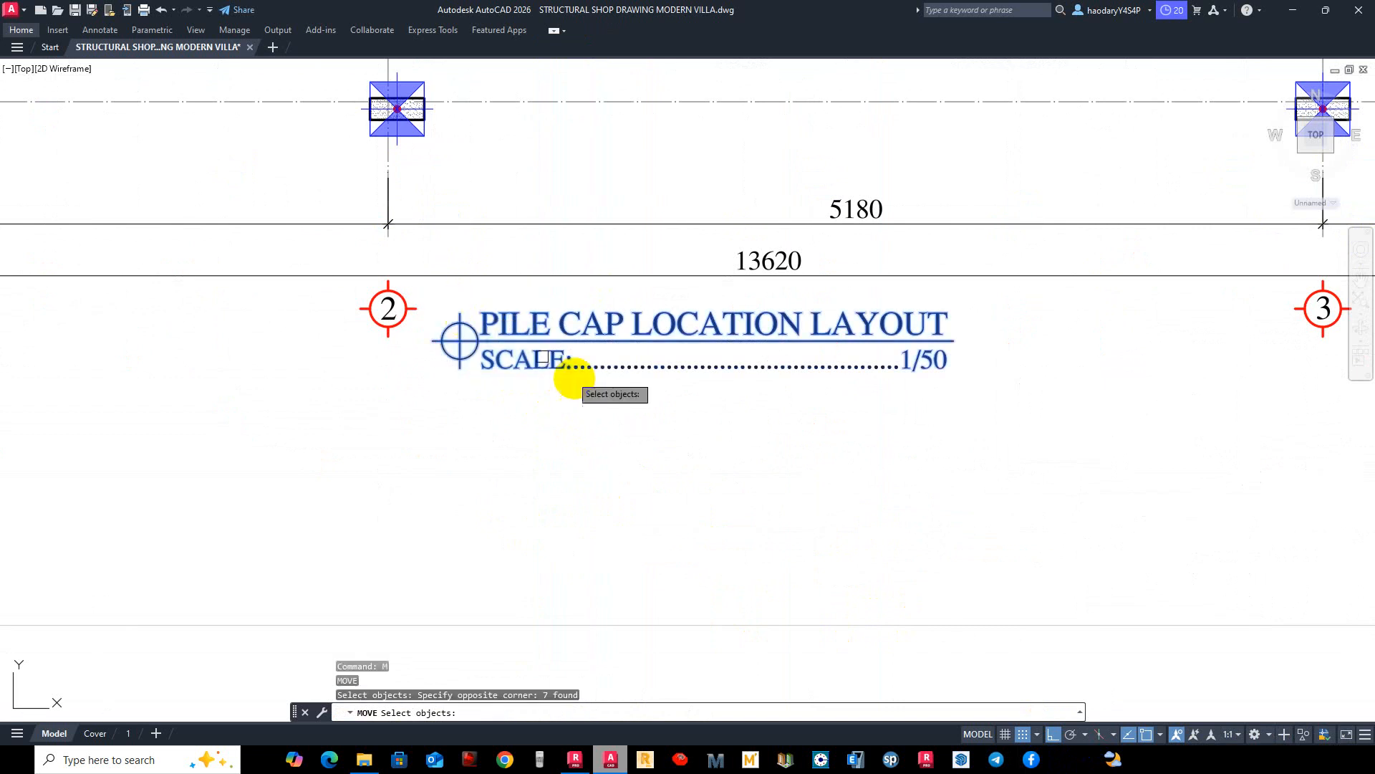
pyautogui.press('Return')
pyautogui.click(734, 466)
pyautogui.click(793, 470)
pyautogui.scroll(-5, 788, 403)
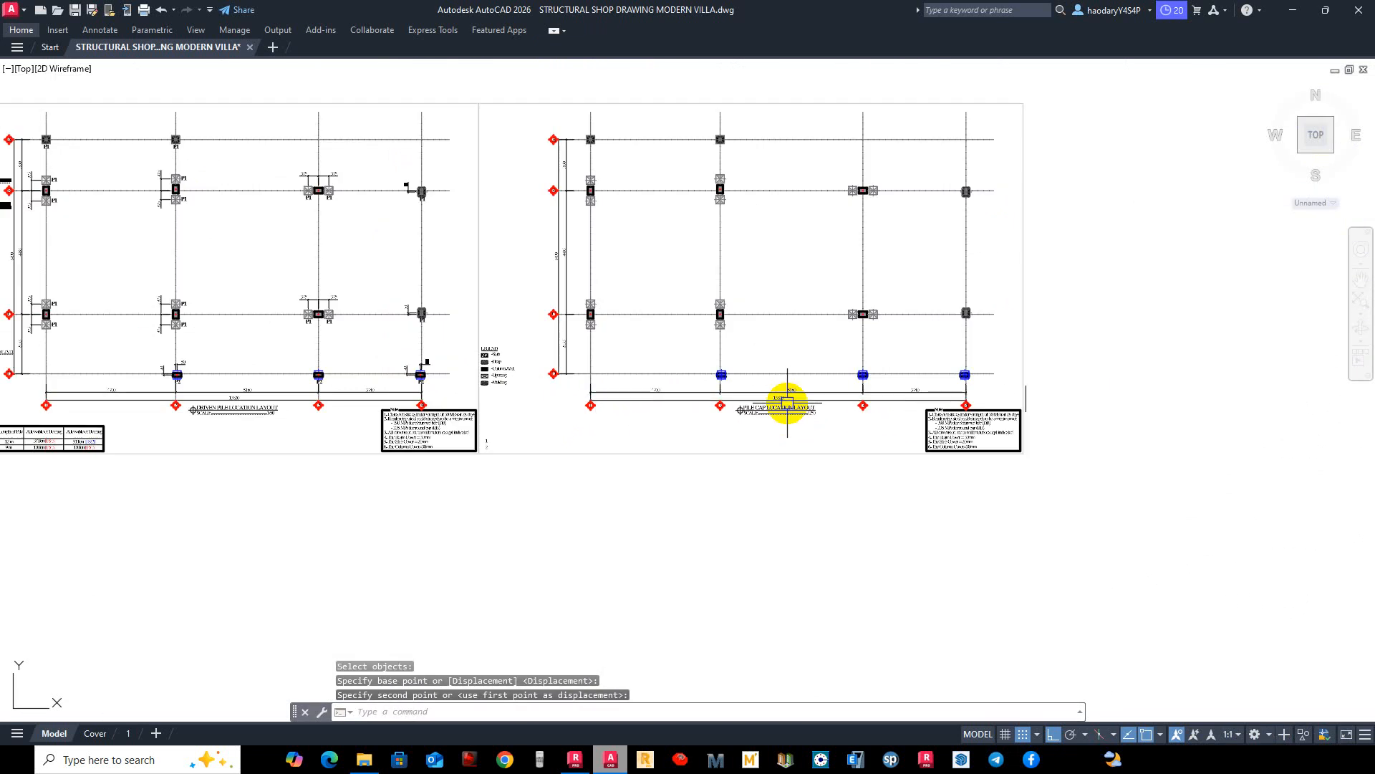
# Examine the piles and columns along gridlines A and B of the pile cap location layout.
pyautogui.scroll(3, 788, 403)
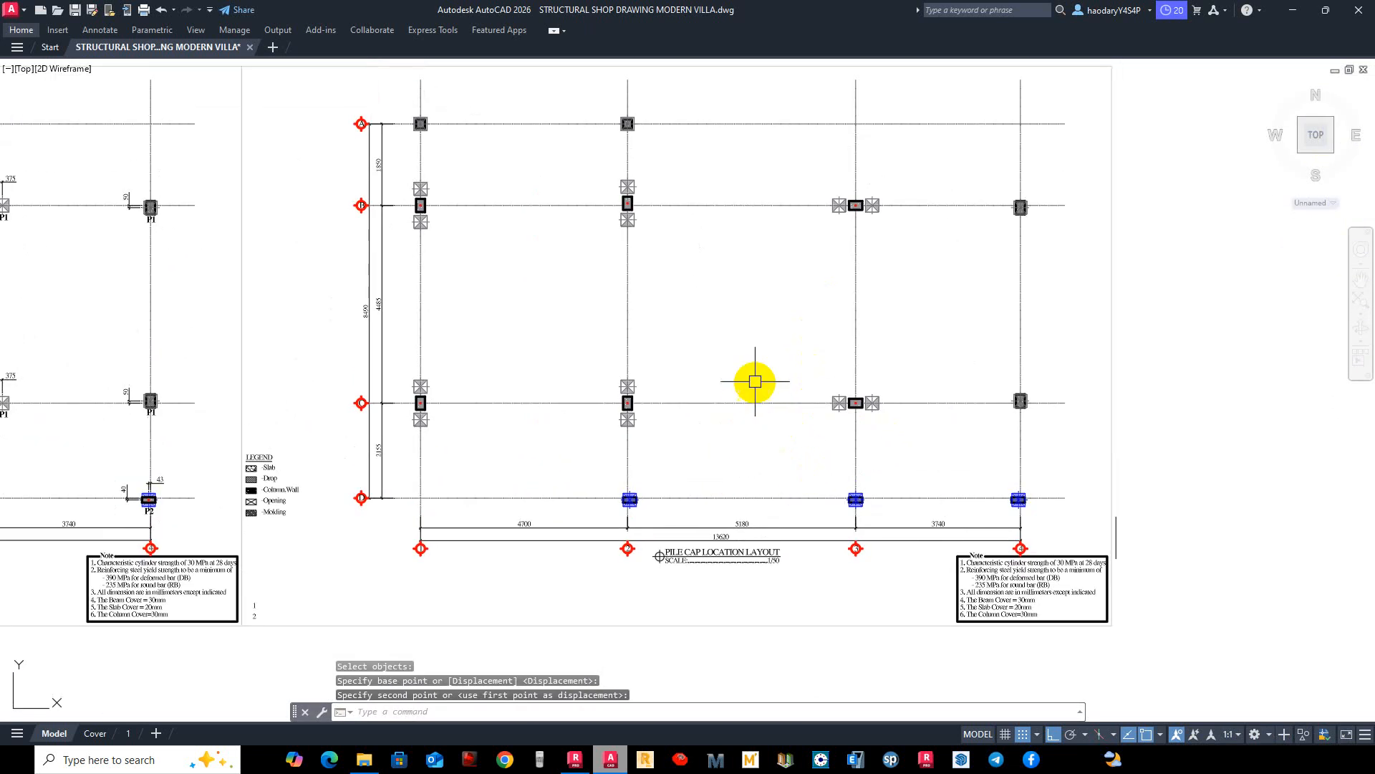
pyautogui.moveTo(629, 406)
pyautogui.mouseDown(button='middle')
pyautogui.moveTo(682, 380)
pyautogui.moveTo(669, 430)
pyautogui.mouseUp(button='middle')
pyautogui.scroll(4, 620, 350)
pyautogui.scroll(4, 538, 380)
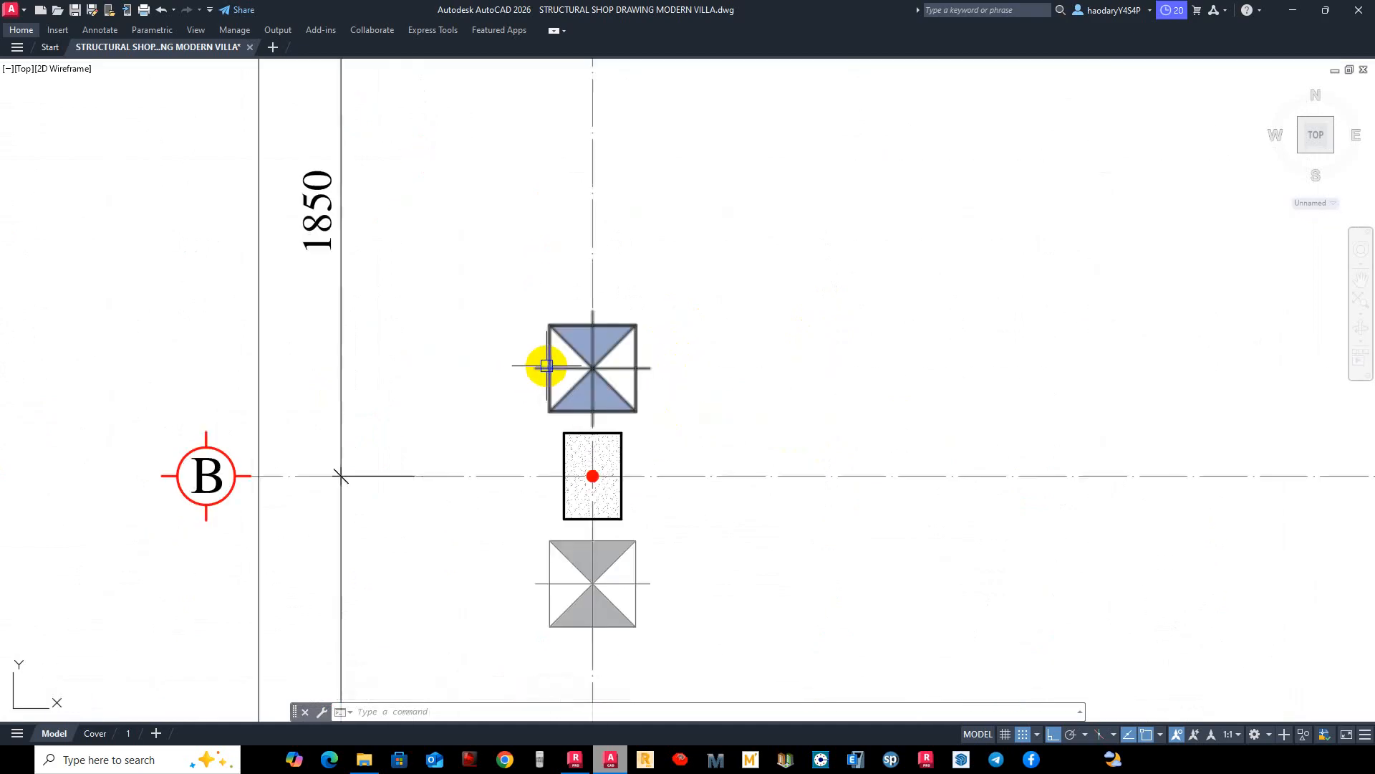
pyautogui.scroll(-5, 546, 365)
pyautogui.scroll(3, 598, 334)
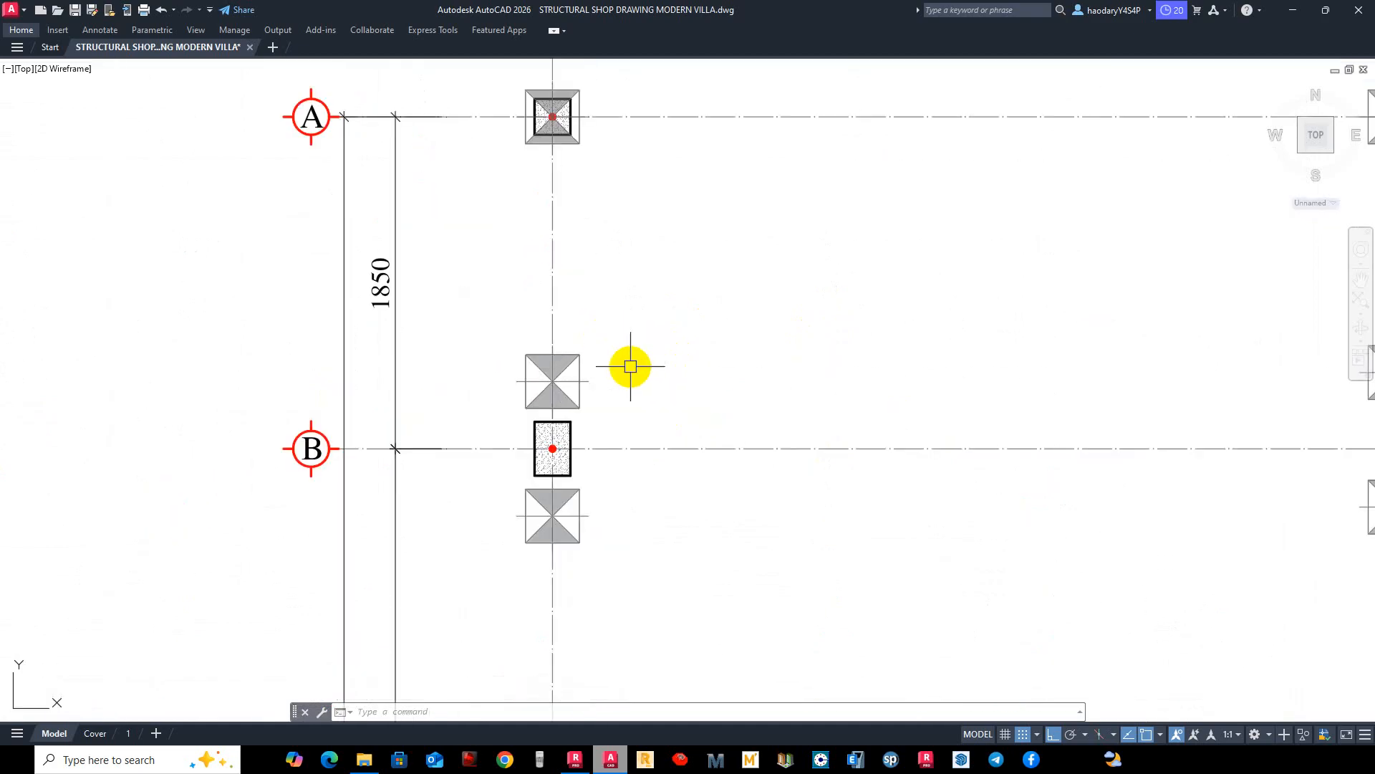
pyautogui.scroll(-4, 549, 371)
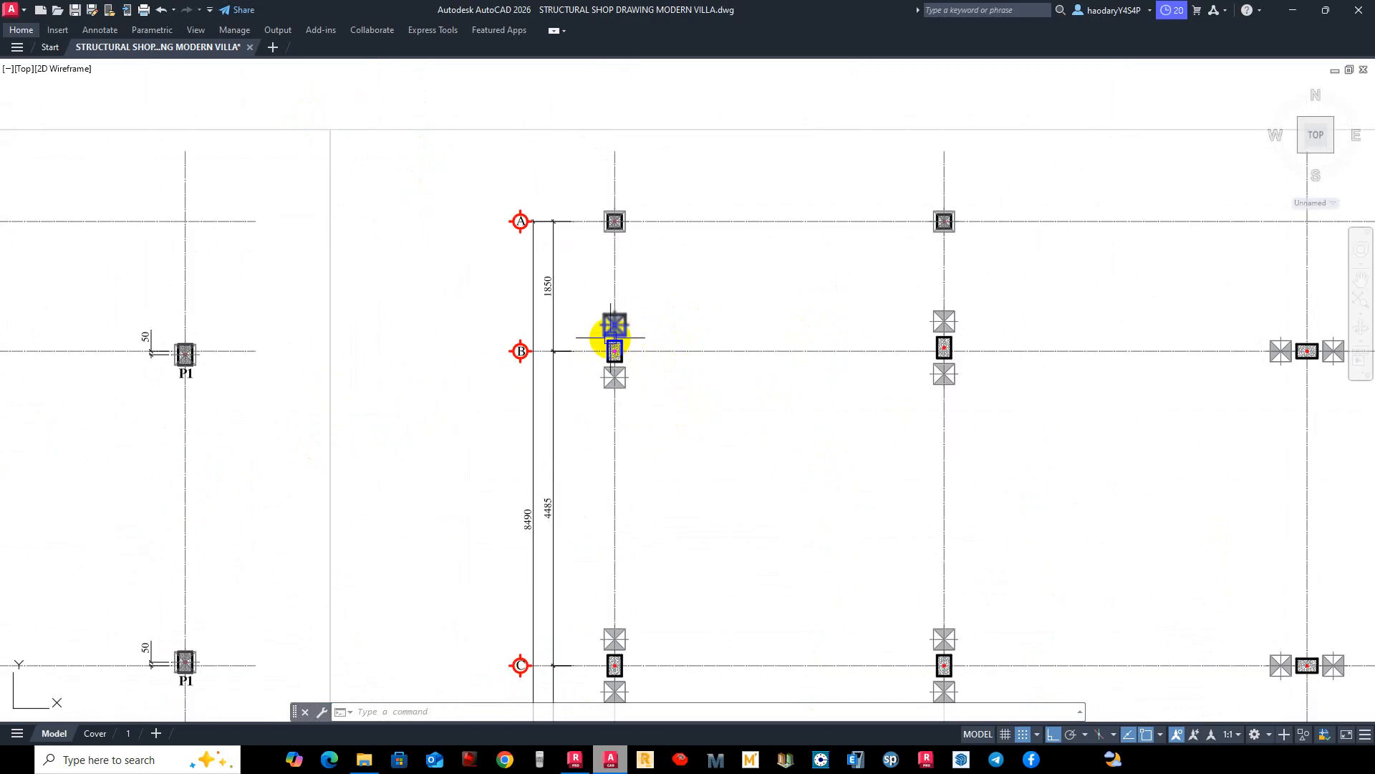
pyautogui.scroll(2, 616, 329)
pyautogui.scroll(-2, 621, 326)
pyautogui.scroll(2, 614, 324)
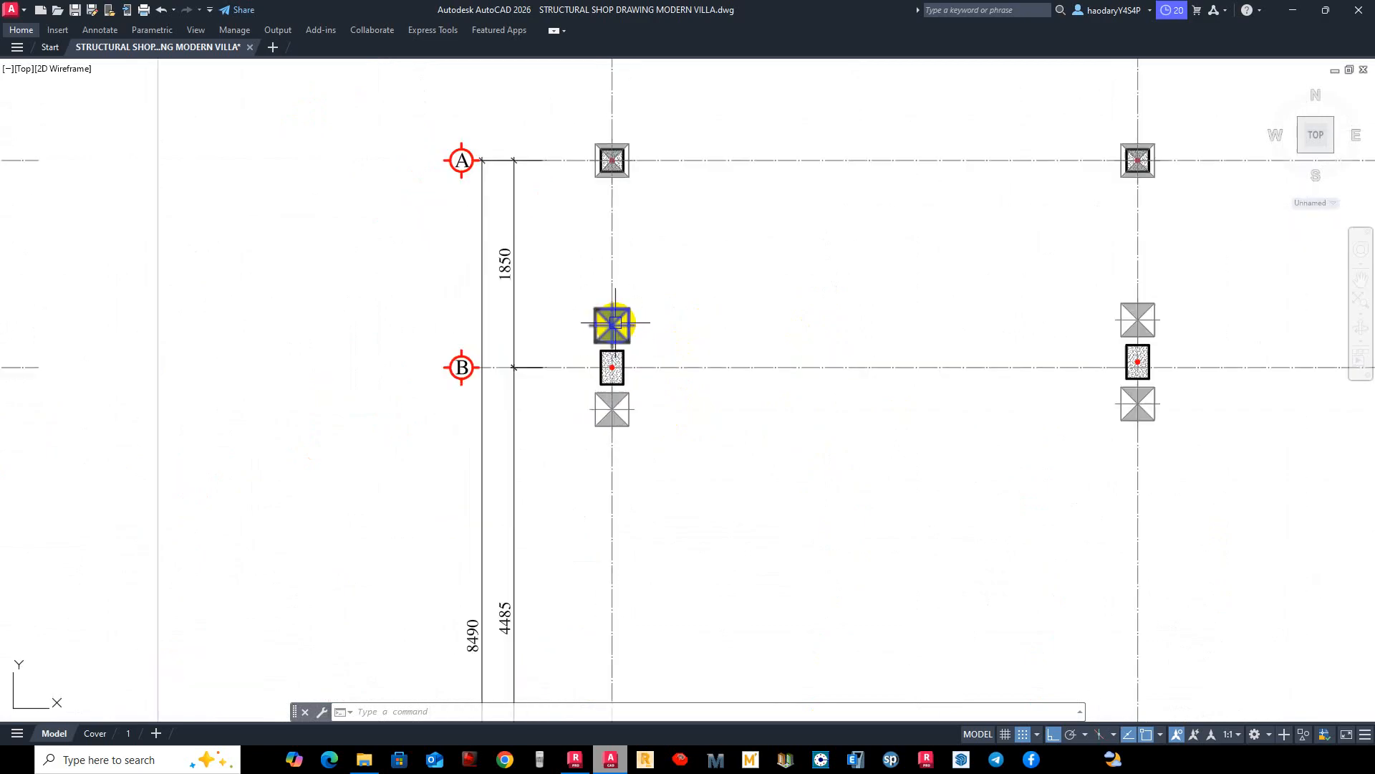
pyautogui.moveTo(755, 366); pyautogui.dragTo(605, 364, button='middle')
pyautogui.scroll(-4, 609, 368)
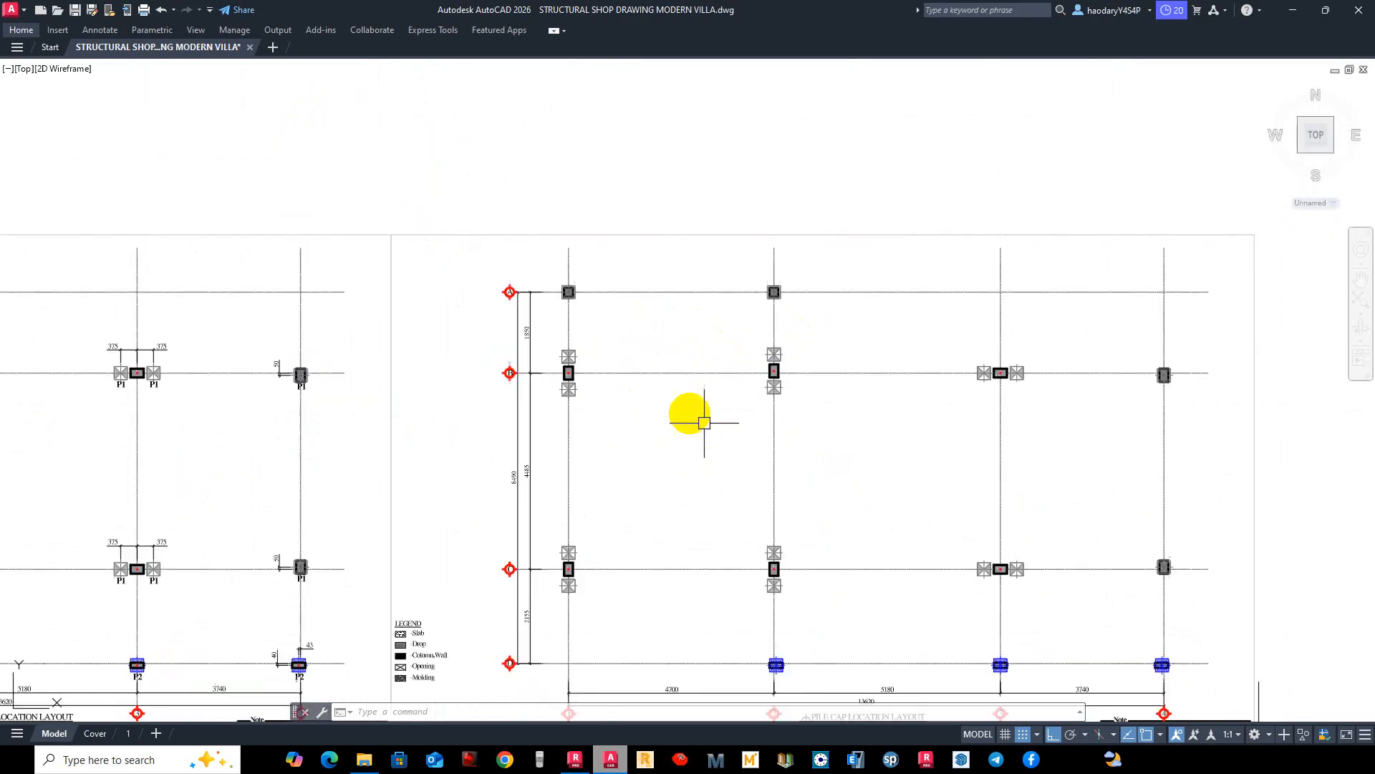
pyautogui.moveTo(726, 440); pyautogui.dragTo(560, 356, button='middle')
pyautogui.moveTo(625, 463); pyautogui.dragTo(687, 331, button='middle')
pyautogui.scroll(-2, 669, 324)
pyautogui.moveTo(598, 240); pyautogui.dragTo(627, 363, button='middle')
pyautogui.scroll(2, 625, 360)
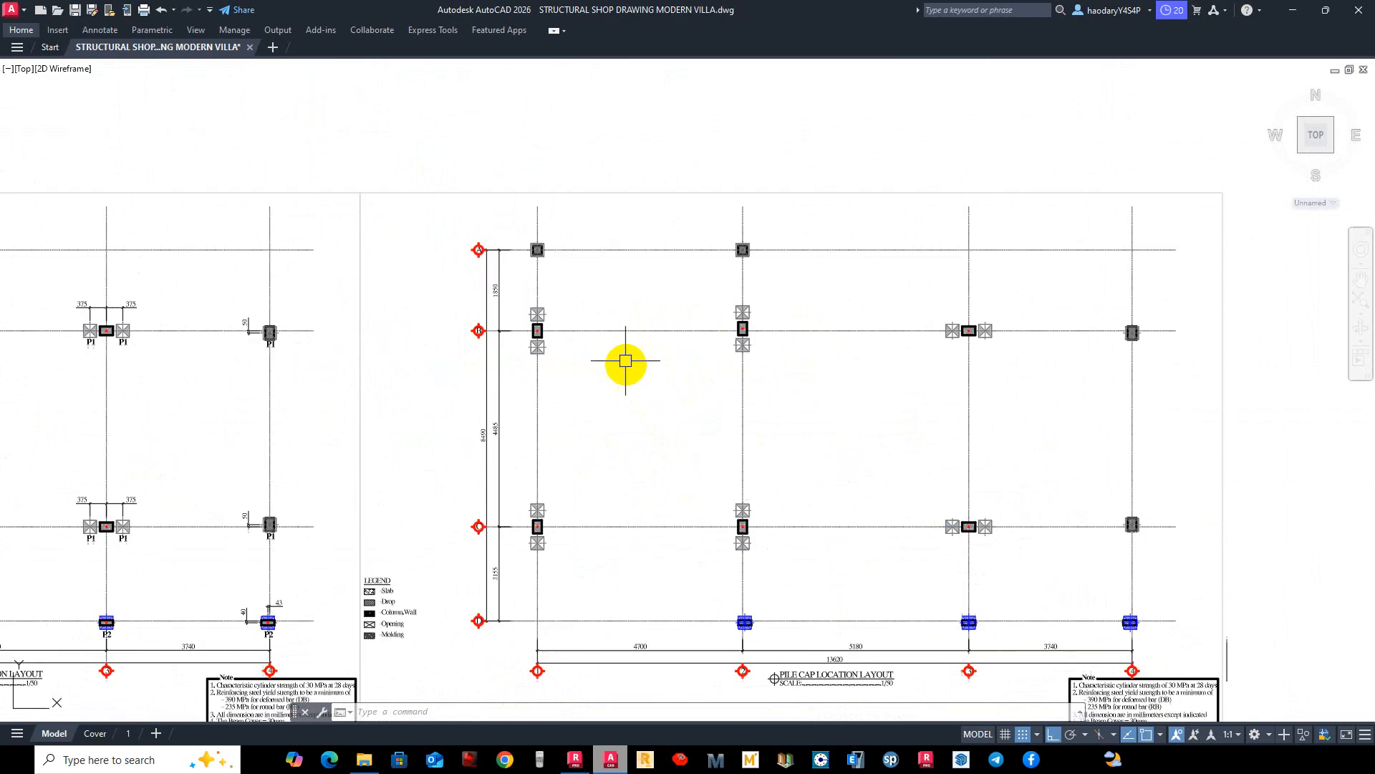
pyautogui.scroll(2, 544, 304)
pyautogui.moveTo(540, 300); pyautogui.dragTo(604, 409, button='middle')
pyautogui.scroll(3, 563, 298)
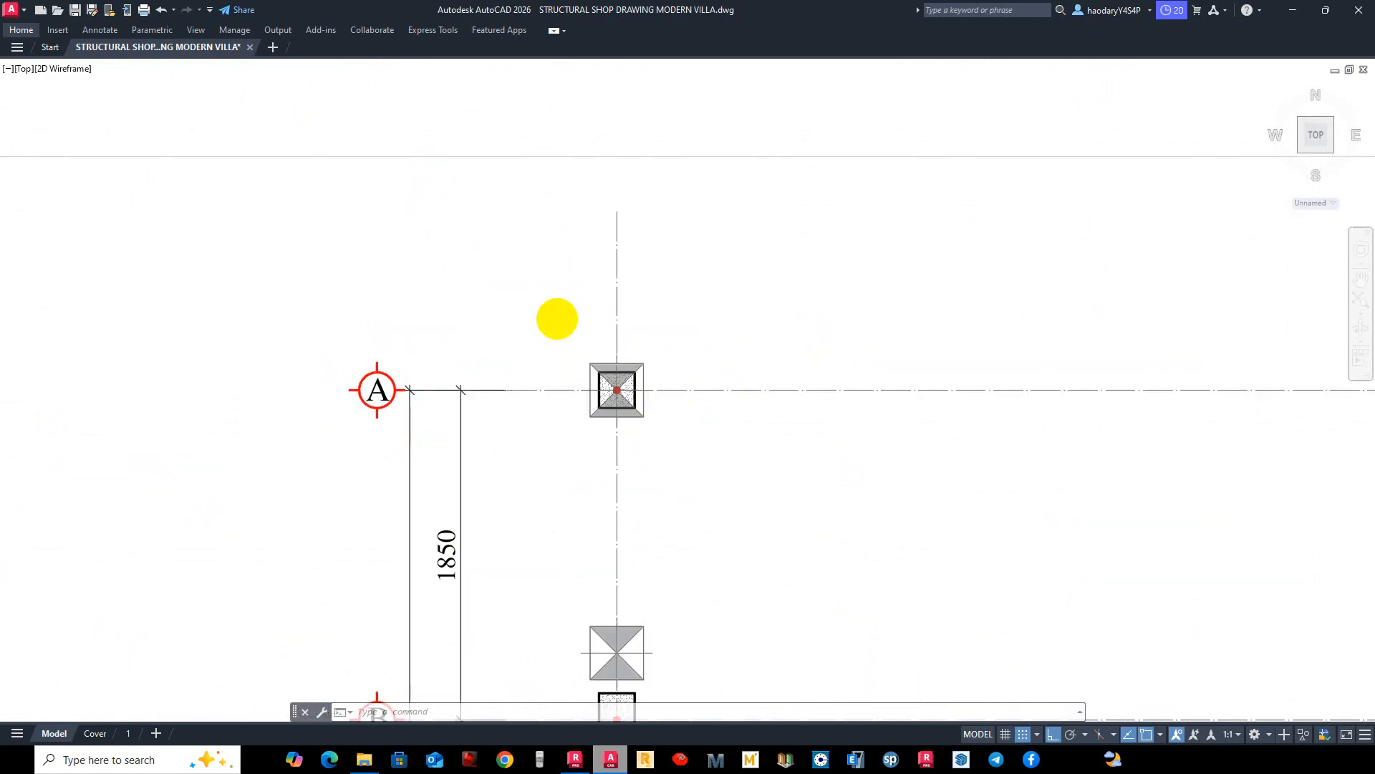
pyautogui.scroll(-6, 556, 328)
pyautogui.moveTo(639, 534); pyautogui.dragTo(611, 424, button='middle')
pyautogui.scroll(2, 509, 270)
pyautogui.moveTo(510, 272); pyautogui.dragTo(608, 444, button='middle')
pyautogui.scroll(2, 623, 353)
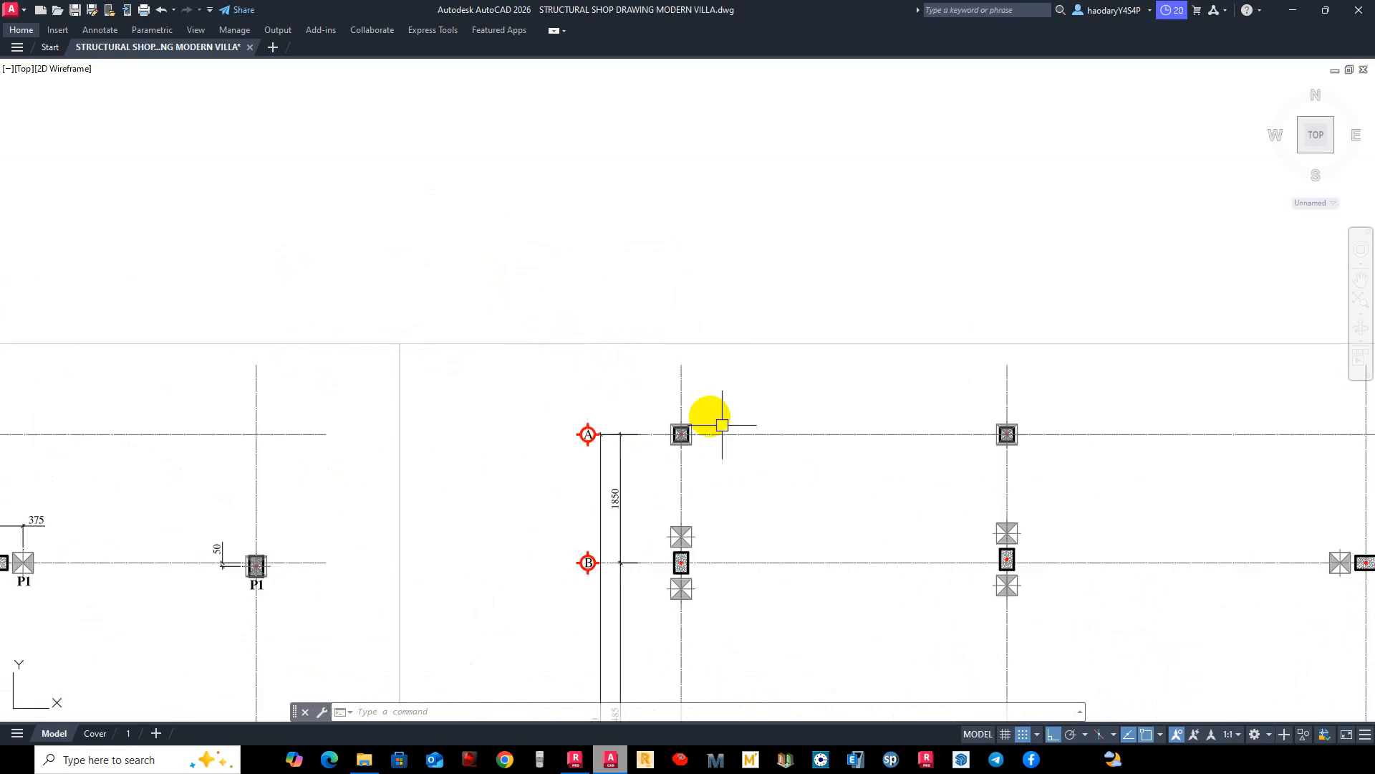
pyautogui.moveTo(760, 488); pyautogui.dragTo(611, 464, button='middle')
pyautogui.moveTo(629, 605); pyautogui.dragTo(589, 479, button='middle')
# Examine the F-01 and F-02 pile caps in the typical PILE CAP drawing as a reference.
pyautogui.scroll(-6, 547, 435)
pyautogui.moveTo(568, 558); pyautogui.dragTo(570, 147, button='middle')
pyautogui.moveTo(564, 439); pyautogui.dragTo(566, 387, button='middle')
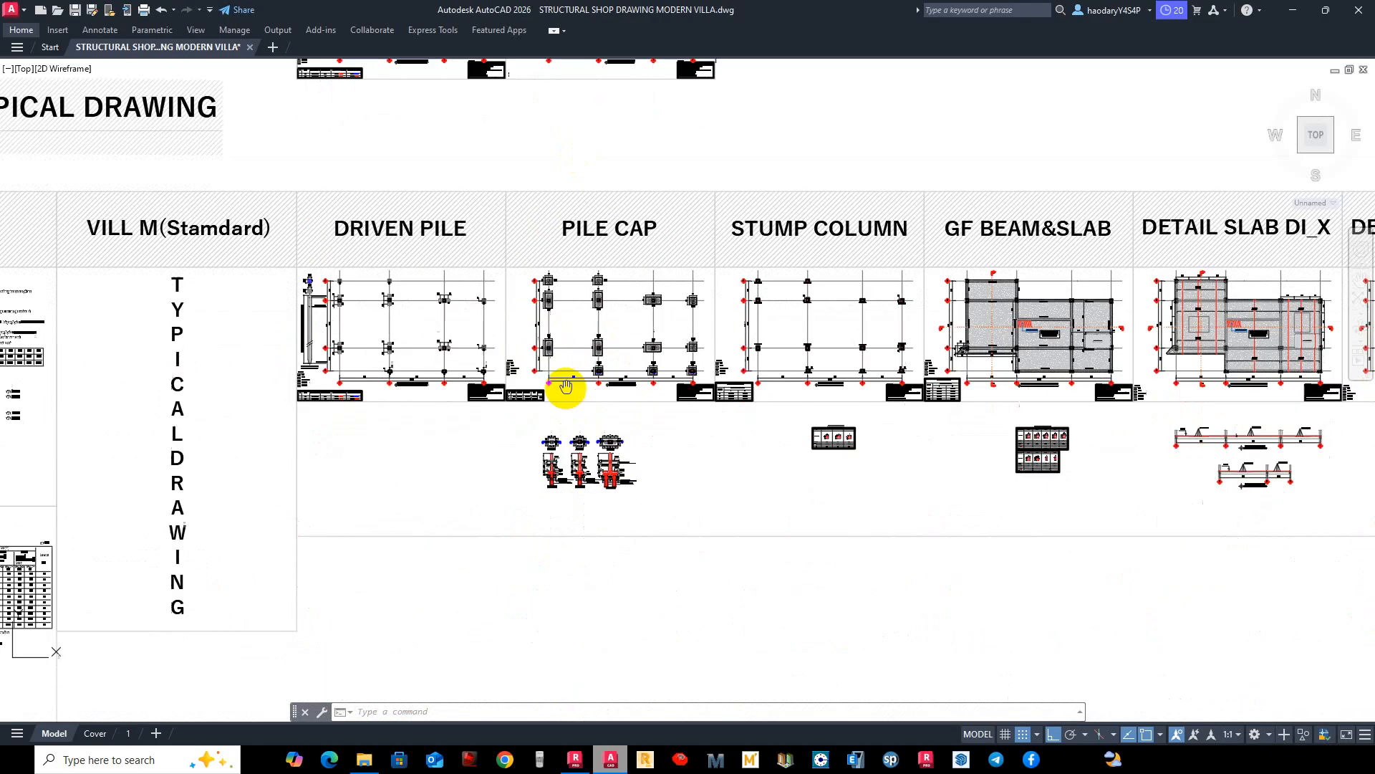
pyautogui.scroll(3, 610, 265)
pyautogui.scroll(3, 420, 359)
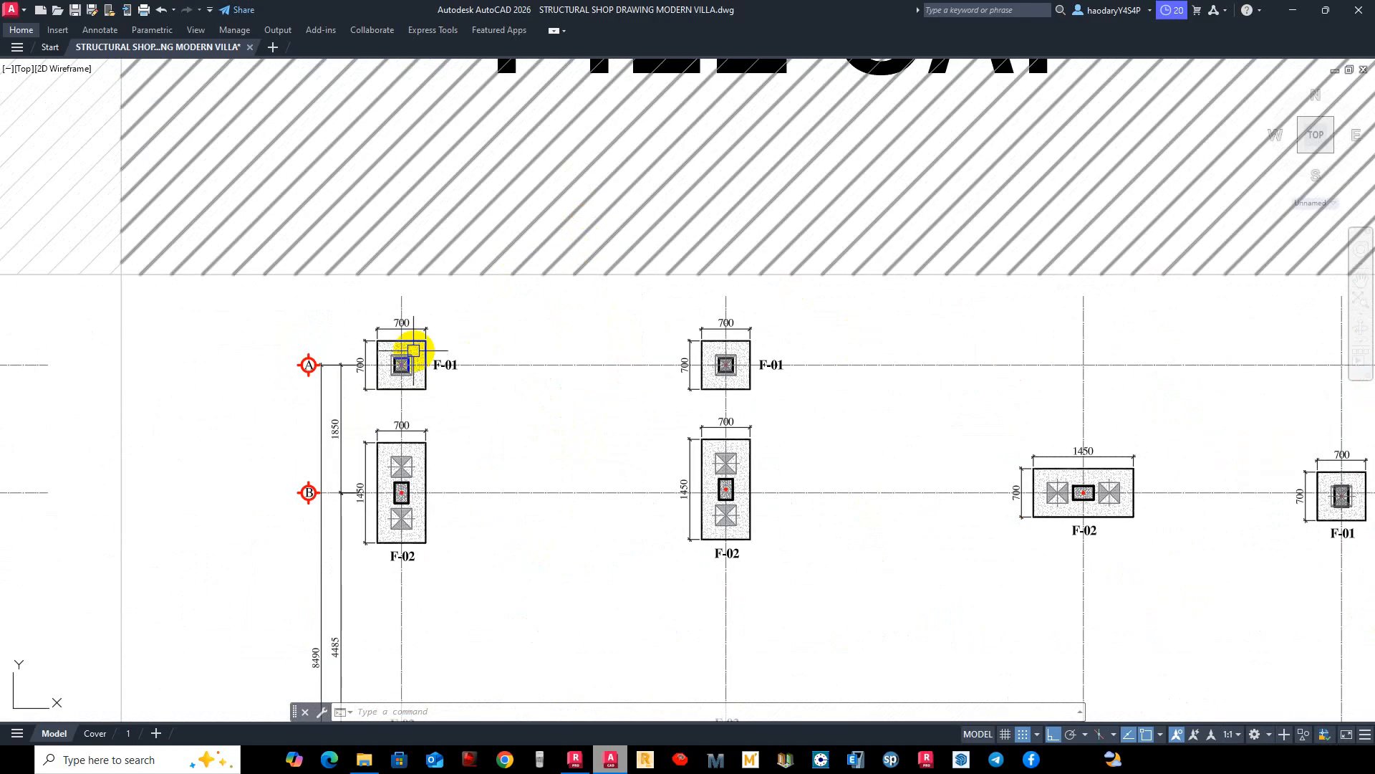
pyautogui.scroll(4, 384, 331)
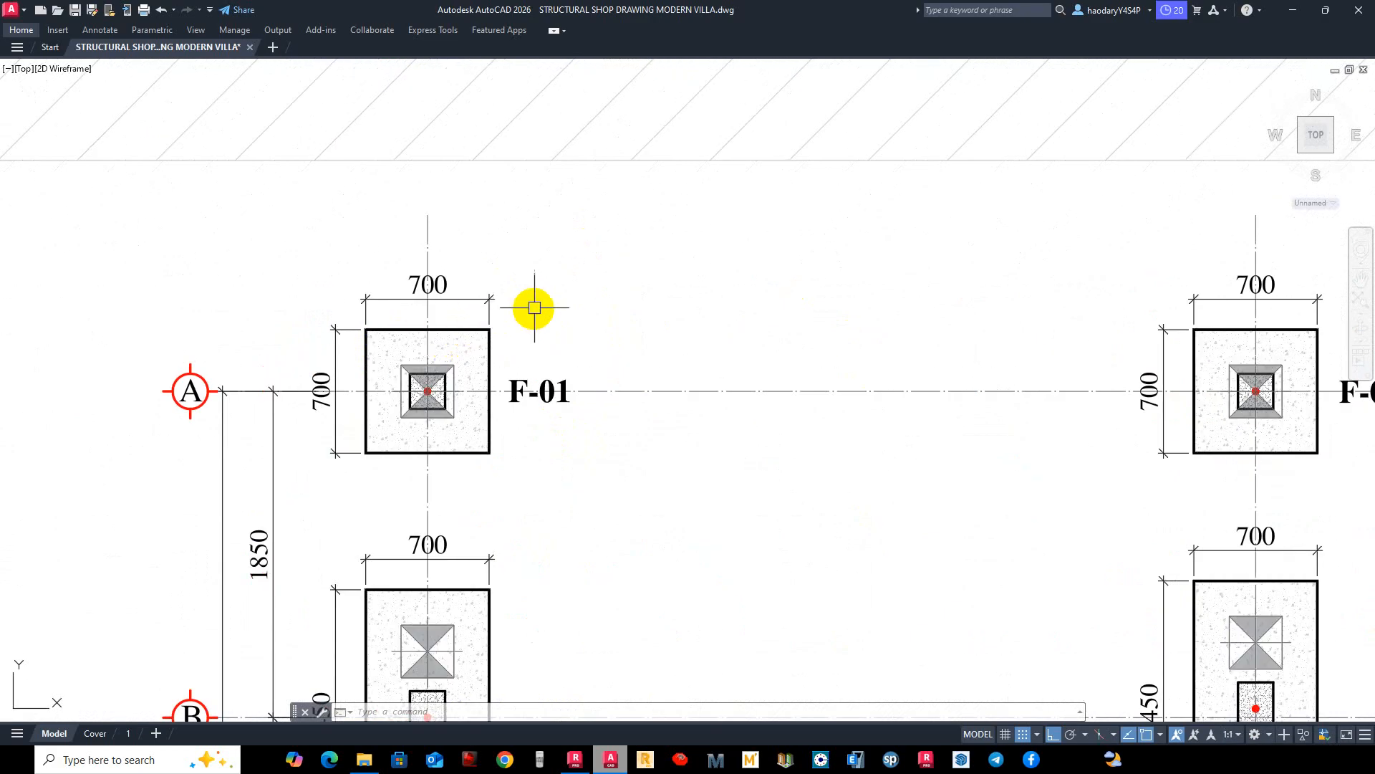
pyautogui.scroll(-2, 494, 307)
pyautogui.scroll(2, 414, 294)
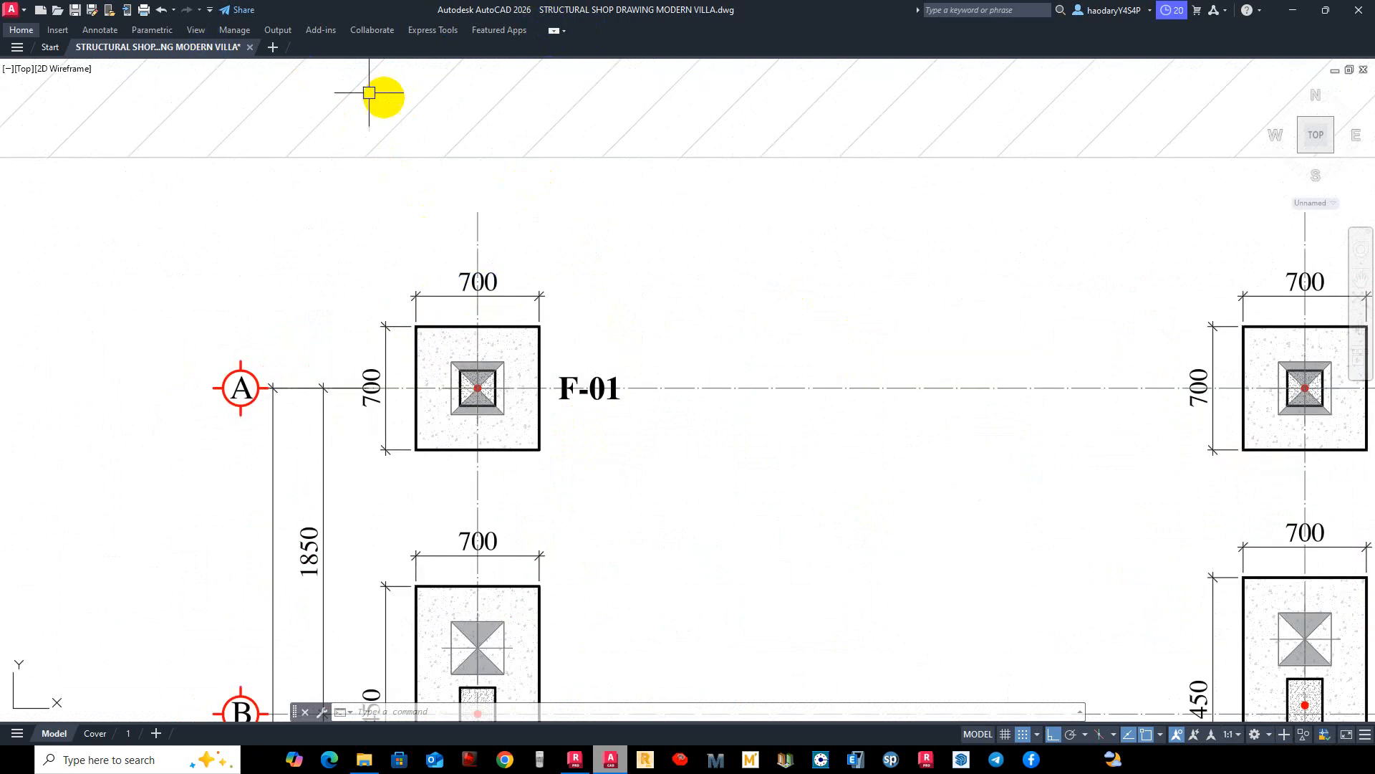
# Show the full ribbon and measure the width of the F-01 pile cap at gridline A with a temporary dimension.
pyautogui.click(555, 31)
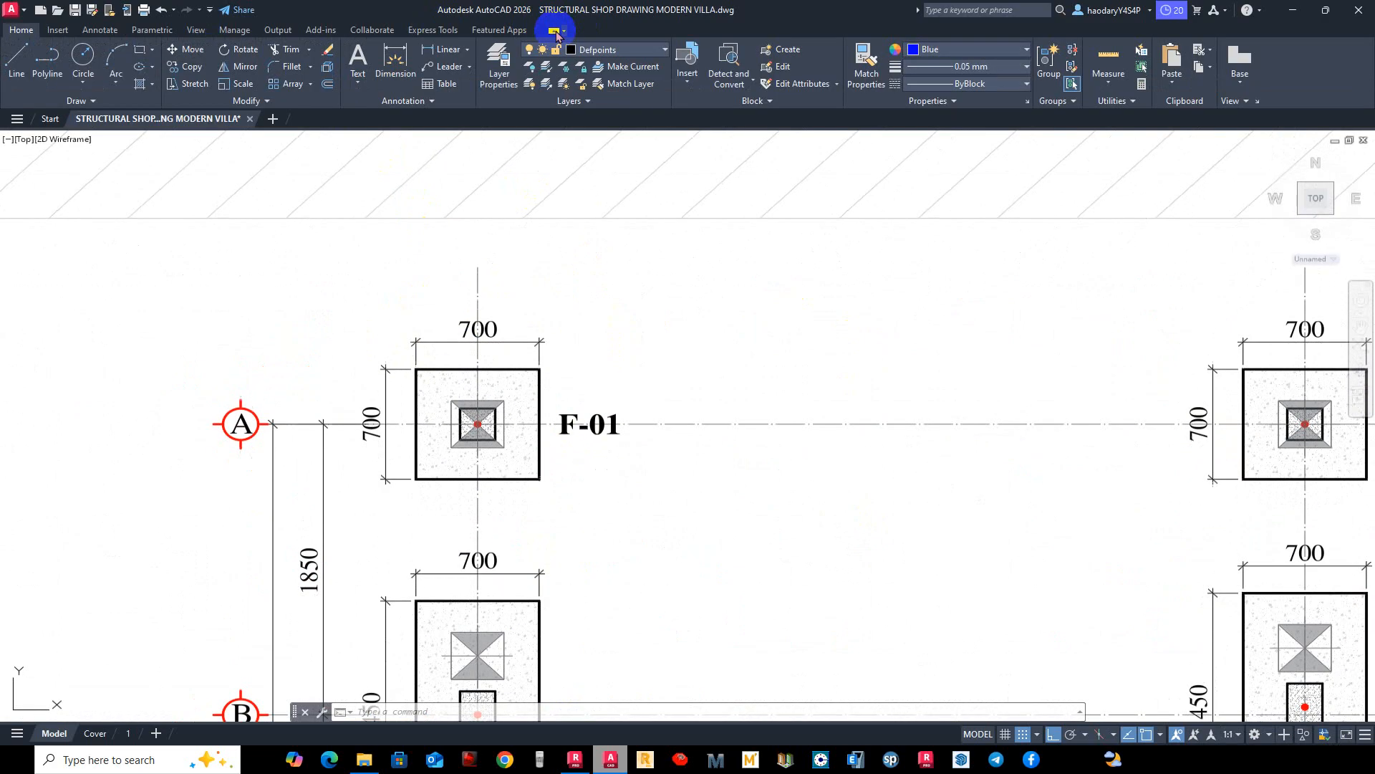
pyautogui.write('dim')
pyautogui.press('Return')
pyautogui.scroll(2, 398, 369)
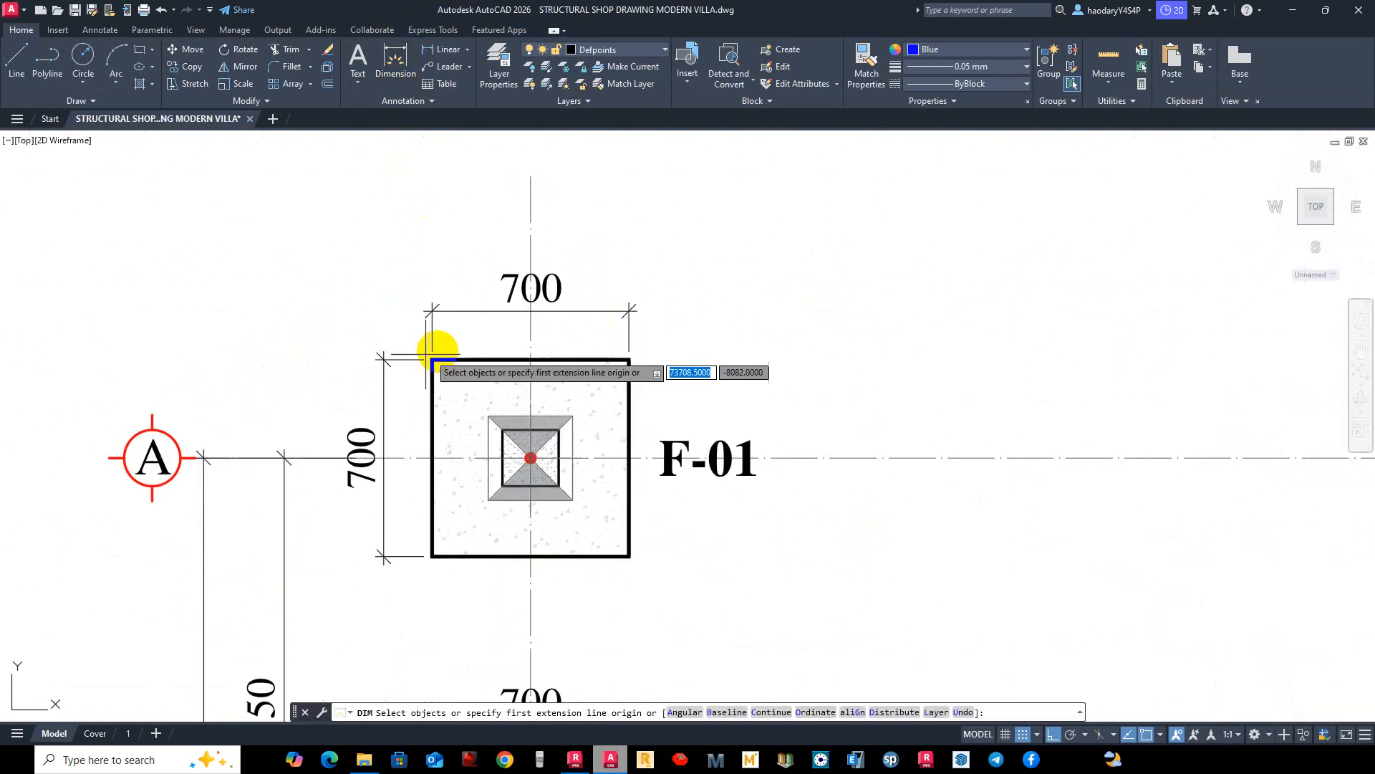
pyautogui.click(428, 359)
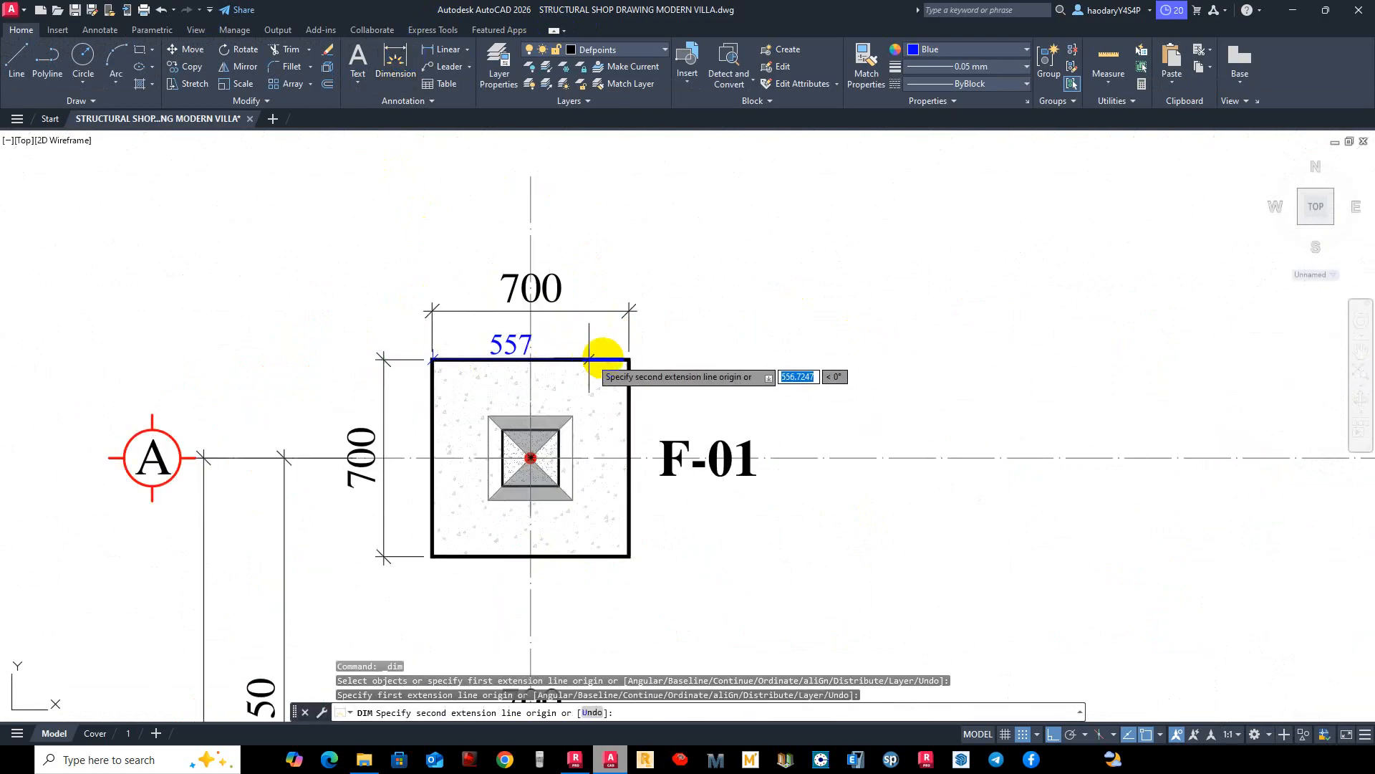
pyautogui.click(628, 360)
pyautogui.press('Escape')
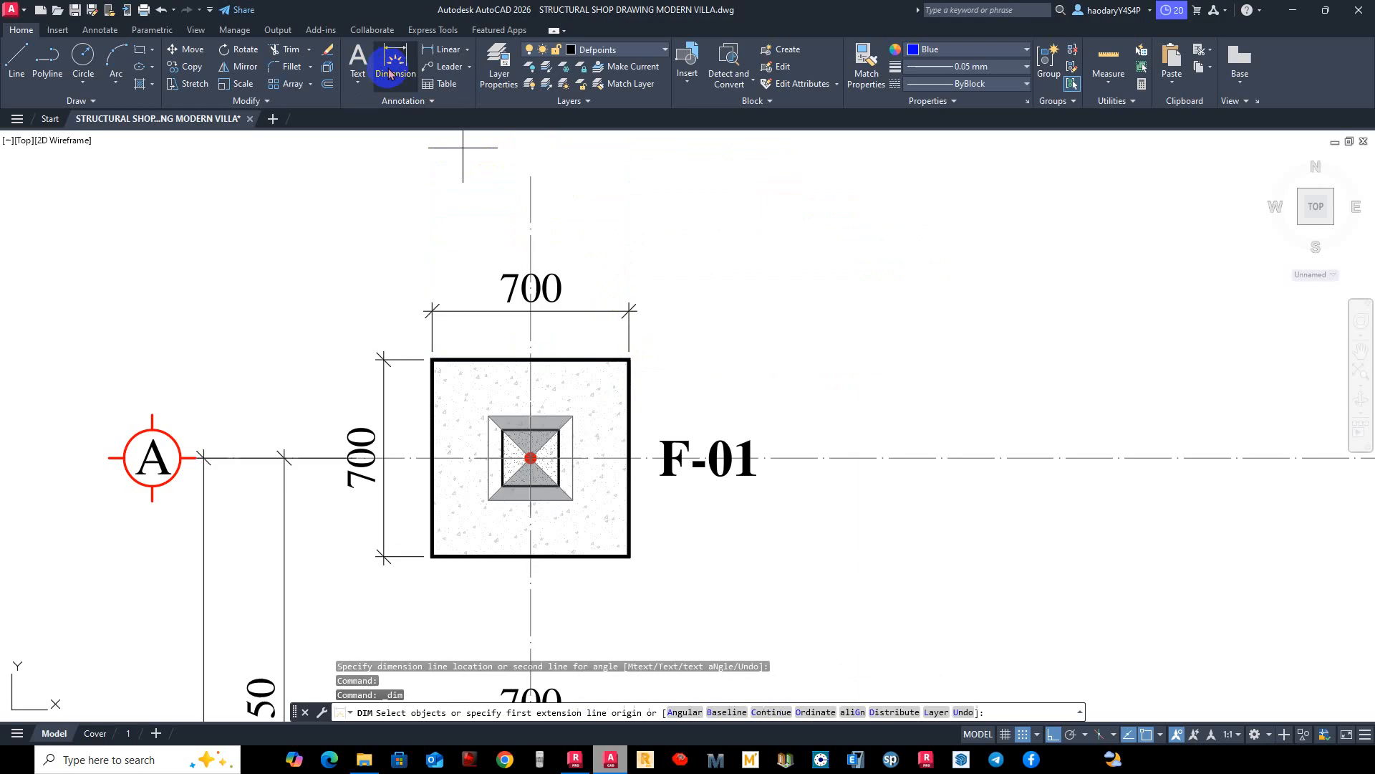
# Measure the clearances from the pile to the right and left edges of the F-01 cap, discarding the dimensions.
pyautogui.click(573, 416)
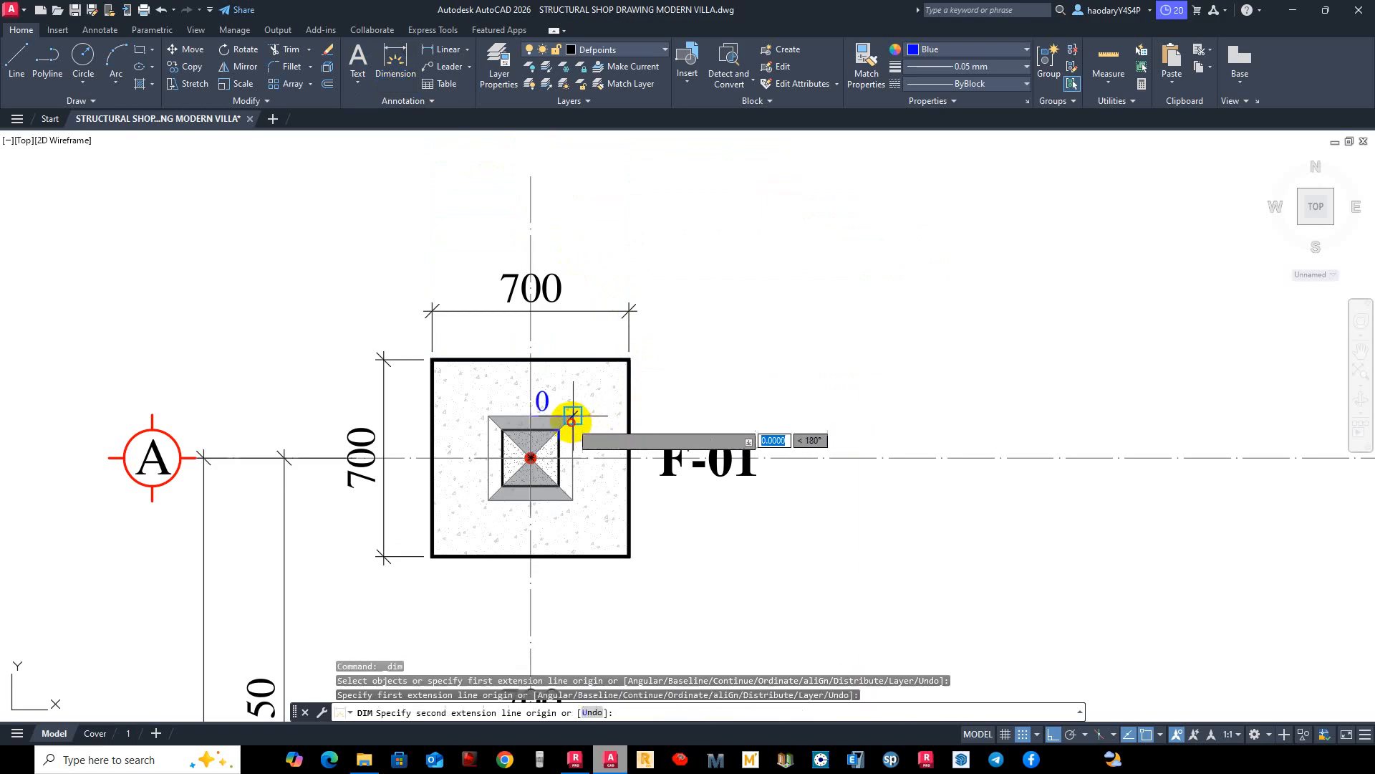
pyautogui.click(629, 415)
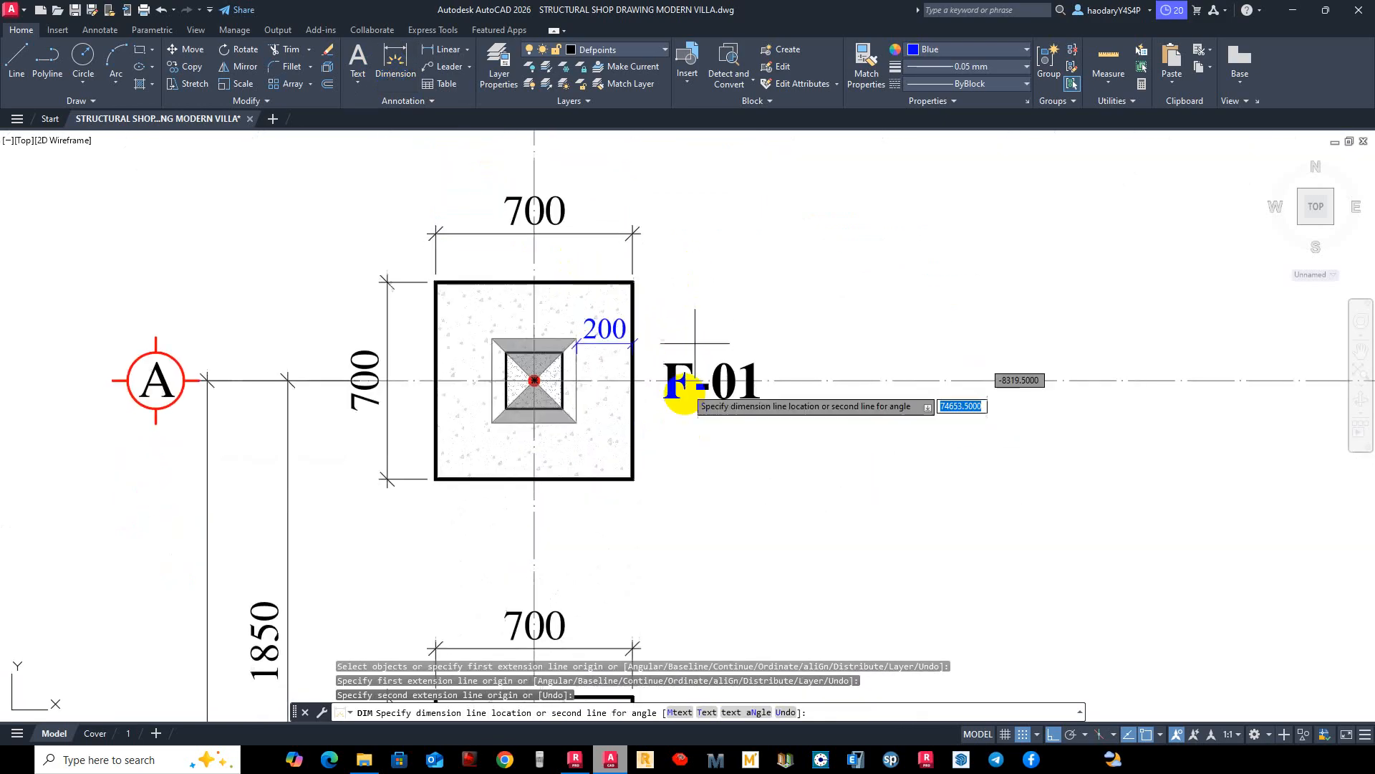
pyautogui.click(396, 63)
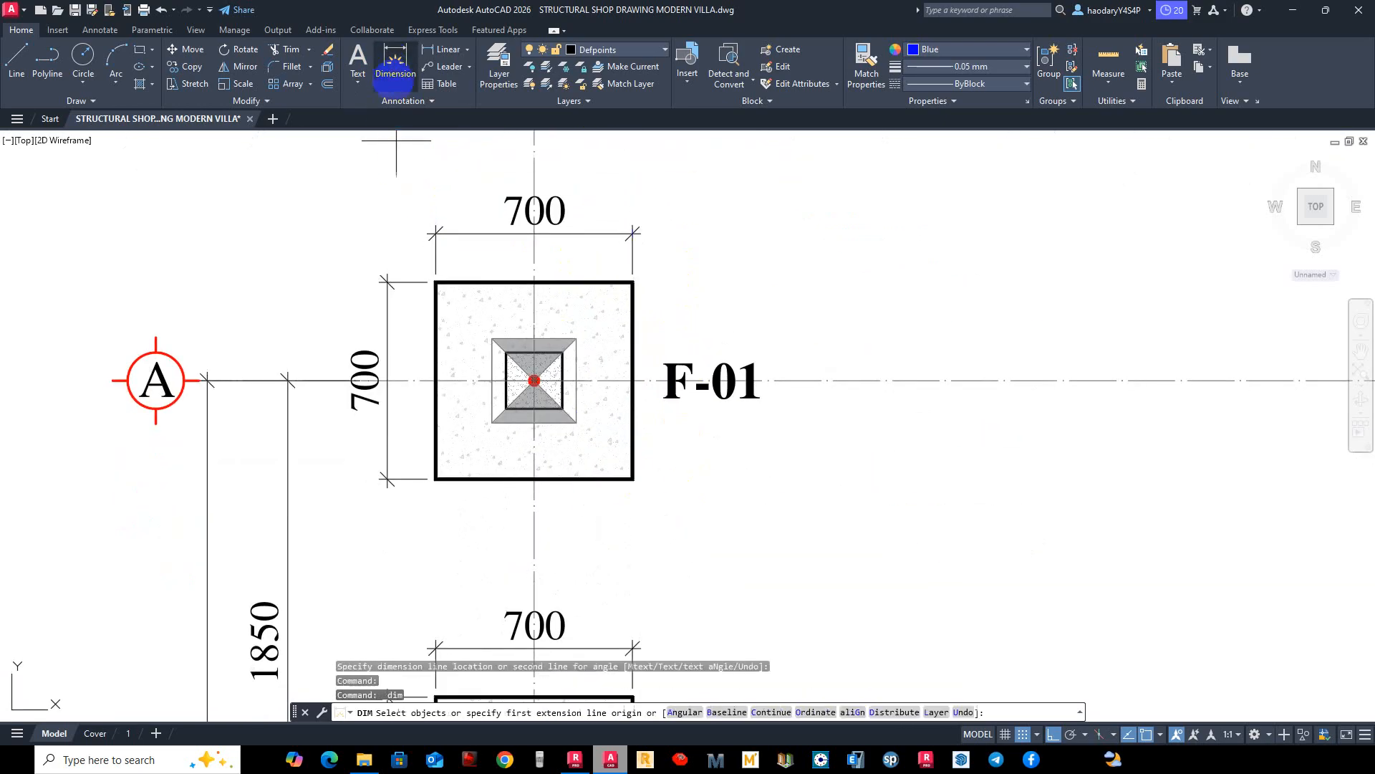
pyautogui.click(501, 420)
pyautogui.click(435, 410)
pyautogui.moveTo(461, 565); pyautogui.dragTo(462, 418, button='middle')
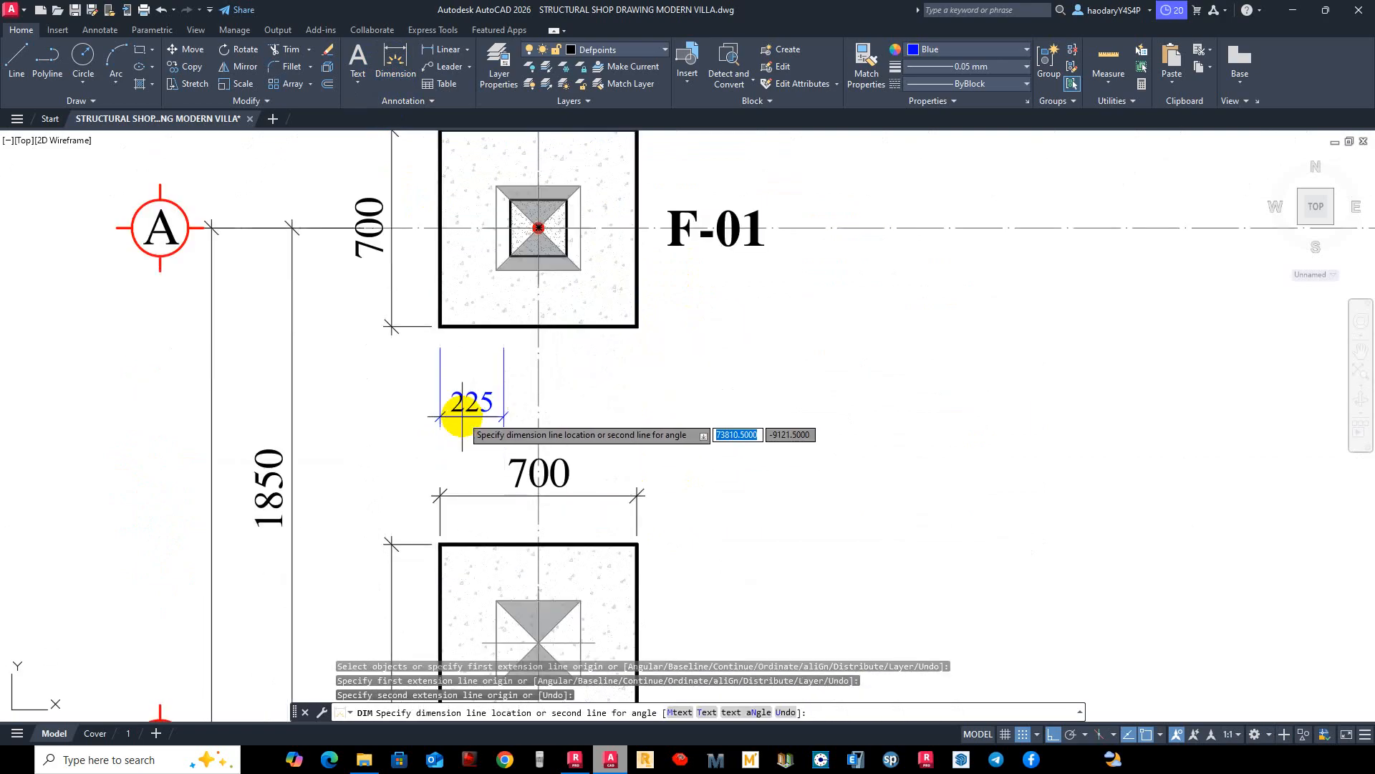
pyautogui.rightClick(469, 385)
pyautogui.click(510, 406)
# Measure from the upper pile's centreline to the top edge of the F-02 cap at gridline B, discarding the dimension.
pyautogui.scroll(-4, 510, 401)
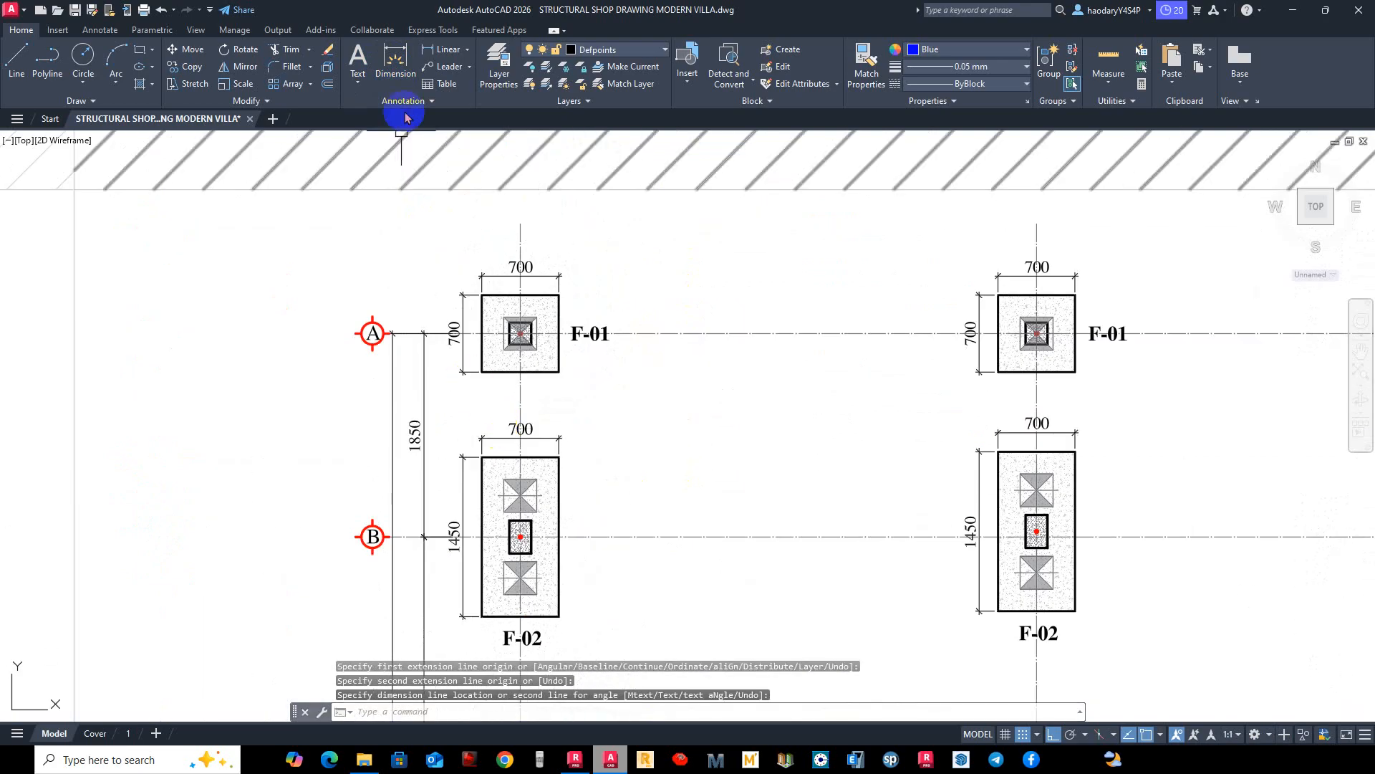
pyautogui.click(405, 65)
pyautogui.moveTo(647, 509); pyautogui.dragTo(629, 408, button='middle')
pyautogui.scroll(5, 512, 359)
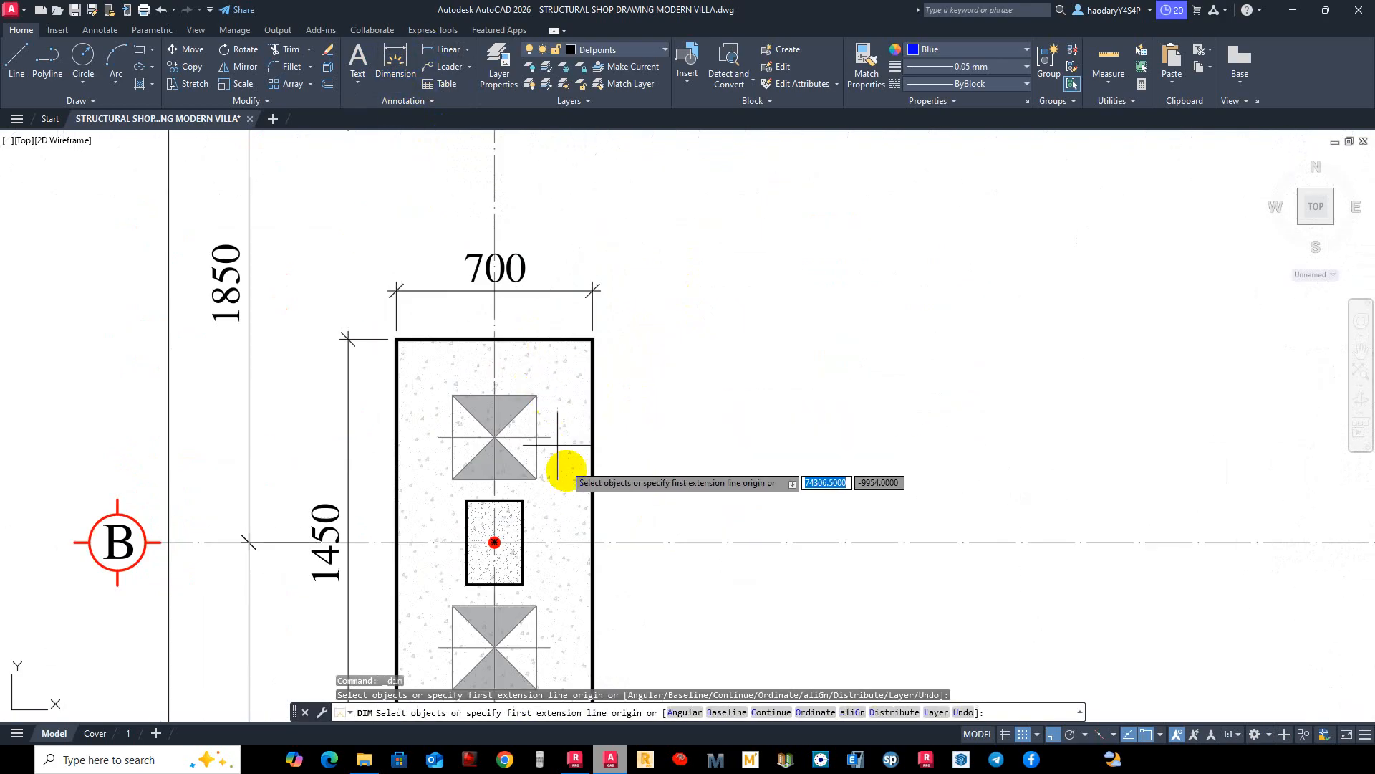
pyautogui.click(537, 437)
pyautogui.click(538, 329)
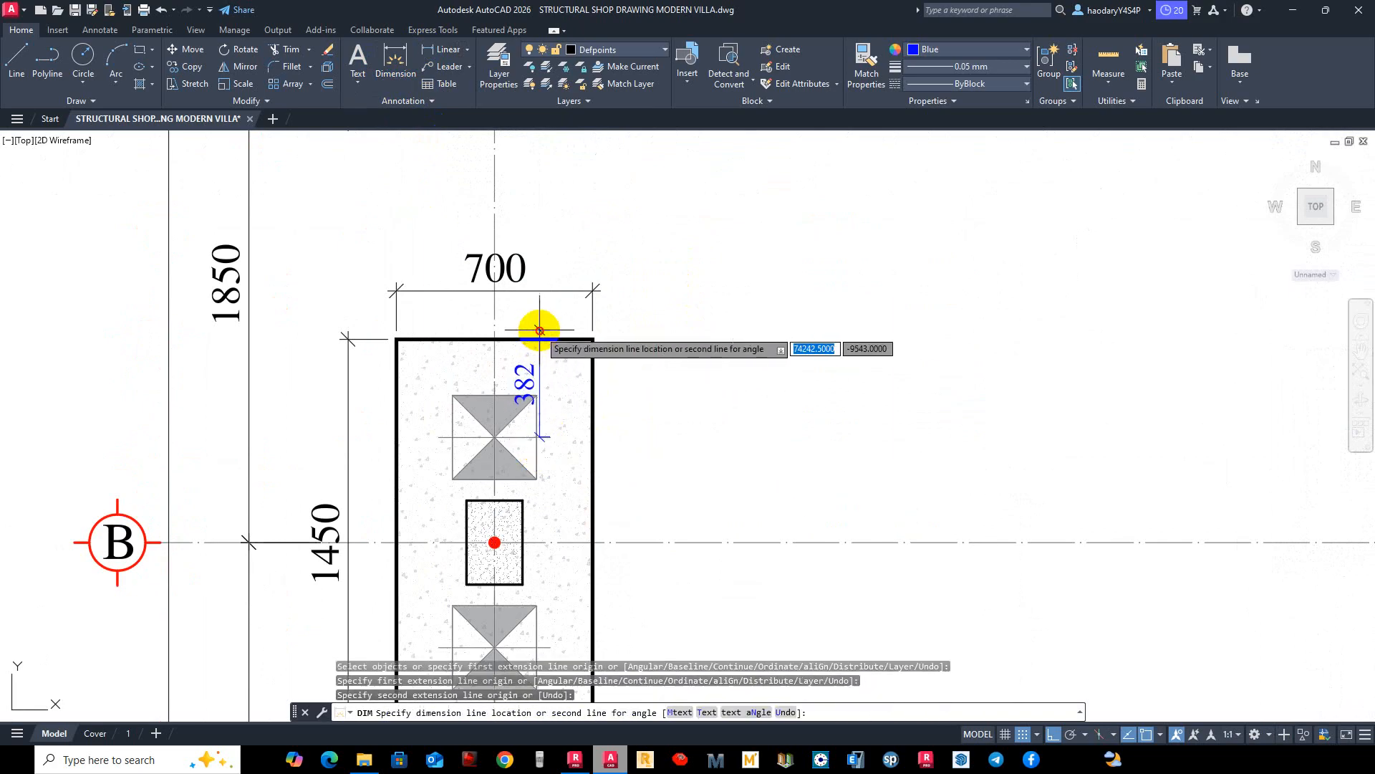
pyautogui.click(396, 66)
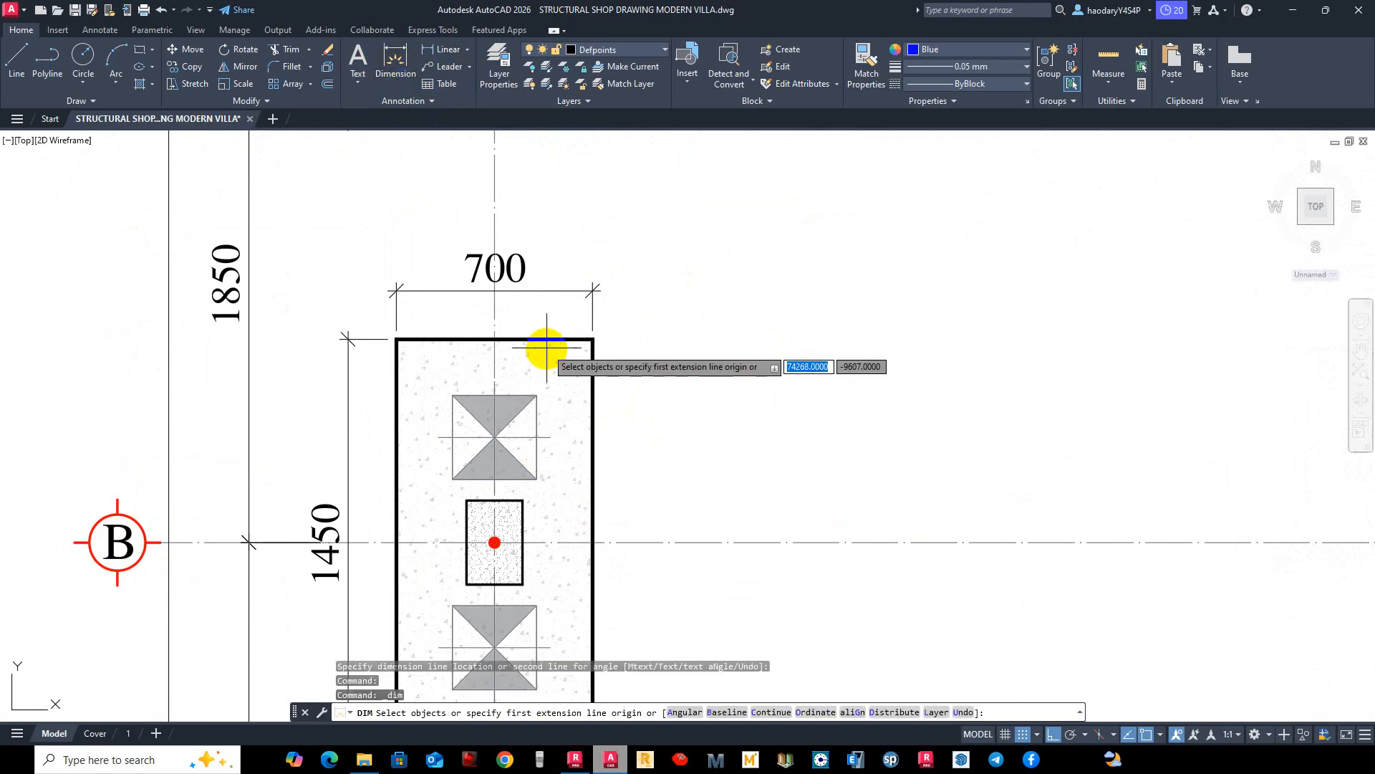
pyautogui.click(537, 437)
pyautogui.click(538, 339)
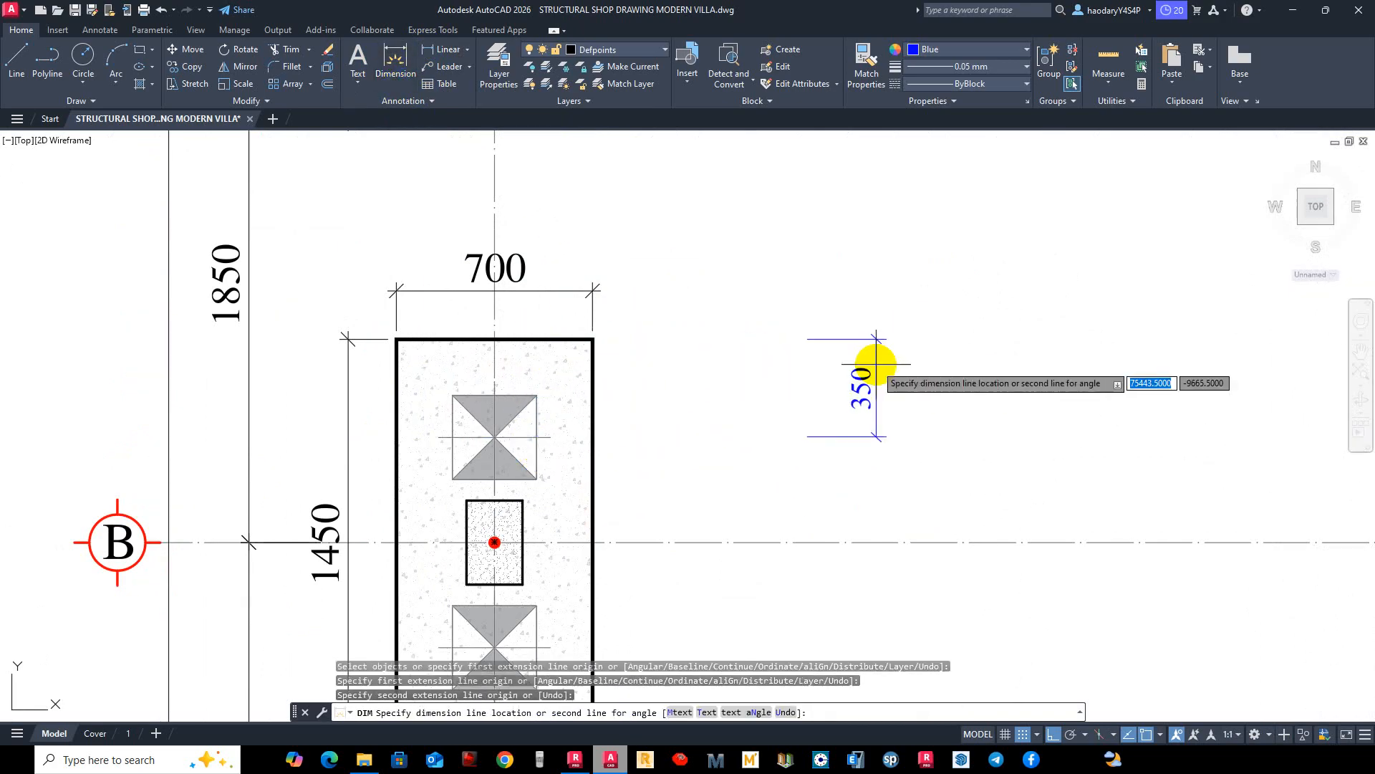
pyautogui.rightClick(831, 354)
pyautogui.click(866, 373)
# Copy the F-01 cap outline at gridline A with its hatch and both 700 dimensions to the empty space above the pile cap location layout.
pyautogui.scroll(-6, 694, 383)
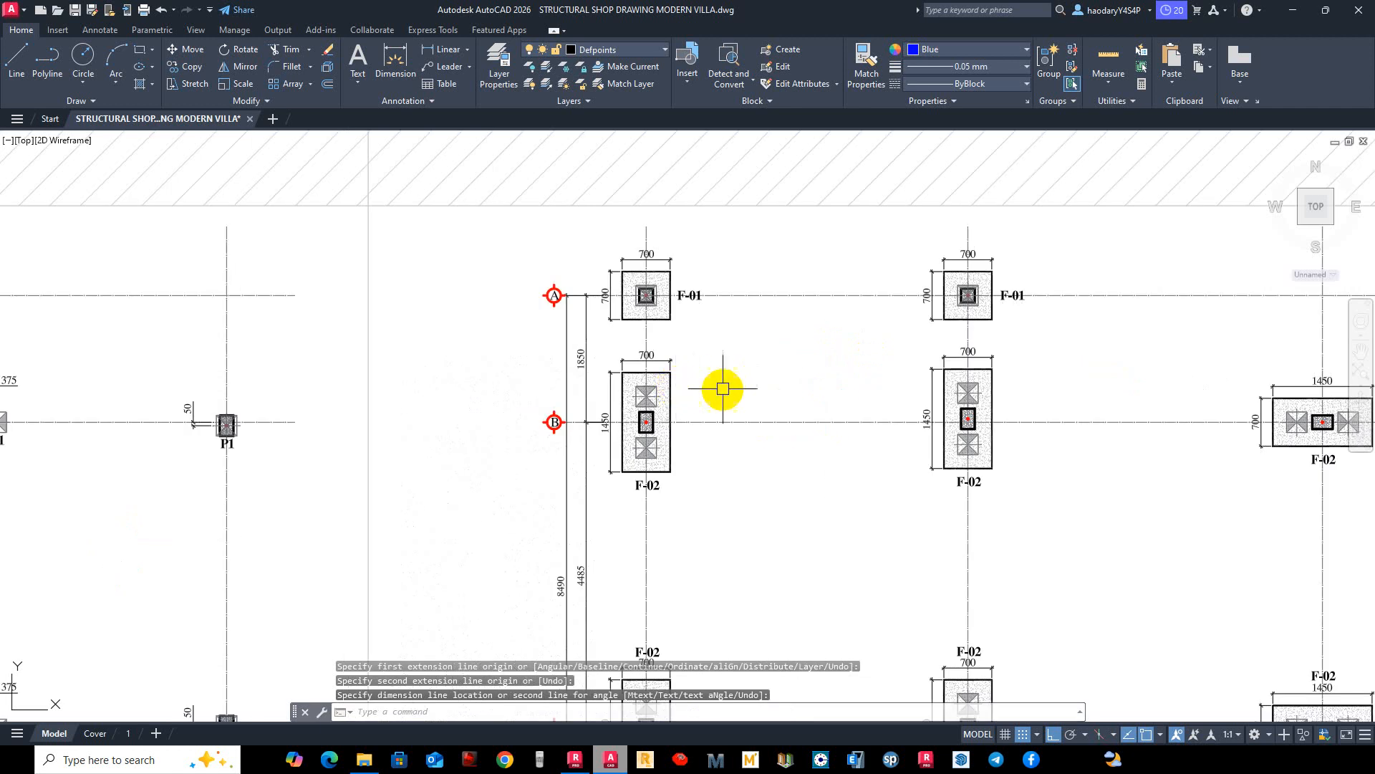
pyautogui.moveTo(676, 354); pyautogui.dragTo(635, 491, button='middle')
pyautogui.scroll(-5, 638, 363)
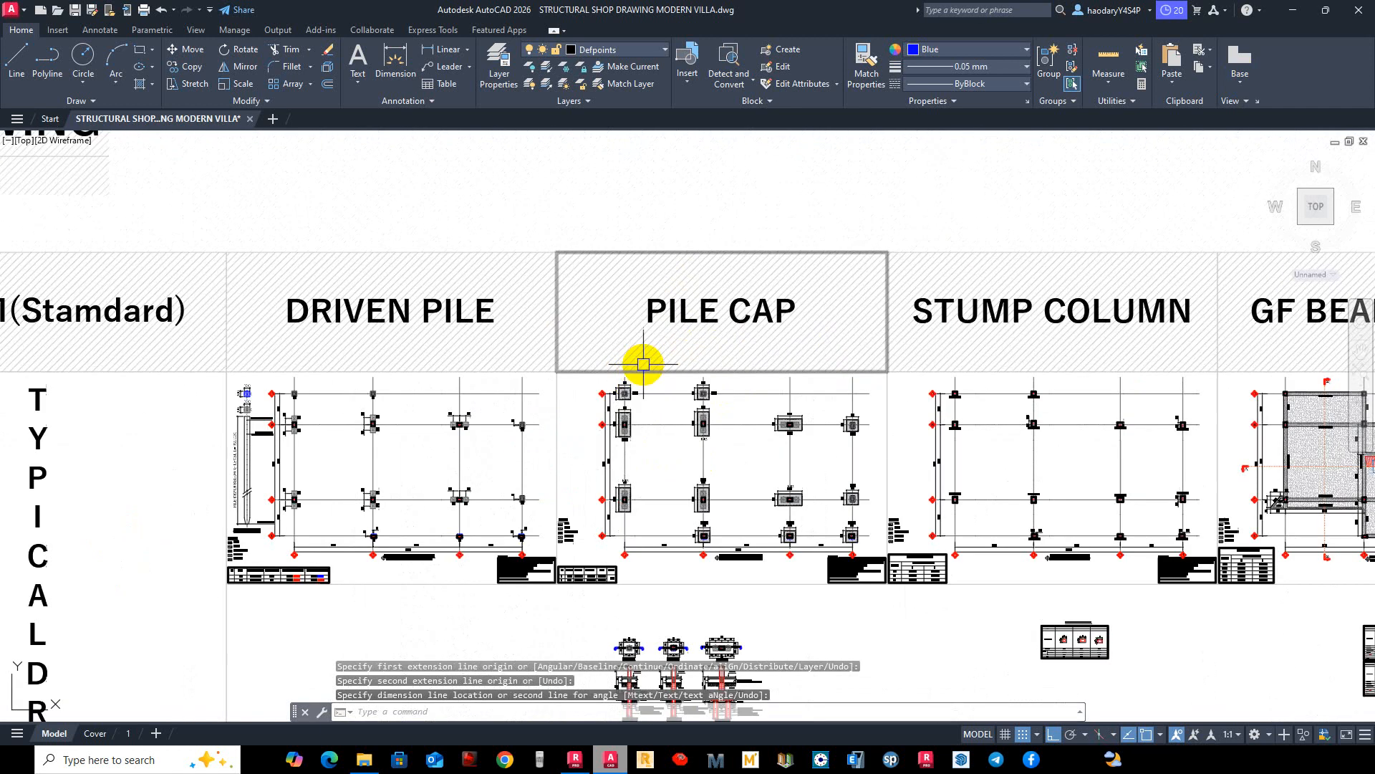
pyautogui.scroll(10, 688, 294)
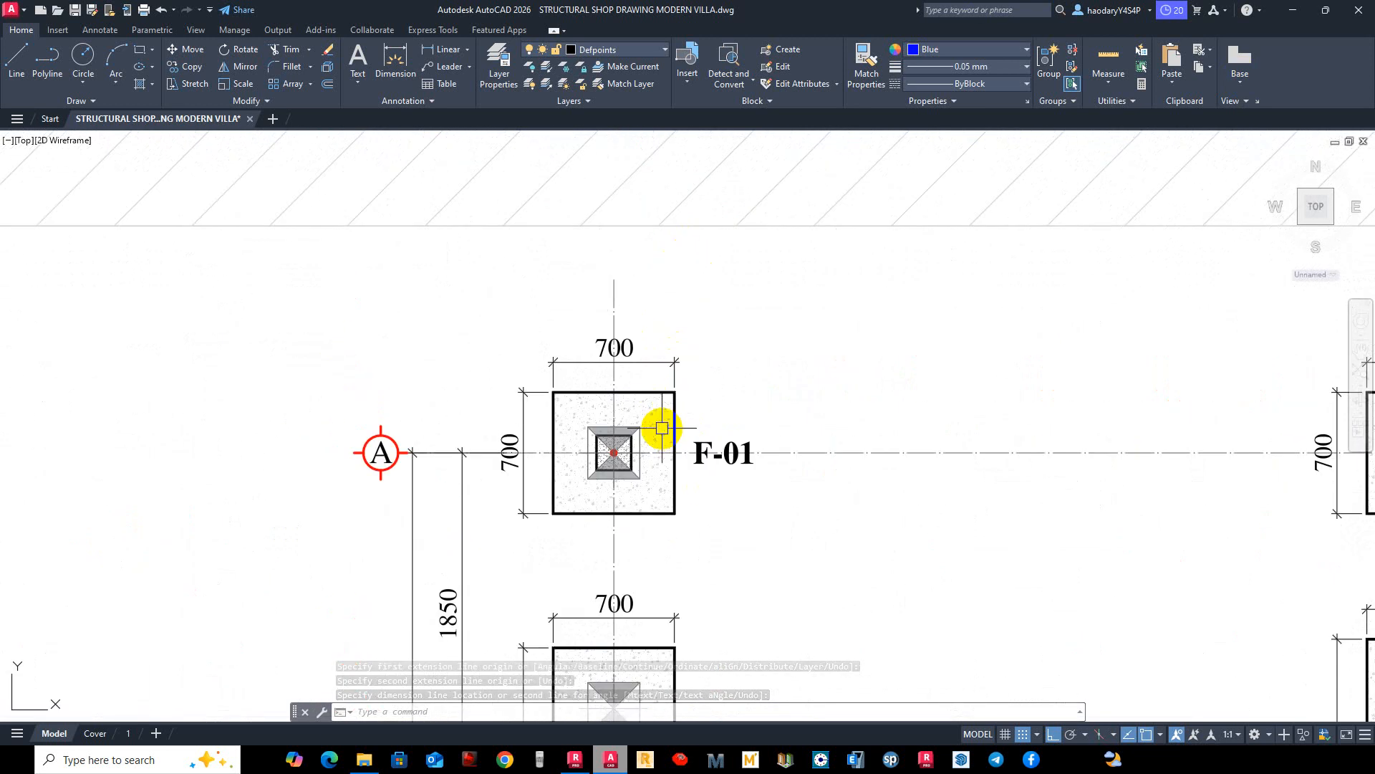
pyautogui.scroll(-1, 654, 433)
pyautogui.write('co')
pyautogui.press('Return')
pyautogui.scroll(2, 647, 351)
pyautogui.click(724, 418)
pyautogui.click(650, 336)
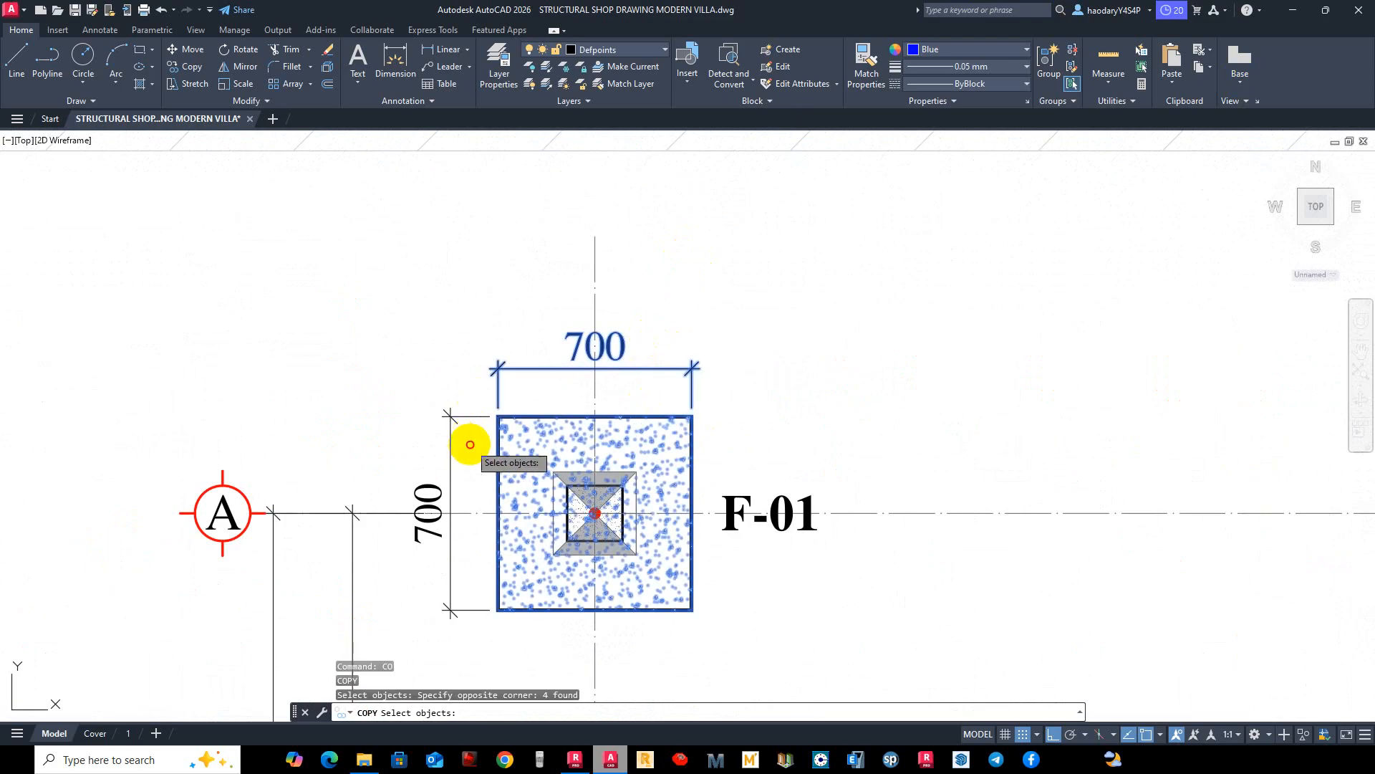
pyautogui.click(470, 444)
pyautogui.click(396, 356)
pyautogui.scroll(4, 592, 543)
pyautogui.press('Return')
pyautogui.click(598, 463)
pyautogui.scroll(-10, 762, 374)
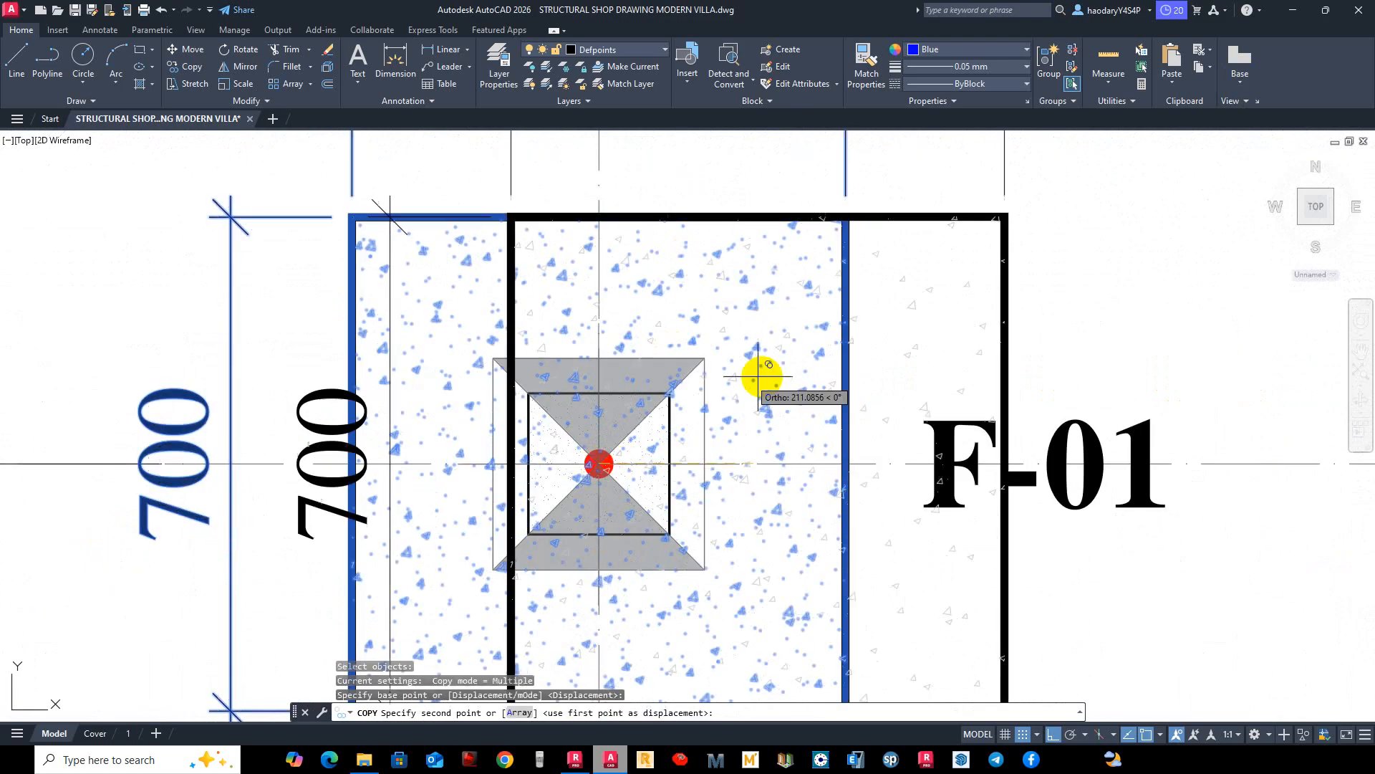
pyautogui.moveTo(659, 197); pyautogui.dragTo(672, 347, button='middle')
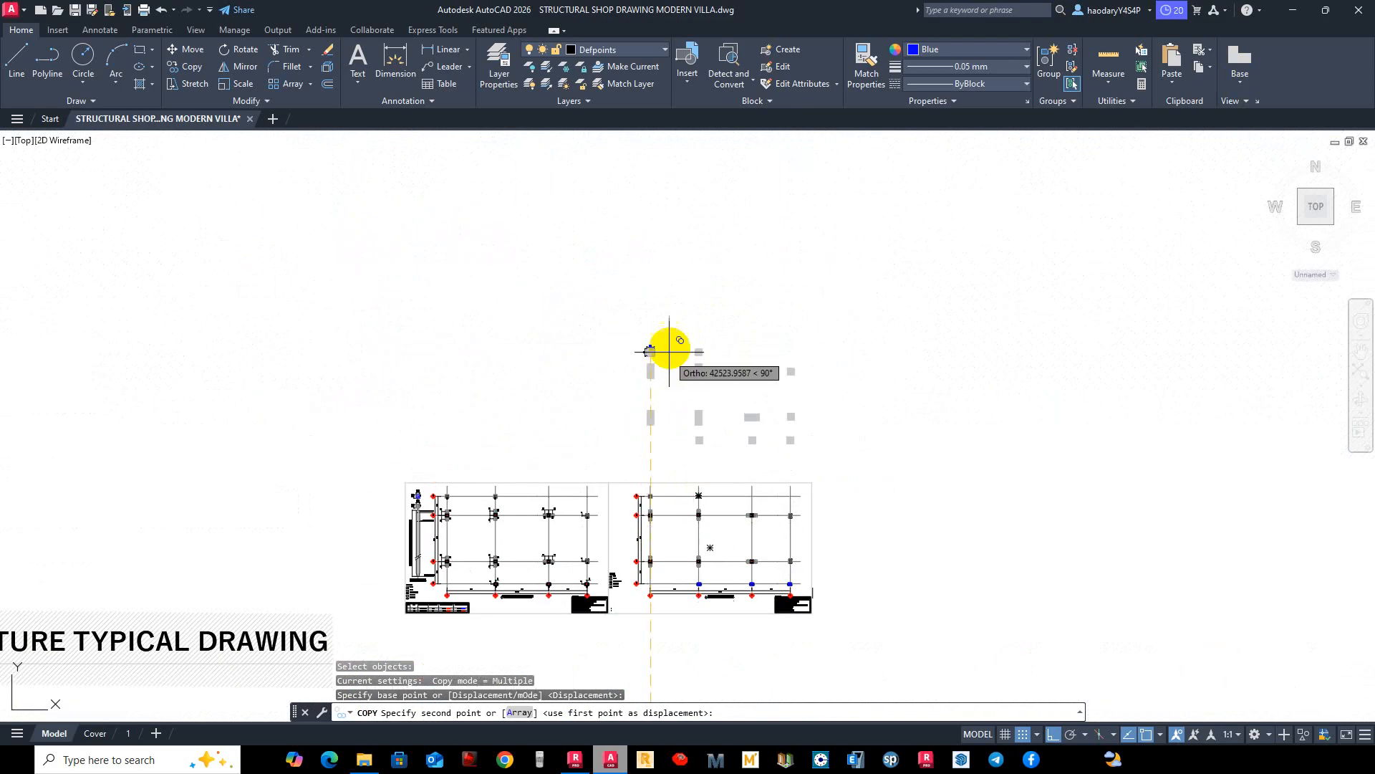
pyautogui.scroll(2, 675, 342)
pyautogui.click(675, 302)
pyautogui.press('Escape')
pyautogui.press('Escape')
# Erase the concrete hatch that came along with the copied F-01 cap.
pyautogui.write('e')
pyautogui.press('Return')
pyautogui.click(717, 330)
pyautogui.press('Return')
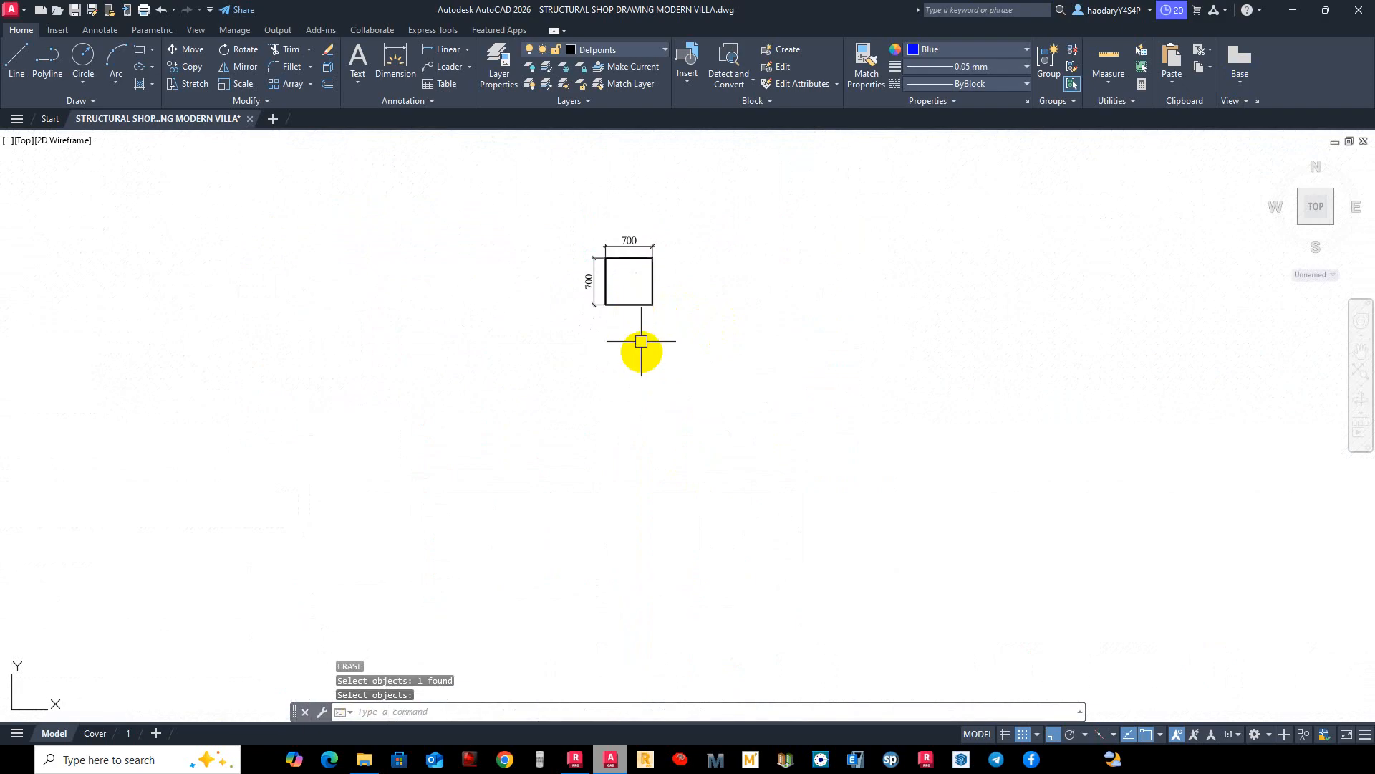
# Move the copied F-01 cap and its 700 dimensions onto the centre of the first column on gridline A in the pile cap location layout.
pyautogui.press('Return')
pyautogui.click(518, 259)
pyautogui.click(805, 498)
pyautogui.scroll(2, 607, 305)
pyautogui.press('Return')
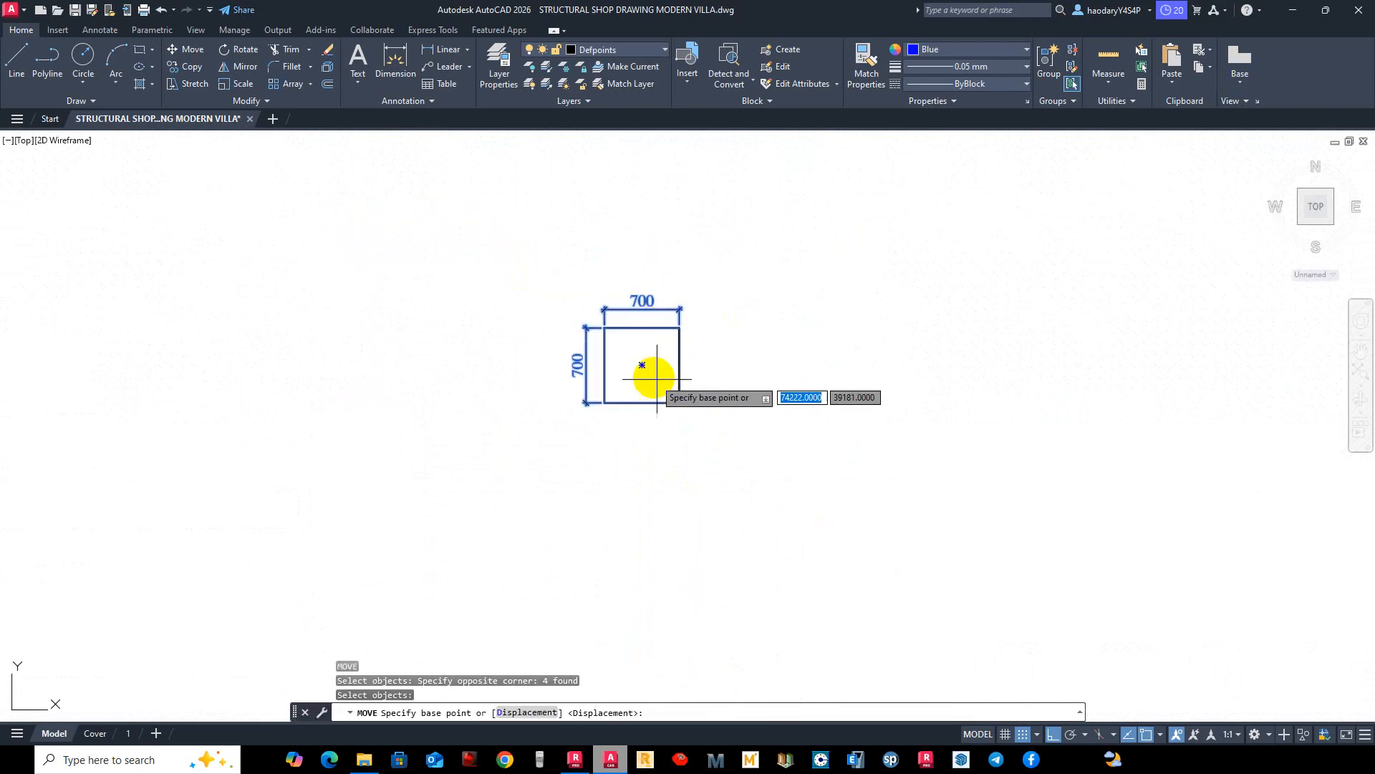
pyautogui.click(657, 379)
pyautogui.scroll(-5, 737, 470)
pyautogui.scroll(3, 731, 540)
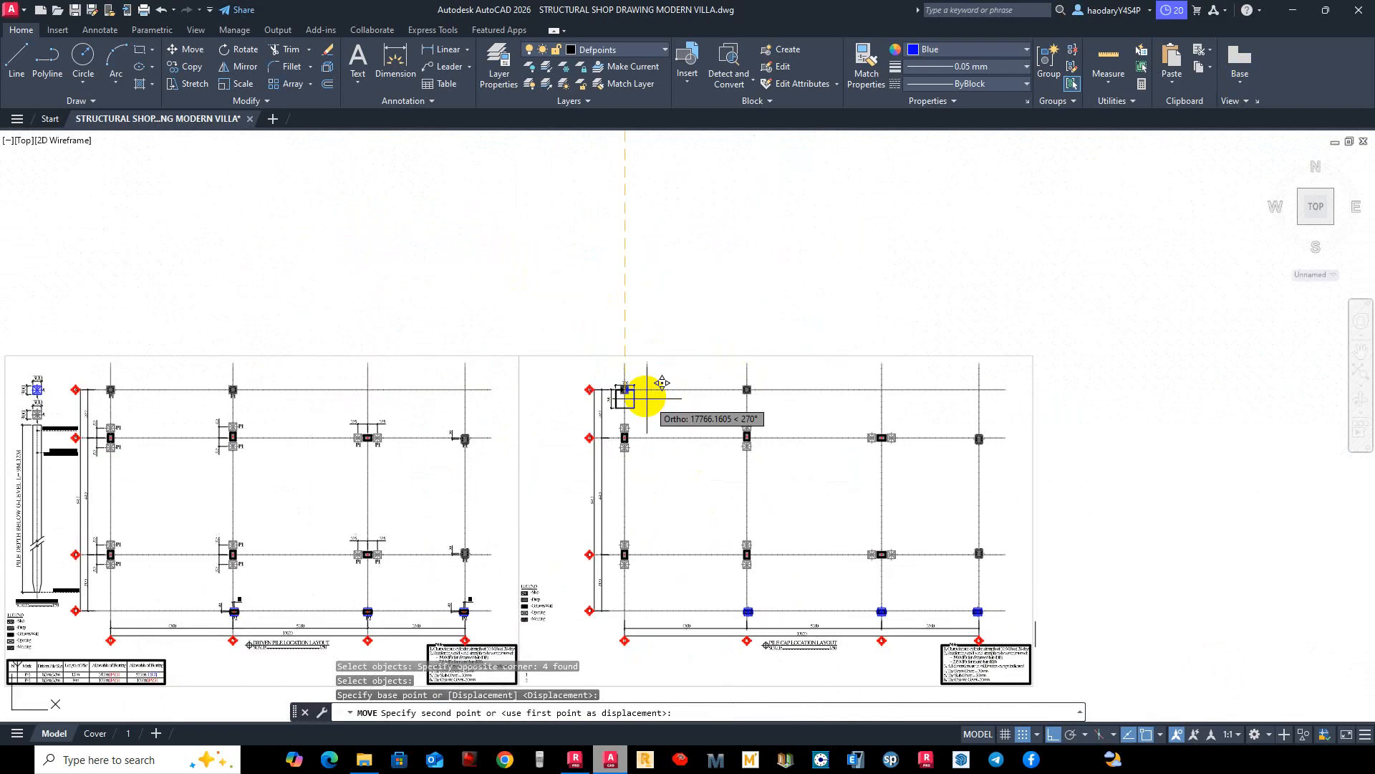
pyautogui.scroll(5, 647, 396)
pyautogui.click(609, 380)
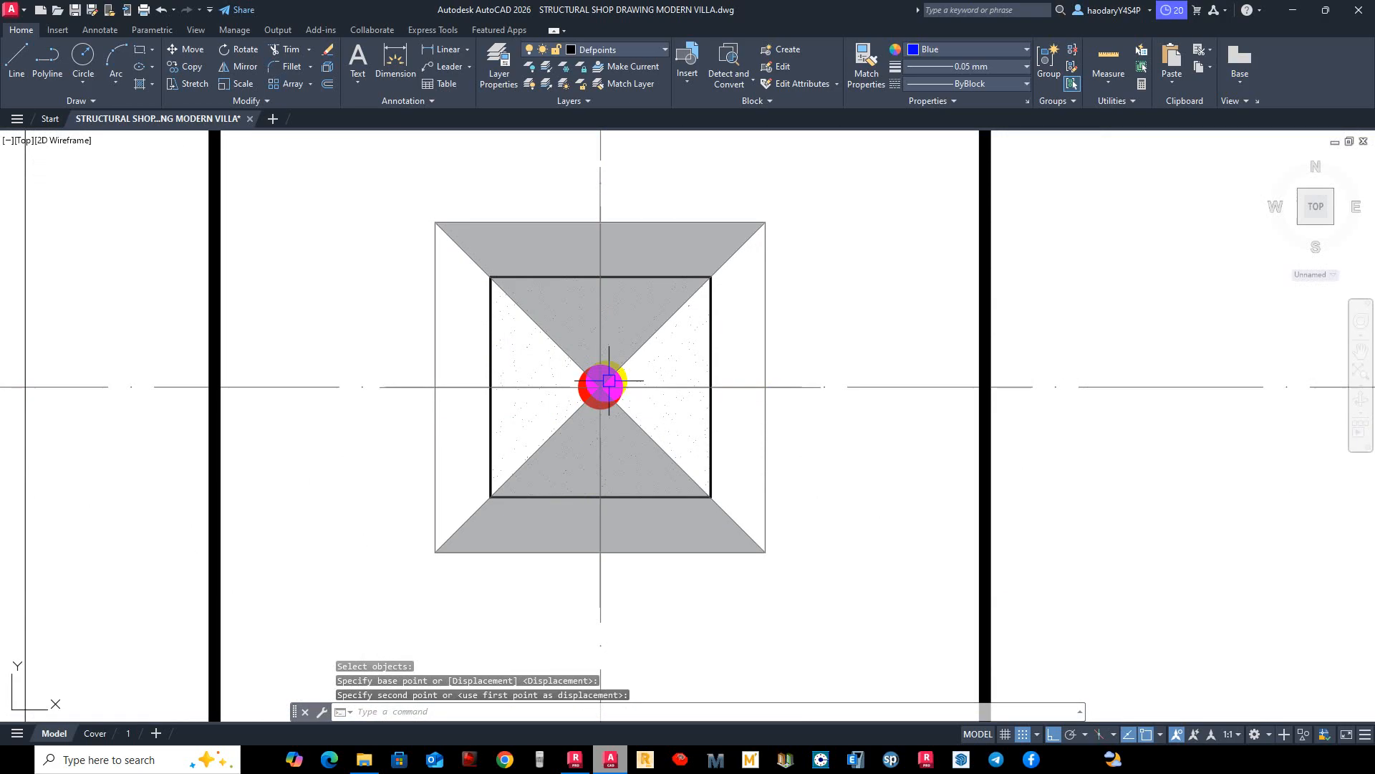
pyautogui.scroll(-5, 609, 380)
pyautogui.scroll(1, 568, 444)
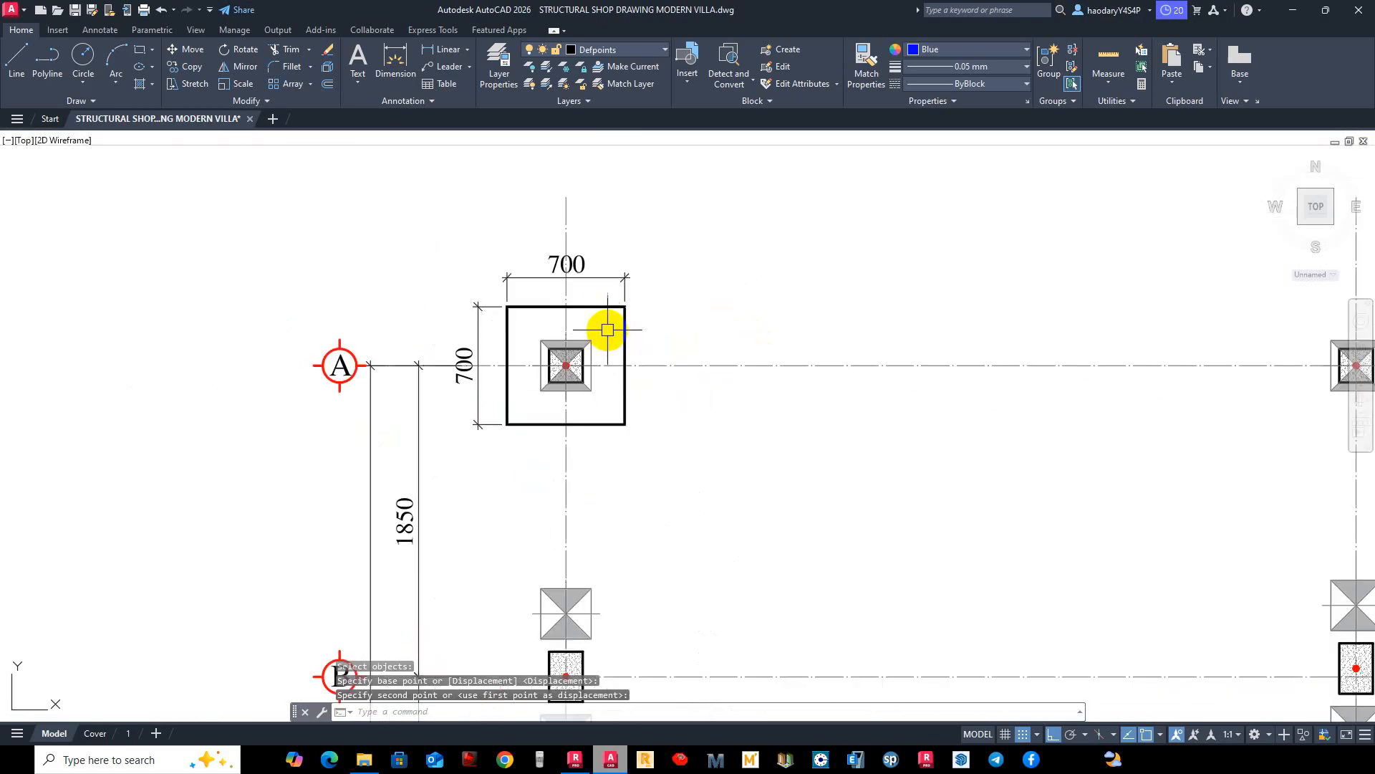
# Copy the 700 x 700 cap with its dimensions from its column centre to the second column on gridline A.
pyautogui.scroll(-5, 608, 330)
pyautogui.scroll(5, 623, 310)
pyautogui.write('co')
pyautogui.press('space')
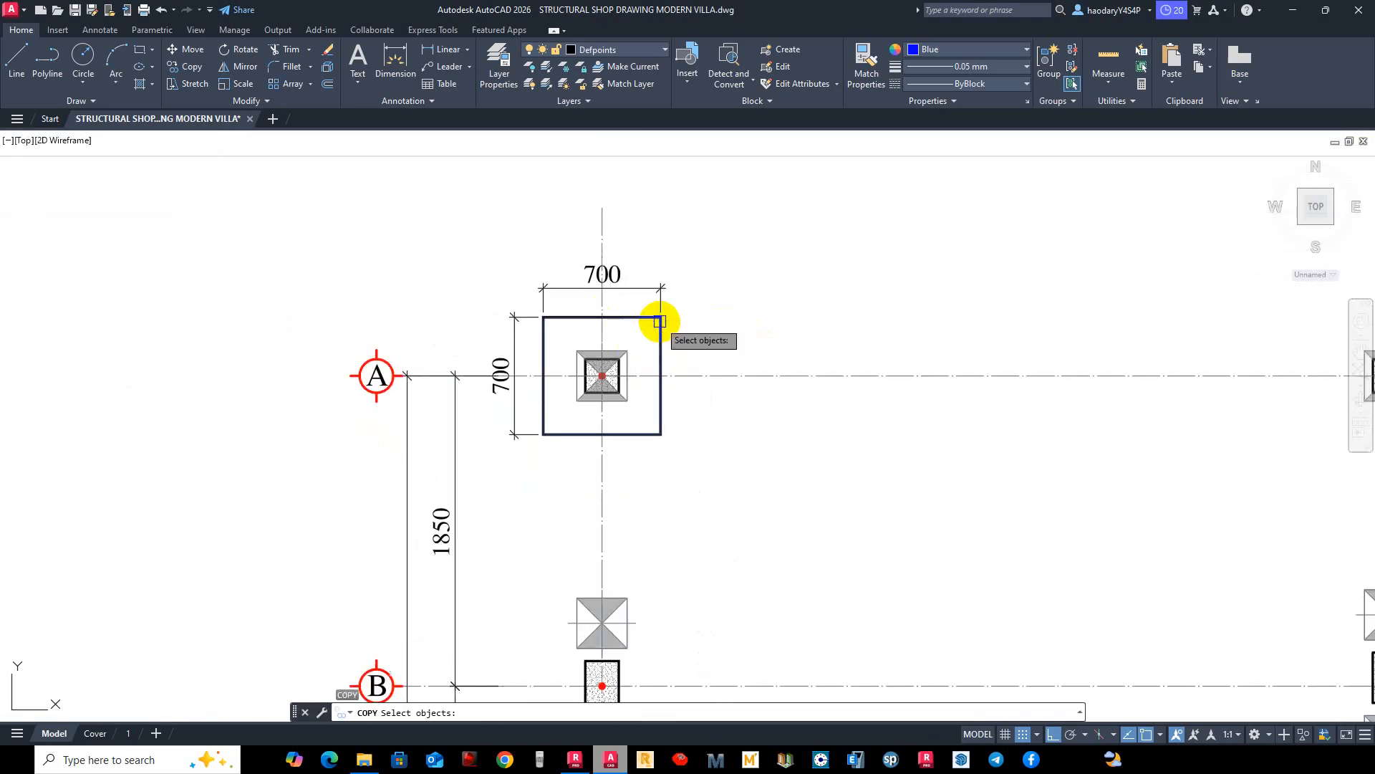
pyautogui.scroll(3, 660, 318)
pyautogui.press('Escape')
pyautogui.press('Escape')
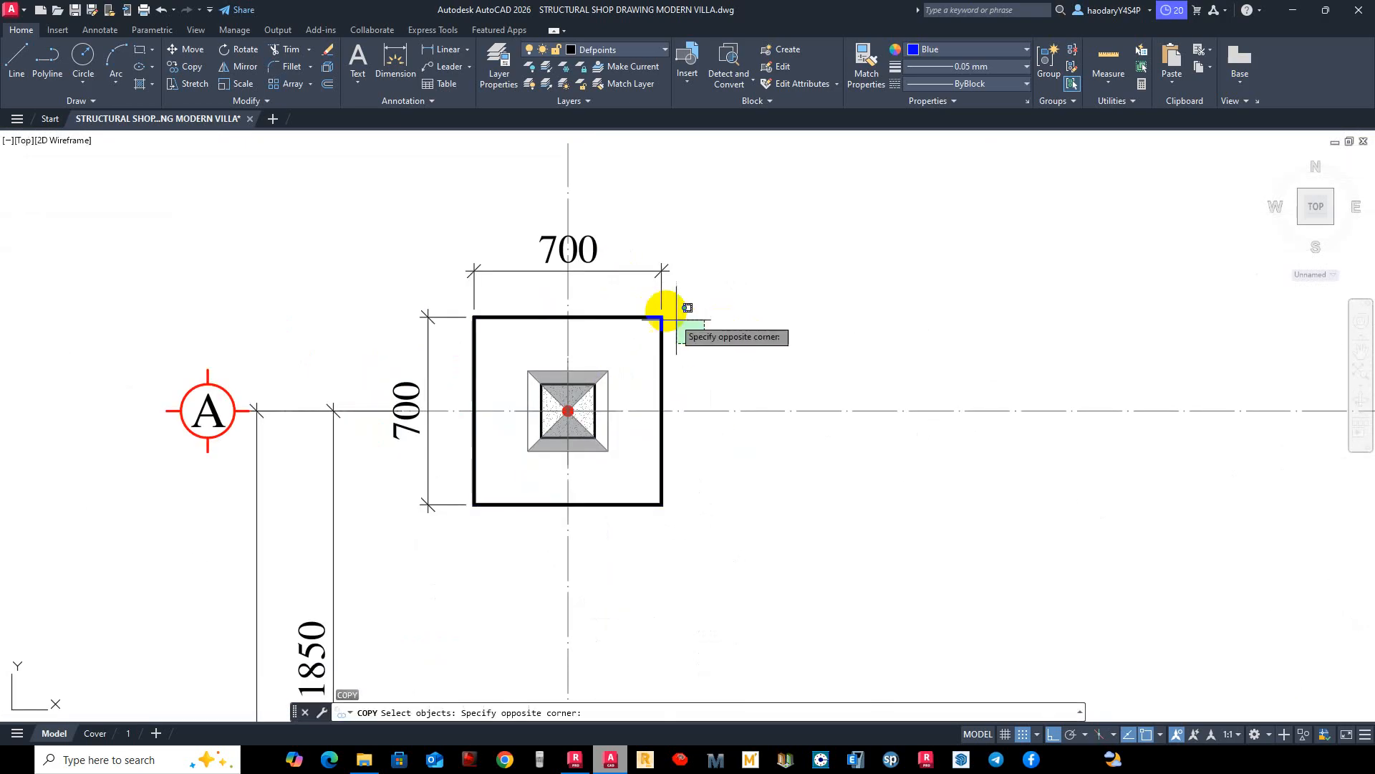
pyautogui.click(394, 282)
pyautogui.press('space')
pyautogui.scroll(4, 566, 405)
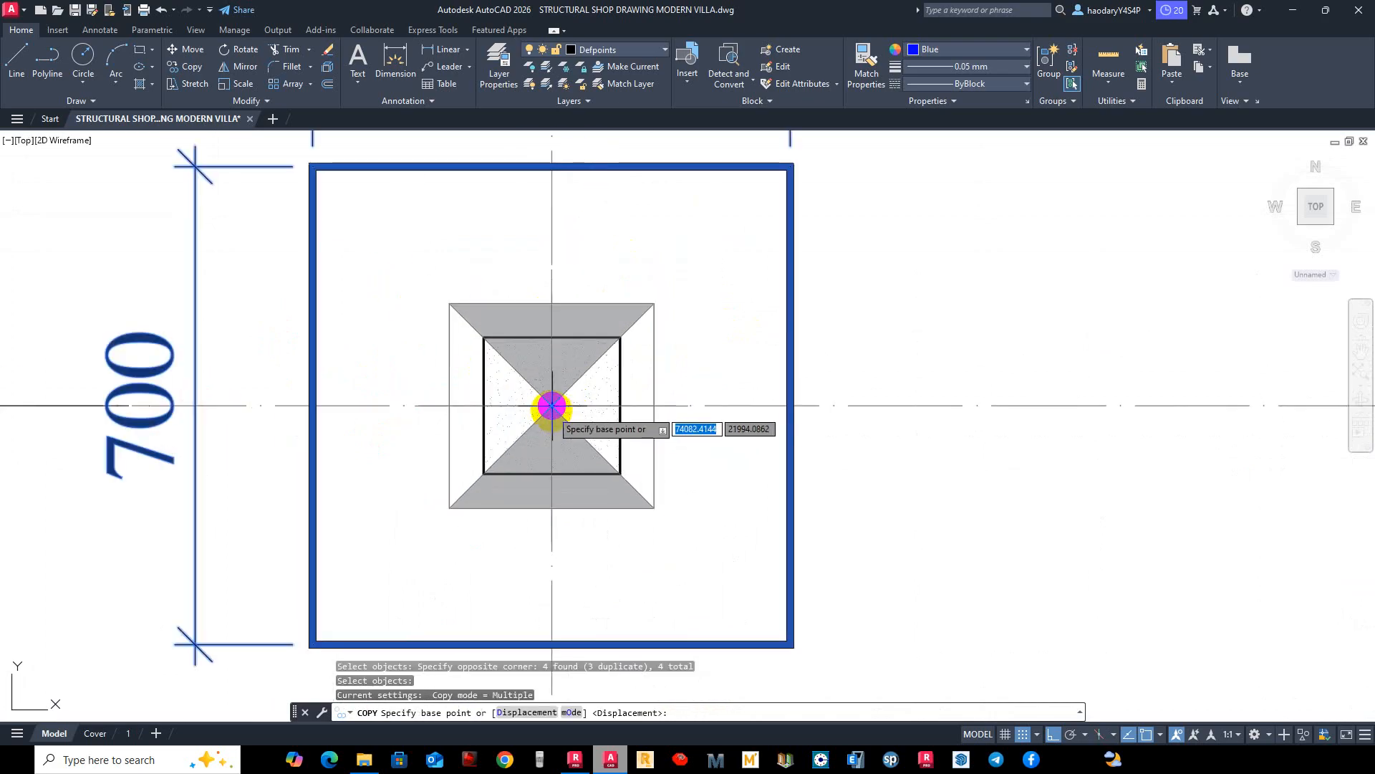
pyautogui.click(551, 405)
pyautogui.scroll(-6, 551, 406)
pyautogui.scroll(8, 291, 384)
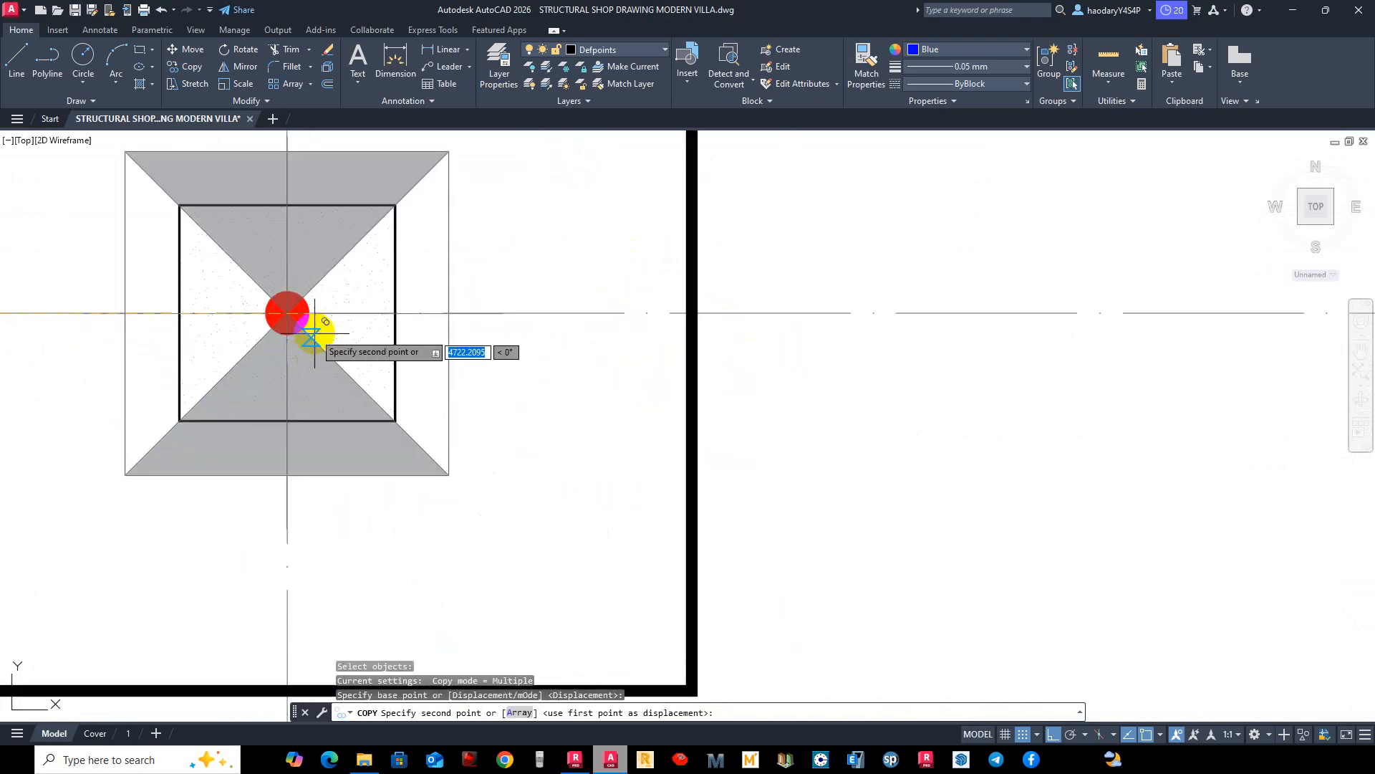
pyautogui.click(286, 312)
# Place further copies of the 700 x 700 cap on the centres of the three blue piles along the lowest gridline.
pyautogui.scroll(-6, 455, 252)
pyautogui.scroll(5, 436, 360)
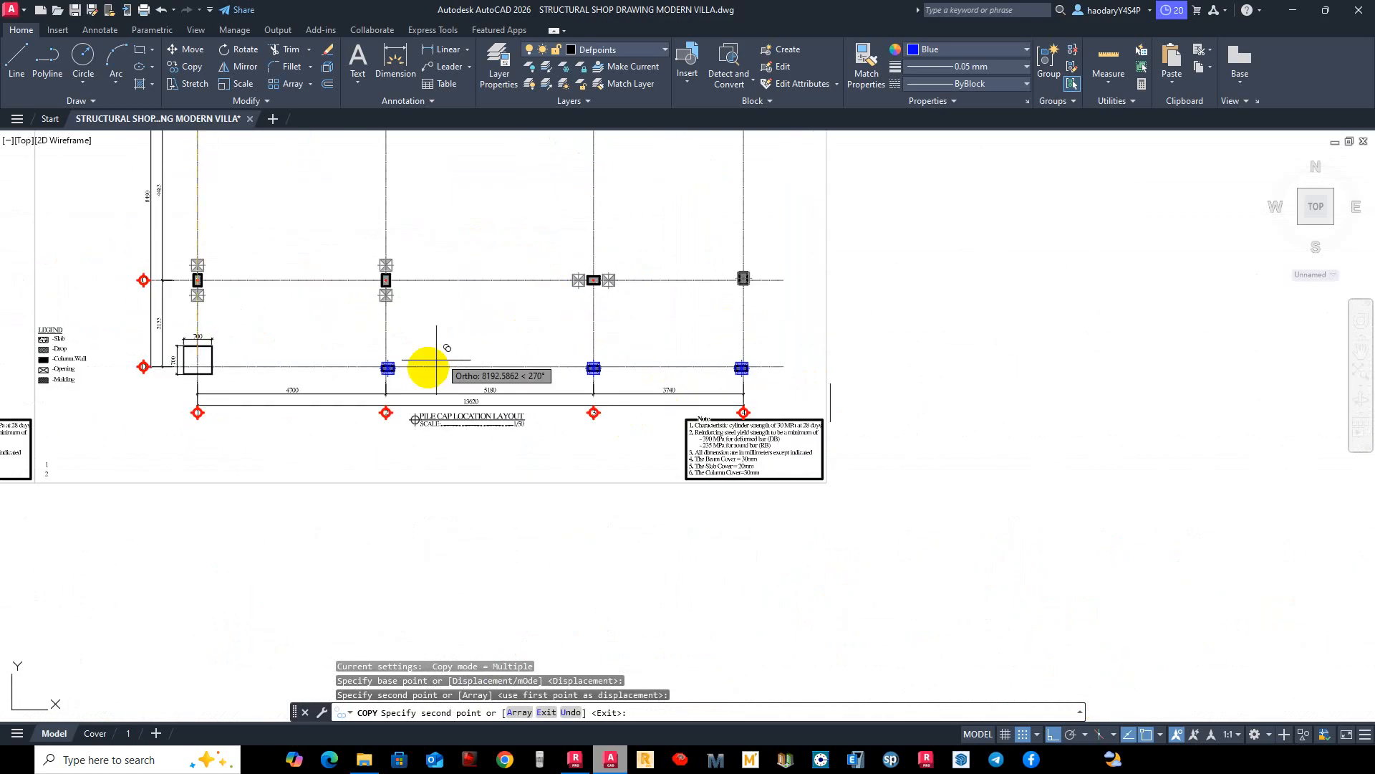
pyautogui.scroll(6, 430, 358)
pyautogui.scroll(-6, 506, 337)
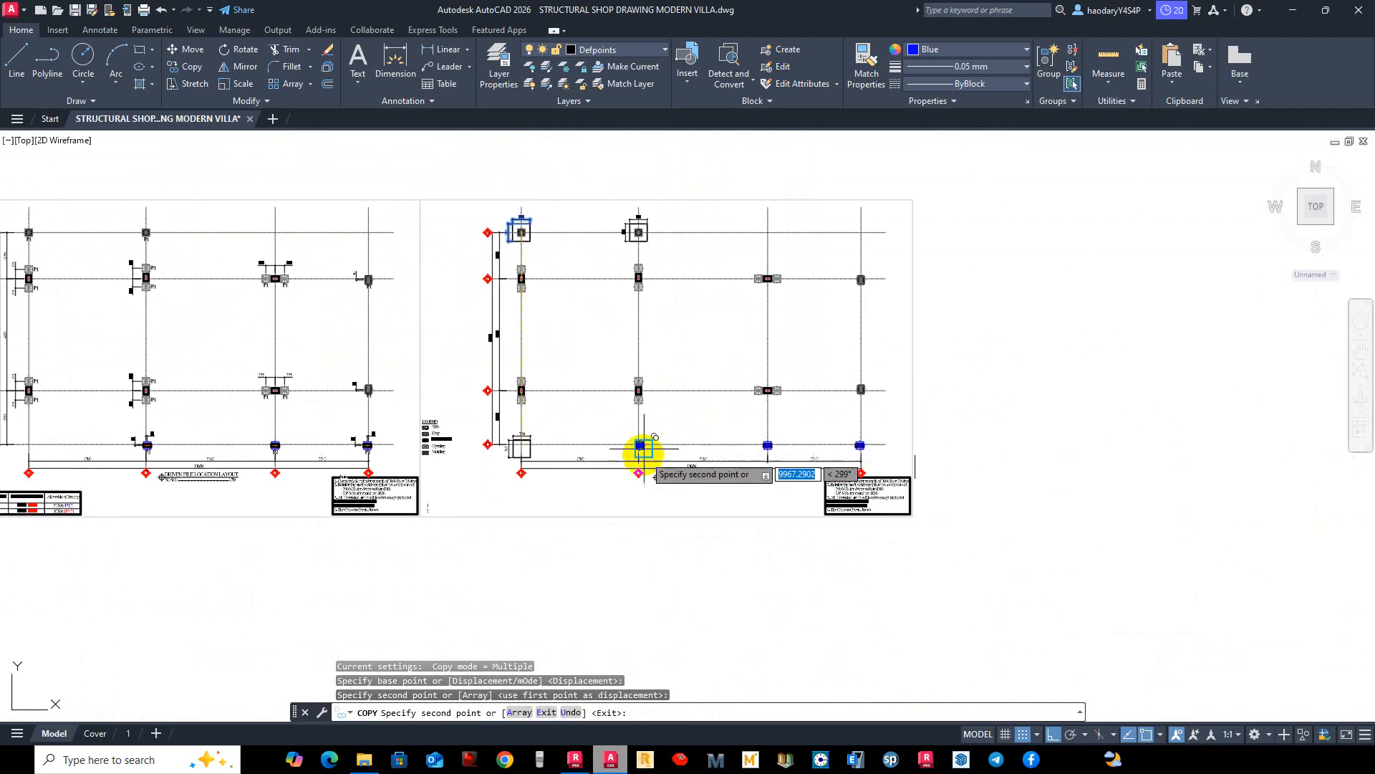
pyautogui.scroll(8, 645, 452)
pyautogui.click(648, 377)
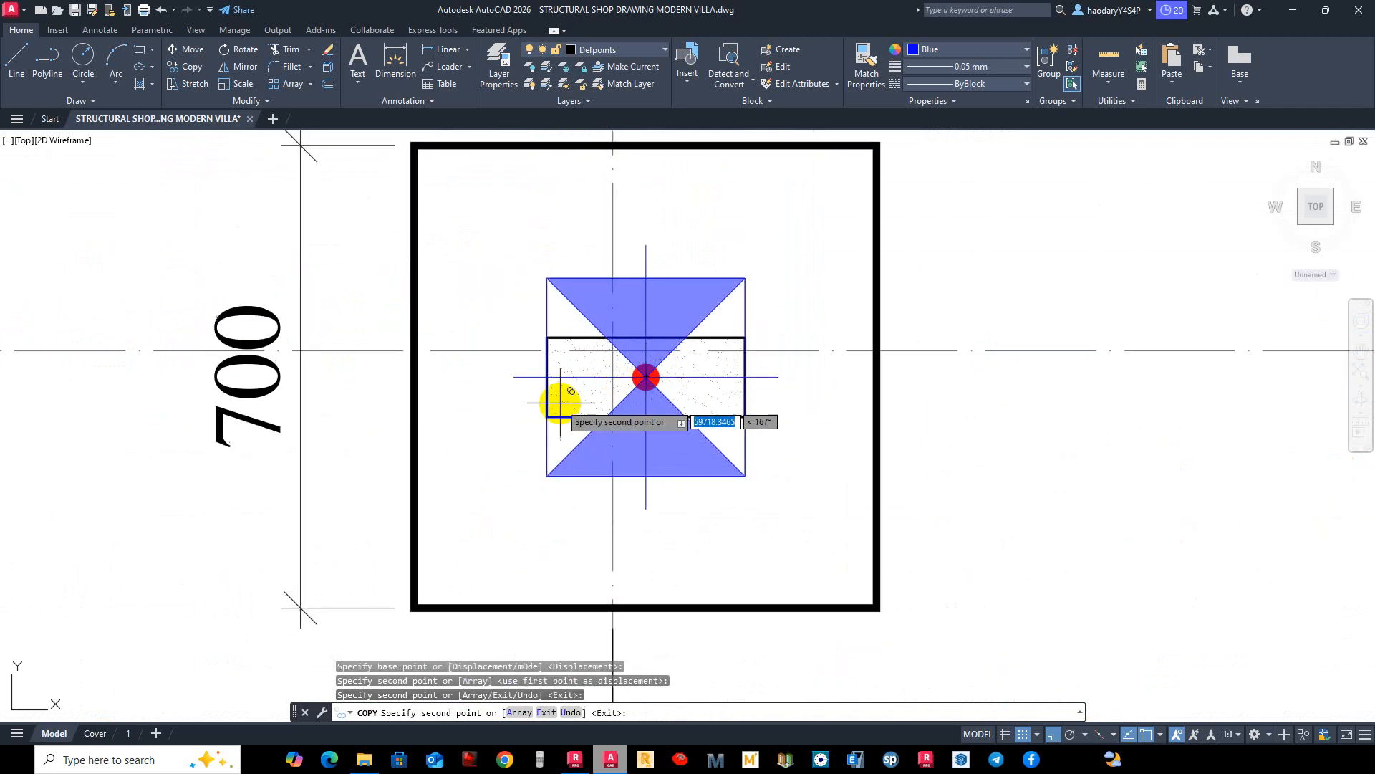
pyautogui.scroll(-6, 562, 399)
pyautogui.moveTo(1182, 383); pyautogui.dragTo(21, 341, button='middle')
pyautogui.scroll(2, 613, 325)
pyautogui.click(607, 401)
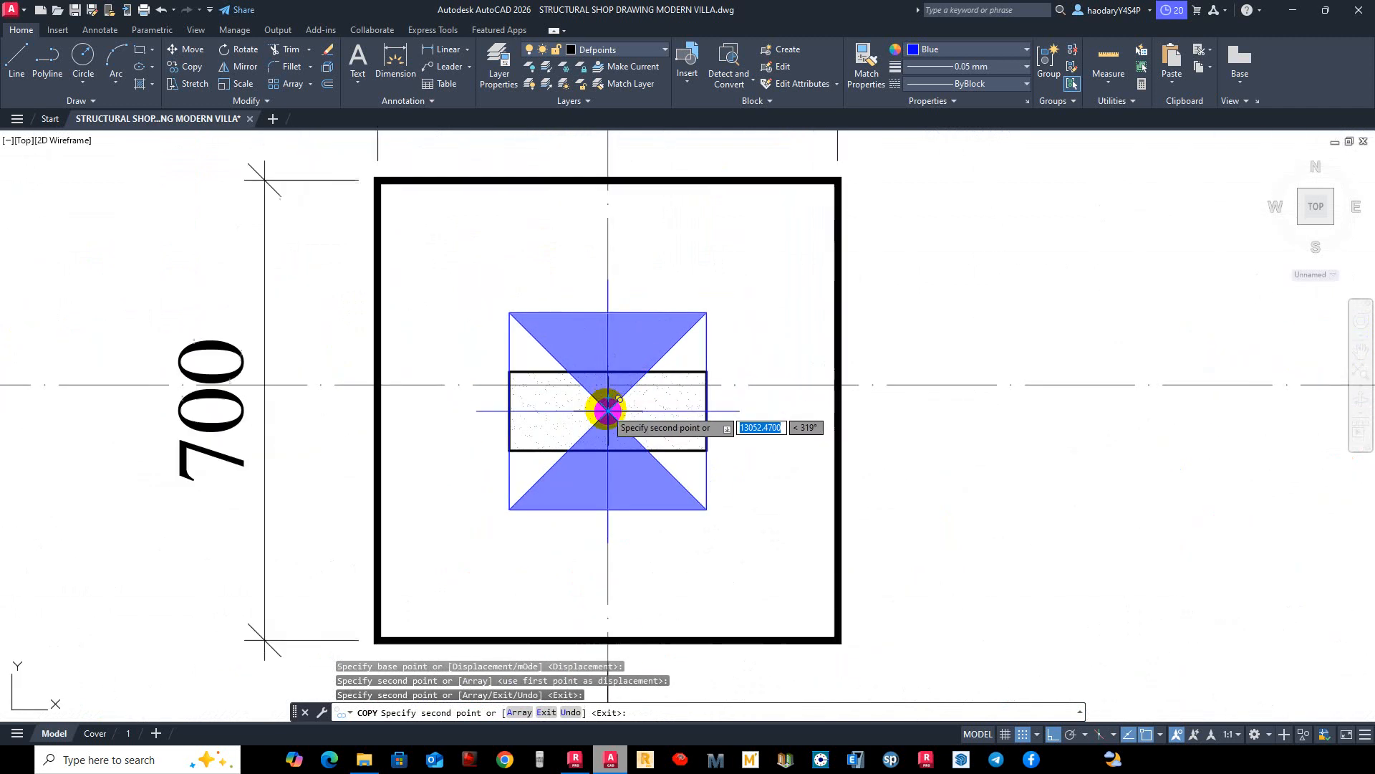
pyautogui.scroll(-5, 620, 410)
pyautogui.moveTo(847, 392); pyautogui.dragTo(624, 421, button='middle')
pyautogui.scroll(4, 624, 421)
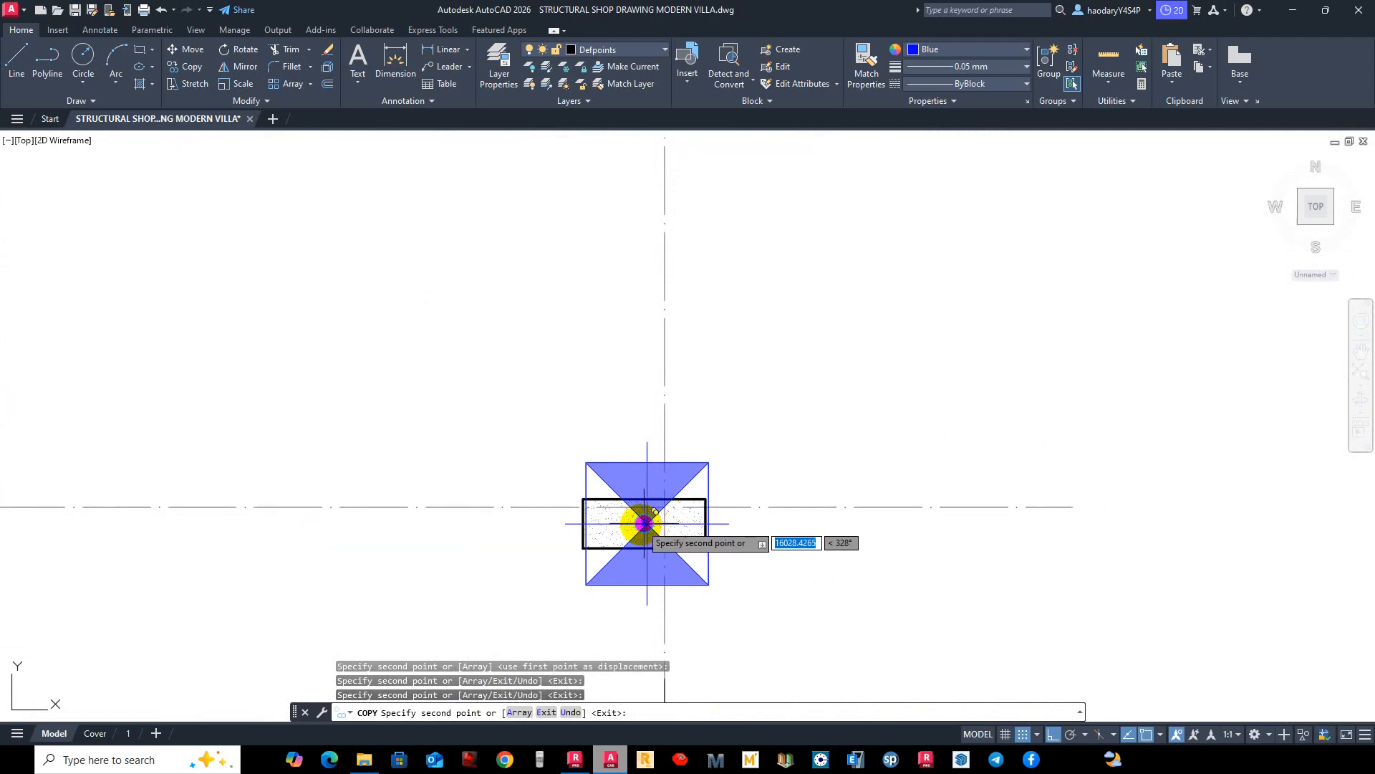
pyautogui.scroll(4, 644, 523)
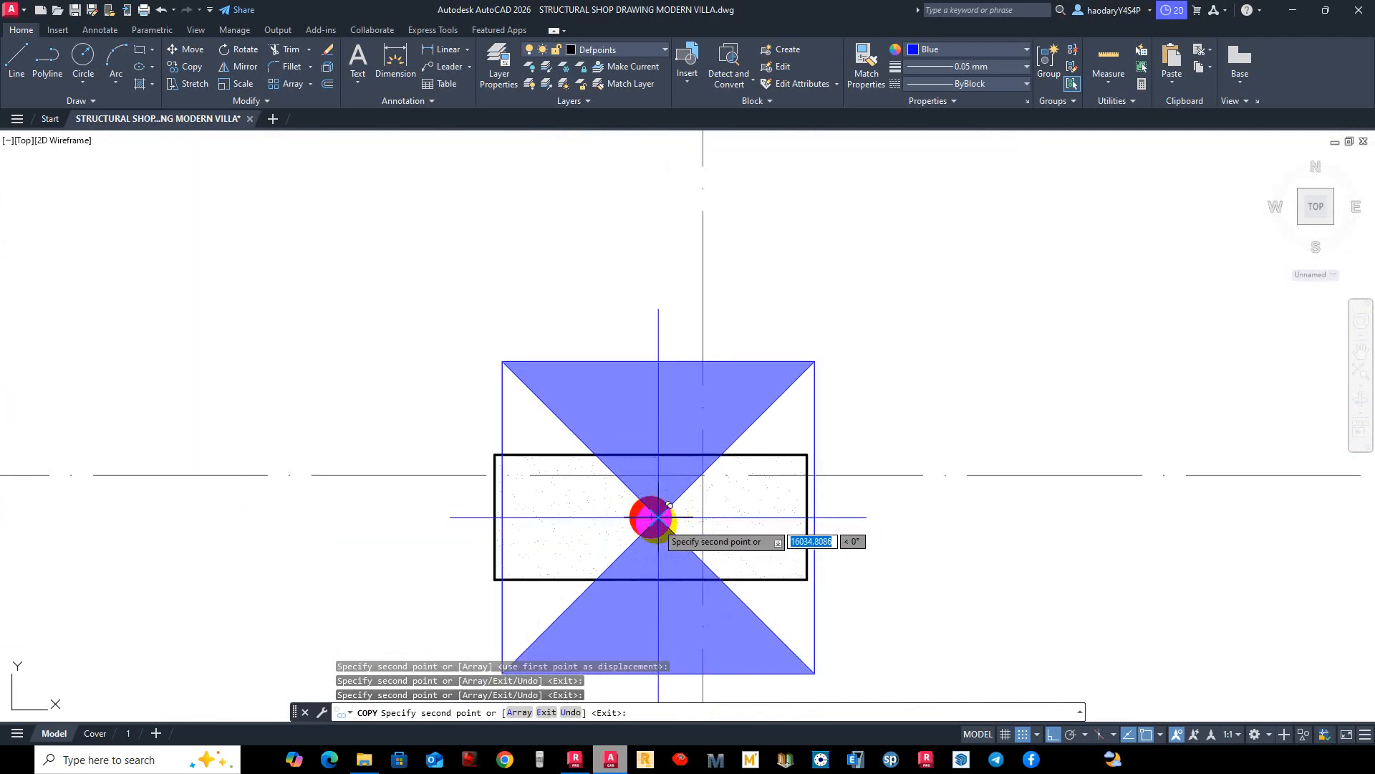
pyautogui.click(657, 518)
pyautogui.scroll(-6, 784, 393)
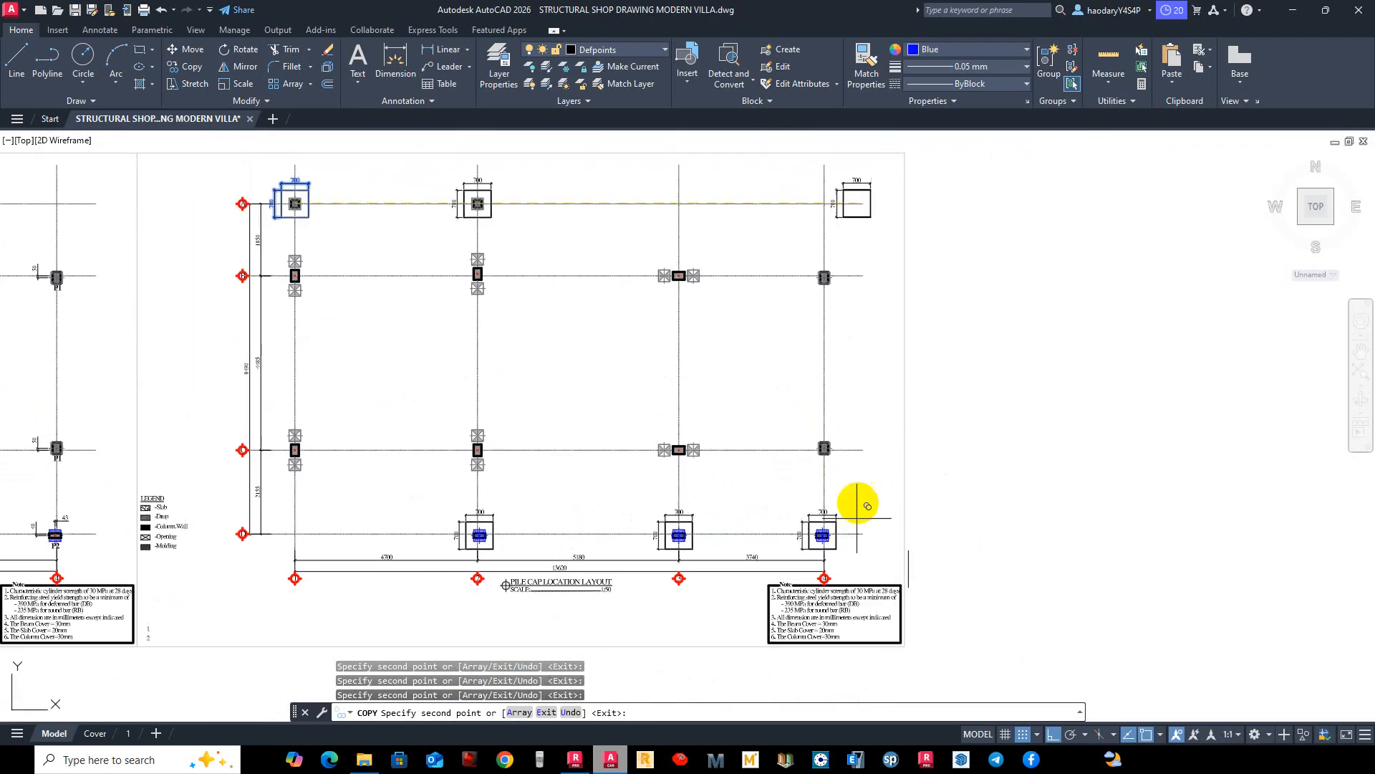
# Place copies of the 700 x 700 cap on the single piles of the last column line at gridlines C and B, and finish copying.
pyautogui.scroll(10, 831, 442)
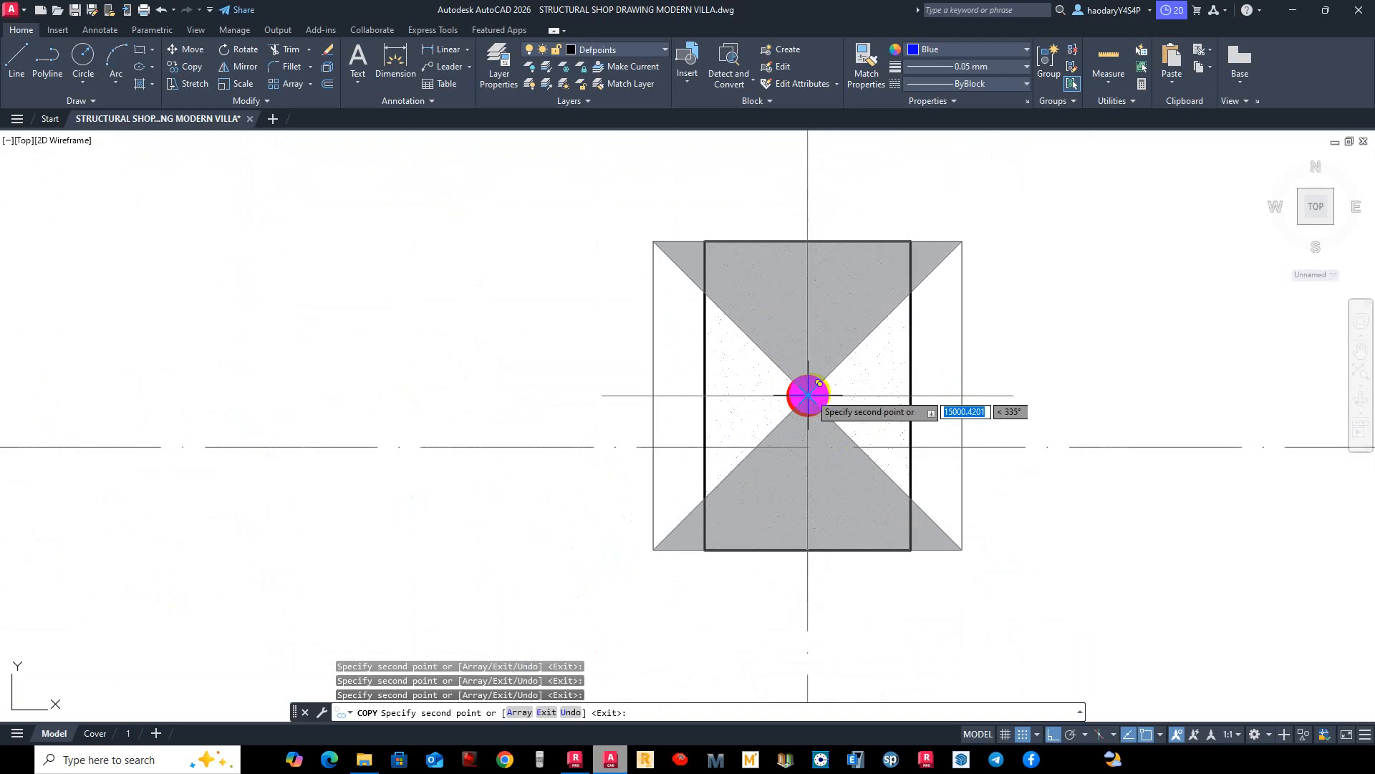
pyautogui.click(808, 396)
pyautogui.scroll(-8, 792, 402)
pyautogui.moveTo(777, 324); pyautogui.dragTo(741, 587, button='middle')
pyautogui.moveTo(709, 243); pyautogui.dragTo(697, 552, button='middle')
pyautogui.scroll(6, 723, 451)
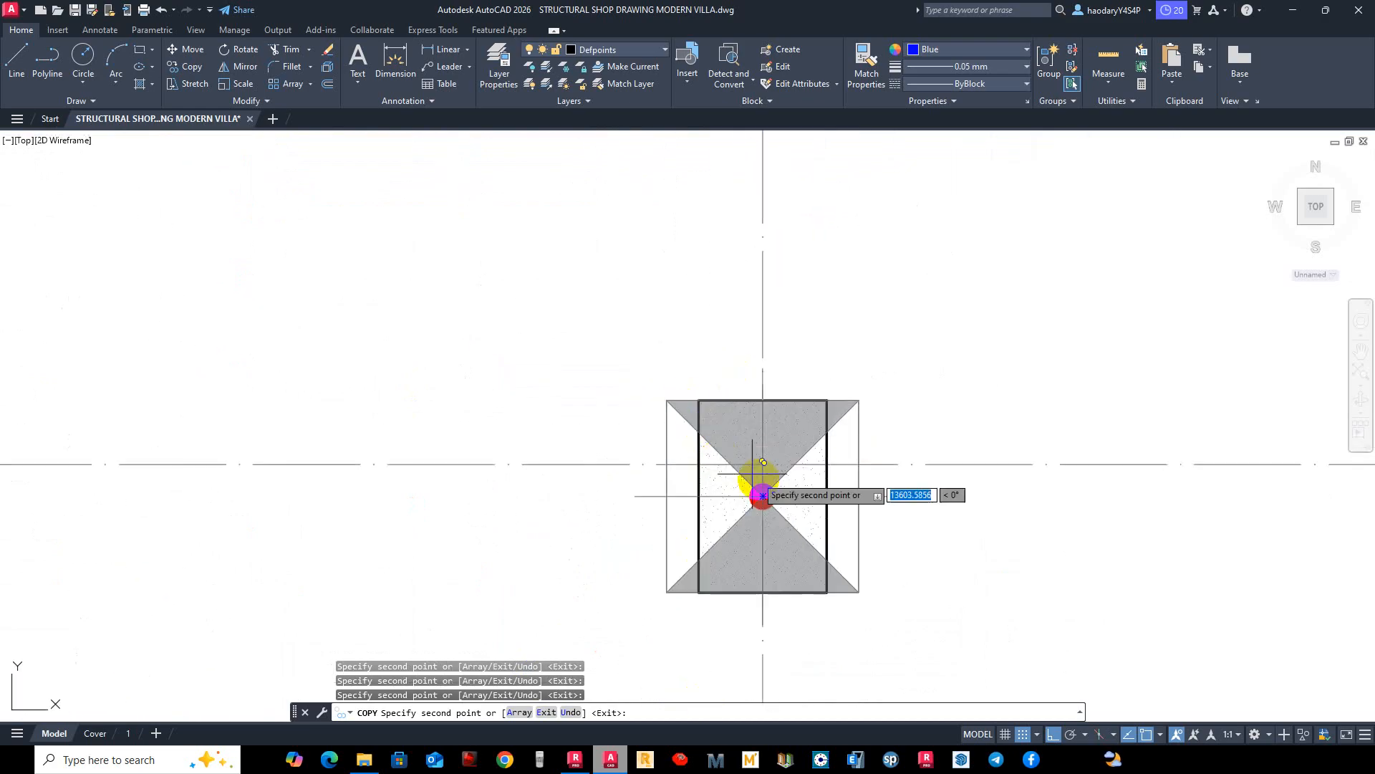
pyautogui.scroll(-12, 762, 494)
pyautogui.press('Escape')
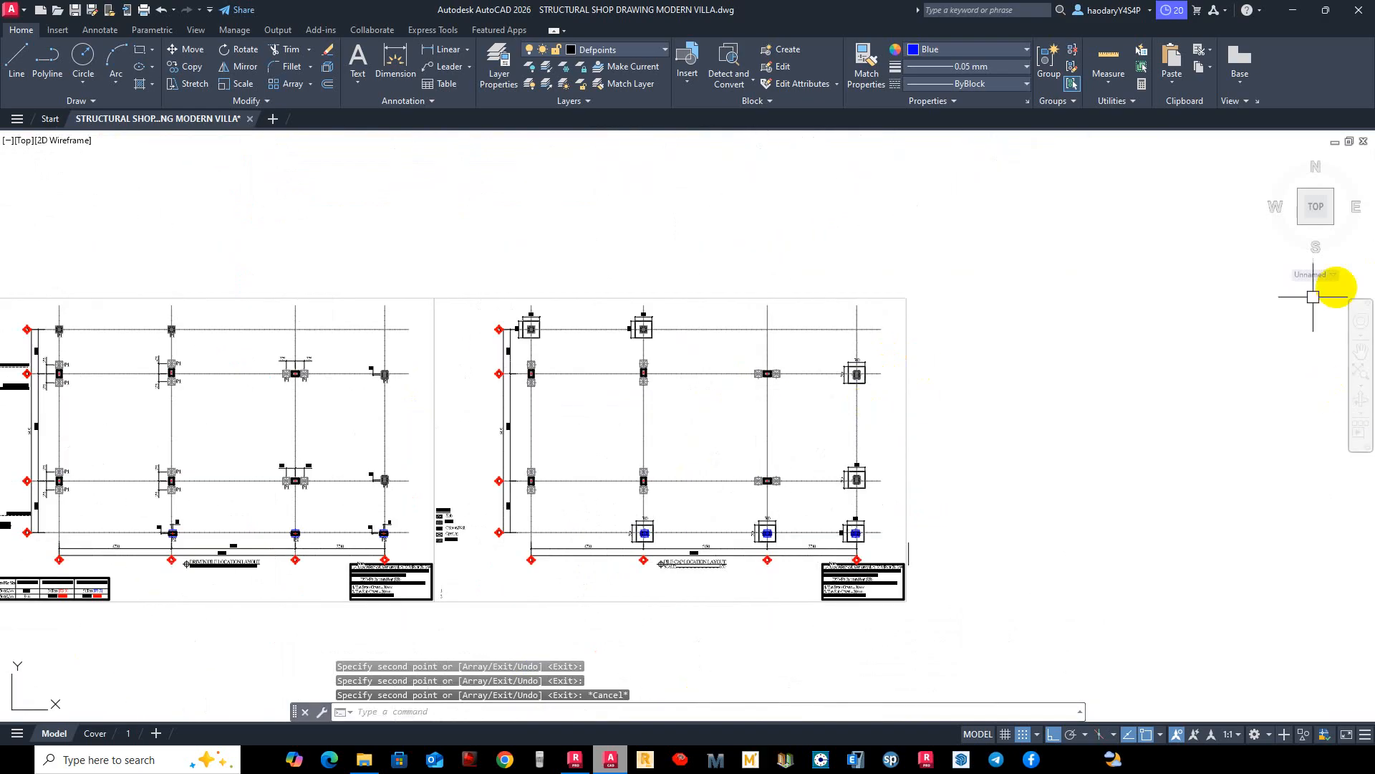
# Check the remaining two-pile locations in the layout and locate the F-02 cap at gridline B in the typical PILE CAP drawing.
pyautogui.moveTo(689, 328); pyautogui.dragTo(820, 246, button='middle')
pyautogui.scroll(3, 761, 300)
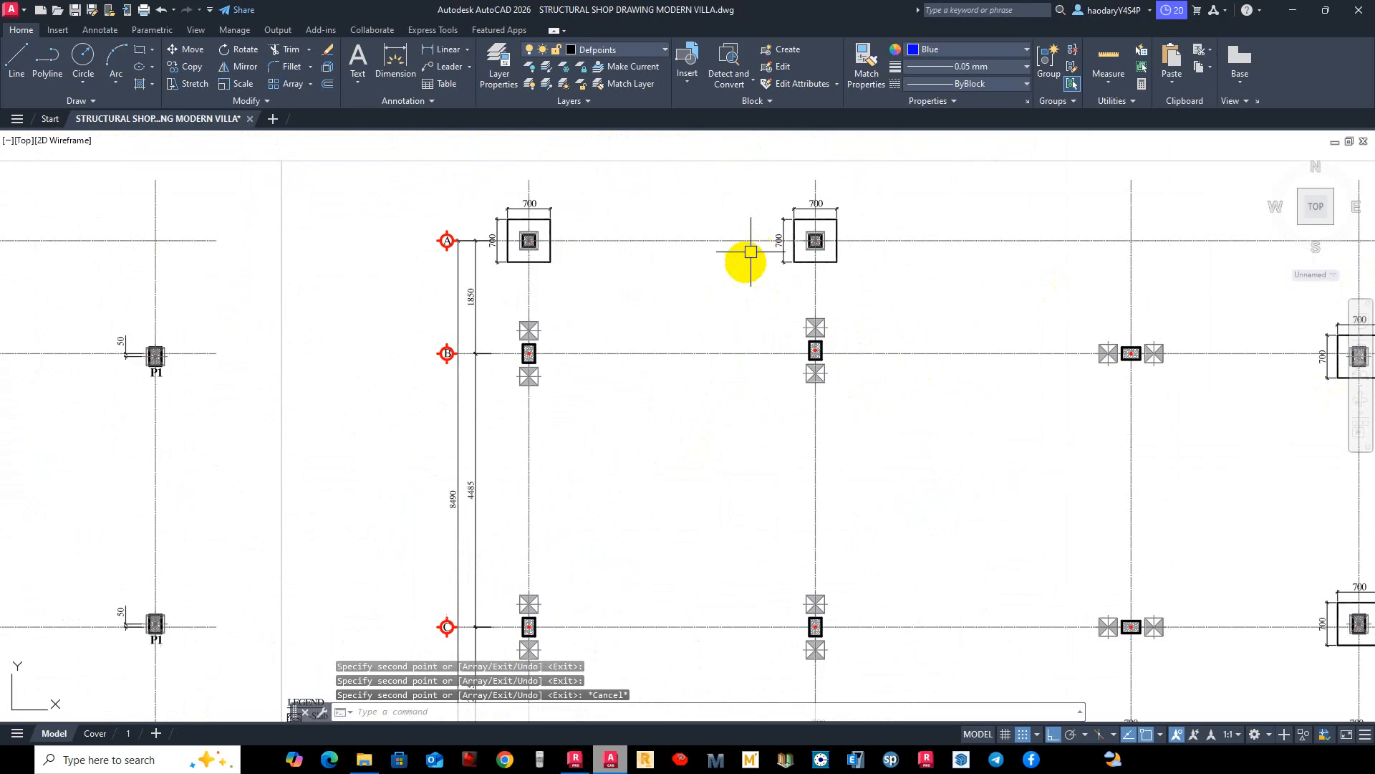
pyautogui.scroll(-10, 737, 362)
pyautogui.moveTo(823, 316); pyautogui.dragTo(627, 428, button='middle')
pyautogui.scroll(8, 645, 429)
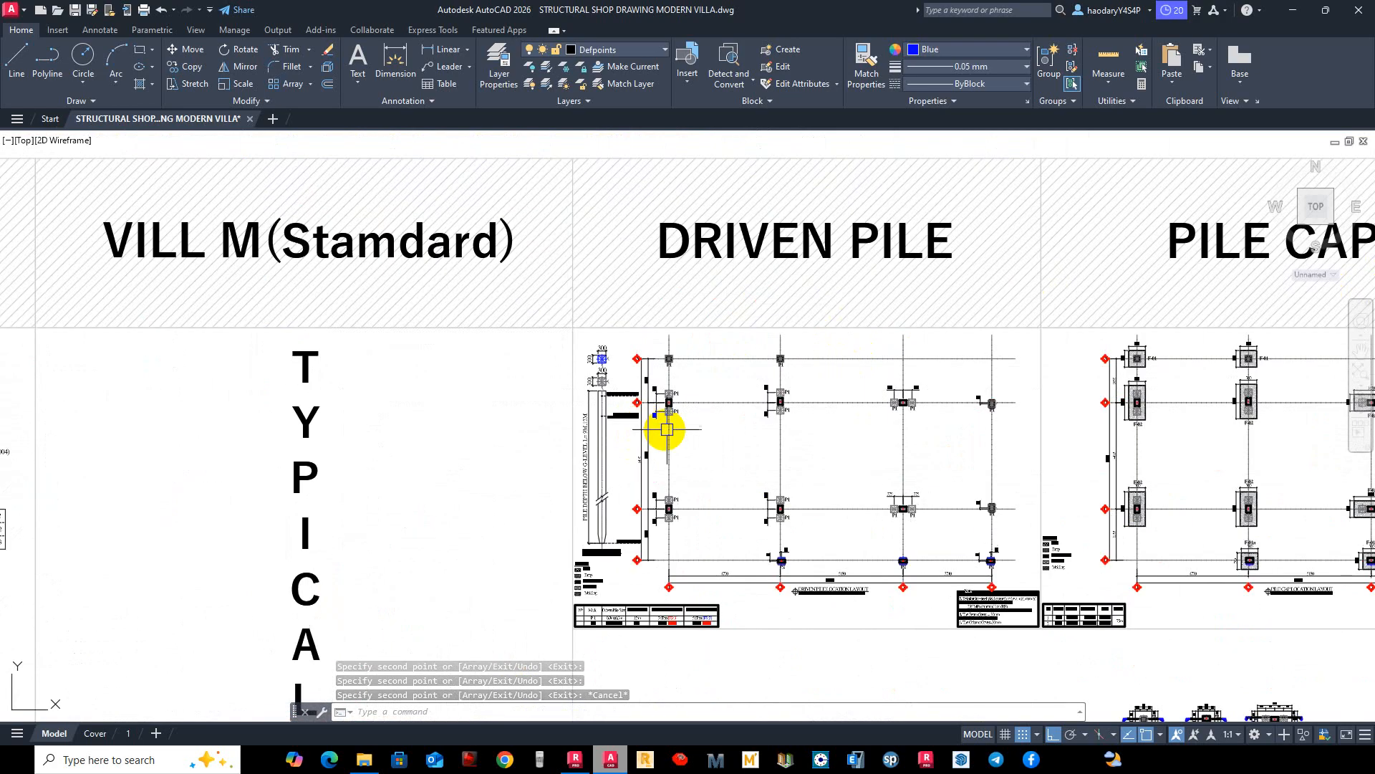
pyautogui.scroll(-6, 540, 430)
pyautogui.scroll(7, 602, 392)
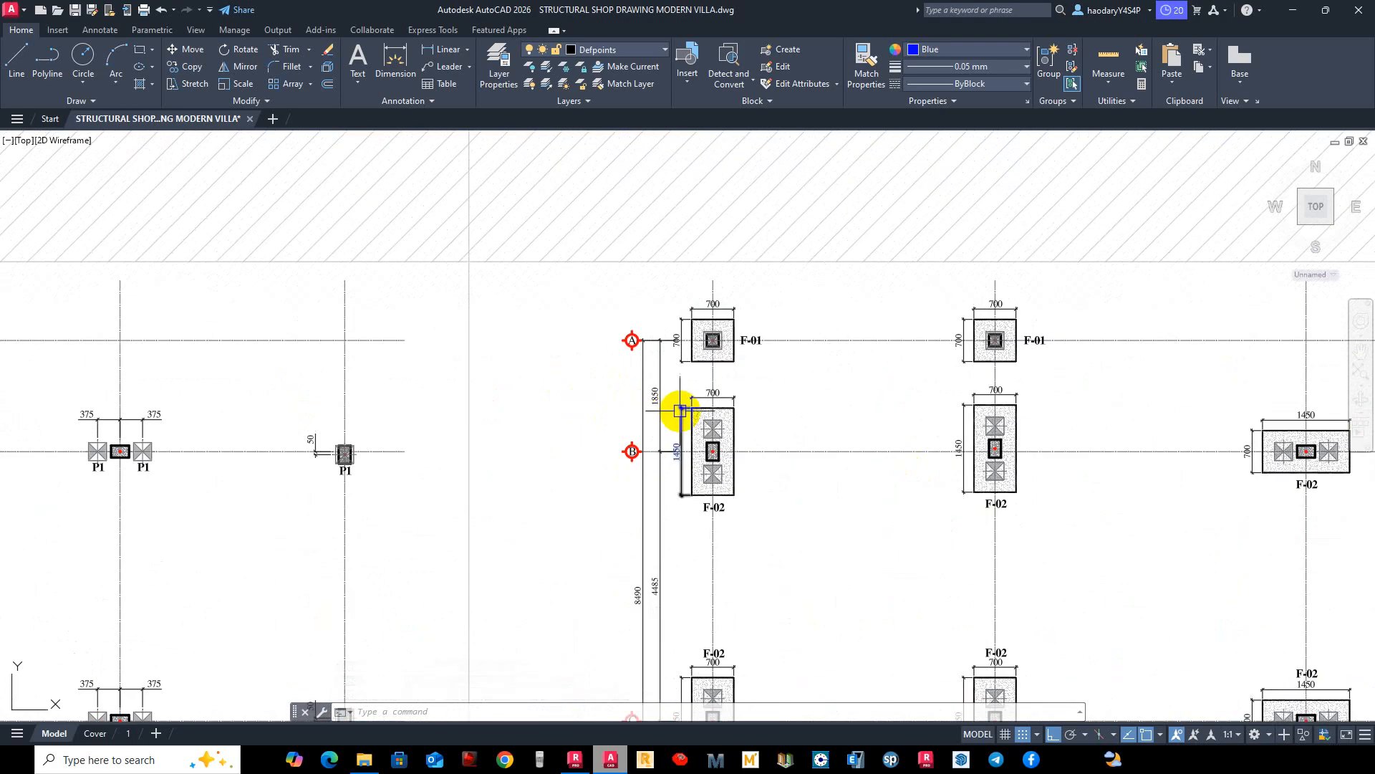
pyautogui.scroll(5, 691, 418)
pyautogui.moveTo(667, 379); pyautogui.dragTo(637, 340, button='middle')
pyautogui.scroll(-1, 637, 341)
pyautogui.scroll(2, 731, 322)
pyautogui.press('Escape')
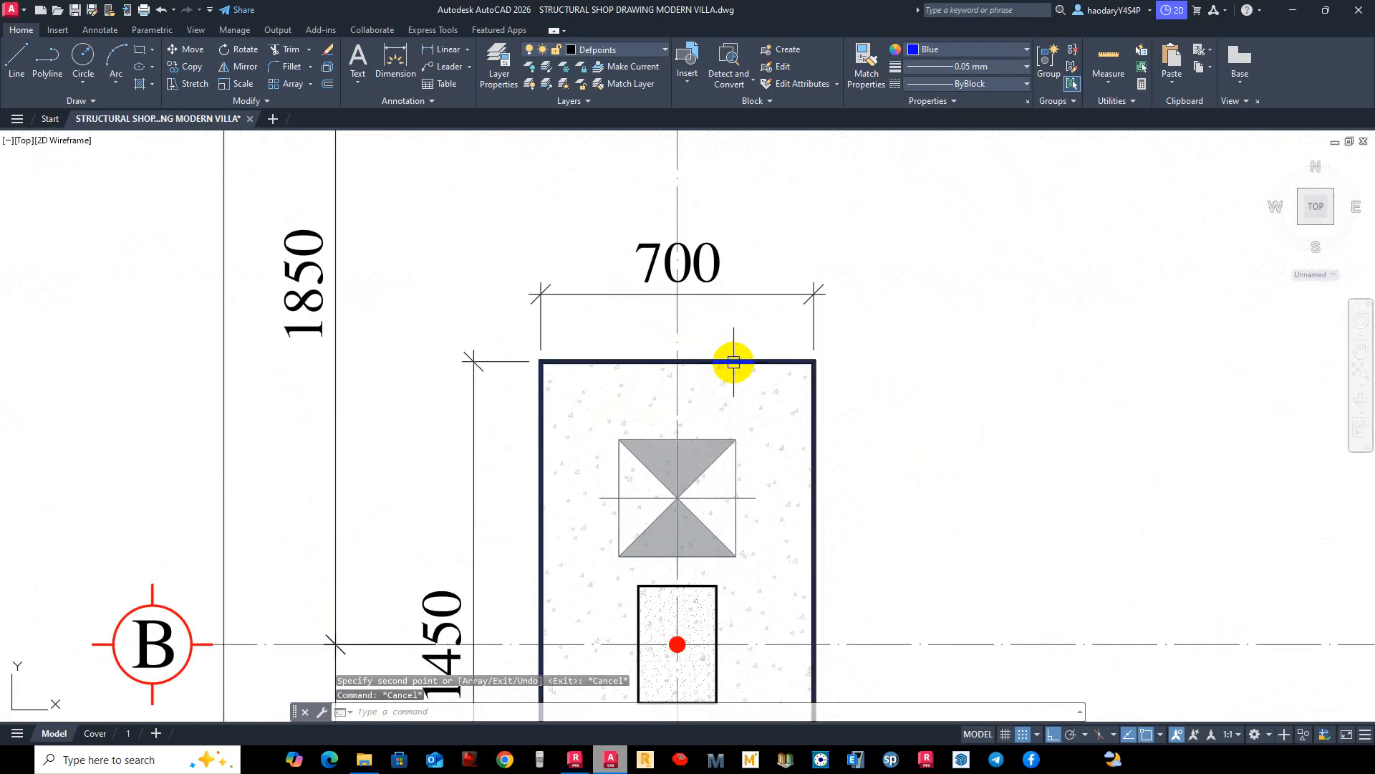
pyautogui.click(735, 361)
pyautogui.scroll(-2, 745, 335)
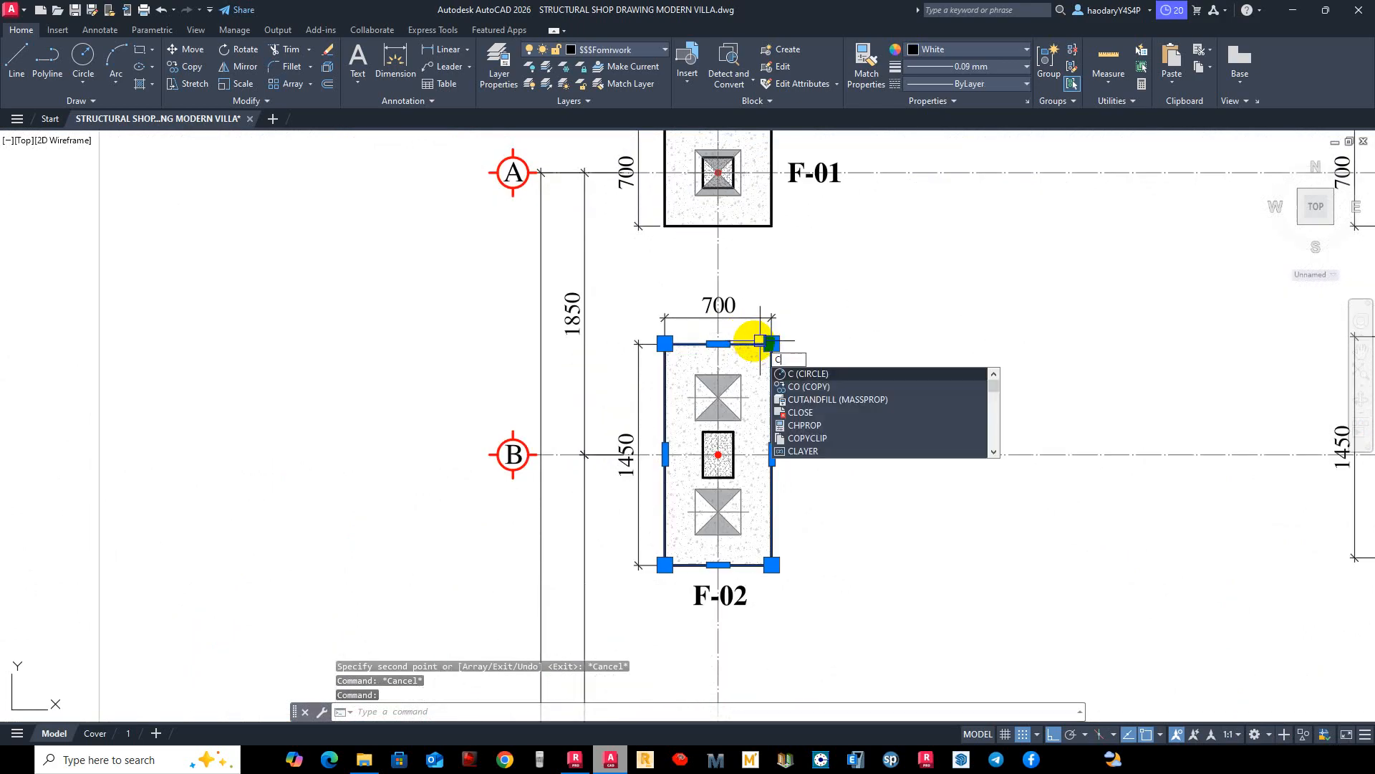
pyautogui.press('Escape')
pyautogui.press('Escape')
# Copy the F-02 cap outline with its 700 and 1450 dimensions from its column centre to the first column on gridline B of the location layout.
pyautogui.scroll(2, 754, 340)
pyautogui.write('co')
pyautogui.press('Return')
pyautogui.scroll(4, 754, 340)
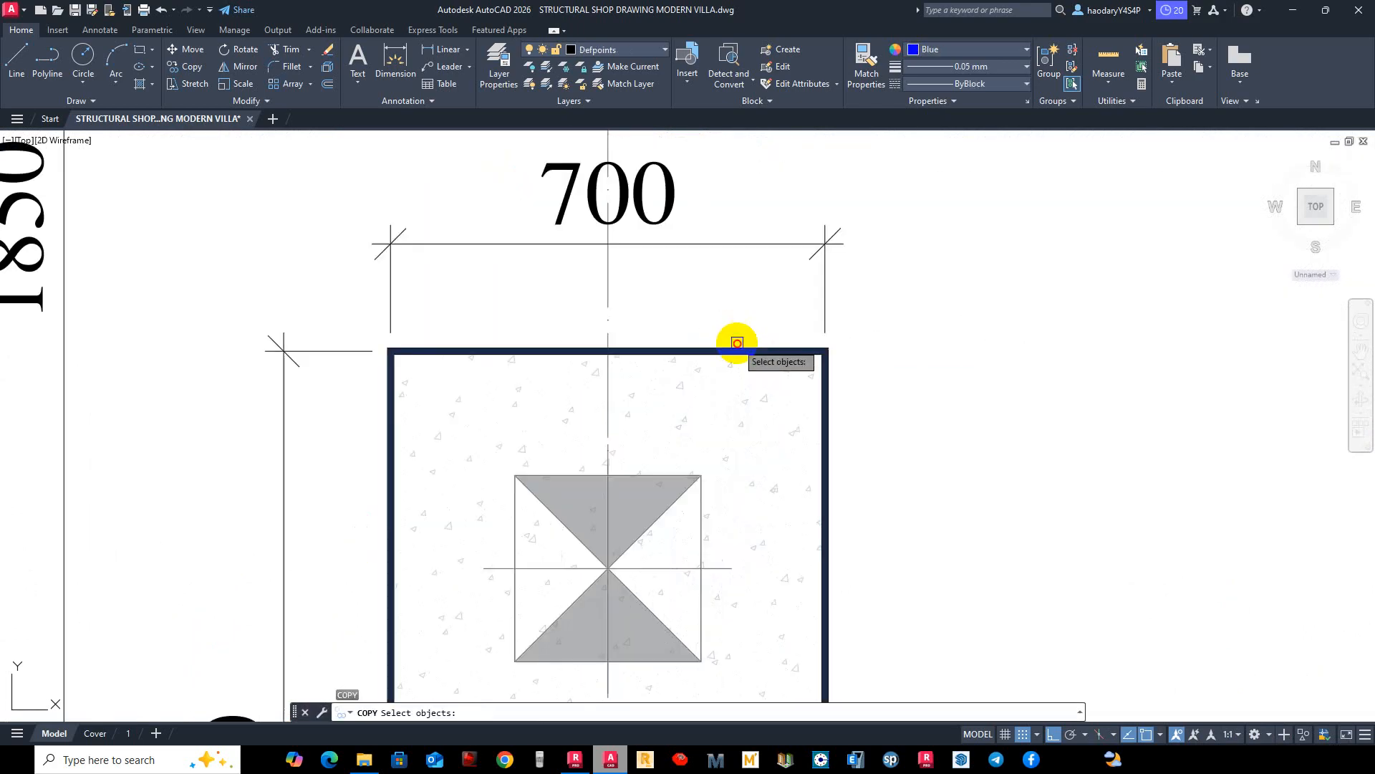
pyautogui.click(738, 342)
pyautogui.click(728, 246)
pyautogui.scroll(-2, 717, 246)
pyautogui.click(463, 312)
pyautogui.click(446, 317)
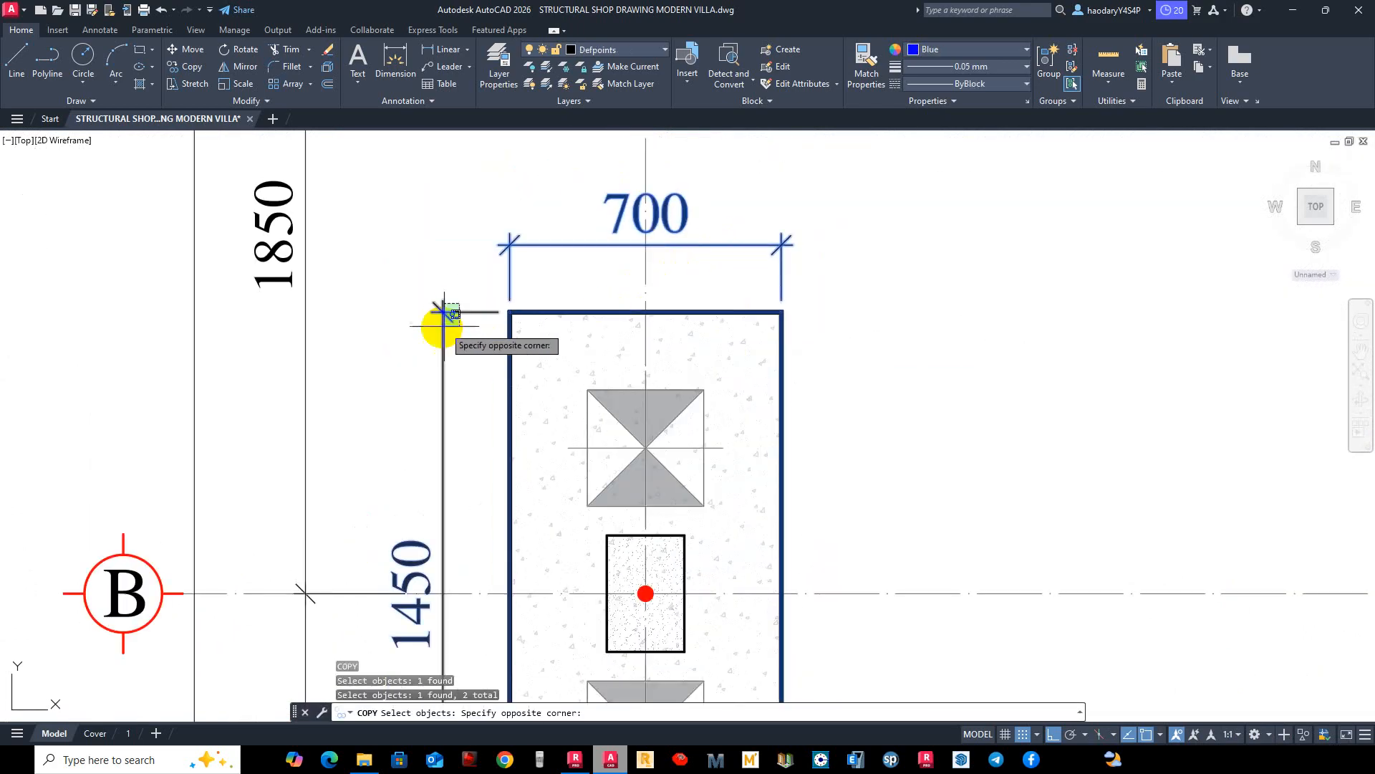
pyautogui.press('Return')
pyautogui.scroll(-4, 502, 344)
pyautogui.scroll(7, 494, 300)
pyautogui.scroll(2, 509, 322)
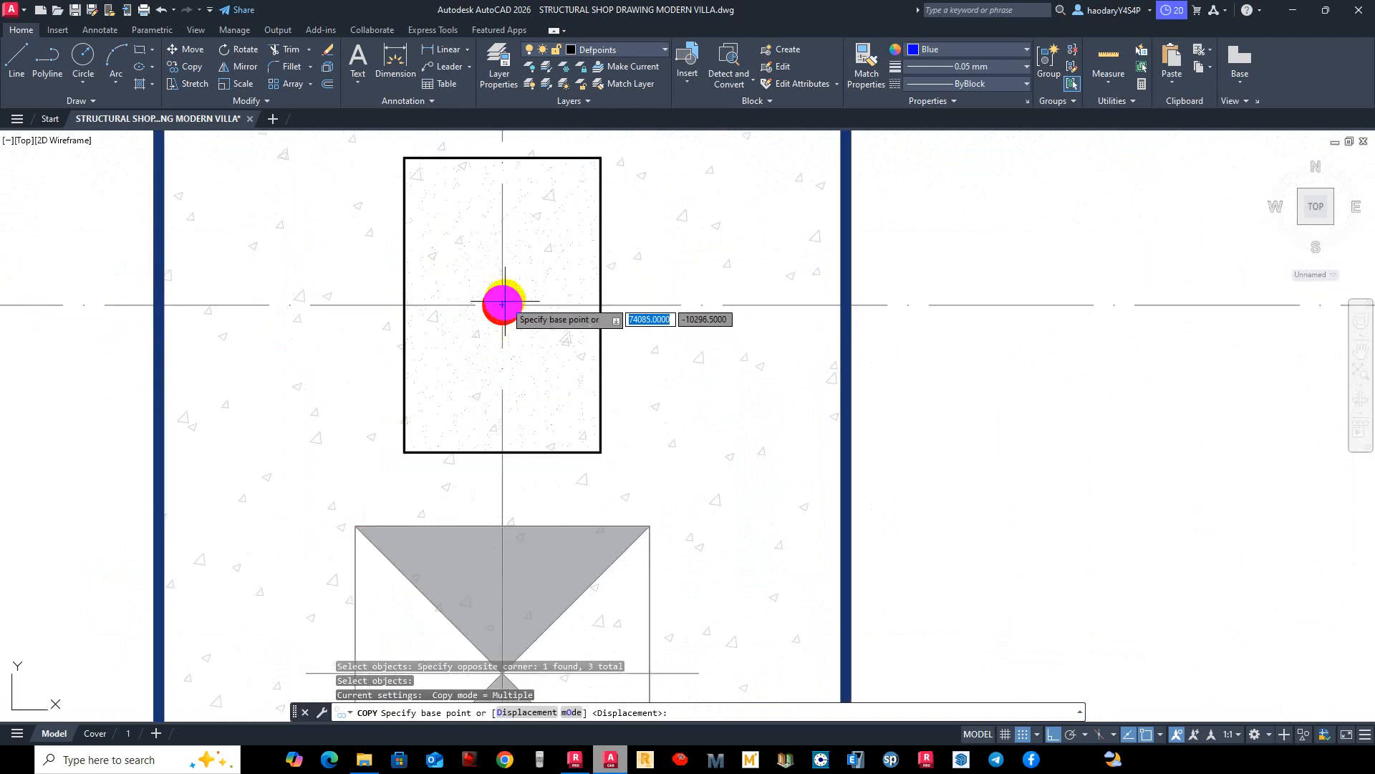
pyautogui.click(503, 303)
pyautogui.scroll(-15, 619, 289)
pyautogui.moveTo(651, 273); pyautogui.dragTo(647, 584, button='middle')
pyautogui.moveTo(634, 336); pyautogui.dragTo(631, 491, button='middle')
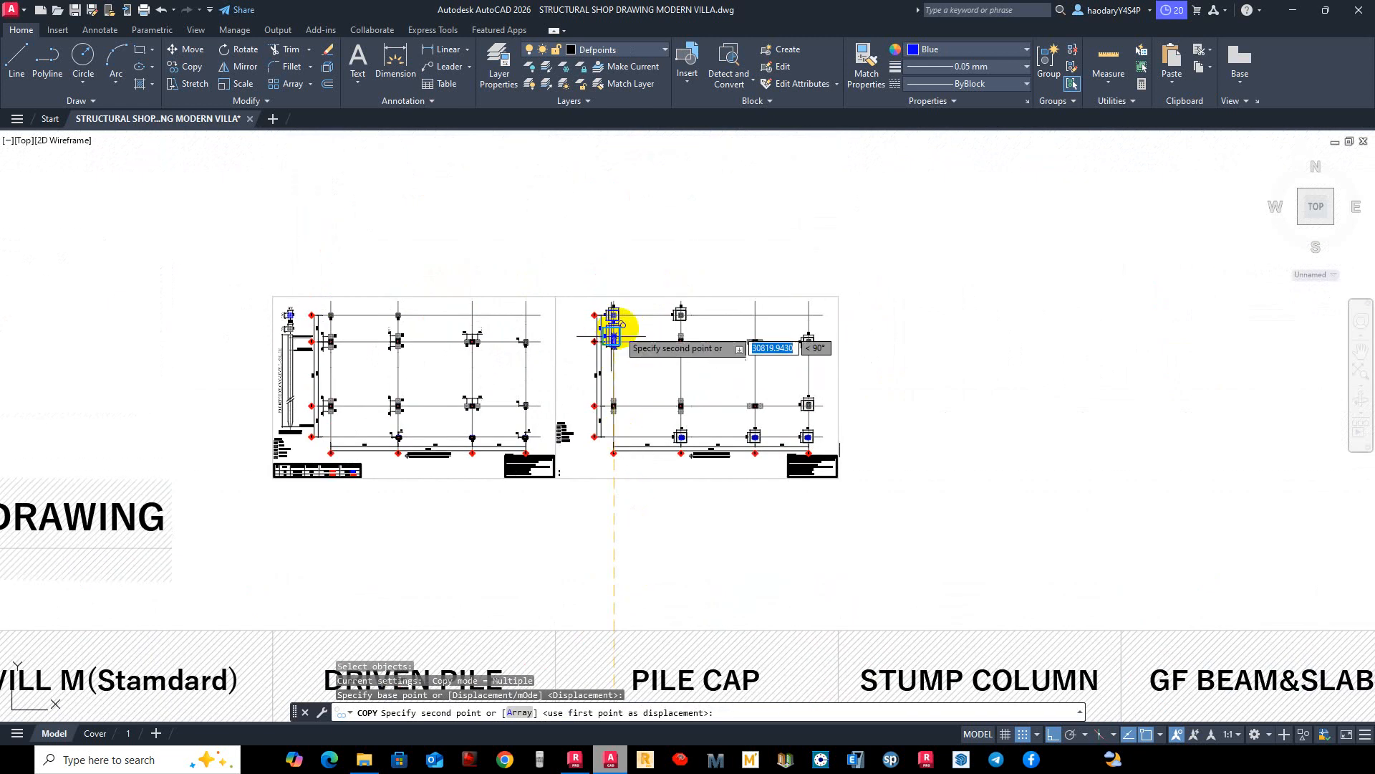
pyautogui.scroll(9, 616, 333)
pyautogui.scroll(5, 593, 469)
pyautogui.click(609, 432)
pyautogui.scroll(-10, 629, 368)
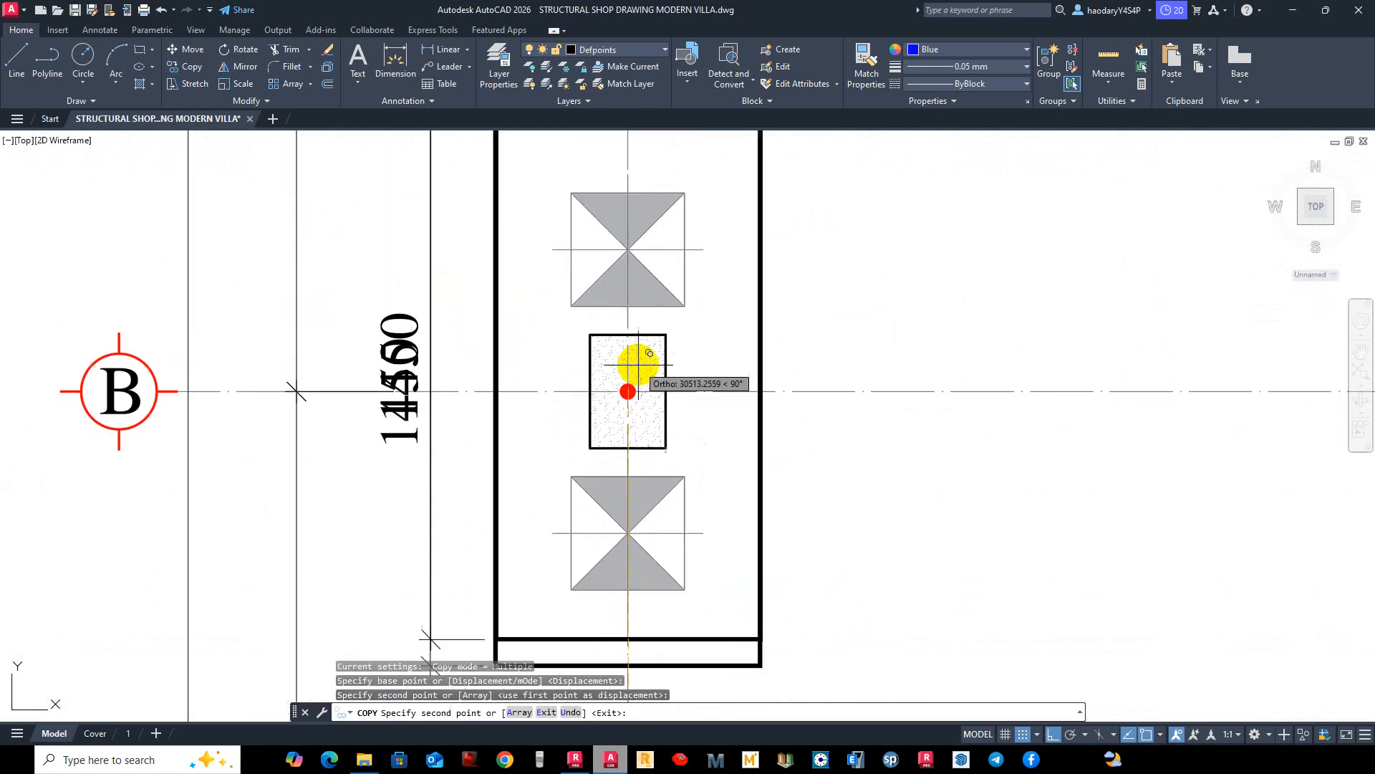
# Place copies of the 700 x 1450 cap on the column centres at gridlines 1/C, 2/B and 2/C.
pyautogui.scroll(10, 630, 390)
pyautogui.click(673, 382)
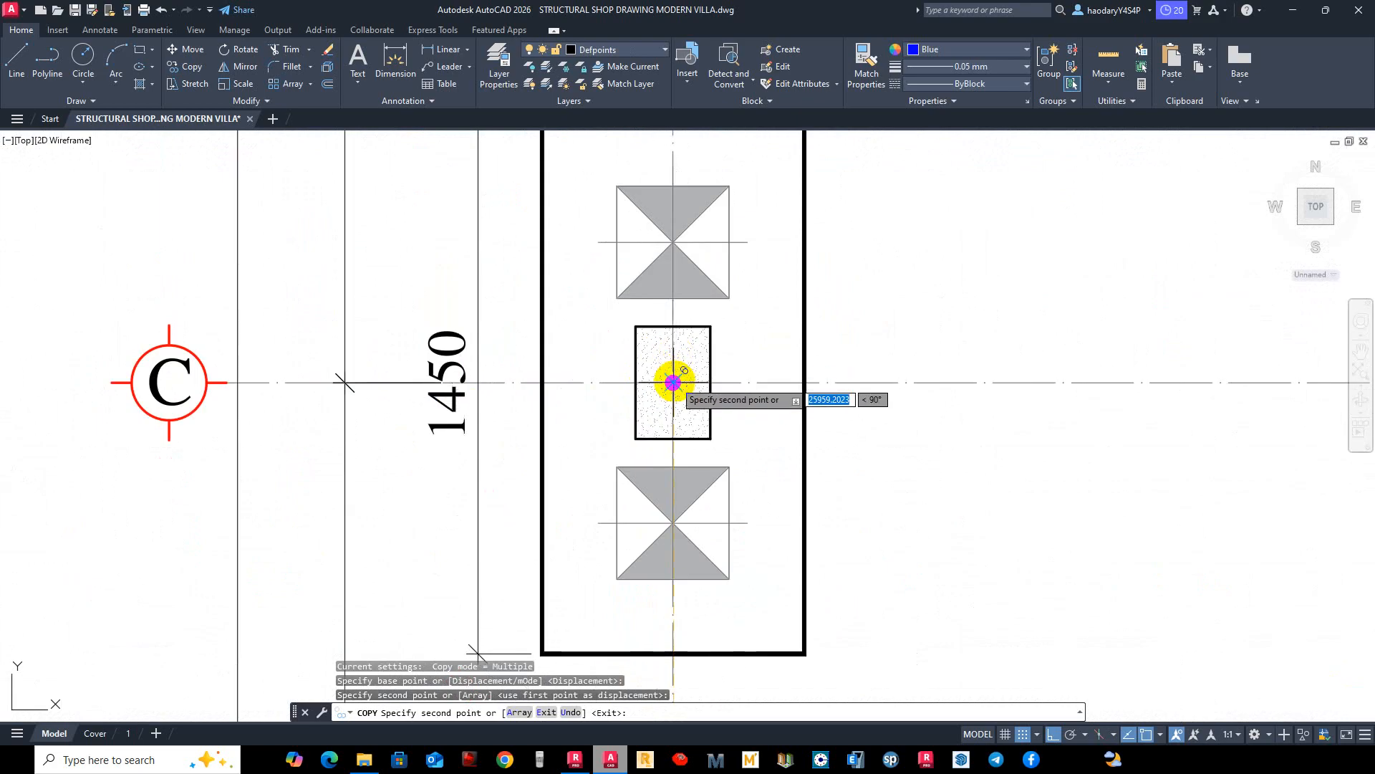
pyautogui.scroll(-10, 672, 382)
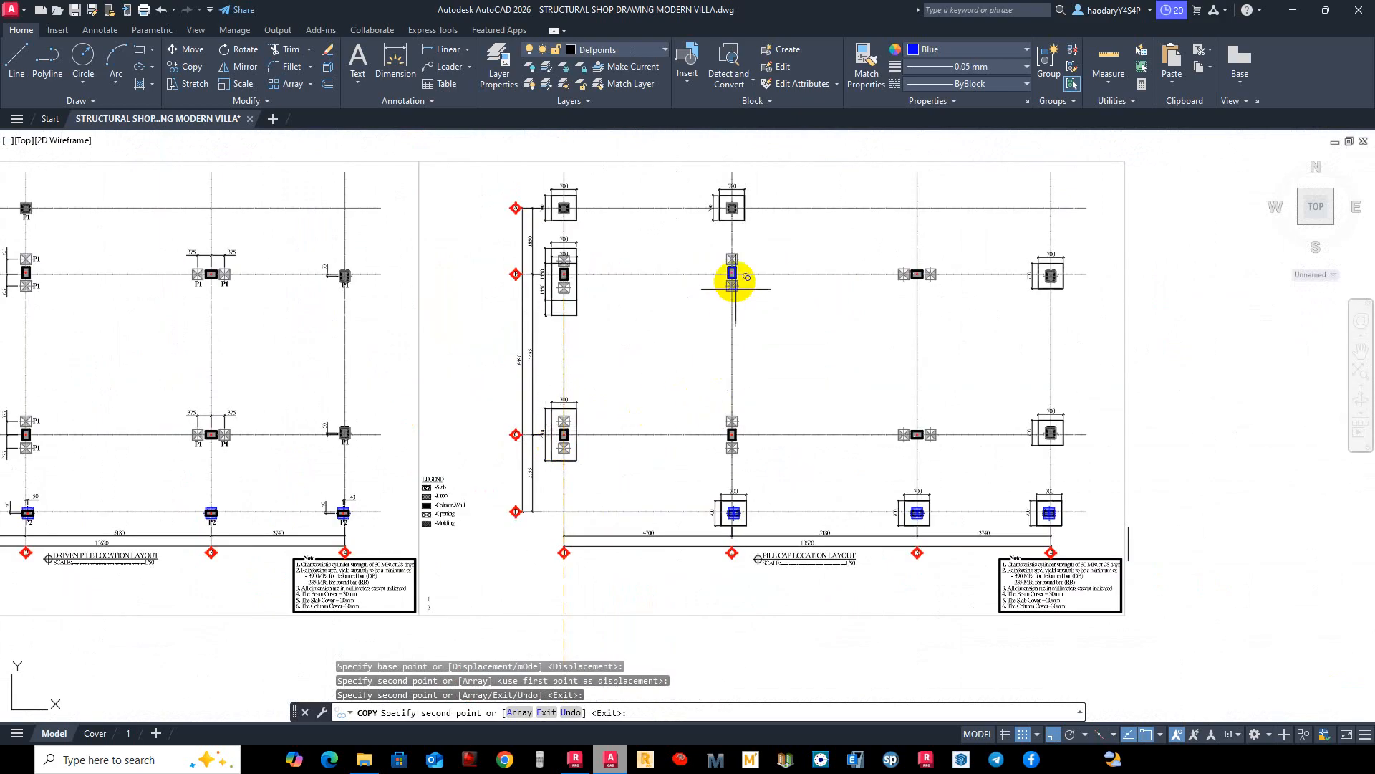
pyautogui.scroll(12, 731, 276)
pyautogui.click(736, 386)
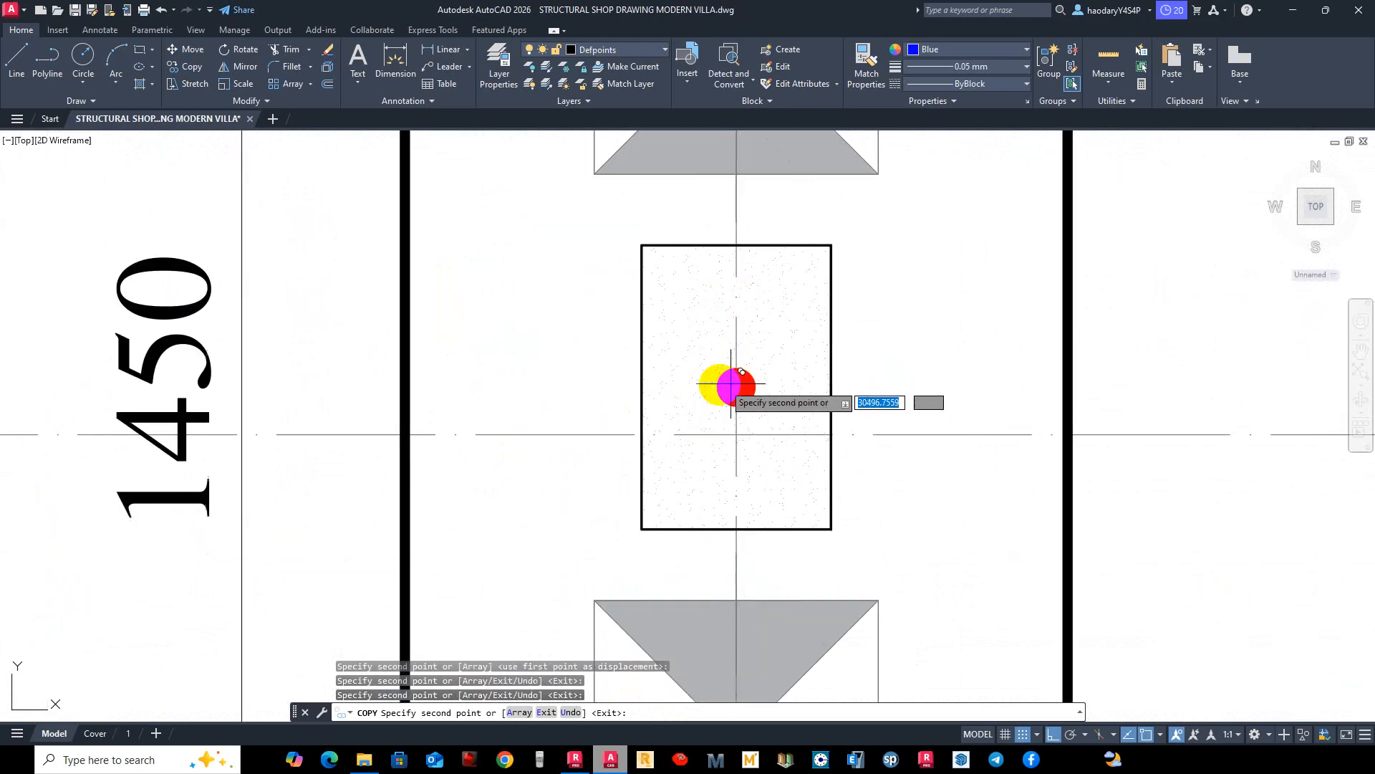
pyautogui.scroll(-8, 692, 404)
pyautogui.moveTo(741, 621); pyautogui.dragTo(668, 237, button='middle')
pyautogui.moveTo(634, 453); pyautogui.dragTo(658, 342, button='middle')
pyautogui.scroll(8, 662, 373)
pyautogui.click(697, 450)
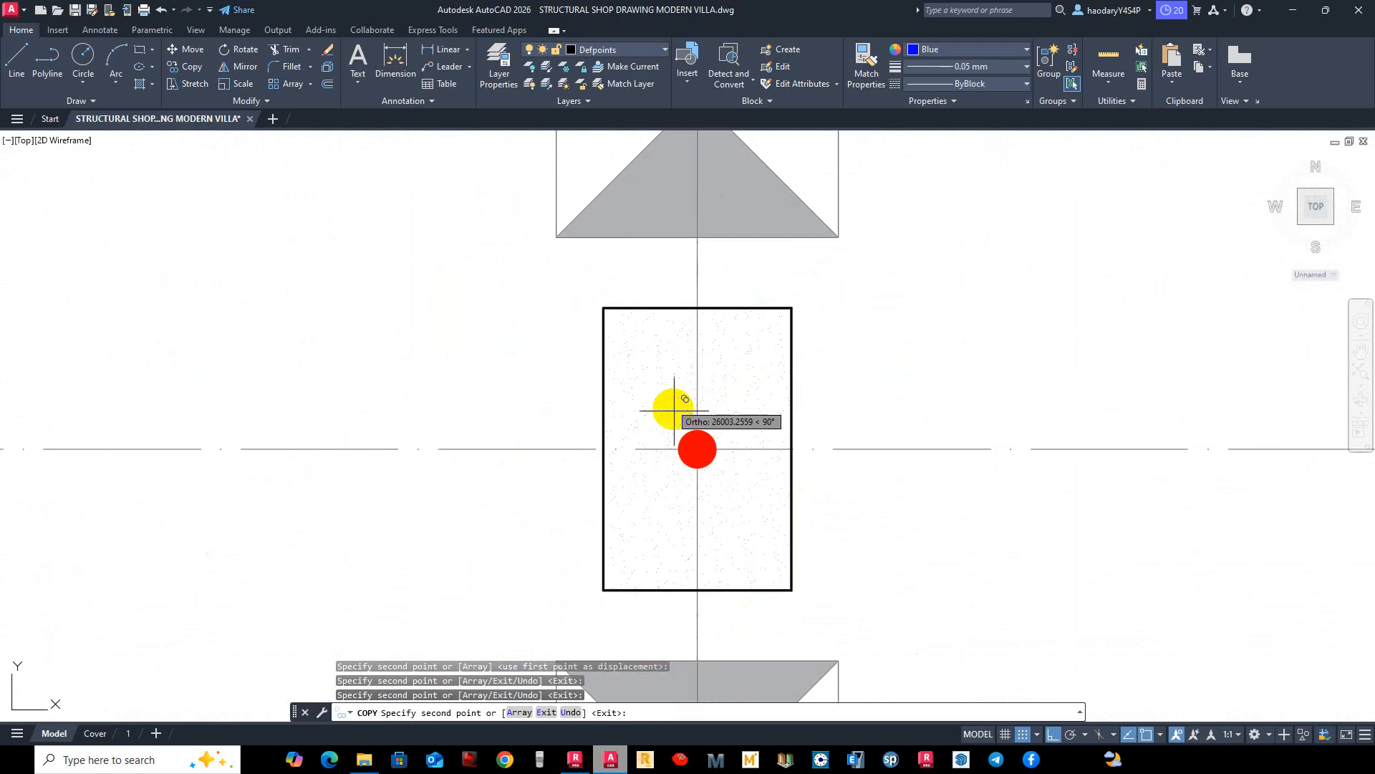
# With Ortho off, place one more cap copy in the empty area between gridlines 2 and 3, and finish copying.
pyautogui.scroll(-8, 688, 430)
pyautogui.scroll(-8, 669, 430)
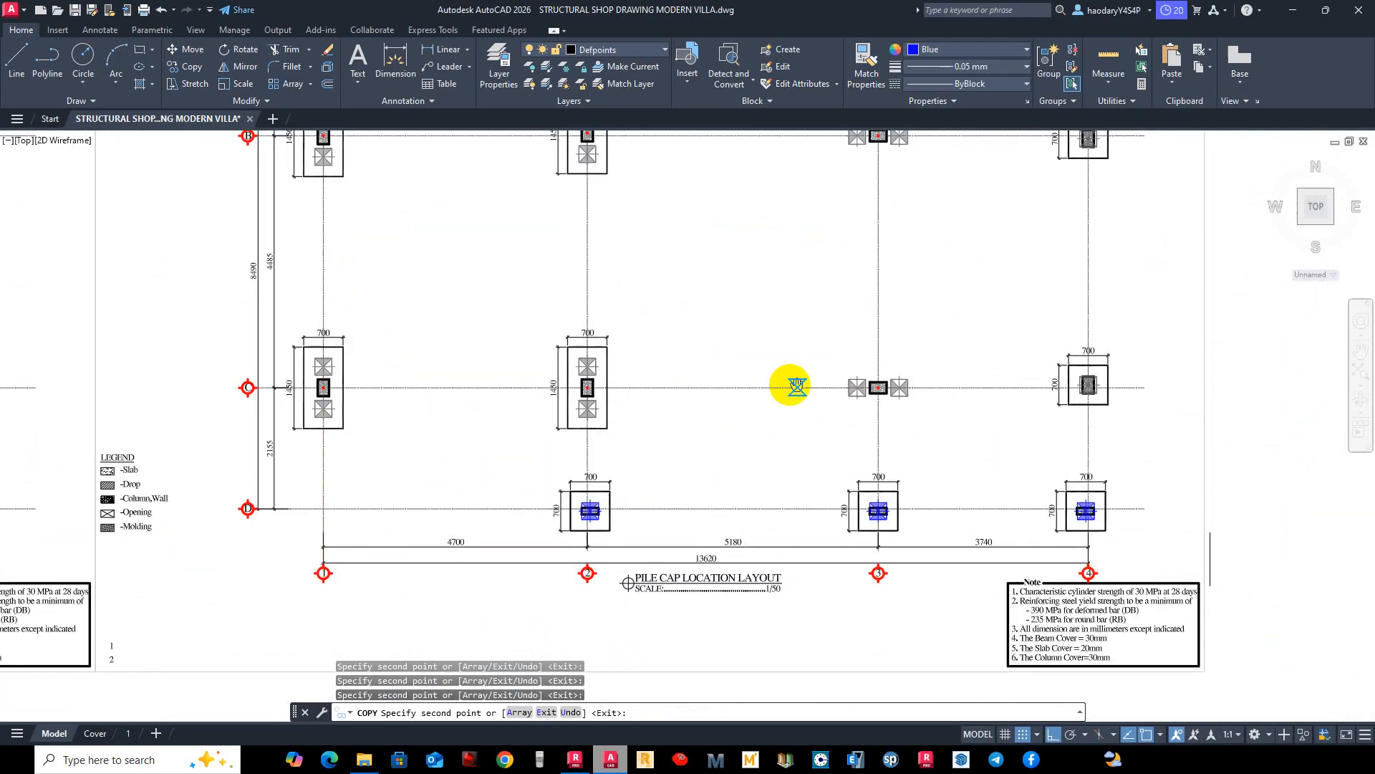
pyautogui.scroll(-4, 878, 310)
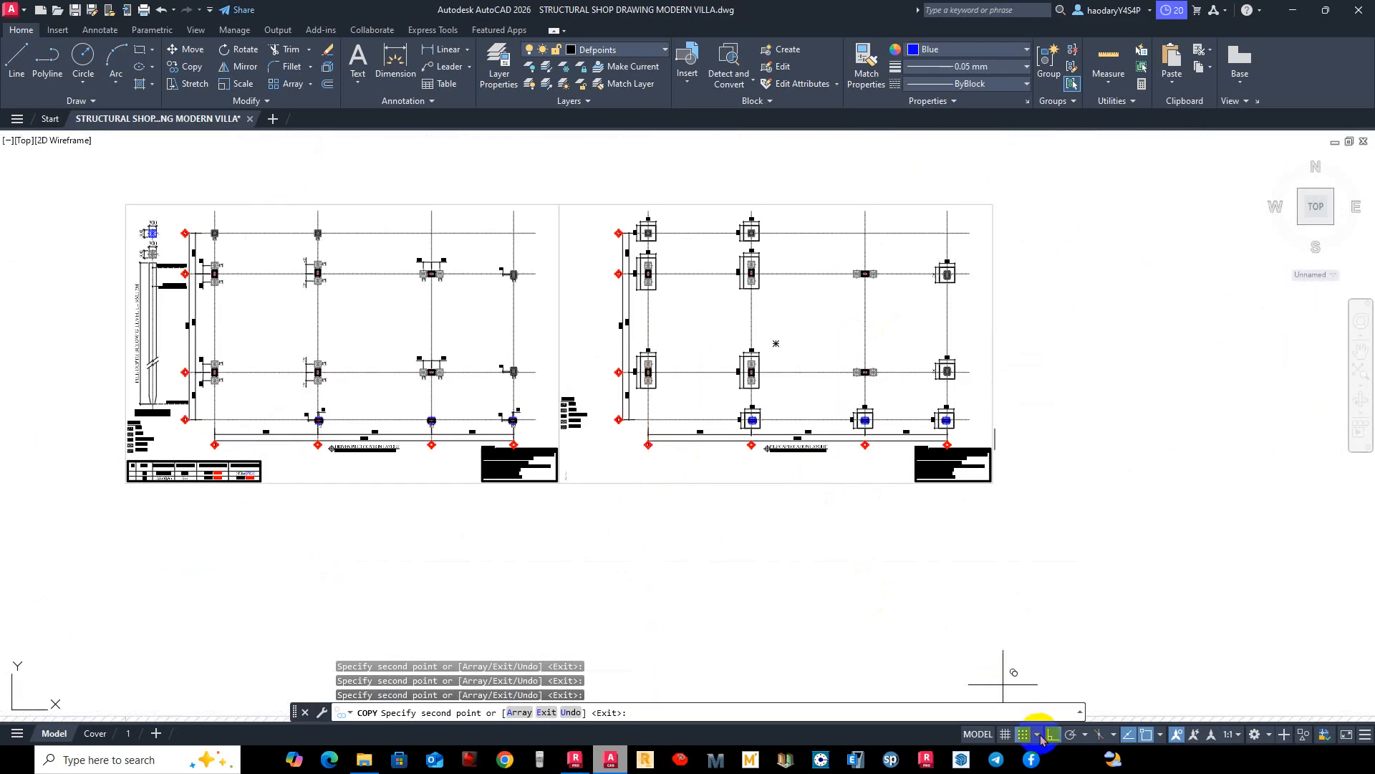
pyautogui.scroll(6, 794, 388)
pyautogui.moveTo(844, 157); pyautogui.dragTo(745, 451, button='middle')
pyautogui.click(757, 399)
pyautogui.press('Escape')
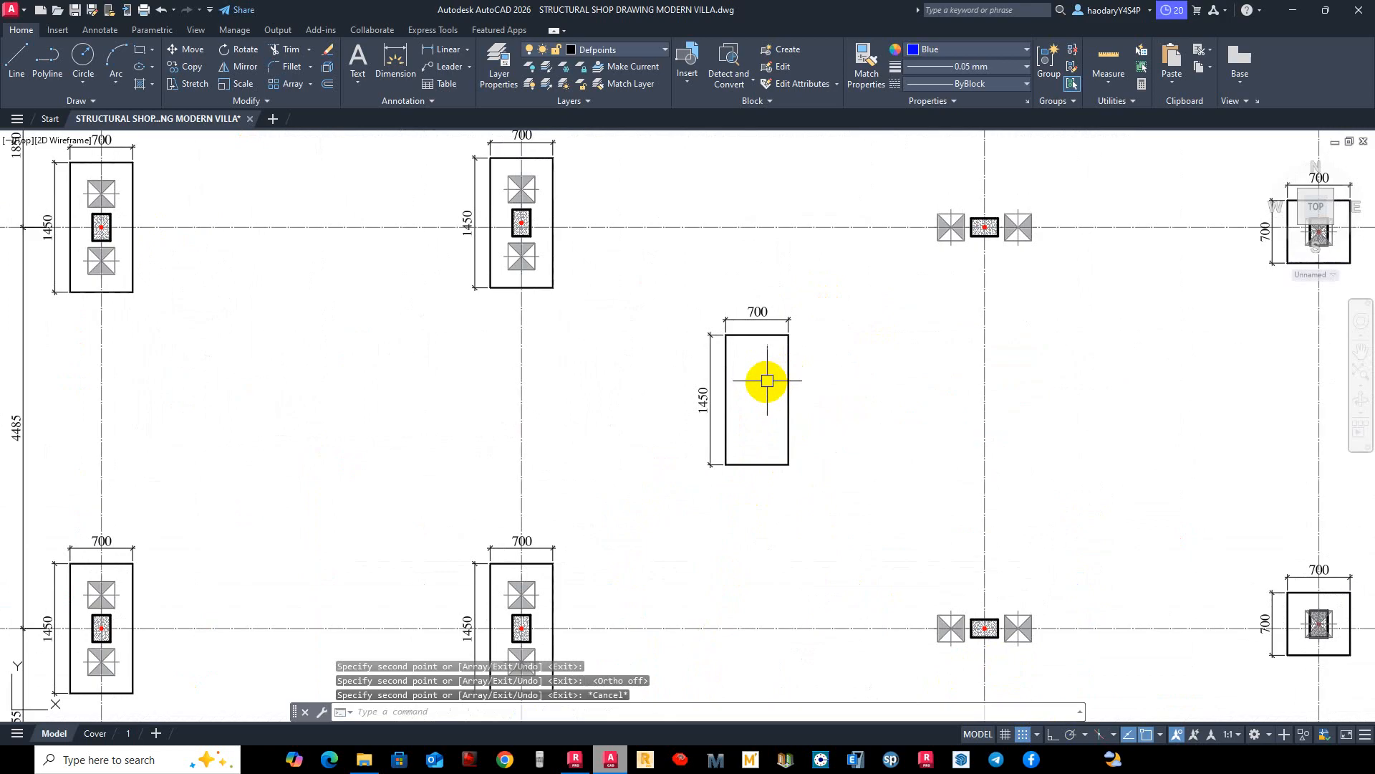
# Rotate the loose cap and its dimensions by 90 degrees so that its 1450 side runs horizontally.
pyautogui.write('ro')
pyautogui.press('space')
pyautogui.click(645, 276)
pyautogui.click(850, 476)
pyautogui.press('Return')
pyautogui.click(778, 367)
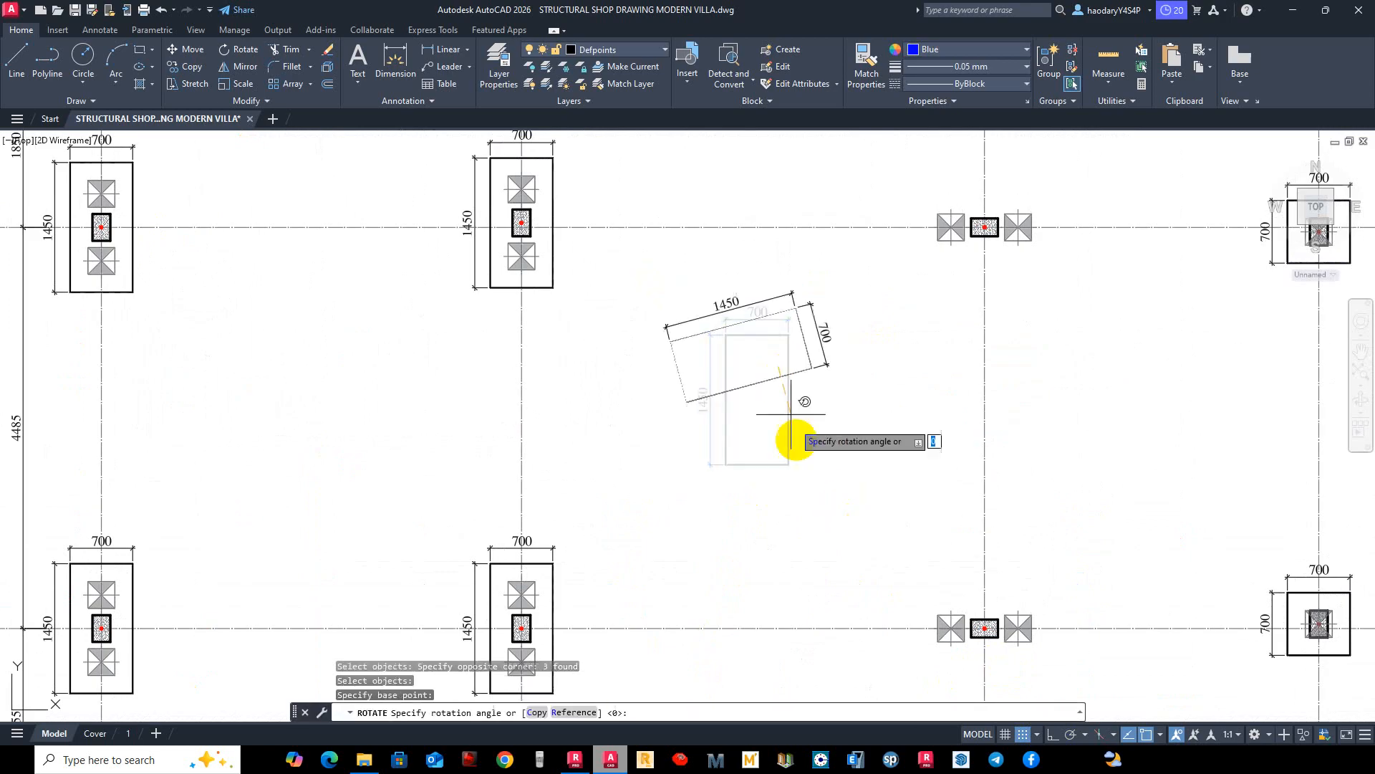
pyautogui.click(853, 555)
# Mirror the rotated cap's 700 dimension about the cap's vertical centreline to its opposite side, erasing the source dimension.
pyautogui.moveTo(778, 354); pyautogui.dragTo(762, 471, button='middle')
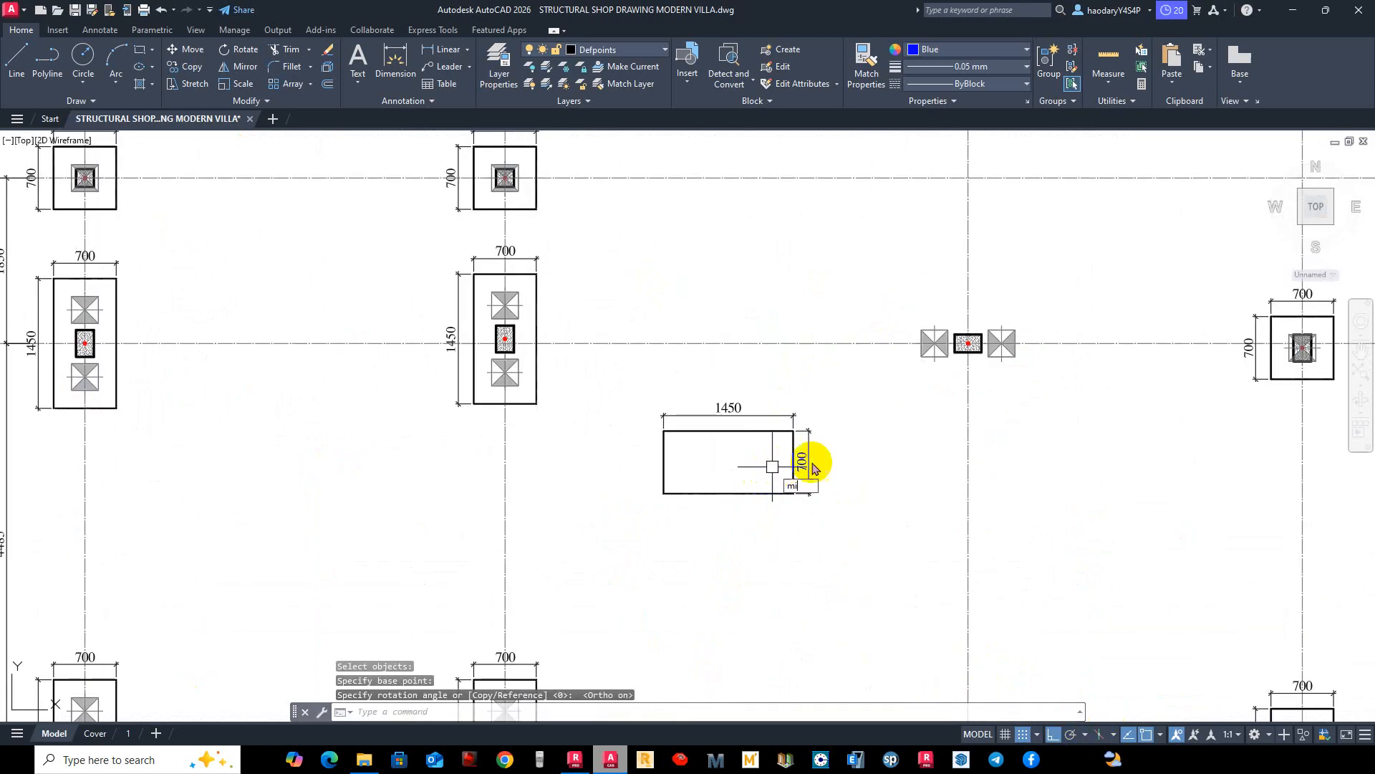
pyautogui.write('mi')
pyautogui.press('space')
pyautogui.click(812, 454)
pyautogui.click(729, 493)
pyautogui.click(732, 553)
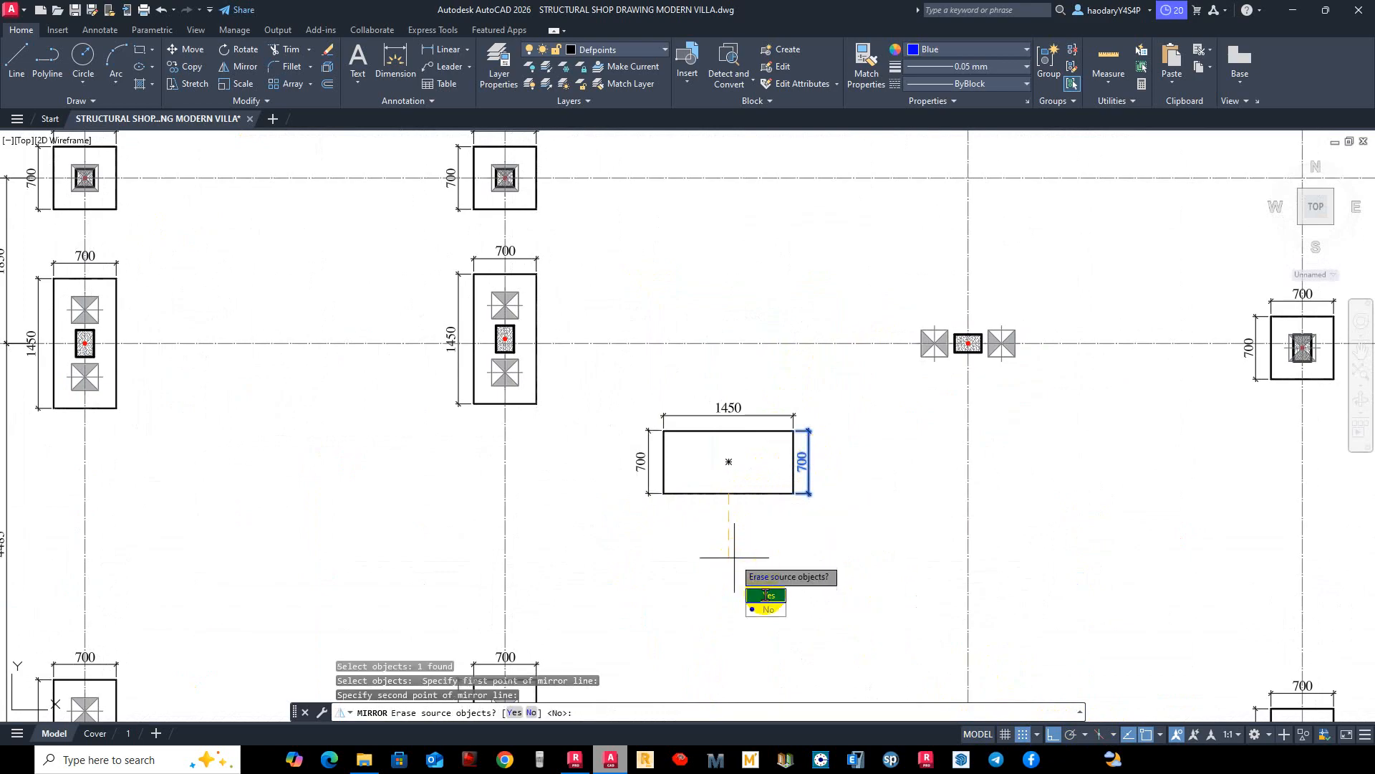
pyautogui.write('y')
pyautogui.press('Return')
# Move the horizontal cap with its dimensions from its centre onto the two-pile column centre at gridlines 3/B.
pyautogui.moveTo(712, 537); pyautogui.dragTo(706, 495, button='middle')
pyautogui.write('m')
pyautogui.press('space')
pyautogui.click(829, 522)
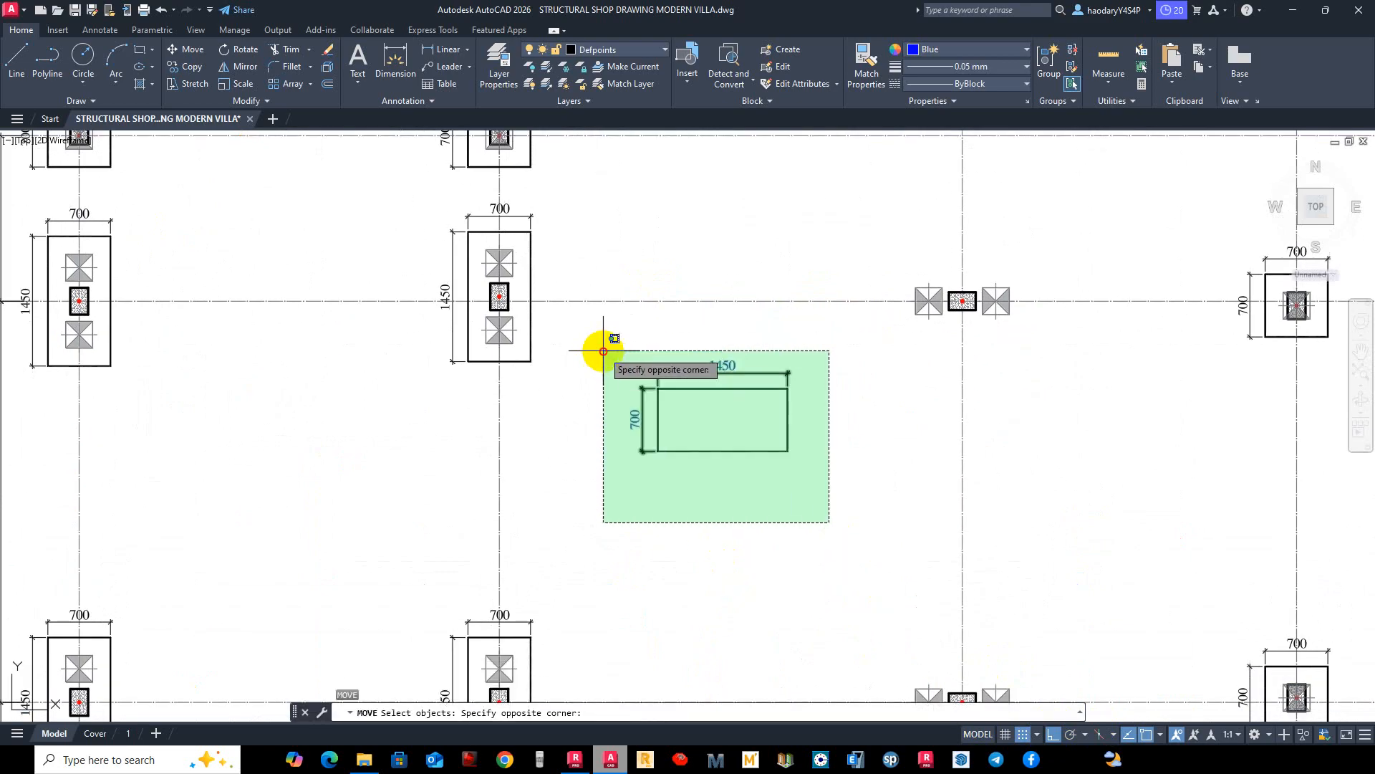
pyautogui.click(605, 347)
pyautogui.press('space')
pyautogui.click(723, 419)
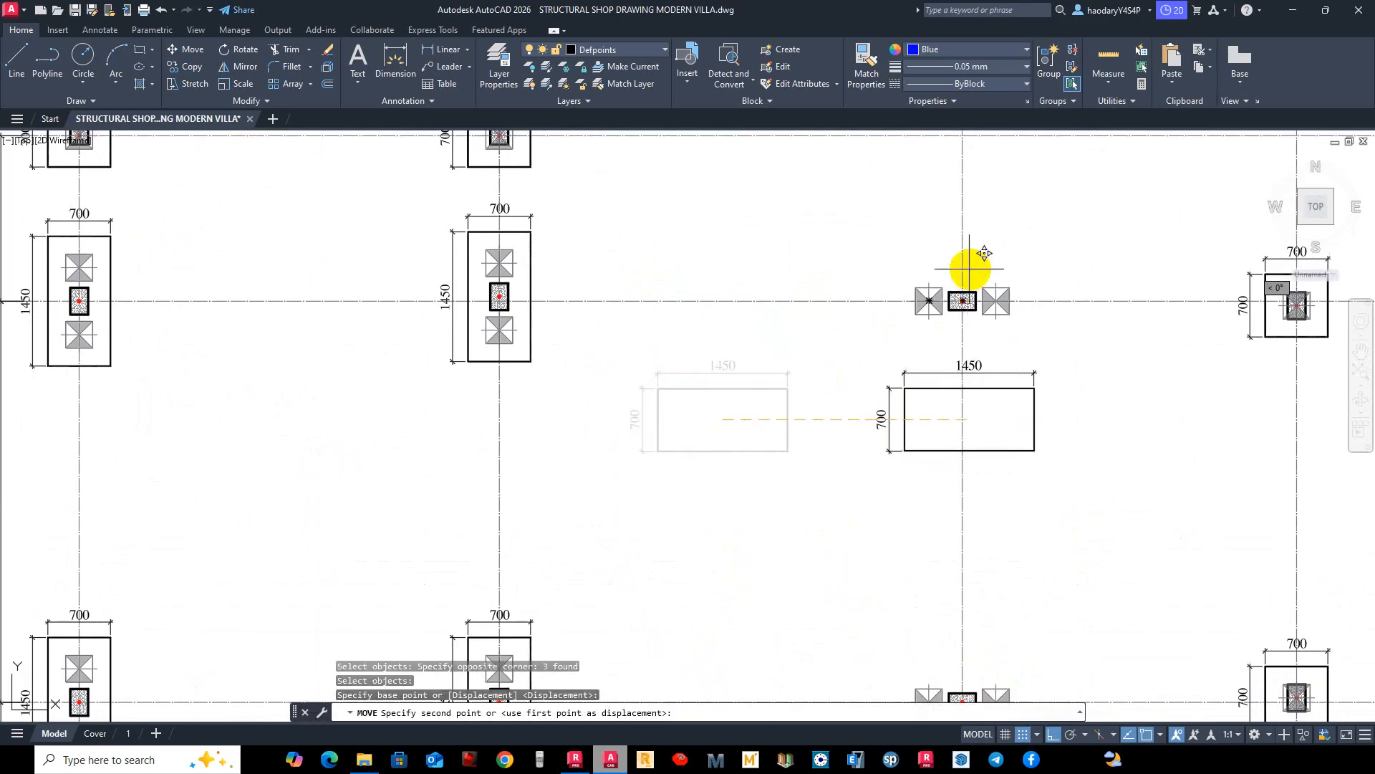
pyautogui.scroll(10, 967, 286)
pyautogui.click(924, 420)
pyautogui.scroll(-10, 582, 370)
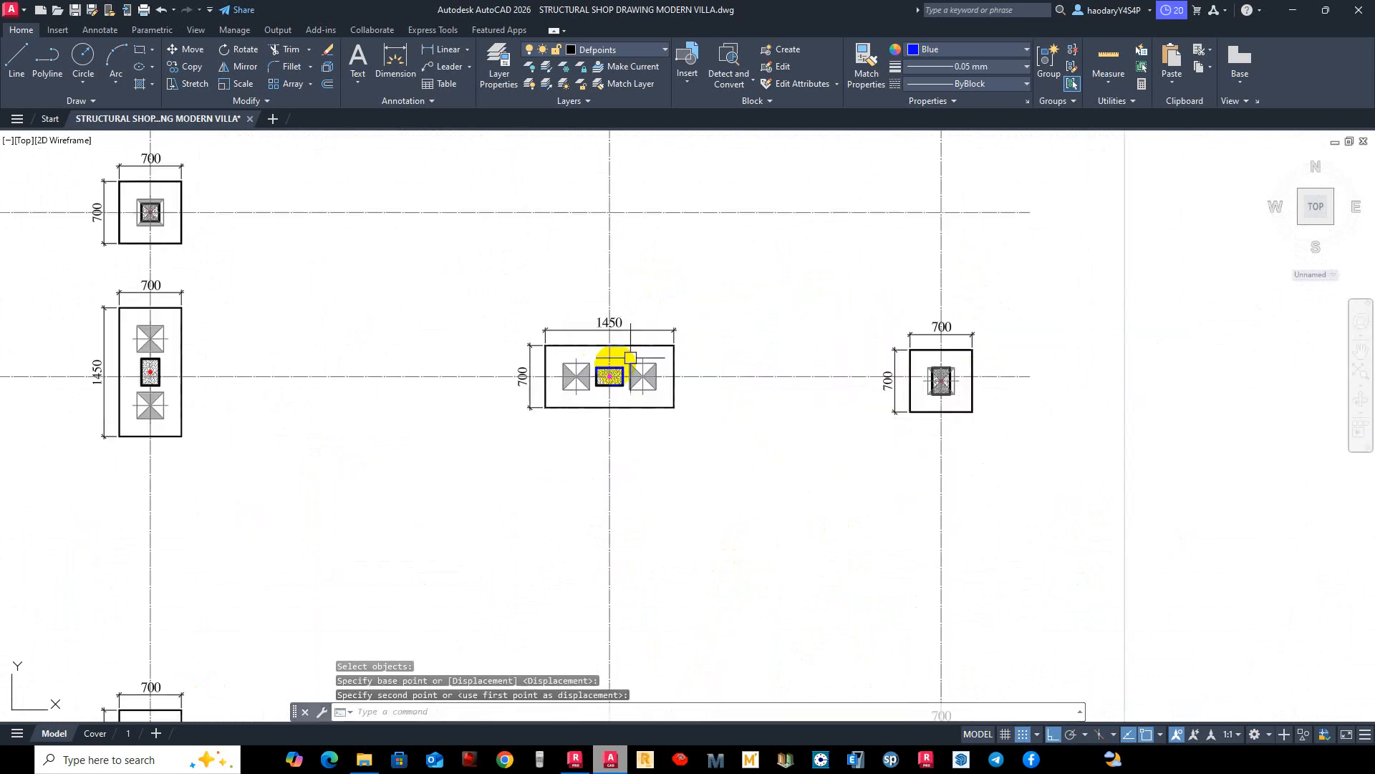
# Copy the horizontal cap with its 1450 and 700 dimensions from column 3/B to the column centre at gridlines 3/C.
pyautogui.moveTo(704, 418); pyautogui.dragTo(783, 430, button='middle')
pyautogui.write('co')
pyautogui.press('space')
pyautogui.scroll(4, 764, 369)
pyautogui.click(765, 348)
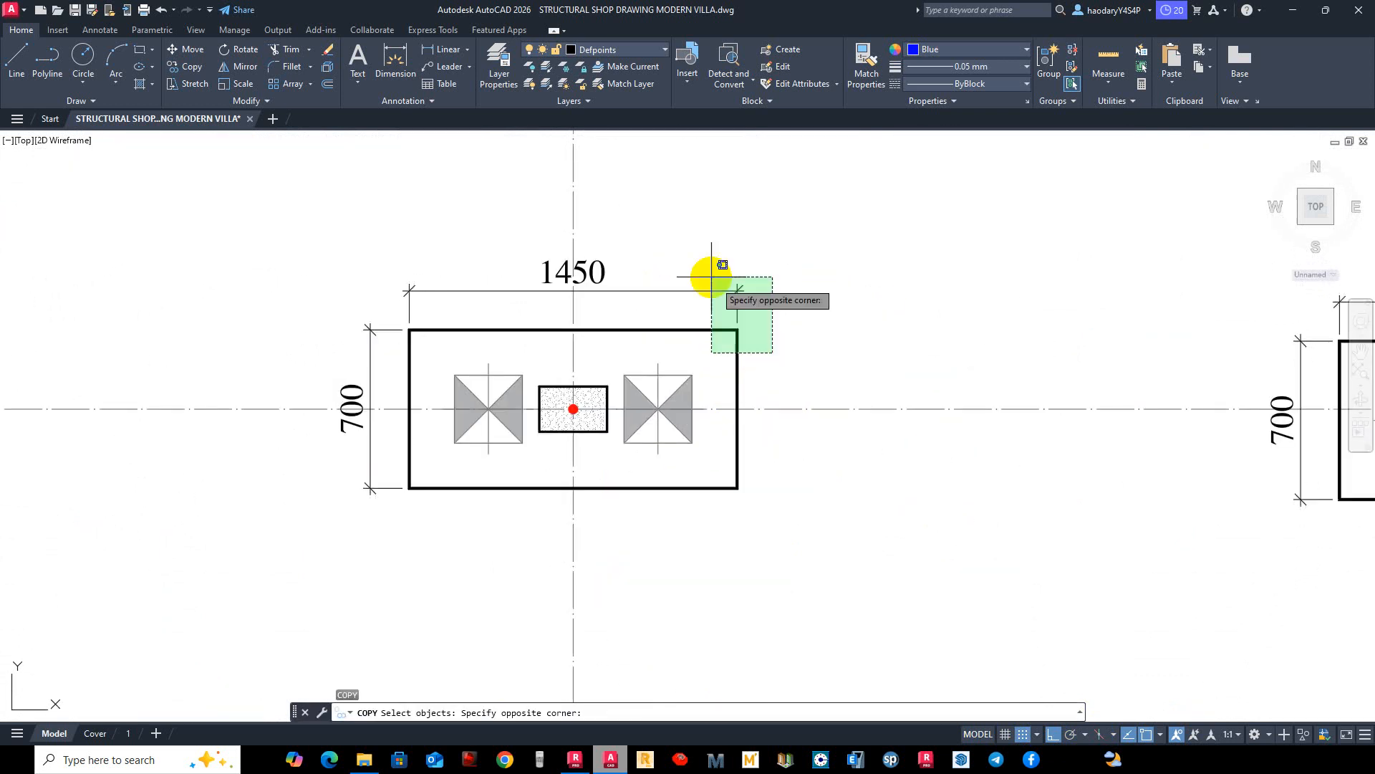
pyautogui.click(708, 277)
pyautogui.scroll(2, 590, 327)
pyautogui.click(375, 368)
pyautogui.click(264, 292)
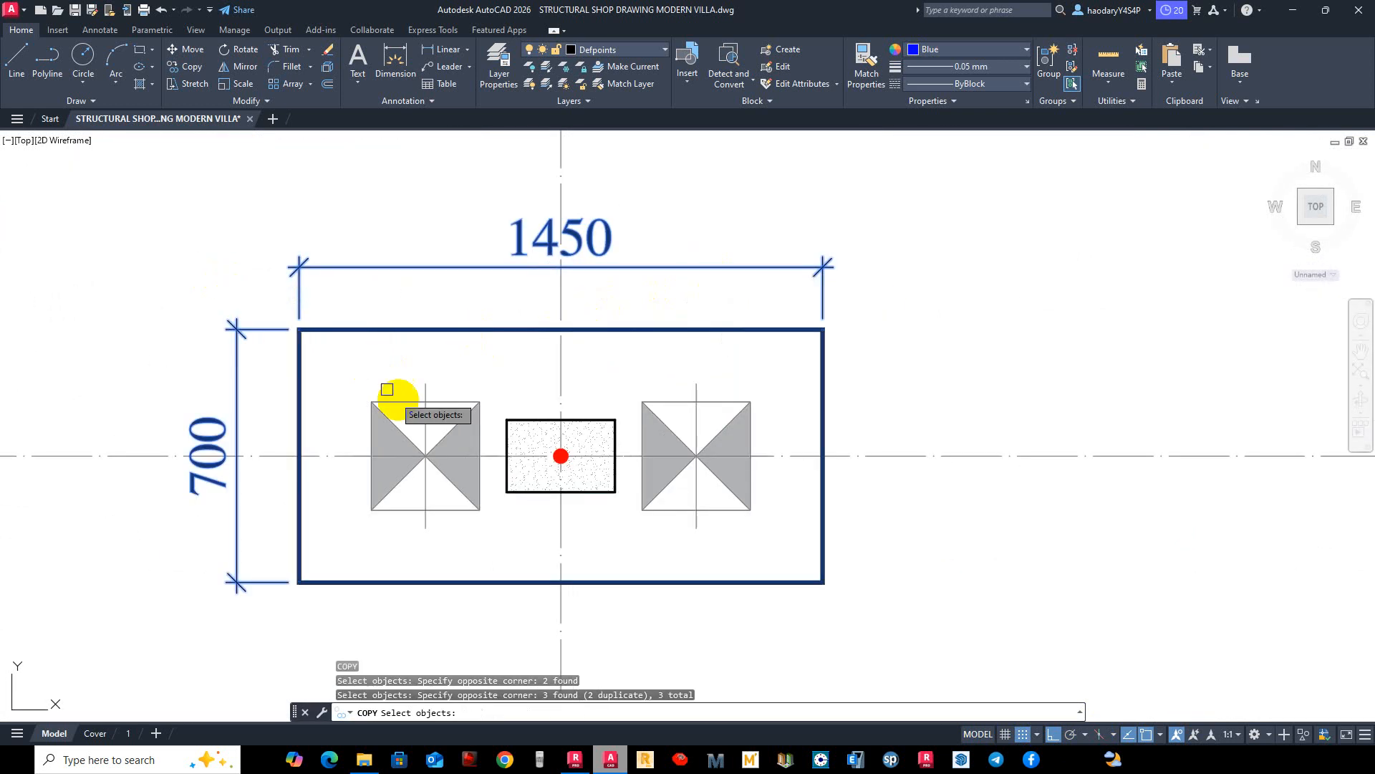
pyautogui.scroll(4, 395, 472)
pyautogui.press('space')
pyautogui.click(821, 412)
pyautogui.scroll(-5, 820, 409)
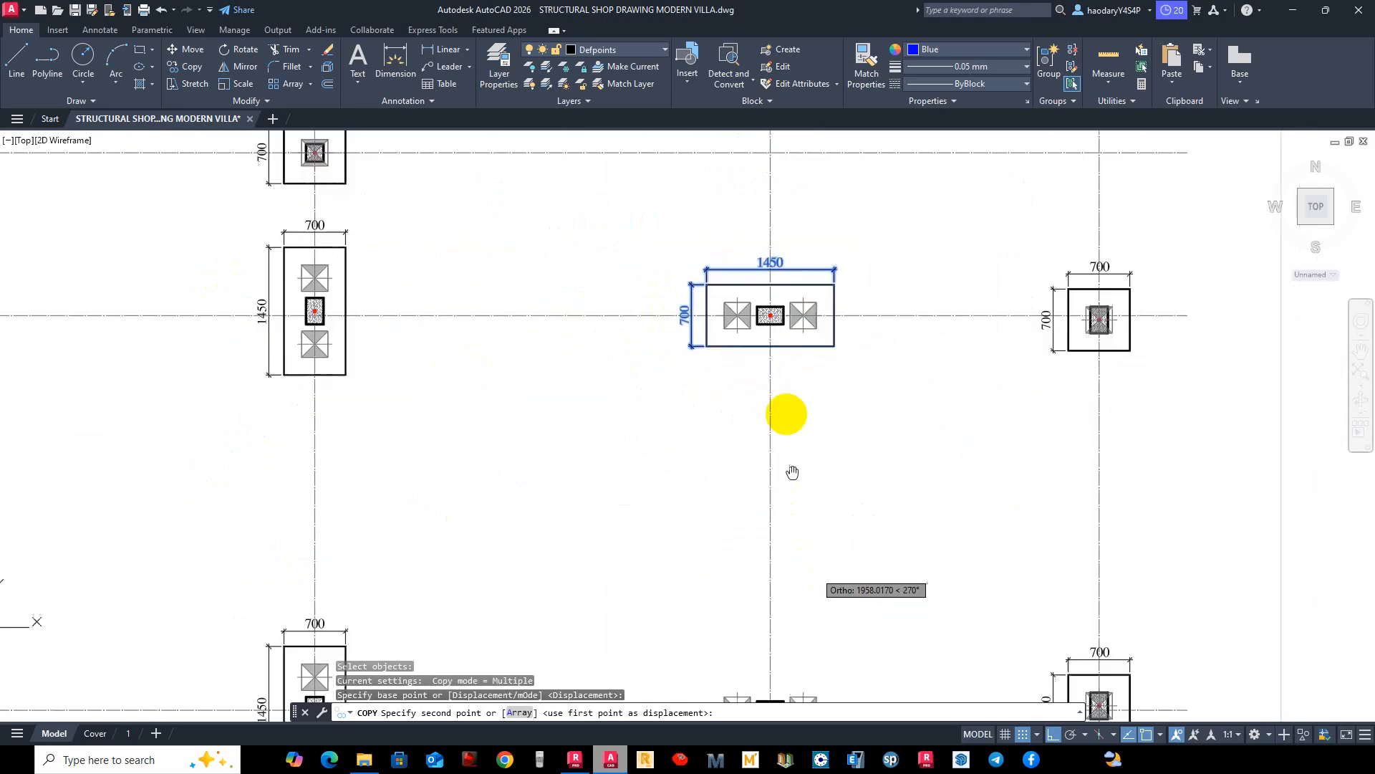
pyautogui.scroll(6, 728, 332)
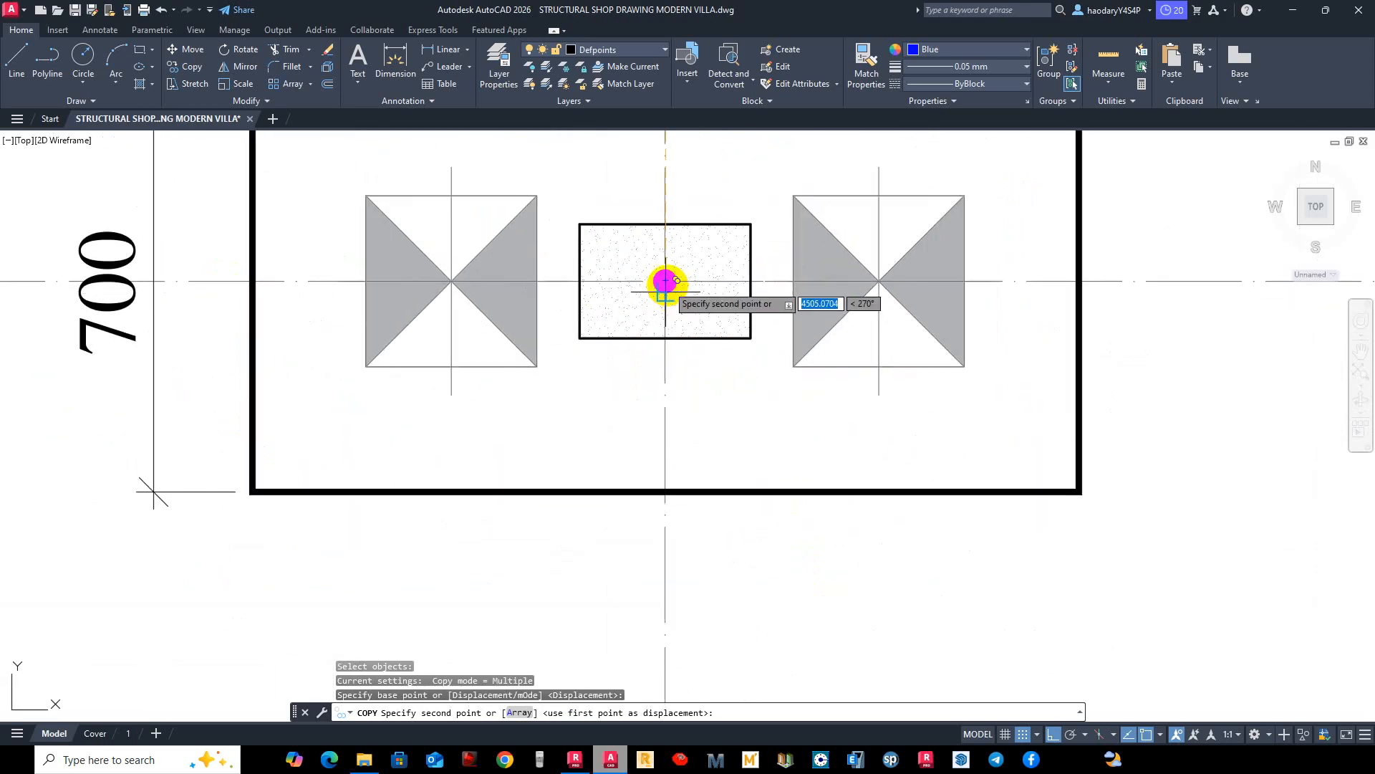
pyautogui.click(657, 287)
pyautogui.press('Escape')
# Review the pile cap location layout for complete cap coverage, then examine the horizontal two-pile cap at gridlines 3/B.
pyautogui.scroll(-5, 754, 342)
pyautogui.scroll(-4, 755, 342)
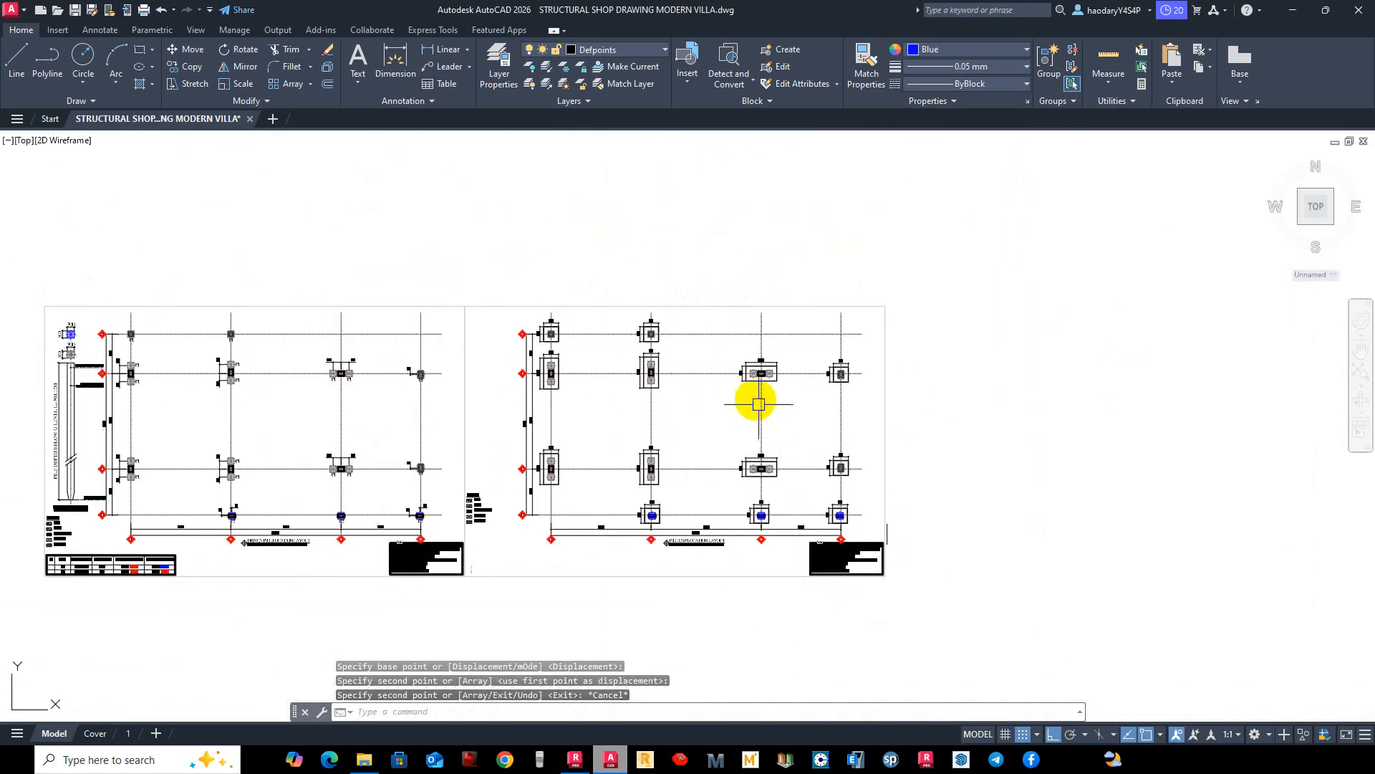
pyautogui.scroll(-3, 776, 456)
pyautogui.scroll(3, 751, 491)
pyautogui.scroll(4, 688, 333)
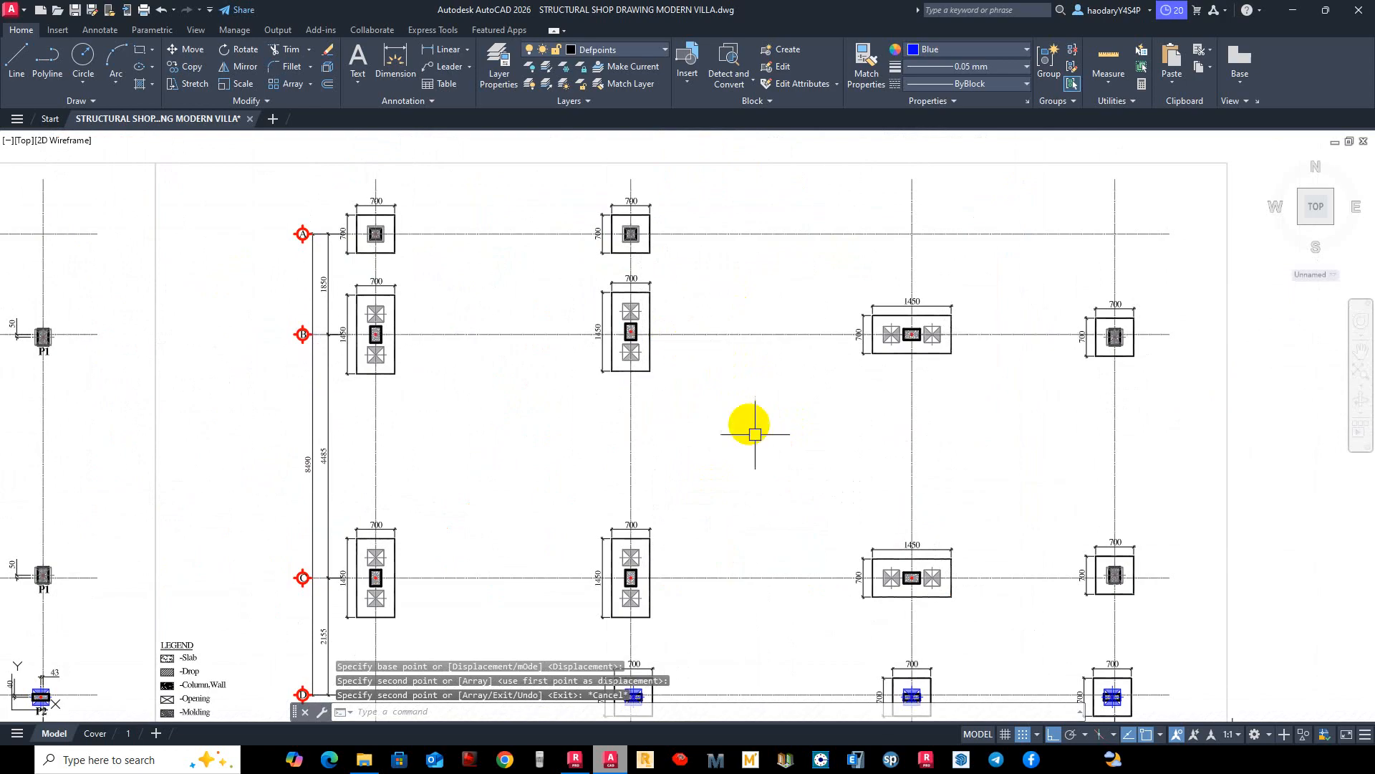
pyautogui.moveTo(746, 430); pyautogui.dragTo(758, 380, button='middle')
pyautogui.scroll(-2, 801, 438)
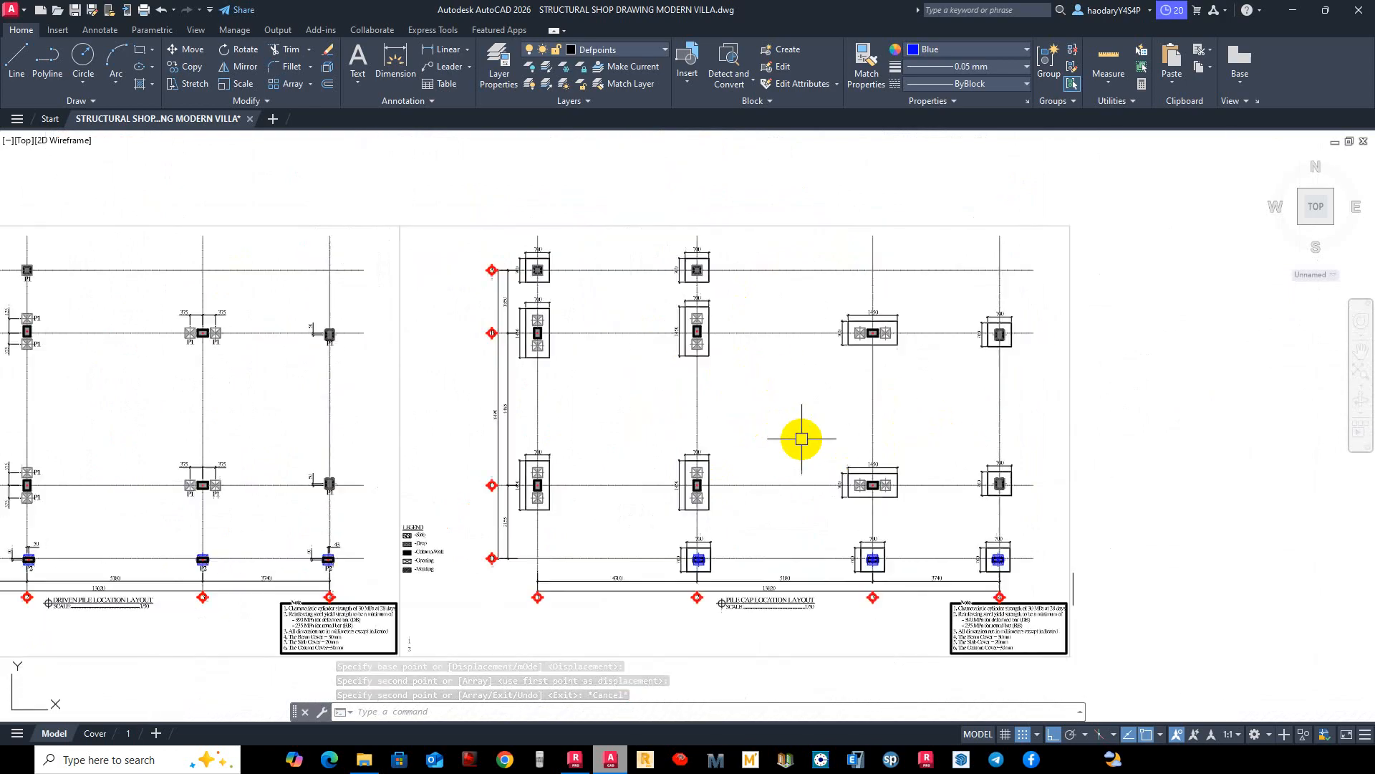
pyautogui.scroll(2, 885, 322)
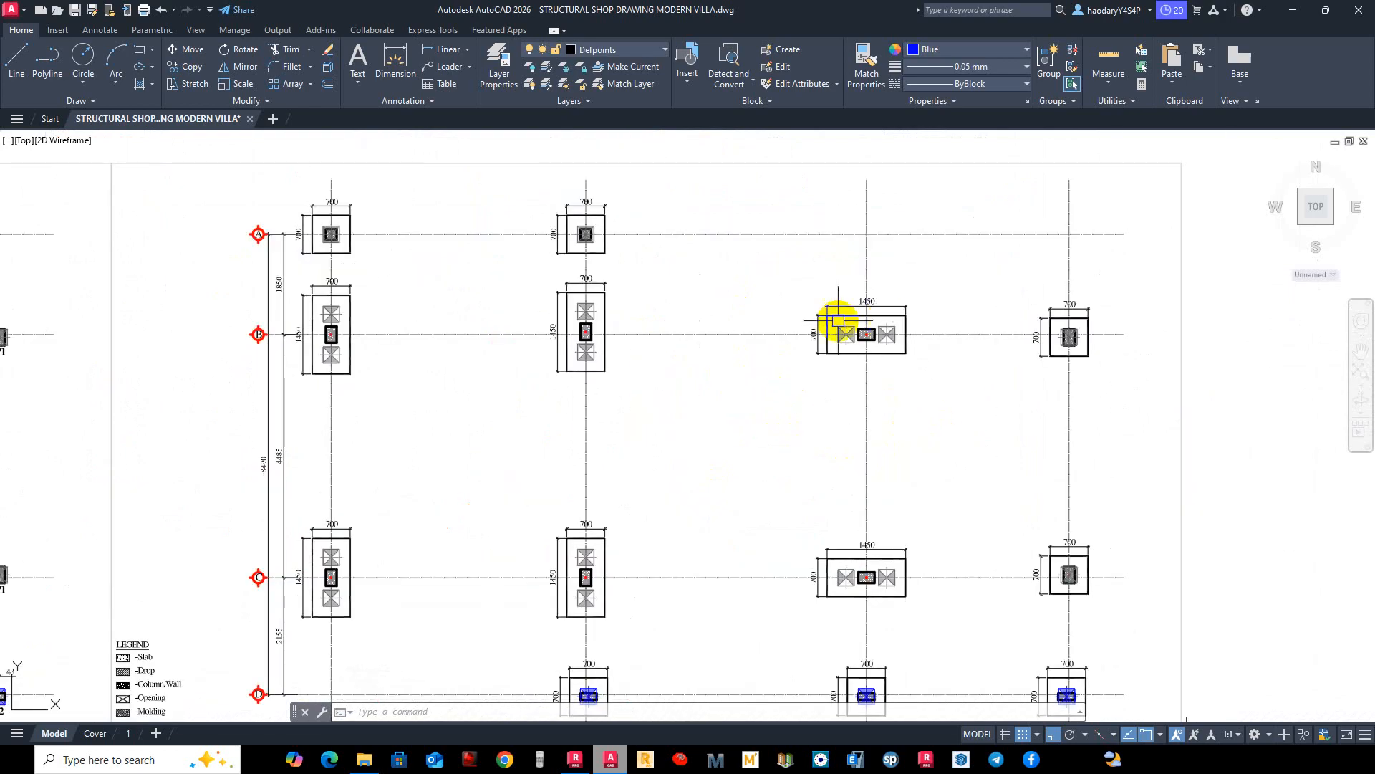
pyautogui.scroll(4, 838, 320)
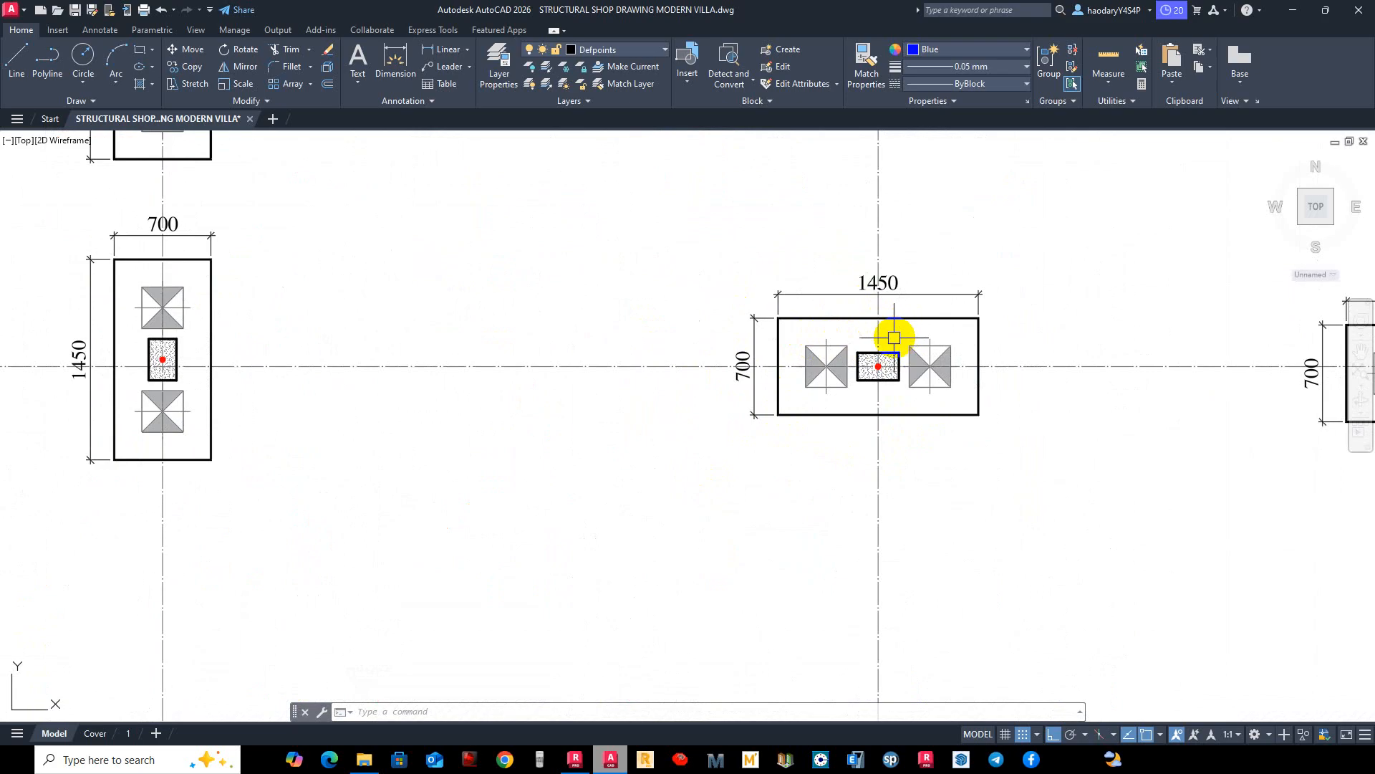
# Measure the horizontal distance from the pile corner to the cap edge on the single-pile cap at gridlines 2/A.
pyautogui.click(395, 57)
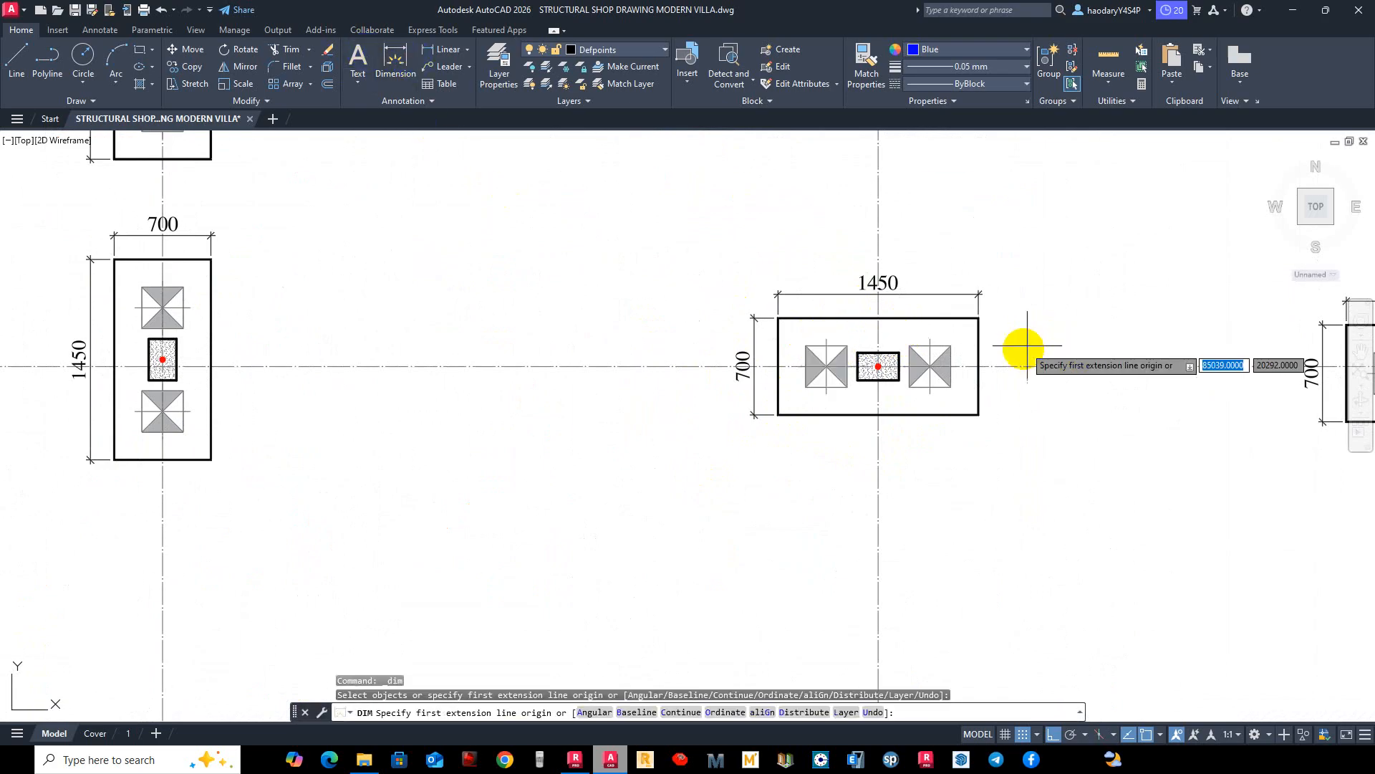
pyautogui.scroll(-3, 856, 351)
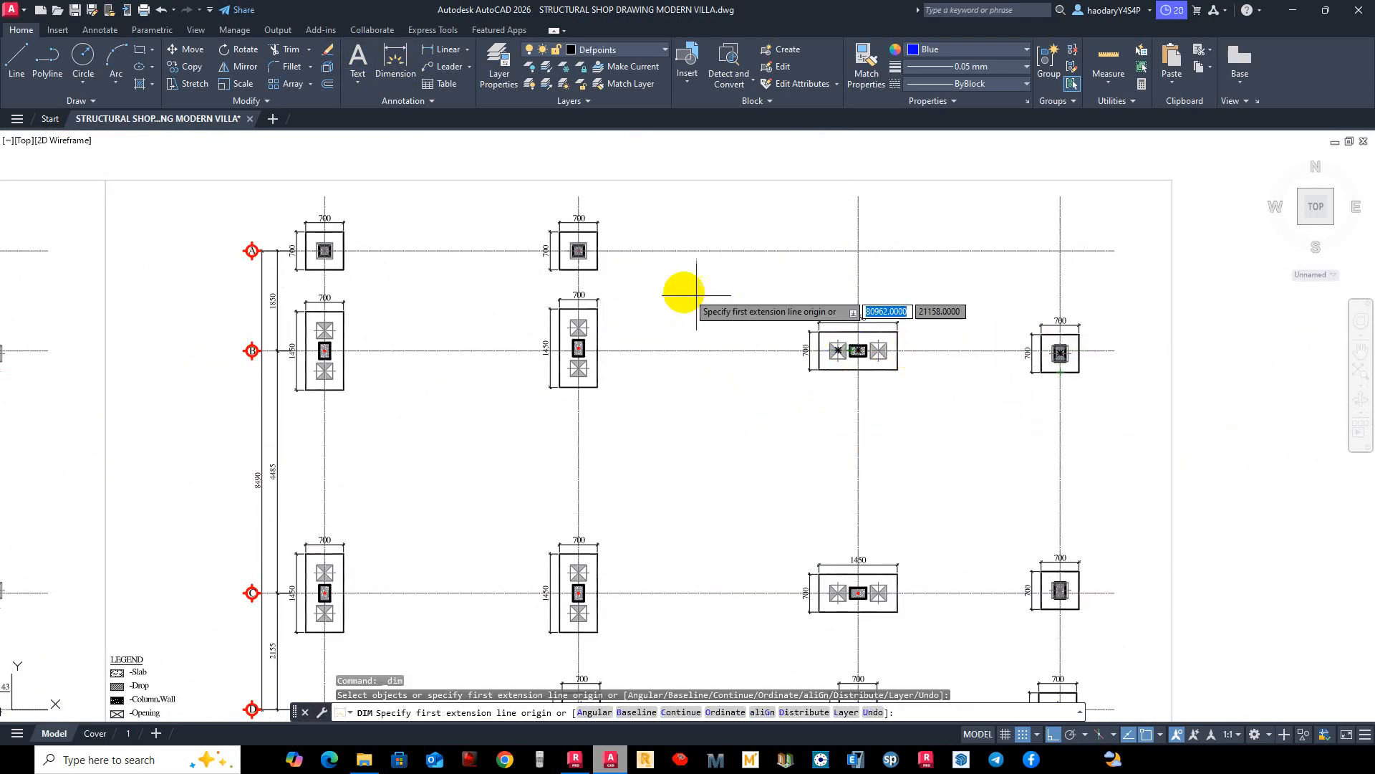
pyautogui.scroll(8, 571, 358)
pyautogui.moveTo(686, 528); pyautogui.dragTo(638, 428, button='middle')
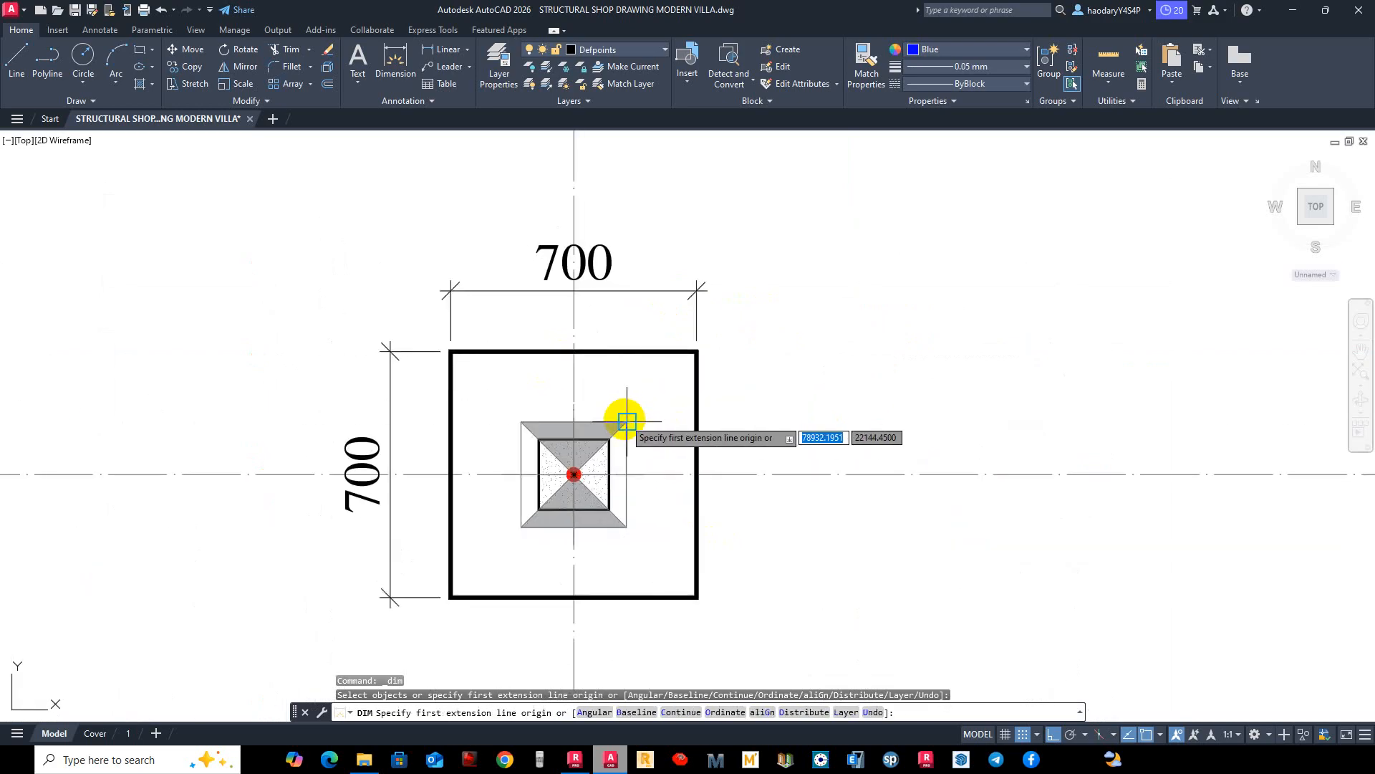
pyautogui.click(627, 421)
pyautogui.click(698, 416)
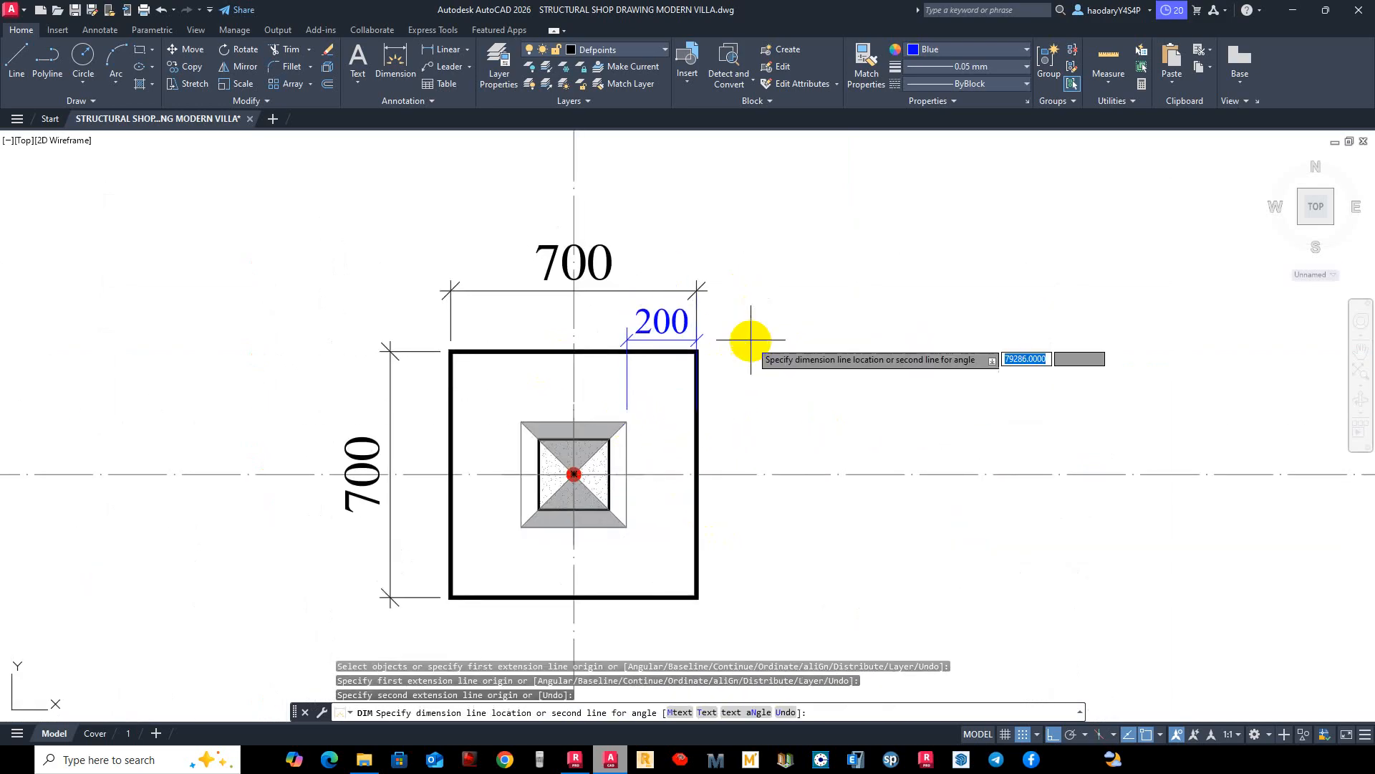
pyautogui.scroll(-2, 780, 366)
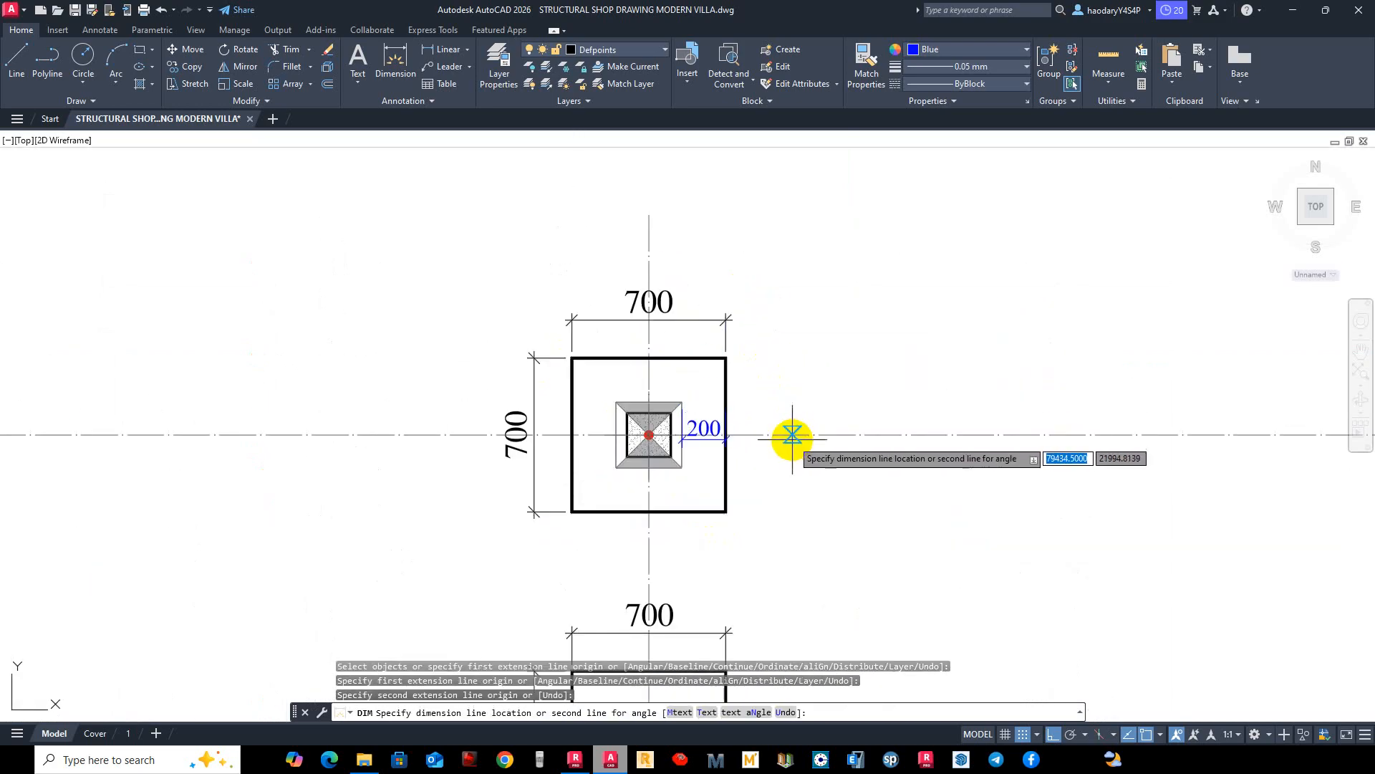
# Measure the vertical distance from the pile corner to the cap's upper edge at gridlines 2/A, without placing a dimension.
pyautogui.click(400, 61)
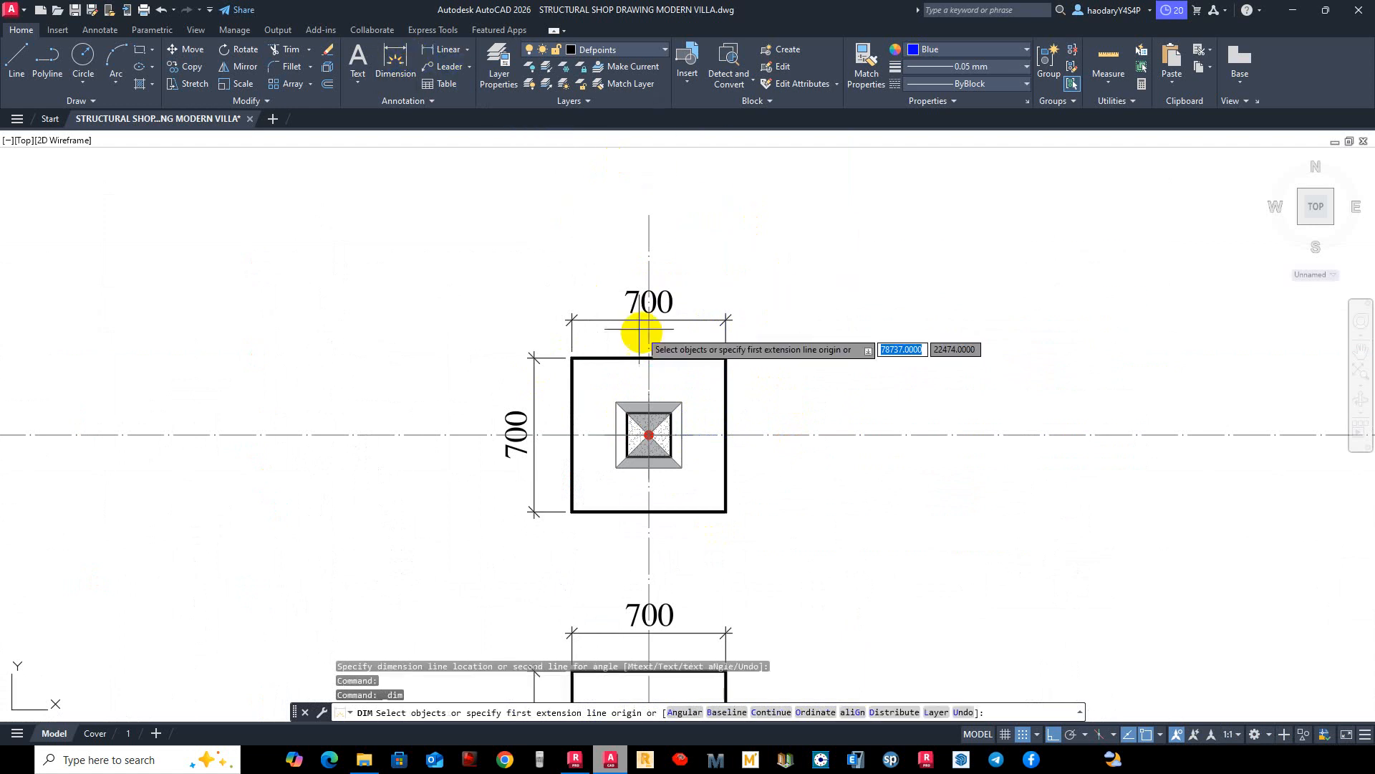
pyautogui.press('Return')
pyautogui.click(682, 402)
pyautogui.click(675, 358)
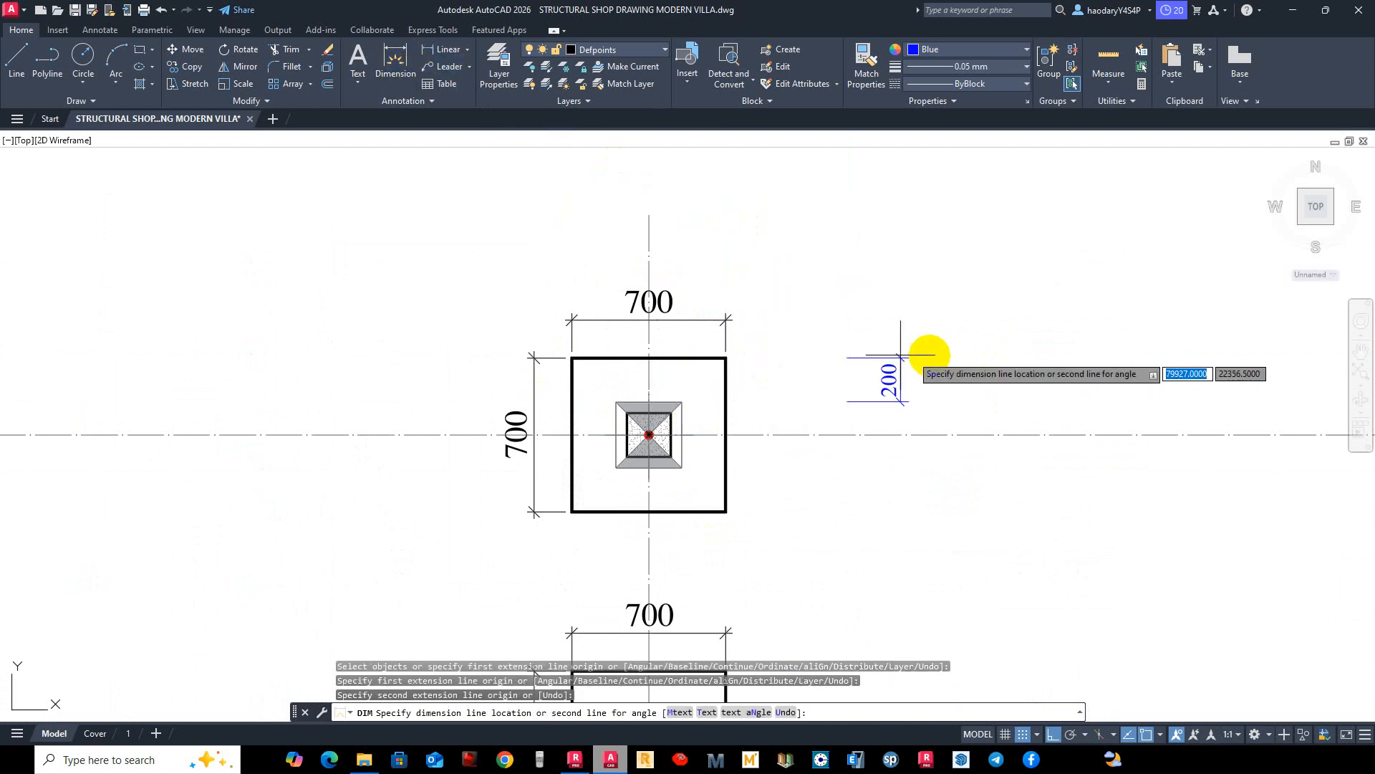
pyautogui.rightClick(877, 304)
pyautogui.click(898, 313)
# Measure the horizontal distance from the outer pile corner to the cap edge on the two-pile cap at gridlines 3/B.
pyautogui.click(423, 85)
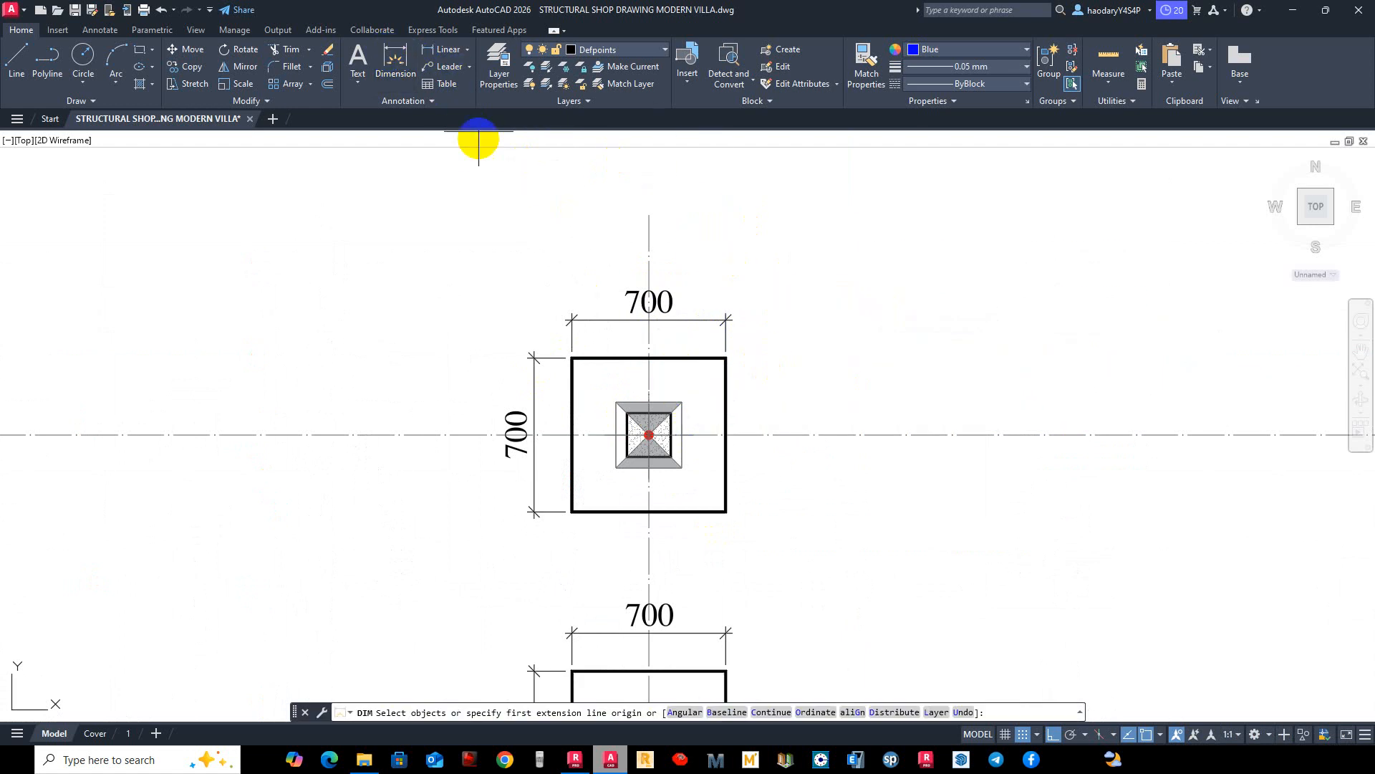
pyautogui.scroll(-3, 338, 246)
pyautogui.scroll(5, 537, 337)
pyautogui.moveTo(603, 344); pyautogui.dragTo(635, 402, button='middle')
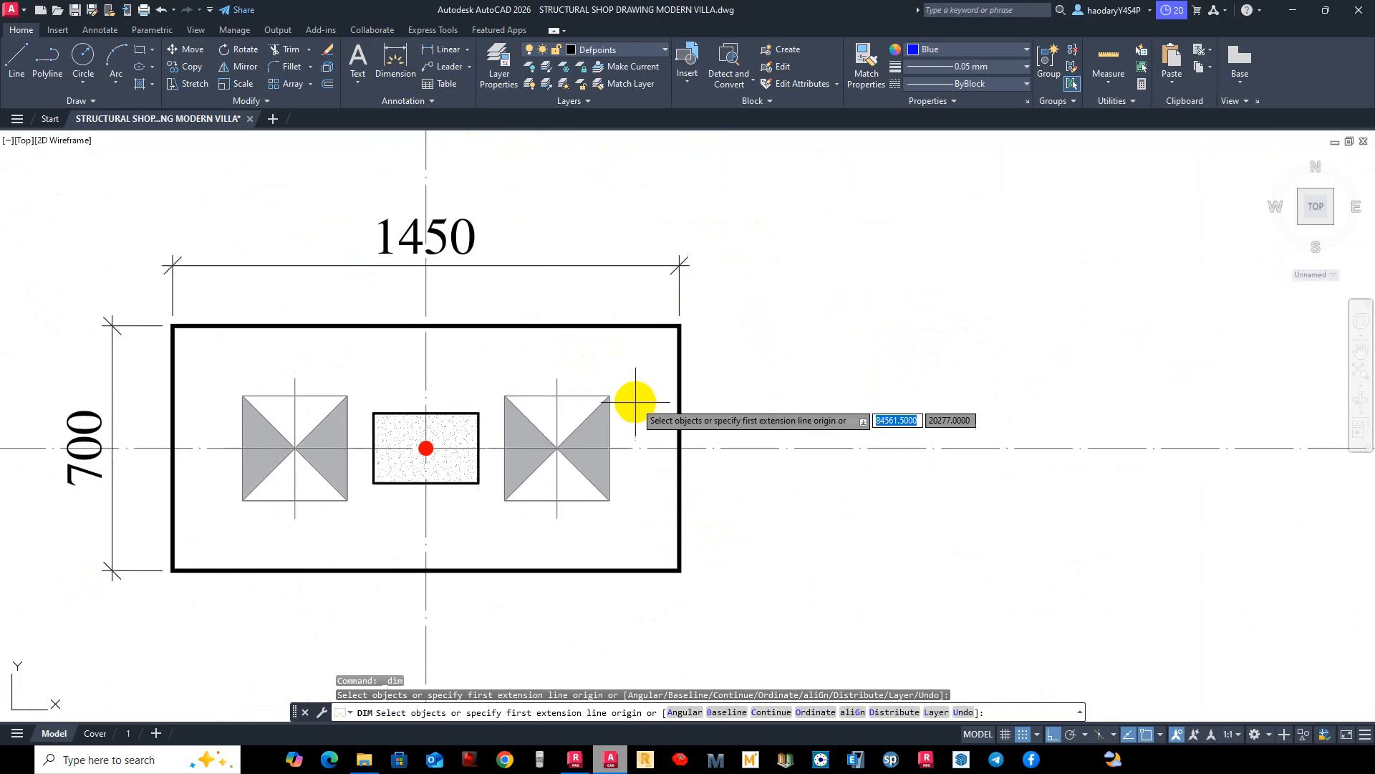
pyautogui.click(609, 396)
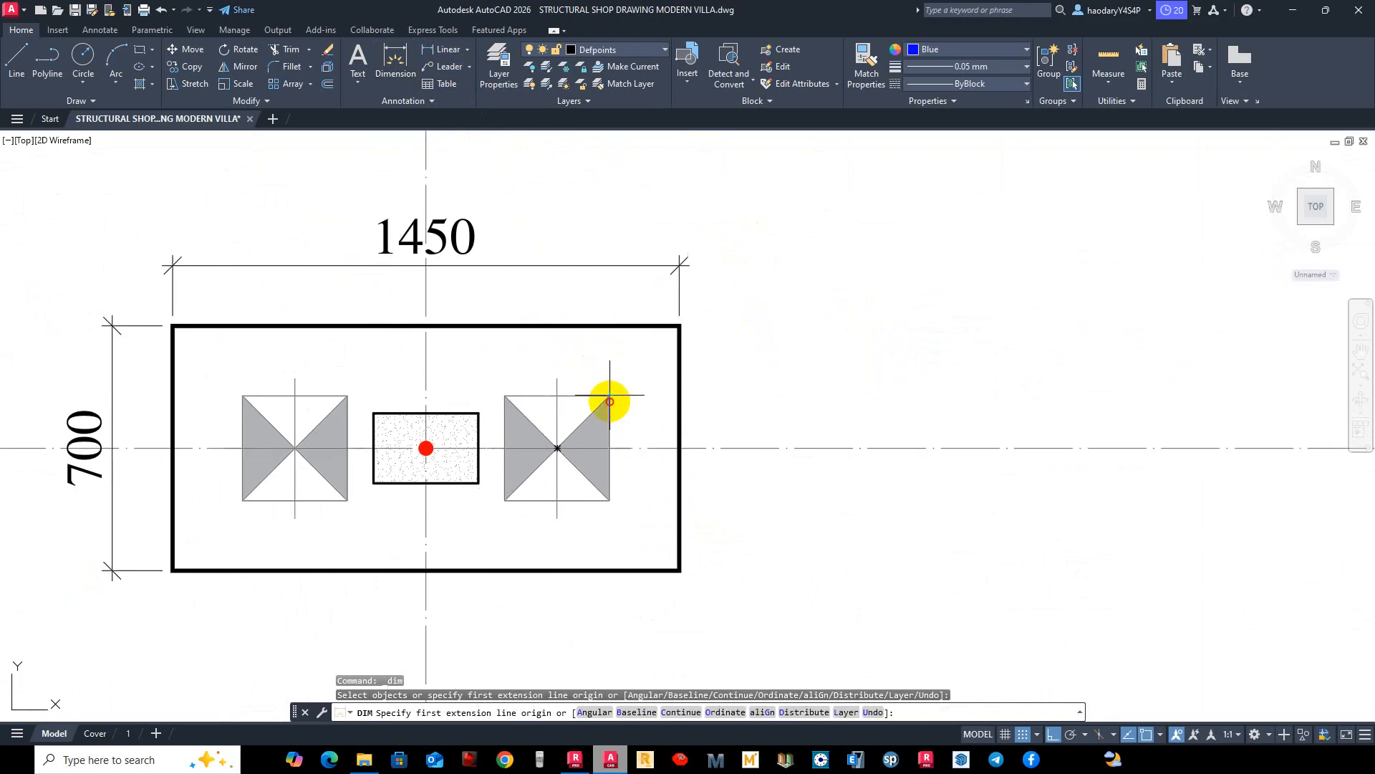
pyautogui.click(684, 401)
# Measure the vertical distance from the pile corner to the two-pile cap's upper edge at gridlines 3/B, without placing a dimension.
pyautogui.click(395, 73)
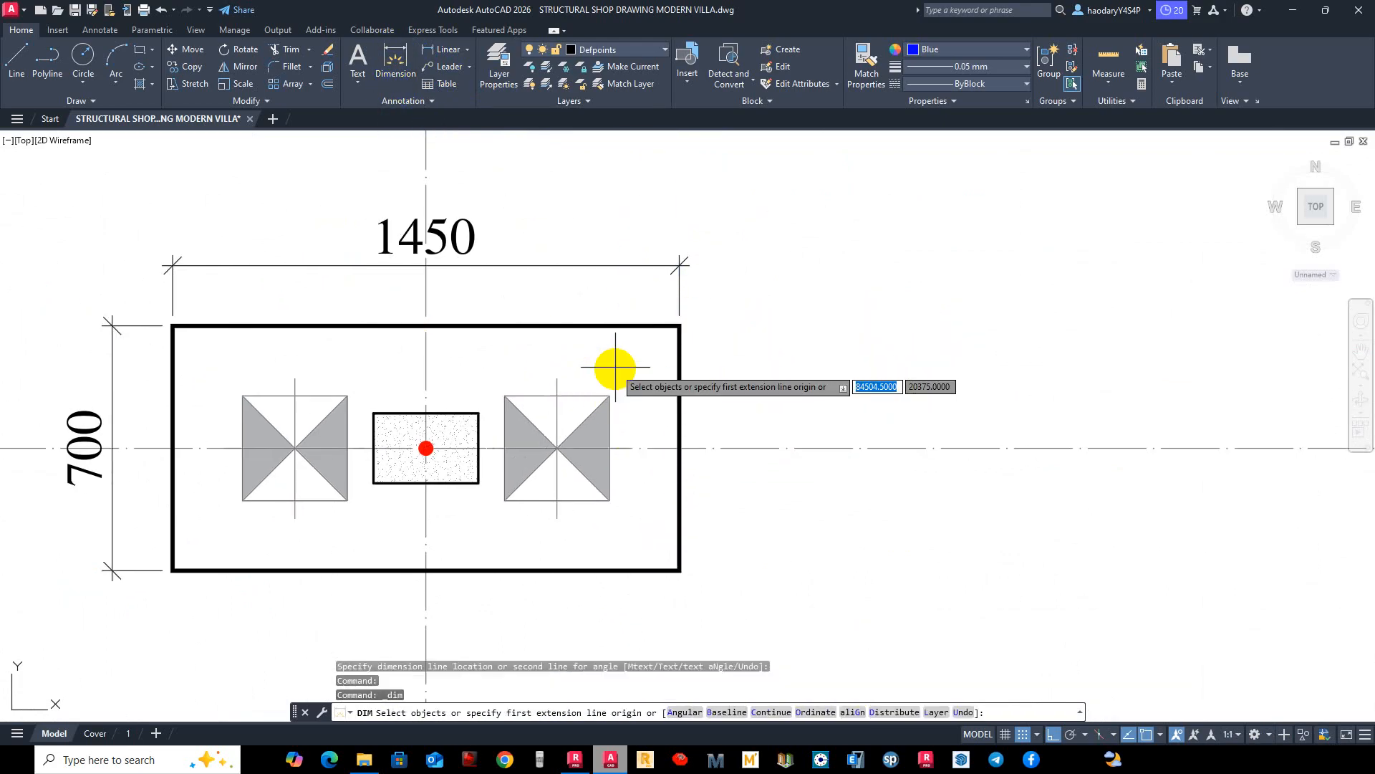
pyautogui.click(609, 394)
pyautogui.click(605, 311)
pyautogui.rightClick(882, 325)
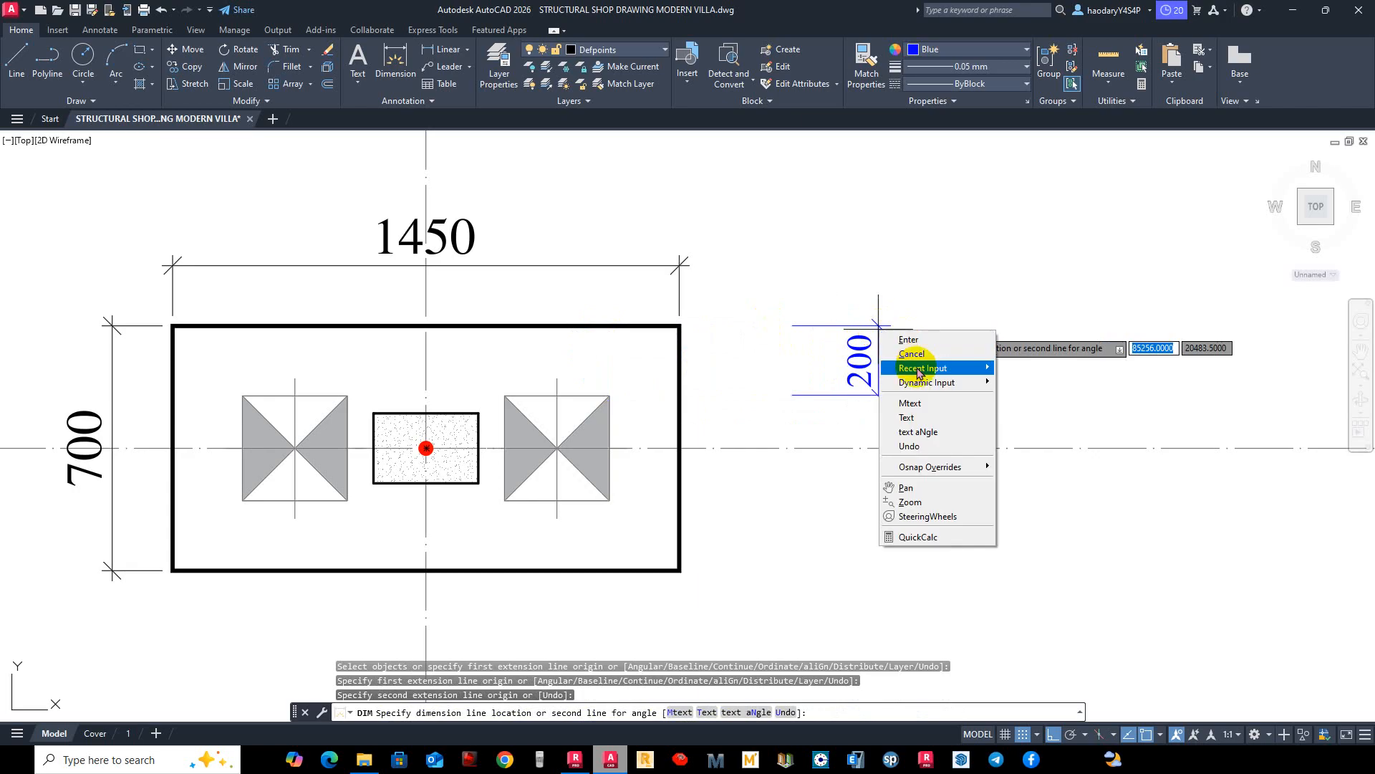
pyautogui.click(912, 351)
pyautogui.press('Return')
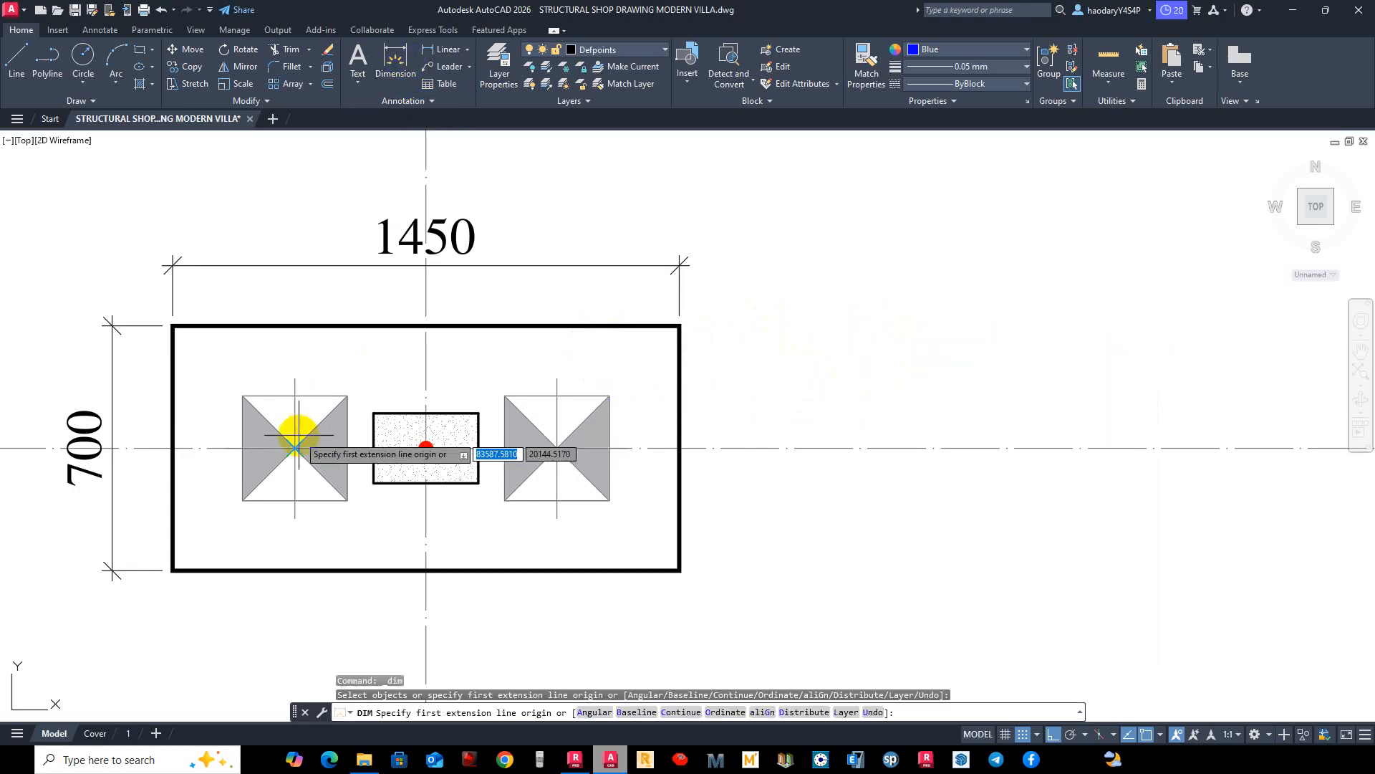
# Measure the centre-to-centre spacing of the two piles on the cap at gridlines 3/B, without placing a dimension.
pyautogui.click(295, 447)
pyautogui.click(557, 448)
pyautogui.moveTo(521, 528); pyautogui.dragTo(595, 350, button='middle')
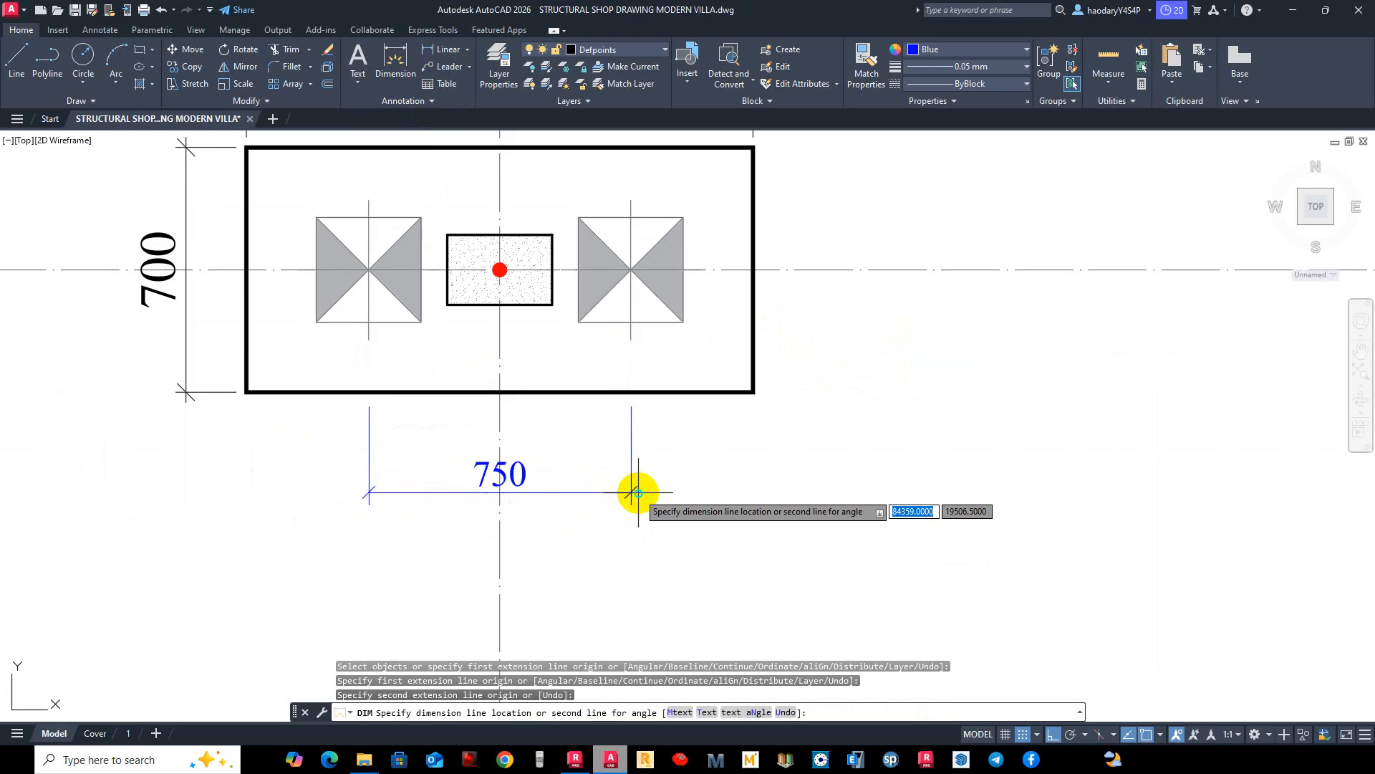
pyautogui.rightClick(638, 493)
pyautogui.click(681, 515)
pyautogui.scroll(-8, 636, 474)
pyautogui.moveTo(593, 484); pyautogui.dragTo(860, 469, button='middle')
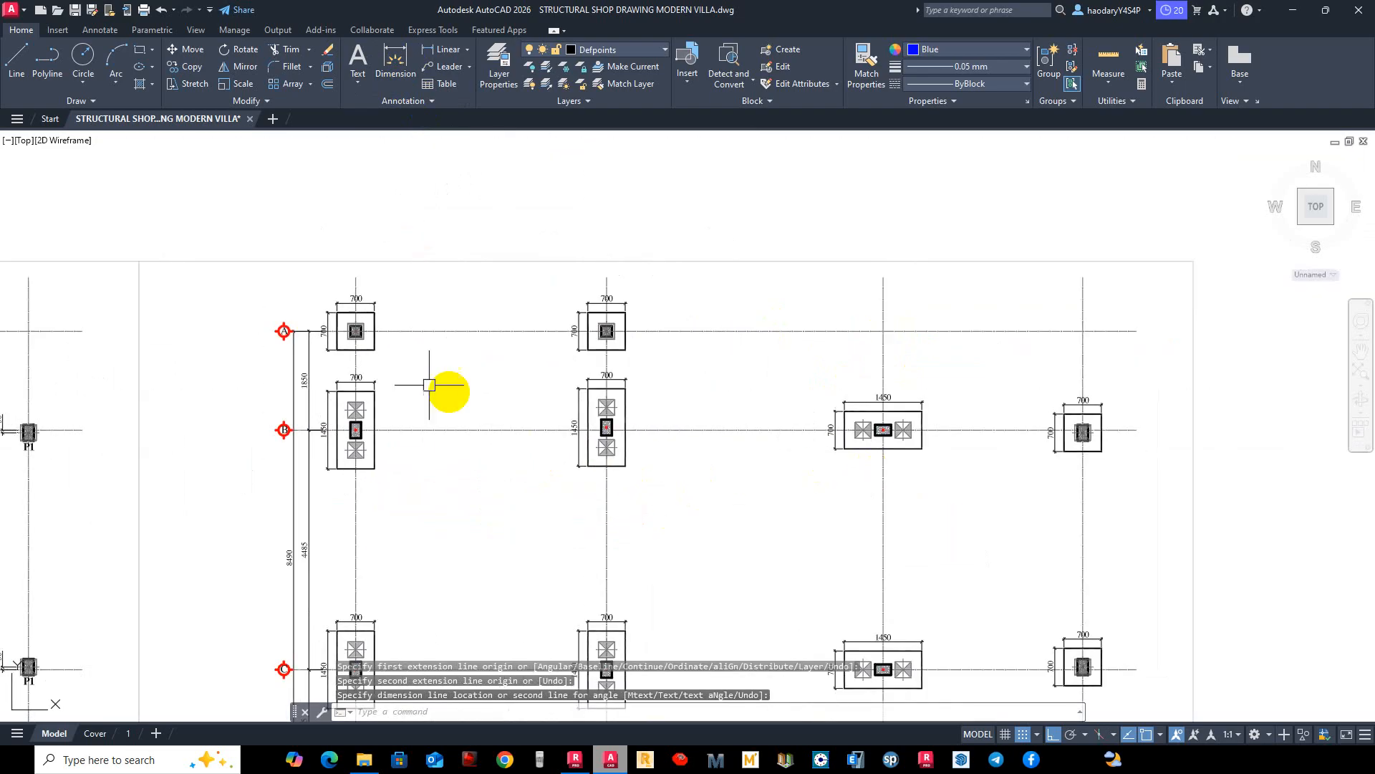
# Examine the single-pile and two-pile caps and their dimensions along gridlines A, B and C.
pyautogui.scroll(3, 265, 292)
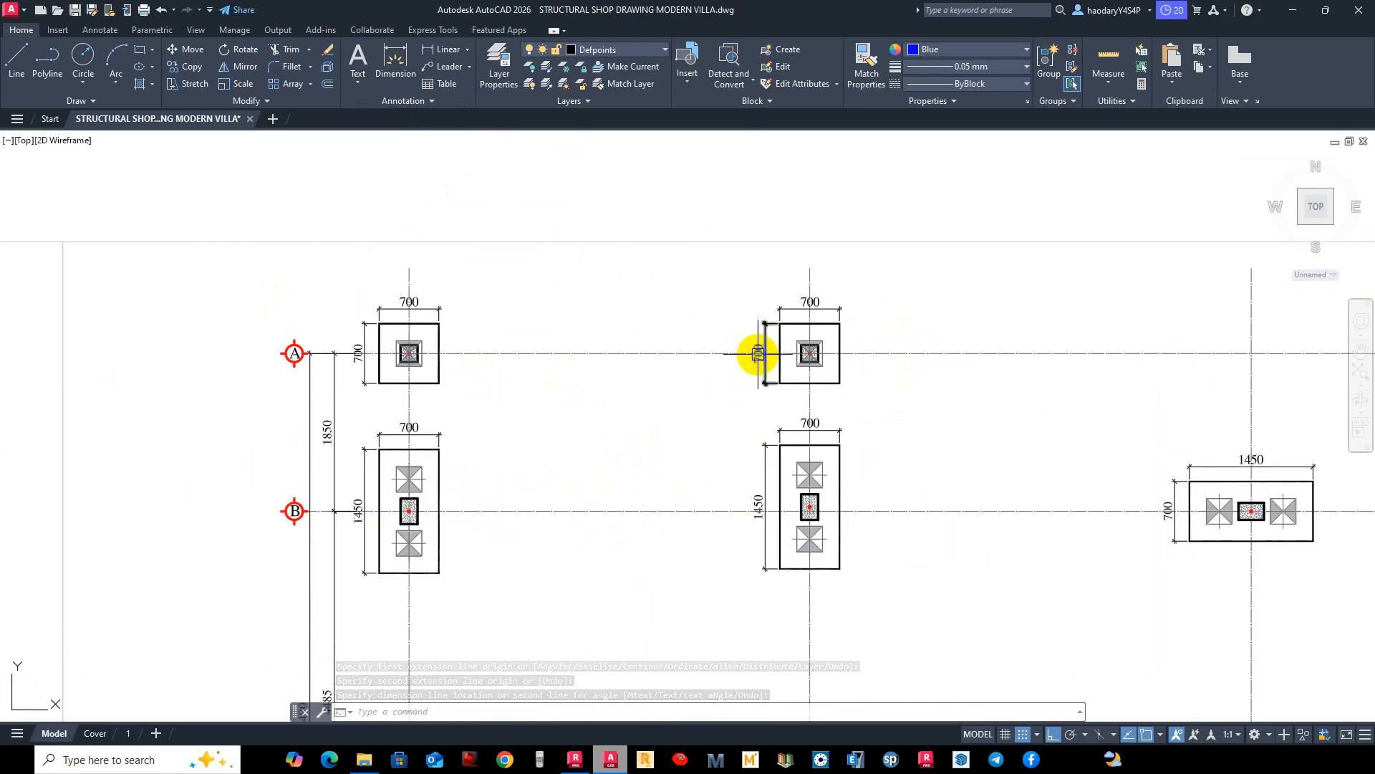
pyautogui.moveTo(858, 398); pyautogui.dragTo(600, 309, button='middle')
pyautogui.moveTo(805, 514); pyautogui.dragTo(744, 404, button='middle')
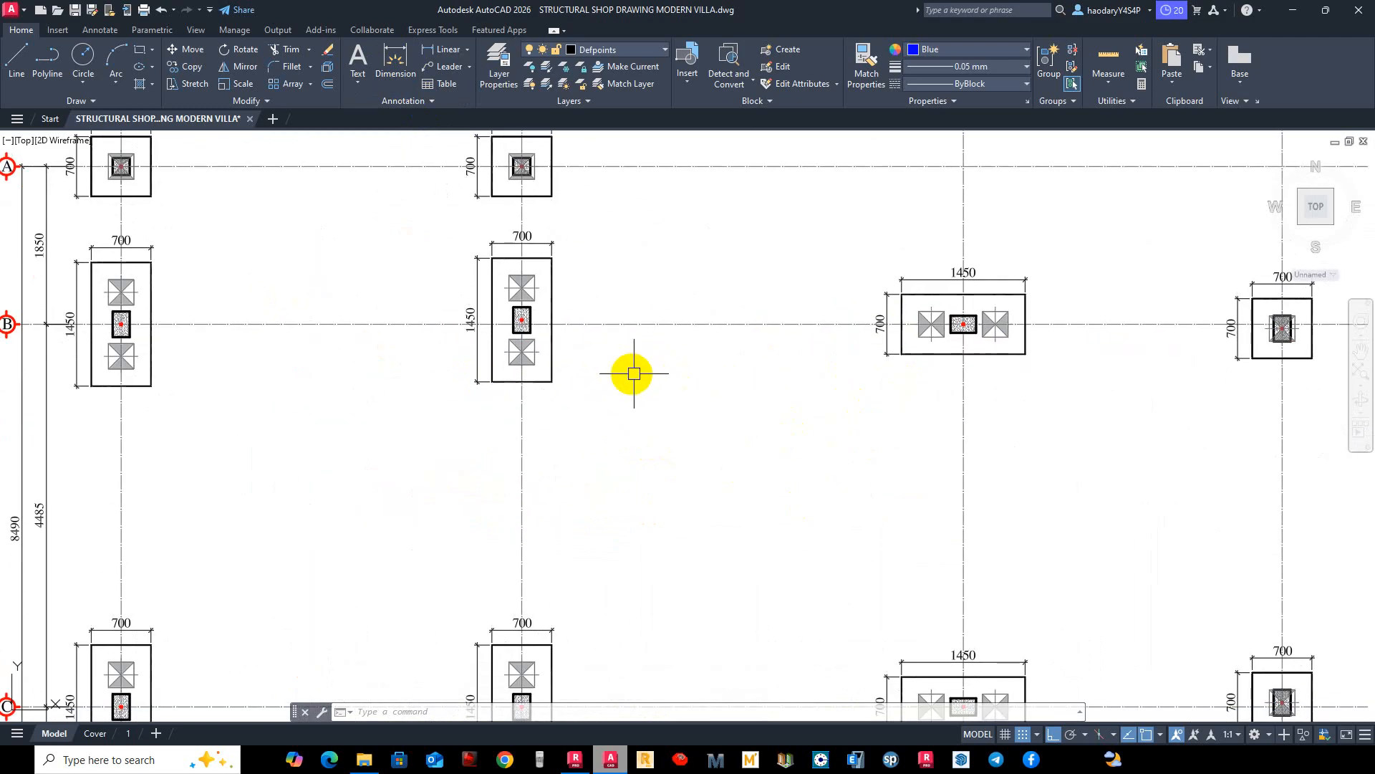
pyautogui.moveTo(248, 374); pyautogui.dragTo(386, 421, button='middle')
pyautogui.moveTo(298, 367); pyautogui.dragTo(430, 391, button='middle')
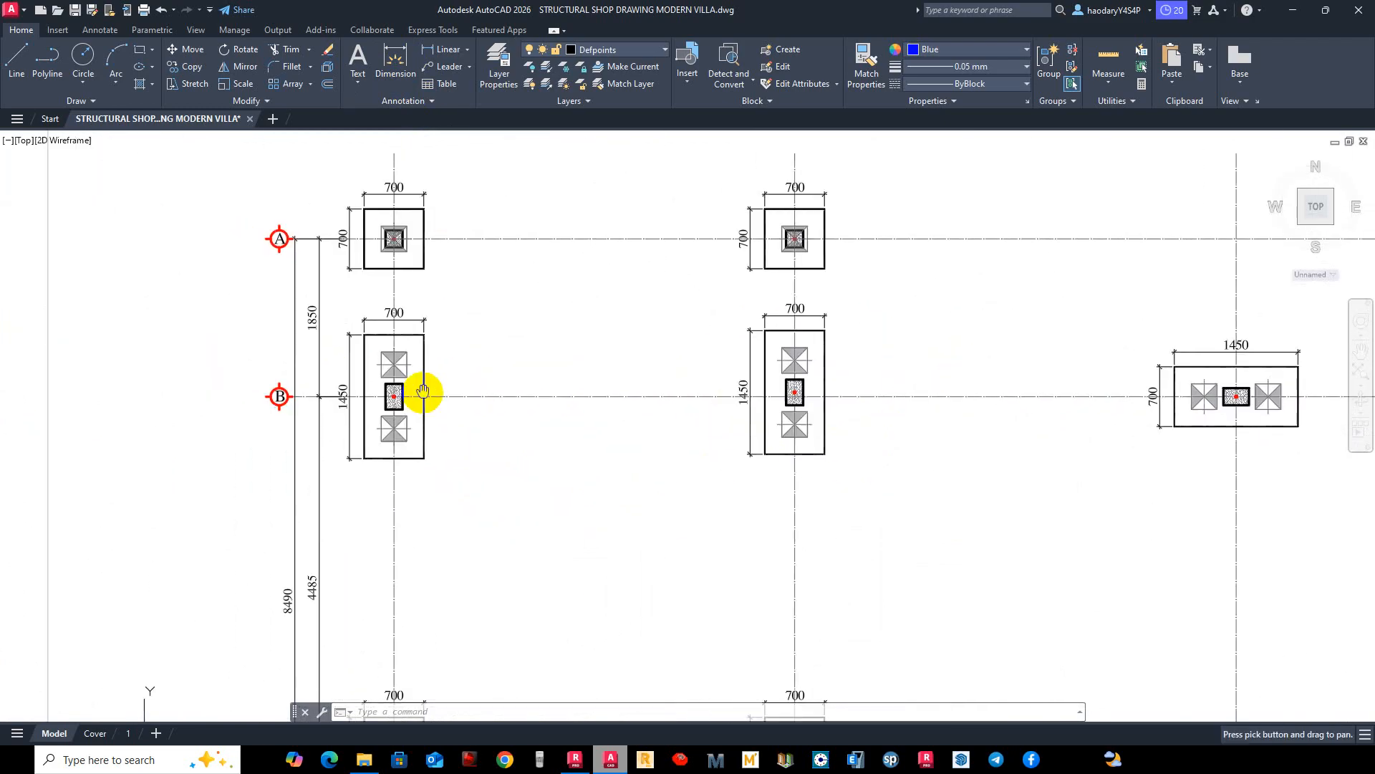
pyautogui.scroll(2, 398, 322)
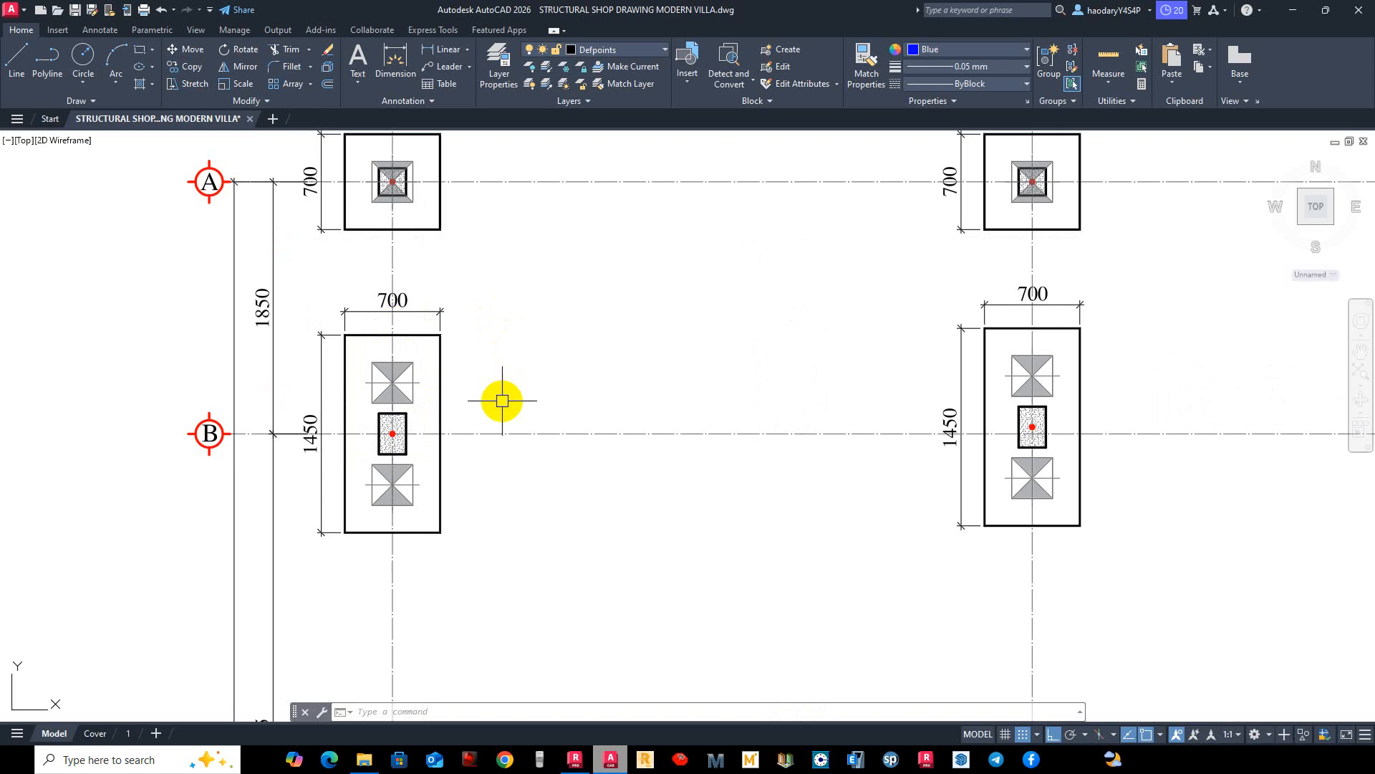
pyautogui.scroll(-4, 467, 395)
pyautogui.moveTo(537, 490)
pyautogui.mouseDown(button='middle')
pyautogui.moveTo(471, 343)
pyautogui.moveTo(525, 413)
pyautogui.mouseUp(button='middle')
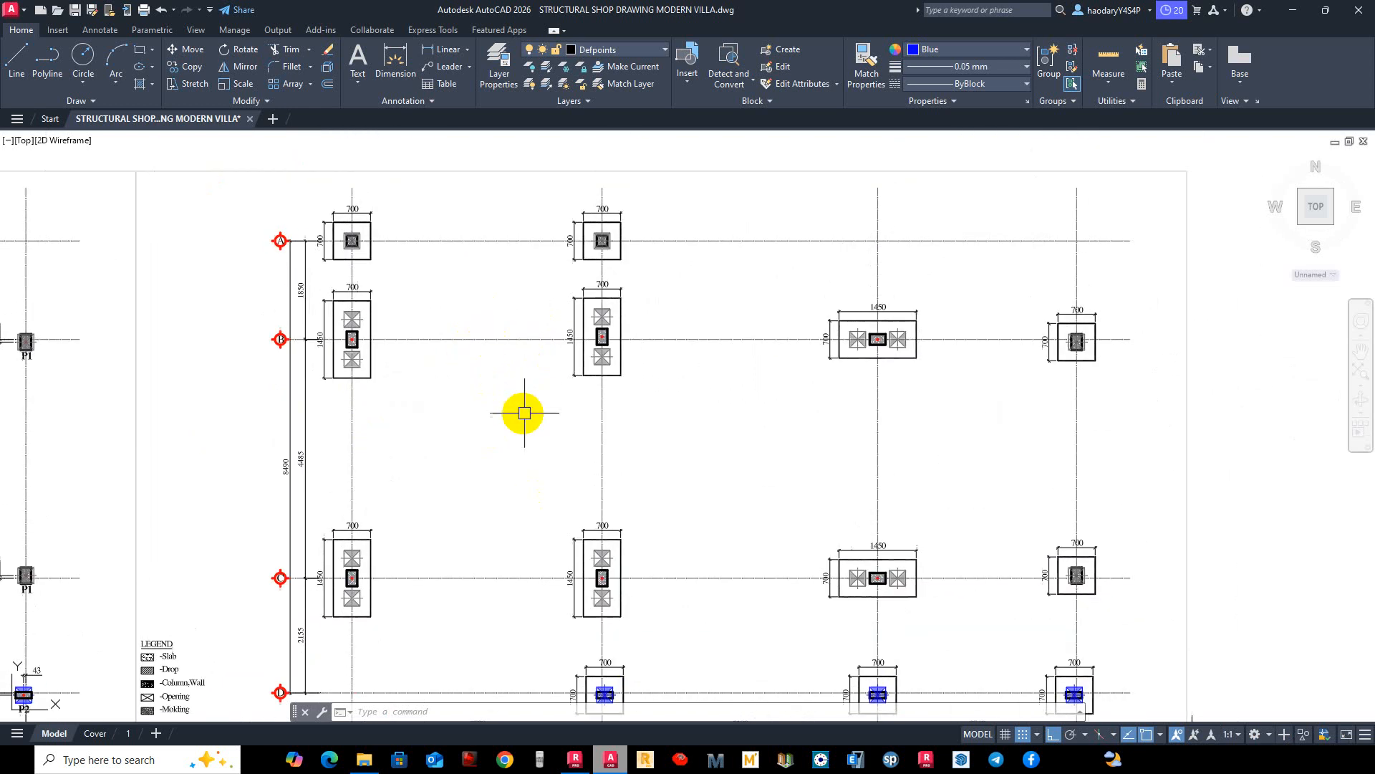
pyautogui.moveTo(893, 474)
pyautogui.mouseDown(button='middle')
pyautogui.moveTo(718, 353)
pyautogui.moveTo(886, 461)
pyautogui.moveTo(847, 439)
pyautogui.mouseUp(button='middle')
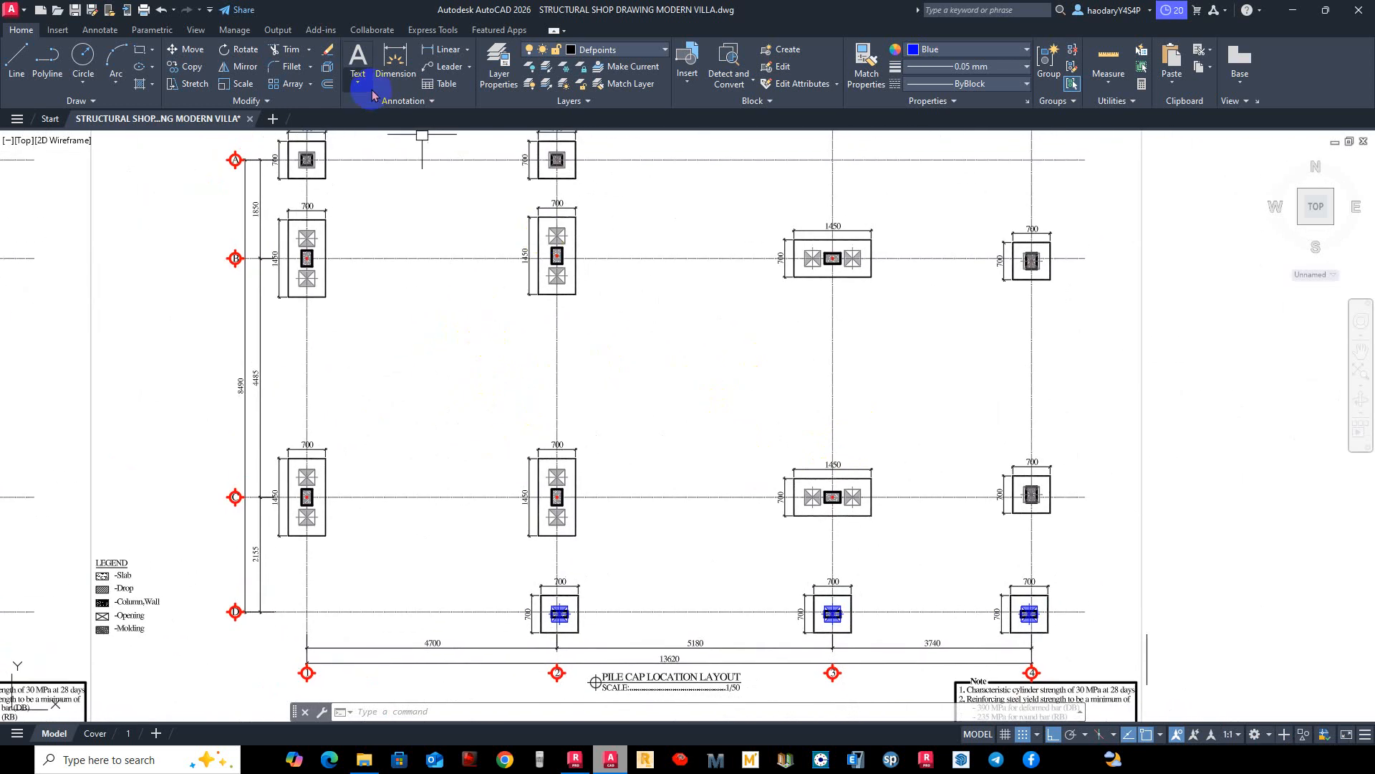
# Collapse the ribbon to panel titles only and bring the whole pile cap location layout into view.
pyautogui.click(552, 32)
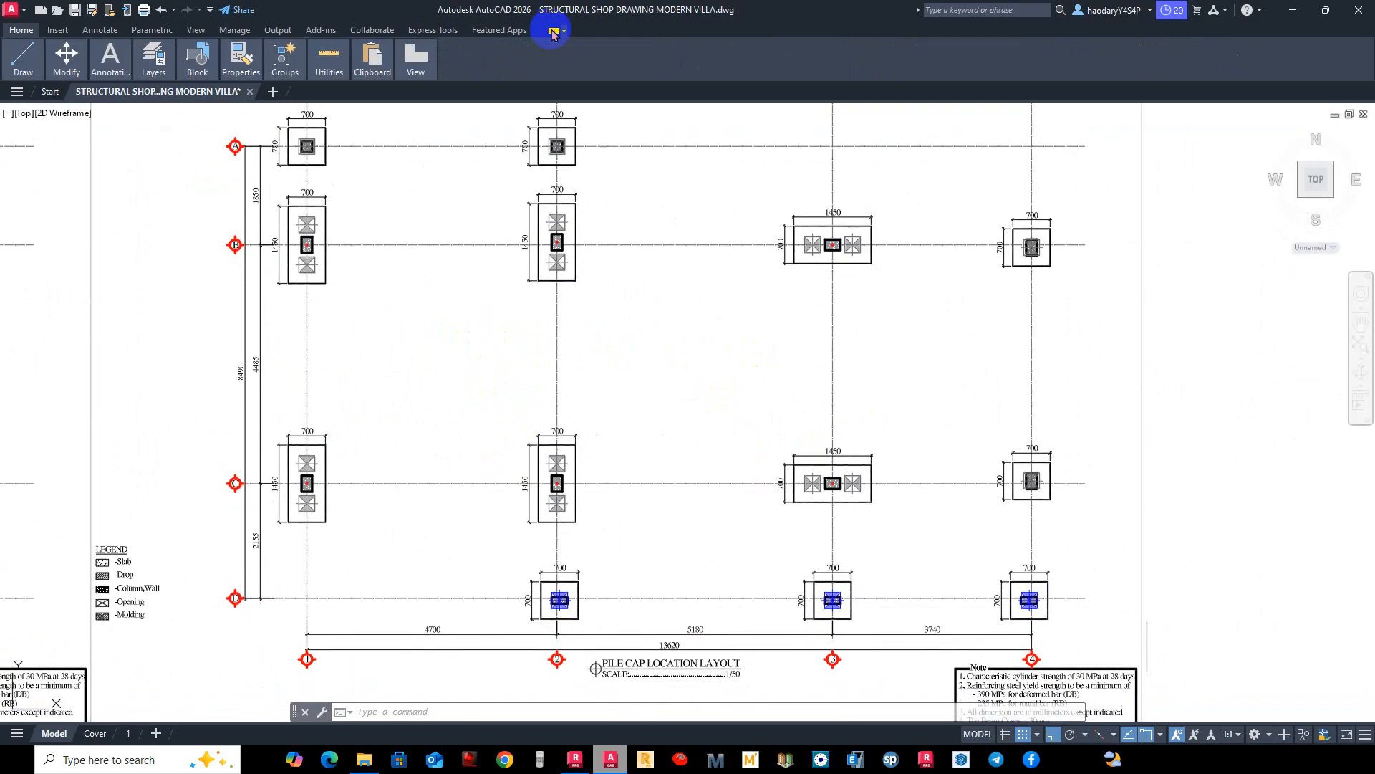
pyautogui.click(553, 31)
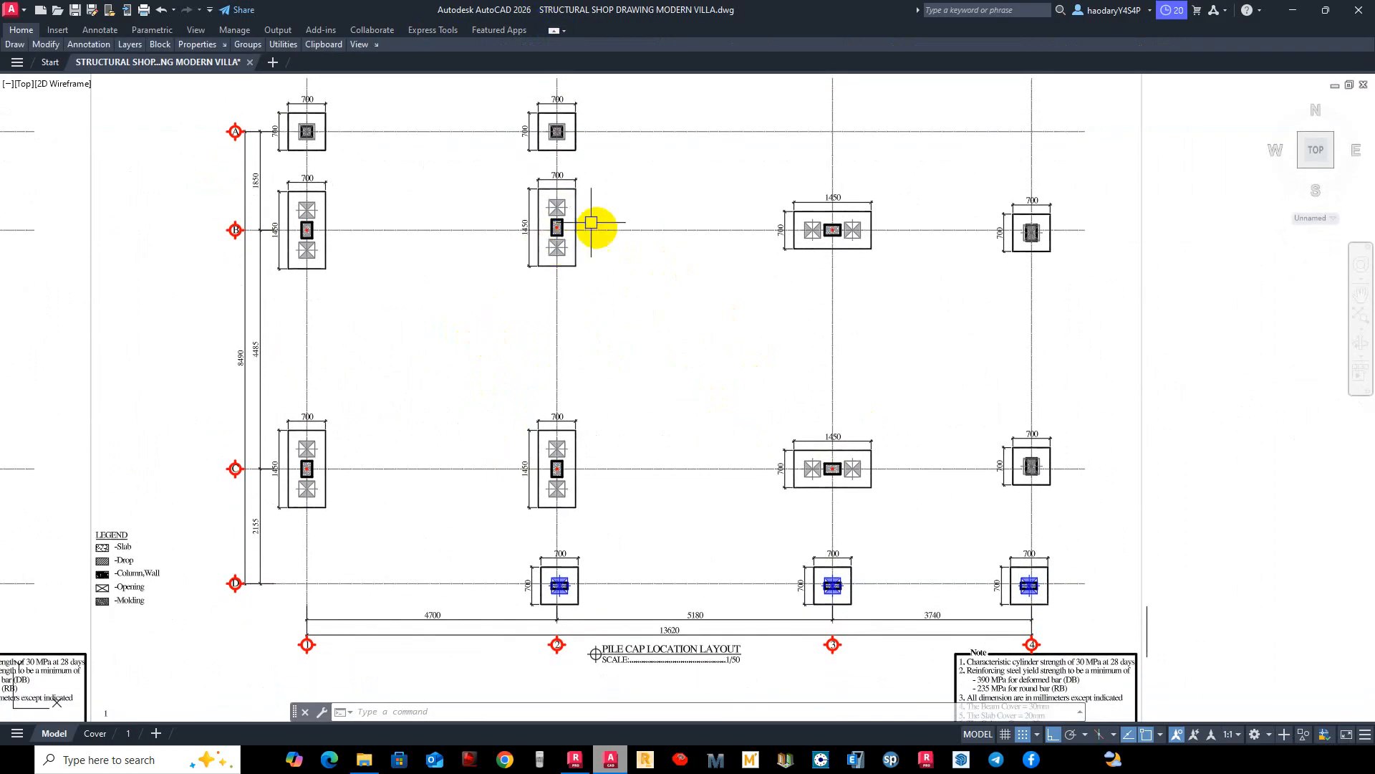
pyautogui.moveTo(591, 223)
pyautogui.mouseDown(button='middle')
pyautogui.moveTo(645, 335)
pyautogui.moveTo(644, 311)
pyautogui.moveTo(623, 307)
pyautogui.moveTo(617, 329)
pyautogui.moveTo(654, 375)
pyautogui.moveTo(724, 382)
pyautogui.moveTo(763, 411)
pyautogui.mouseUp(button='middle')
pyautogui.scroll(-2, 684, 362)
pyautogui.scroll(2, 711, 386)
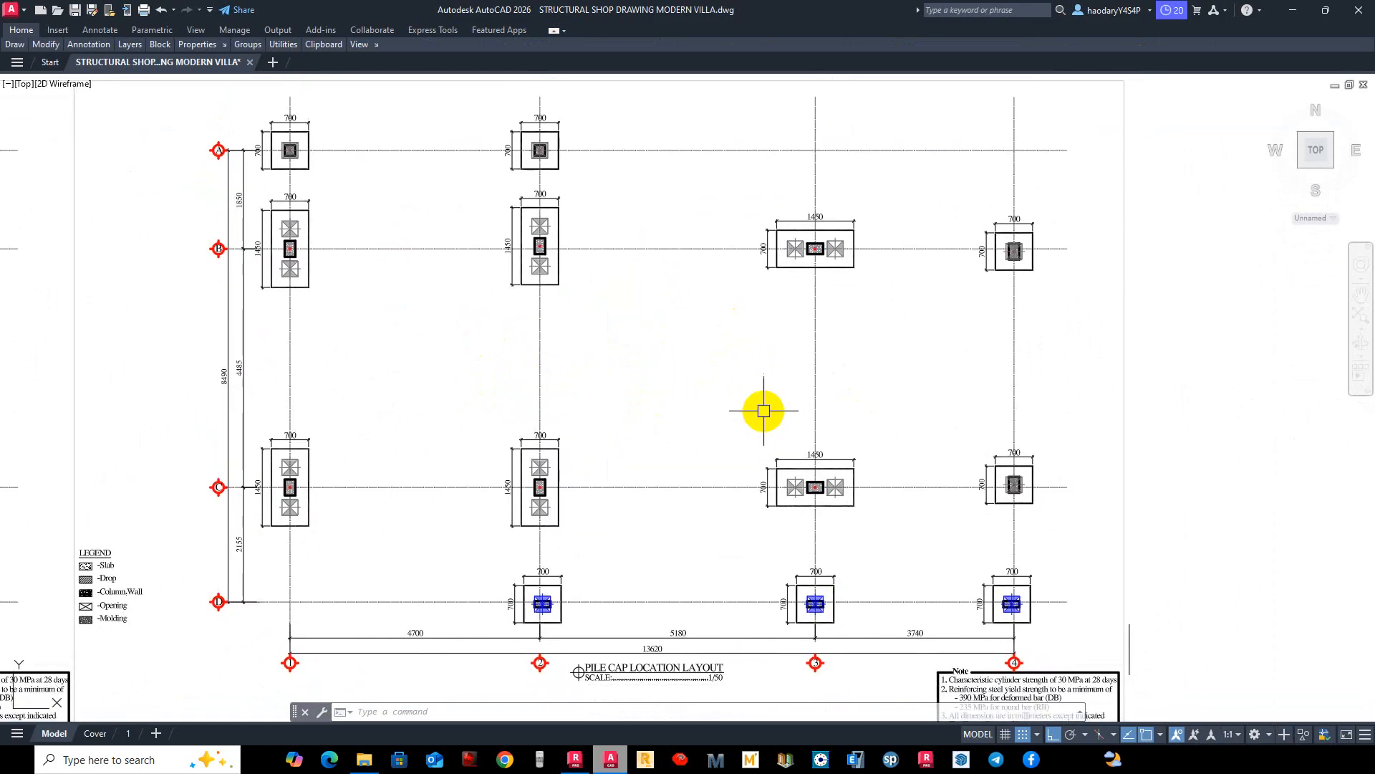
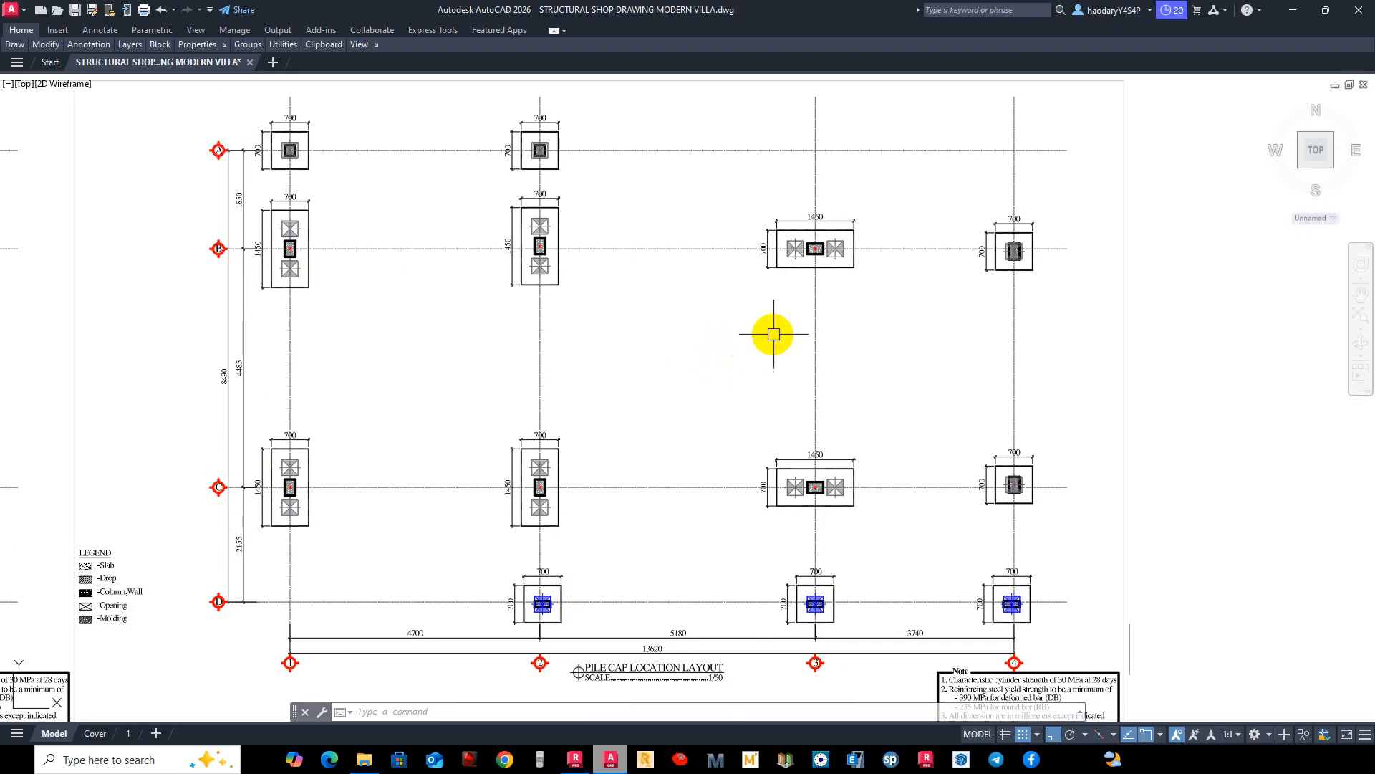
# Examine how the caps and their overall dimensions relate to the gridlines across the pile cap location layout.
pyautogui.moveTo(805, 394); pyautogui.dragTo(817, 387, button='middle')
pyautogui.scroll(-2, 739, 351)
pyautogui.scroll(2, 661, 328)
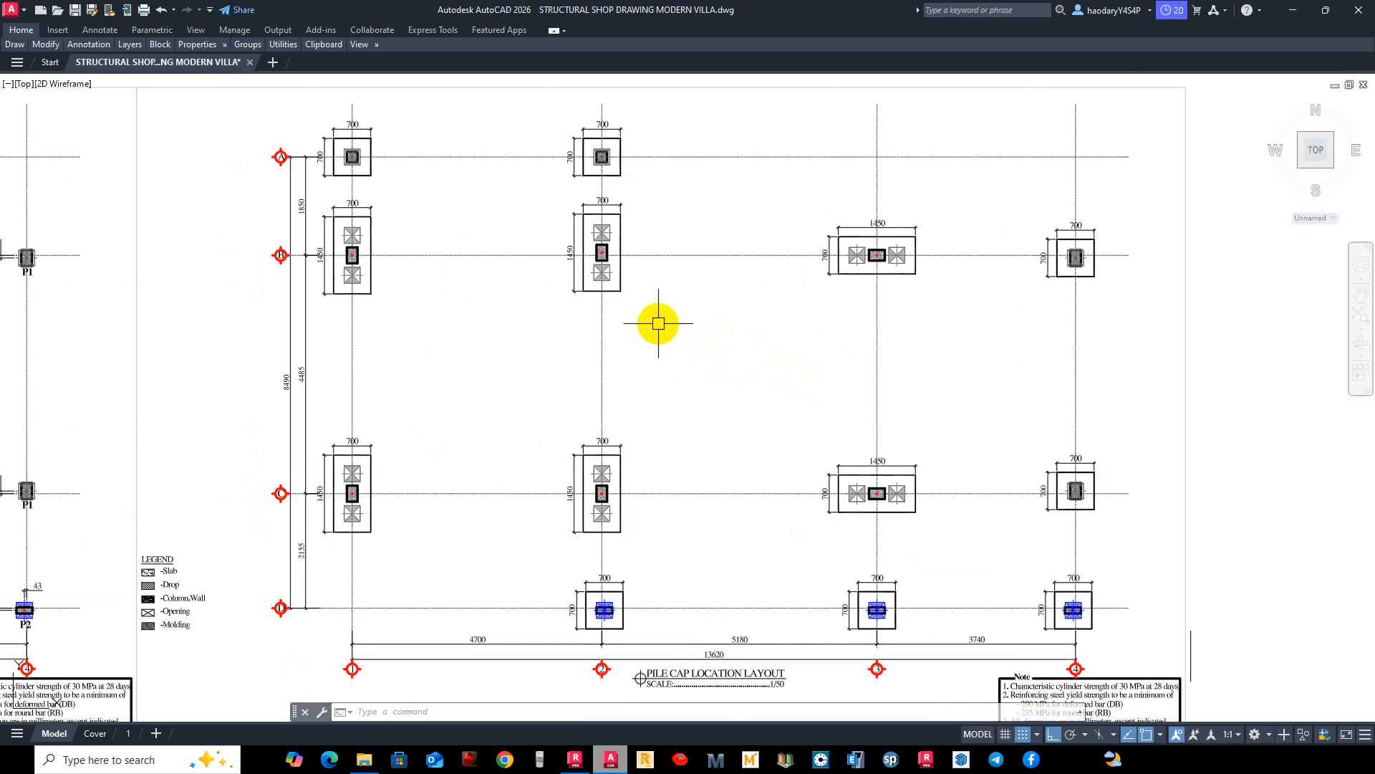
pyautogui.moveTo(626, 409); pyautogui.dragTo(626, 376, button='middle')
pyautogui.scroll(-2, 528, 350)
pyautogui.scroll(2, 408, 269)
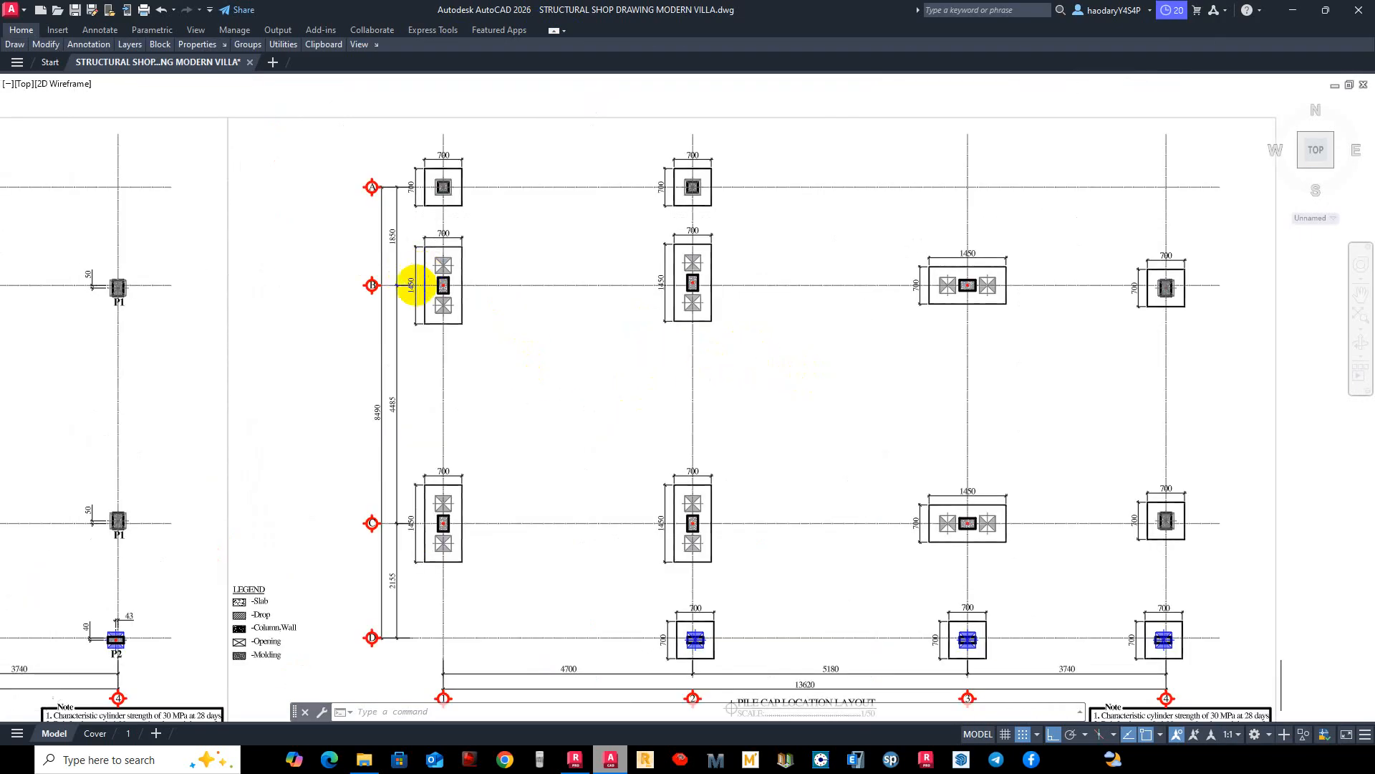
pyautogui.scroll(-2, 414, 285)
pyautogui.scroll(2, 462, 237)
pyautogui.moveTo(727, 340)
pyautogui.mouseDown(button='middle')
pyautogui.moveTo(684, 278)
pyautogui.moveTo(705, 396)
pyautogui.mouseUp(button='middle')
# Shorten the vertical length dimension of the cap at gridlines 2/B so its lower end stops at gridline B.
pyautogui.scroll(4, 645, 268)
pyautogui.scroll(-2, 724, 371)
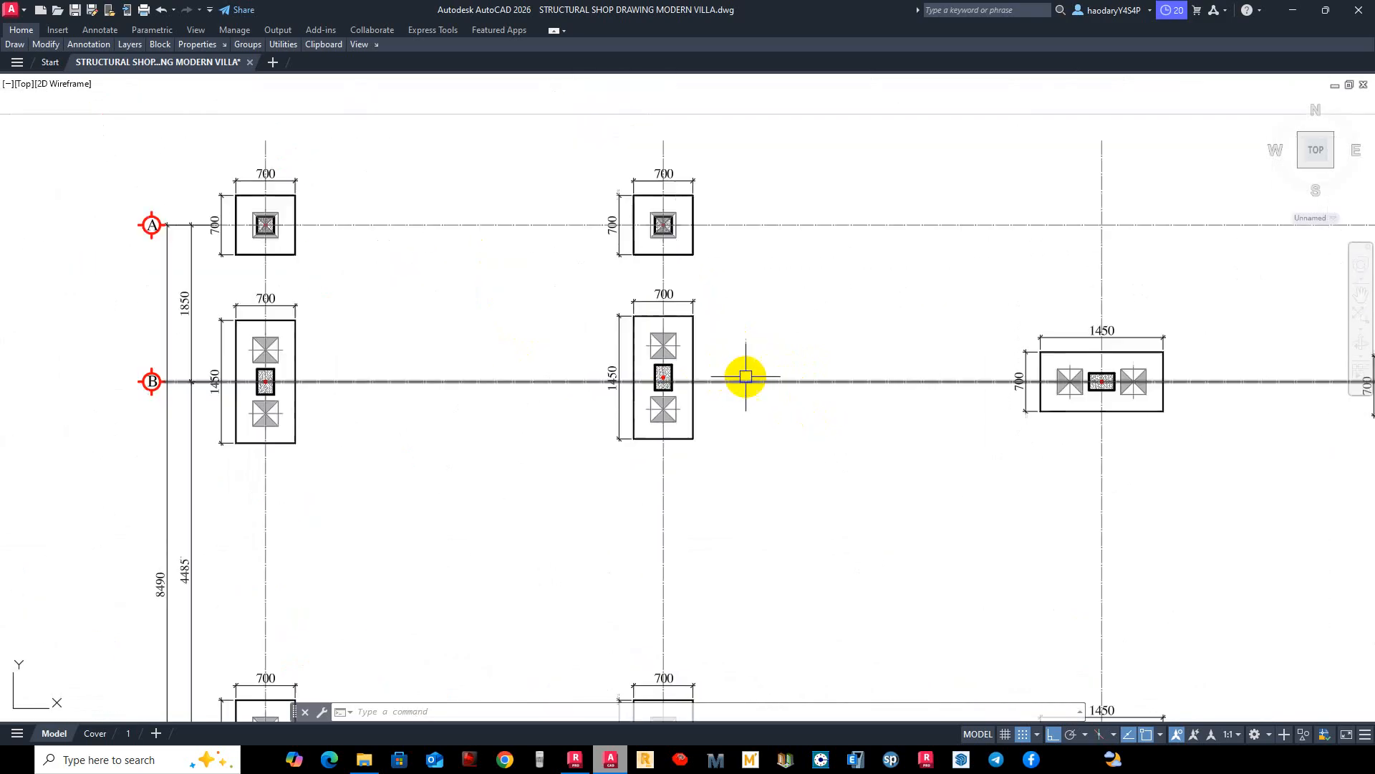
pyautogui.scroll(2, 704, 381)
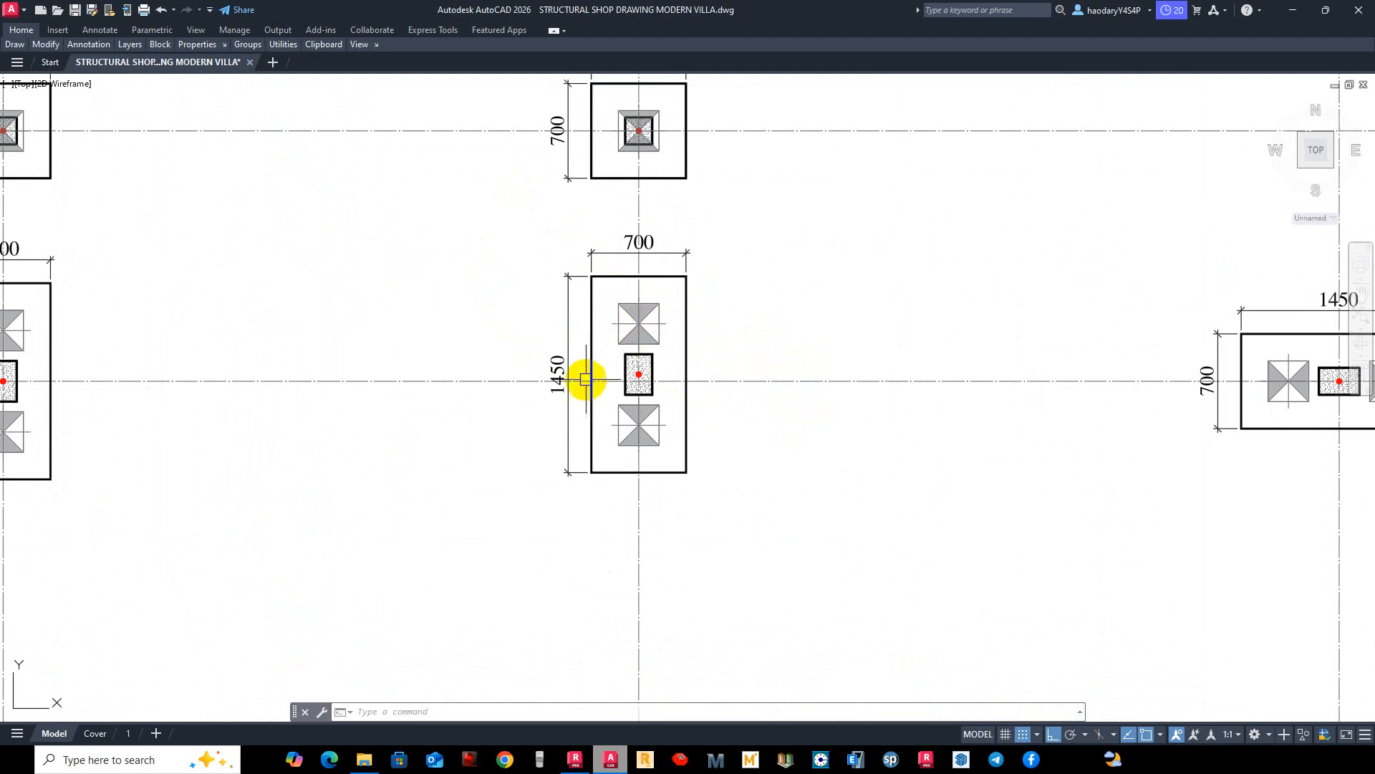
pyautogui.moveTo(602, 371); pyautogui.dragTo(735, 382, button='middle')
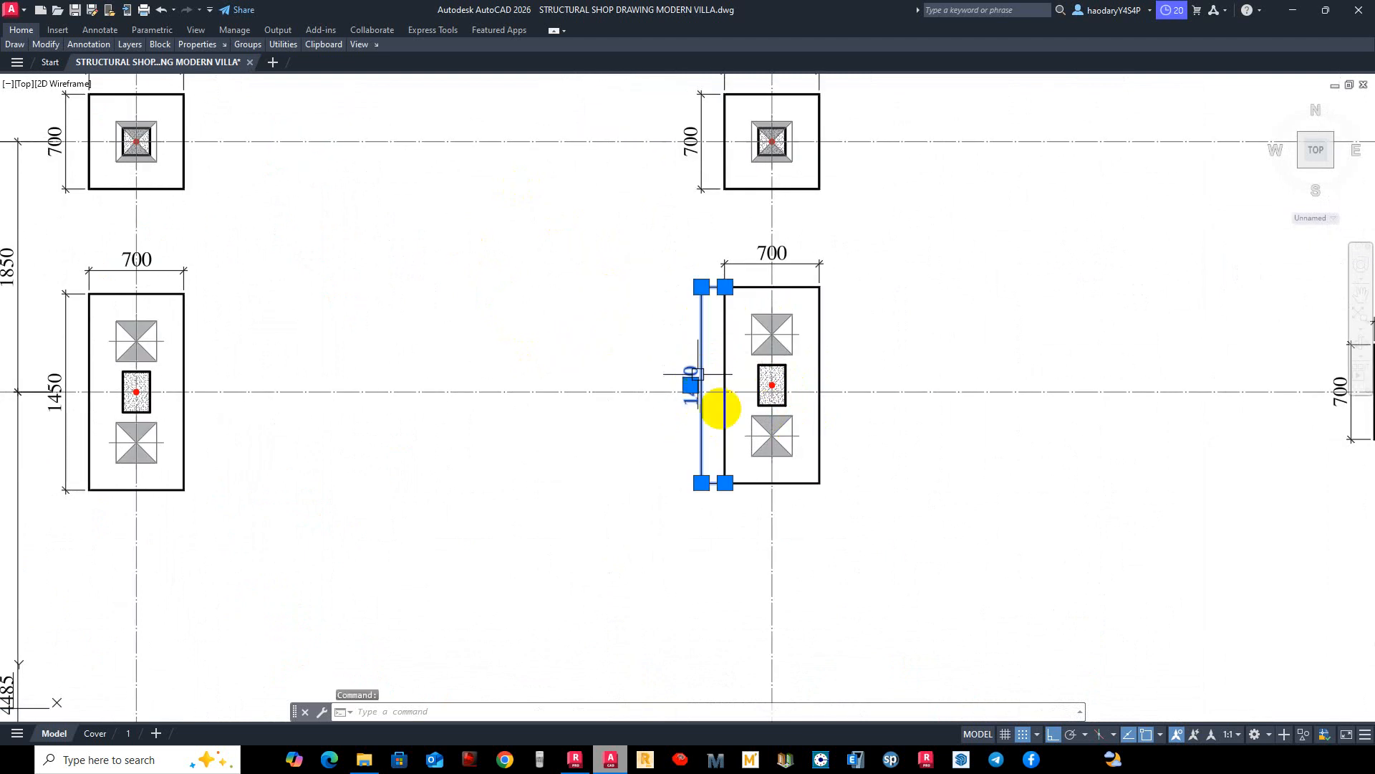
pyautogui.scroll(2, 720, 423)
pyautogui.click(722, 500)
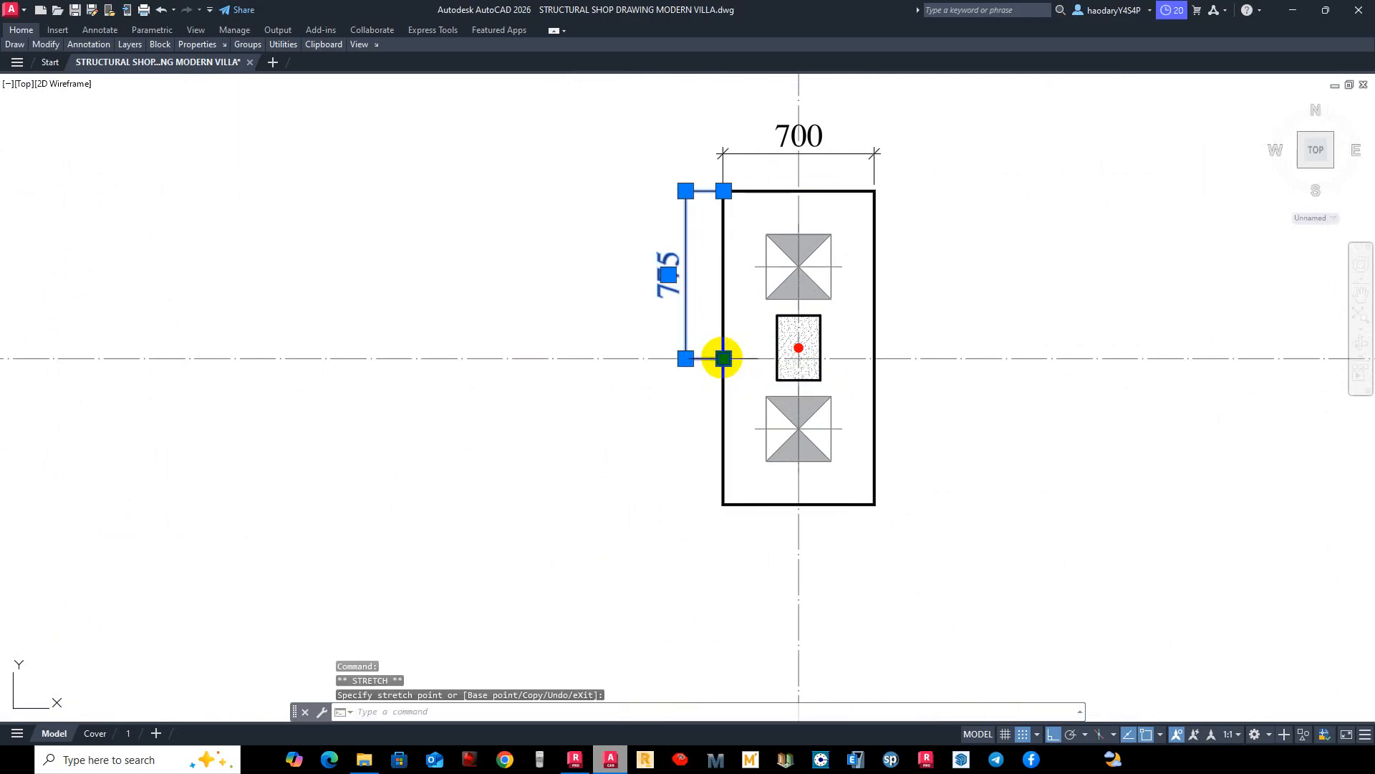
pyautogui.press('Escape')
# Mirror the shortened vertical dimension at the 2/B cap about gridline B, keeping the source dimension.
pyautogui.write('mi')
pyautogui.press('Return')
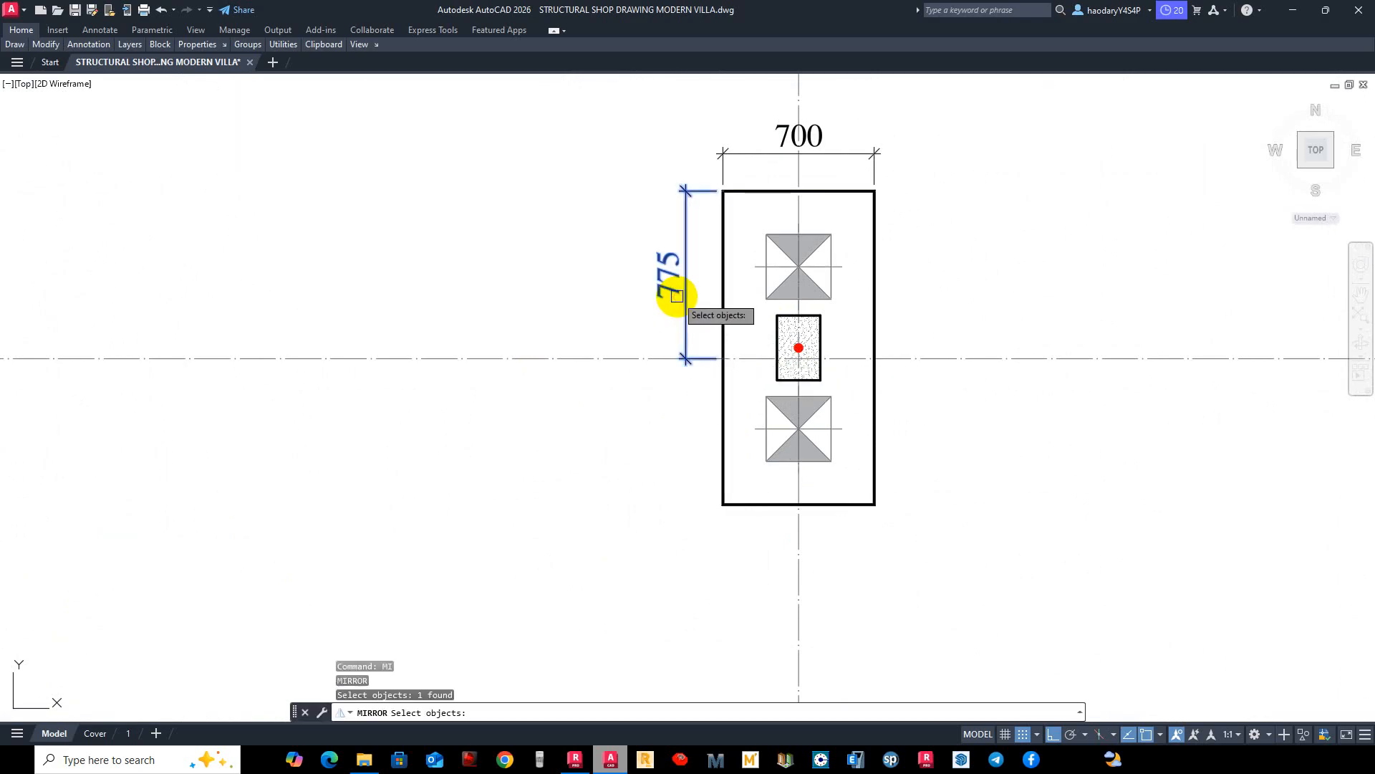
pyautogui.click(723, 358)
pyautogui.click(600, 396)
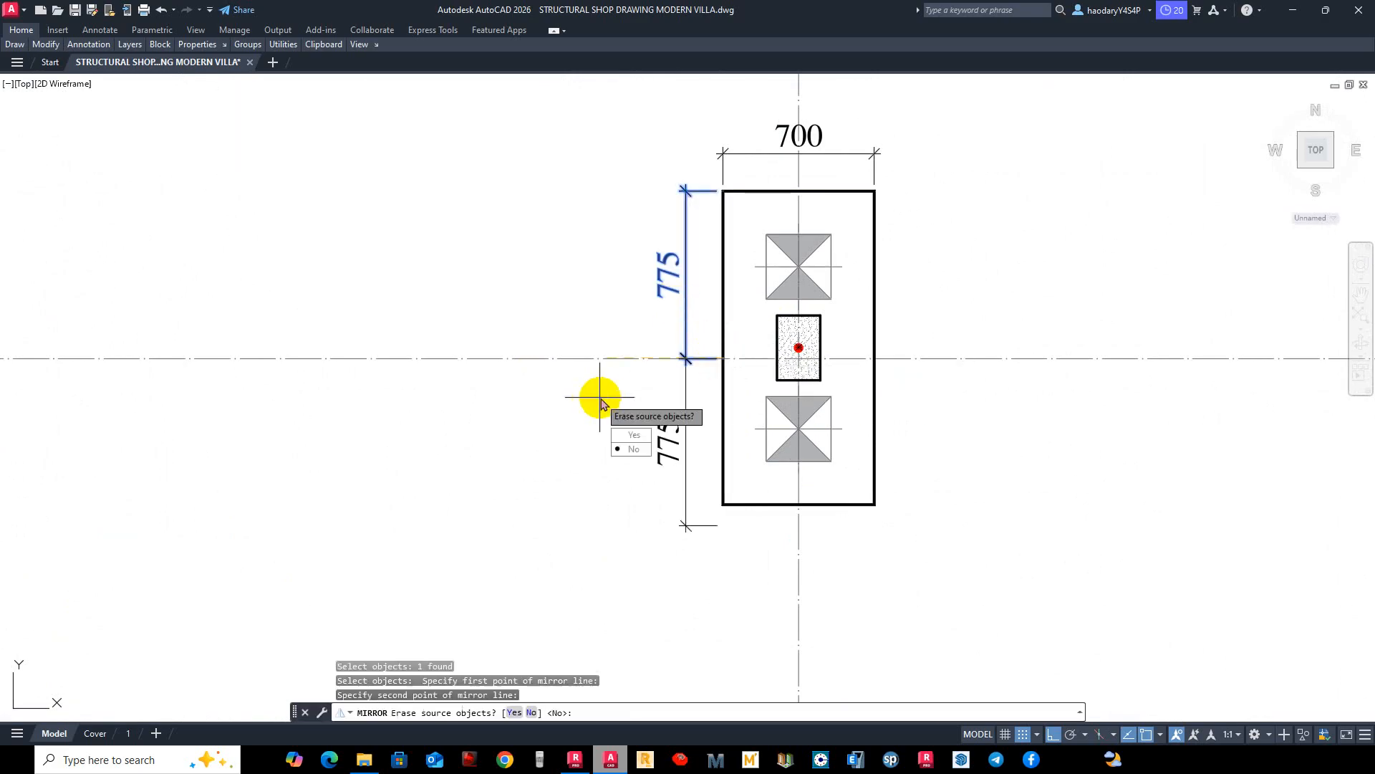
pyautogui.click(633, 449)
pyautogui.scroll(-3, 802, 376)
pyautogui.scroll(5, 705, 459)
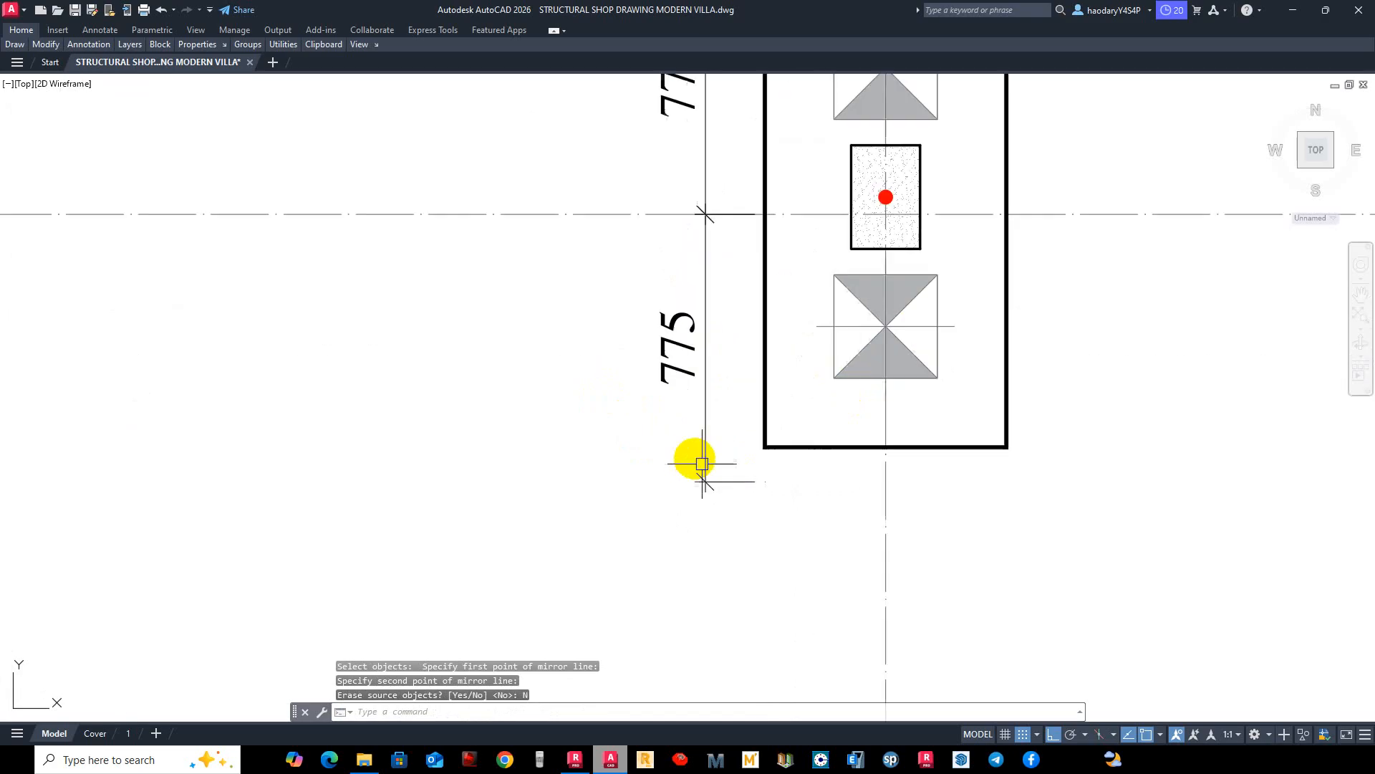
# Stretch the lower end of the mirrored dimension at the 2/B cap to the cap's lower-left corner.
pyautogui.click(765, 481)
pyautogui.click(764, 447)
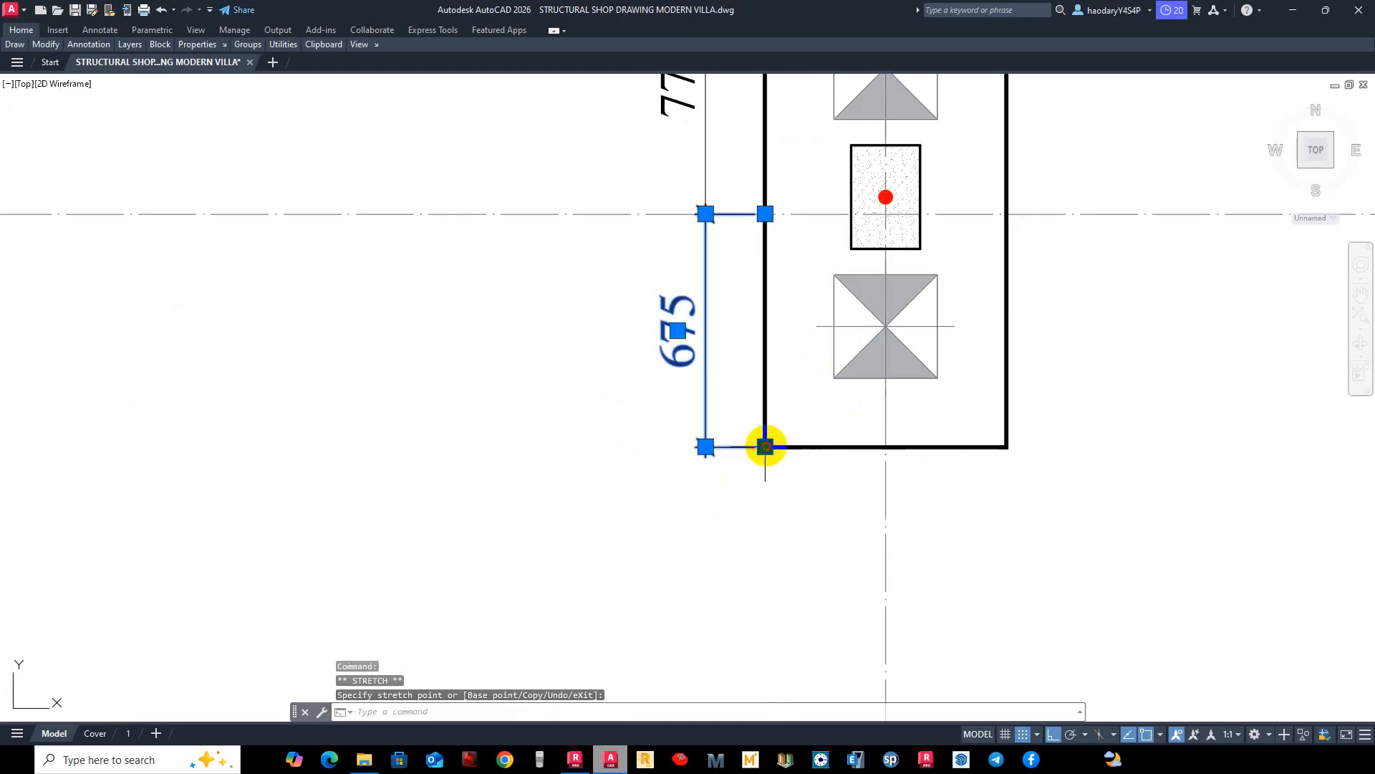
pyautogui.press('Escape')
pyautogui.scroll(-4, 745, 401)
pyautogui.moveTo(741, 381); pyautogui.dragTo(727, 464, button='middle')
pyautogui.scroll(-5, 822, 442)
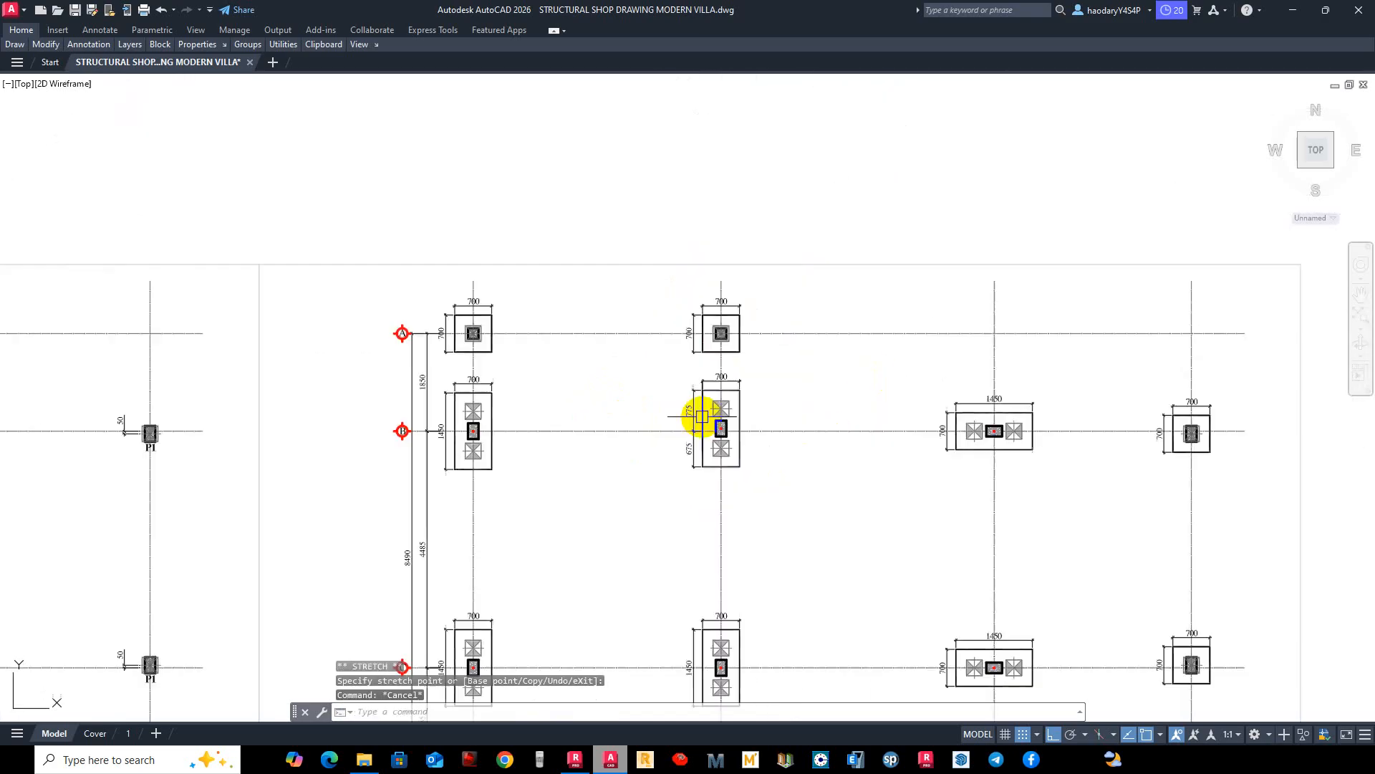
# Examine the pile caps on rows B and C, checking whether their dimensions and columns are centred on the gridlines.
pyautogui.scroll(3, 700, 421)
pyautogui.scroll(2, 686, 460)
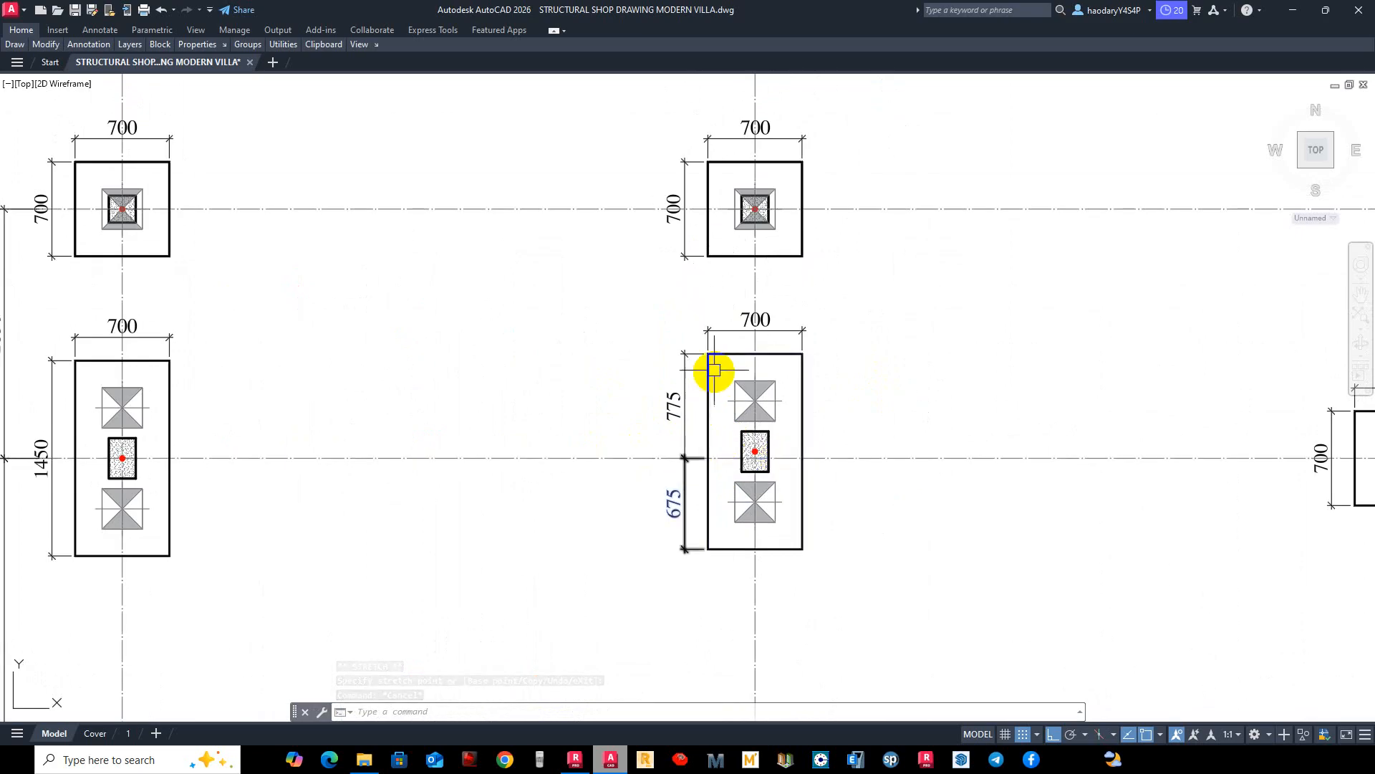
pyautogui.scroll(4, 740, 353)
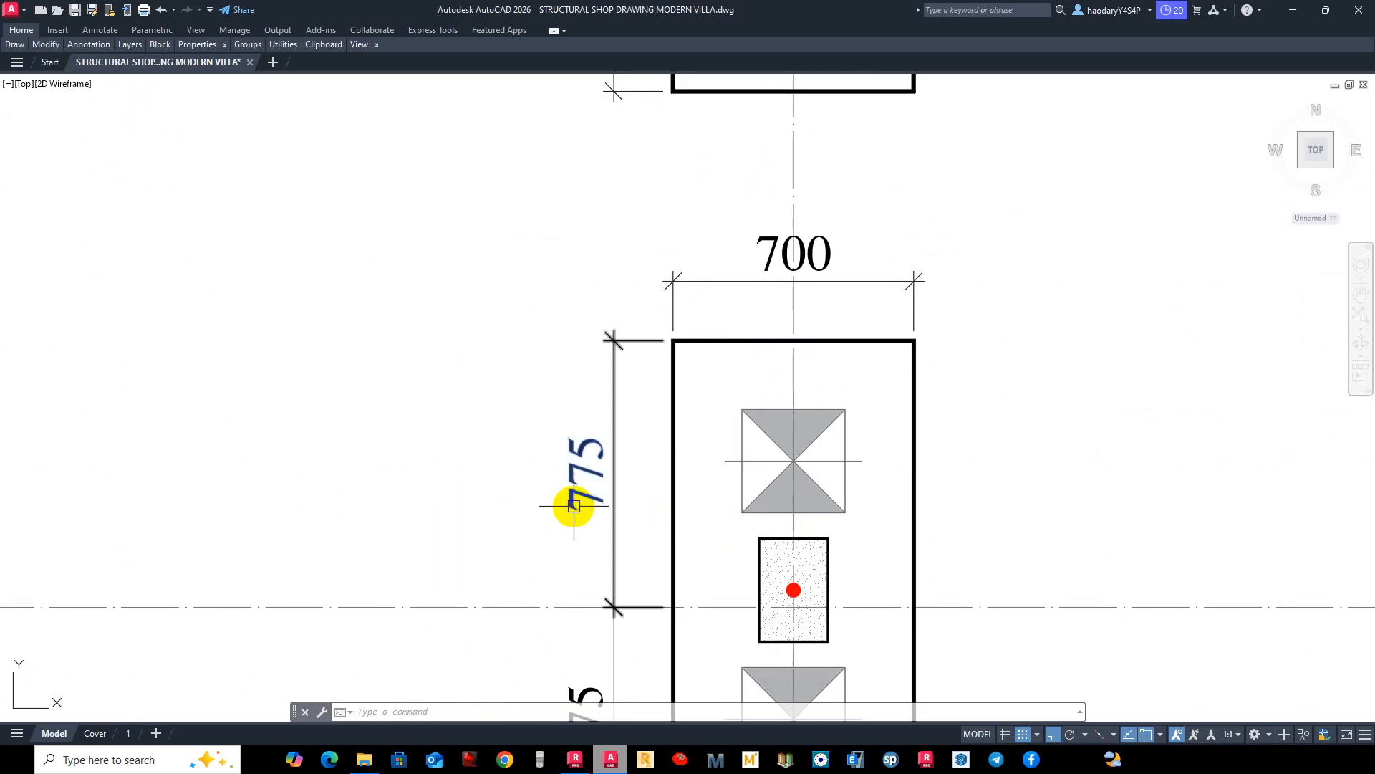
pyautogui.scroll(-2, 582, 482)
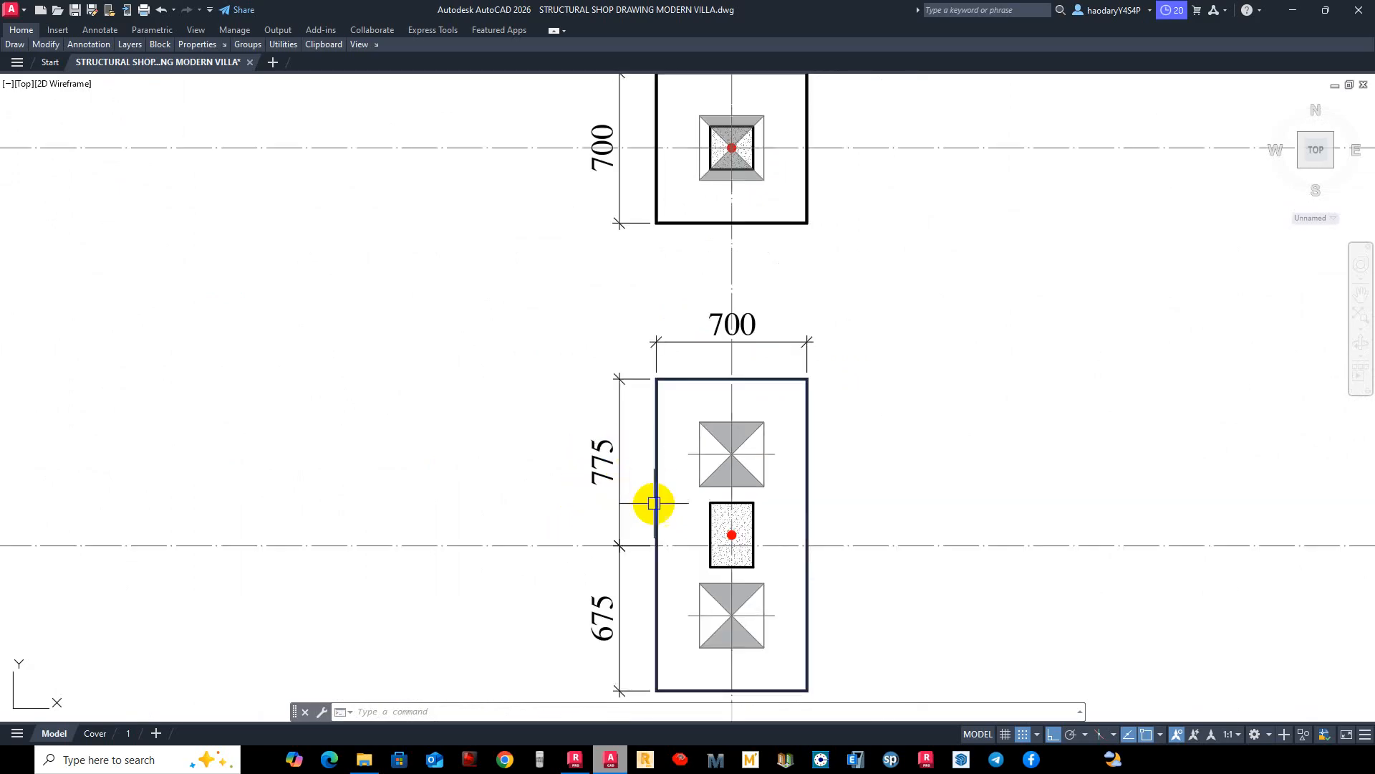
pyautogui.scroll(-4, 609, 515)
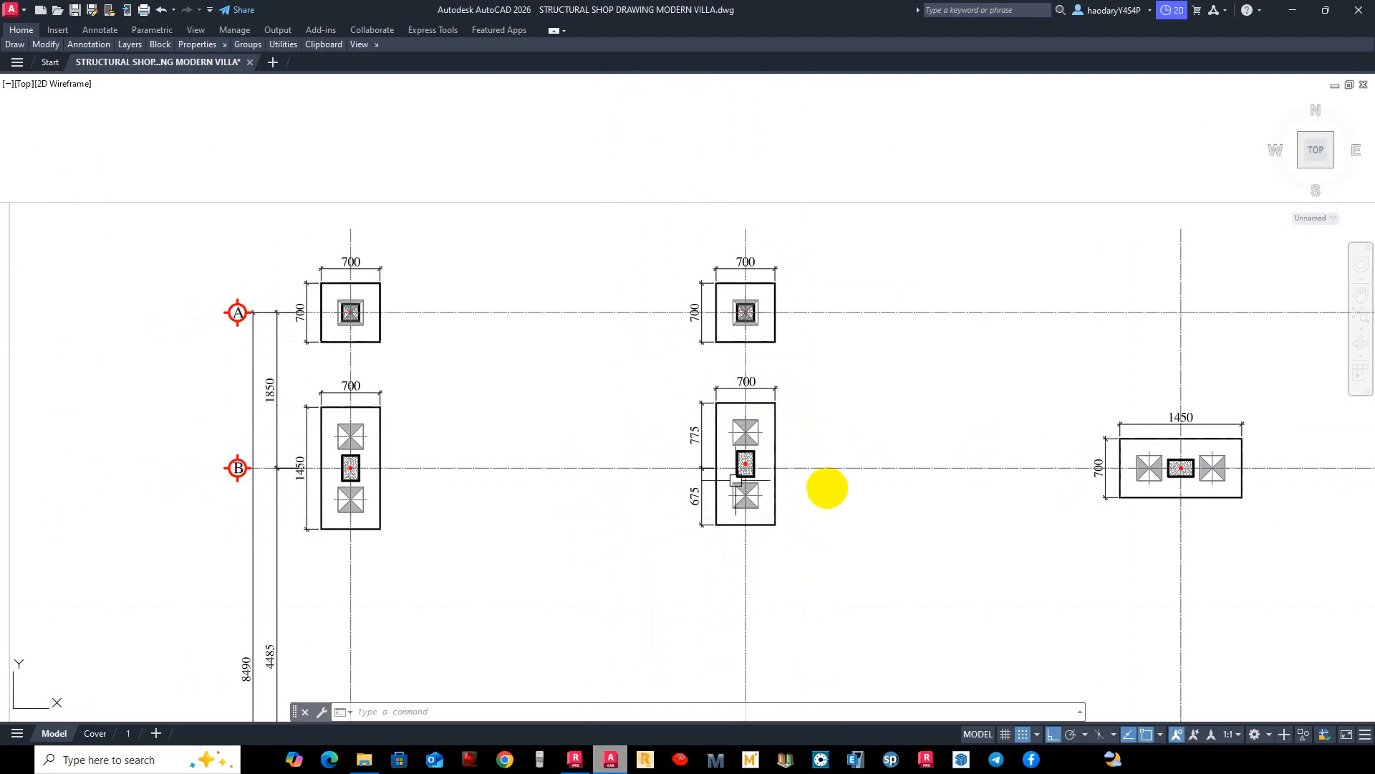
pyautogui.moveTo(538, 489); pyautogui.dragTo(851, 485, button='middle')
pyautogui.scroll(2, 743, 472)
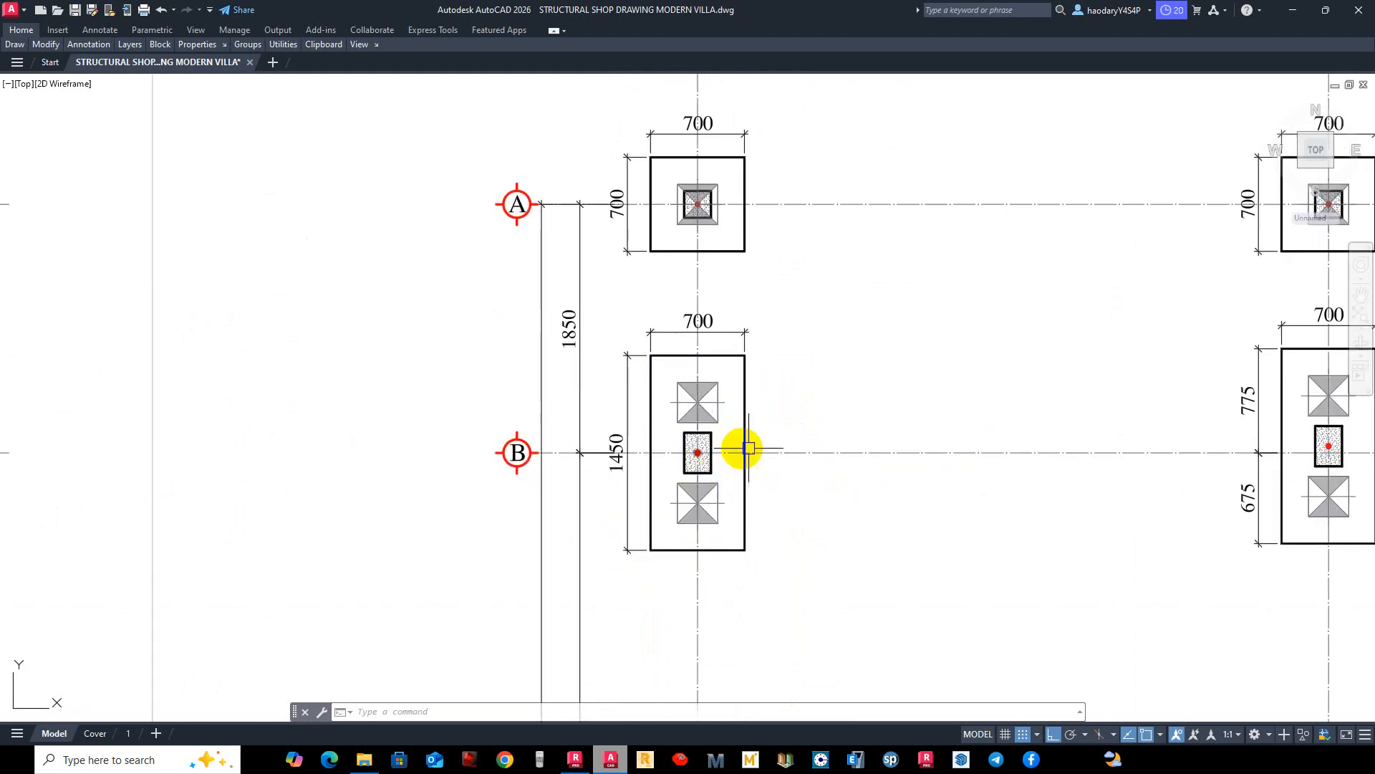
pyautogui.scroll(2, 733, 467)
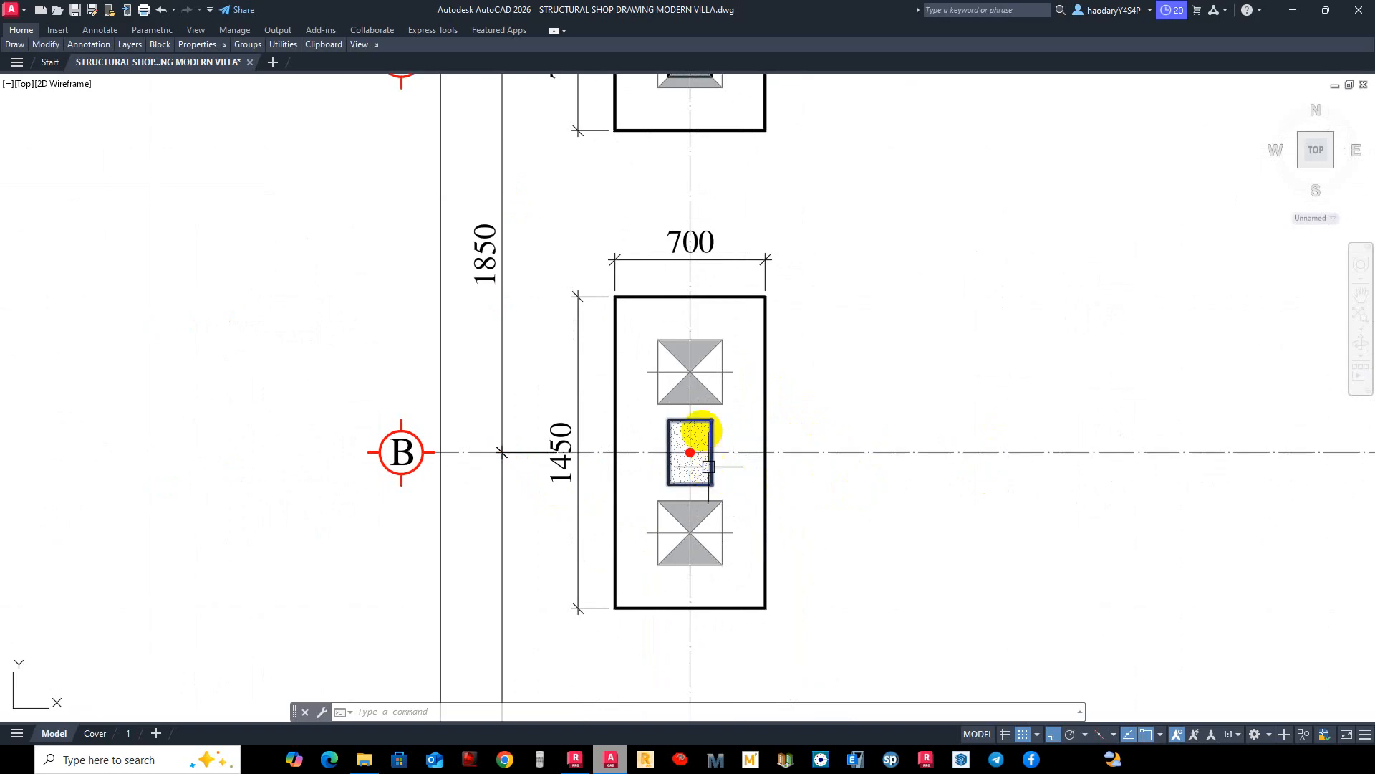
pyautogui.scroll(-6, 710, 452)
pyautogui.moveTo(748, 626); pyautogui.dragTo(627, 334, button='middle')
pyautogui.scroll(6, 505, 361)
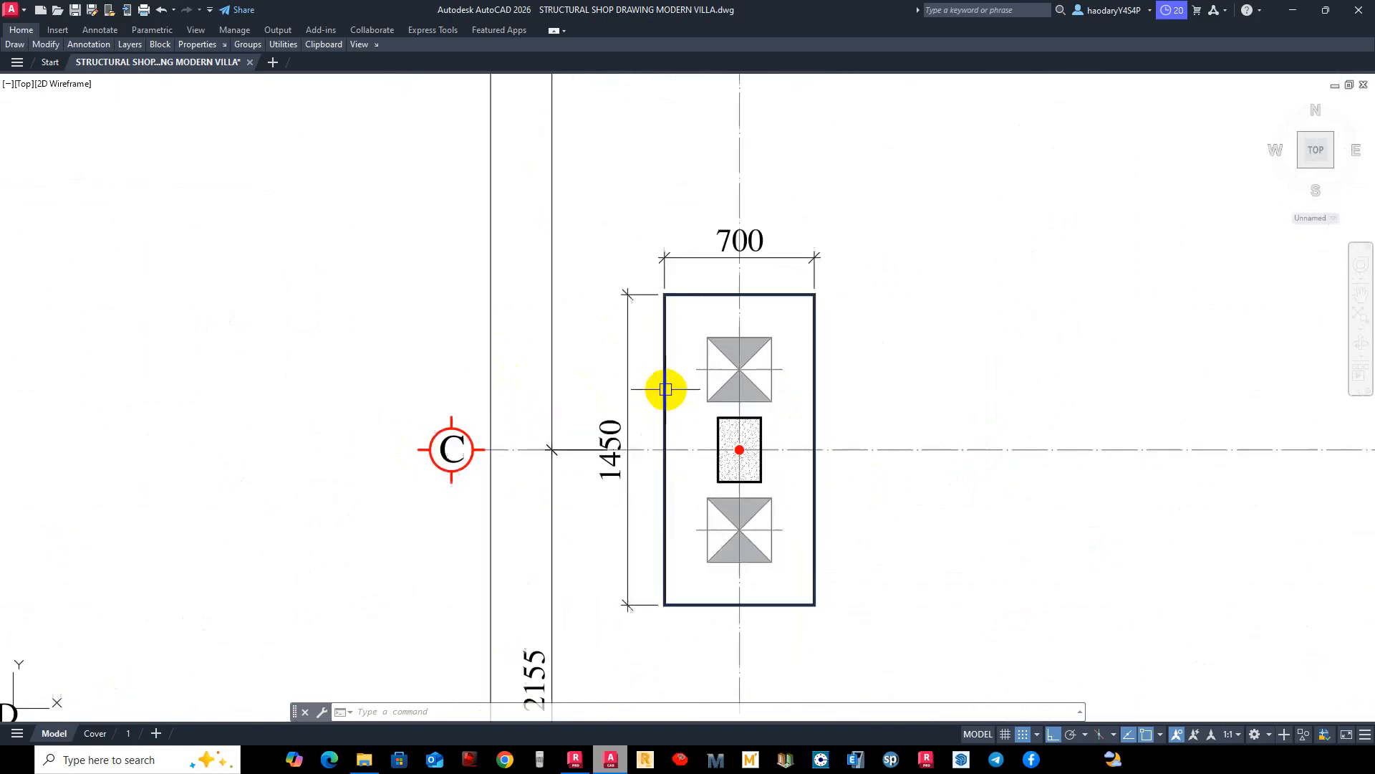
pyautogui.scroll(-5, 710, 396)
pyautogui.moveTo(813, 430); pyautogui.dragTo(740, 454, button='middle')
pyautogui.scroll(5, 761, 445)
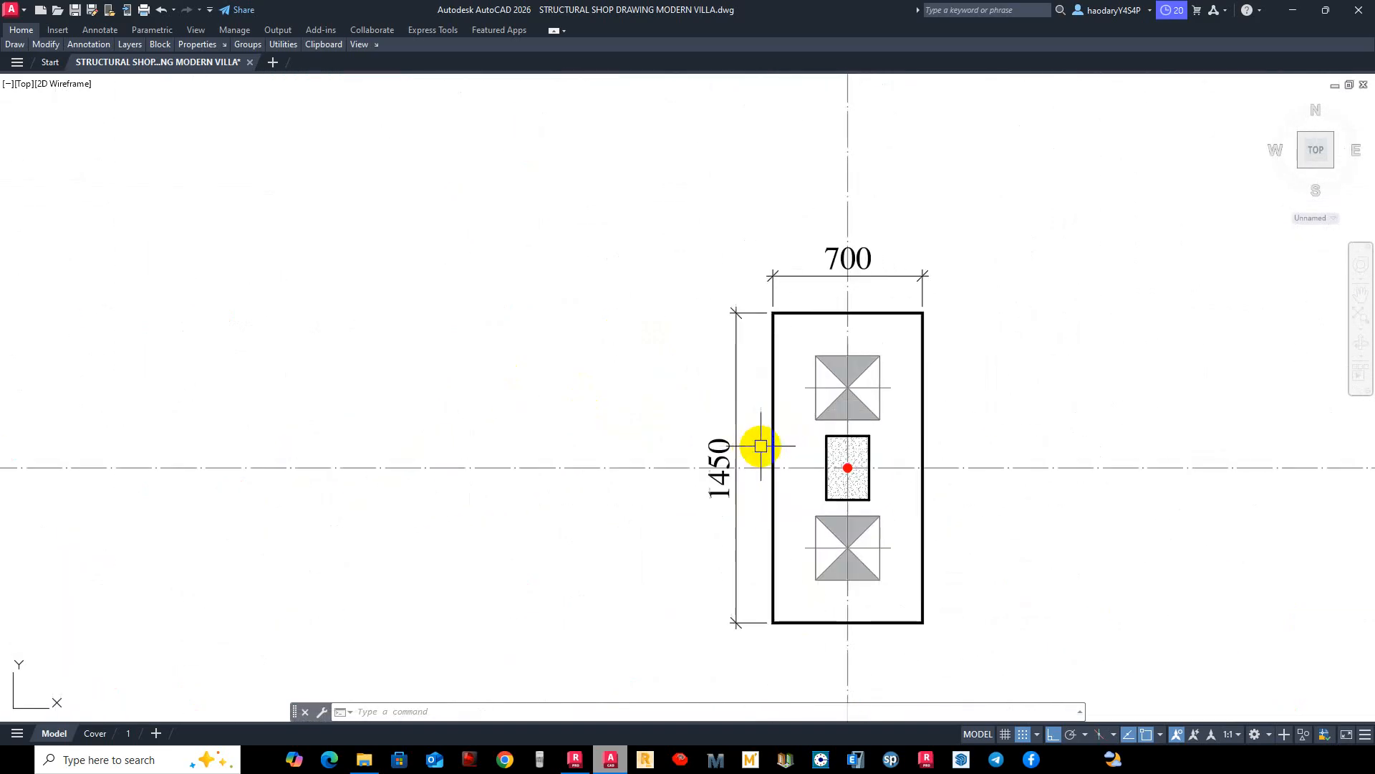
pyautogui.scroll(-2, 823, 456)
pyautogui.scroll(5, 809, 474)
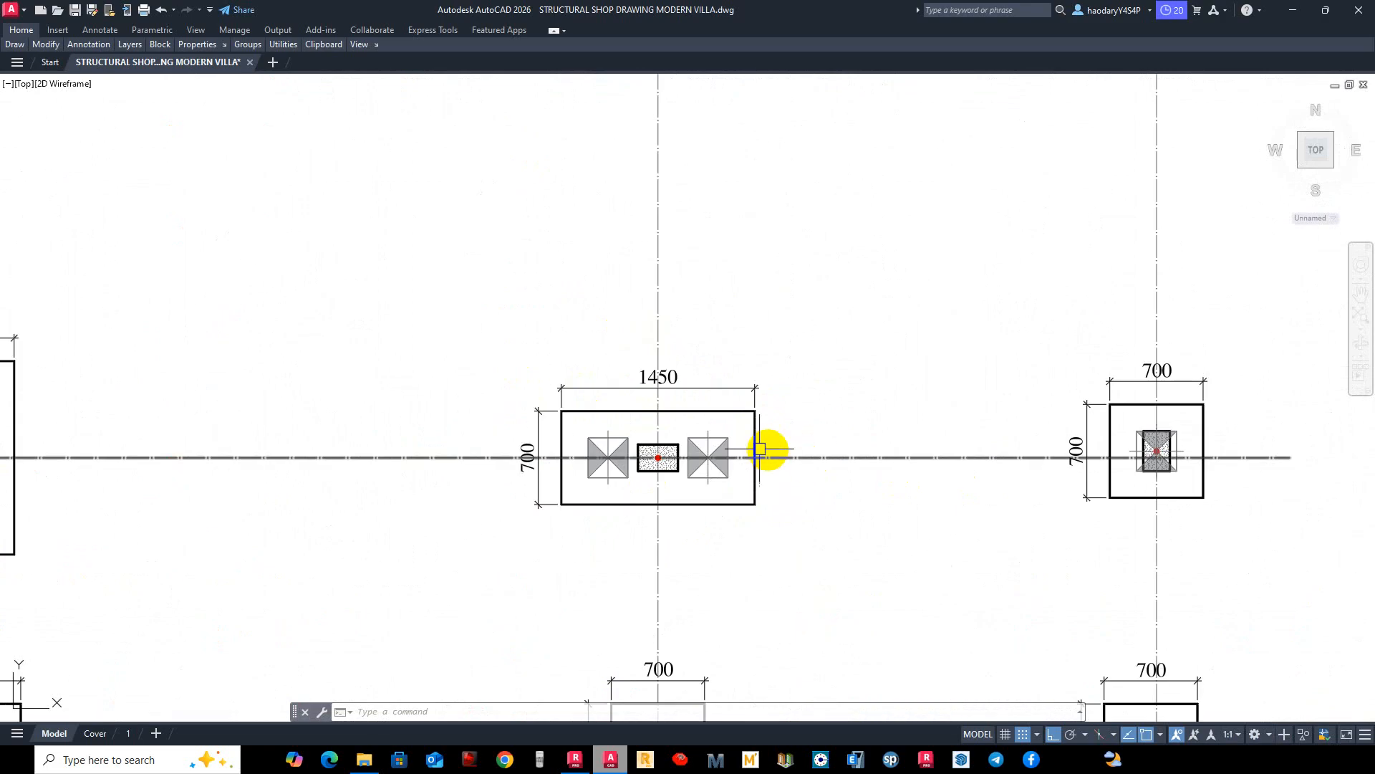
pyautogui.scroll(-2, 740, 506)
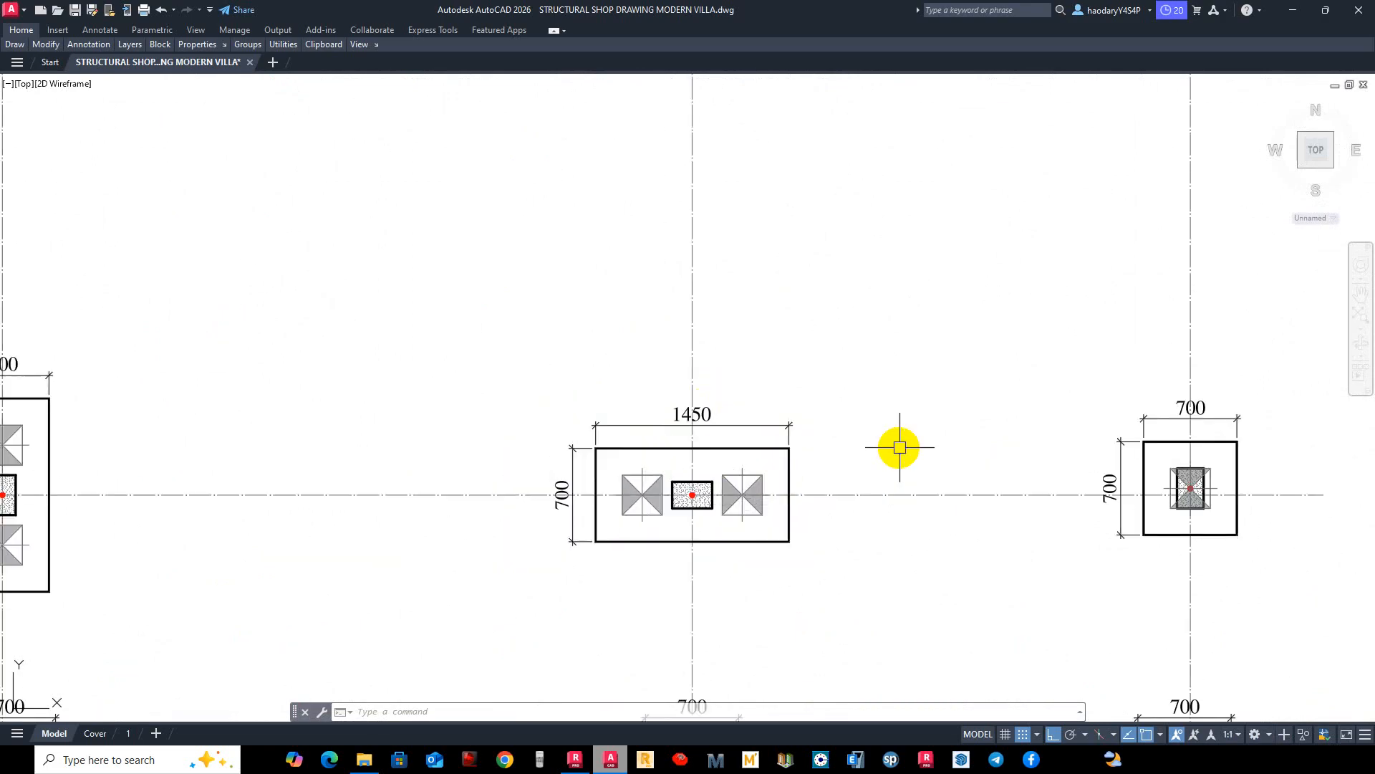
pyautogui.moveTo(1088, 438); pyautogui.dragTo(988, 430, button='middle')
pyautogui.scroll(2, 937, 433)
pyautogui.moveTo(860, 444); pyautogui.dragTo(852, 445, button='middle')
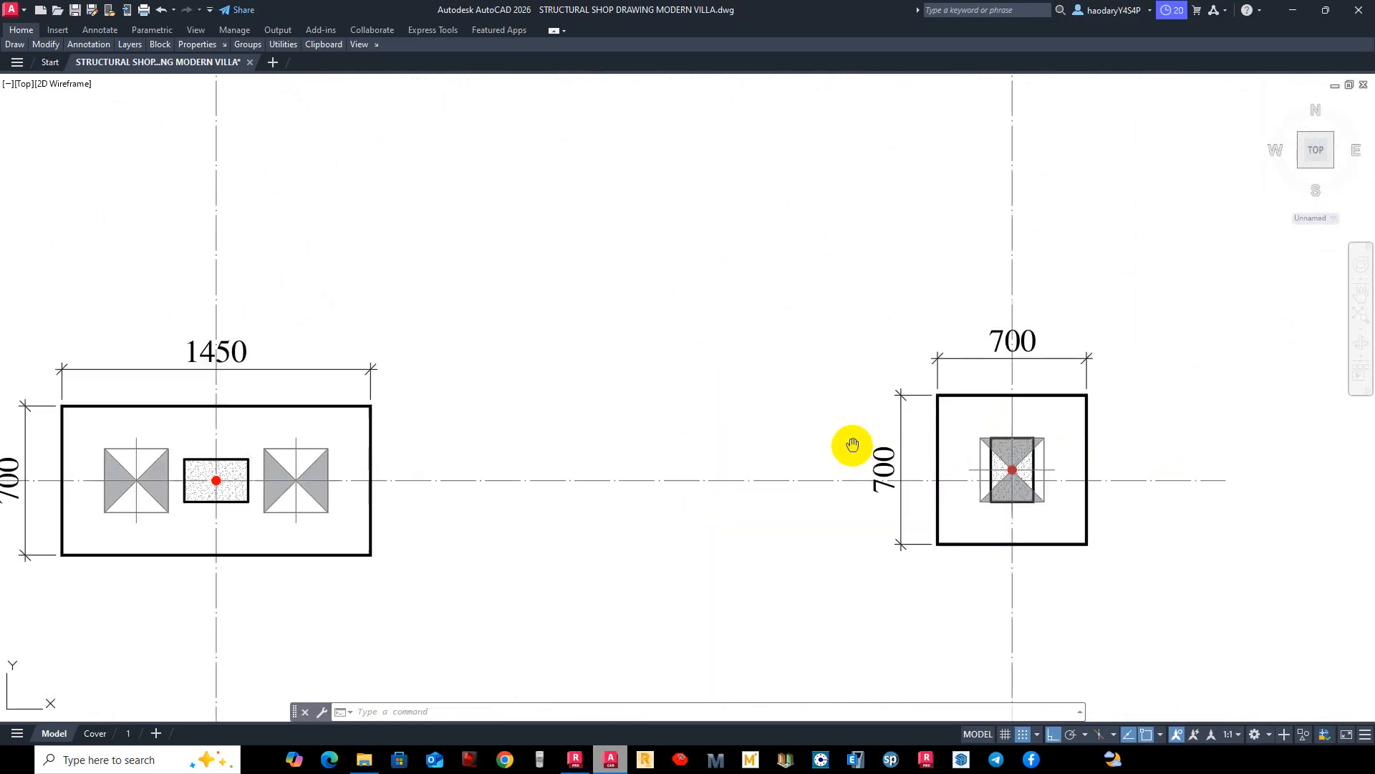
pyautogui.scroll(-2, 856, 464)
pyautogui.scroll(2, 916, 446)
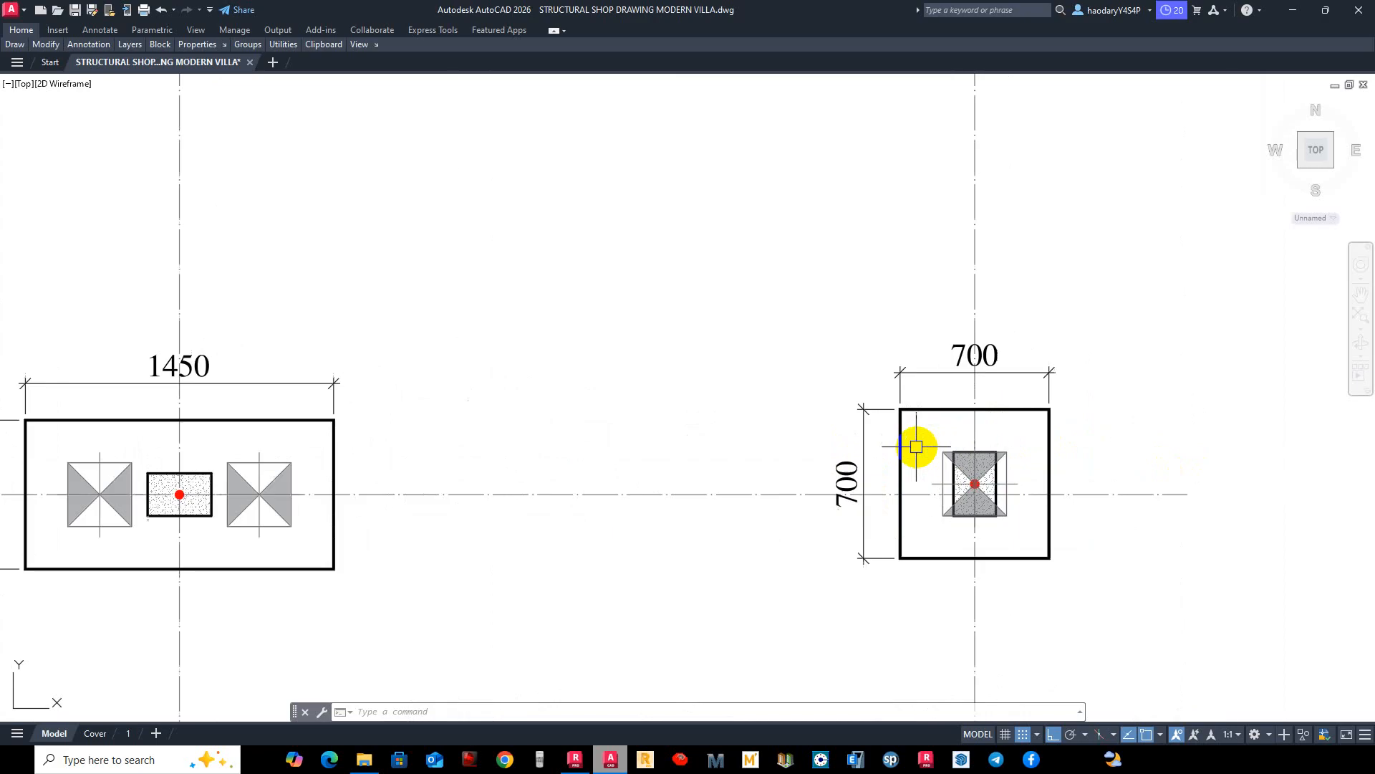
# Stretch the lower end of the vertical dimension on row C's rightmost pile cap up to the horizontal gridline.
pyautogui.click(875, 461)
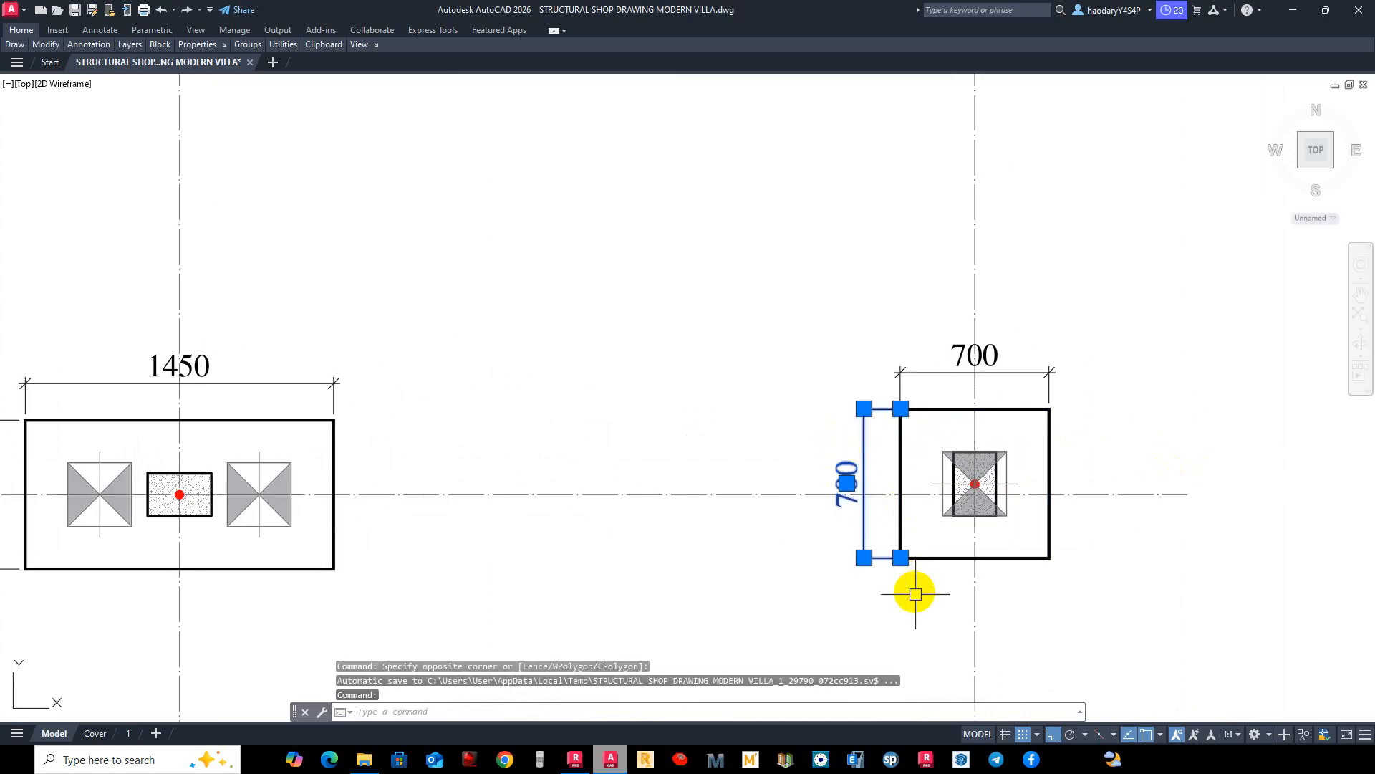
pyautogui.click(899, 559)
pyautogui.click(891, 493)
pyautogui.press('Escape')
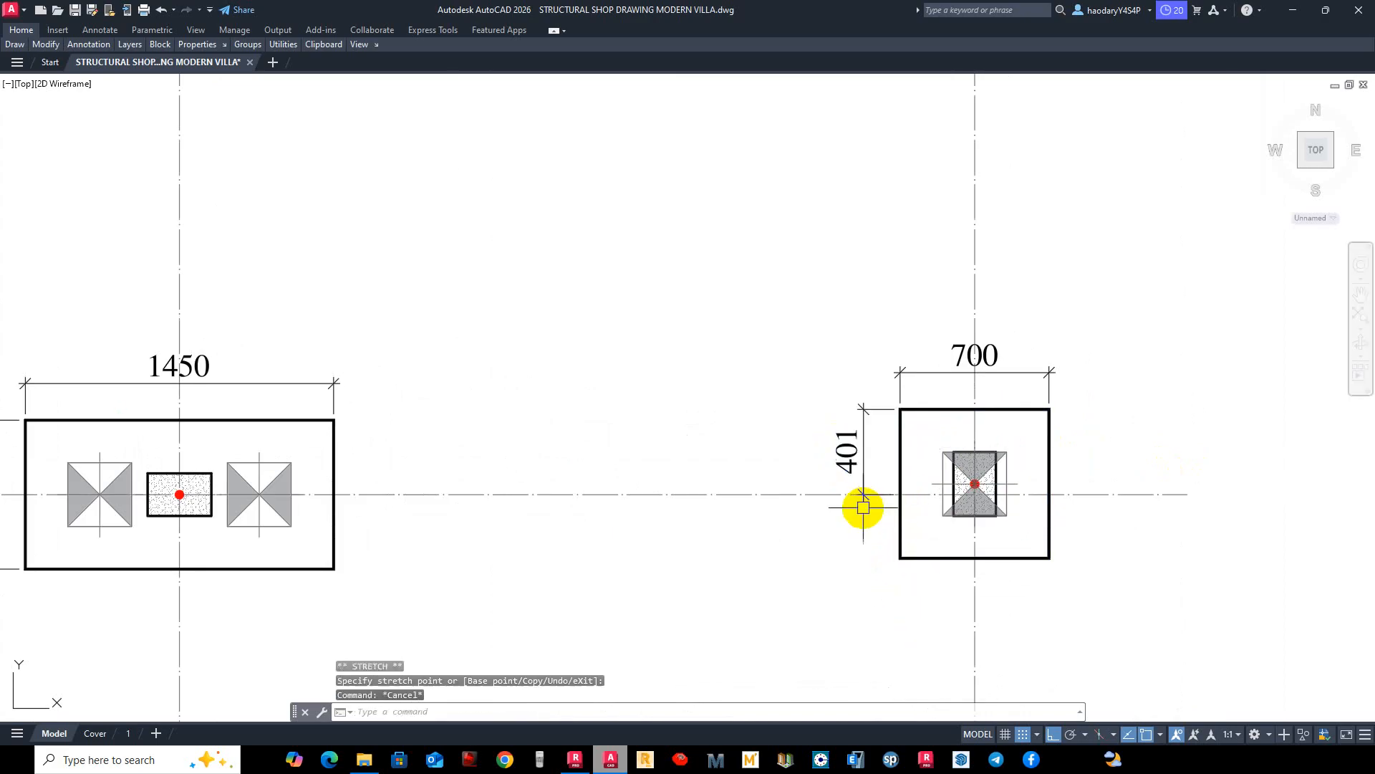
pyautogui.press('Escape')
# Mirror the shortened vertical dimension across the row C gridline, keeping the original.
pyautogui.write('mi')
pyautogui.press('space')
pyautogui.click(864, 469)
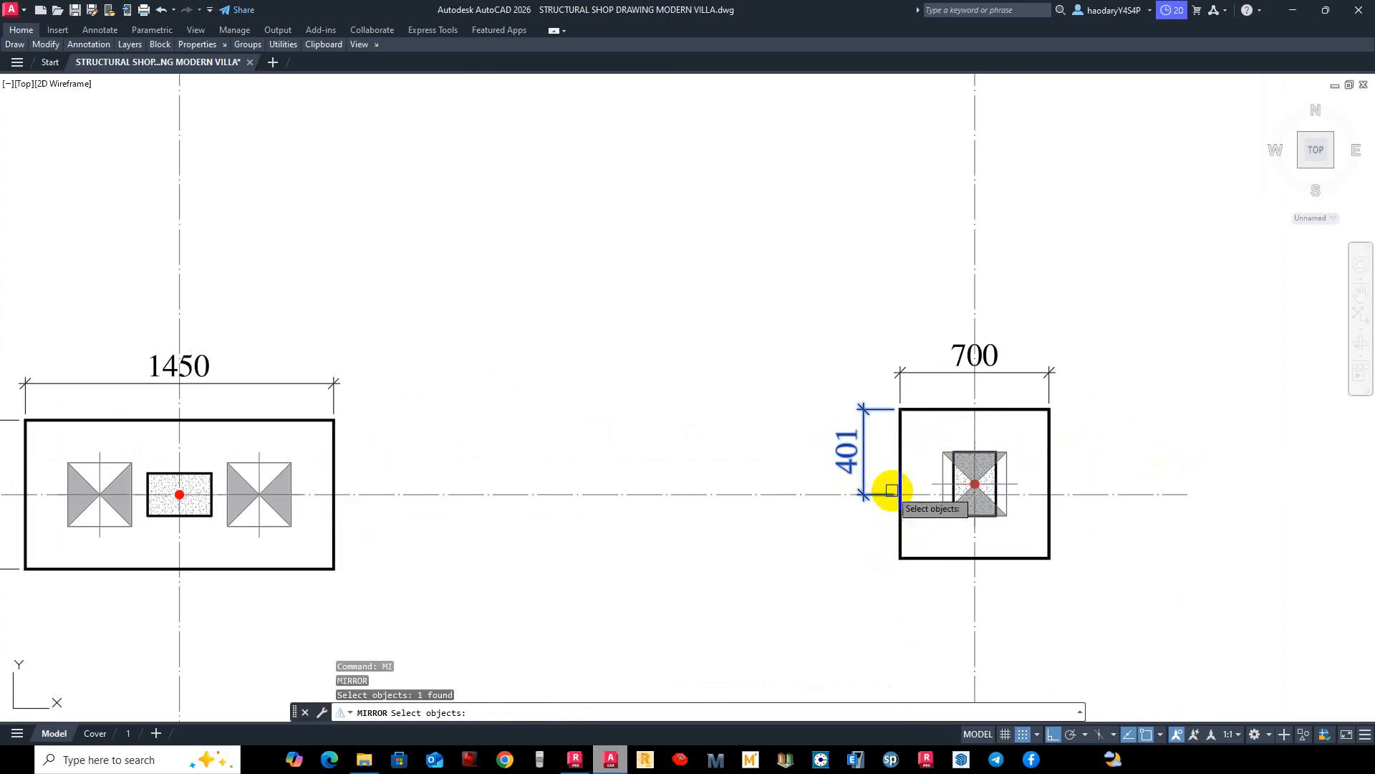
pyautogui.press('space')
pyautogui.click(893, 495)
pyautogui.click(820, 522)
pyautogui.click(868, 572)
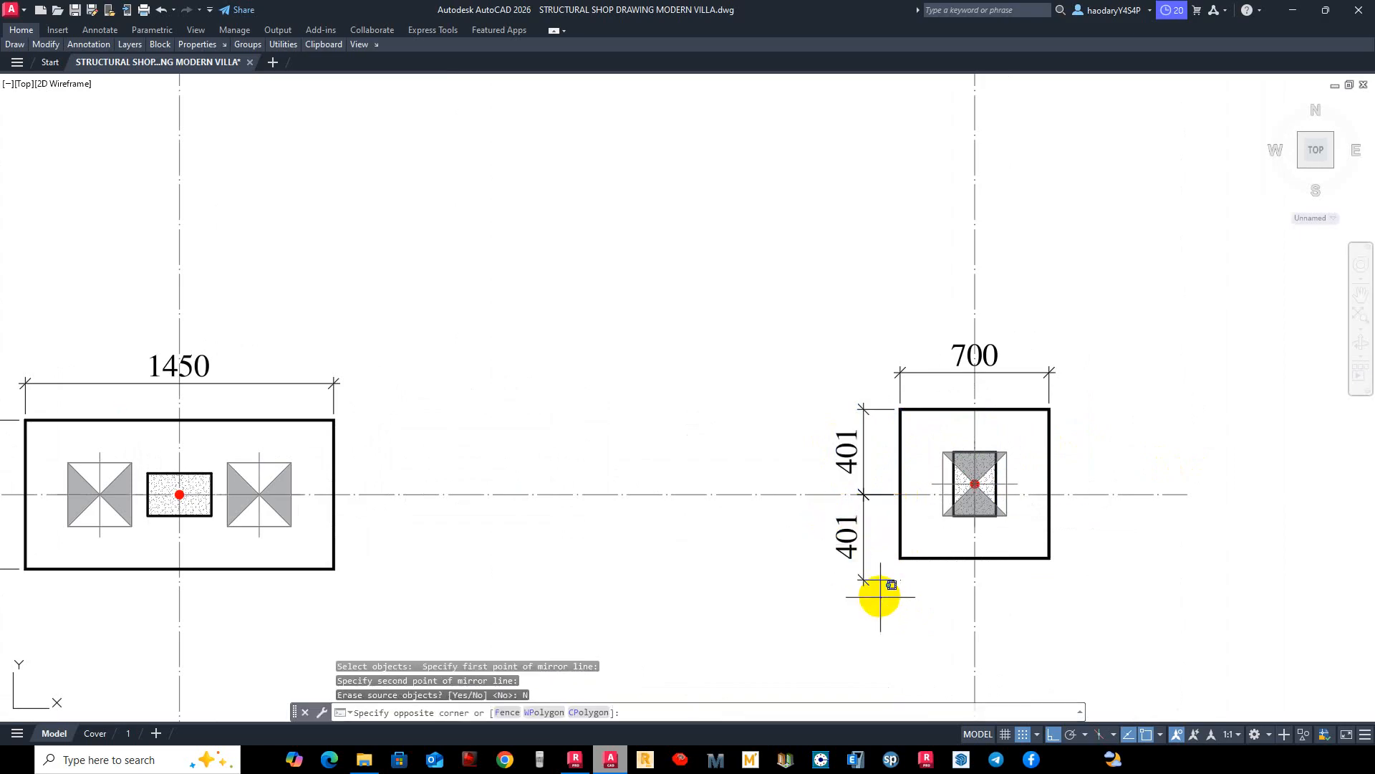
# Stretch the mirrored dimension's lower end to the bottom corner of the row C pile cap.
pyautogui.click(900, 583)
pyautogui.click(898, 575)
pyautogui.click(900, 559)
pyautogui.press('Escape')
pyautogui.press('Escape')
pyautogui.press('Escape')
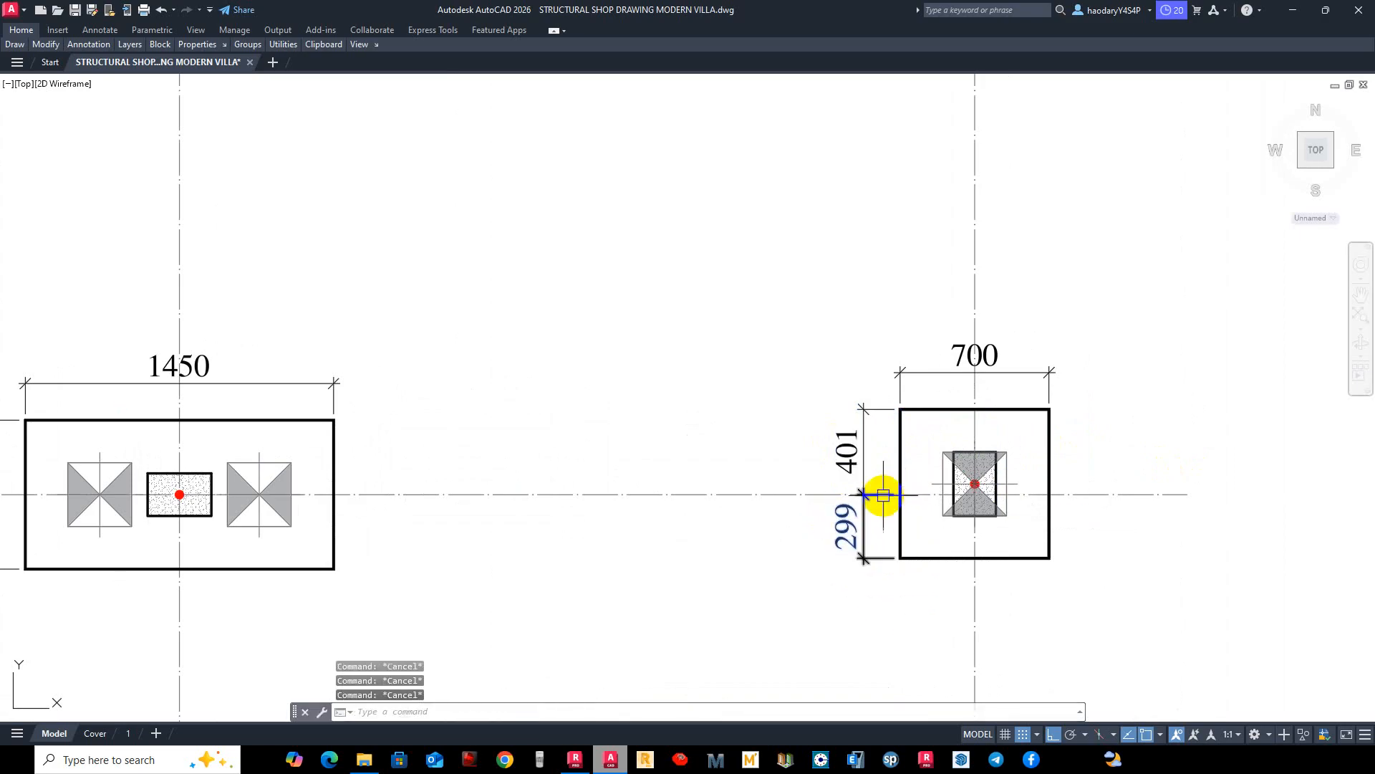
# Draw a horizontal construction line through the point where the row C gridline crosses the pile cap's edge.
pyautogui.write('xl')
pyautogui.press('space')
pyautogui.write('h')
pyautogui.press('space')
pyautogui.scroll(2, 988, 519)
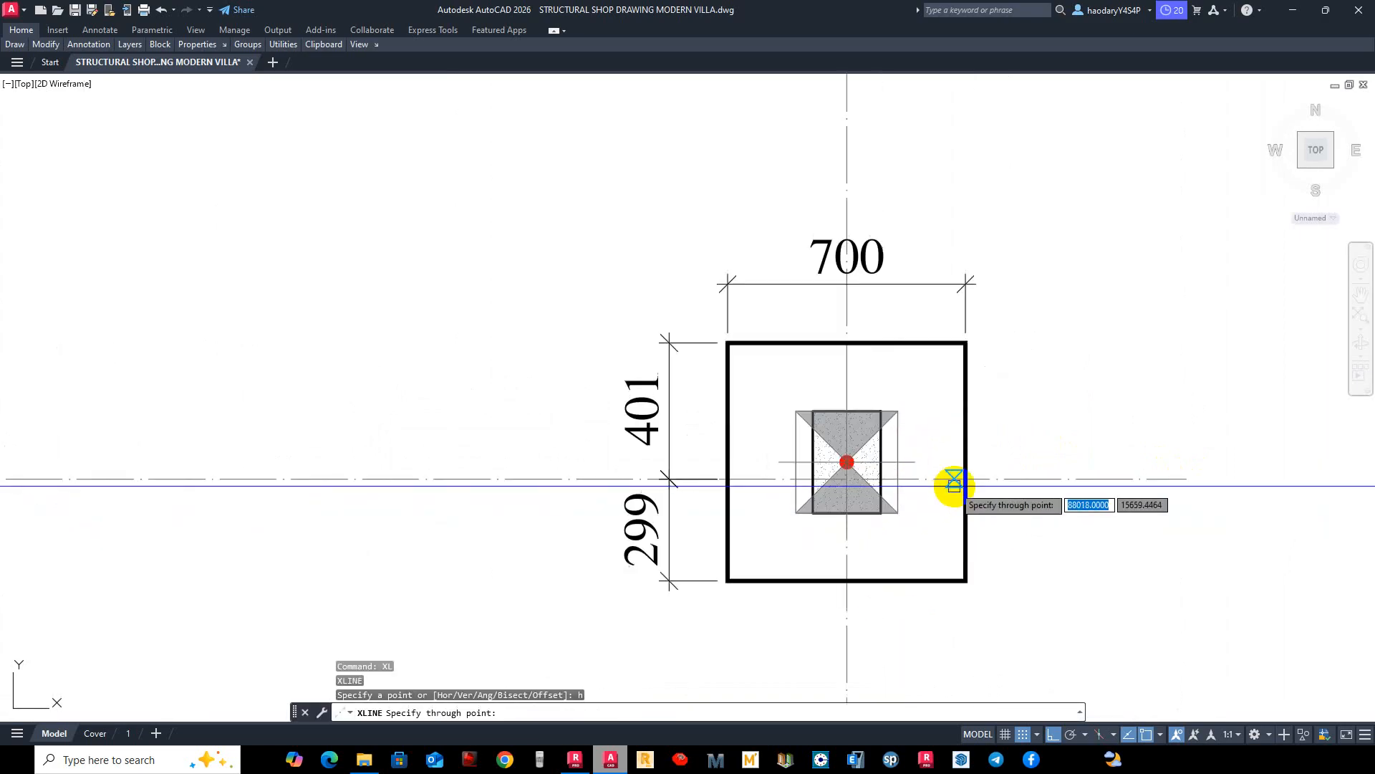
pyautogui.click(966, 476)
pyautogui.press('space')
# Offset the horizontal construction line upward by 1 and erase the original construction line.
pyautogui.write('o')
pyautogui.press('space')
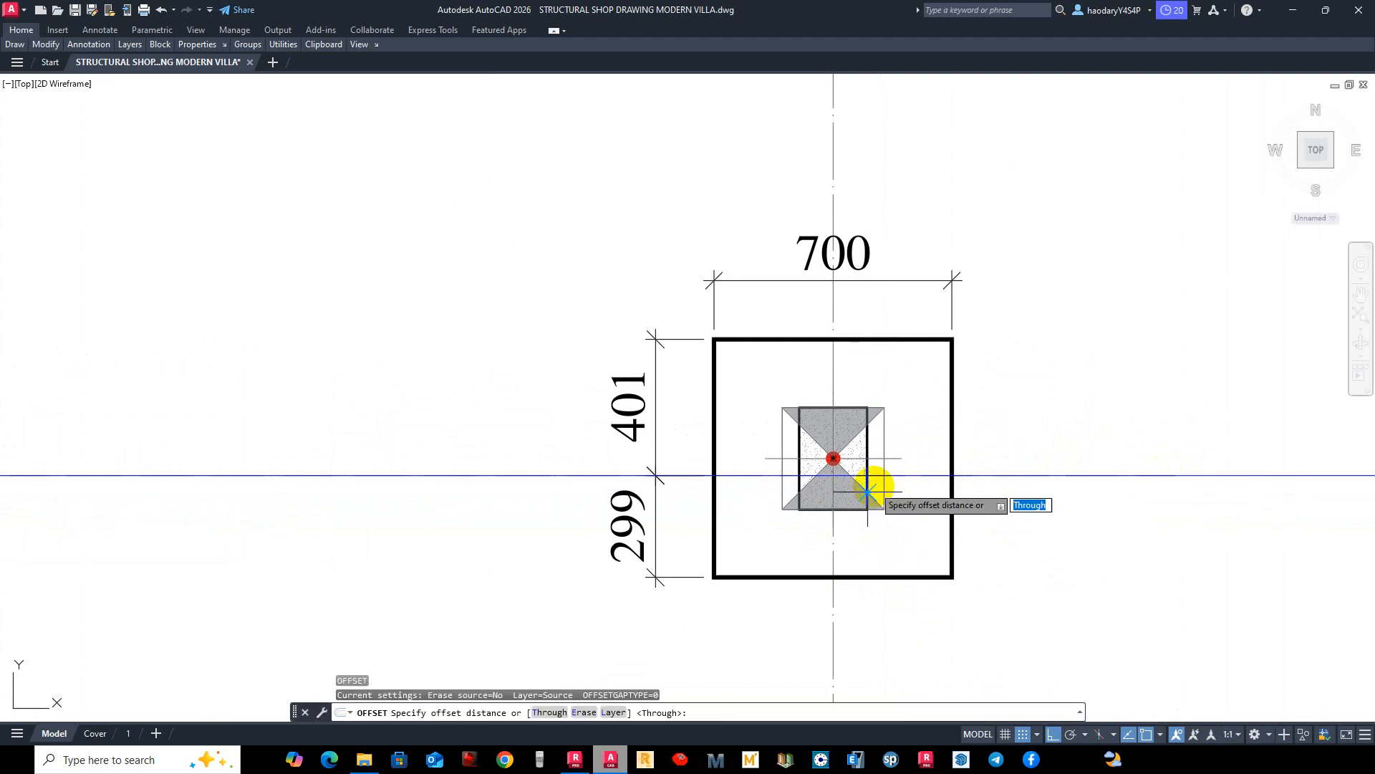
pyautogui.write('1')
pyautogui.press('space')
pyautogui.press('Escape')
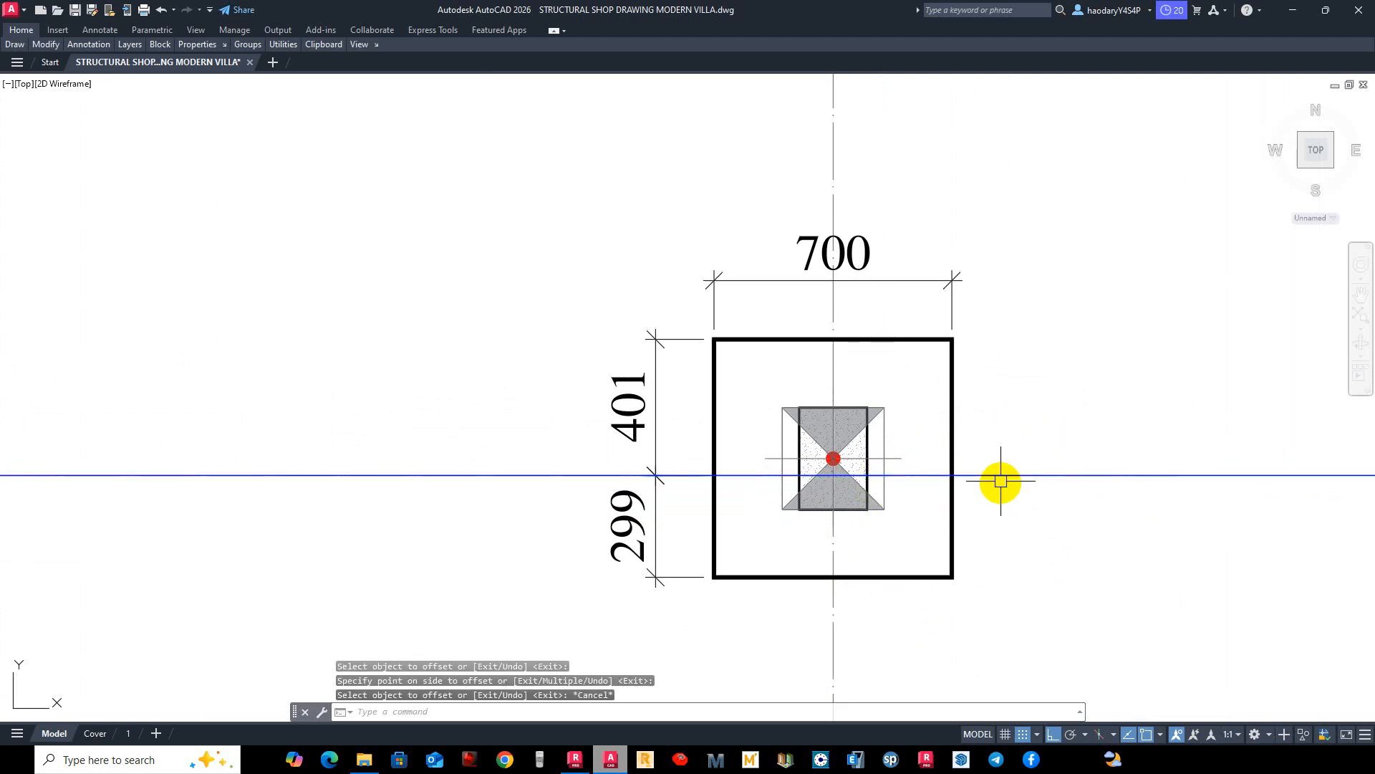
pyautogui.scroll(5, 1000, 482)
pyautogui.write('e')
pyautogui.press('space')
pyautogui.click(945, 439)
pyautogui.press('space')
pyautogui.scroll(-4, 945, 439)
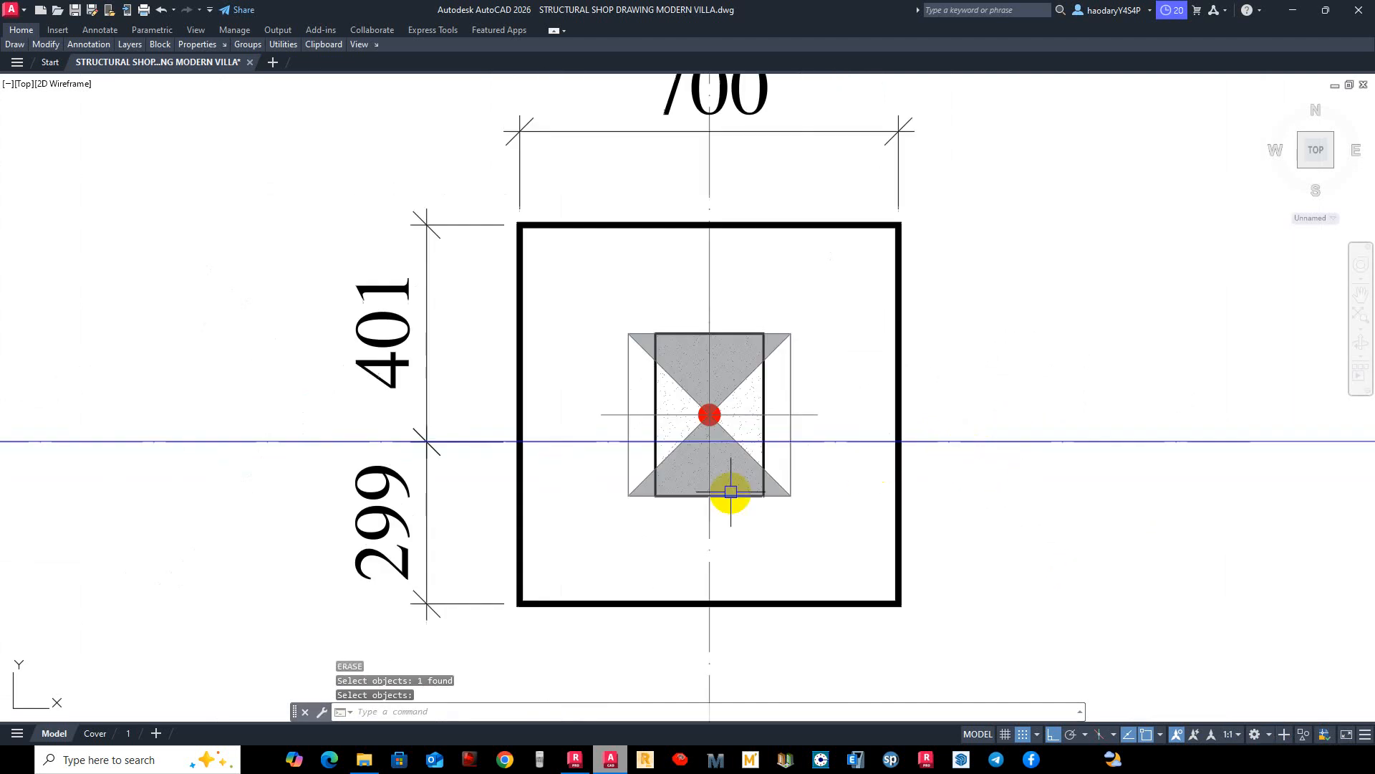
# Stretch the shared end of the two vertical dimensions onto the offset line, making them 400 and 300.
pyautogui.moveTo(449, 445); pyautogui.dragTo(737, 448, button='middle')
pyautogui.scroll(3, 737, 446)
pyautogui.press('Escape')
pyautogui.click(752, 372)
pyautogui.click(571, 272)
pyautogui.scroll(2, 1036, 432)
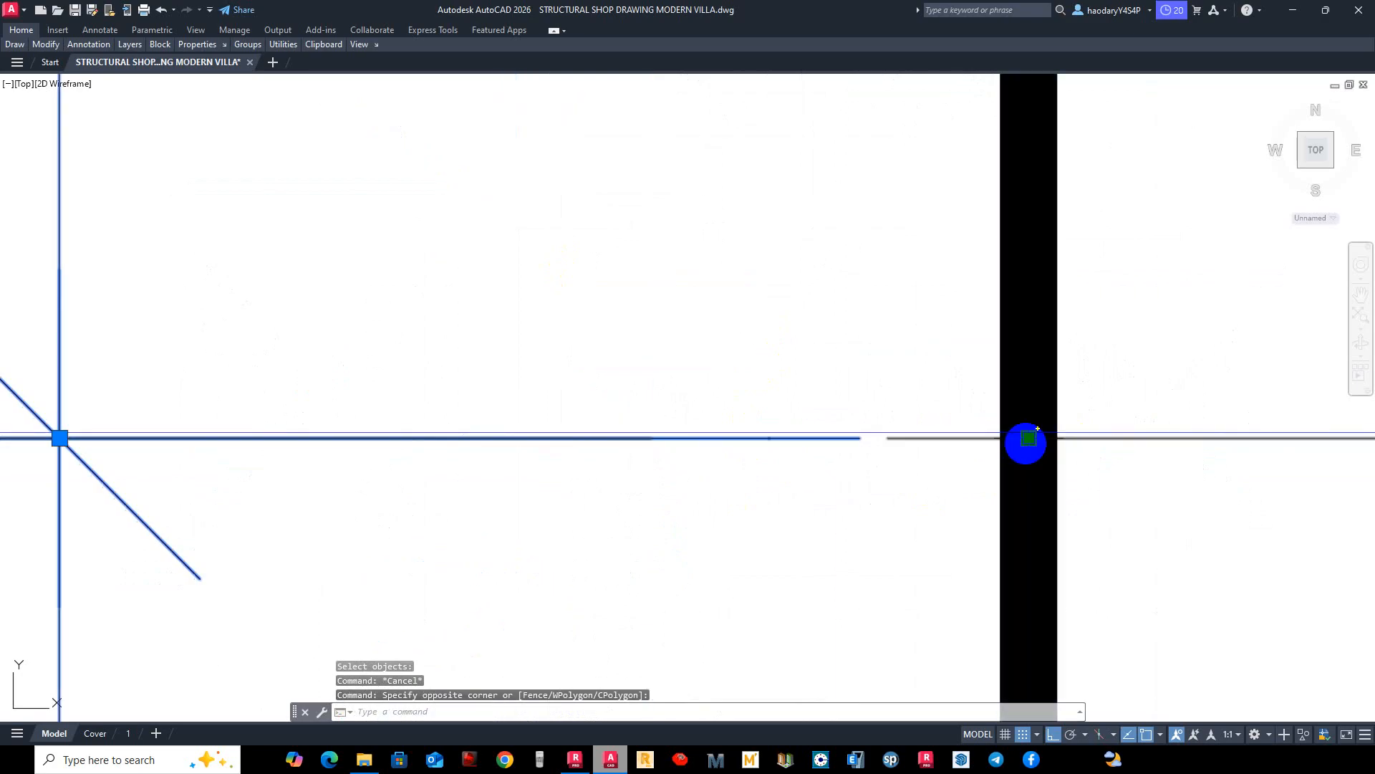
pyautogui.click(1029, 438)
pyautogui.press('Escape')
pyautogui.scroll(4, 825, 482)
pyautogui.scroll(-8, 825, 483)
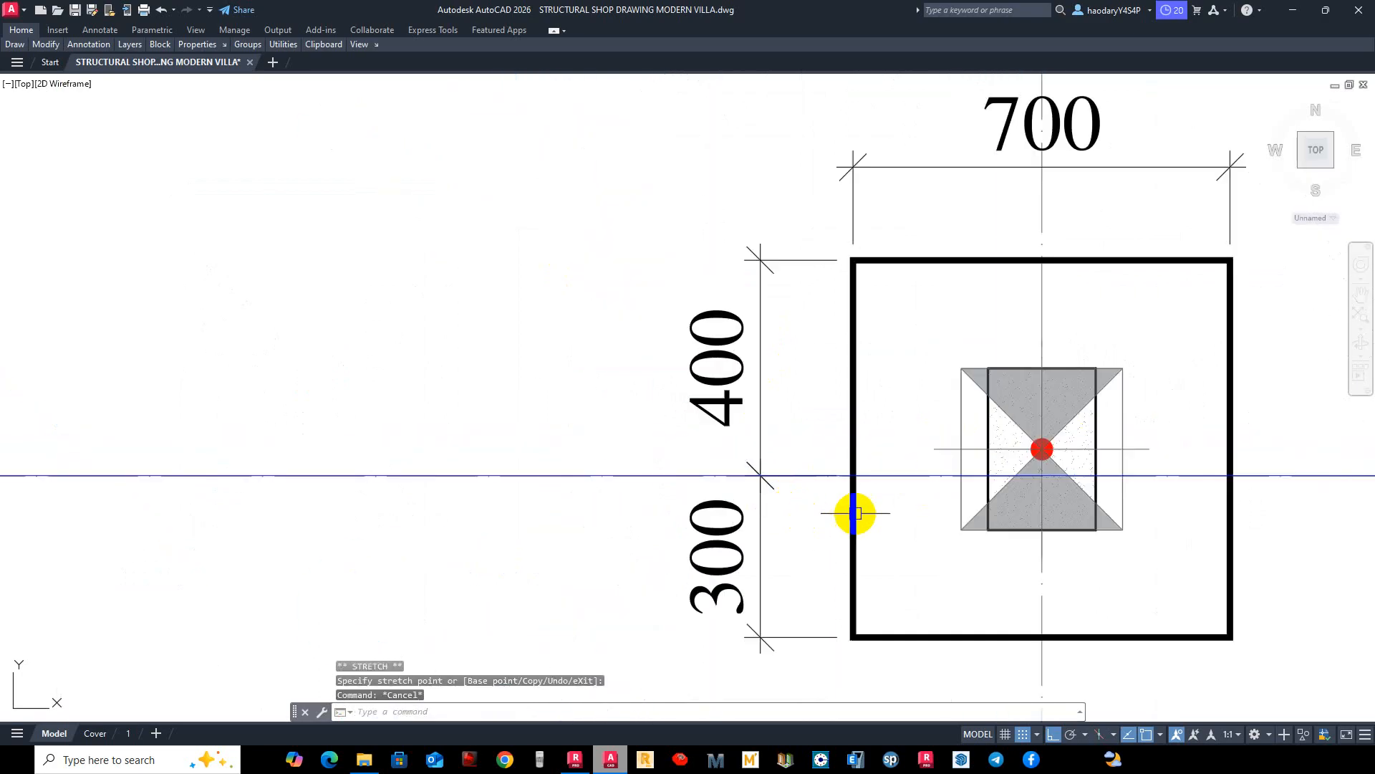
# Erase the remaining horizontal construction line at the row C pile cap.
pyautogui.press('Escape')
pyautogui.press('Escape')
pyautogui.write('e')
pyautogui.press('space')
pyautogui.click(1263, 540)
pyautogui.click(1246, 464)
pyautogui.press('space')
pyautogui.scroll(-2, 967, 420)
pyautogui.scroll(-3, 962, 418)
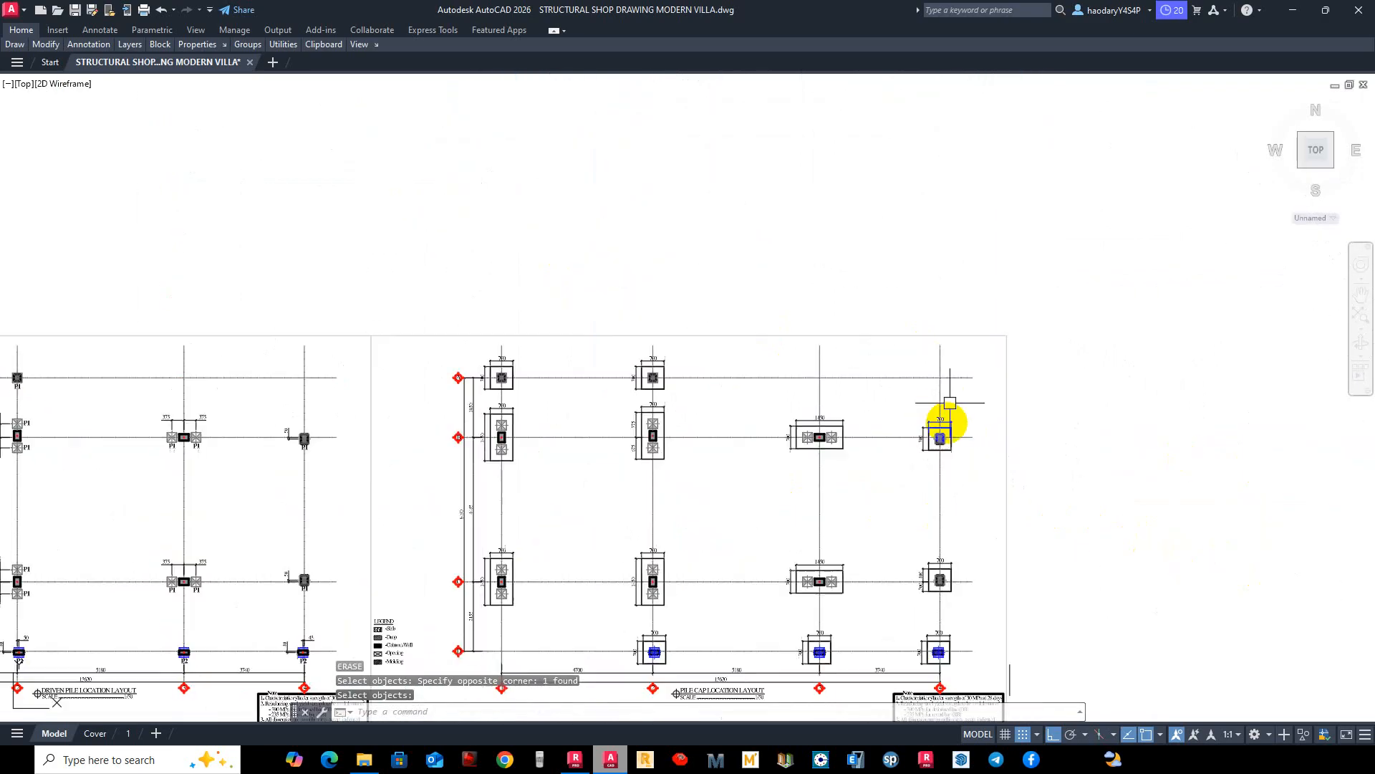
pyautogui.scroll(7, 882, 578)
pyautogui.click(811, 485)
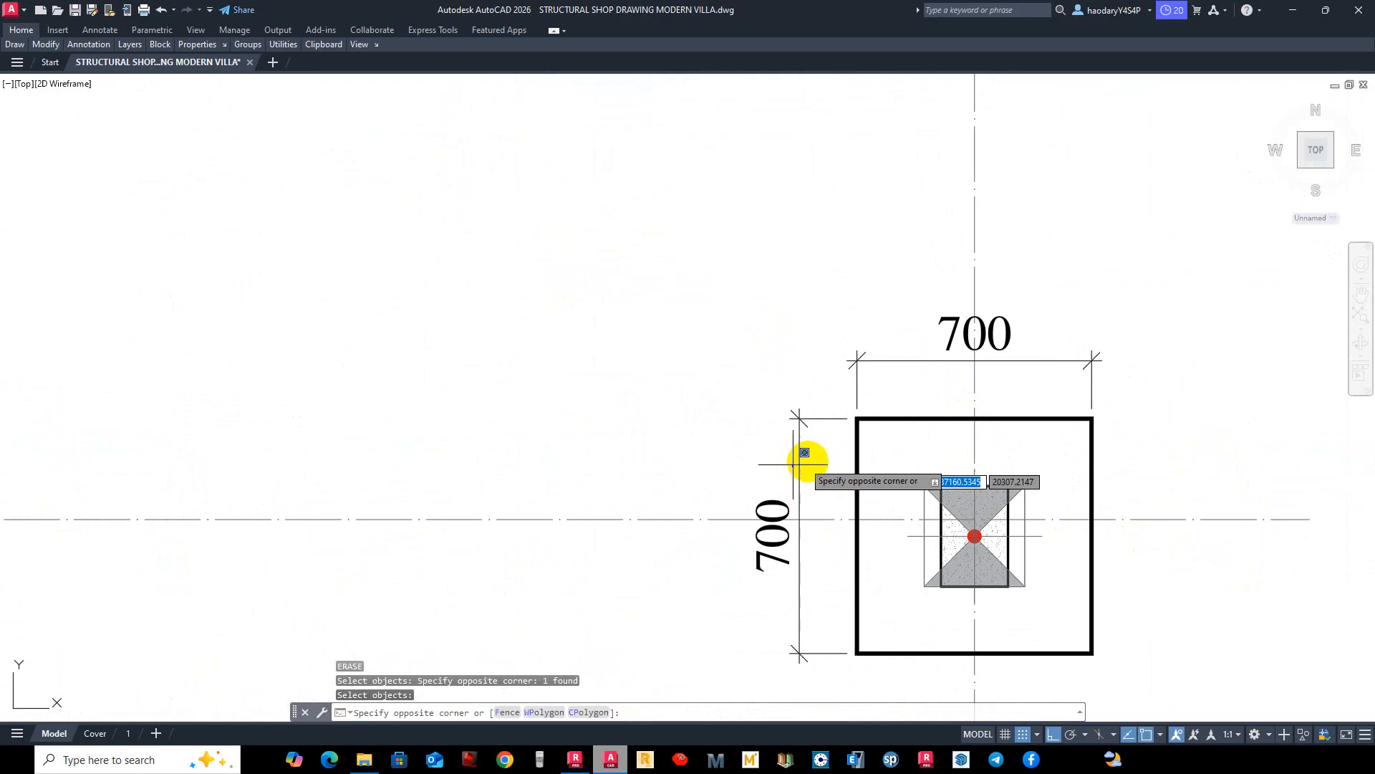
pyautogui.click(791, 439)
pyautogui.click(868, 415)
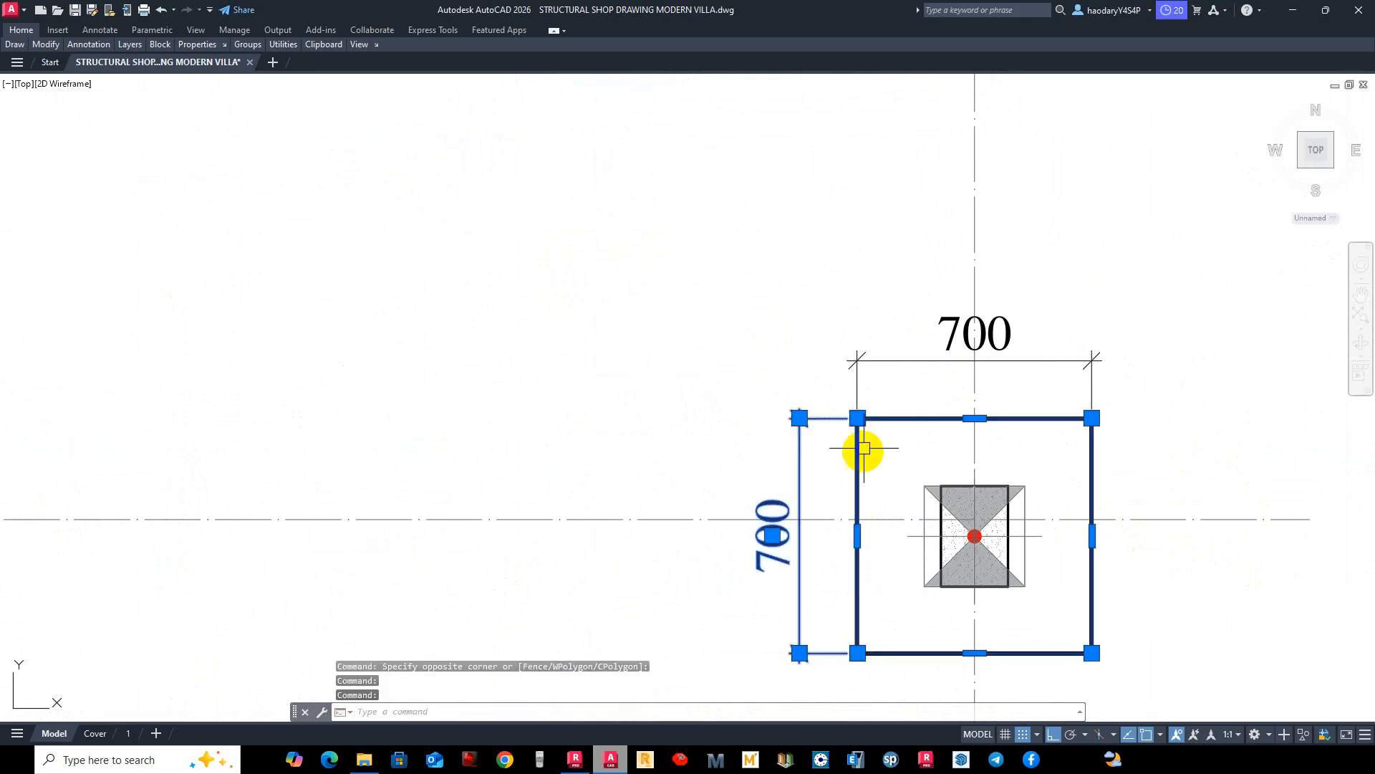
pyautogui.press('Escape')
# Stretch the upper end of the vertical dimension on row B's rightmost pile cap down to the horizontal gridline.
pyautogui.click(818, 434)
pyautogui.click(782, 420)
pyautogui.click(859, 413)
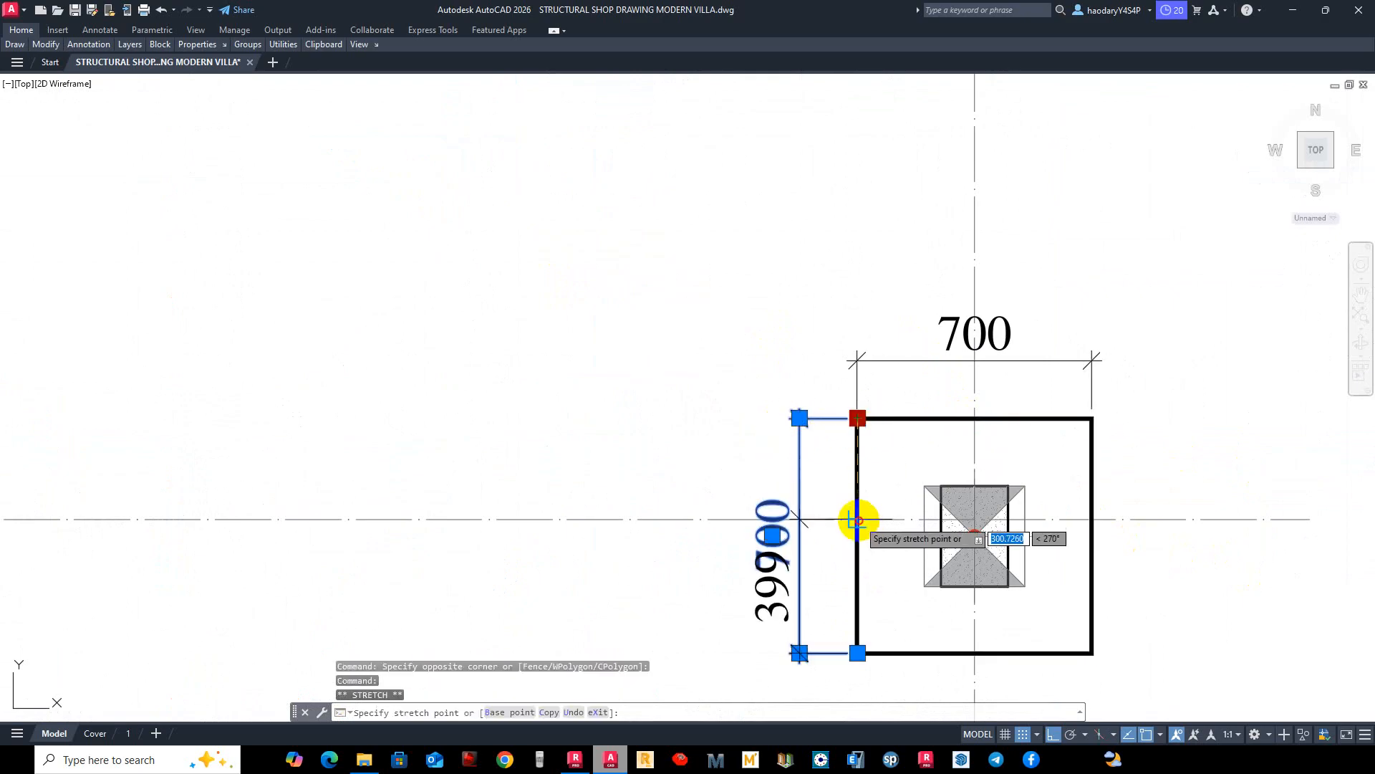
pyautogui.click(857, 518)
pyautogui.moveTo(814, 551); pyautogui.dragTo(810, 525, button='middle')
pyautogui.write('MI')
pyautogui.press('Return')
pyautogui.press('Escape')
# Mirror the shortened vertical dimension across the row B gridline without erasing the source.
pyautogui.write('m')
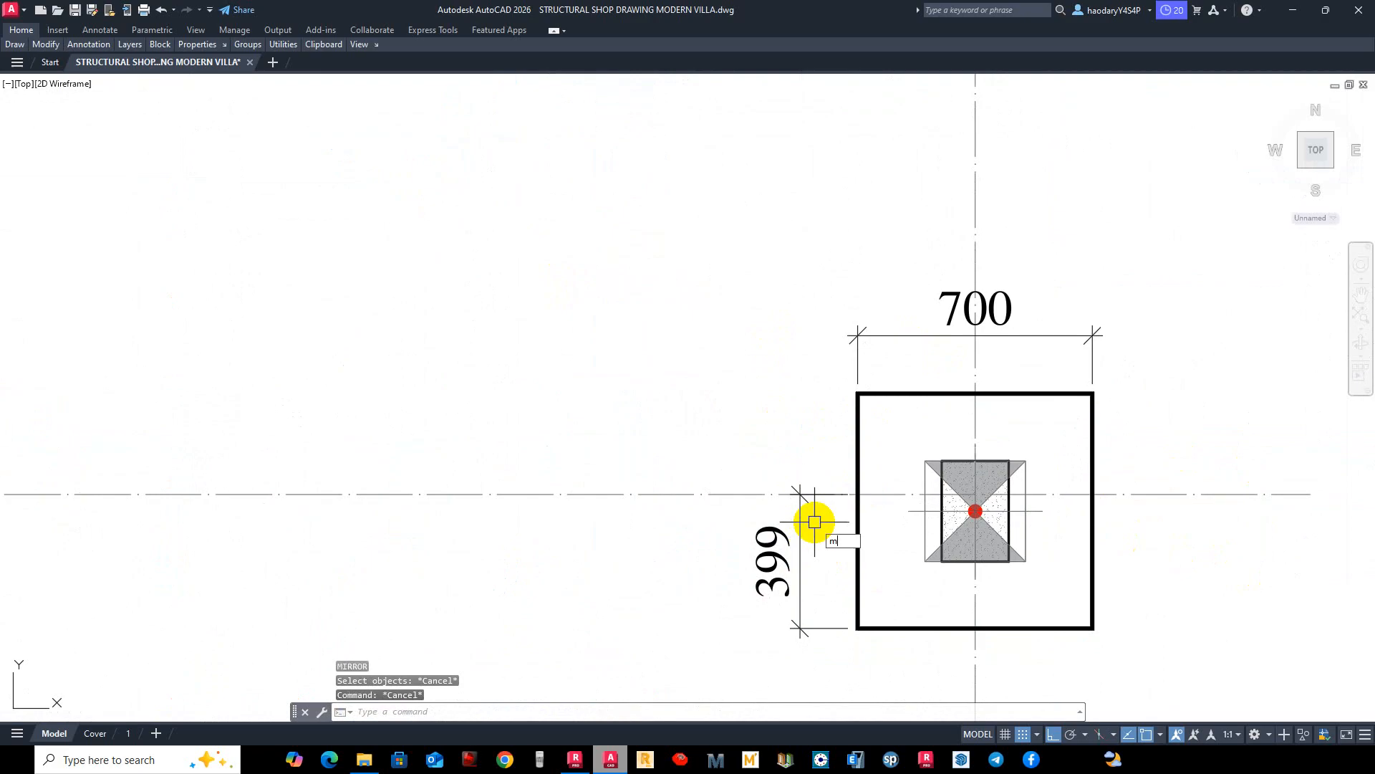
pyautogui.write('i')
pyautogui.press('Return')
pyautogui.click(814, 521)
pyautogui.click(772, 541)
pyautogui.press('Return')
pyautogui.click(867, 493)
pyautogui.click(730, 522)
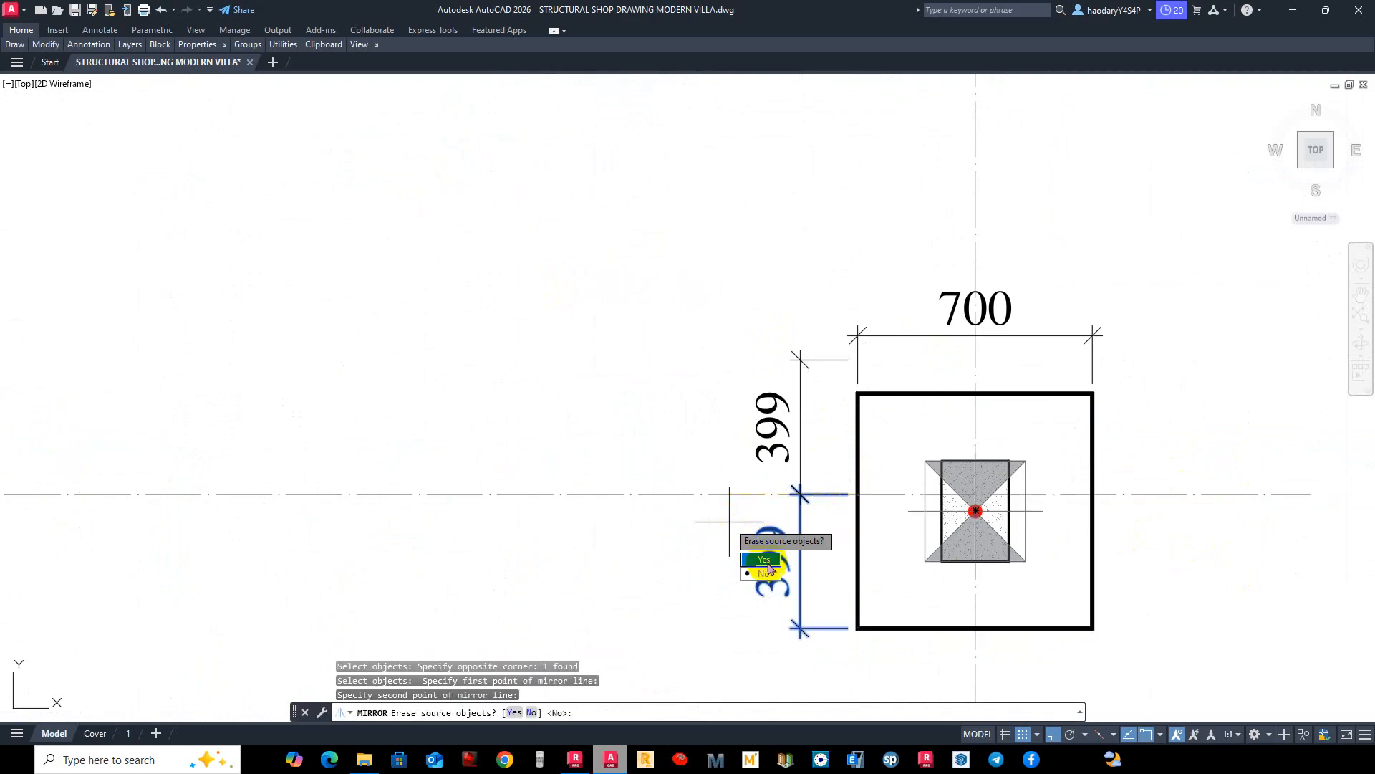
pyautogui.click(766, 574)
# Stretch the mirrored dimension's upper end to the top corner of the row B pile cap.
pyautogui.click(810, 389)
pyautogui.click(798, 340)
pyautogui.click(873, 356)
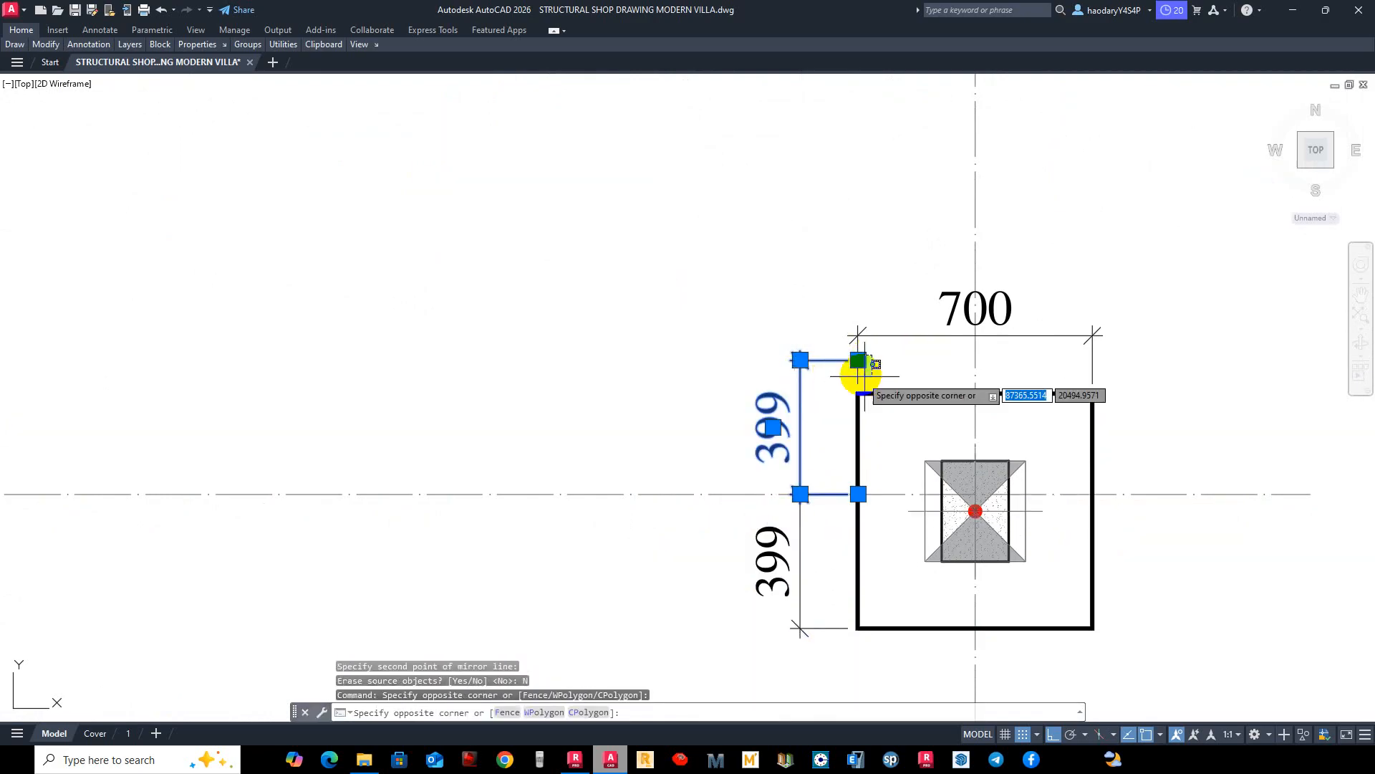
pyautogui.click(860, 371)
pyautogui.click(858, 360)
pyautogui.click(858, 392)
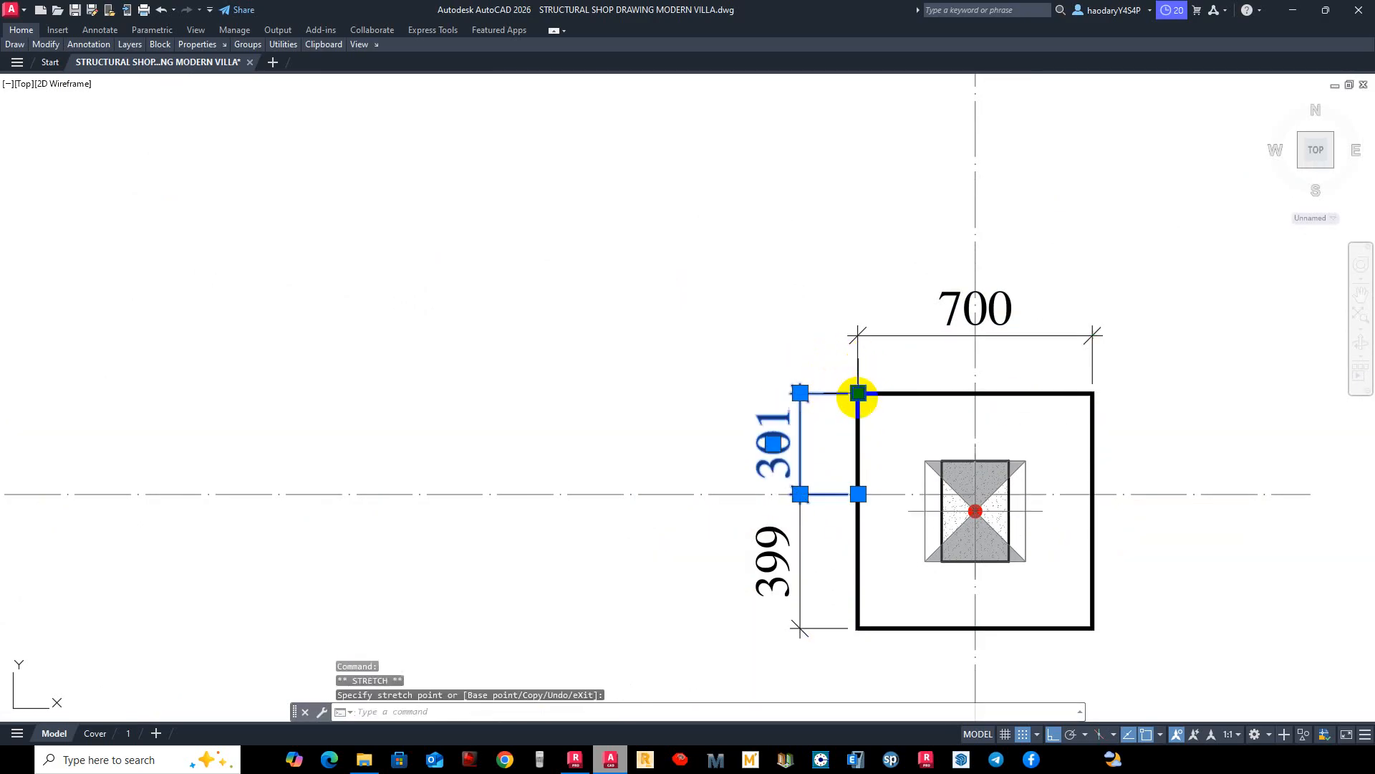
pyautogui.press('Escape')
# Draw a horizontal construction line through the point where the row B gridline crosses the pile cap's edge.
pyautogui.write('xl')
pyautogui.press('Return')
pyautogui.write('h')
pyautogui.press('Return')
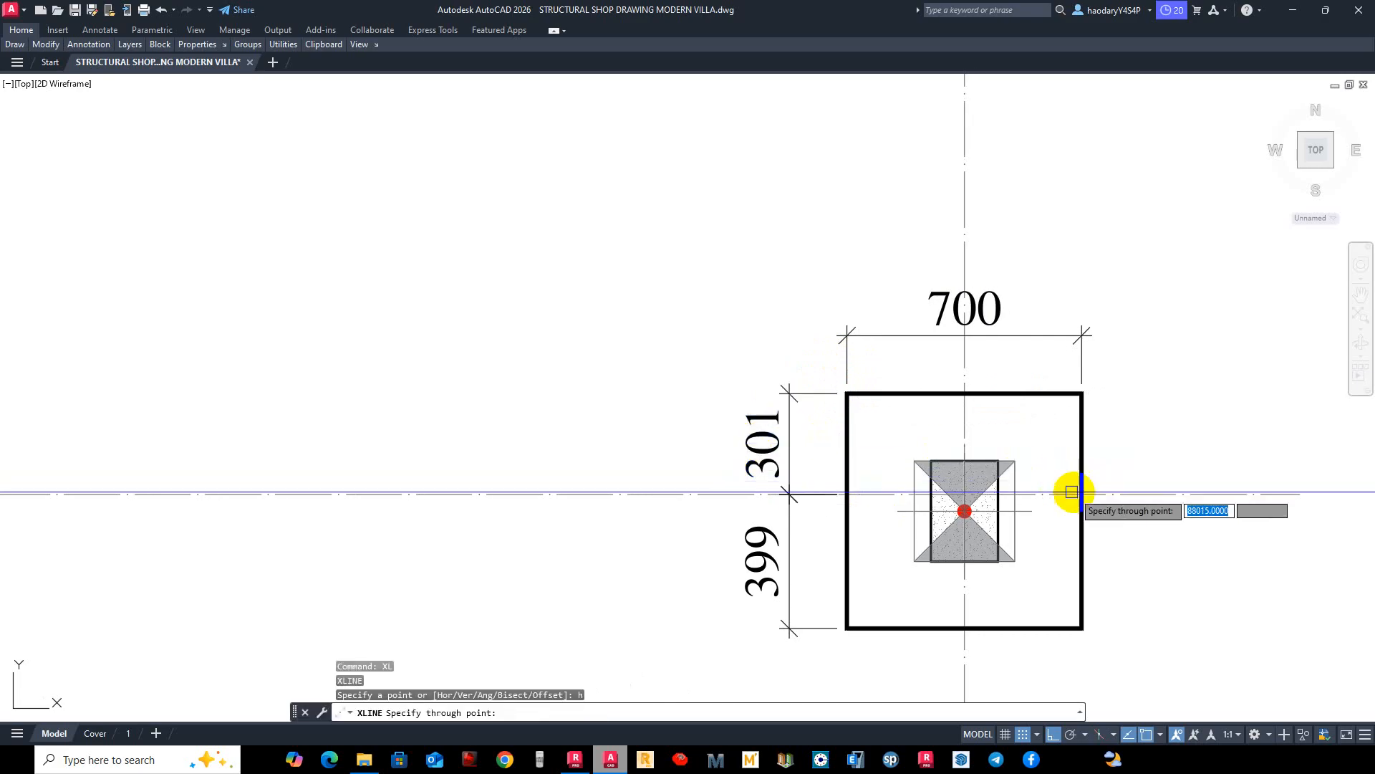
pyautogui.click(1083, 495)
pyautogui.moveTo(1077, 537); pyautogui.dragTo(815, 530, button='middle')
pyautogui.press('Escape')
pyautogui.press('Escape')
# Offset the row B construction line upward by a distance of 1.
pyautogui.write('o')
pyautogui.press('Return')
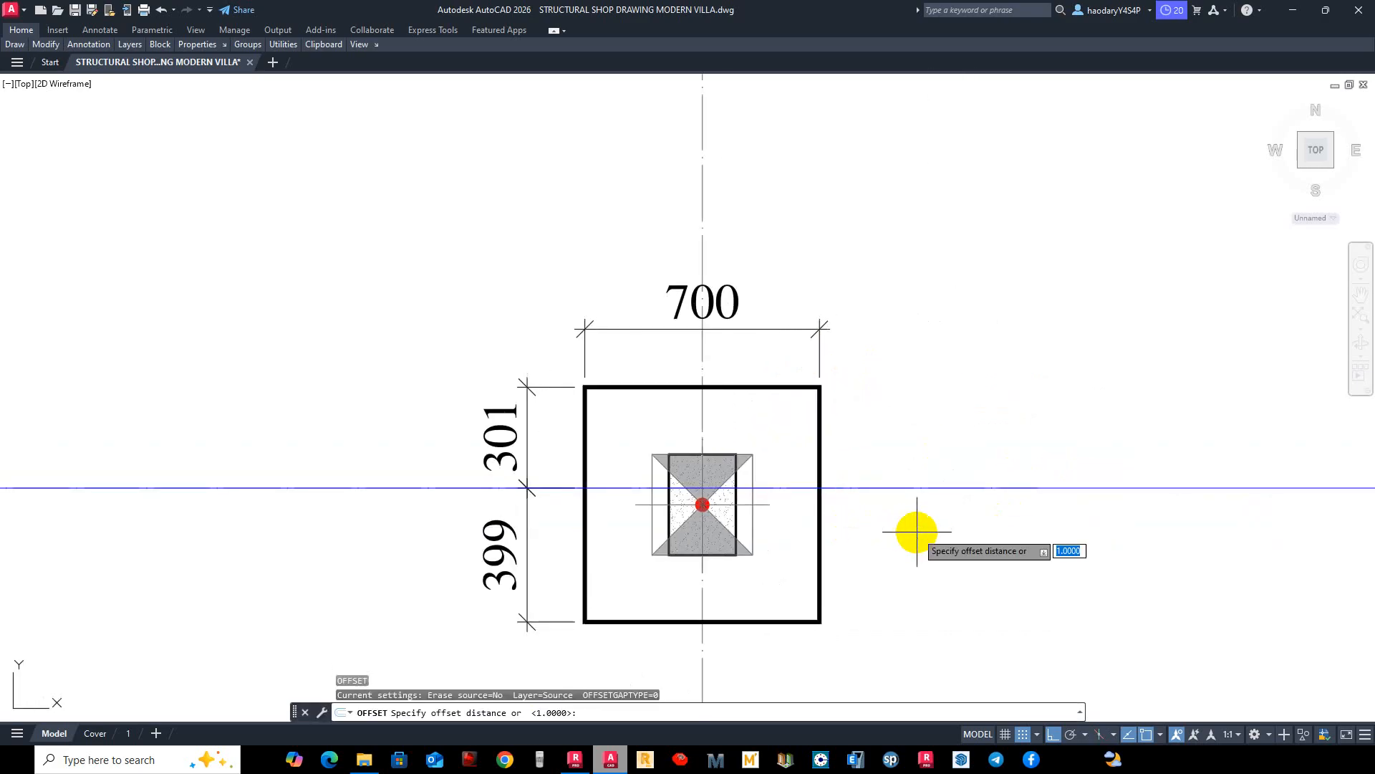
pyautogui.press('Return')
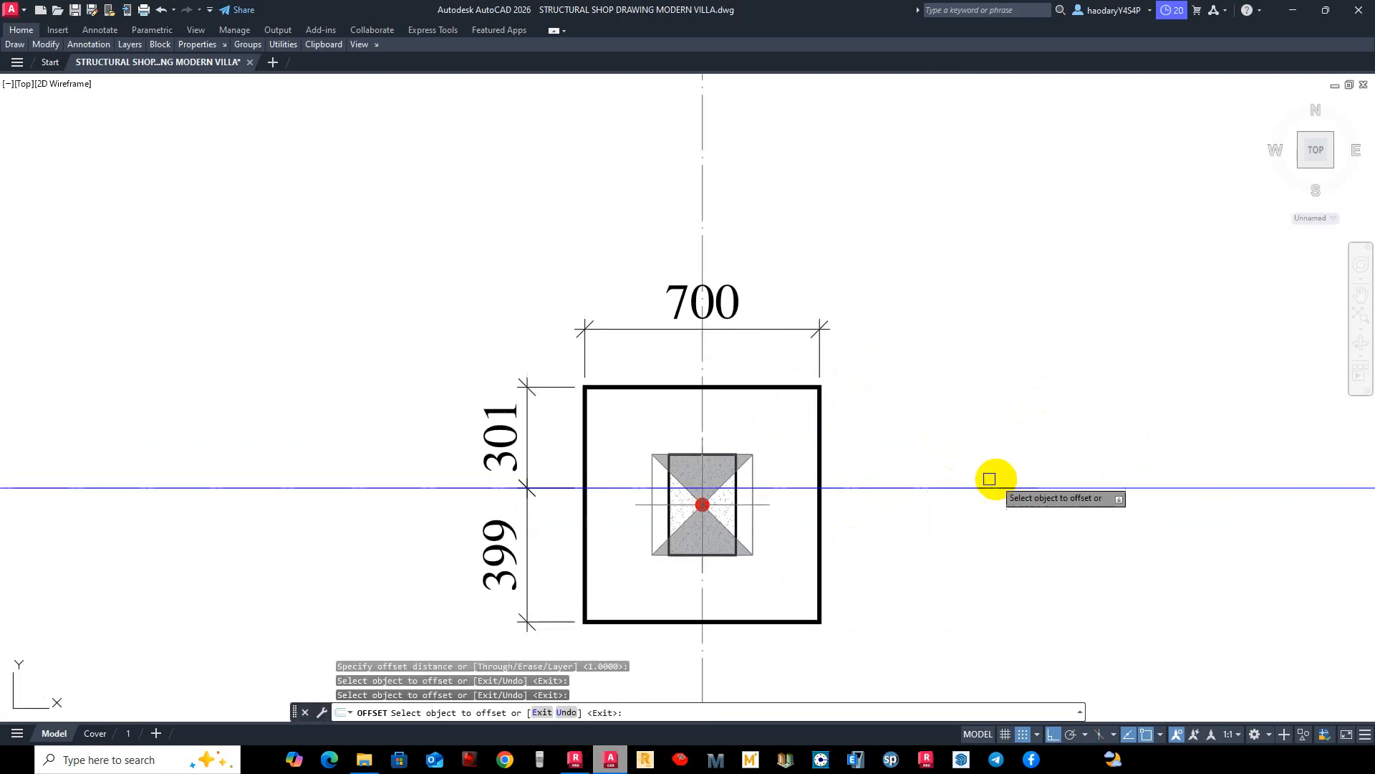
pyautogui.click(1121, 482)
pyautogui.click(1065, 445)
pyautogui.press('Escape')
pyautogui.scroll(10, 467, 470)
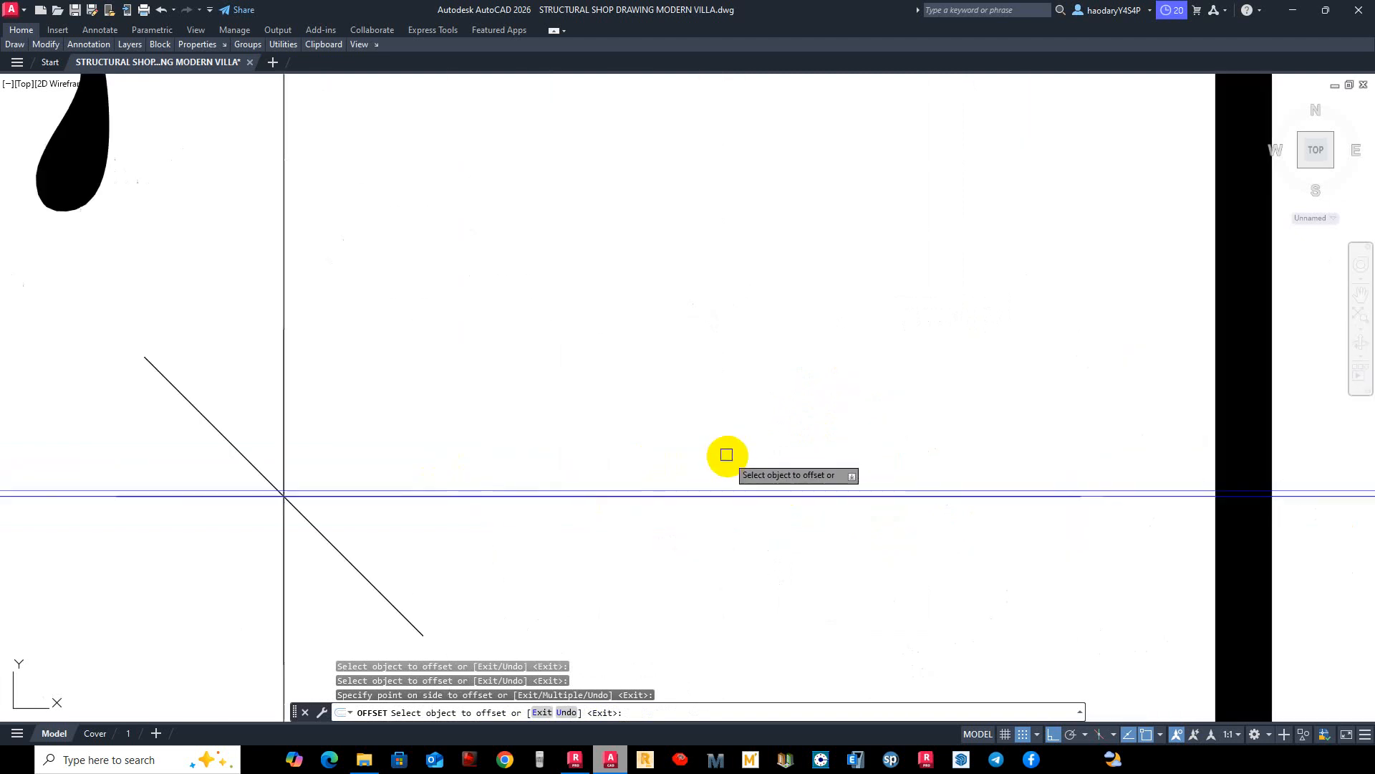
pyautogui.scroll(-4, 710, 480)
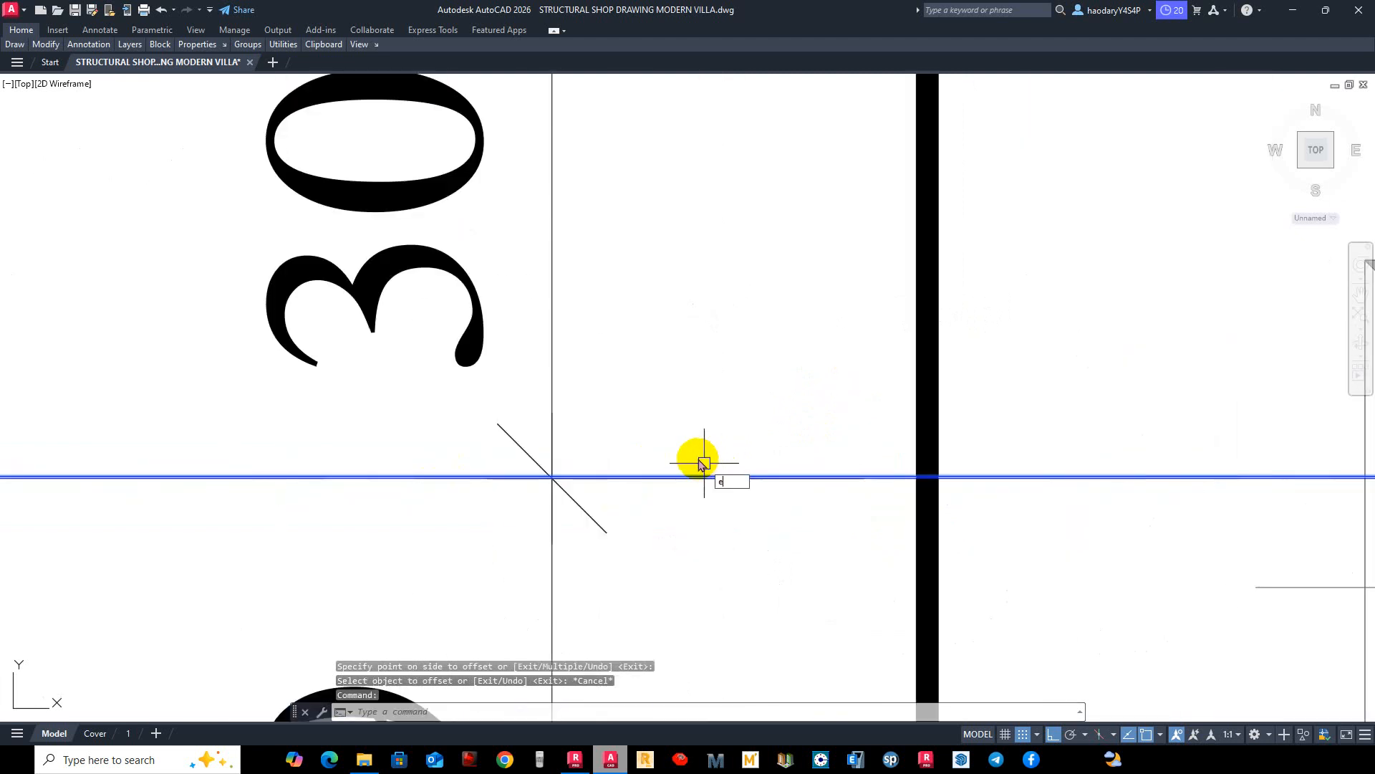
pyautogui.press('Escape')
pyautogui.scroll(2, 684, 478)
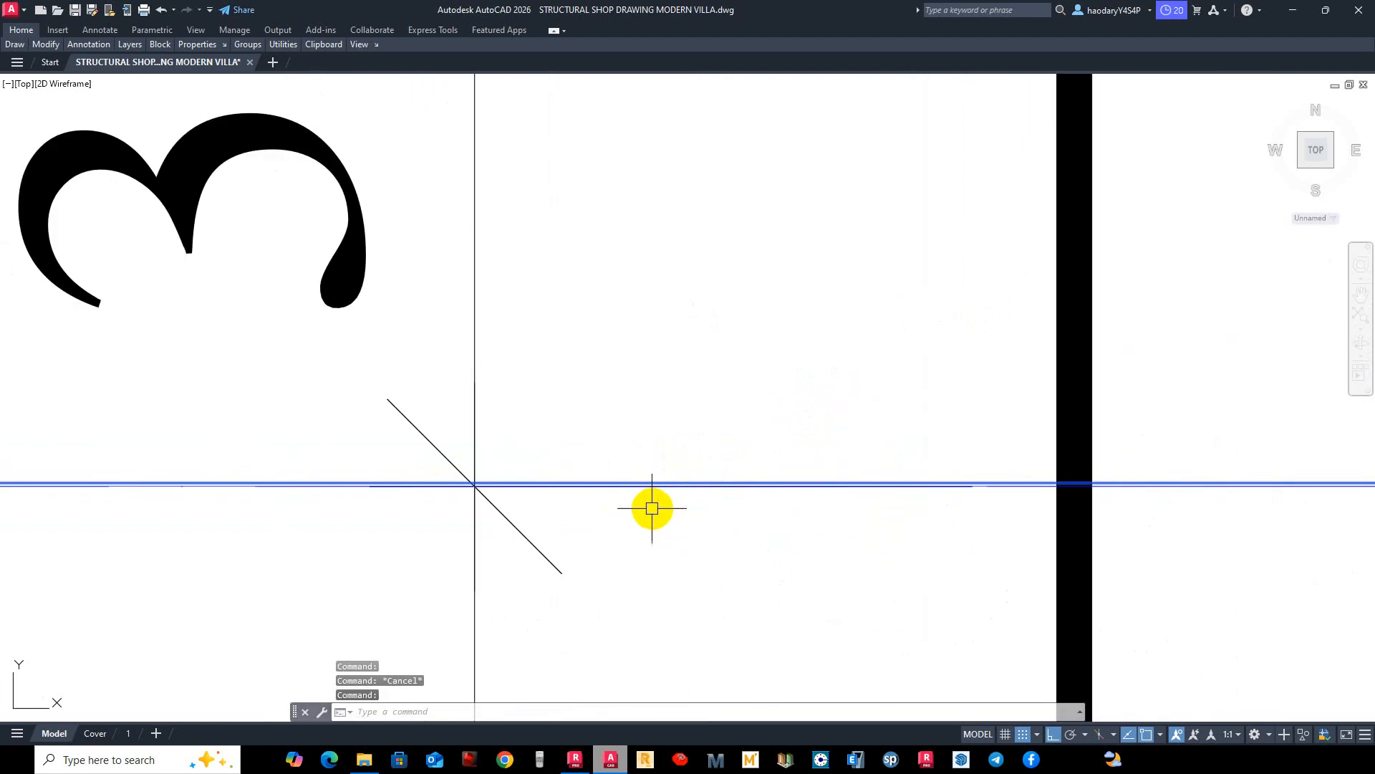
pyautogui.write('ex')
pyautogui.press('space')
pyautogui.click(475, 536)
pyautogui.click(470, 526)
pyautogui.click(479, 513)
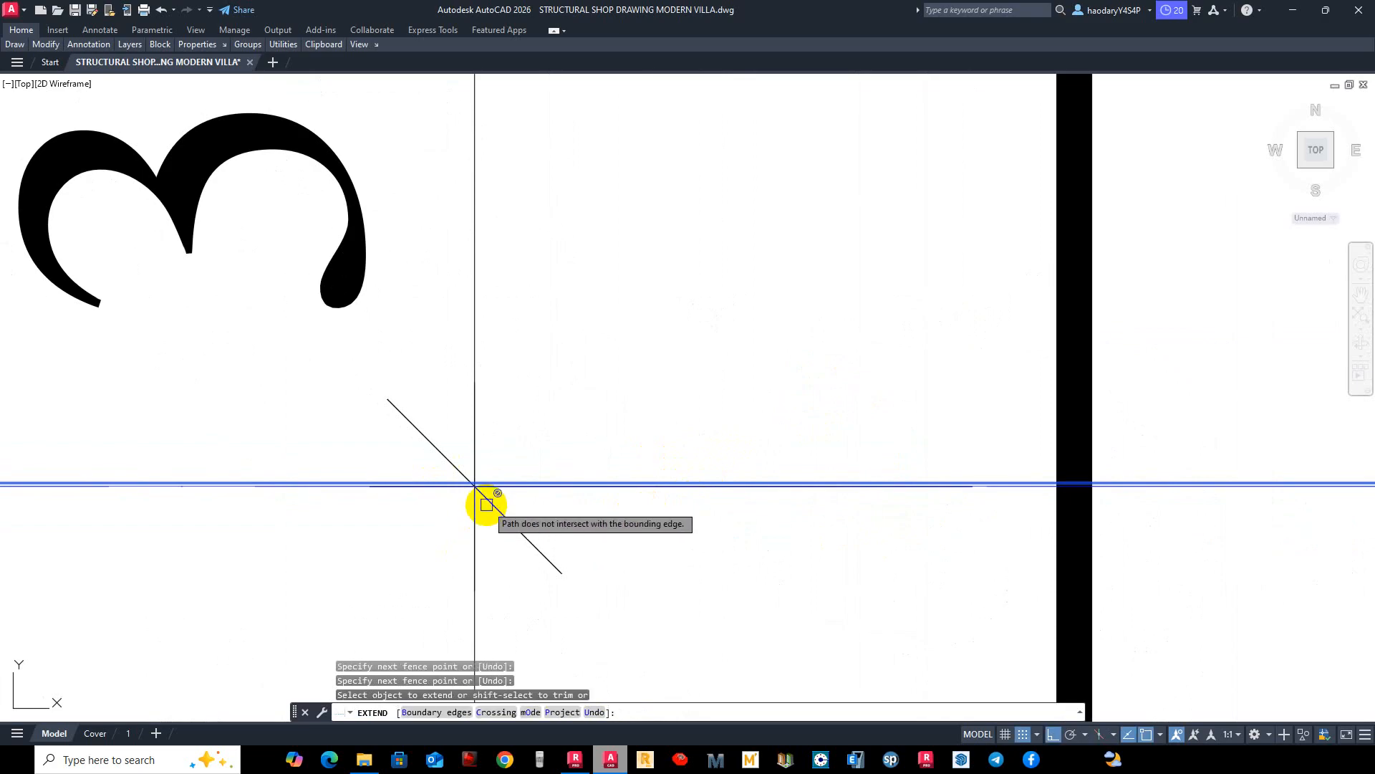
pyautogui.press('Escape')
# Stretch the lower end of the row B pile cap's upper vertical dimension onto the offset construction line.
pyautogui.click(507, 512)
pyautogui.scroll(4, 988, 489)
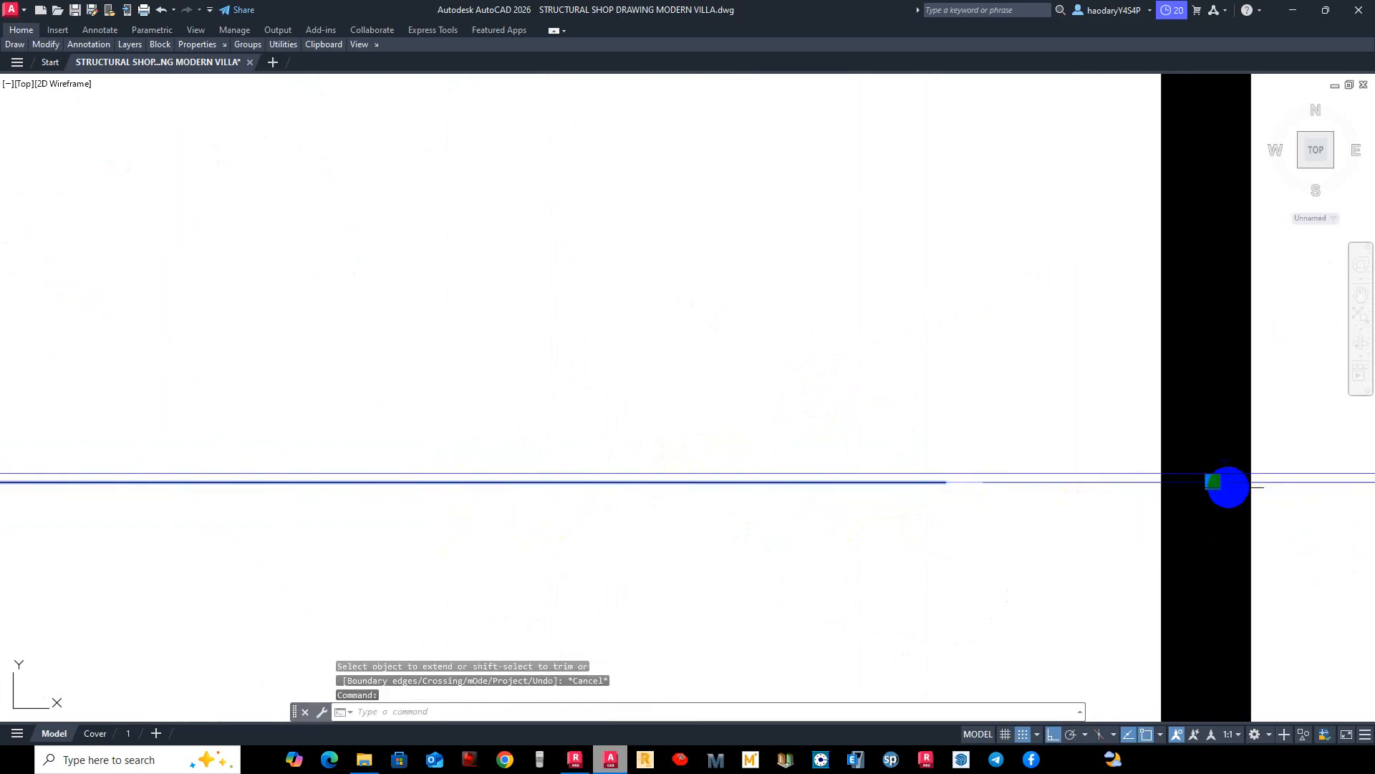
pyautogui.click(1213, 481)
pyautogui.click(1210, 472)
pyautogui.press('Escape')
pyautogui.scroll(-7, 956, 432)
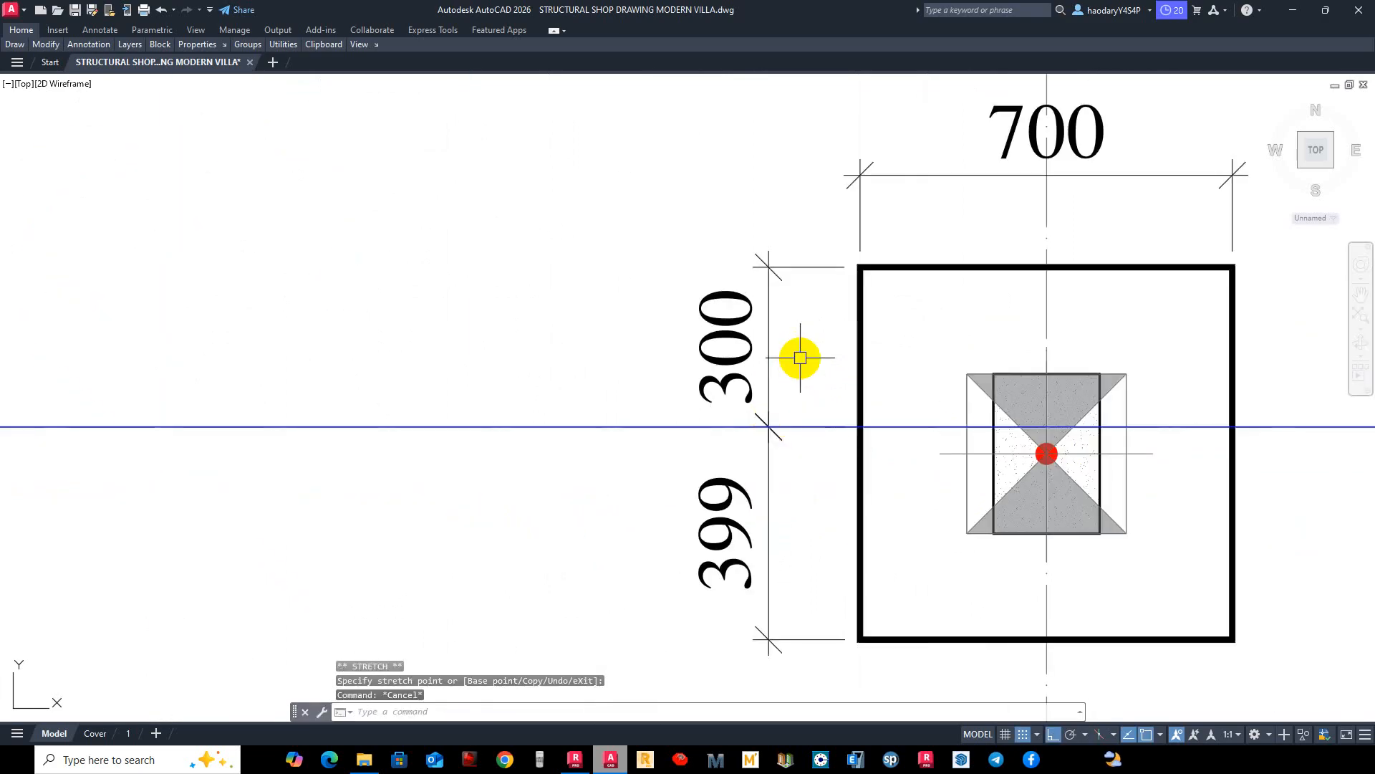
# Stretch the upper end of the row B pile cap's lower vertical dimension onto the same offset construction line.
pyautogui.click(752, 371)
pyautogui.press('Escape')
pyautogui.click(785, 449)
pyautogui.click(749, 454)
pyautogui.scroll(4, 894, 431)
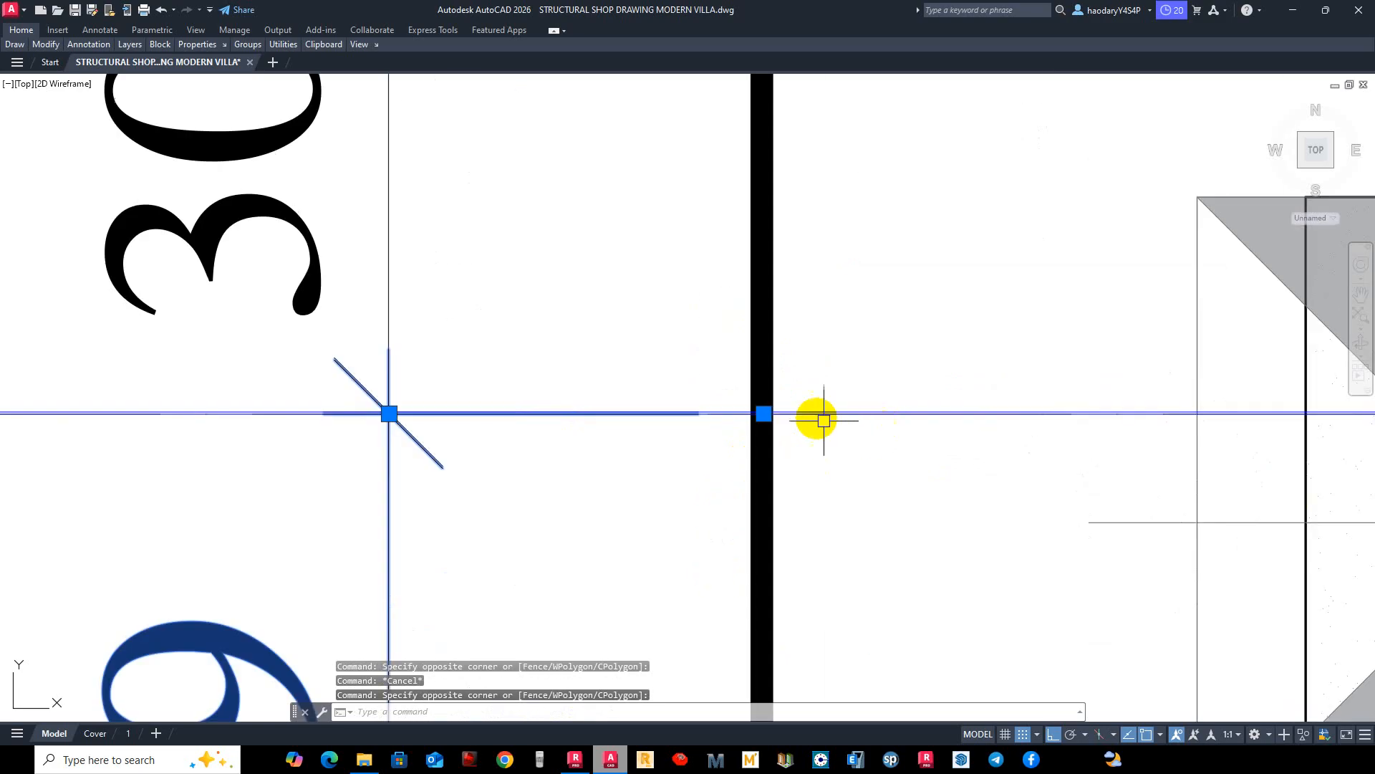
pyautogui.scroll(4, 788, 403)
pyautogui.click(698, 454)
pyautogui.click(694, 443)
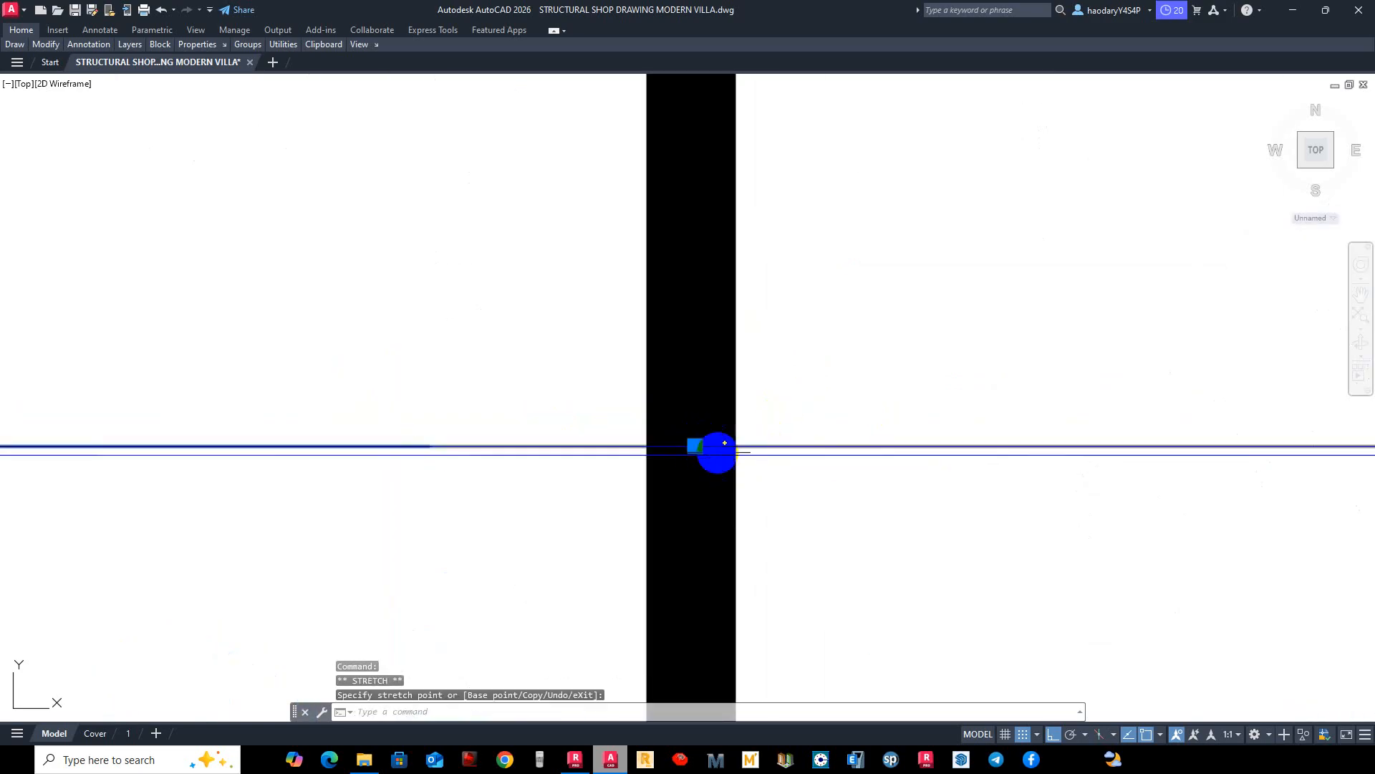
pyautogui.press('Escape')
pyautogui.press('Escape')
pyautogui.press('Escape')
# Erase the two horizontal construction lines along the row B gridline.
pyautogui.scroll(-8, 738, 439)
pyautogui.write('e')
pyautogui.press('space')
pyautogui.click(1135, 543)
pyautogui.click(1083, 397)
pyautogui.scroll(-8, 1055, 398)
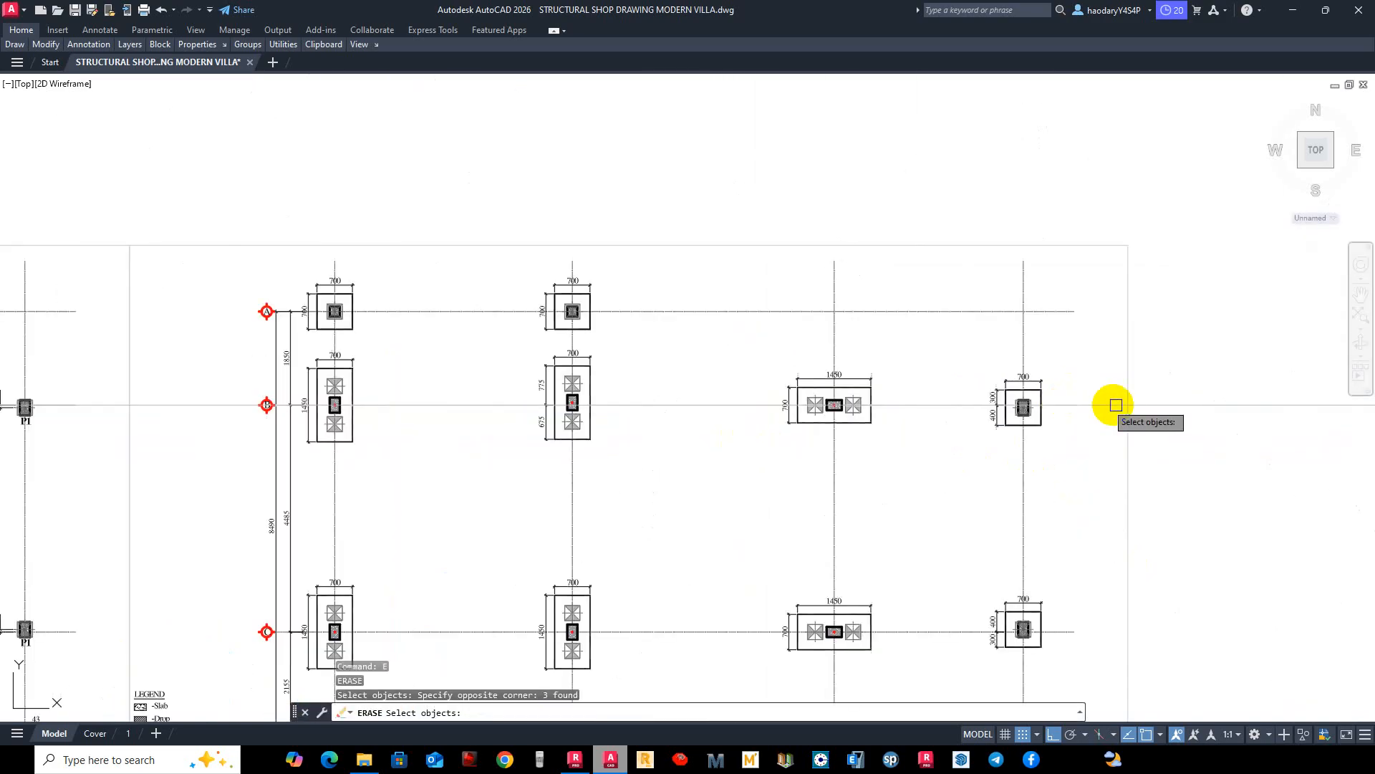
pyautogui.press('Escape')
pyautogui.press('Escape')
pyautogui.click(1280, 482)
pyautogui.click(1221, 376)
pyautogui.press('Delete')
# Examine the pile cap dimensions across the pile cap location layout and the neighbouring driven pile layout.
pyautogui.moveTo(1007, 548); pyautogui.dragTo(1007, 397, button='middle')
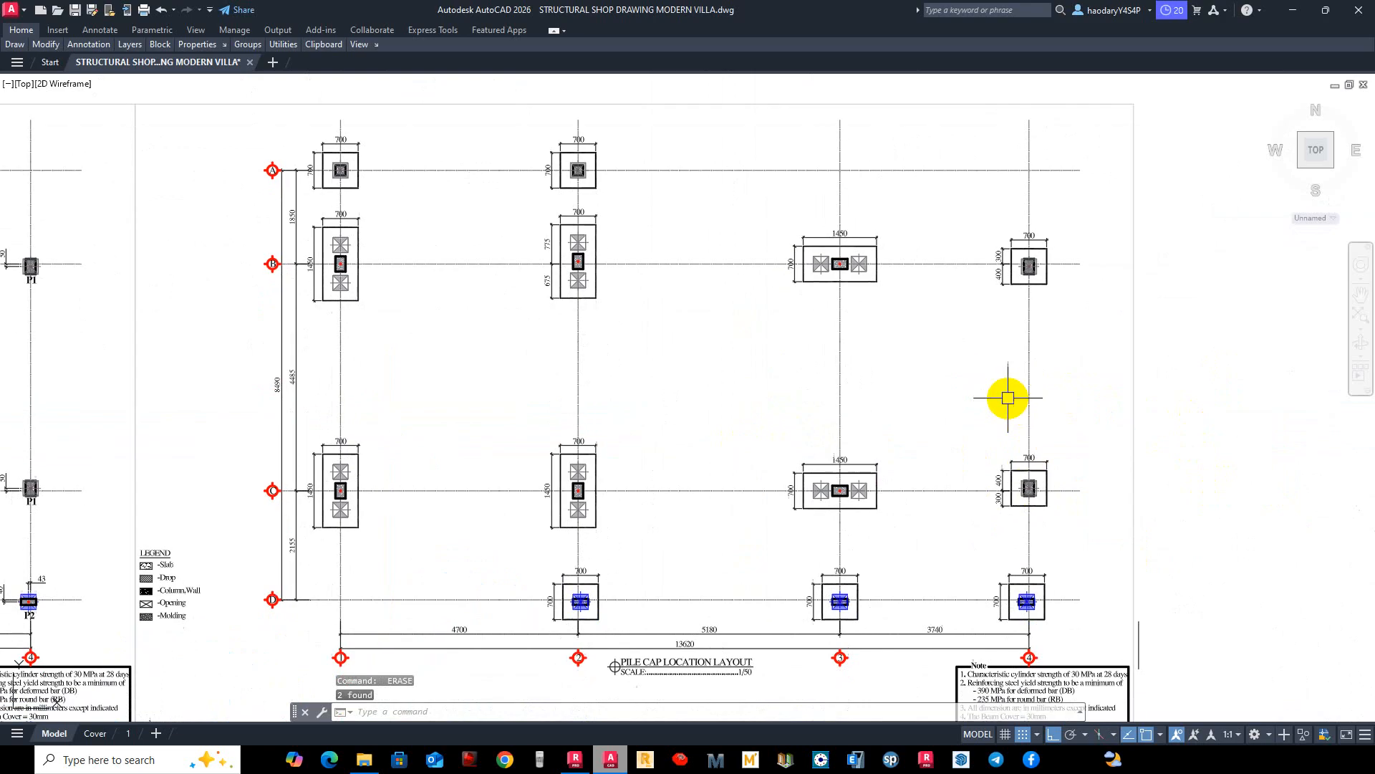
pyautogui.moveTo(373, 358); pyautogui.dragTo(717, 366, button='middle')
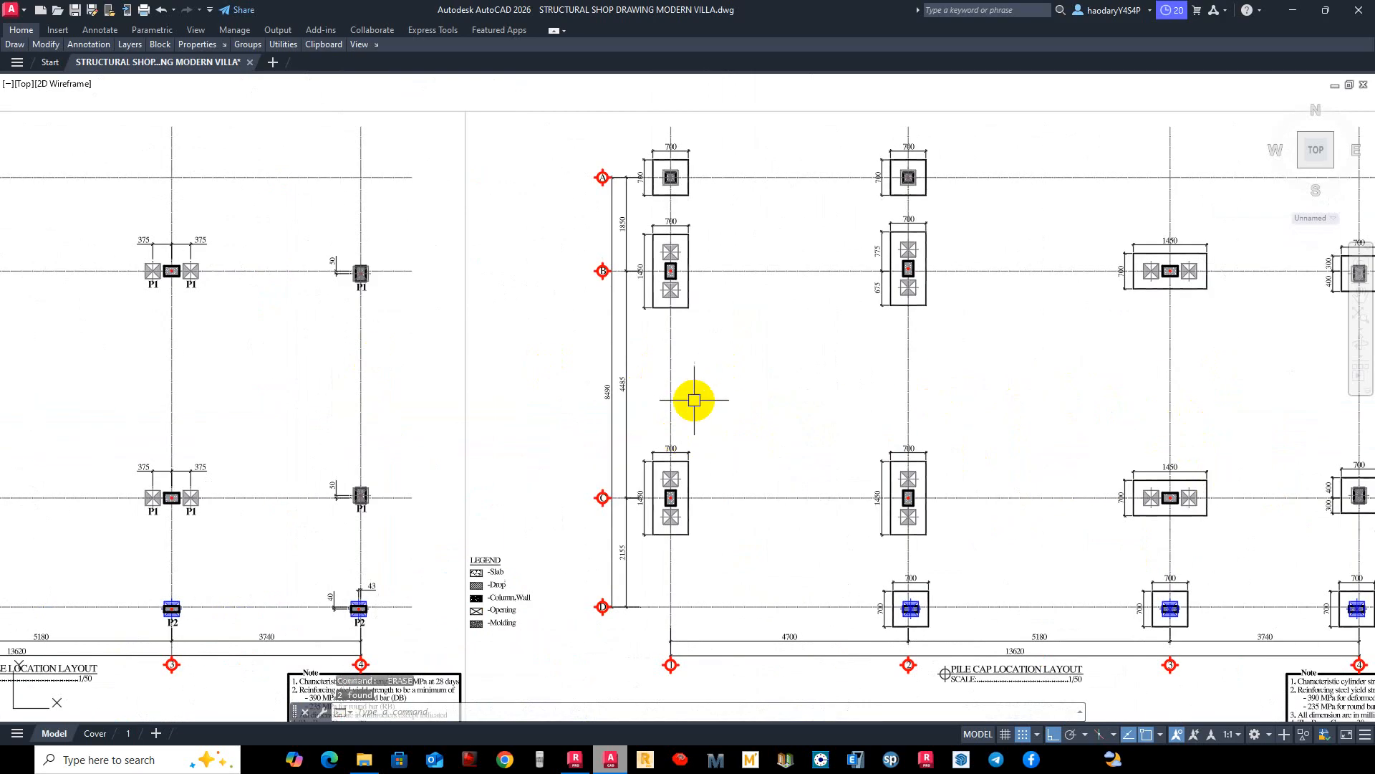
pyautogui.moveTo(662, 278); pyautogui.dragTo(654, 347, button='middle')
pyautogui.scroll(-5, 878, 390)
pyautogui.scroll(10, 964, 308)
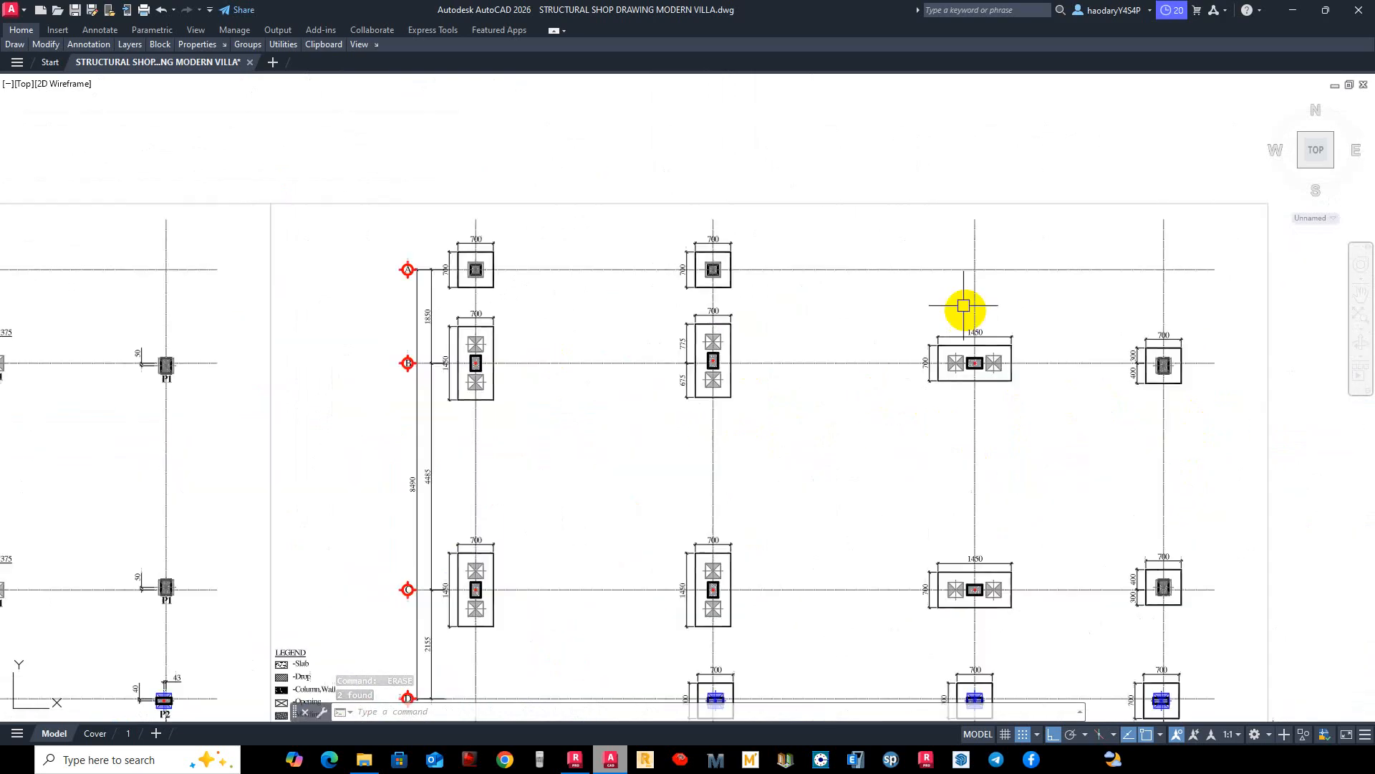
pyautogui.scroll(-4, 881, 386)
pyautogui.moveTo(537, 405)
pyautogui.mouseDown(button='middle')
pyautogui.moveTo(599, 390)
pyautogui.moveTo(754, 404)
pyautogui.mouseUp(button='middle')
pyautogui.scroll(2, 752, 402)
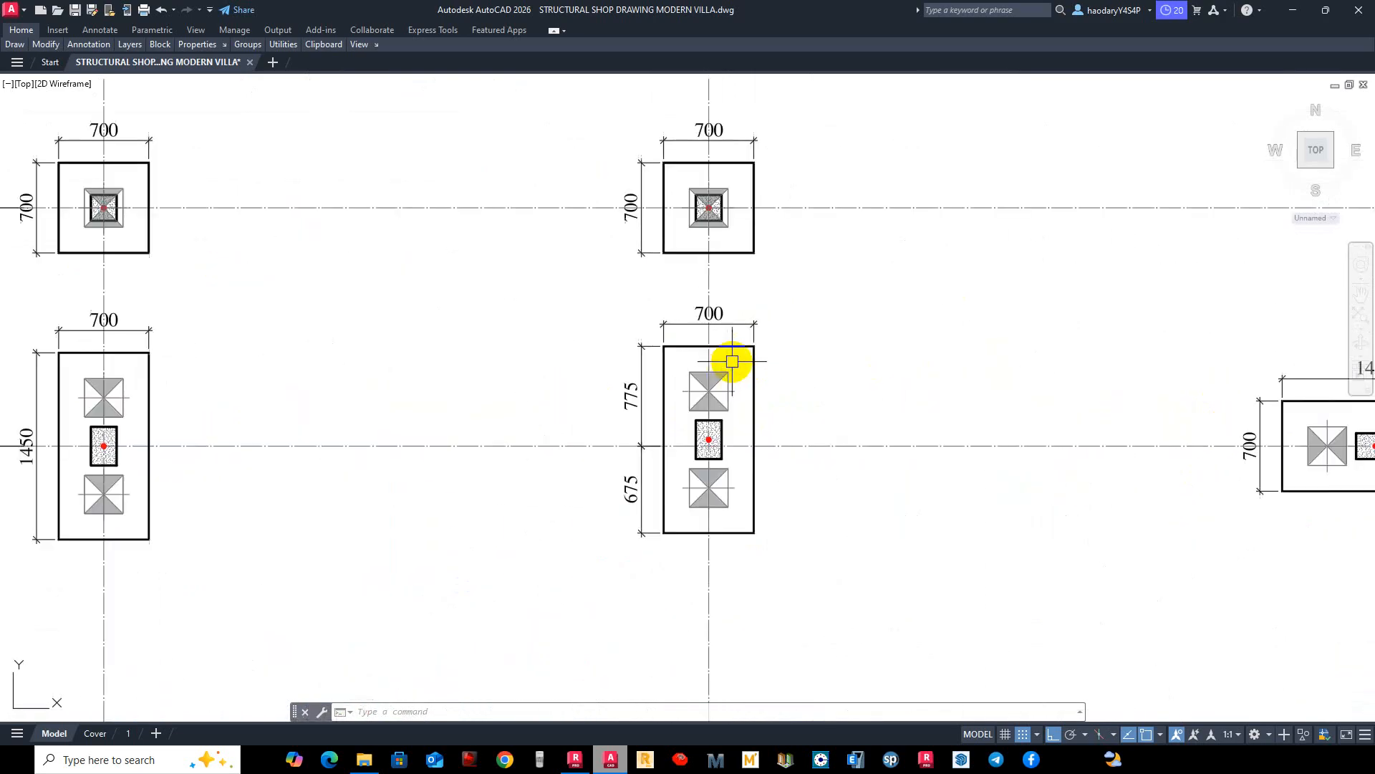
pyautogui.scroll(-2, 741, 361)
pyautogui.scroll(4, 739, 399)
pyautogui.scroll(-7, 710, 372)
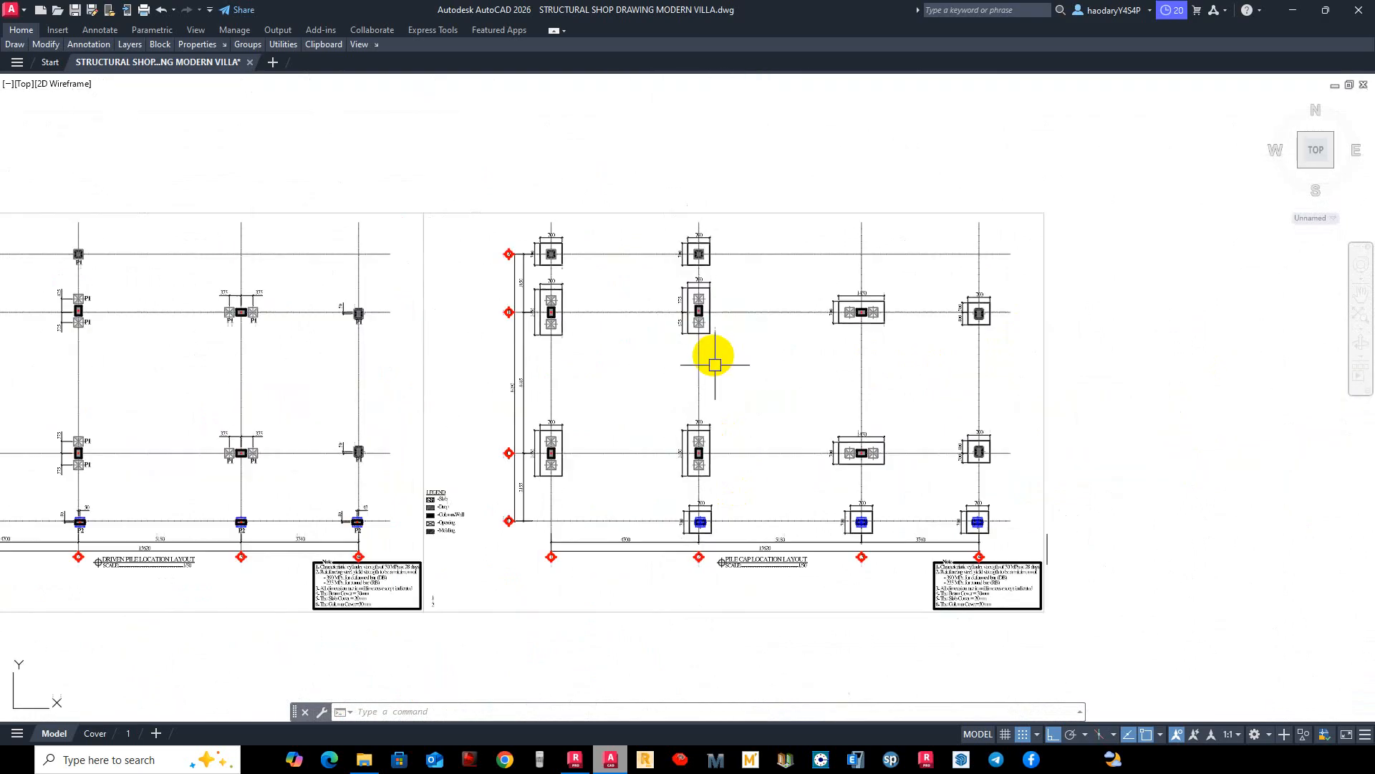
pyautogui.moveTo(685, 423); pyautogui.dragTo(724, 376, button='middle')
pyautogui.scroll(4, 822, 497)
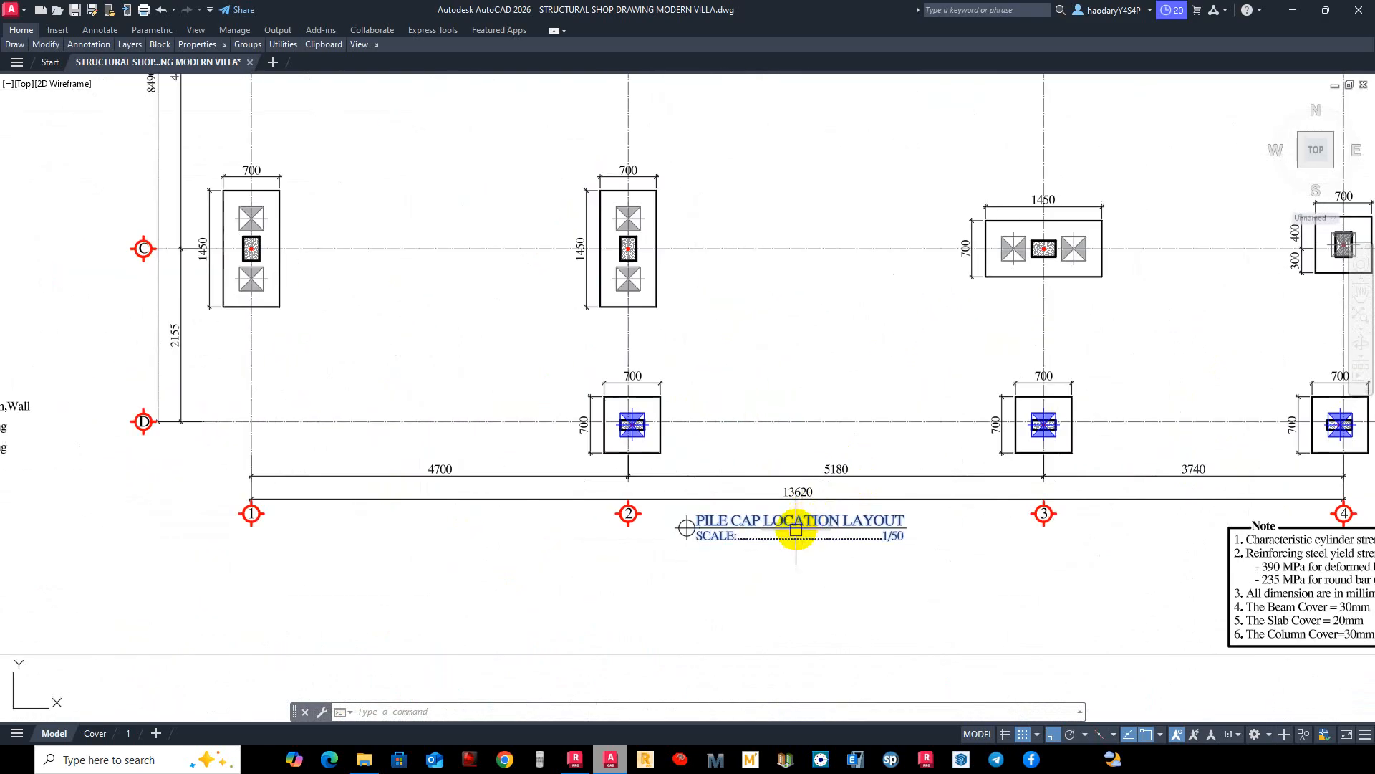
pyautogui.scroll(-4, 767, 513)
pyautogui.moveTo(509, 562); pyautogui.dragTo(604, 543, button='middle')
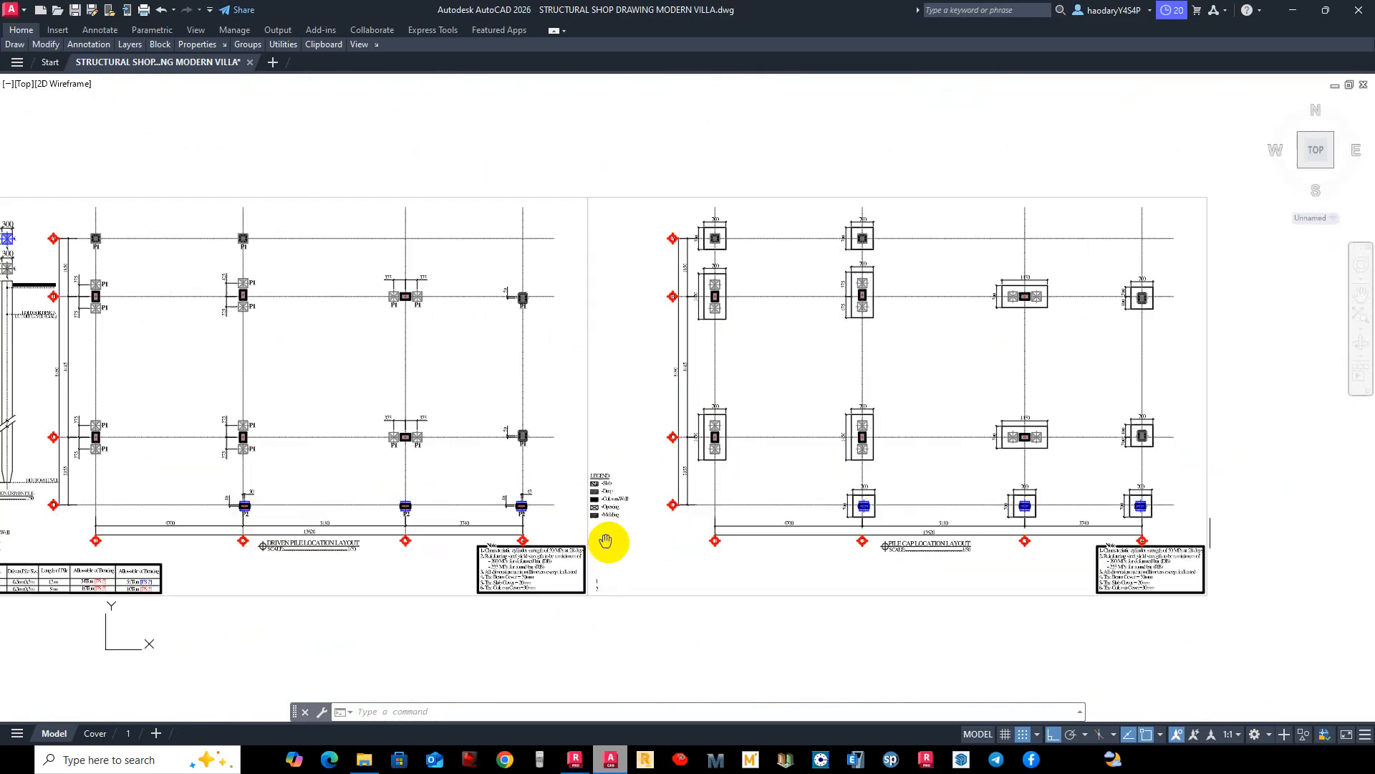
# Erase the two stray objects beside the note box, below the legend of the pile cap layout.
pyautogui.scroll(6, 620, 577)
pyautogui.write('e')
pyautogui.press('space')
pyautogui.click(593, 531)
pyautogui.click(643, 650)
pyautogui.press('space')
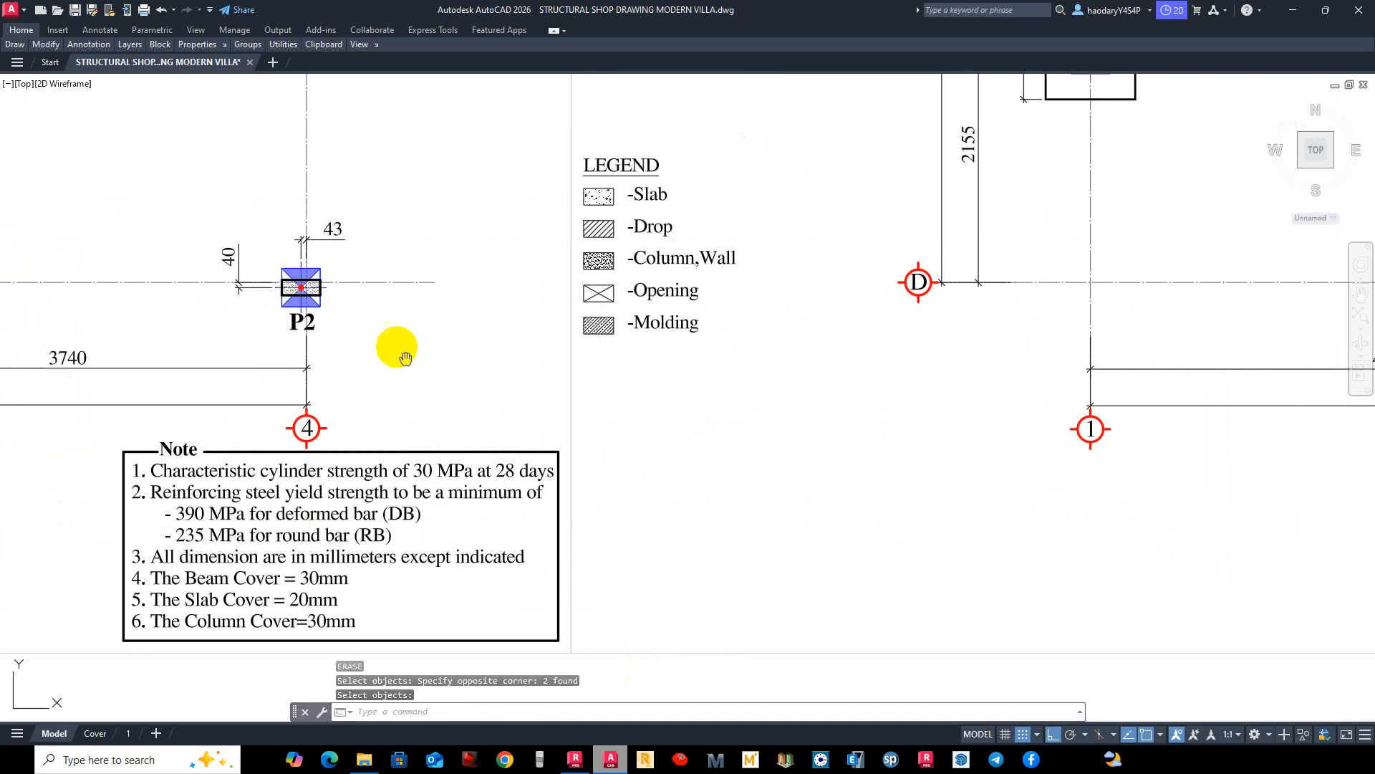
# Copy the P2 label from pile D-4 in the driven pile layout to the pile cap layout, between gridlines 1 and 2.
pyautogui.moveTo(401, 350); pyautogui.dragTo(457, 468, button='middle')
pyautogui.write('co')
pyautogui.press('space')
pyautogui.click(367, 447)
pyautogui.press('space')
pyautogui.click(367, 447)
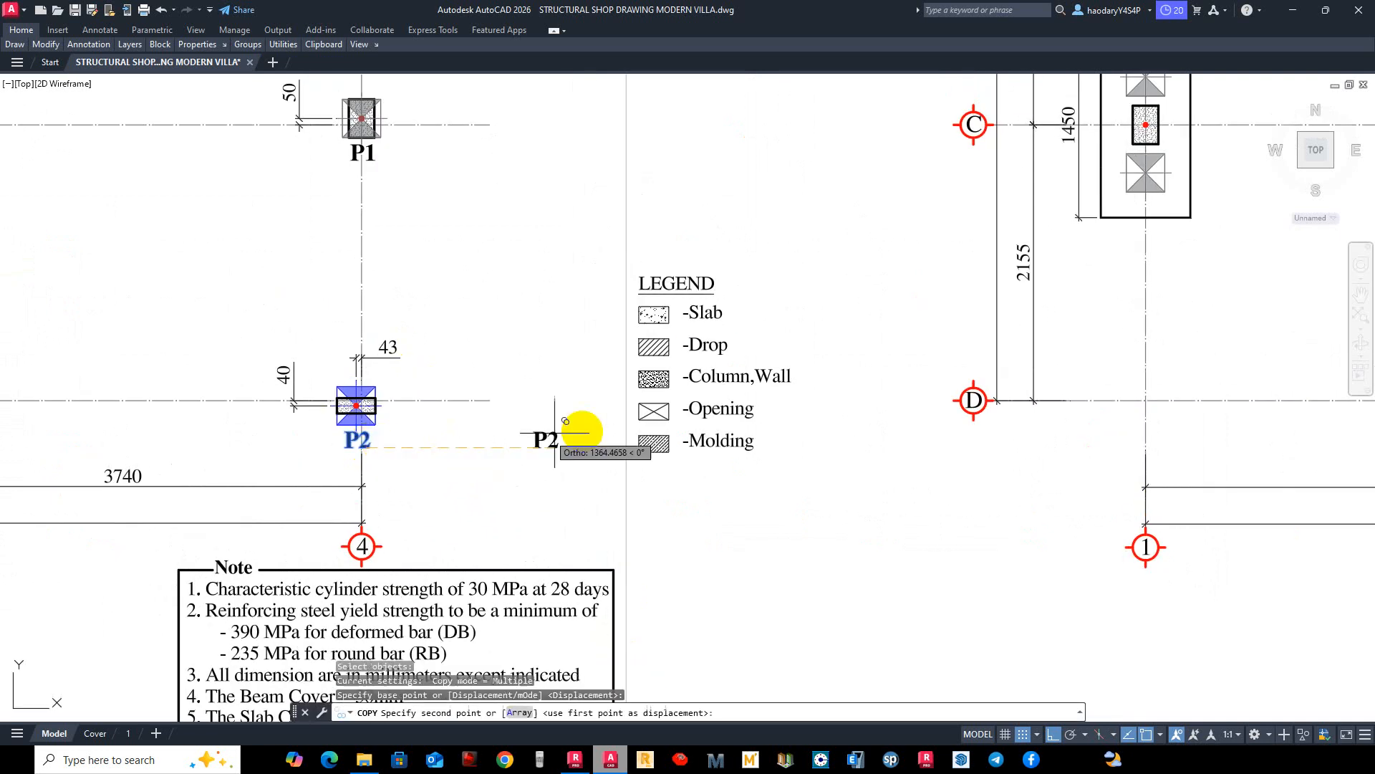
pyautogui.moveTo(1347, 431); pyautogui.dragTo(831, 485, button='middle')
pyautogui.moveTo(954, 488); pyautogui.dragTo(647, 555, button='middle')
pyautogui.scroll(-2, 647, 555)
pyautogui.click(574, 527)
pyautogui.press('Escape')
# Move the copied P2 label straight up to just above the row A gridline.
pyautogui.scroll(2, 573, 527)
pyautogui.write('m')
pyautogui.press('space')
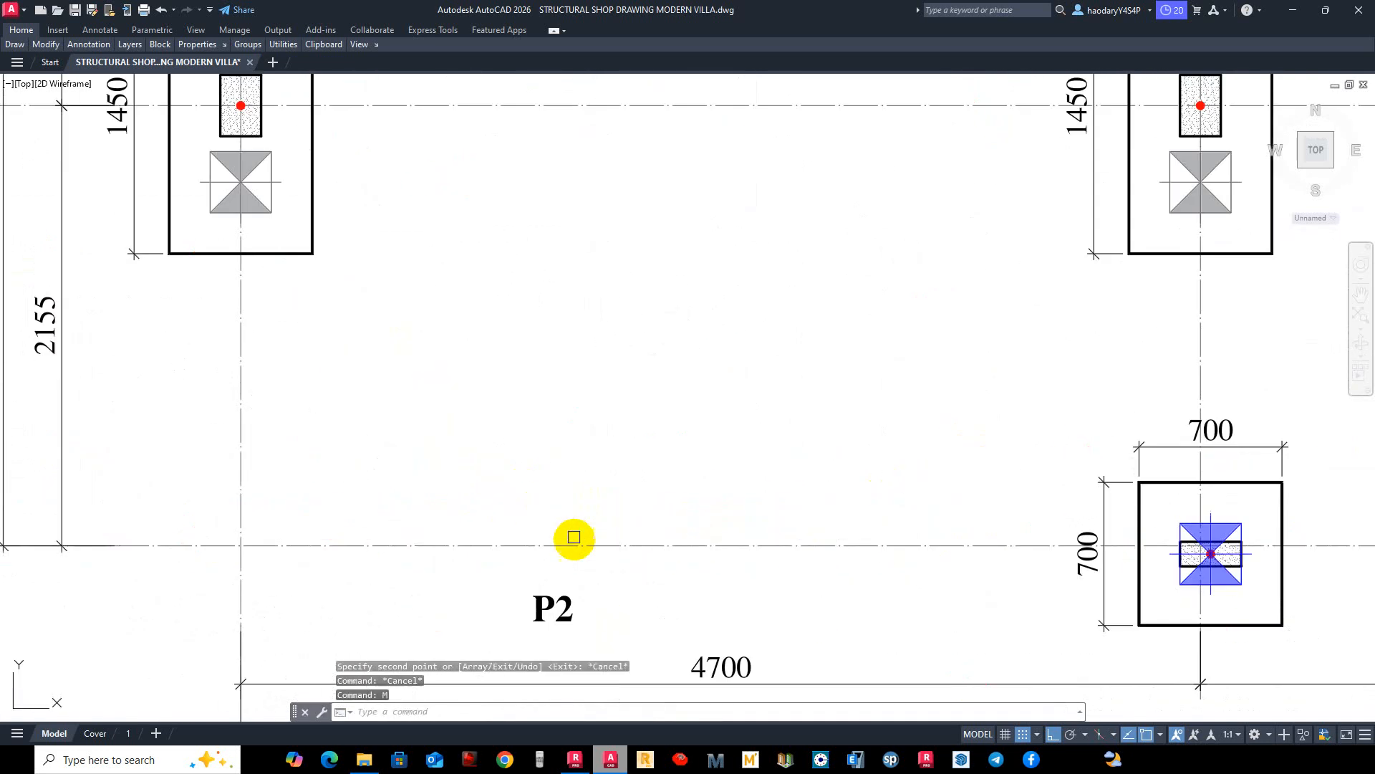
pyautogui.click(551, 604)
pyautogui.press('space')
pyautogui.click(562, 593)
pyautogui.scroll(-2, 562, 592)
pyautogui.moveTo(587, 232); pyautogui.dragTo(577, 373, button='middle')
pyautogui.scroll(-3, 566, 401)
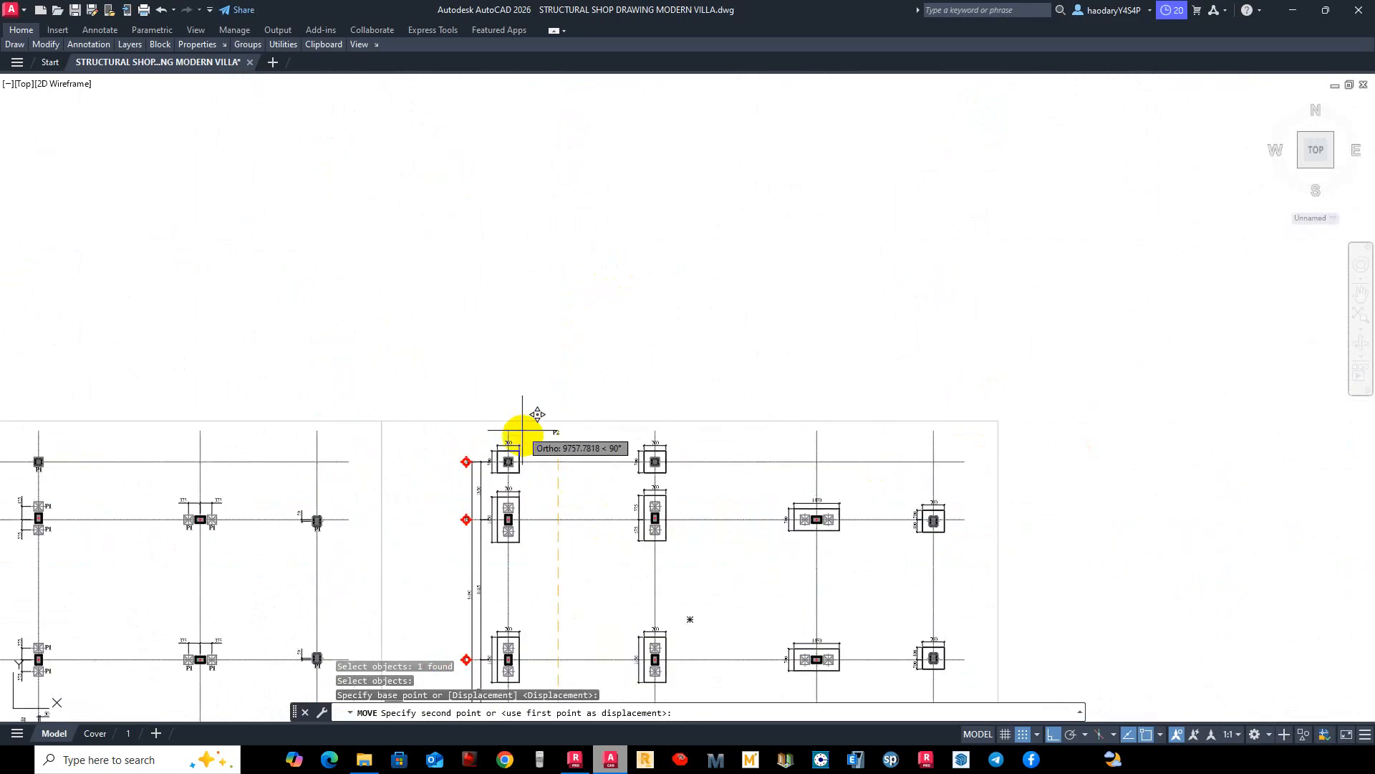
pyautogui.scroll(6, 645, 494)
pyautogui.click(638, 519)
# Move the P2 label horizontally to sit beside the pile cap at gridlines A and 1.
pyautogui.click(637, 520)
pyautogui.press('space')
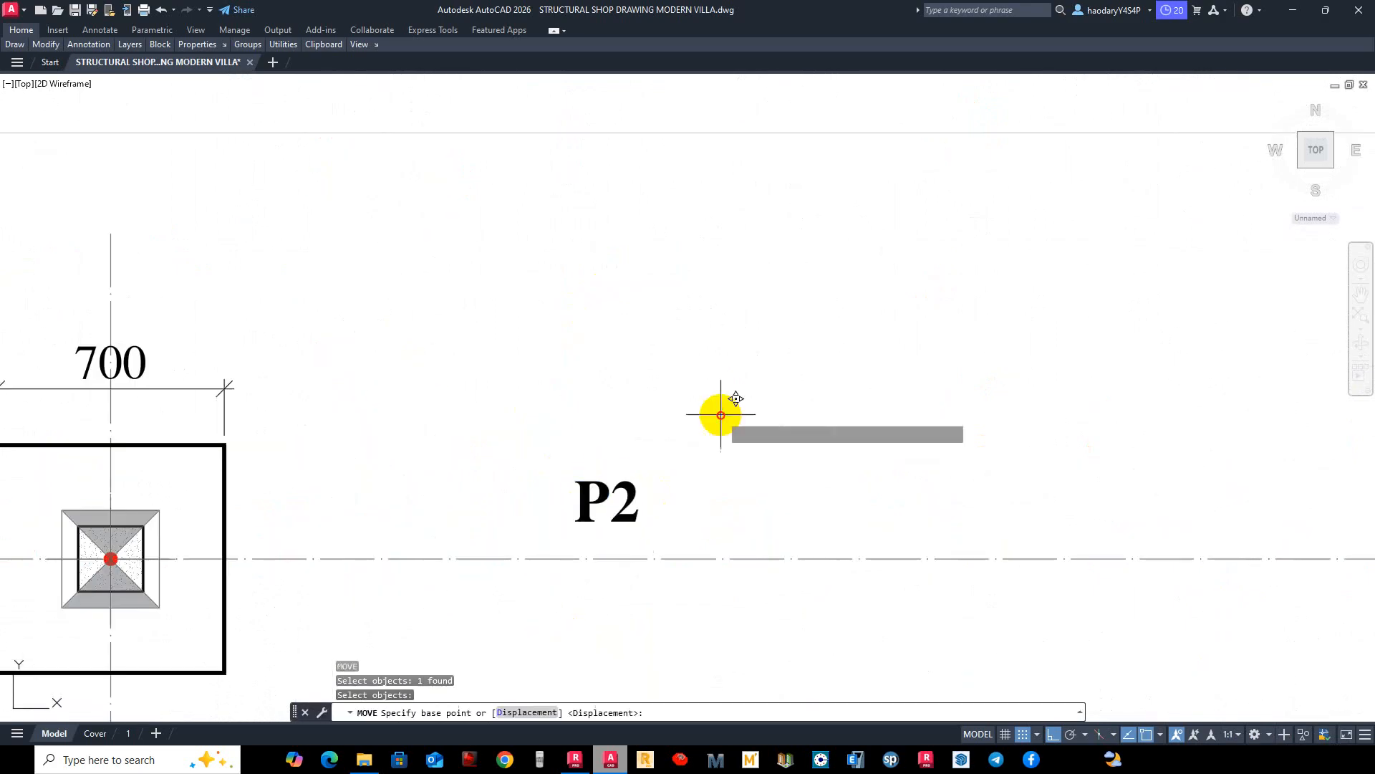
pyautogui.click(720, 416)
pyautogui.click(422, 426)
pyautogui.moveTo(393, 476); pyautogui.dragTo(818, 435, button='middle')
# Change the text of the P2 label beside the A-1 pile cap to F-01.
pyautogui.click(705, 457)
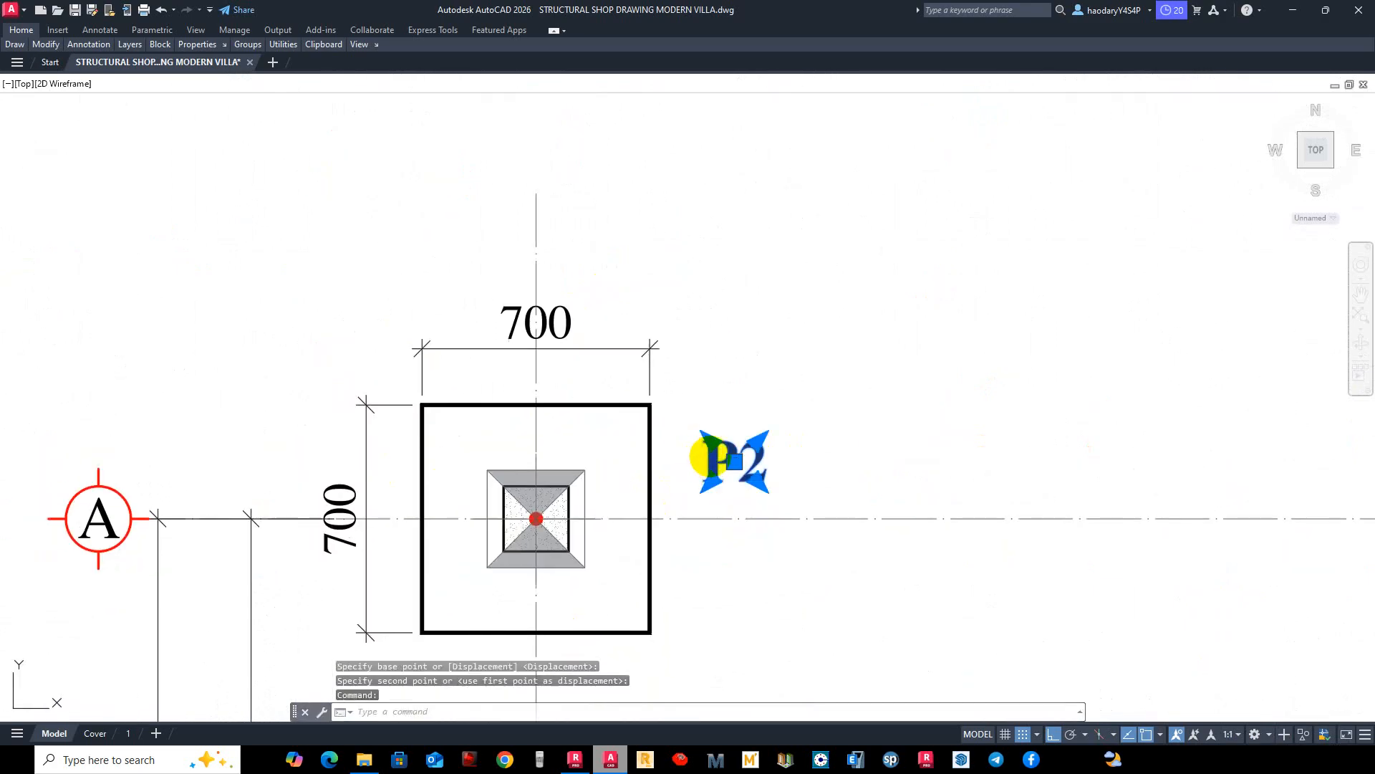
pyautogui.doubleClick(734, 462)
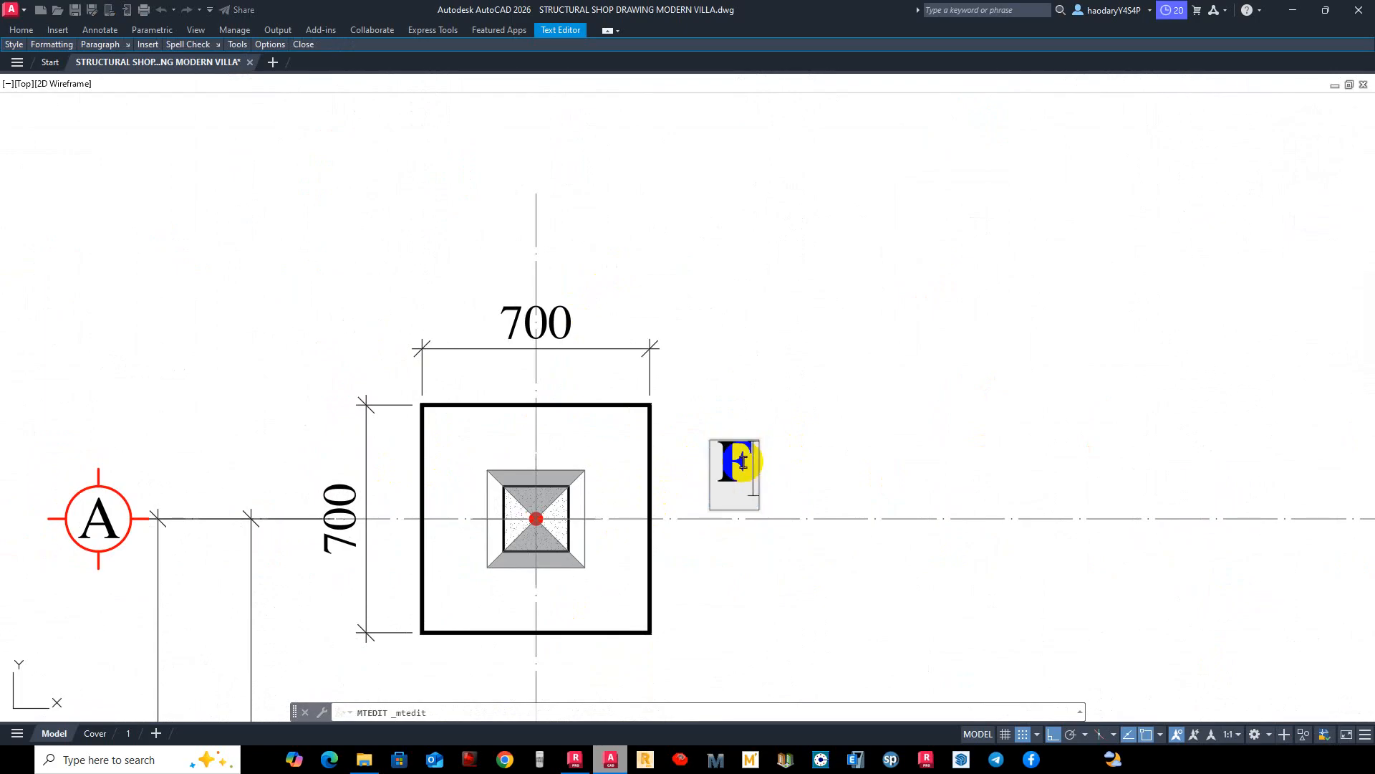
pyautogui.click(900, 359)
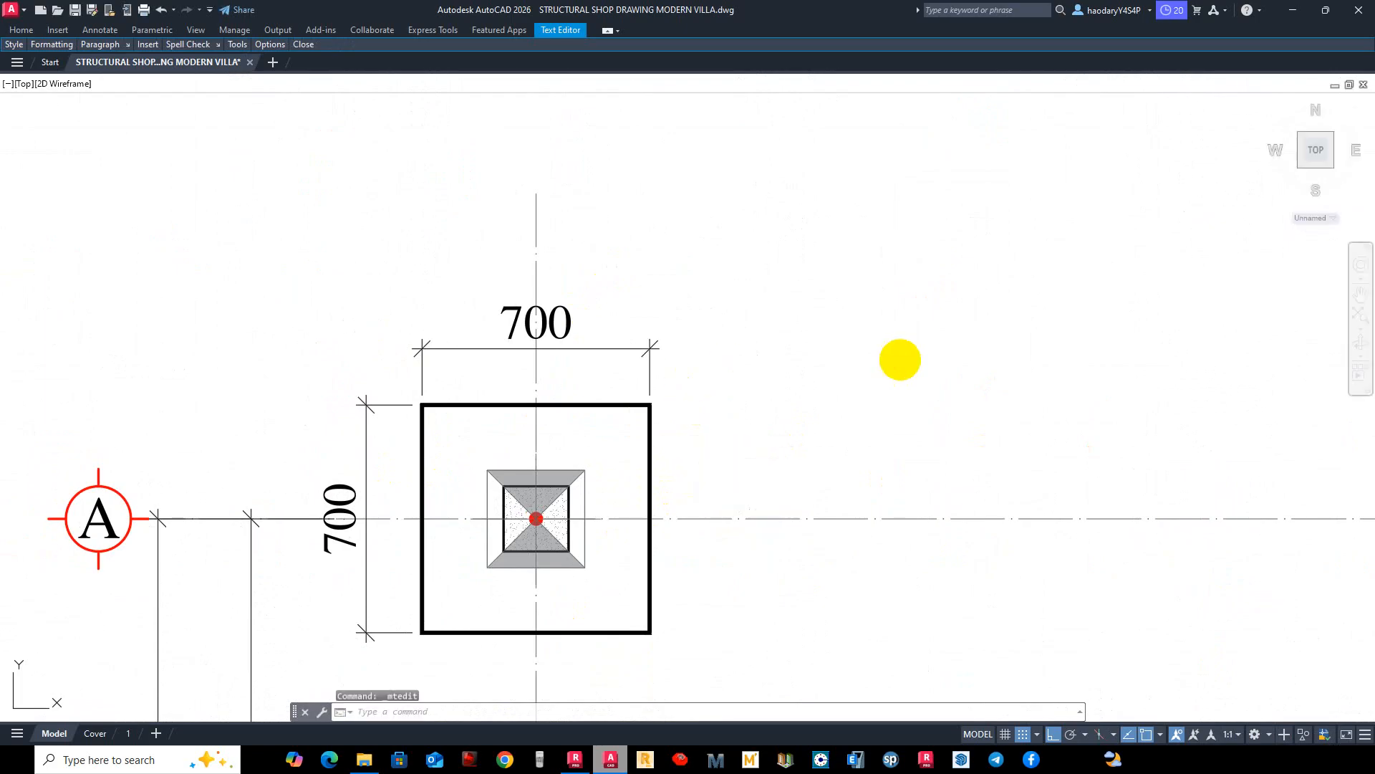
# Move the F-01 label straight down so it is centred on the row A gridline.
pyautogui.moveTo(723, 404); pyautogui.dragTo(721, 401, button='middle')
pyautogui.scroll(-2, 721, 401)
pyautogui.write('m')
pyautogui.press('space')
pyautogui.click(730, 430)
pyautogui.press('space')
pyautogui.click(730, 432)
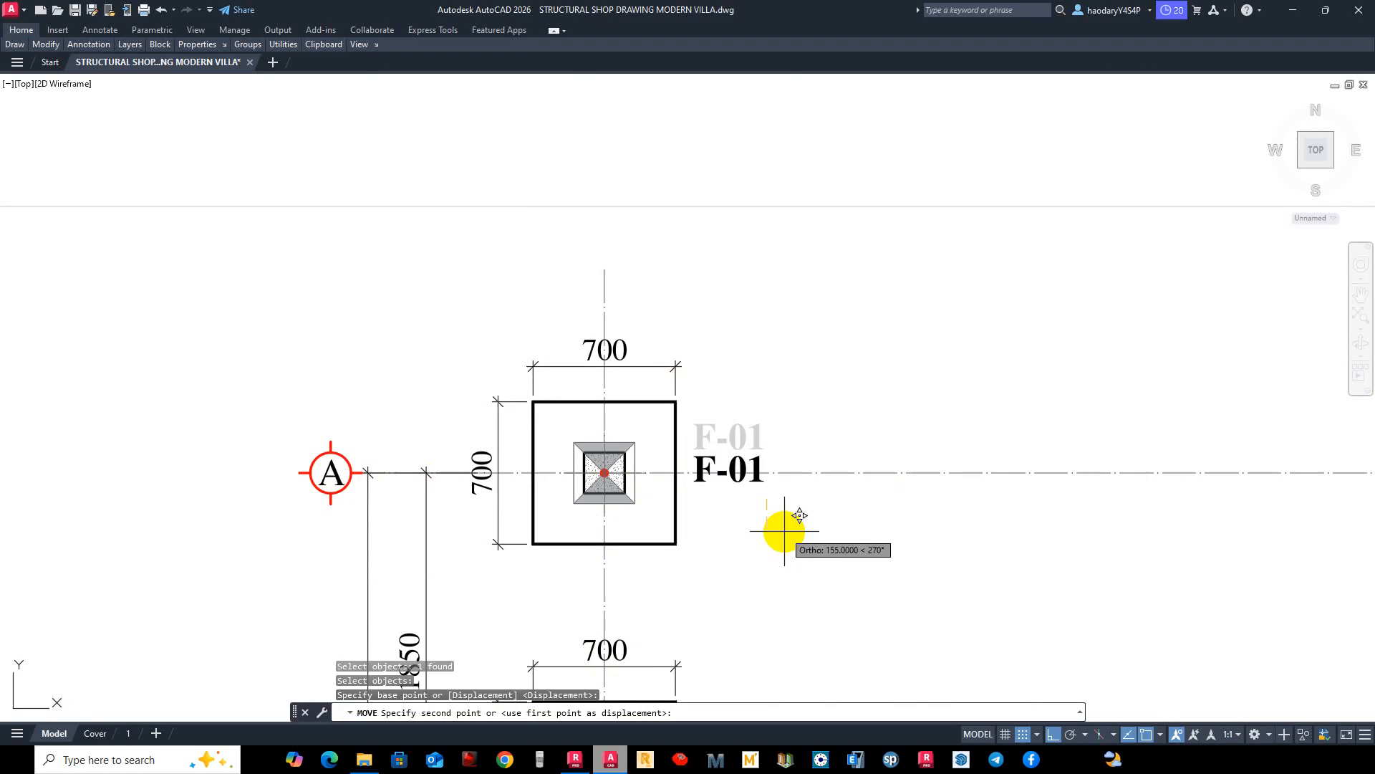
pyautogui.click(783, 534)
# Open the F-01 label for editing and expand the ribbon to show the full text formatting tools.
pyautogui.scroll(2, 726, 471)
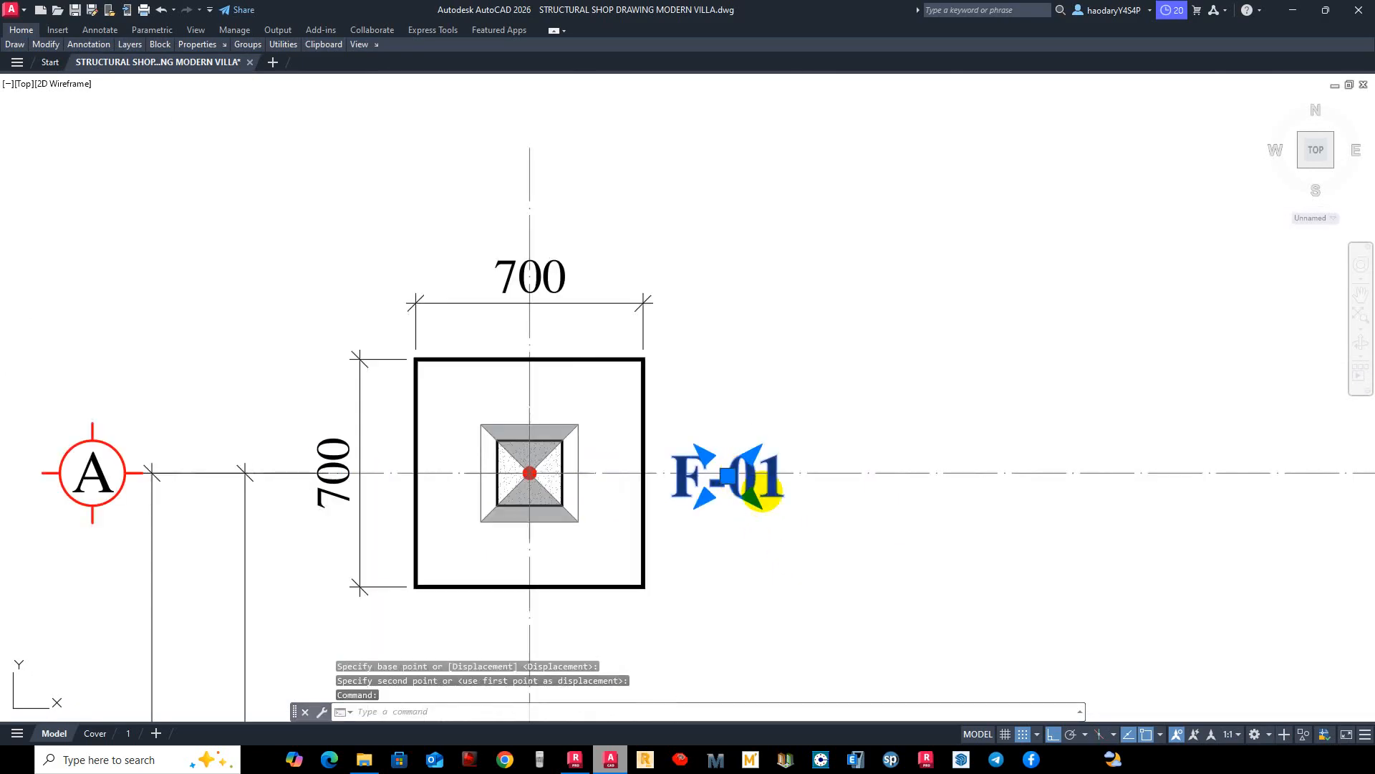
pyautogui.doubleClick(761, 493)
pyautogui.click(607, 30)
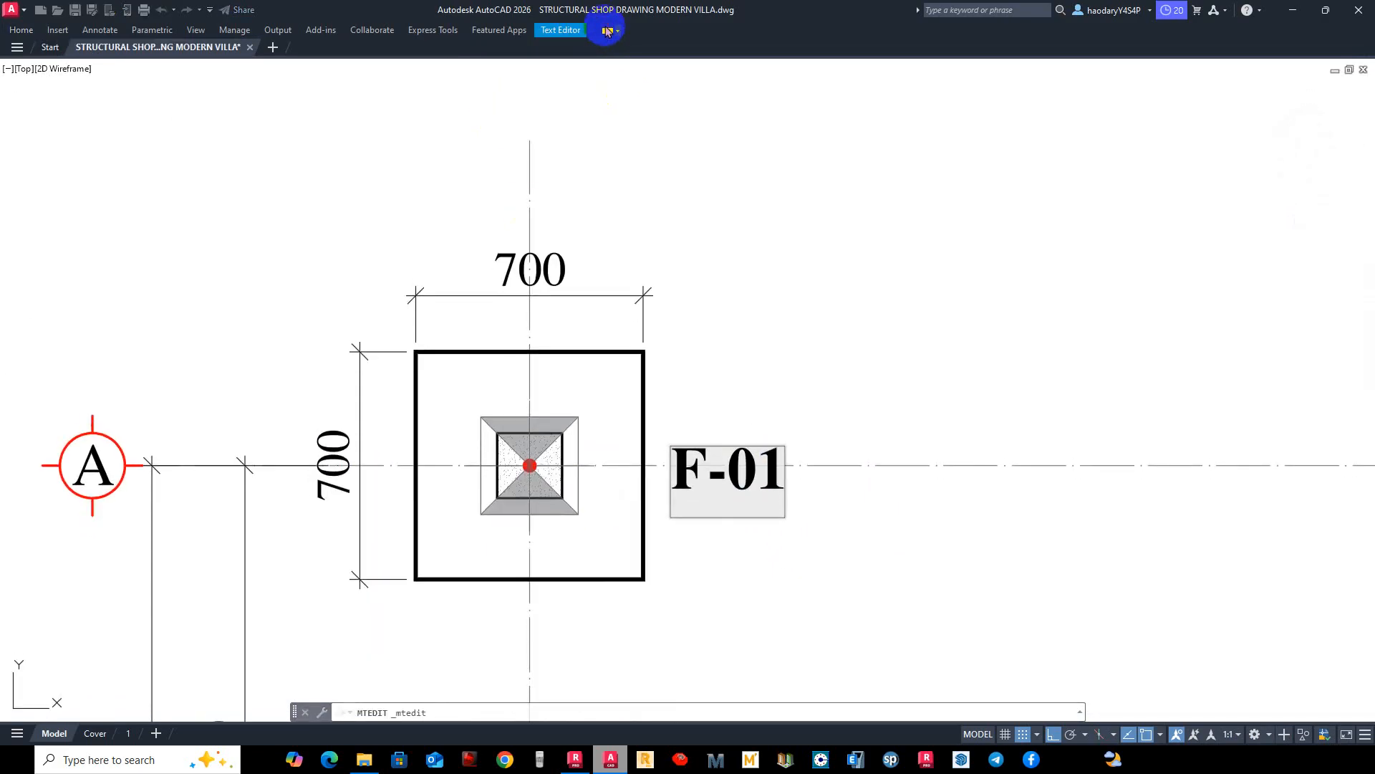
pyautogui.click(606, 31)
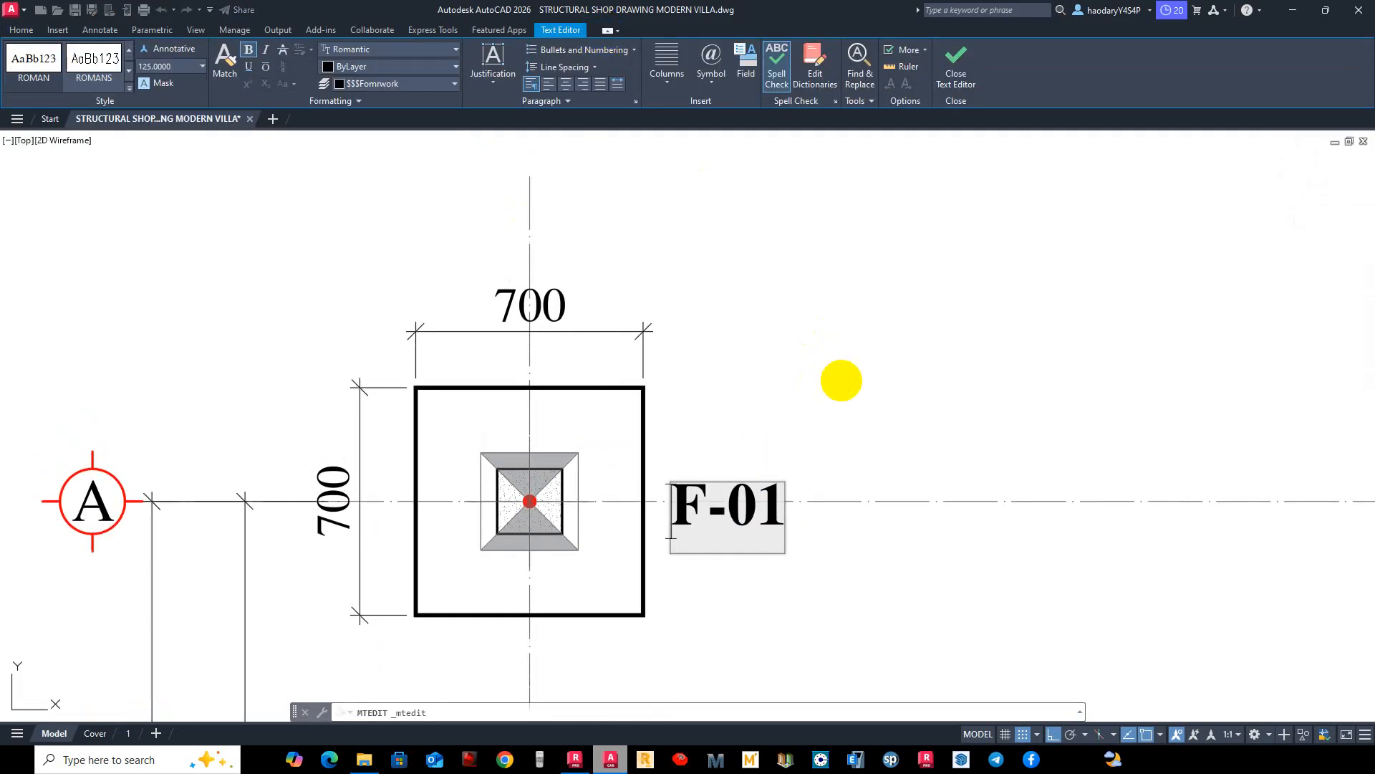
pyautogui.click(841, 380)
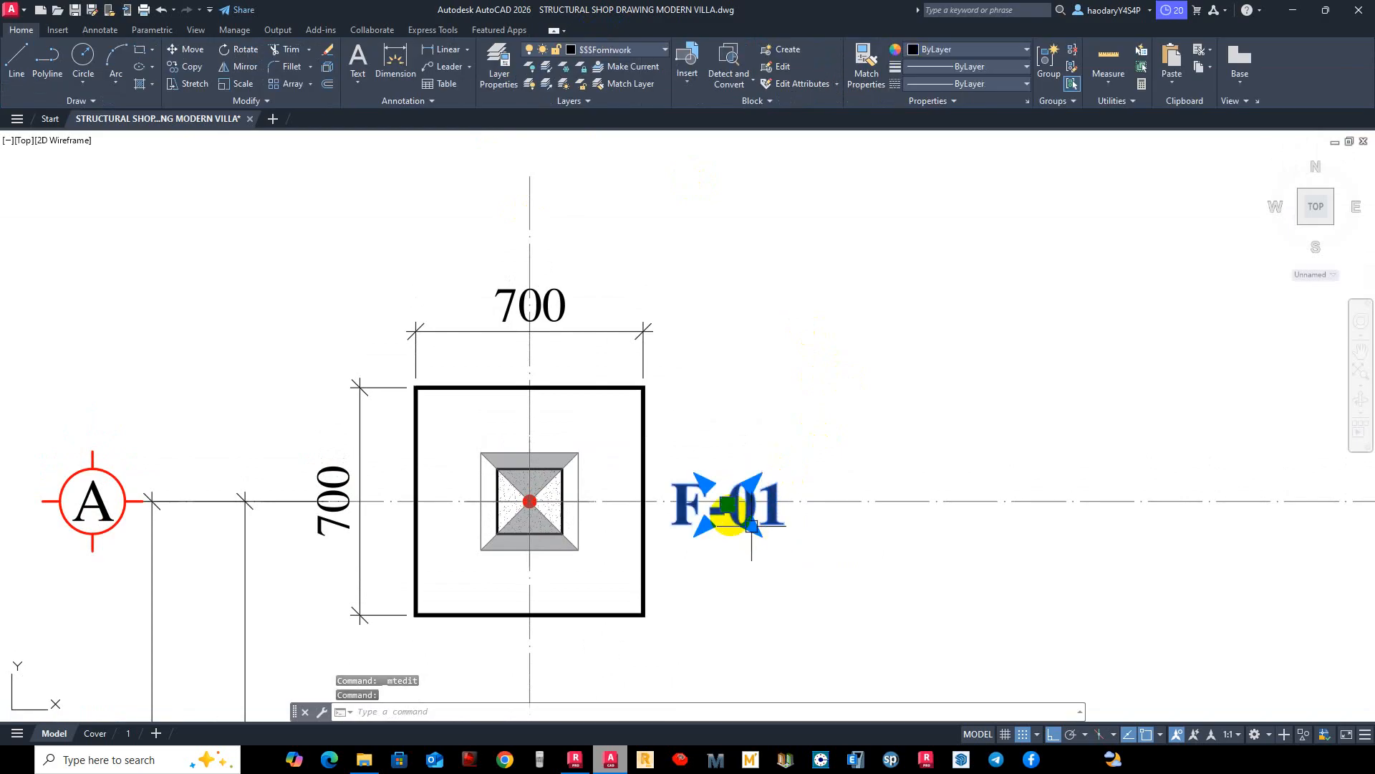
pyautogui.press('Escape')
# Try the F-01 label's text without bold formatting.
pyautogui.doubleClick(738, 500)
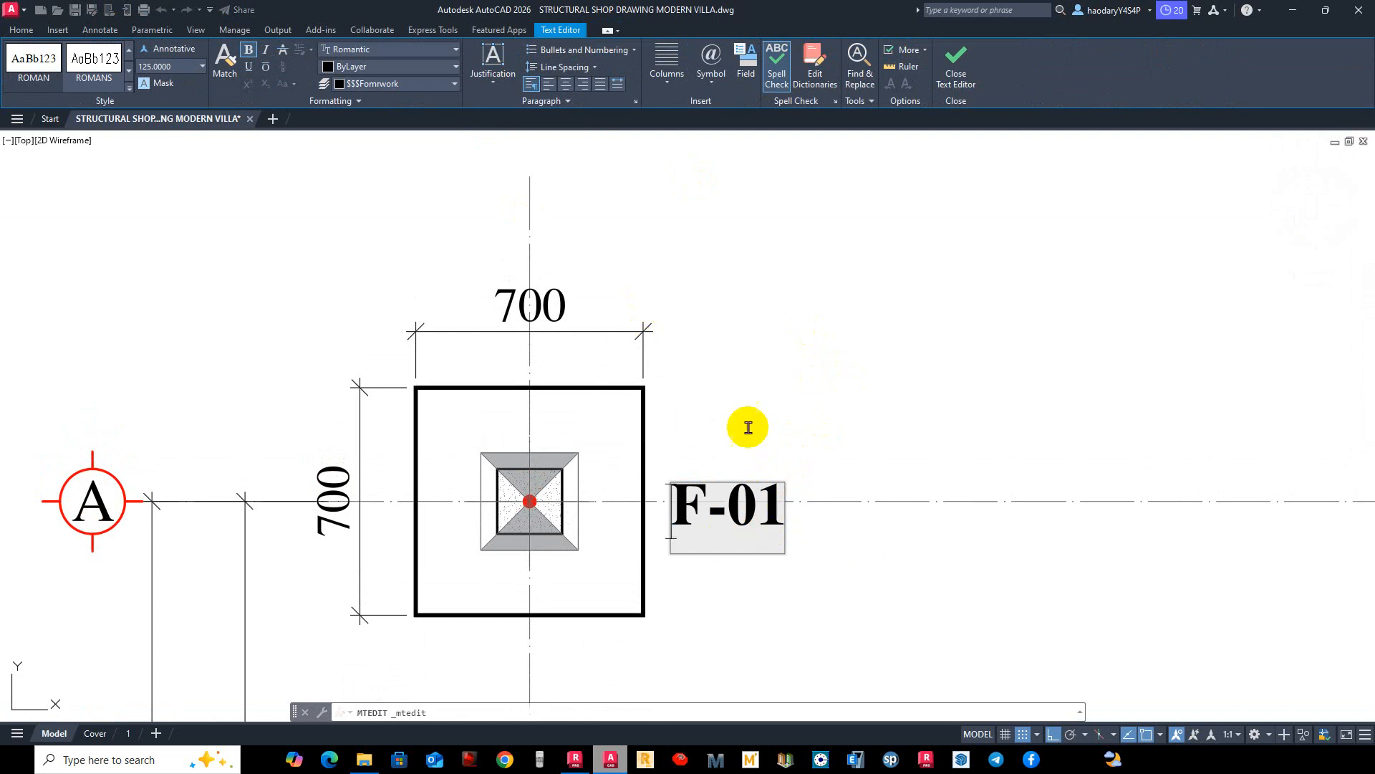
pyautogui.tripleClick(730, 509)
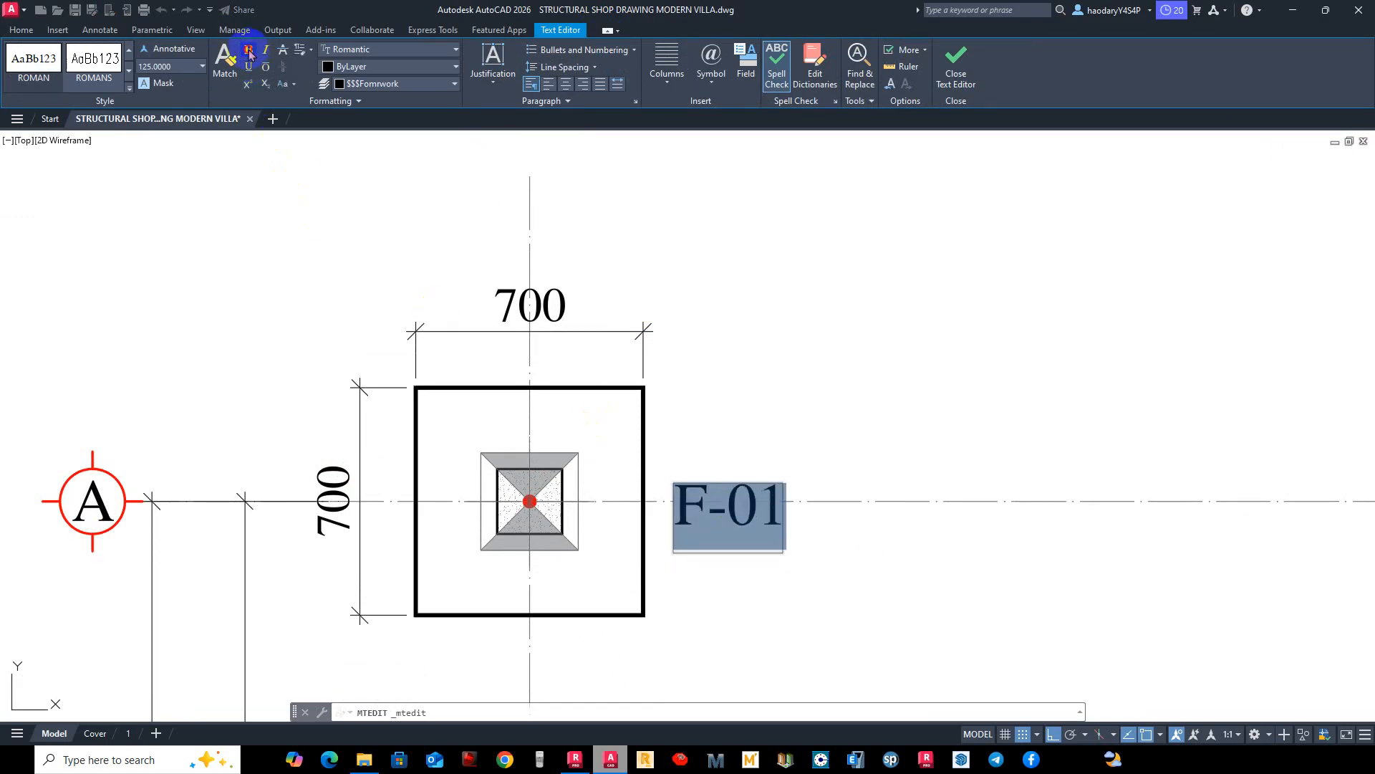
pyautogui.click(710, 296)
# Copy the F-01 label to the pile caps at A-2 and D-2, using the A-1 cap's upper right corner as base point.
pyautogui.scroll(-5, 716, 322)
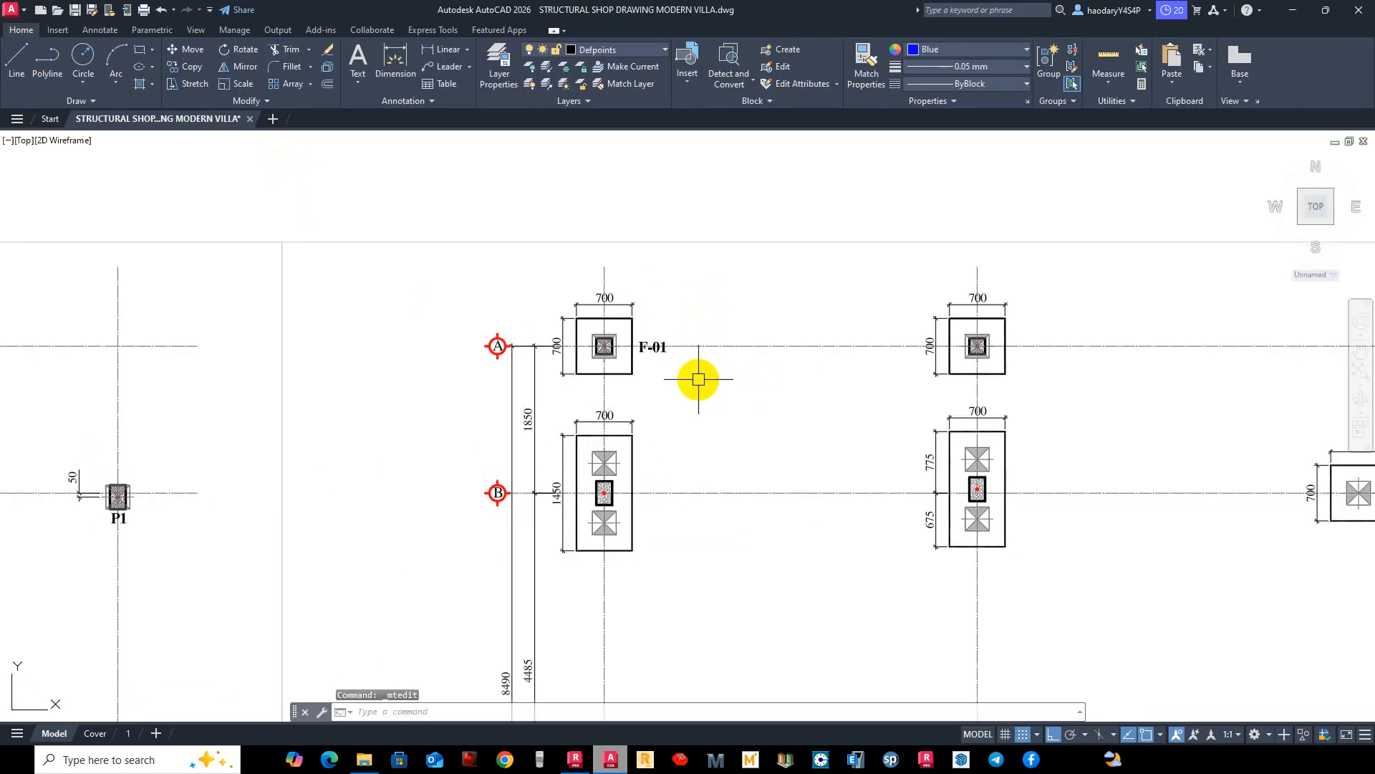
pyautogui.scroll(4, 641, 369)
pyautogui.press('Return')
pyautogui.press('Return')
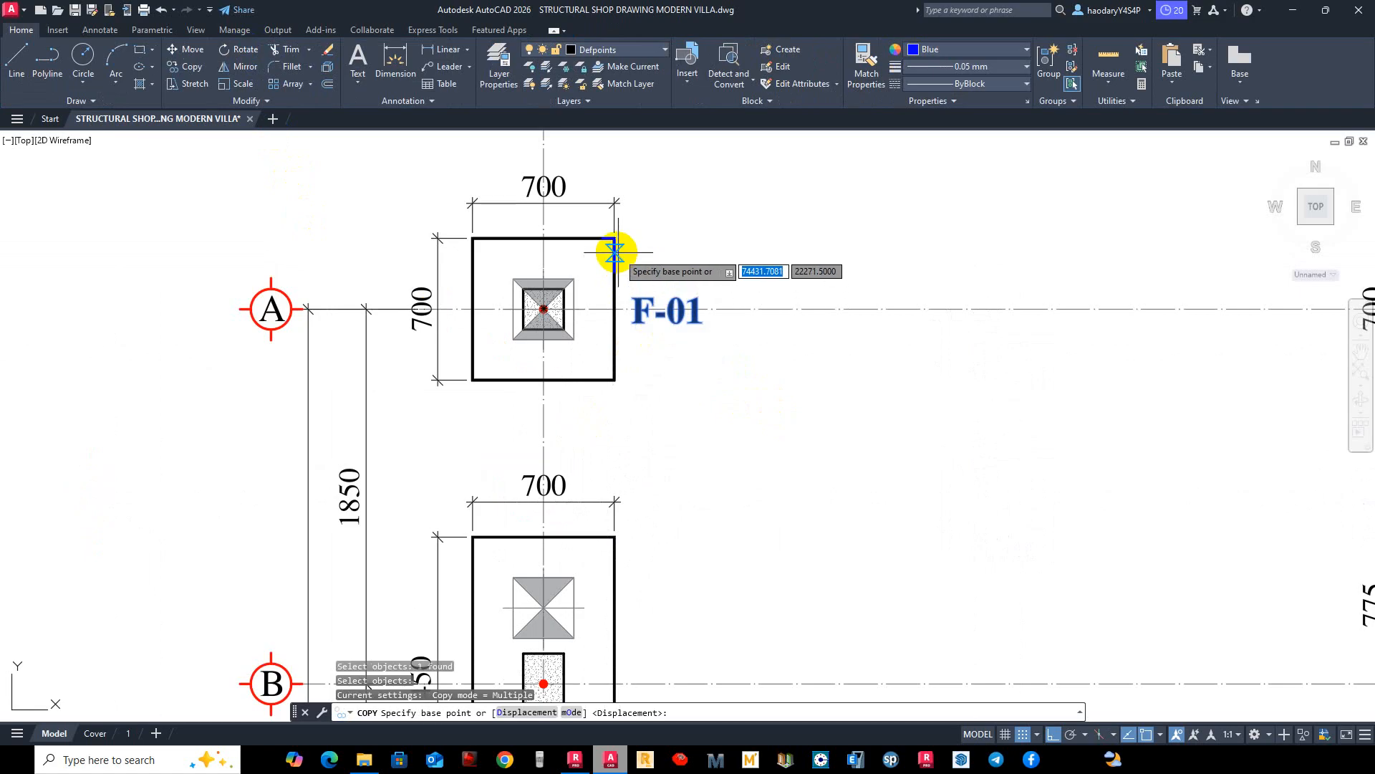
pyautogui.click(614, 238)
pyautogui.scroll(2, 838, 277)
pyautogui.scroll(-2, 863, 303)
pyautogui.moveTo(867, 303); pyautogui.dragTo(279, 315, button='middle')
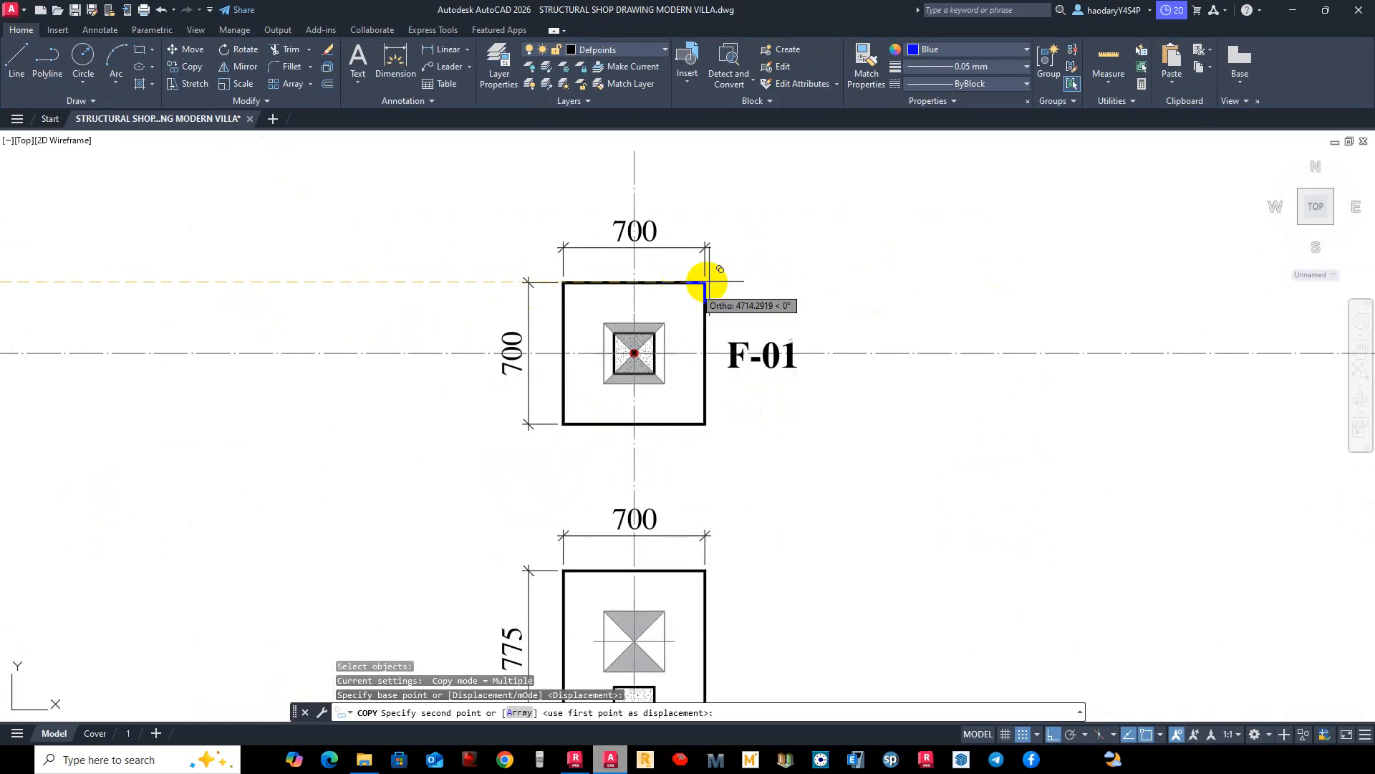
pyautogui.click(706, 282)
pyautogui.scroll(-5, 828, 537)
pyautogui.scroll(-2, 775, 423)
pyautogui.scroll(5, 775, 423)
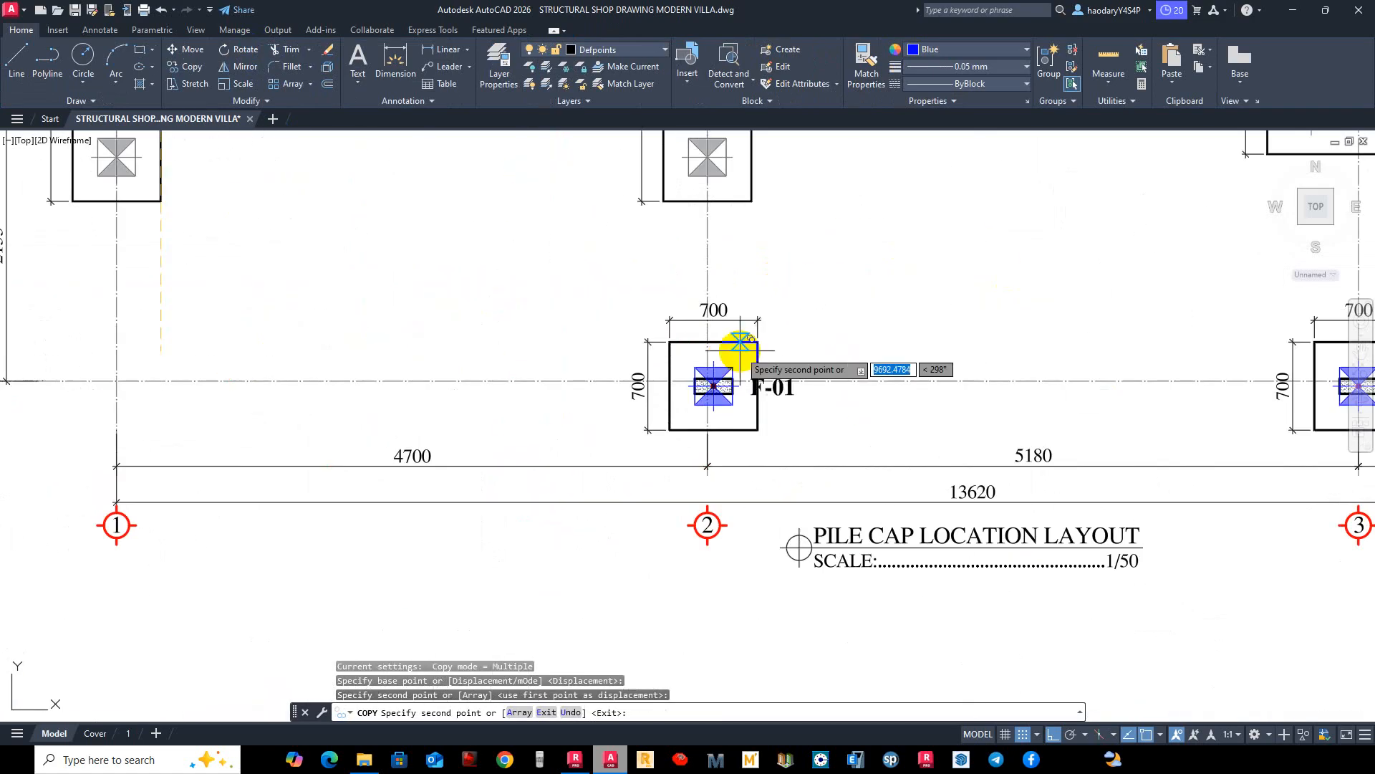
pyautogui.press('Escape')
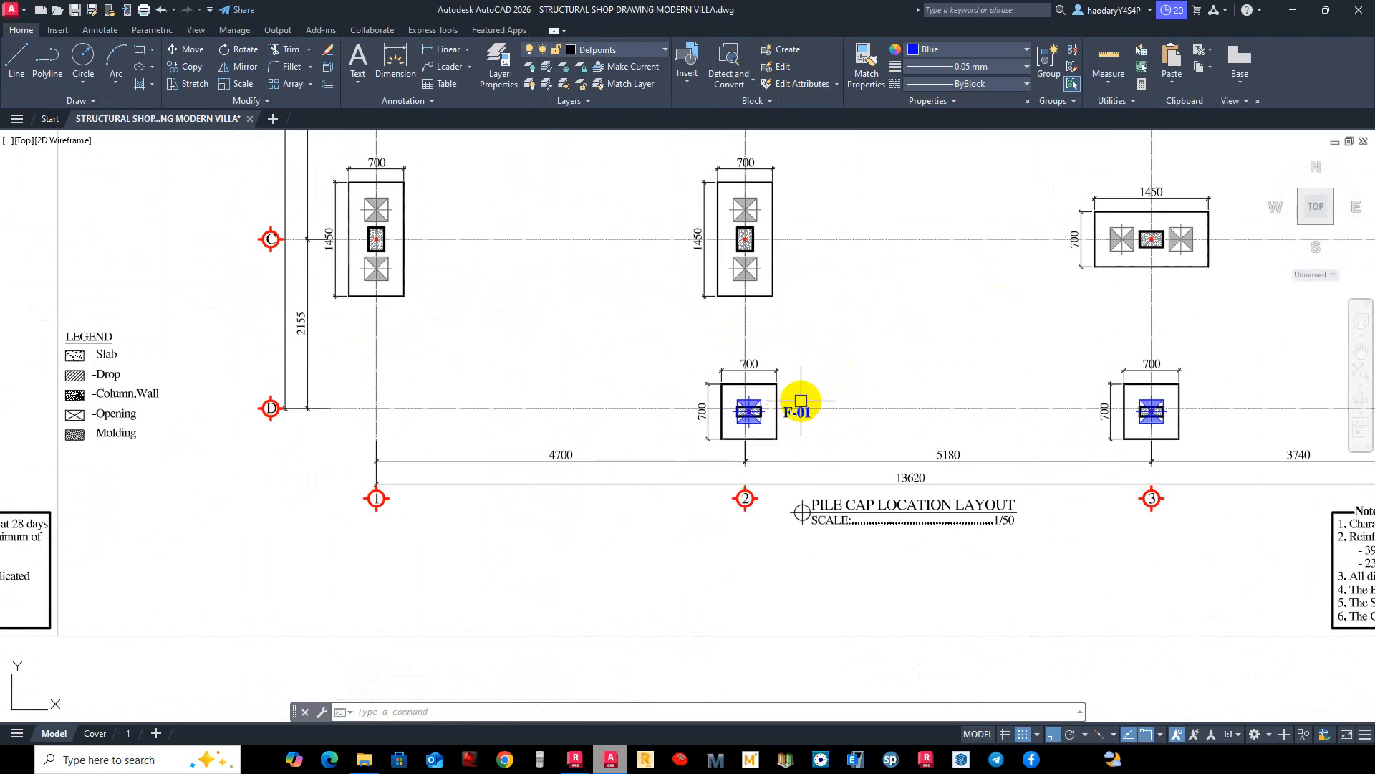
# Inspect the labelled pile caps in the location layout and open the F-01 label at D-2 for editing.
pyautogui.scroll(-3, 745, 228)
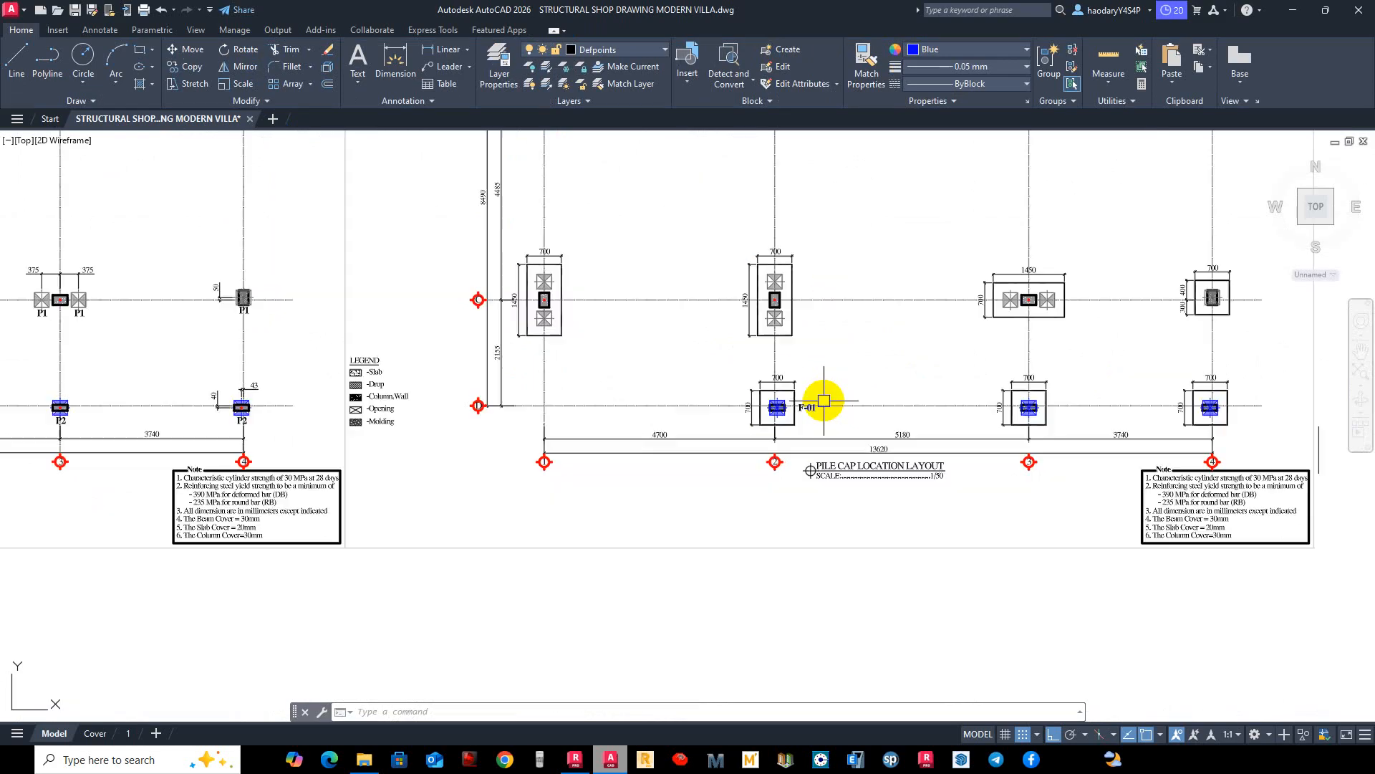
pyautogui.moveTo(824, 399)
pyautogui.mouseDown(button='middle')
pyautogui.moveTo(788, 572)
pyautogui.moveTo(802, 506)
pyautogui.mouseUp(button='middle')
pyautogui.moveTo(767, 402)
pyautogui.mouseDown(button='middle')
pyautogui.moveTo(778, 513)
pyautogui.moveTo(745, 444)
pyautogui.mouseUp(button='middle')
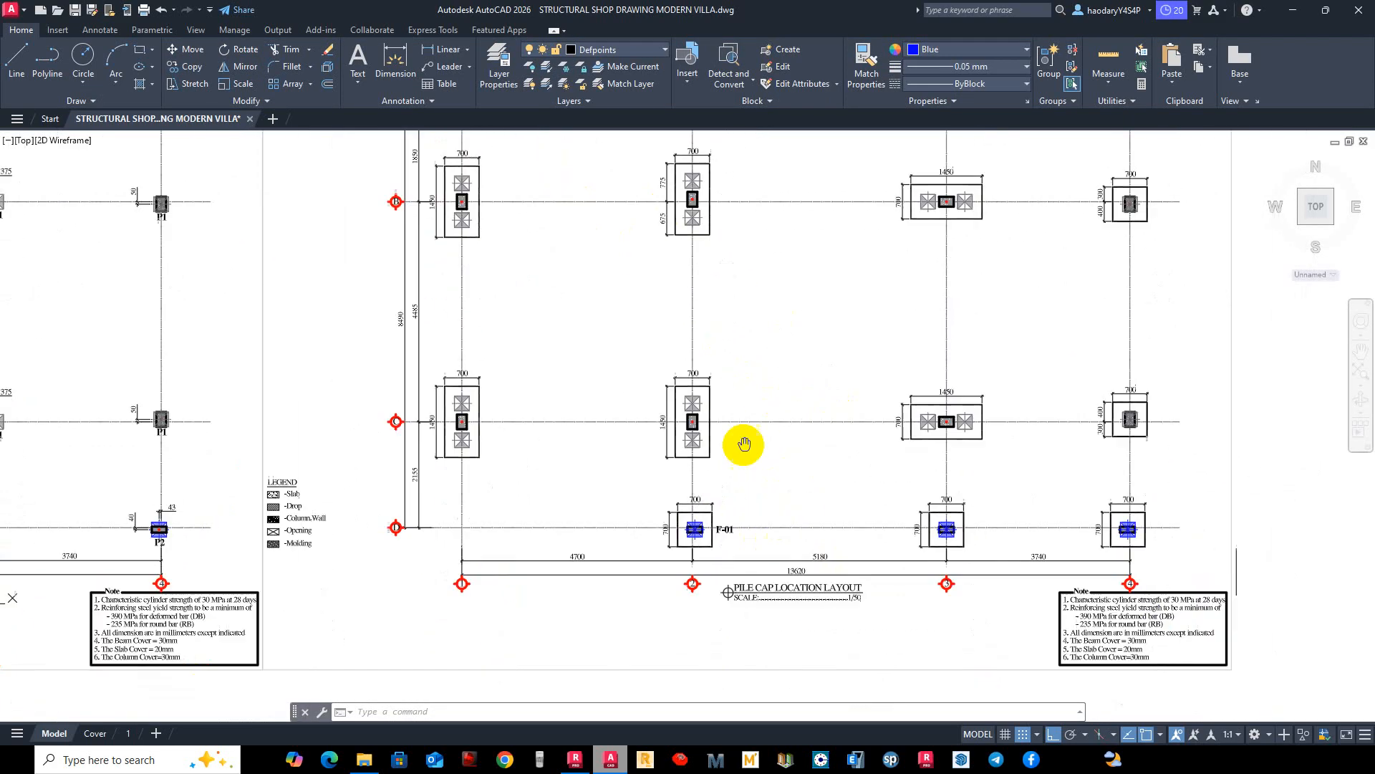
pyautogui.scroll(2, 720, 541)
pyautogui.scroll(-4, 702, 490)
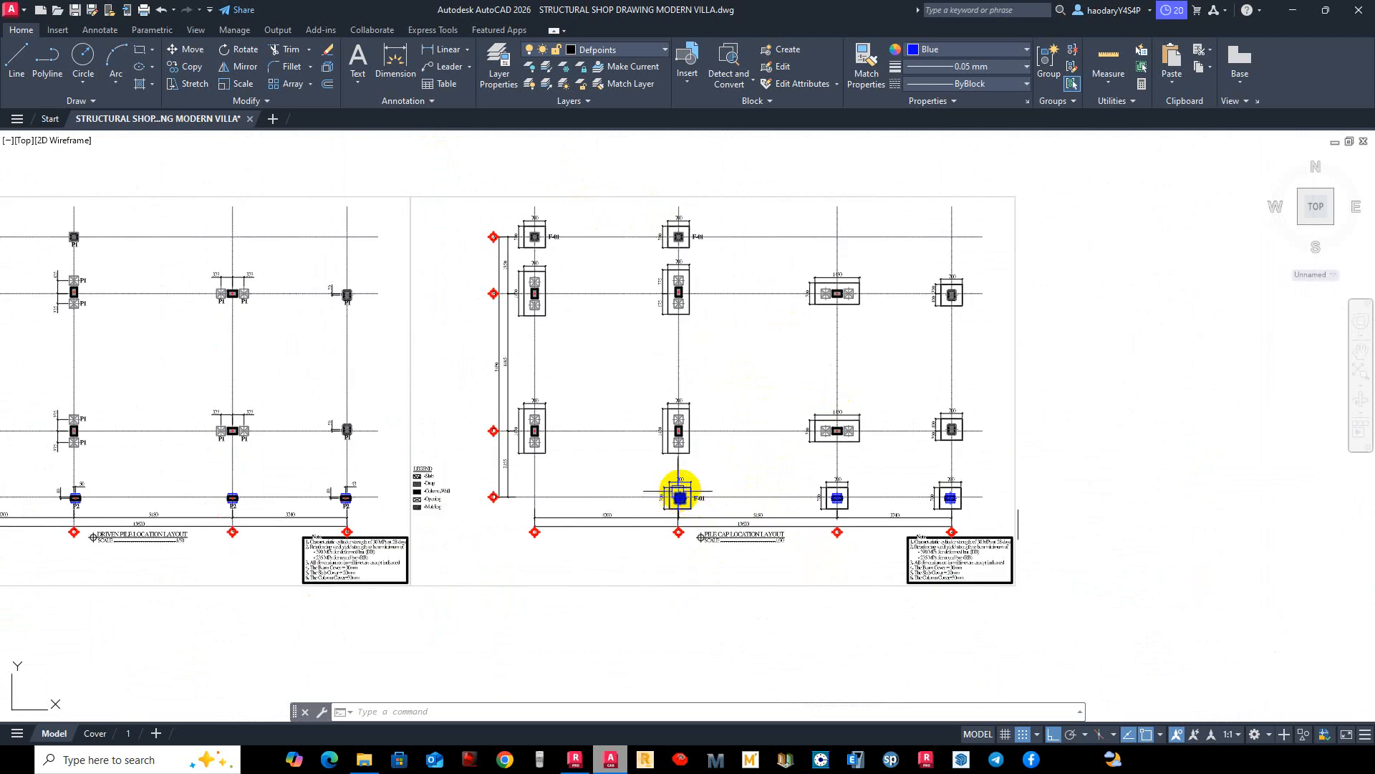
pyautogui.scroll(4, 680, 495)
pyautogui.scroll(-1, 666, 501)
pyautogui.scroll(3, 669, 507)
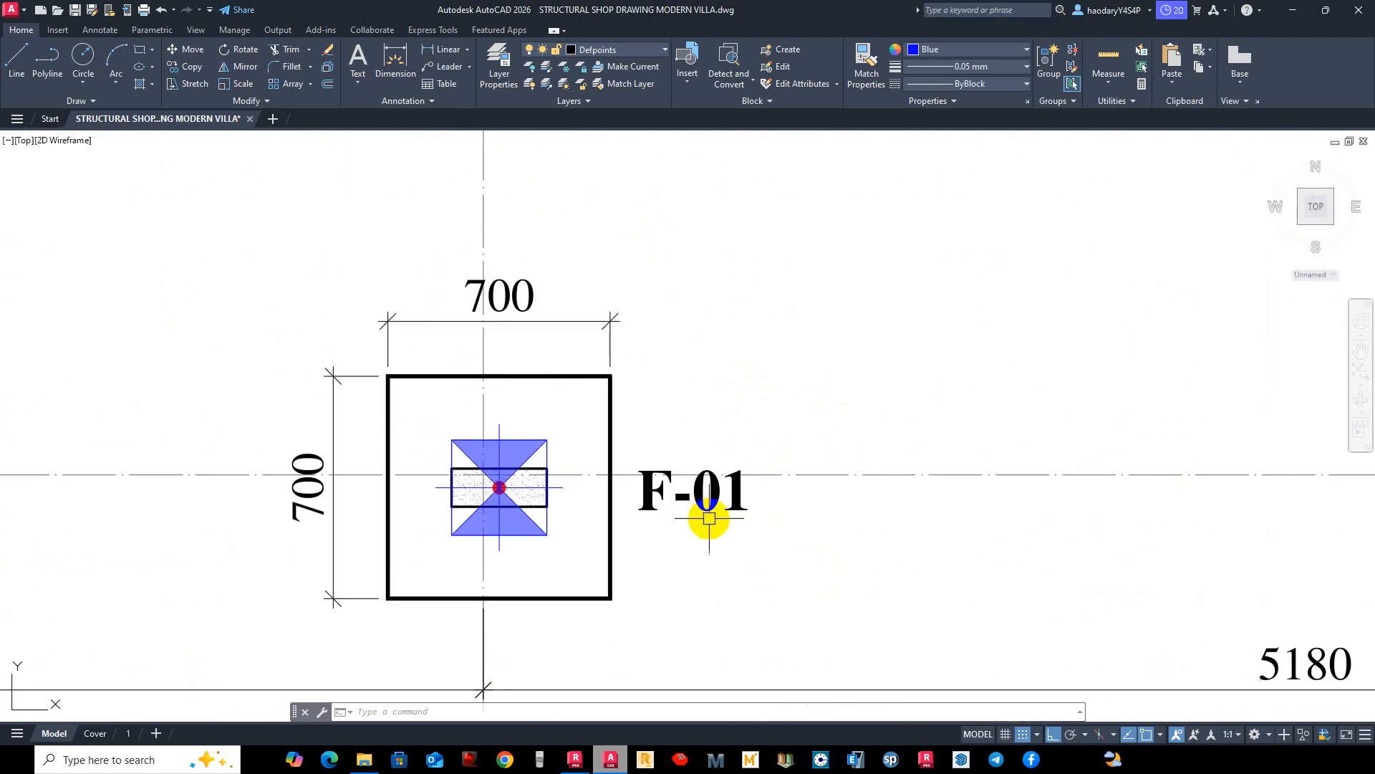
pyautogui.doubleClick(742, 516)
pyautogui.click(766, 450)
pyautogui.scroll(-6, 766, 449)
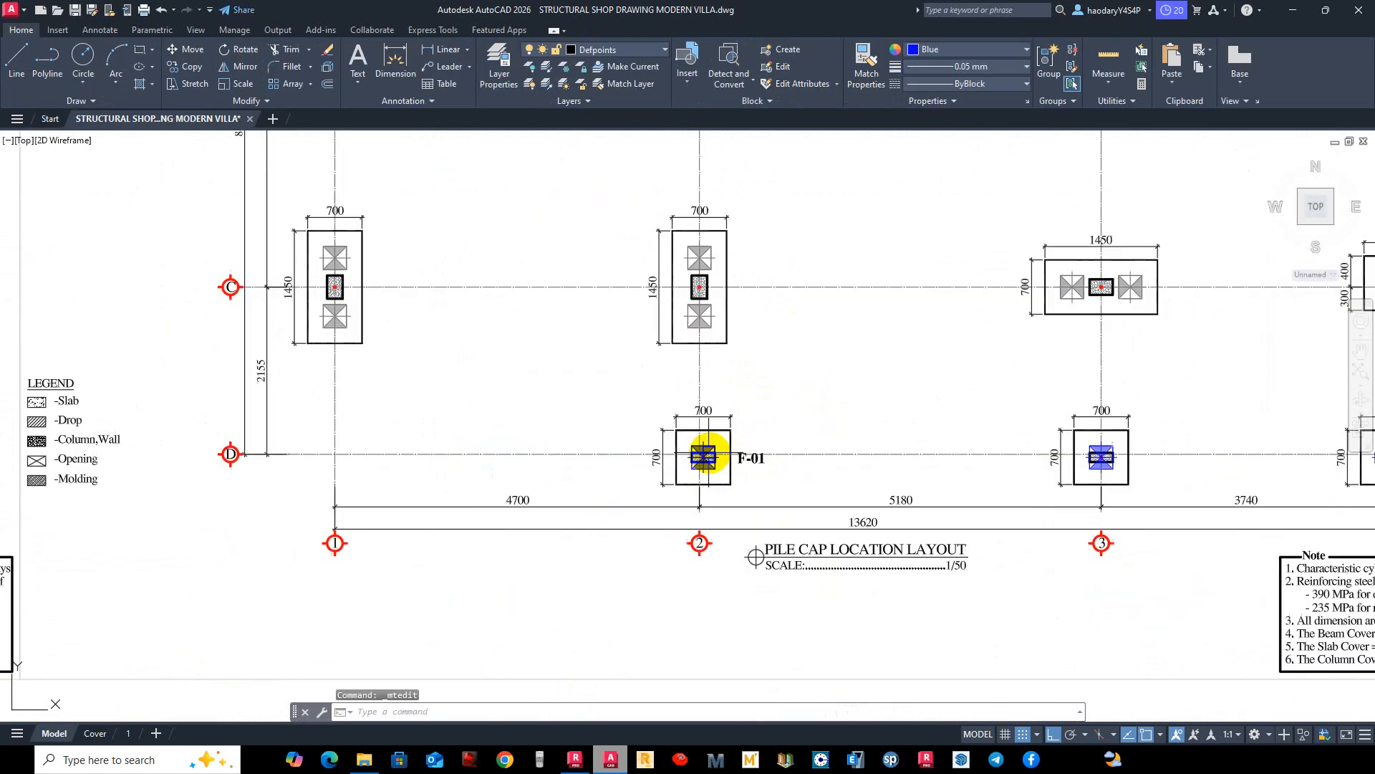
# Examine the F-01 and F-02 pile cap details and sections A-A, B-B and C-C beneath the pile cap layout.
pyautogui.scroll(-4, 860, 487)
pyautogui.moveTo(812, 518)
pyautogui.mouseDown(button='middle')
pyautogui.moveTo(765, 429)
pyautogui.moveTo(745, 301)
pyautogui.mouseUp(button='middle')
pyautogui.moveTo(717, 466); pyautogui.dragTo(719, 321, button='middle')
pyautogui.scroll(9, 692, 599)
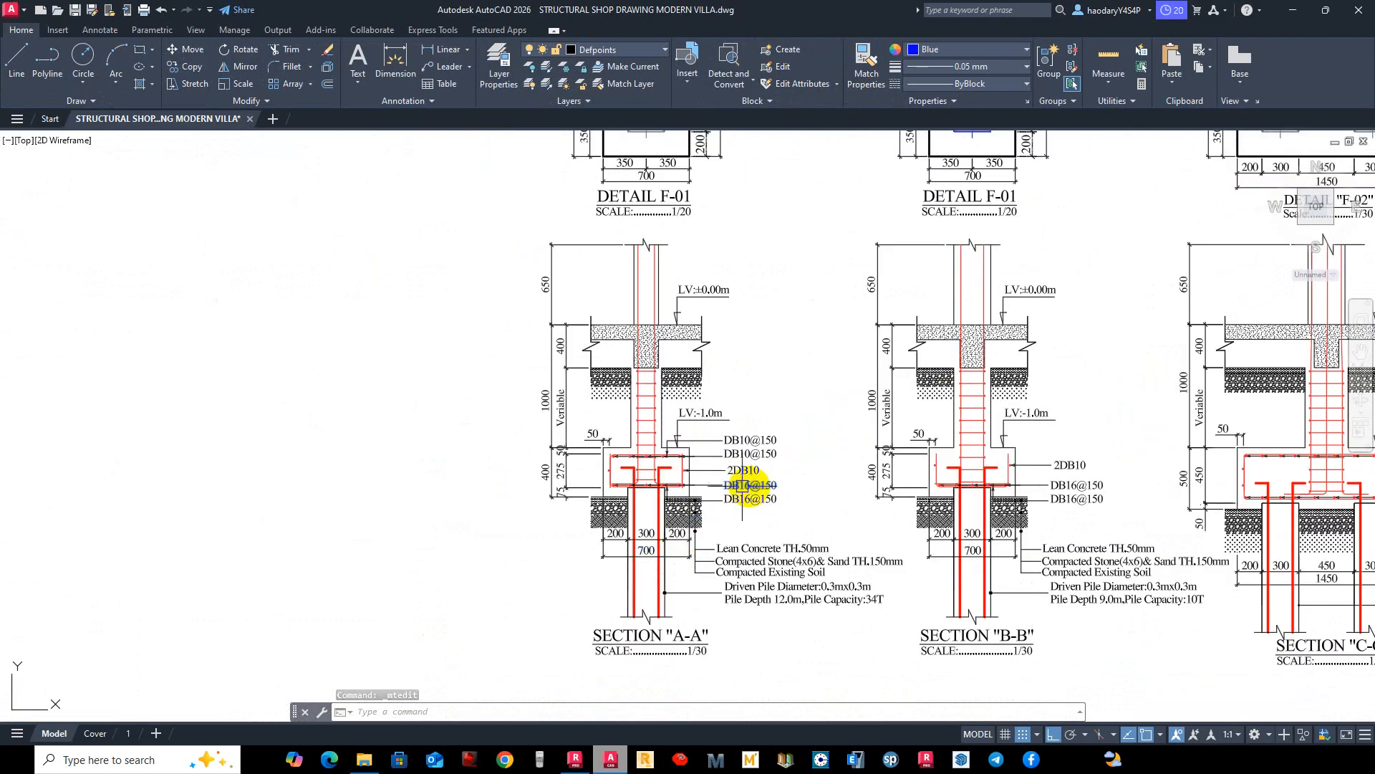
pyautogui.scroll(3, 885, 466)
pyautogui.moveTo(834, 470); pyautogui.dragTo(620, 463, button='middle')
pyautogui.scroll(-3, 624, 469)
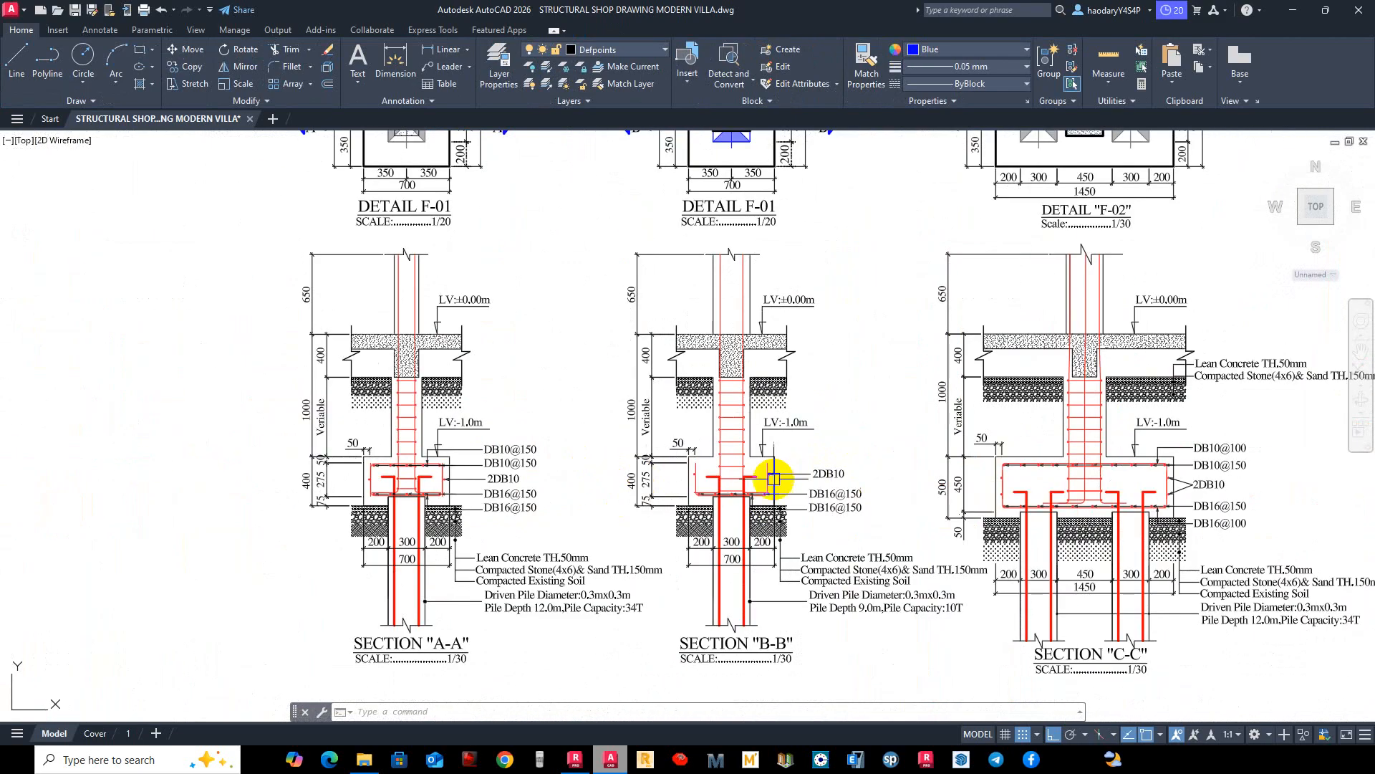
pyautogui.scroll(2, 773, 478)
pyautogui.scroll(-5, 522, 482)
pyautogui.scroll(5, 845, 393)
pyautogui.scroll(-4, 727, 480)
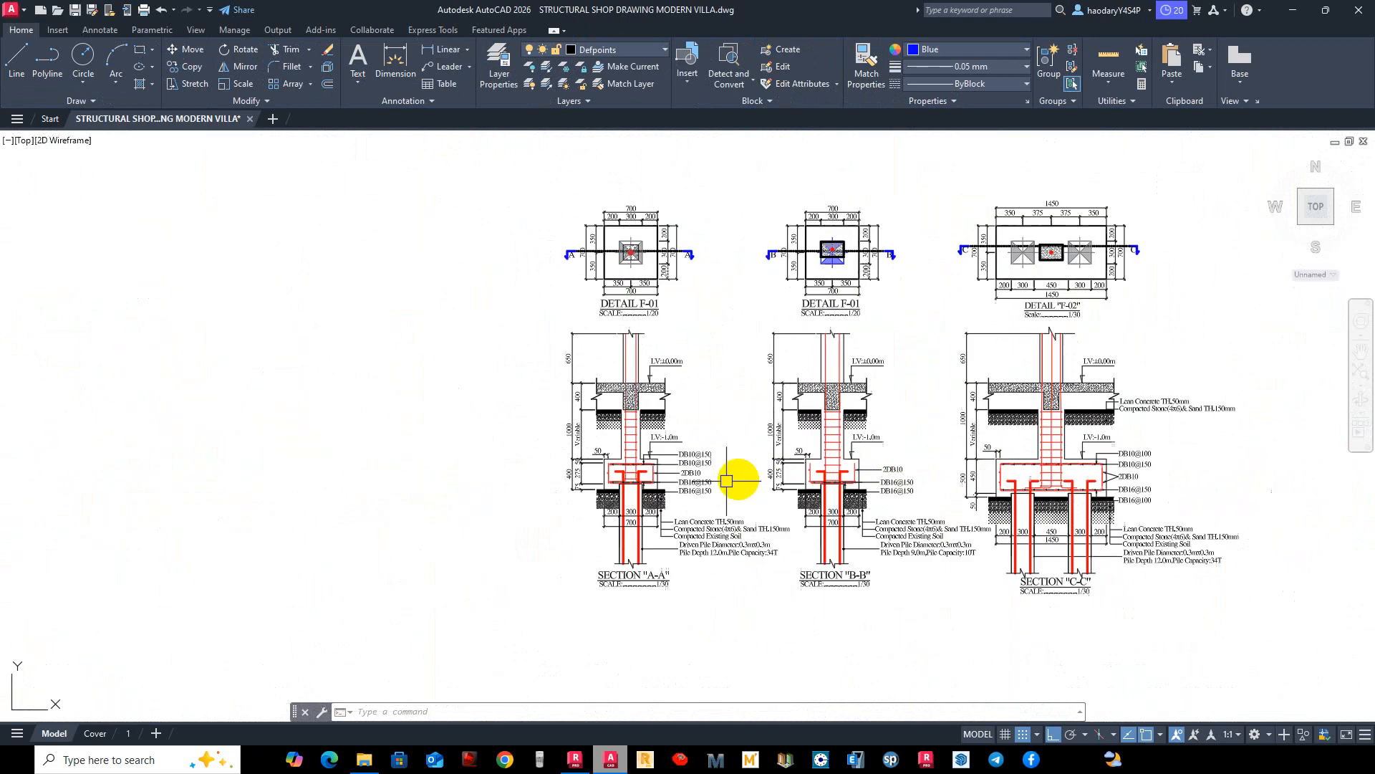
pyautogui.scroll(-4, 726, 481)
pyautogui.scroll(9, 736, 466)
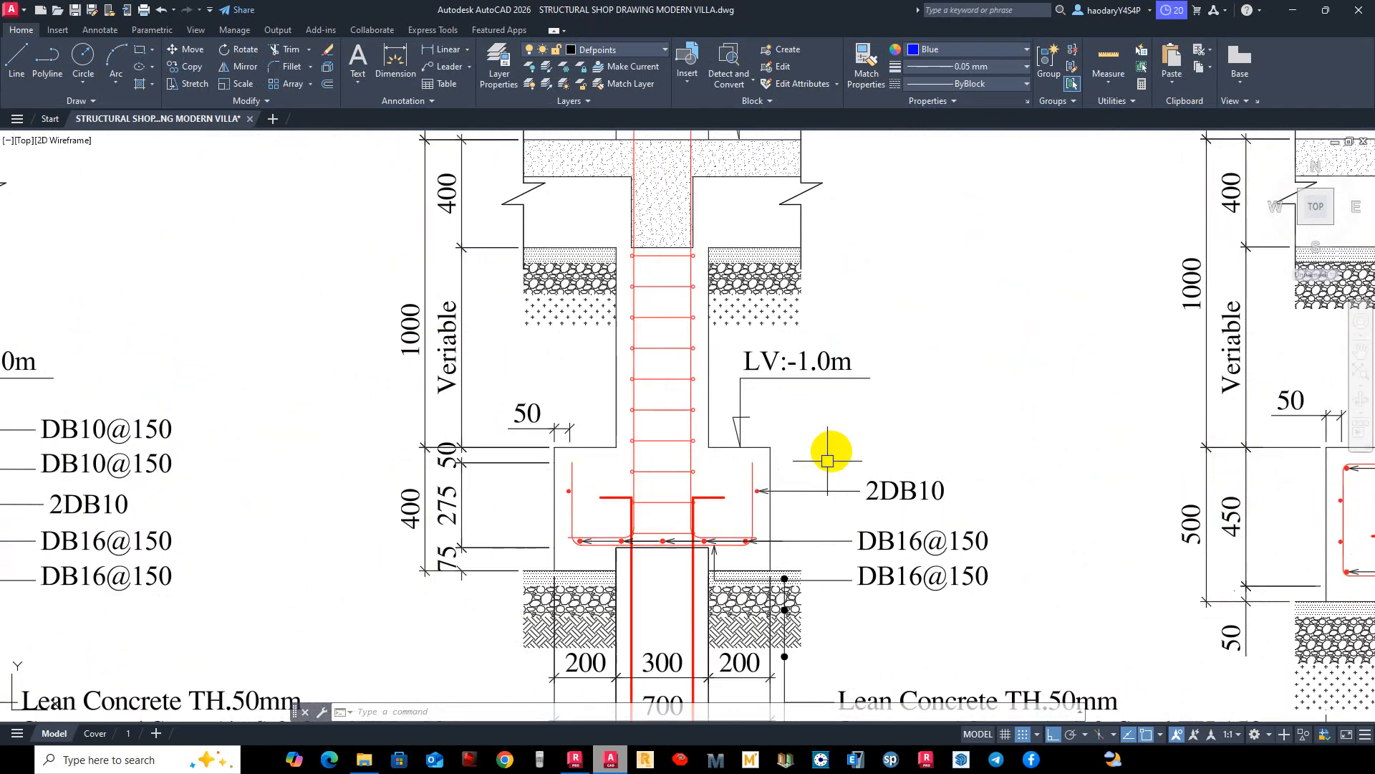
pyautogui.scroll(-3, 635, 513)
pyautogui.scroll(2, 399, 492)
pyautogui.scroll(-3, 590, 466)
pyautogui.scroll(-4, 645, 387)
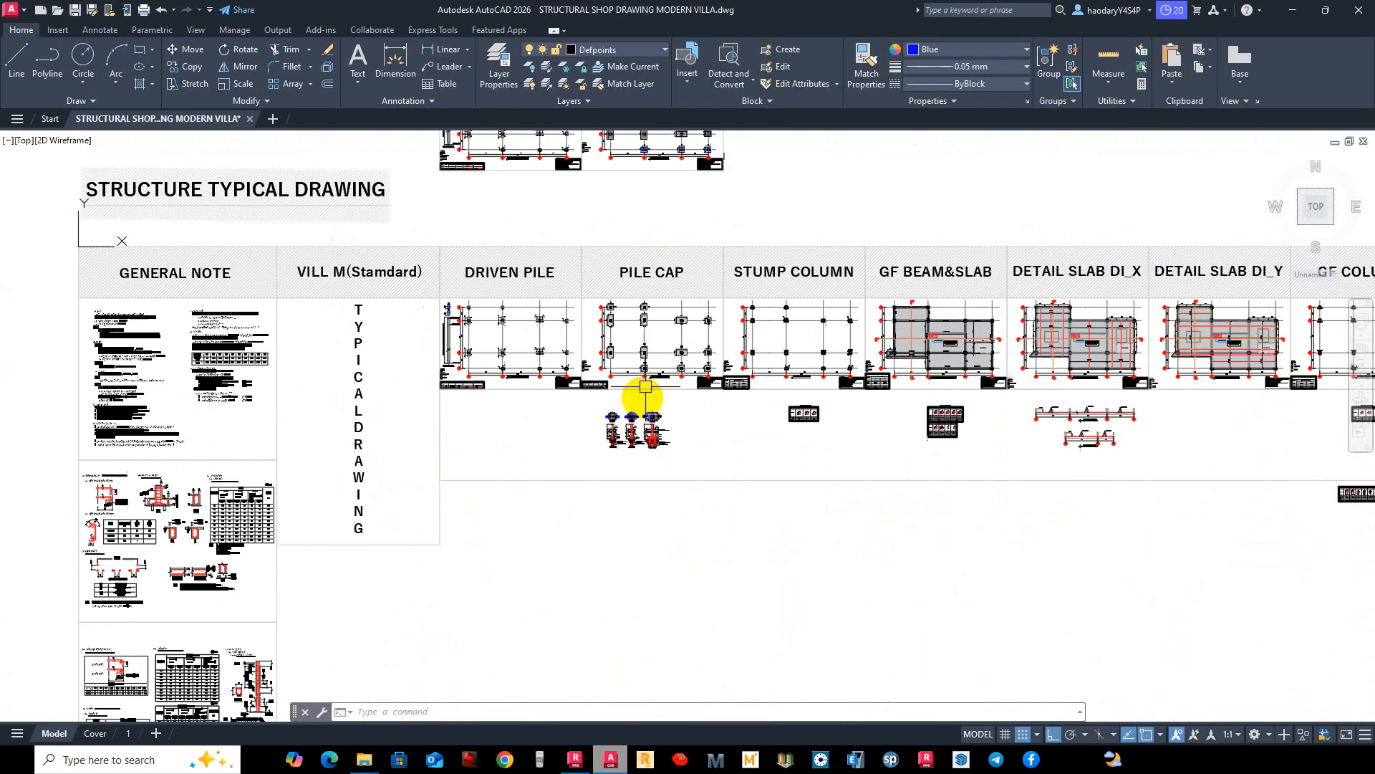
# In the typical drawing's pile cap layout, copy the F-01a label from D-2 to D-3, using the caps' upper right corners as reference points.
pyautogui.scroll(12, 645, 387)
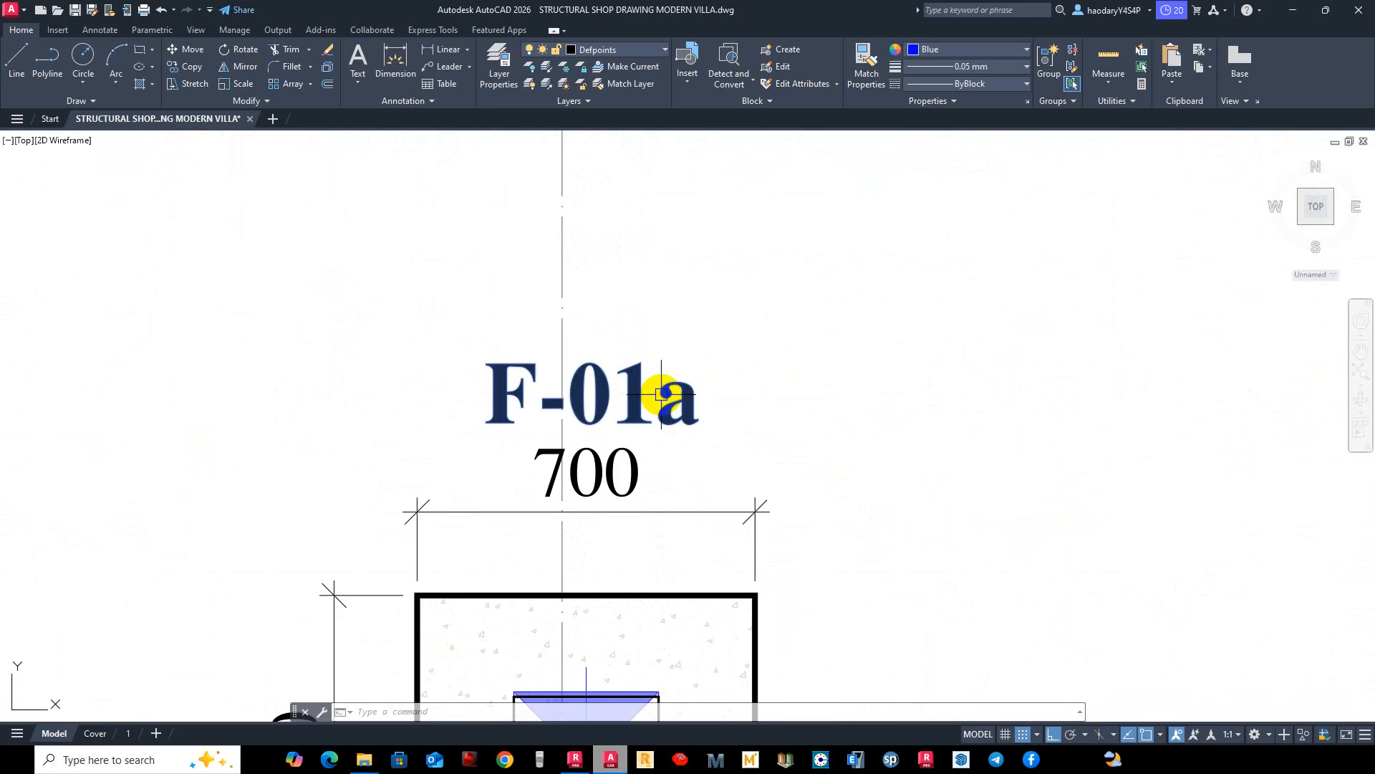
pyautogui.scroll(-3, 660, 394)
pyautogui.press('Return')
pyautogui.scroll(2, 695, 400)
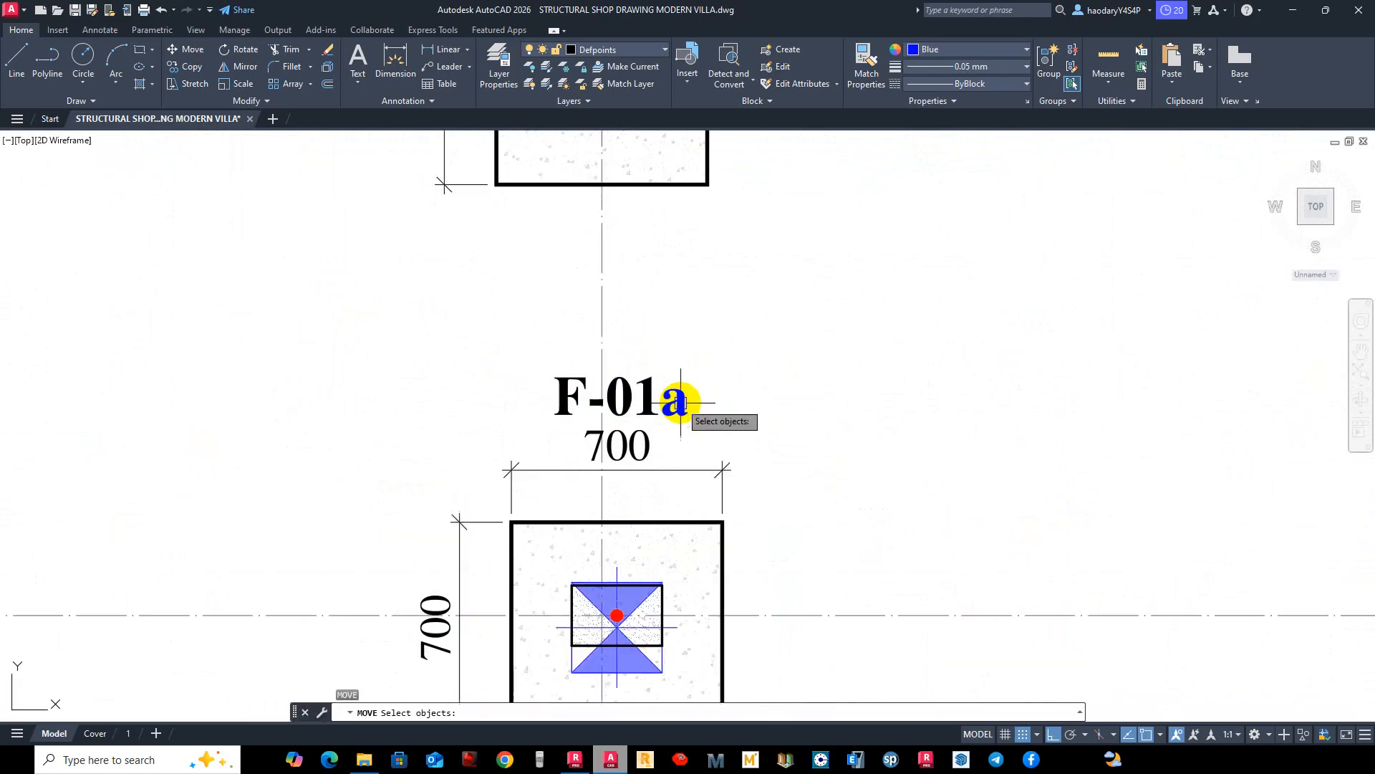
pyautogui.press('Escape')
pyautogui.press('Escape')
pyautogui.press('Return')
pyautogui.click(673, 401)
pyautogui.press('Return')
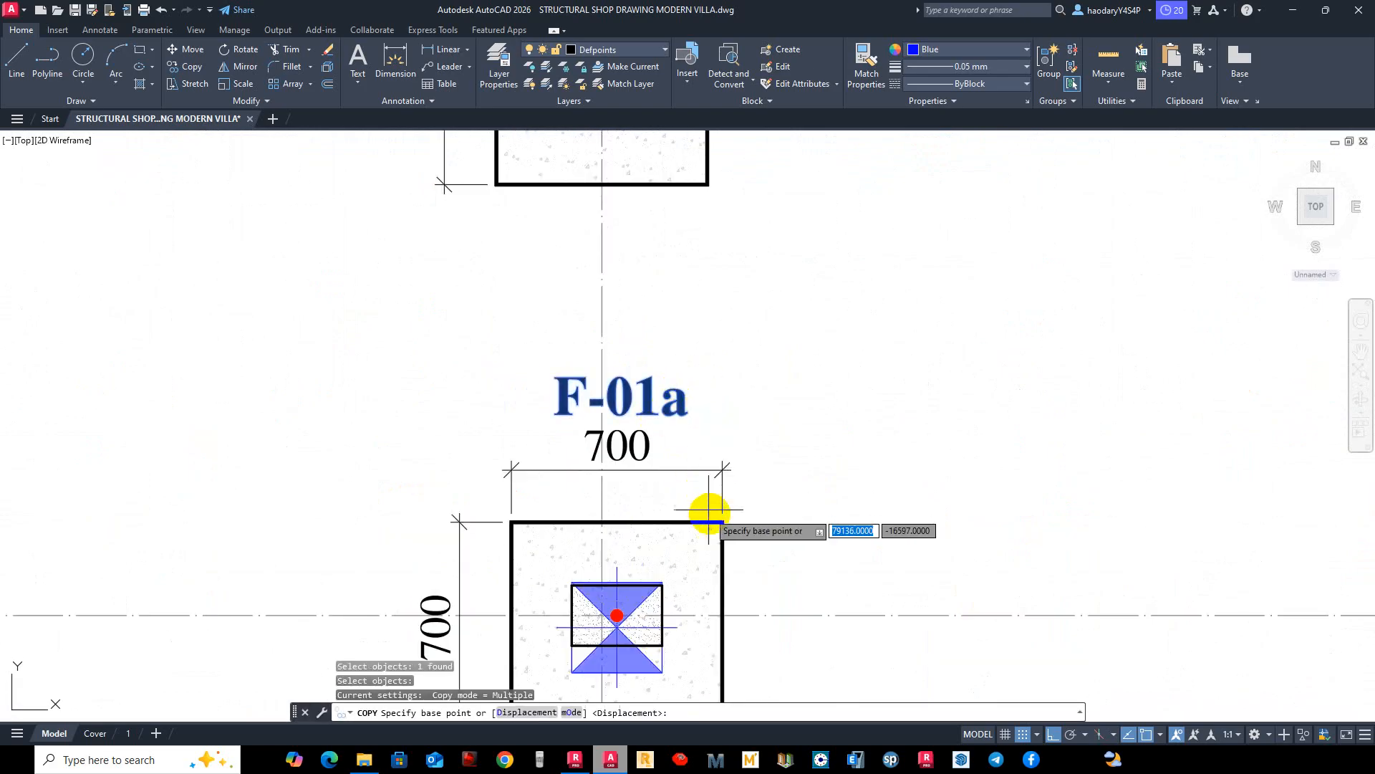
pyautogui.scroll(-5, 719, 522)
pyautogui.scroll(4, 927, 485)
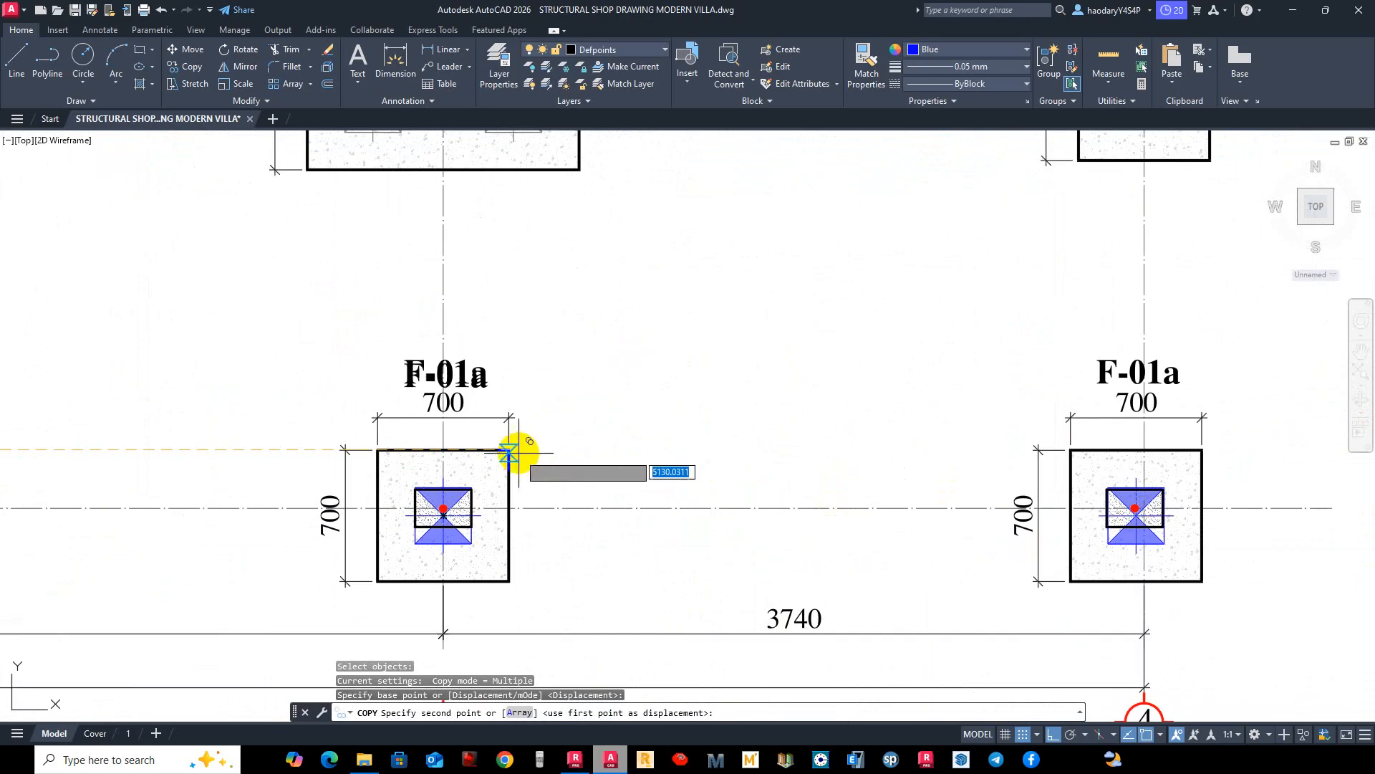
pyautogui.click(508, 449)
pyautogui.scroll(-4, 815, 458)
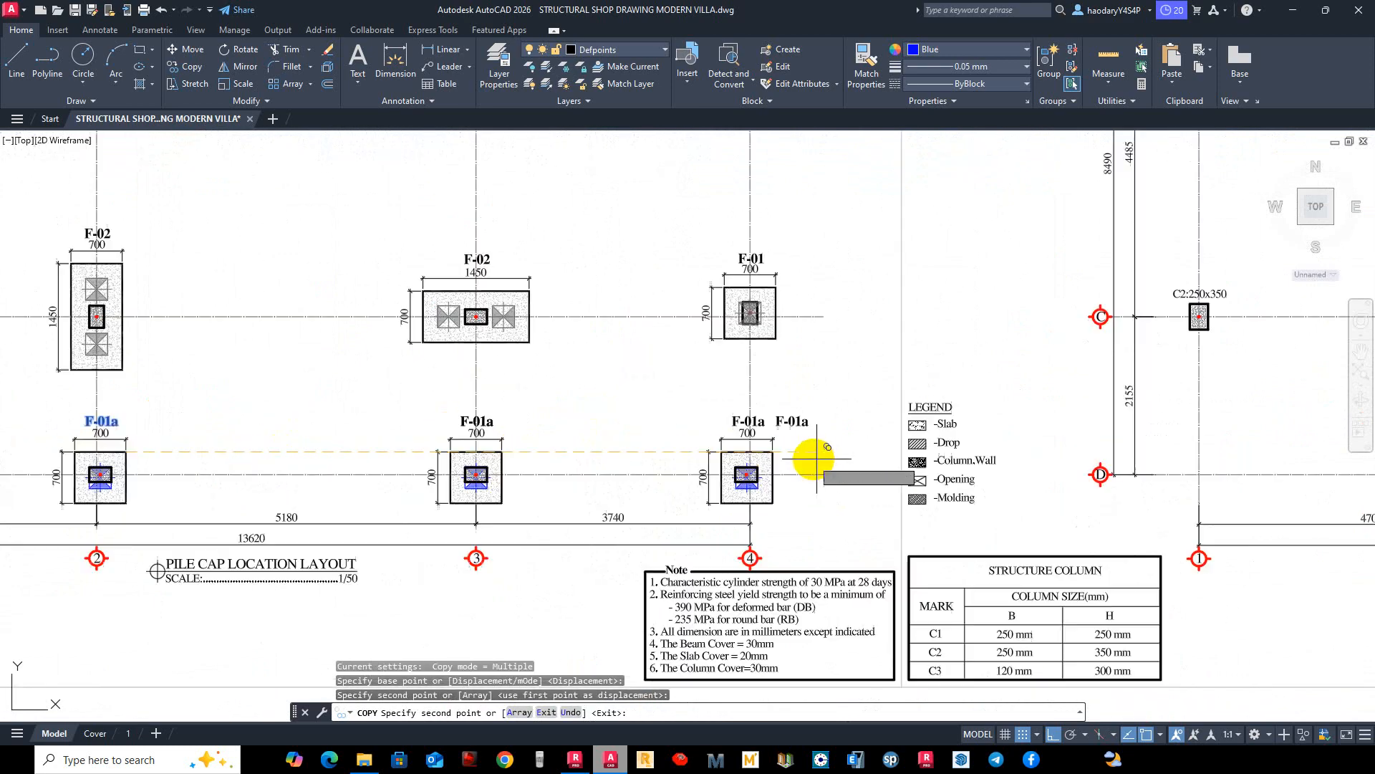
pyautogui.scroll(-3, 931, 516)
pyautogui.scroll(3, 755, 528)
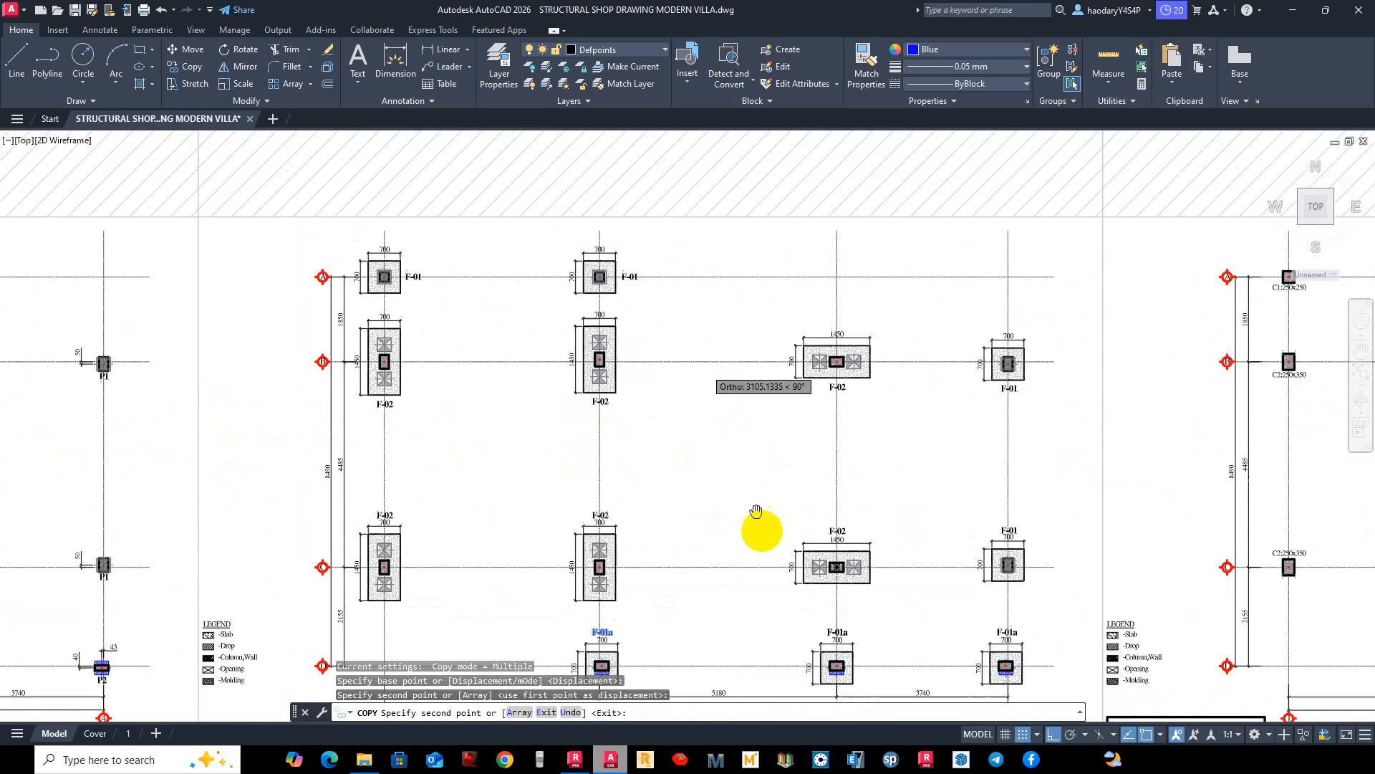
pyautogui.scroll(-5, 471, 424)
pyautogui.press('Escape')
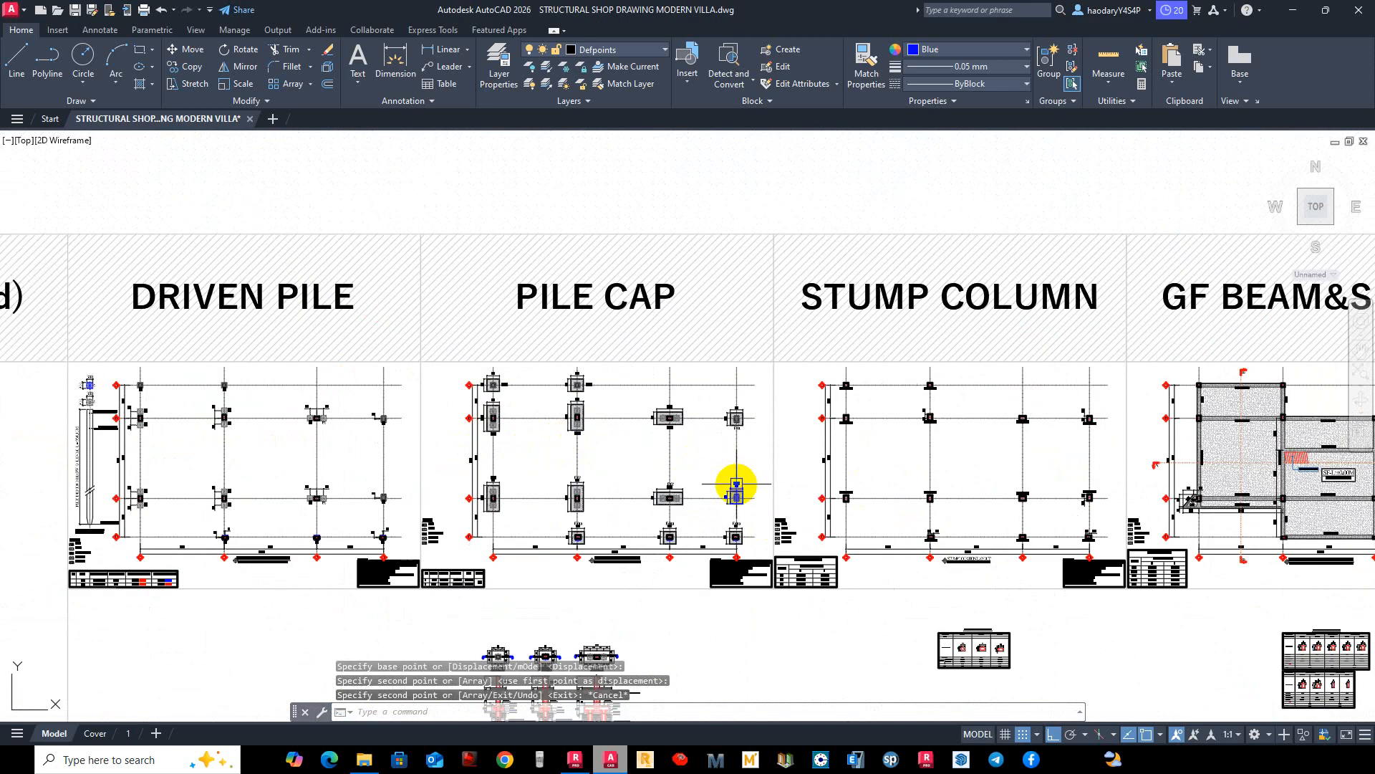
# Change the label beside the D-2 pile cap in the unfinished location layout from F-01 to F-01a.
pyautogui.scroll(-4, 689, 476)
pyautogui.scroll(4, 692, 458)
pyautogui.moveTo(664, 503); pyautogui.dragTo(806, 722, button='middle')
pyautogui.scroll(-2, 788, 680)
pyautogui.scroll(2, 712, 408)
pyautogui.scroll(4, 712, 408)
pyautogui.press('Escape')
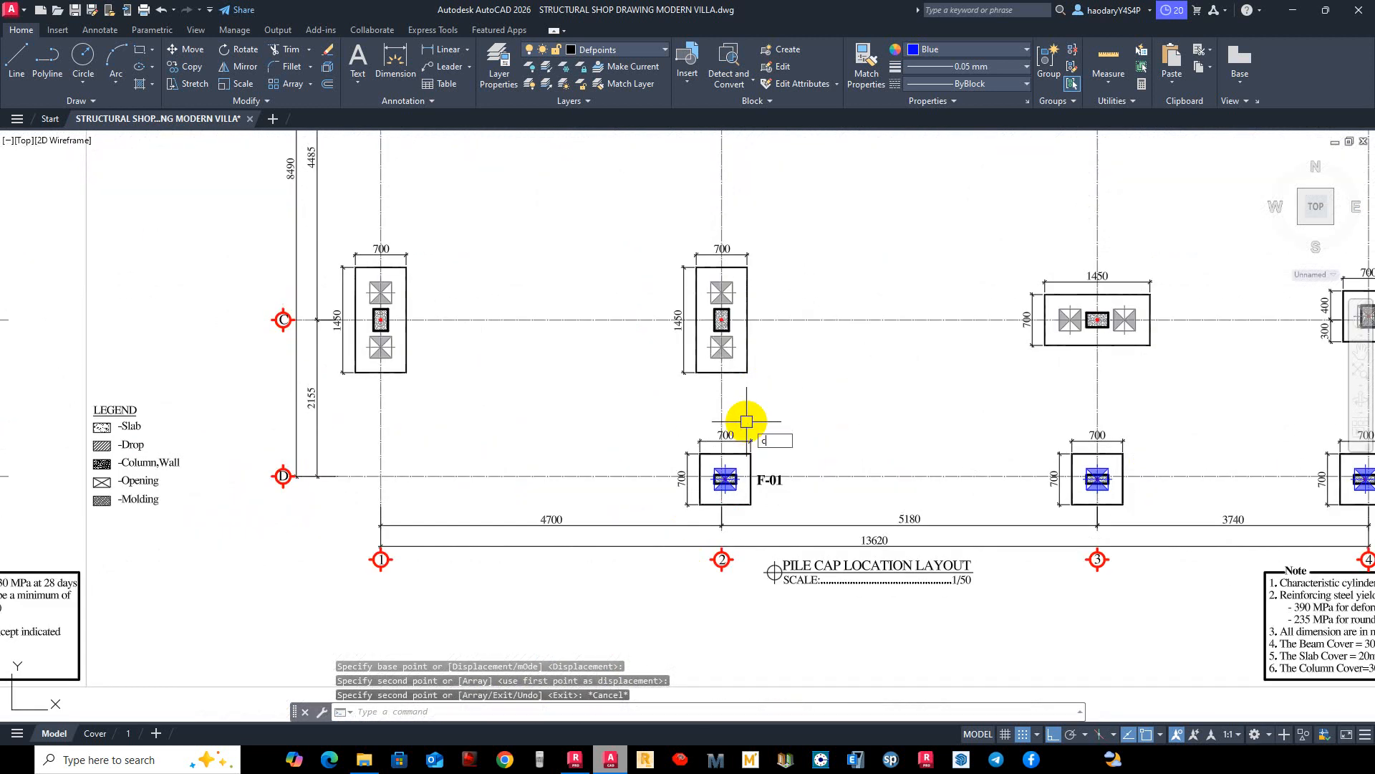
pyautogui.scroll(4, 746, 420)
pyautogui.click(779, 479)
pyautogui.scroll(2, 806, 473)
pyautogui.doubleClick(806, 474)
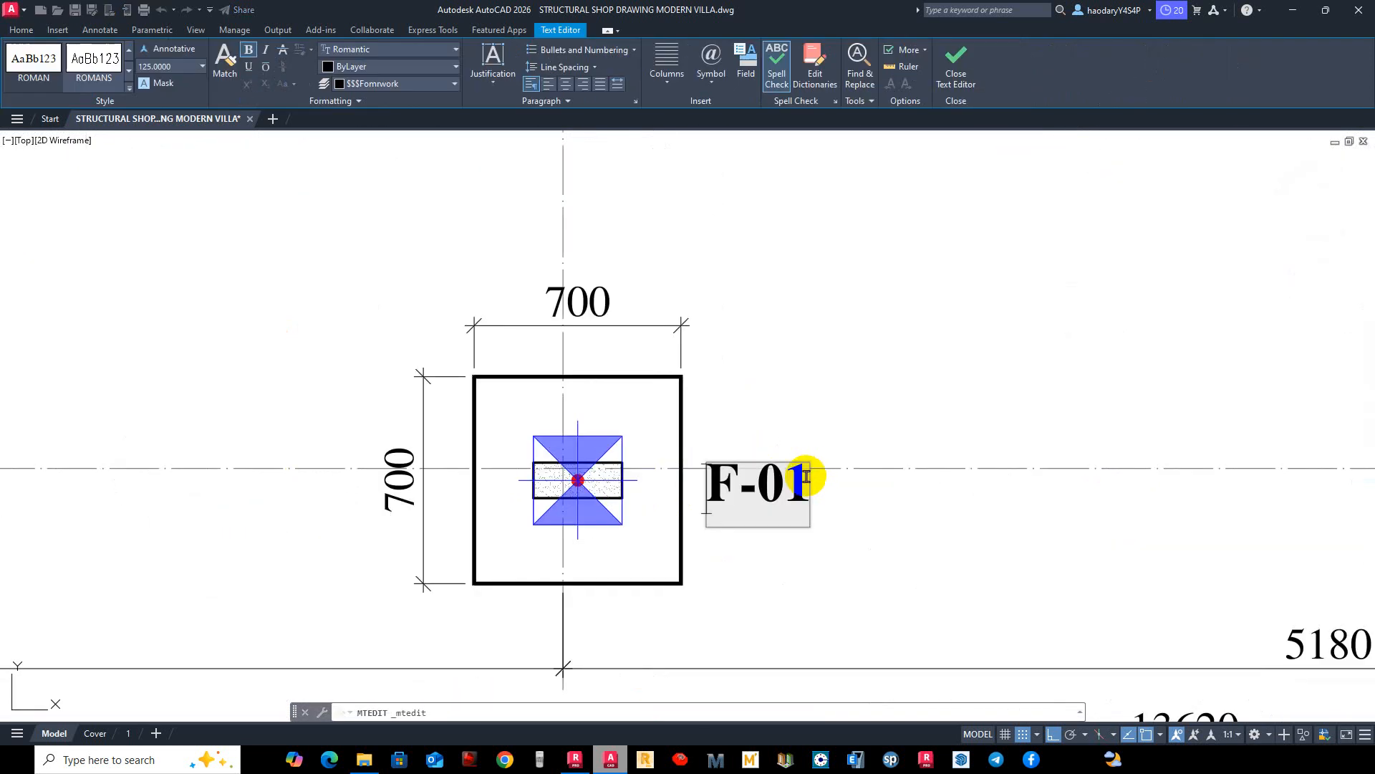
pyautogui.write('a')
pyautogui.click(878, 415)
# Copy the F-01a label to the pile caps at D-3 and D-4, using the D-2 cap's lower right corner as base point.
pyautogui.scroll(-2, 793, 466)
pyautogui.write('co')
pyautogui.press('Return')
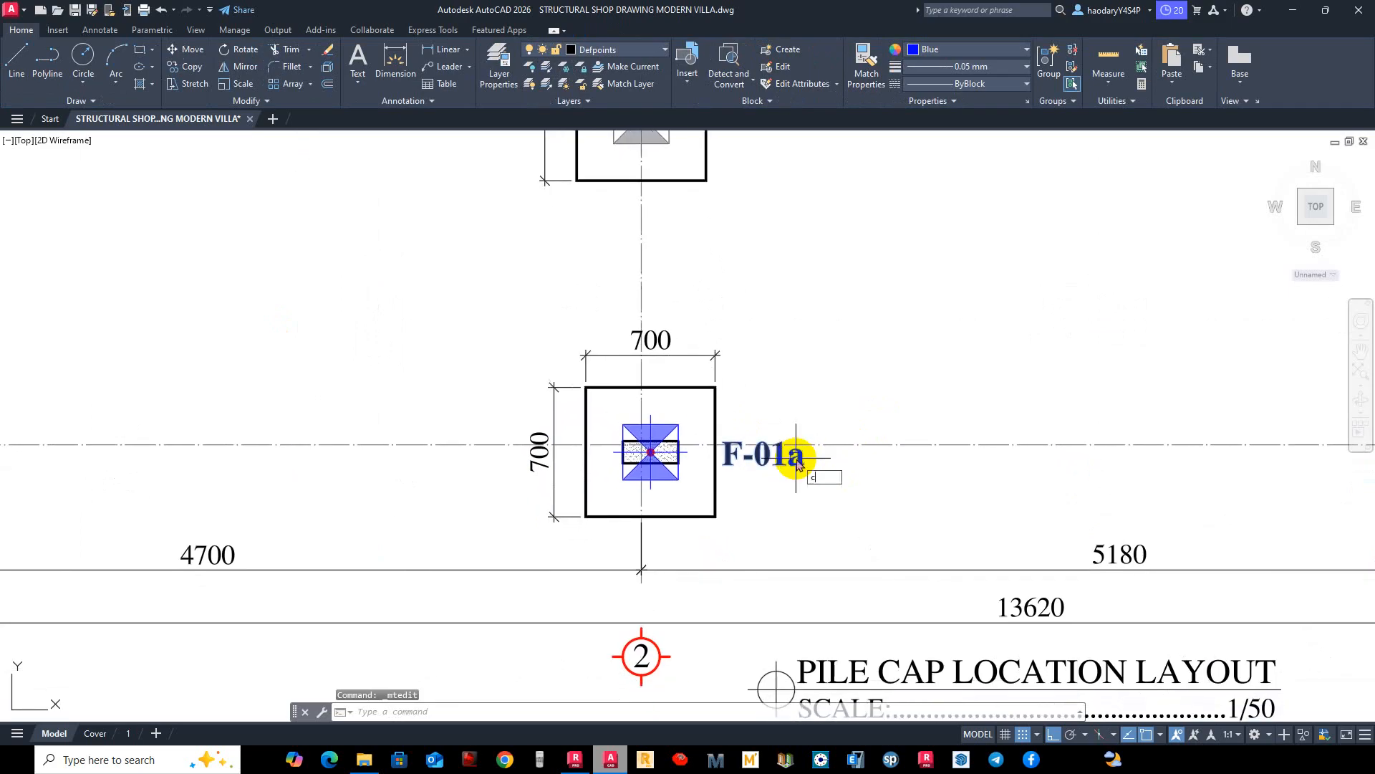
pyautogui.click(787, 459)
pyautogui.press('Return')
pyautogui.click(715, 516)
pyautogui.scroll(-3, 703, 507)
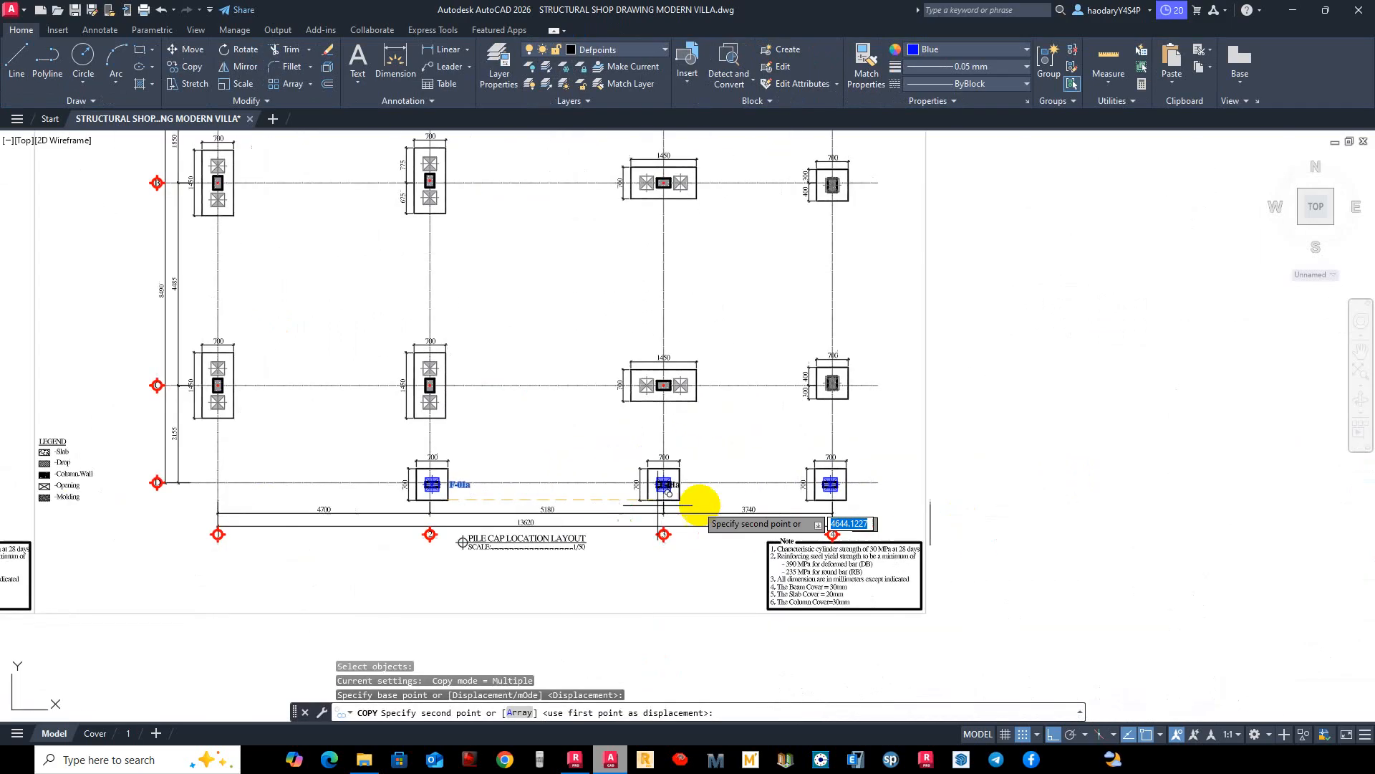
pyautogui.scroll(2, 624, 491)
pyautogui.click(625, 491)
pyautogui.scroll(-3, 644, 494)
pyautogui.scroll(3, 769, 499)
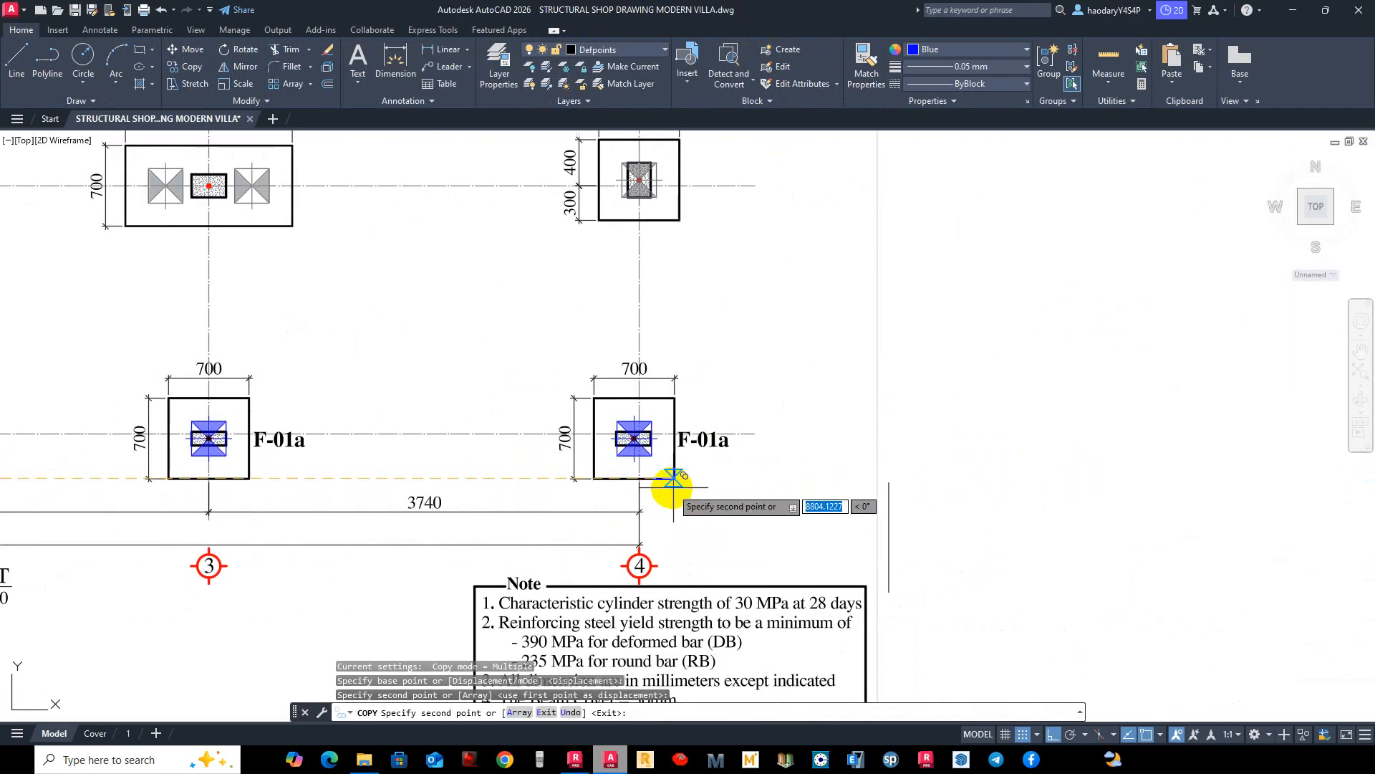
pyautogui.scroll(-4, 869, 423)
pyautogui.press('Escape')
# Copy the F-01a label at D-2 straight up to just above and right of the C-2 pile cap.
pyautogui.scroll(2, 634, 389)
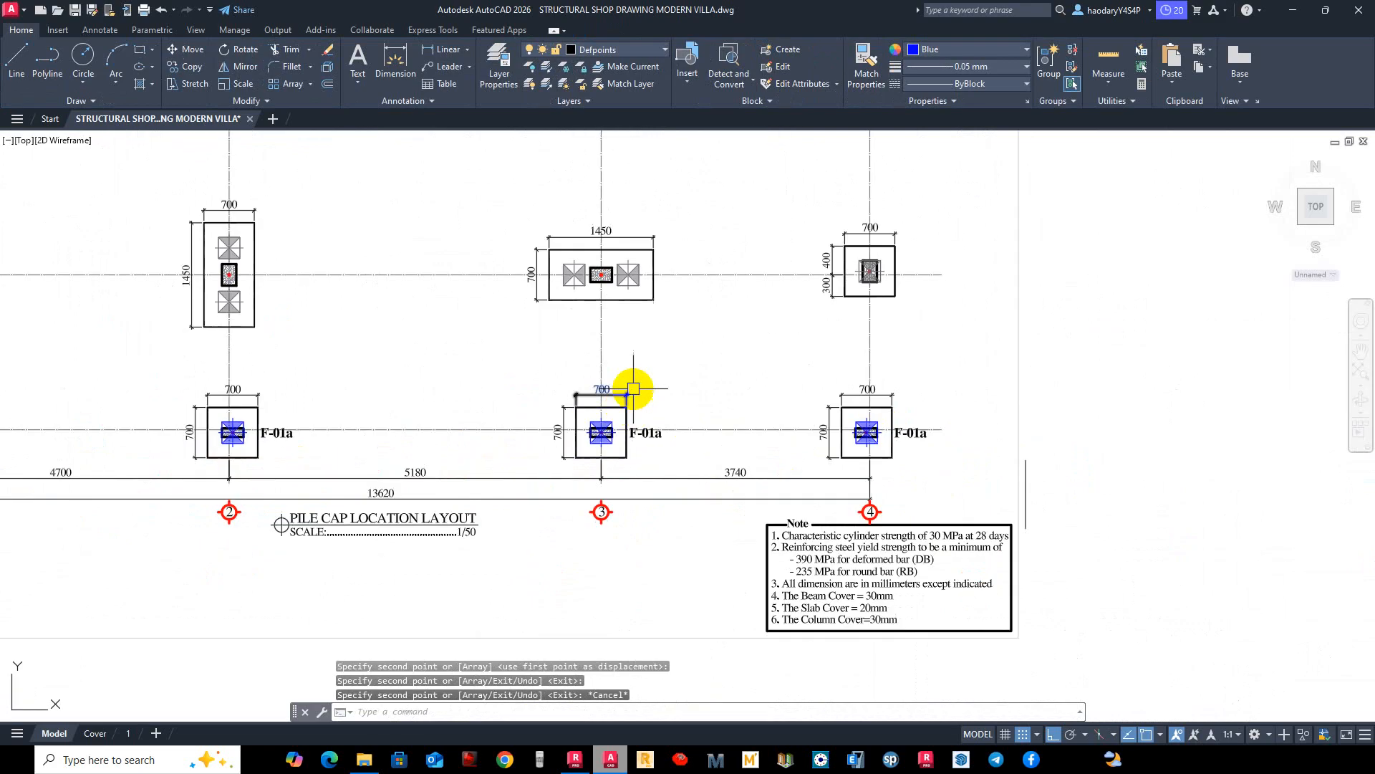
pyautogui.moveTo(566, 407); pyautogui.dragTo(889, 467, button='middle')
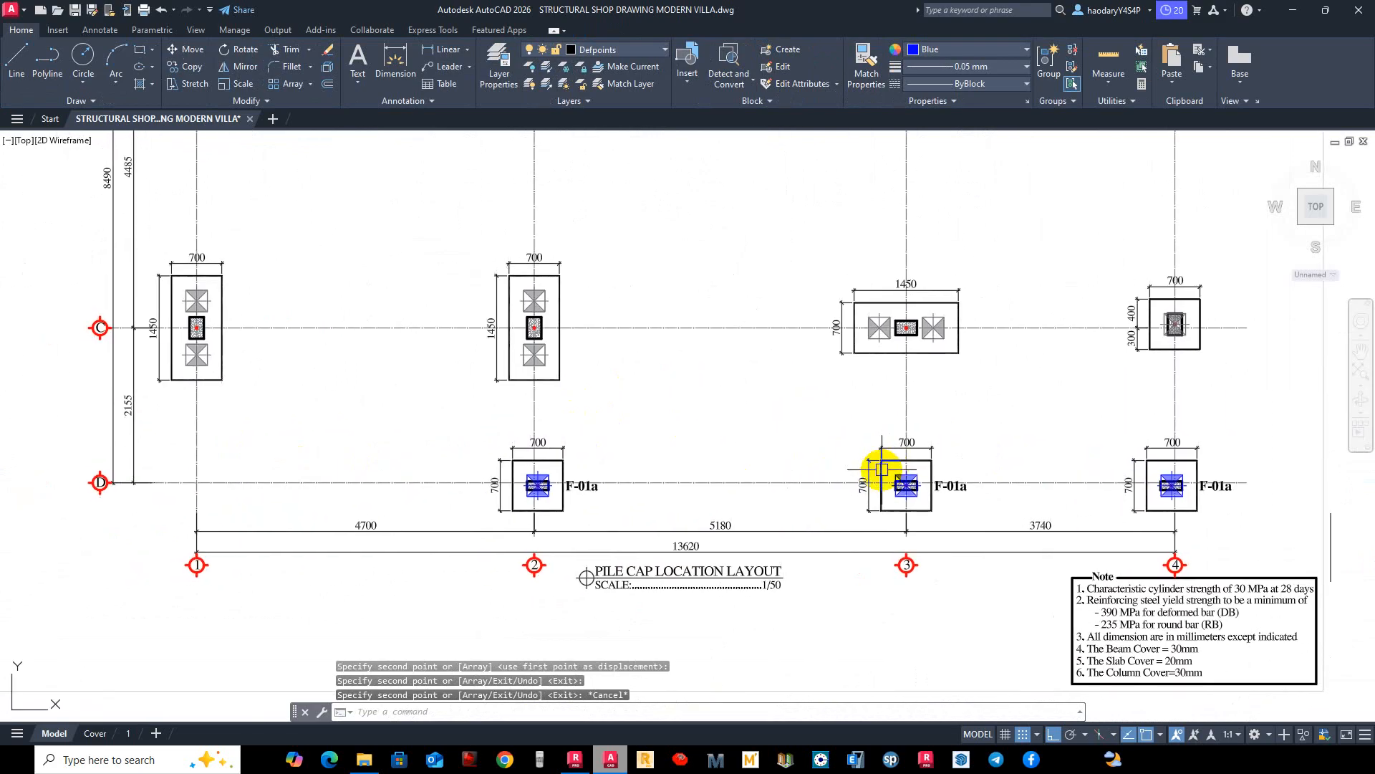
pyautogui.scroll(-2, 753, 375)
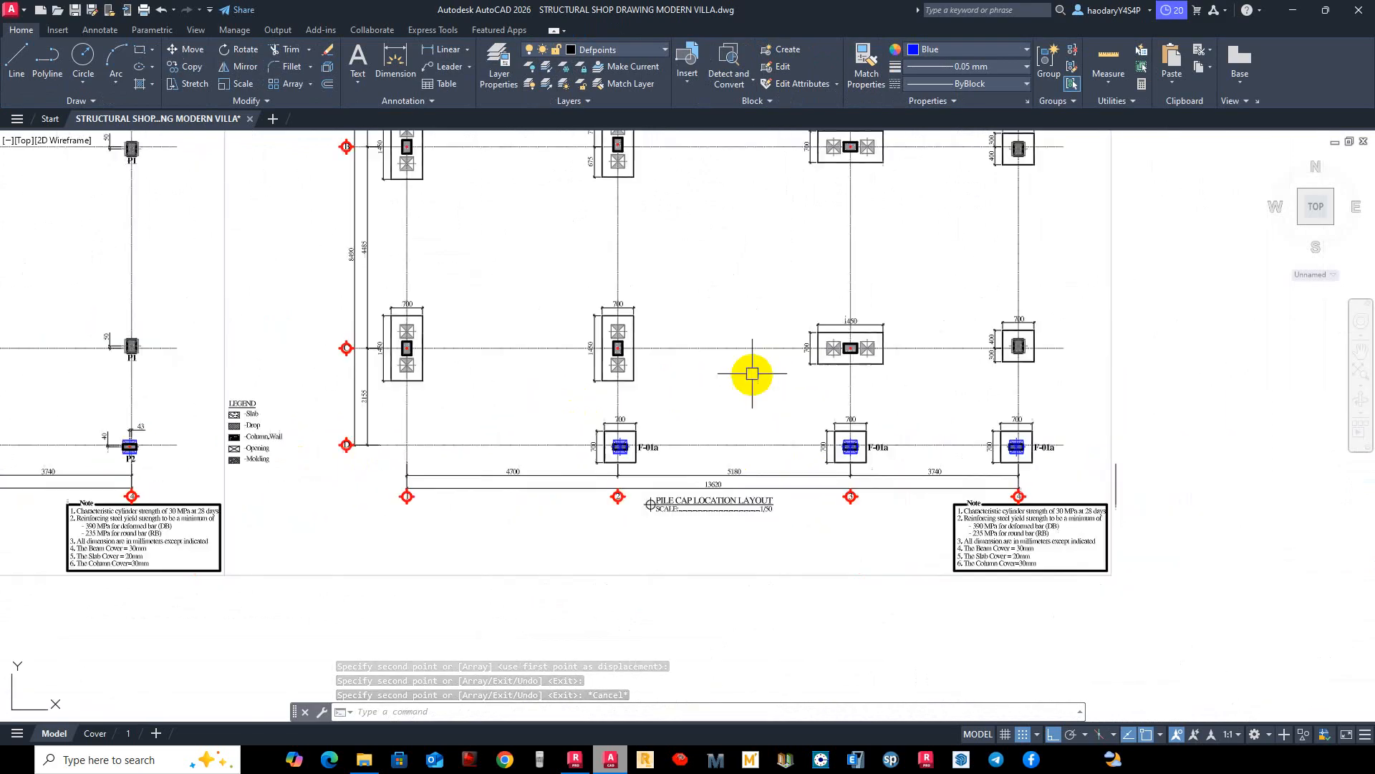
pyautogui.moveTo(637, 379); pyautogui.dragTo(706, 467, button='middle')
pyautogui.write('ct o')
pyautogui.press('Return')
pyautogui.scroll(2, 707, 467)
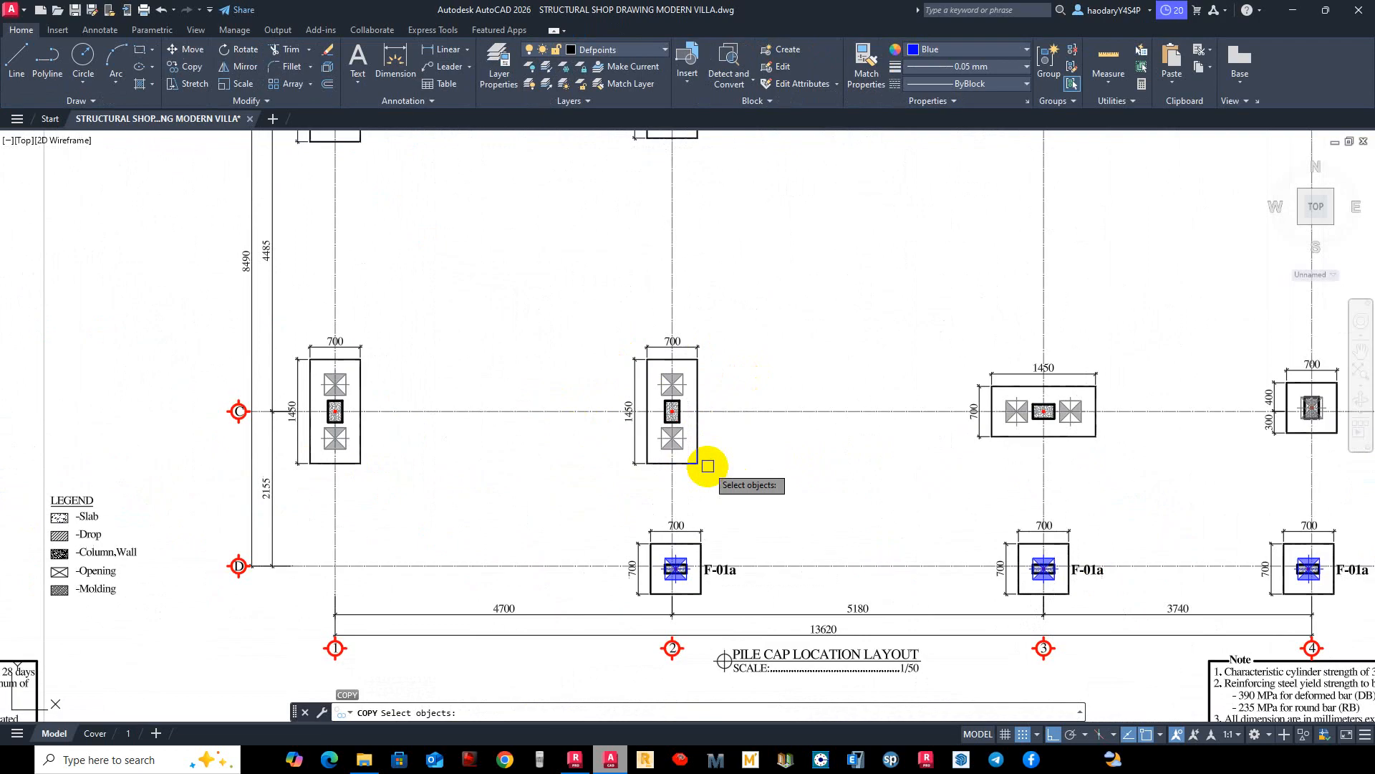
pyautogui.click(722, 577)
pyautogui.click(777, 310)
pyautogui.press('Escape')
pyautogui.press('Escape')
pyautogui.scroll(4, 748, 324)
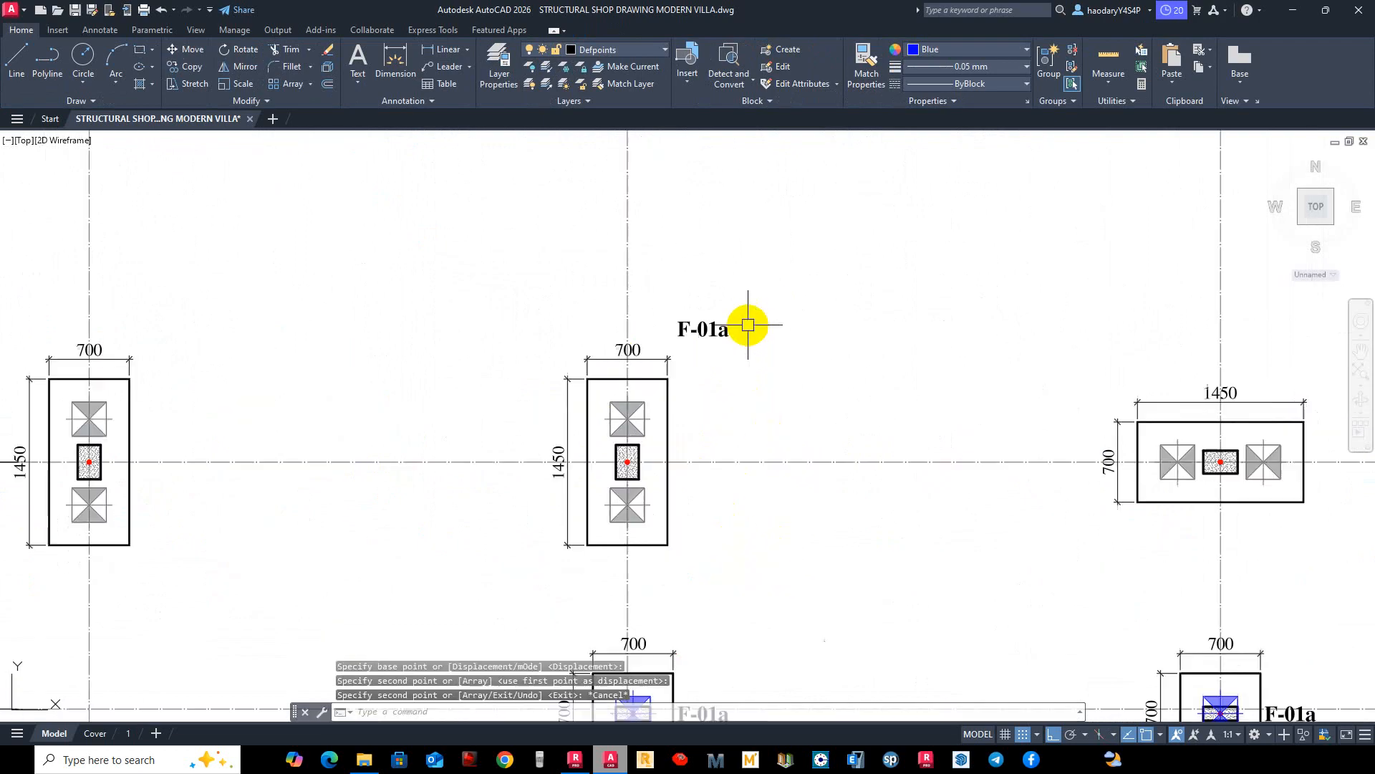
# Move the copied F-01a label horizontally left by about 630 mm so it sits above the C-2 cap's width dimension.
pyautogui.write('m')
pyautogui.press('space')
pyautogui.click(708, 328)
pyautogui.press('space')
pyautogui.click(877, 238)
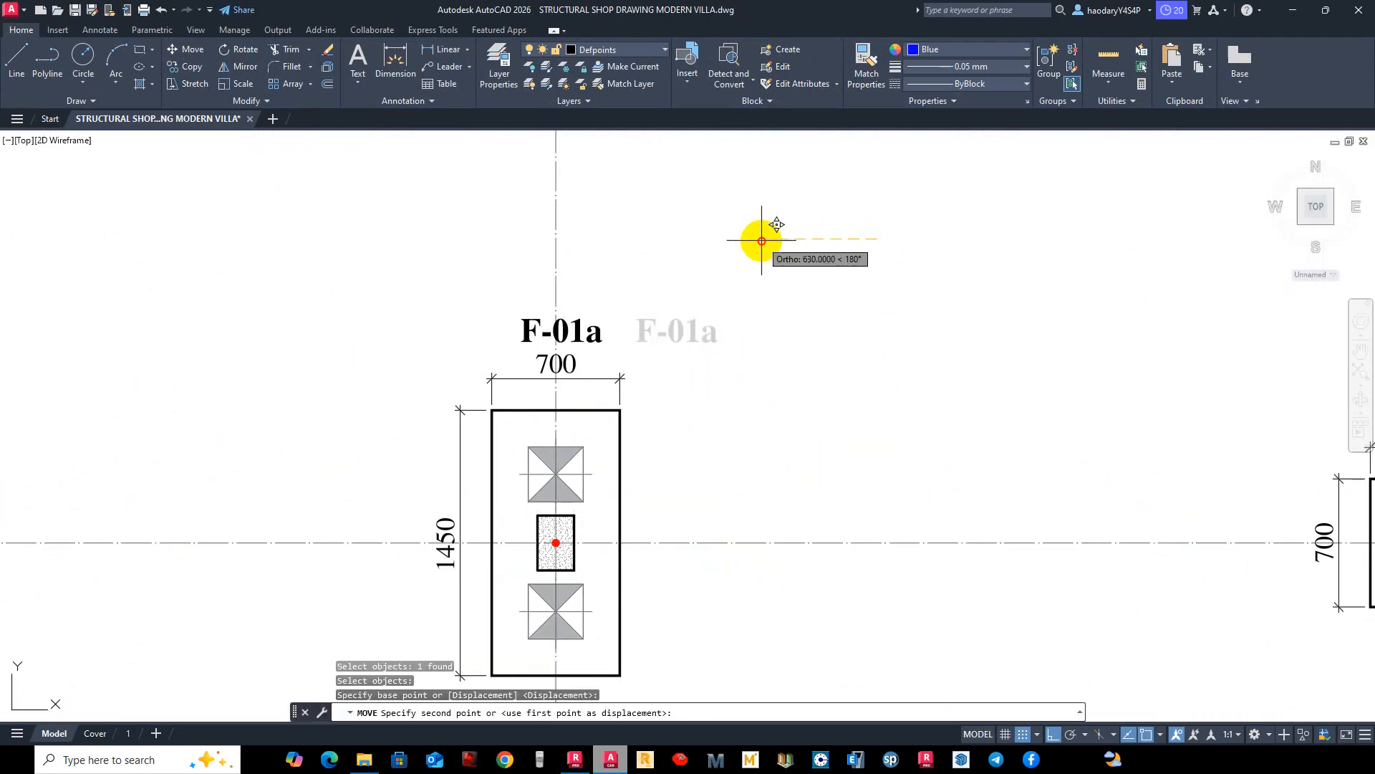
pyautogui.click(578, 331)
# Change the text of the label above the C-2 pile cap to F-02.
pyautogui.scroll(2, 584, 336)
pyautogui.doubleClick(570, 334)
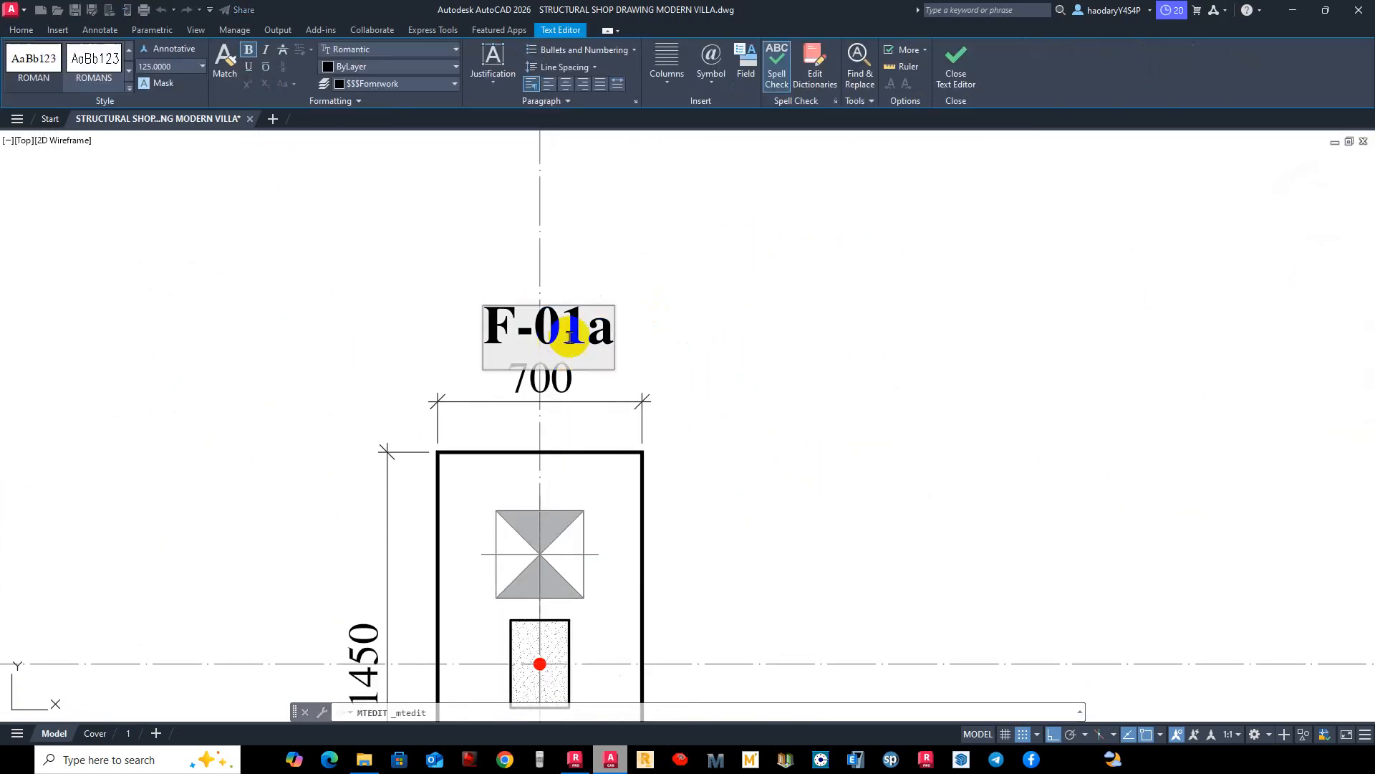
pyautogui.press('BackSpace')
pyautogui.write('23')
pyautogui.click(653, 333)
pyautogui.press('Escape')
pyautogui.scroll(-4, 690, 302)
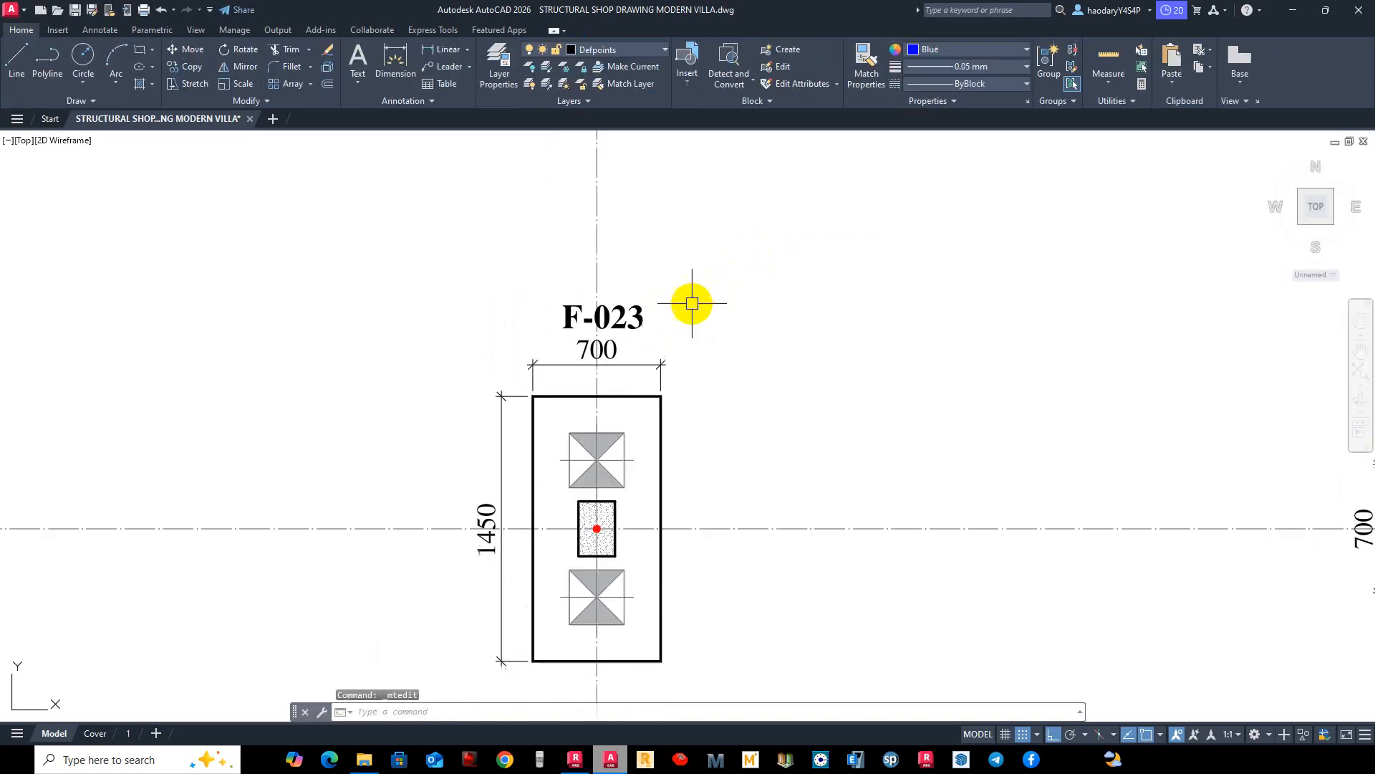
pyautogui.scroll(2, 661, 319)
pyautogui.click(658, 322)
pyautogui.doubleClick(640, 342)
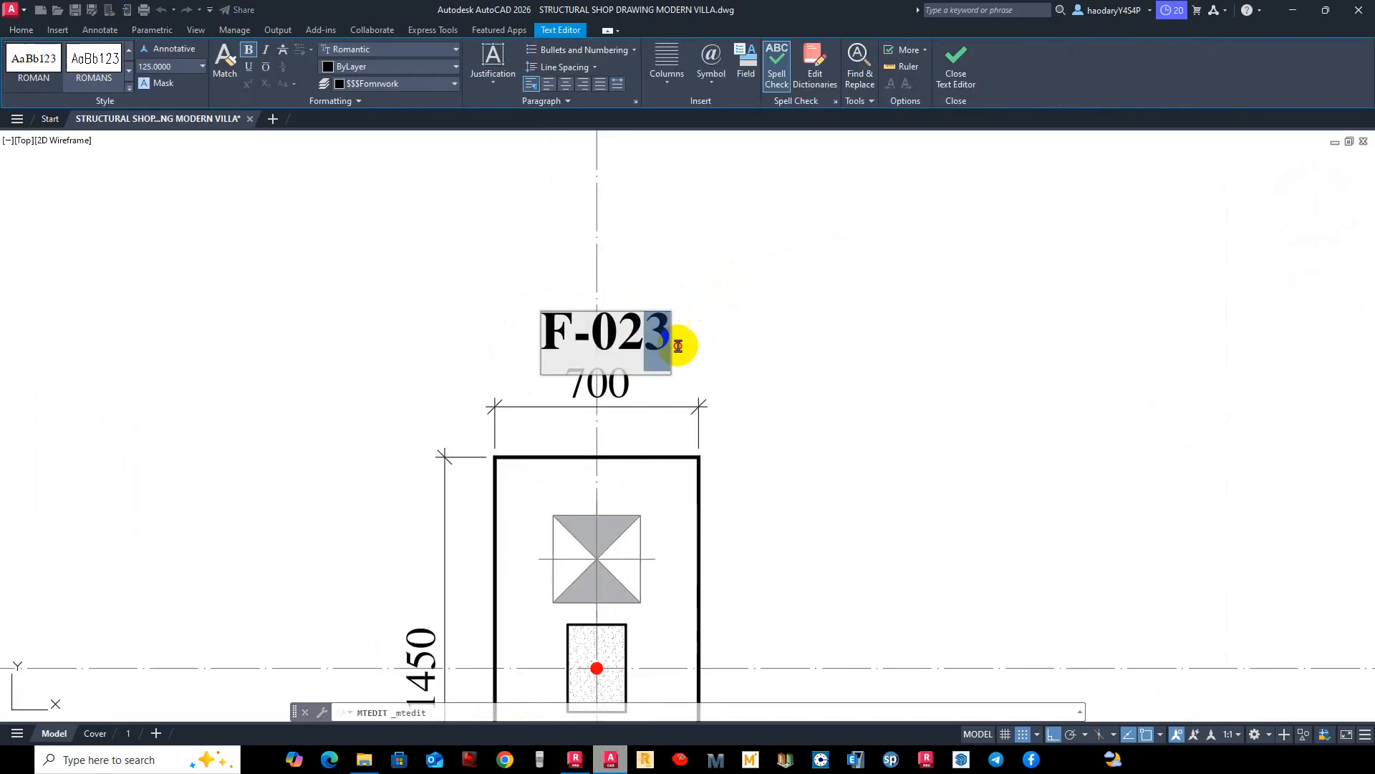
pyautogui.press('BackSpace')
pyautogui.click(798, 301)
# Copy the F-02 label to the C-1 pile cap, using the midpoint of the C-2 cap's 700 dimension line as base point.
pyautogui.write('co')
pyautogui.press('space')
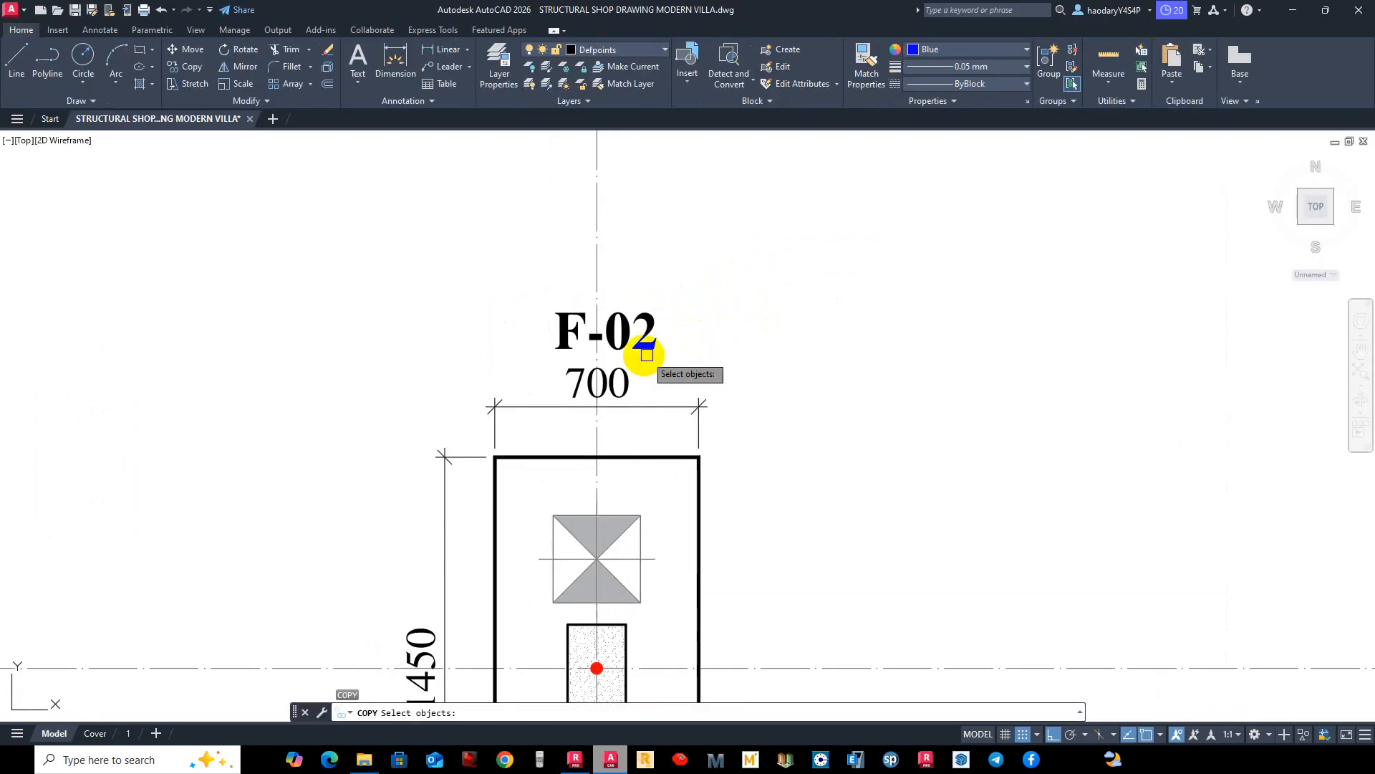
pyautogui.click(641, 335)
pyautogui.press('space')
pyautogui.click(597, 407)
pyautogui.scroll(-6, 695, 381)
pyautogui.moveTo(184, 342); pyautogui.dragTo(547, 384, button='middle')
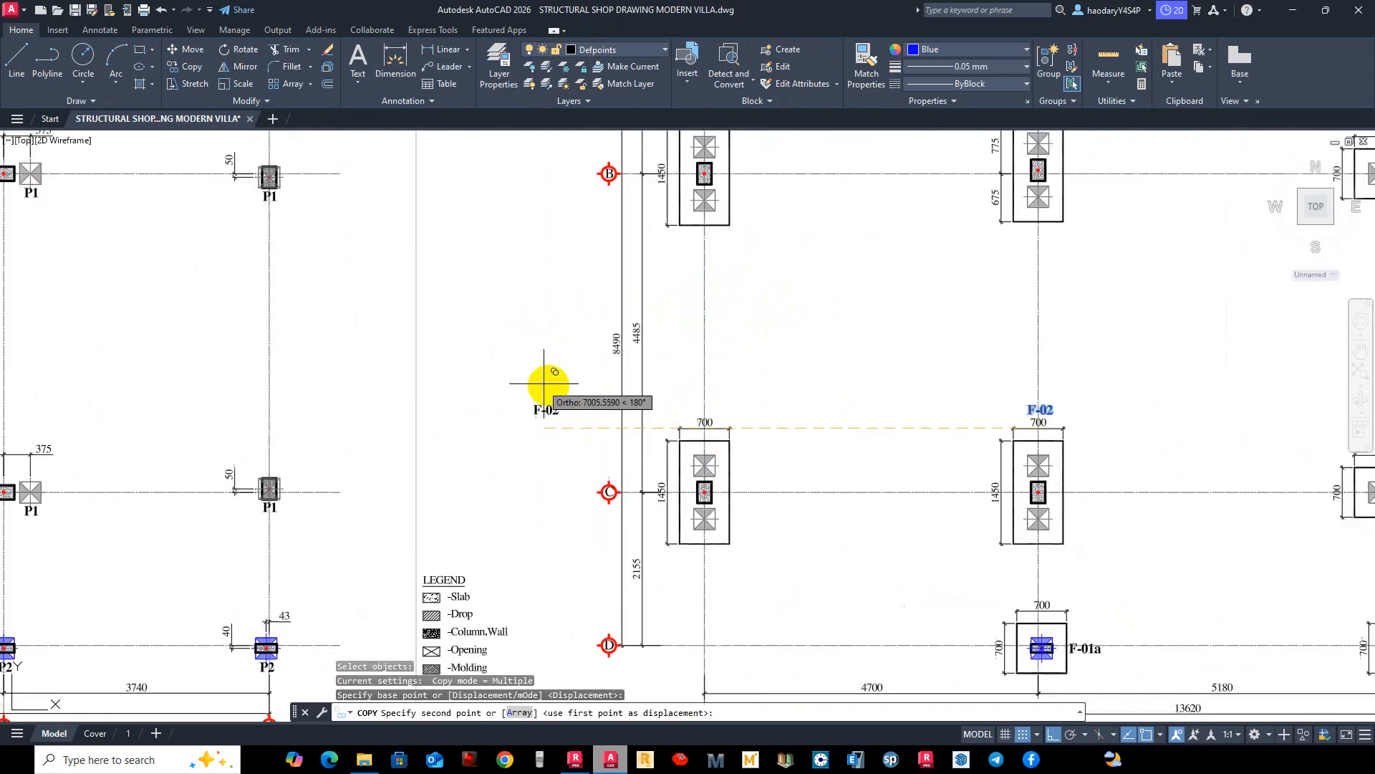
pyautogui.scroll(4, 547, 384)
pyautogui.scroll(2, 921, 489)
pyautogui.click(959, 501)
# Place another copy of the F-02 label on the B-1 pile cap and finish copying.
pyautogui.scroll(-5, 898, 432)
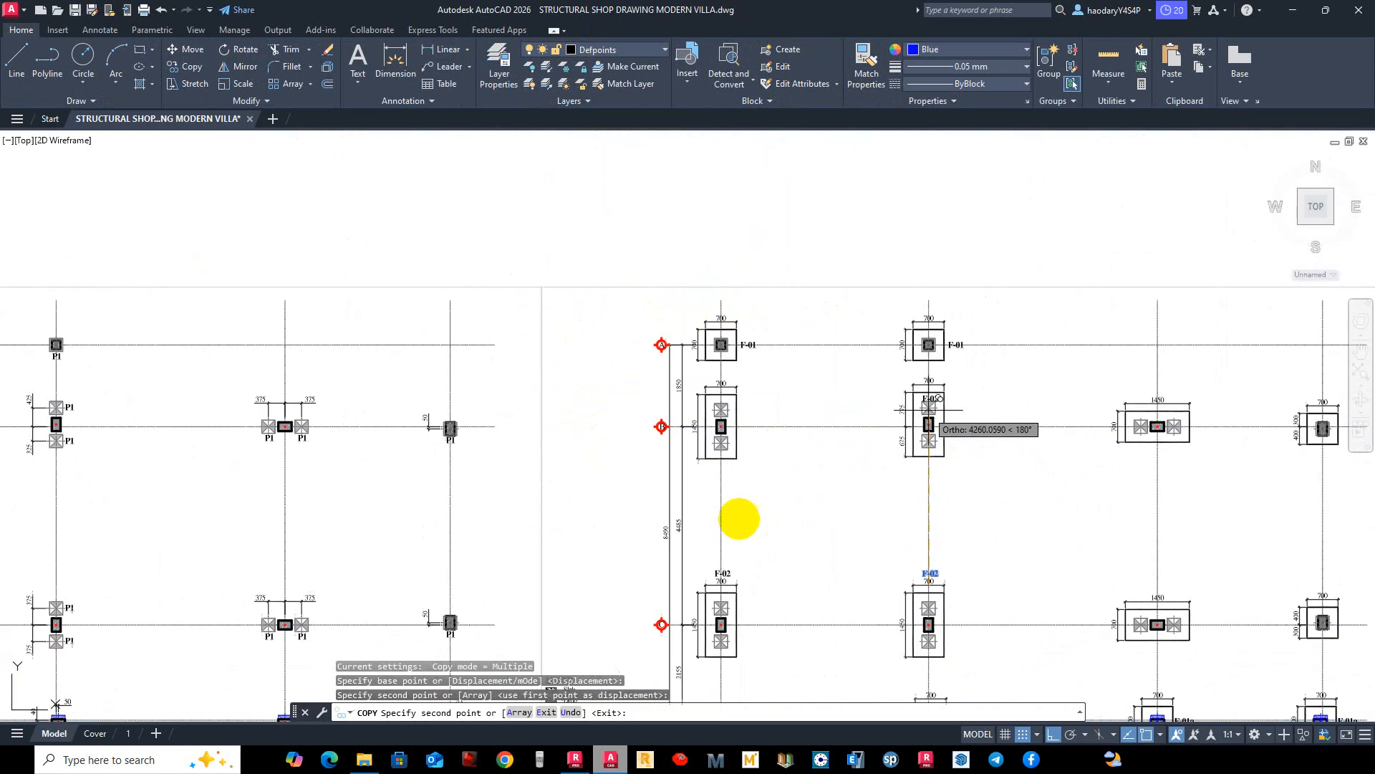
pyautogui.scroll(4, 737, 522)
pyautogui.click(699, 494)
pyautogui.press('Escape')
pyautogui.press('Escape')
# Move the F-02 label at the B-1 pile cap vertically down so it sits just below the cap's outline.
pyautogui.scroll(4, 727, 470)
pyautogui.write('m')
pyautogui.press('space')
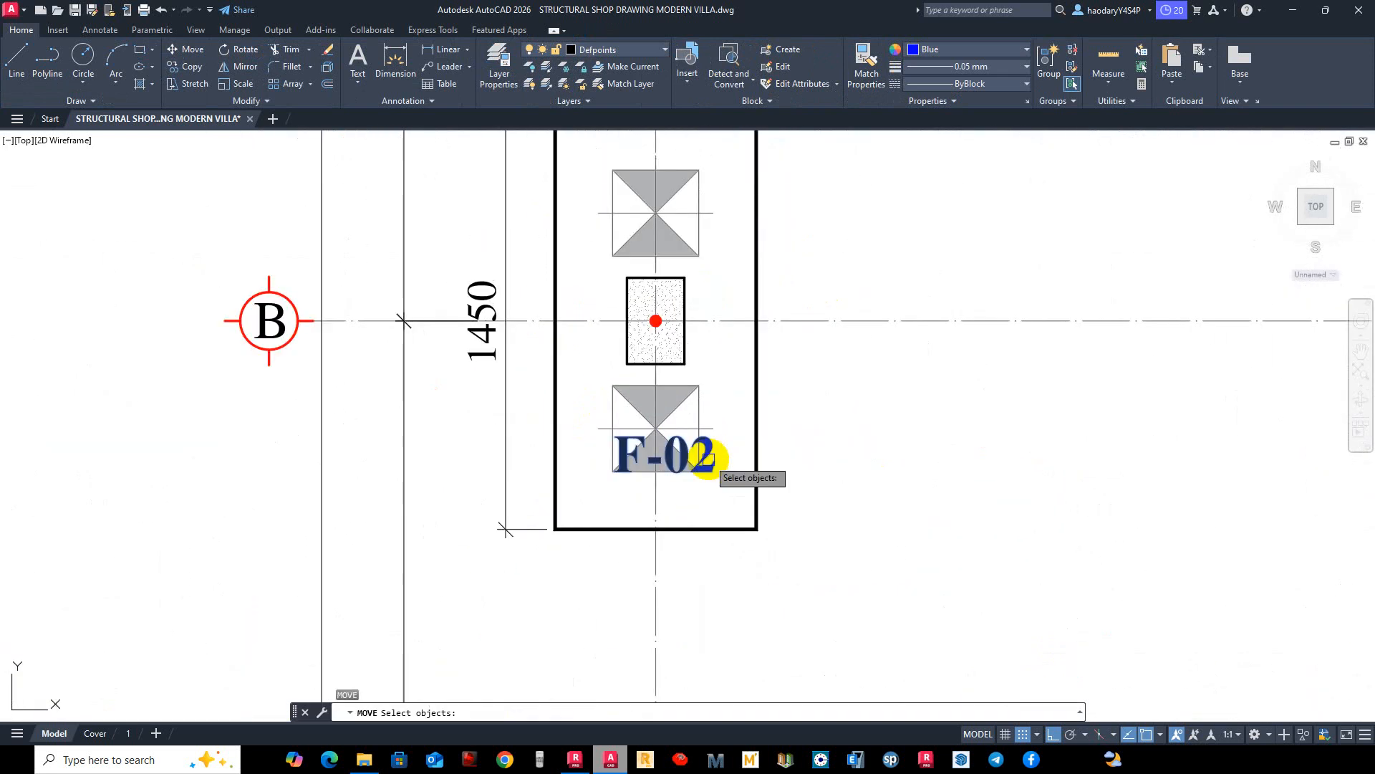
pyautogui.click(709, 461)
pyautogui.press('space')
pyautogui.click(829, 452)
pyautogui.click(842, 558)
pyautogui.moveTo(708, 608); pyautogui.dragTo(709, 456, button='middle')
pyautogui.scroll(-2, 715, 447)
# Copy the F-02 label to the B-2 and B-3 pile caps, using the B-1 cap's lower right corner as base point.
pyautogui.write('co')
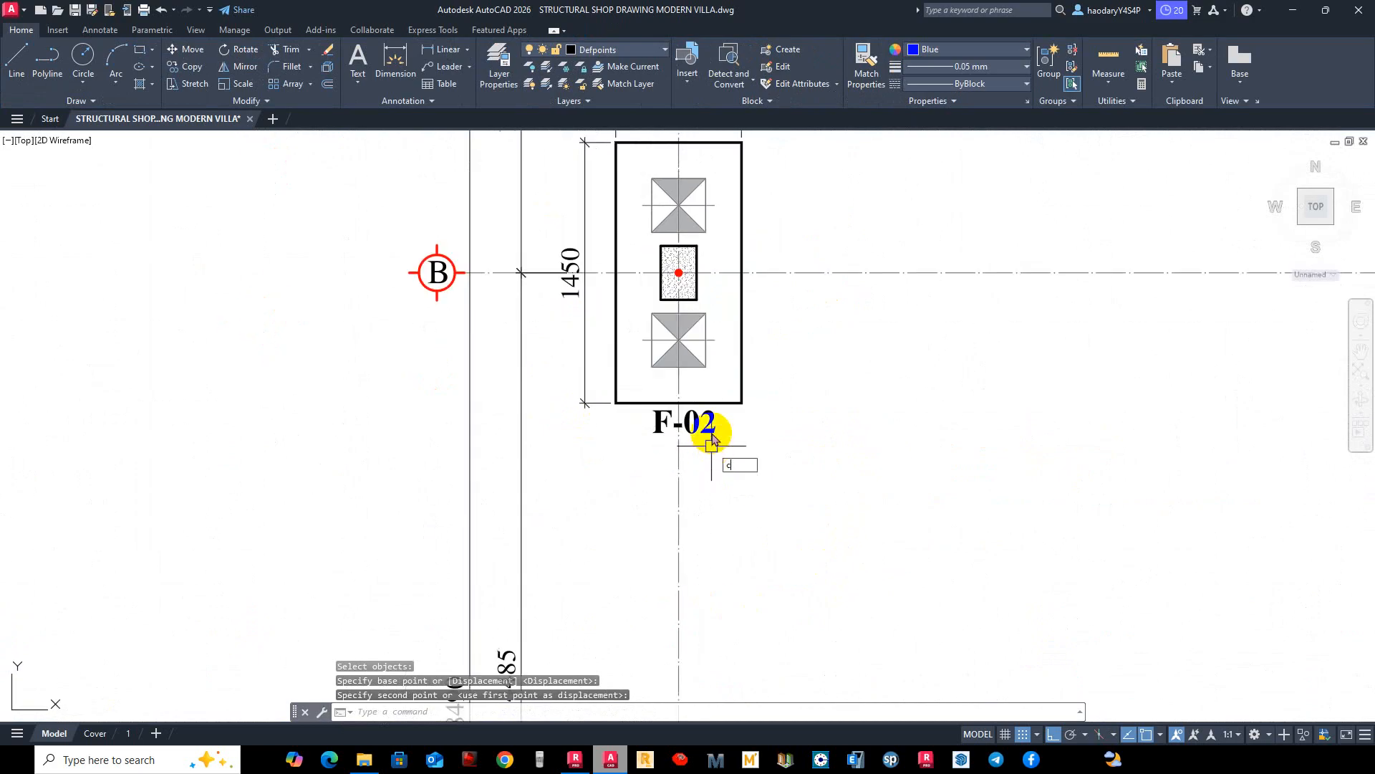
pyautogui.press('space')
pyautogui.click(698, 430)
pyautogui.press('space')
pyautogui.click(741, 403)
pyautogui.scroll(-4, 782, 392)
pyautogui.moveTo(1090, 387); pyautogui.dragTo(753, 406, button='middle')
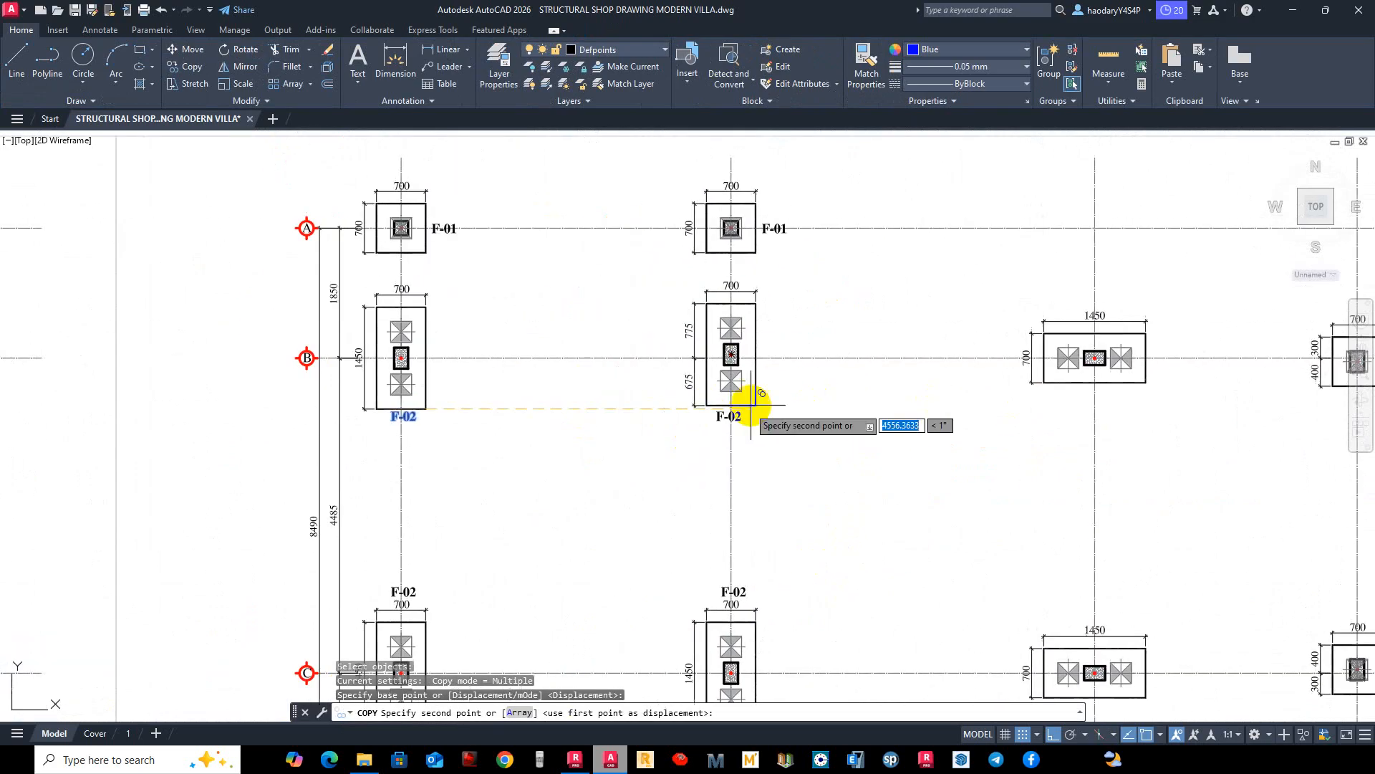
pyautogui.scroll(2, 755, 405)
pyautogui.click(757, 406)
pyautogui.moveTo(1063, 404); pyautogui.dragTo(428, 395, button='middle')
pyautogui.click(747, 360)
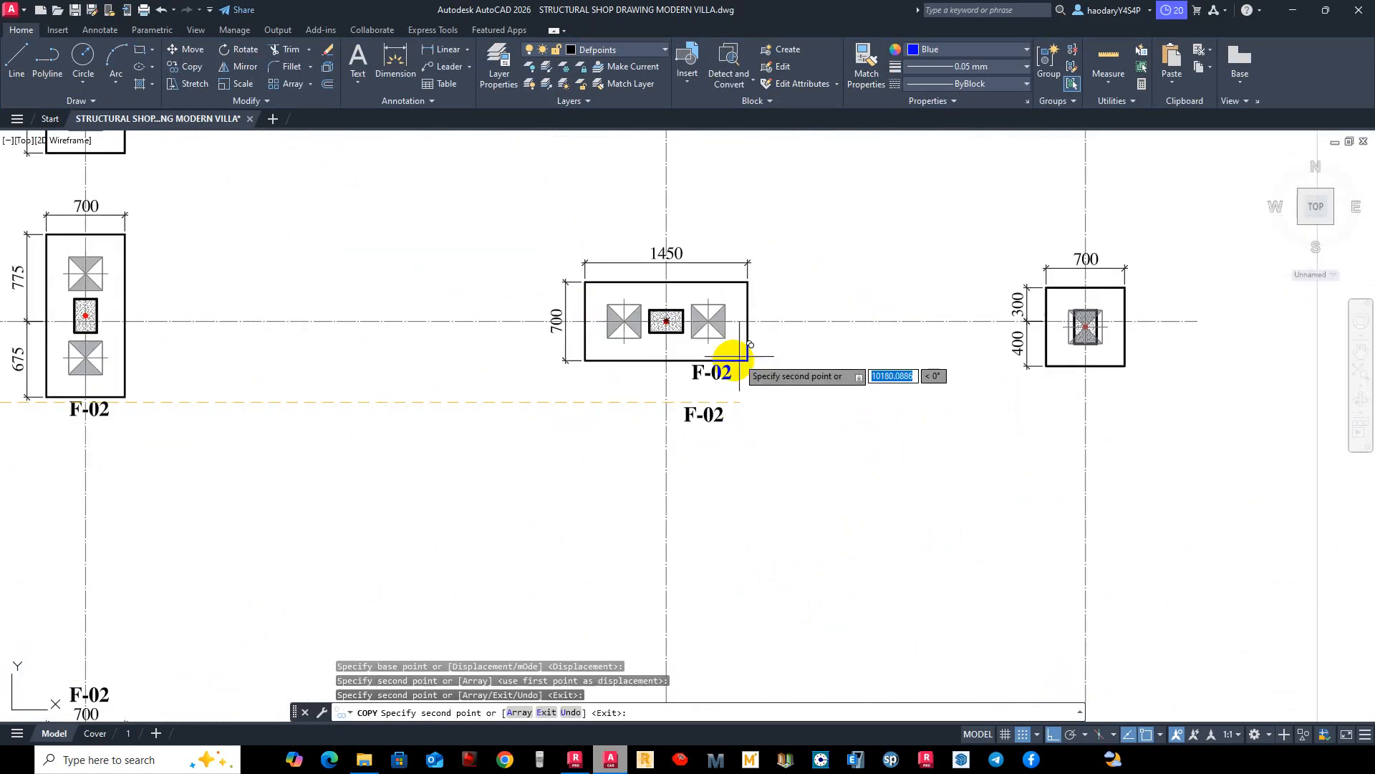
pyautogui.press('Escape')
pyautogui.press('Escape')
# Move the B-3 cap's F-02 label horizontally left by about 435 mm to centre it beneath the cap.
pyautogui.scroll(2, 718, 384)
pyautogui.write('m')
pyautogui.press('space')
pyautogui.click(738, 374)
pyautogui.press('space')
pyautogui.click(939, 399)
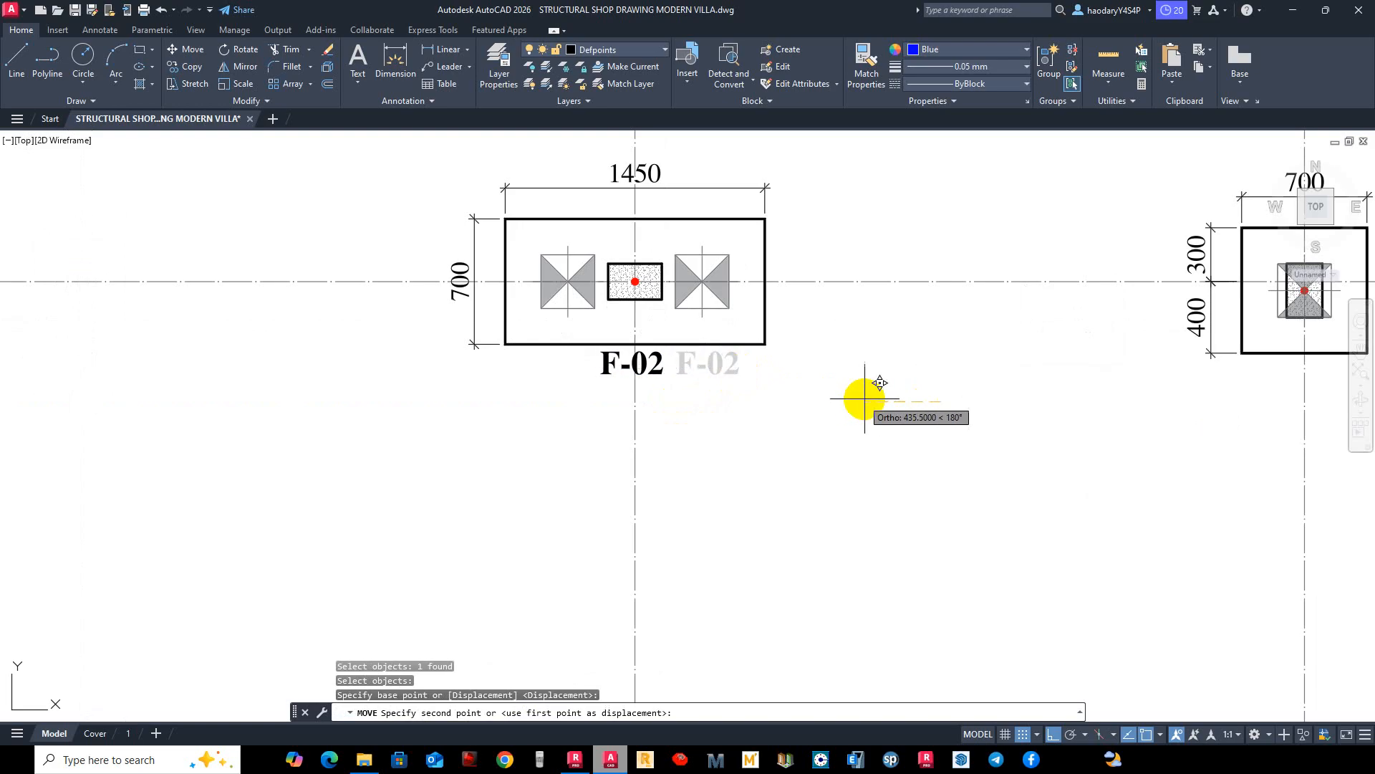
pyautogui.click(864, 399)
# Copy the centred F-02 label from the B-3 cap to the B-4 cap, aligning the midpoints of their lower edges.
pyautogui.press('space')
pyautogui.click(641, 363)
pyautogui.press('space')
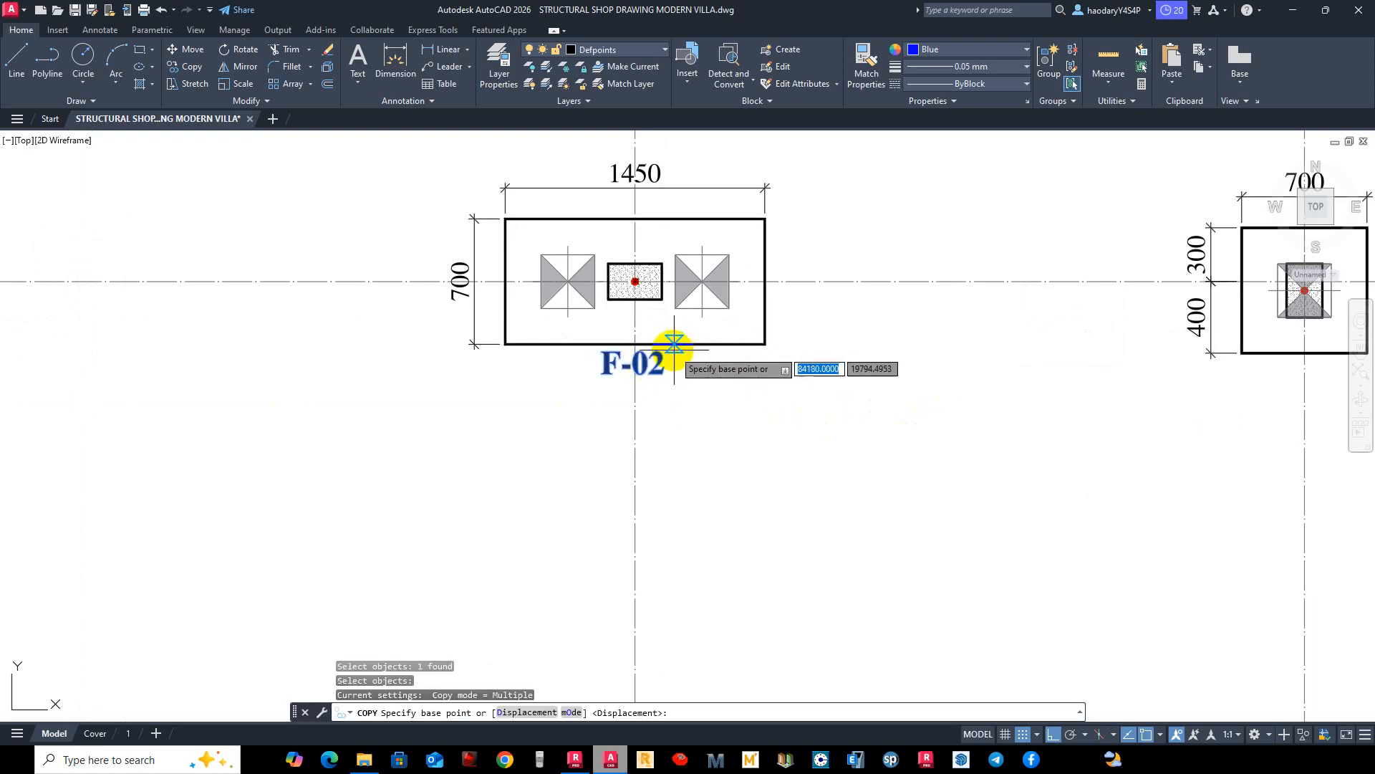
pyautogui.click(637, 344)
pyautogui.moveTo(1061, 358); pyautogui.dragTo(598, 374, button='middle')
pyautogui.click(842, 367)
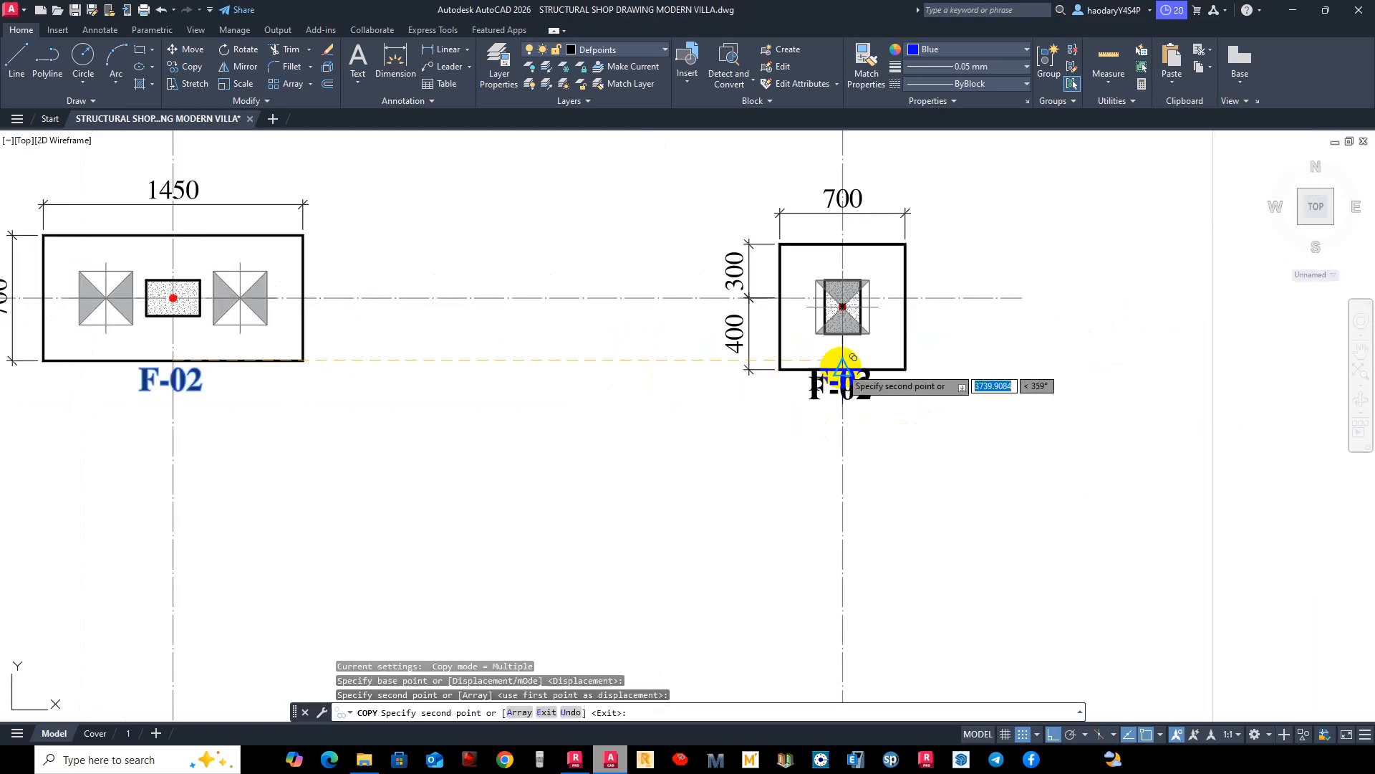
pyautogui.scroll(-2, 817, 382)
pyautogui.moveTo(842, 510); pyautogui.dragTo(838, 454, button='middle')
pyautogui.scroll(-3, 785, 411)
pyautogui.press('Escape')
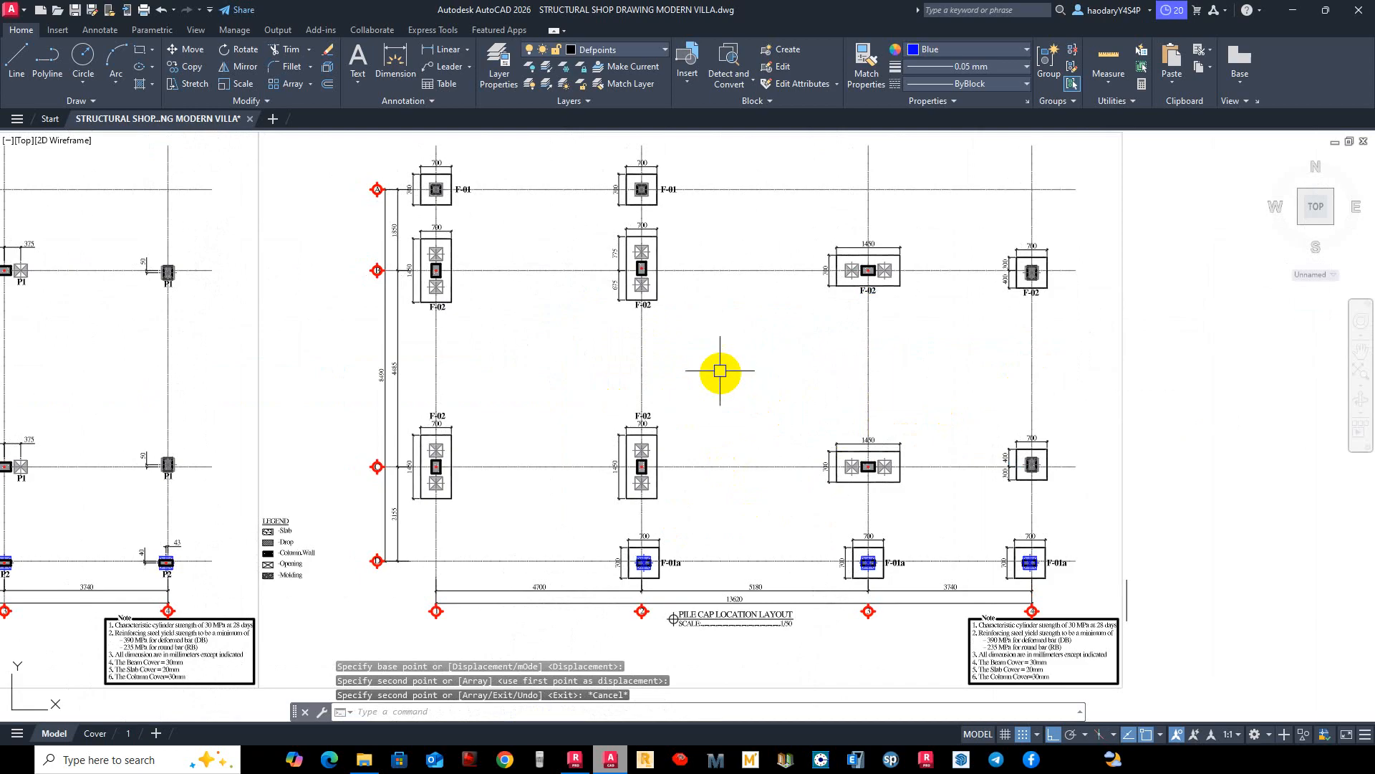
pyautogui.write('co')
pyautogui.press('space')
pyautogui.scroll(4, 668, 344)
pyautogui.click(611, 247)
pyautogui.press('space')
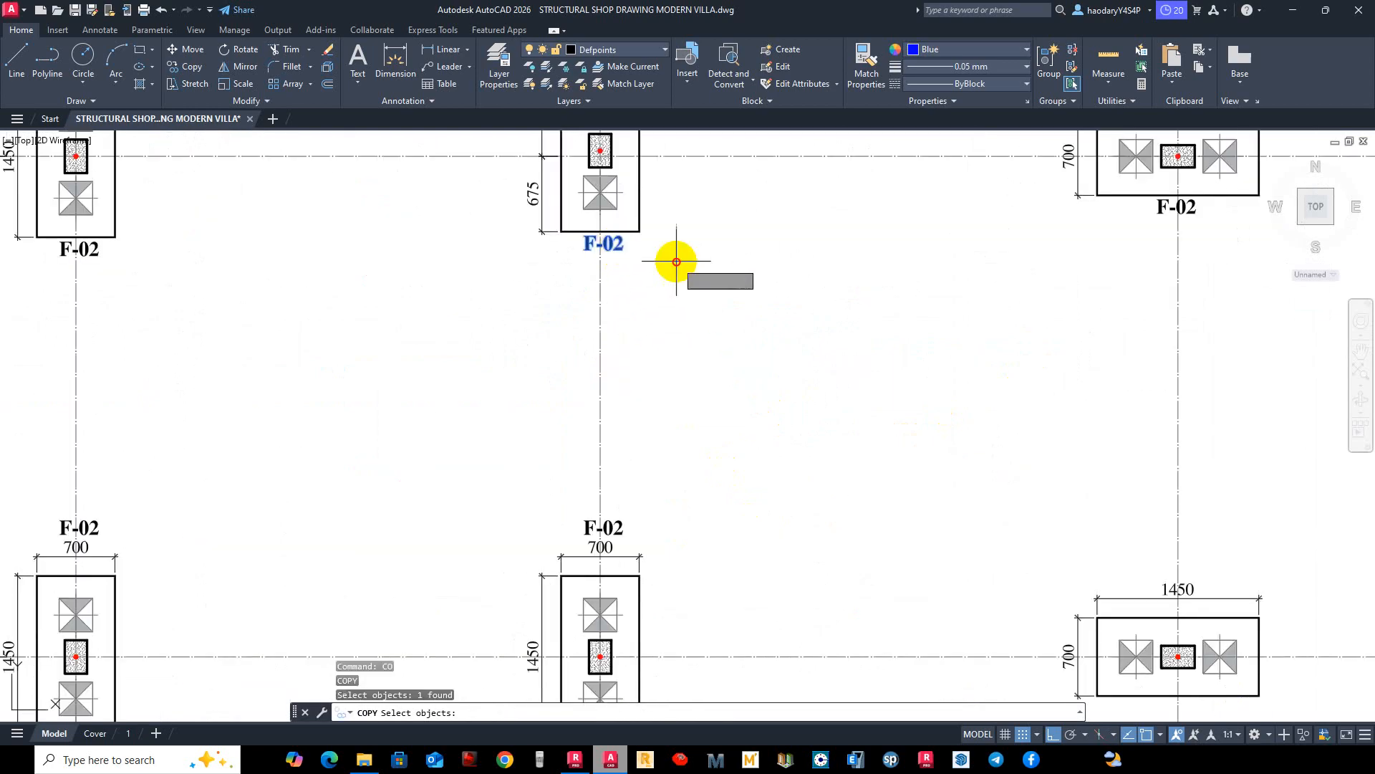
pyautogui.click(676, 259)
pyautogui.moveTo(701, 542); pyautogui.dragTo(712, 383, button='middle')
pyautogui.moveTo(1183, 375); pyautogui.dragTo(720, 436, button='middle')
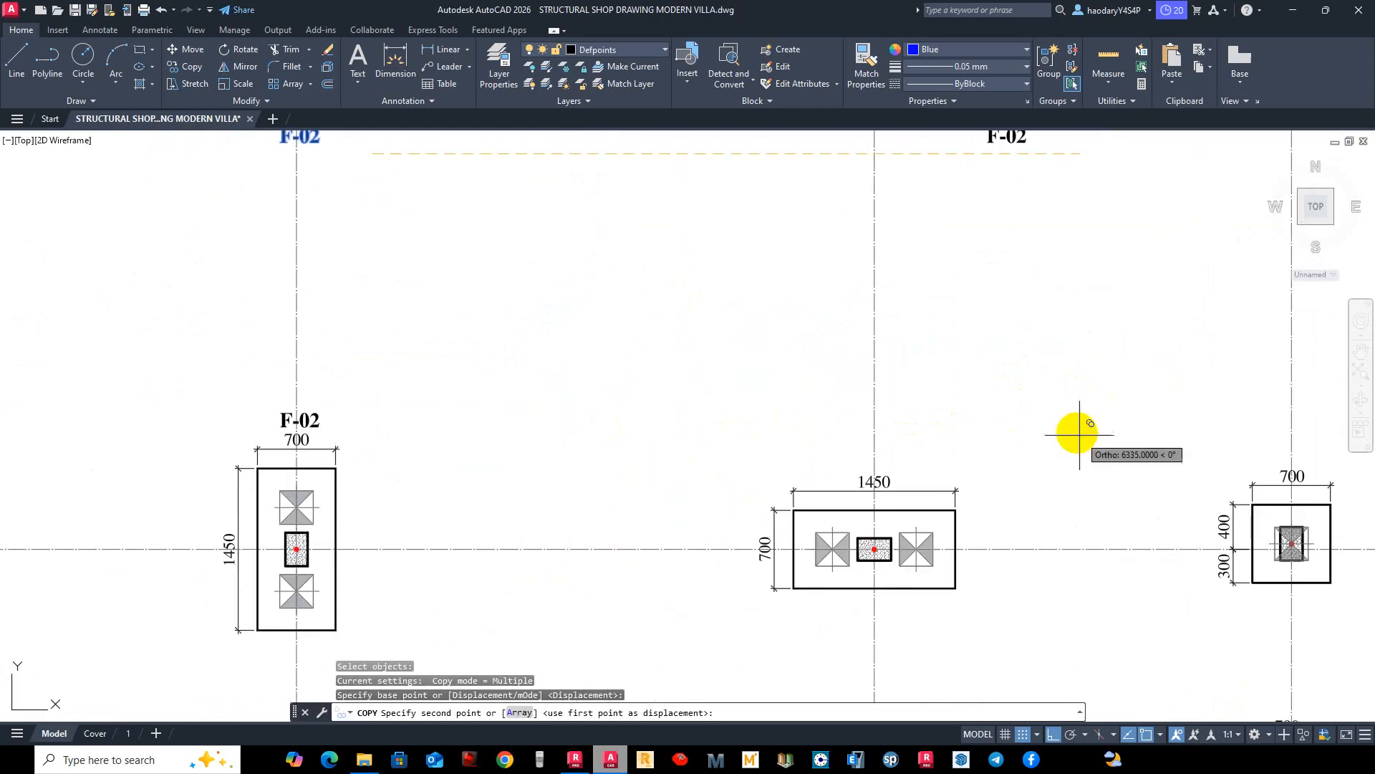
pyautogui.scroll(-4, 911, 407)
pyautogui.press('Escape')
pyautogui.press('Escape')
# Copy the B-3 cap's F-02 label vertically down to sit above the 1450 dimension of the C-3 pile cap.
pyautogui.scroll(2, 885, 363)
pyautogui.press('space')
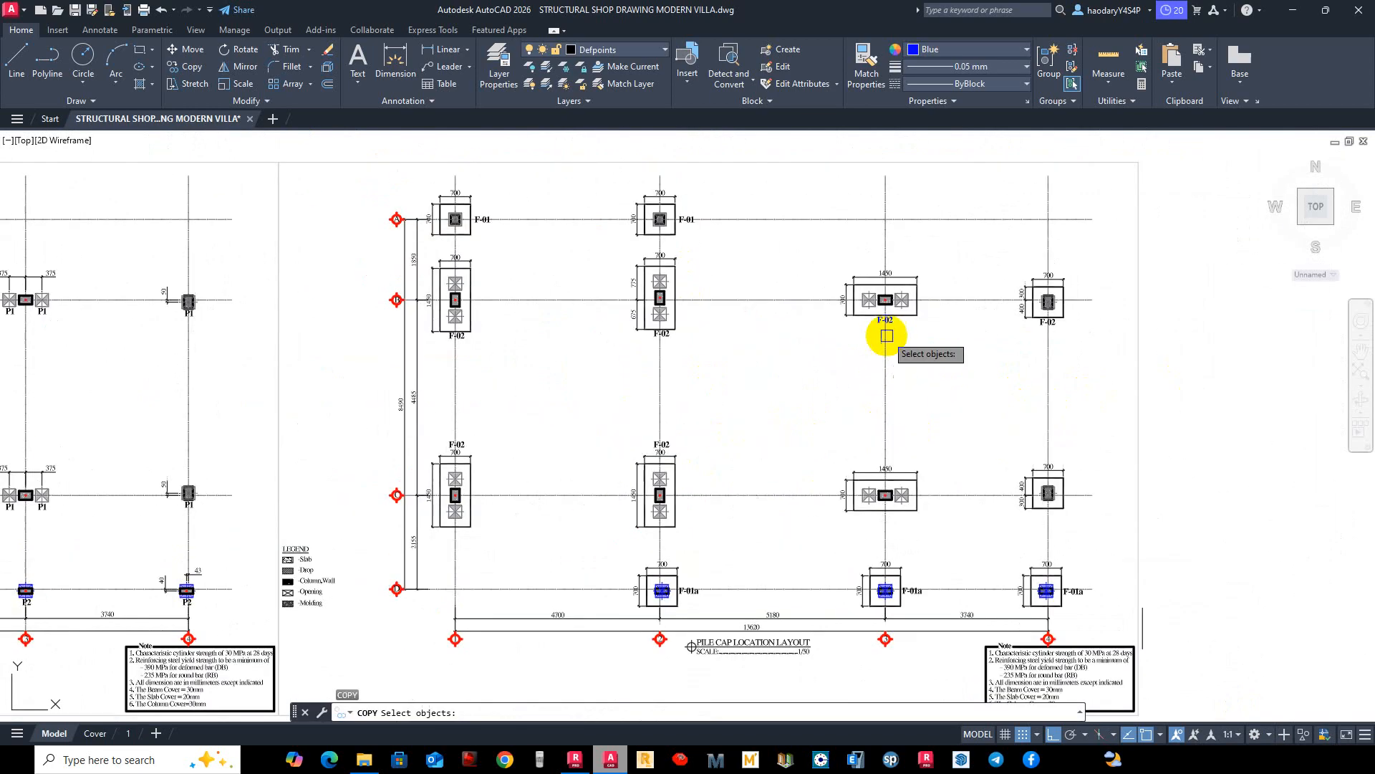
pyautogui.scroll(4, 780, 346)
pyautogui.click(1045, 278)
pyautogui.press('space')
pyautogui.click(1099, 281)
pyautogui.moveTo(1148, 479); pyautogui.dragTo(1145, 473, button='middle')
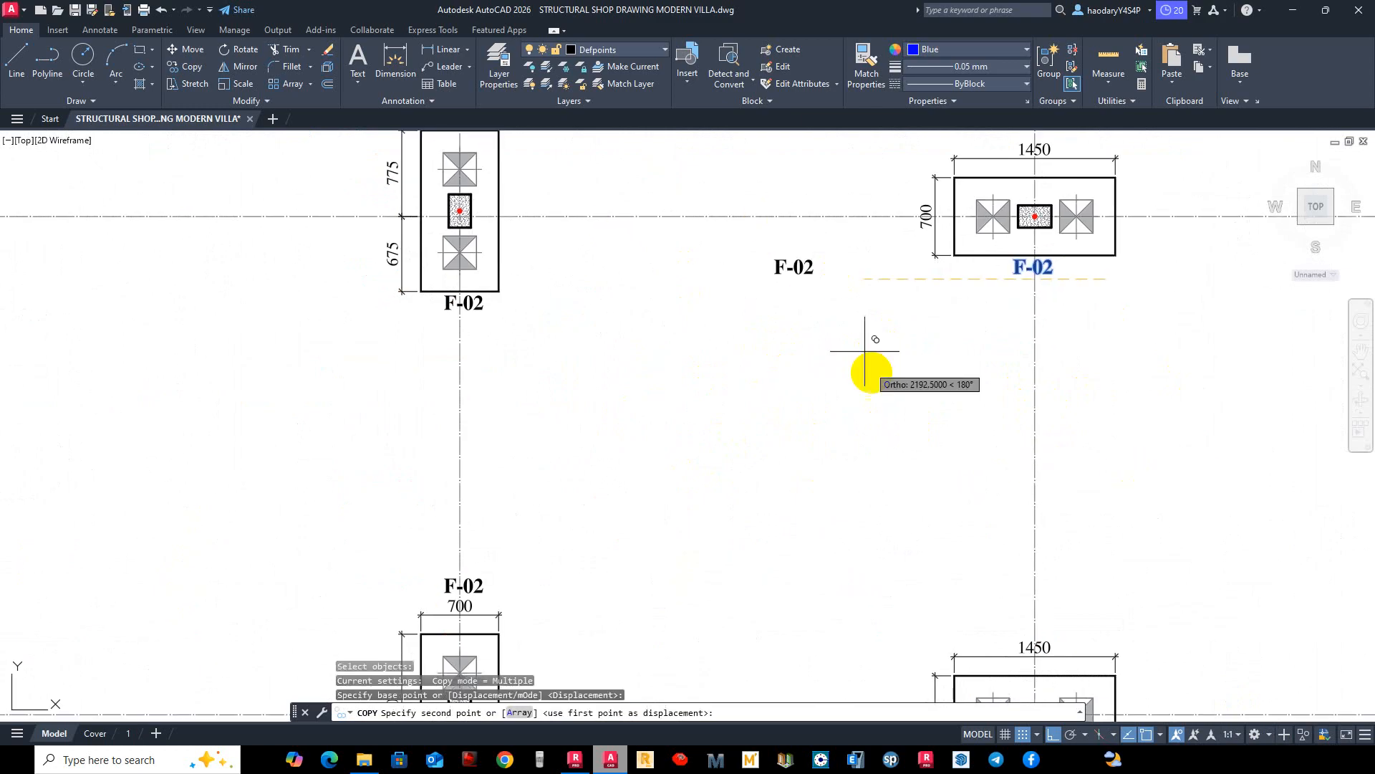
pyautogui.moveTo(975, 344); pyautogui.dragTo(942, 316, button='middle')
pyautogui.moveTo(1056, 531)
pyautogui.mouseDown(button='middle')
pyautogui.moveTo(1011, 487)
pyautogui.moveTo(947, 220)
pyautogui.mouseUp(button='middle')
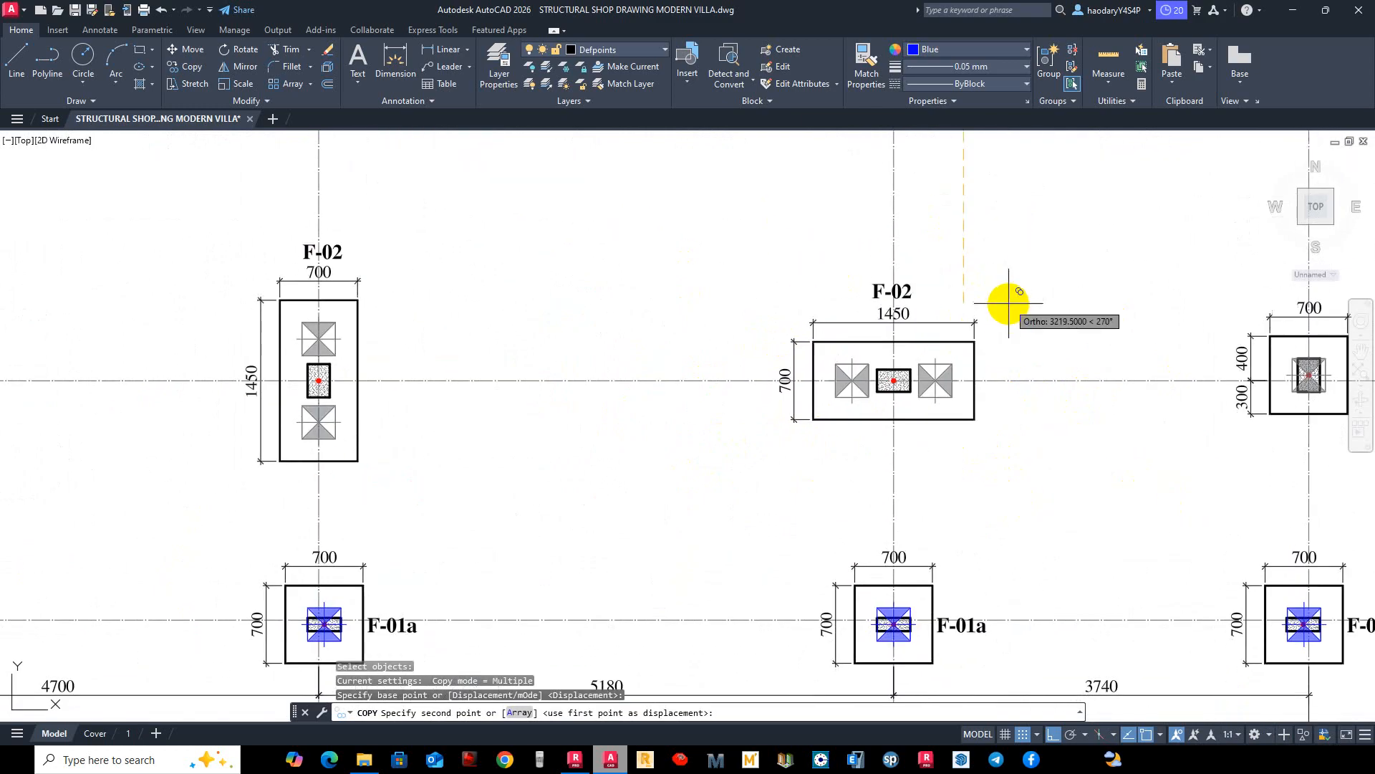
pyautogui.moveTo(1009, 303)
pyautogui.mouseDown(button='middle')
pyautogui.moveTo(971, 298)
pyautogui.moveTo(882, 357)
pyautogui.mouseUp(button='middle')
pyautogui.press('Escape')
pyautogui.scroll(-4, 895, 421)
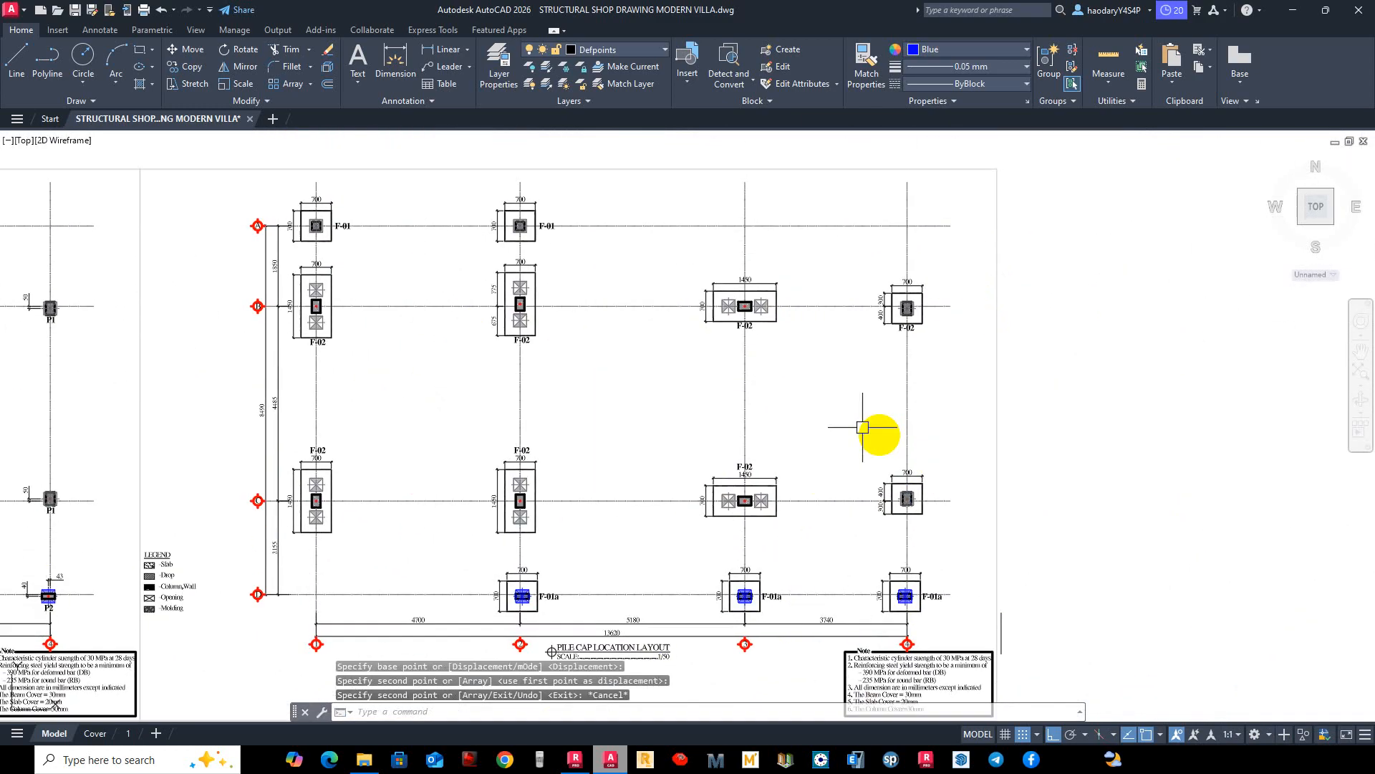
# Change the text of the label below the B-4 pile cap to F-01.
pyautogui.scroll(8, 914, 322)
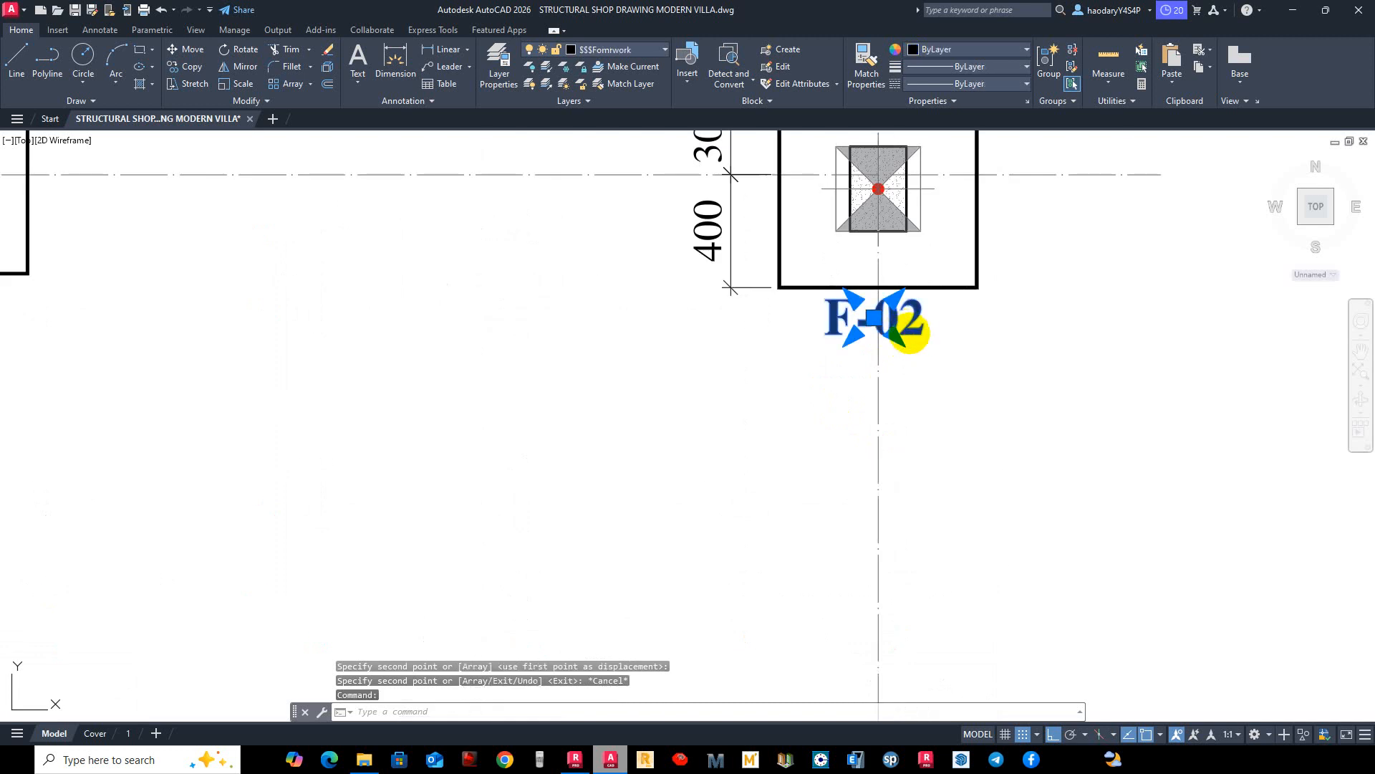
pyautogui.doubleClick(908, 328)
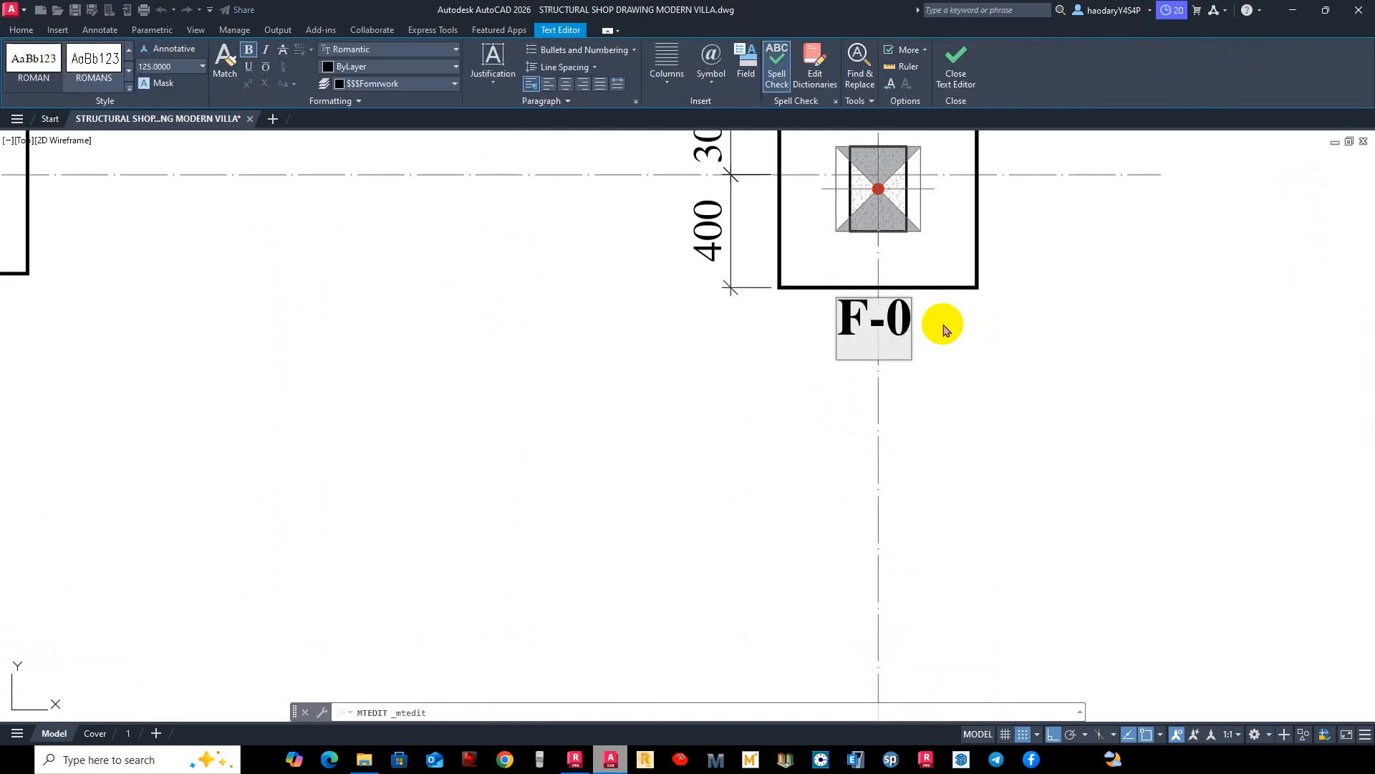
pyautogui.write('1')
pyautogui.click(1073, 344)
pyautogui.scroll(-6, 1050, 423)
pyautogui.moveTo(1032, 430); pyautogui.dragTo(870, 386, button='middle')
# Copy the B-4 cap's F-01 label vertically down to sit above the width dimension of the C-4 pile cap.
pyautogui.write('co')
pyautogui.press('space')
pyautogui.scroll(4, 834, 380)
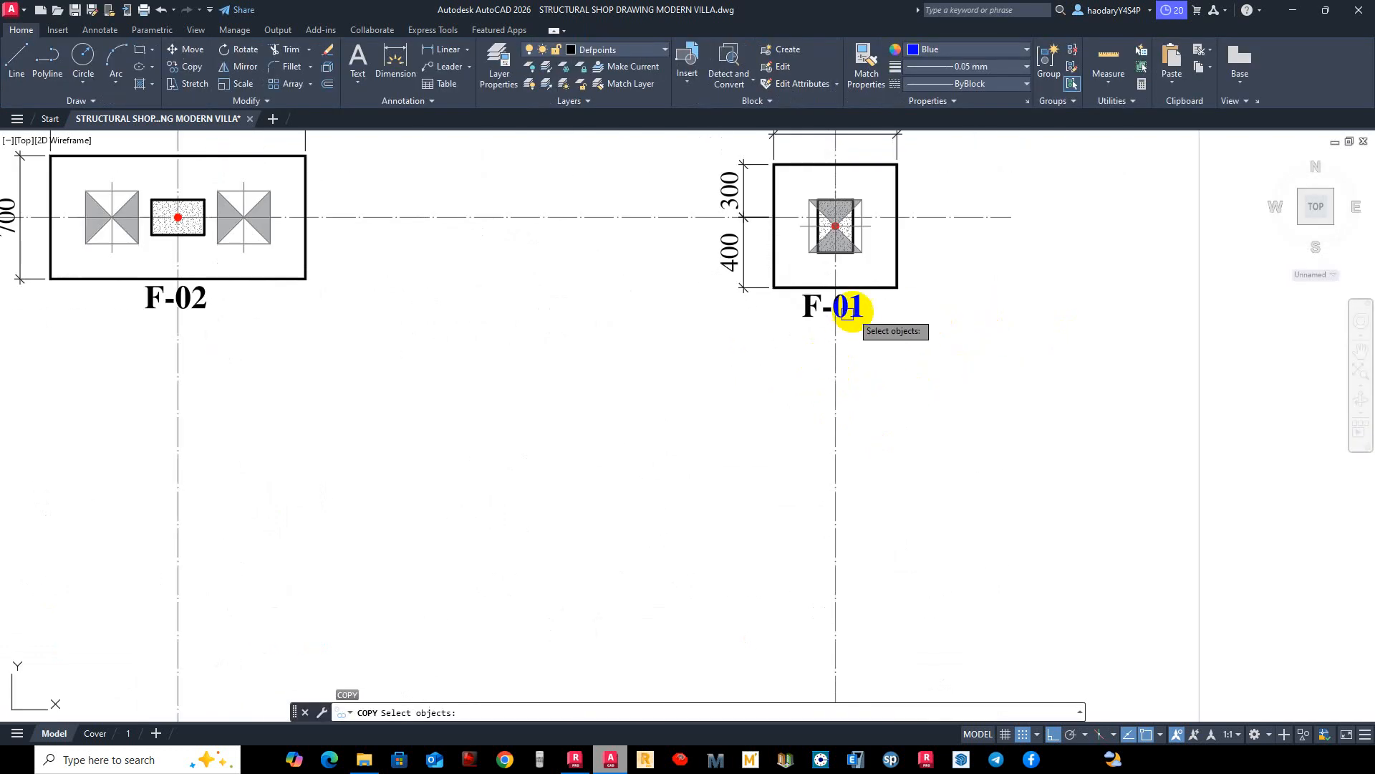
pyautogui.click(848, 312)
pyautogui.press('space')
pyautogui.click(849, 309)
pyautogui.scroll(-3, 905, 320)
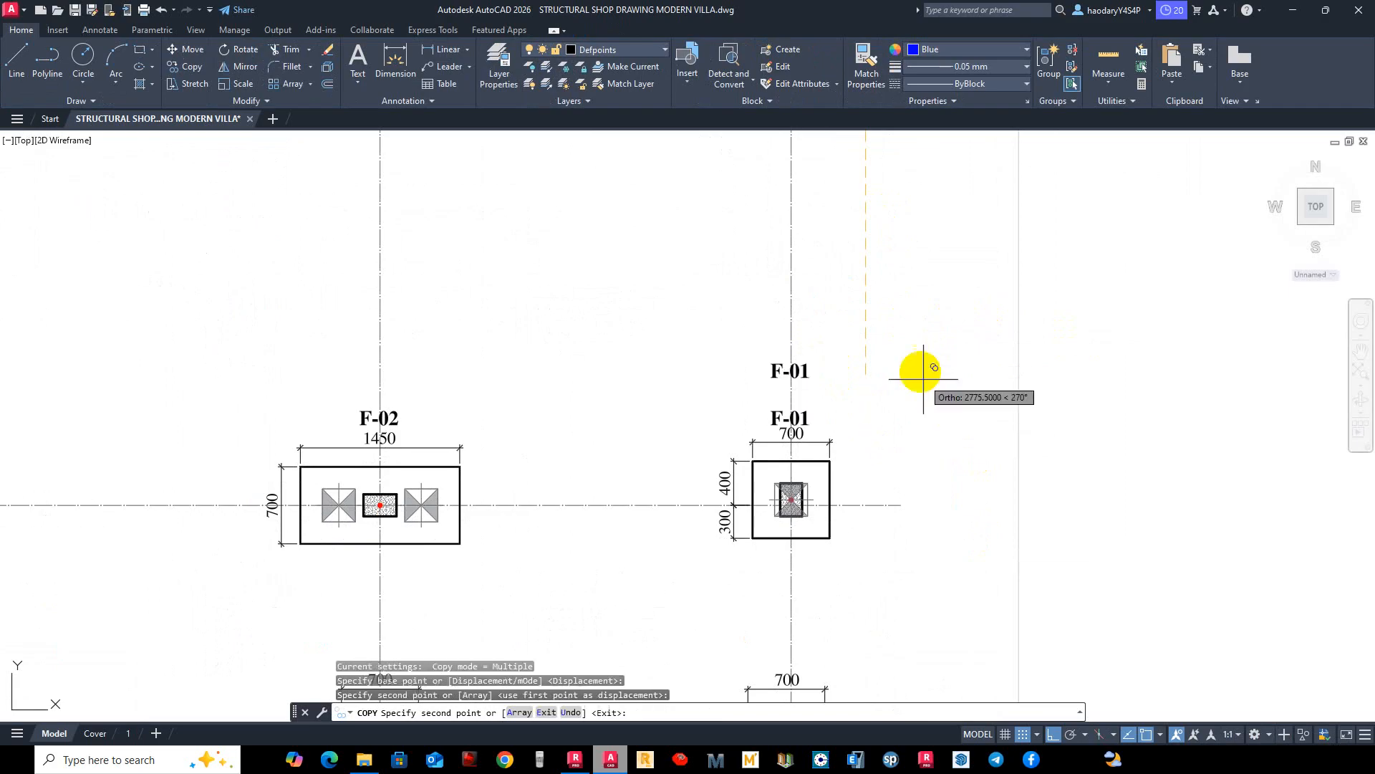
pyautogui.scroll(-3, 923, 379)
pyautogui.scroll(2, 715, 346)
pyautogui.press('Escape')
# Review the labelled pile cap layout and locate the pile cap size table in the typical PILE CAP drawing.
pyautogui.moveTo(683, 429); pyautogui.dragTo(748, 459, button='middle')
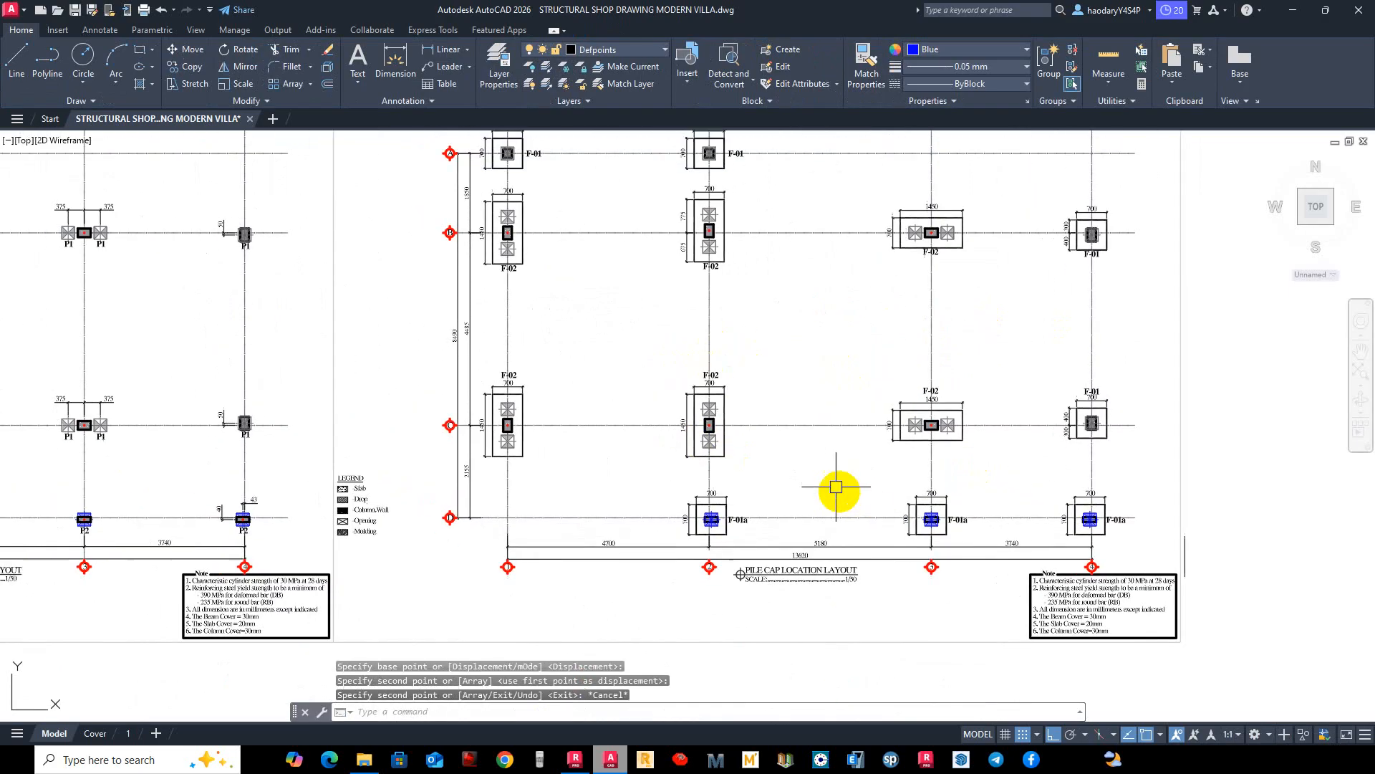
pyautogui.moveTo(868, 408); pyautogui.dragTo(862, 498, button='middle')
pyautogui.moveTo(767, 392); pyautogui.dragTo(710, 360, button='middle')
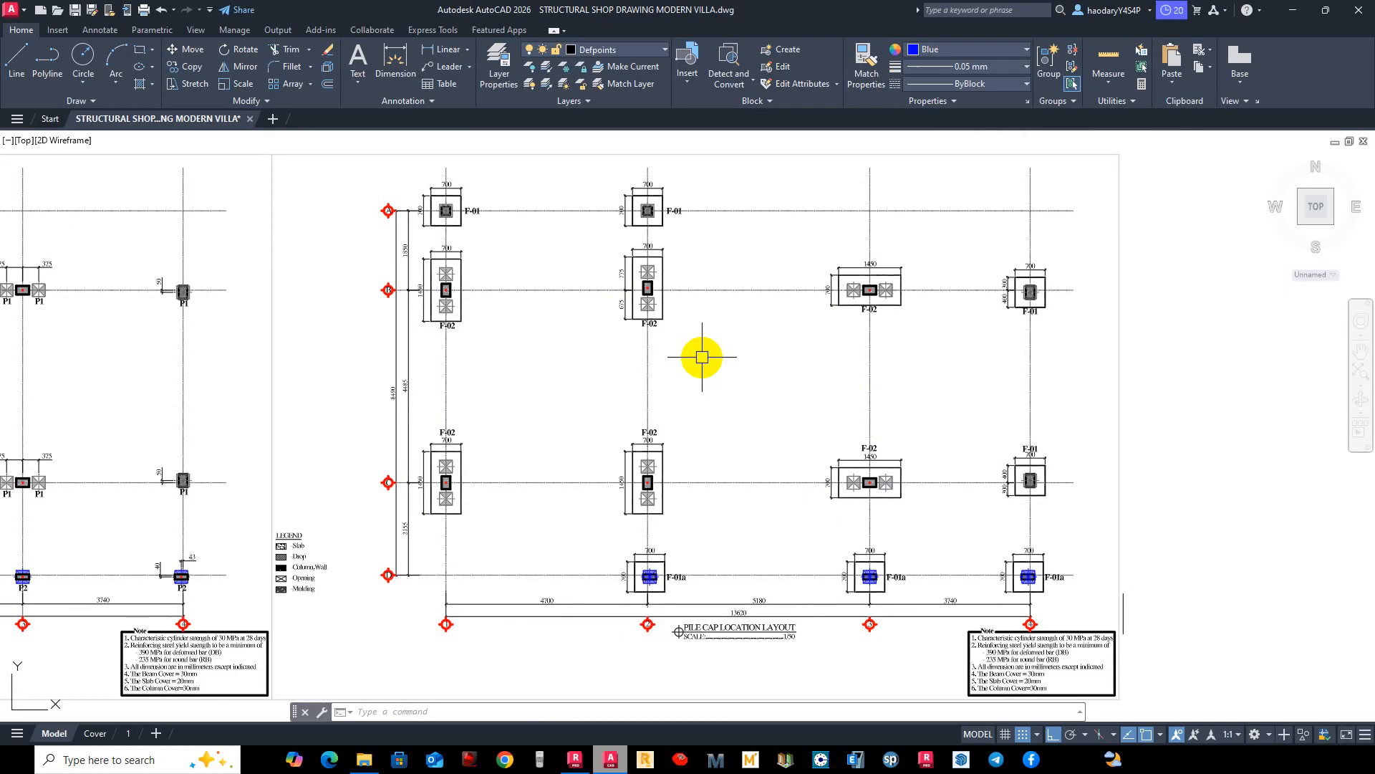
pyautogui.moveTo(447, 699)
pyautogui.mouseDown(button='middle')
pyautogui.moveTo(514, 546)
pyautogui.moveTo(850, 503)
pyautogui.mouseUp(button='middle')
pyautogui.moveTo(865, 453)
pyautogui.mouseDown(button='middle')
pyautogui.moveTo(651, 577)
pyautogui.moveTo(687, 494)
pyautogui.moveTo(697, 340)
pyautogui.mouseUp(button='middle')
pyautogui.scroll(-5, 685, 535)
pyautogui.moveTo(714, 471)
pyautogui.mouseDown(button='middle')
pyautogui.moveTo(719, 531)
pyautogui.moveTo(700, 382)
pyautogui.mouseUp(button='middle')
pyautogui.moveTo(772, 590); pyautogui.dragTo(728, 411, button='middle')
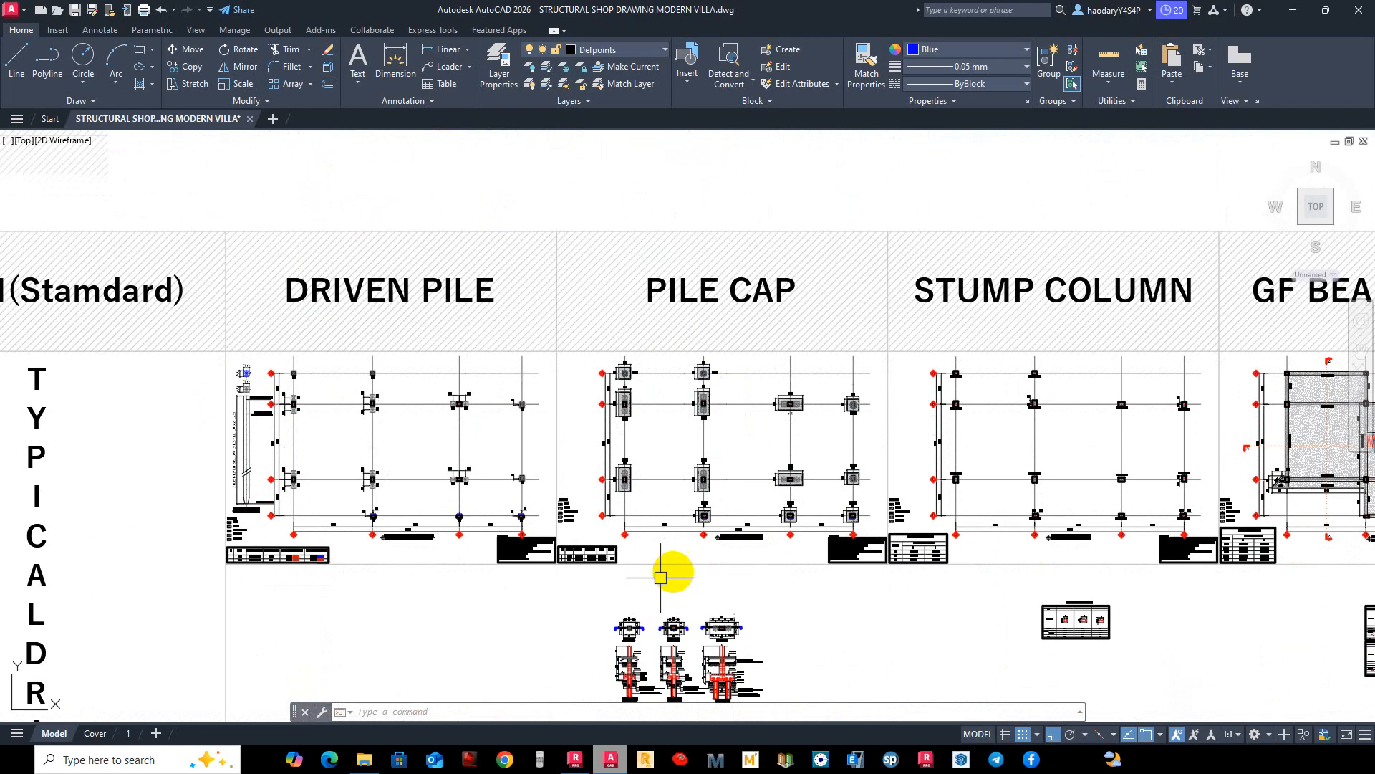
pyautogui.scroll(7, 590, 545)
pyautogui.moveTo(674, 596)
pyautogui.mouseDown(button='middle')
pyautogui.moveTo(707, 497)
pyautogui.moveTo(689, 526)
pyautogui.moveTo(712, 532)
pyautogui.mouseUp(button='middle')
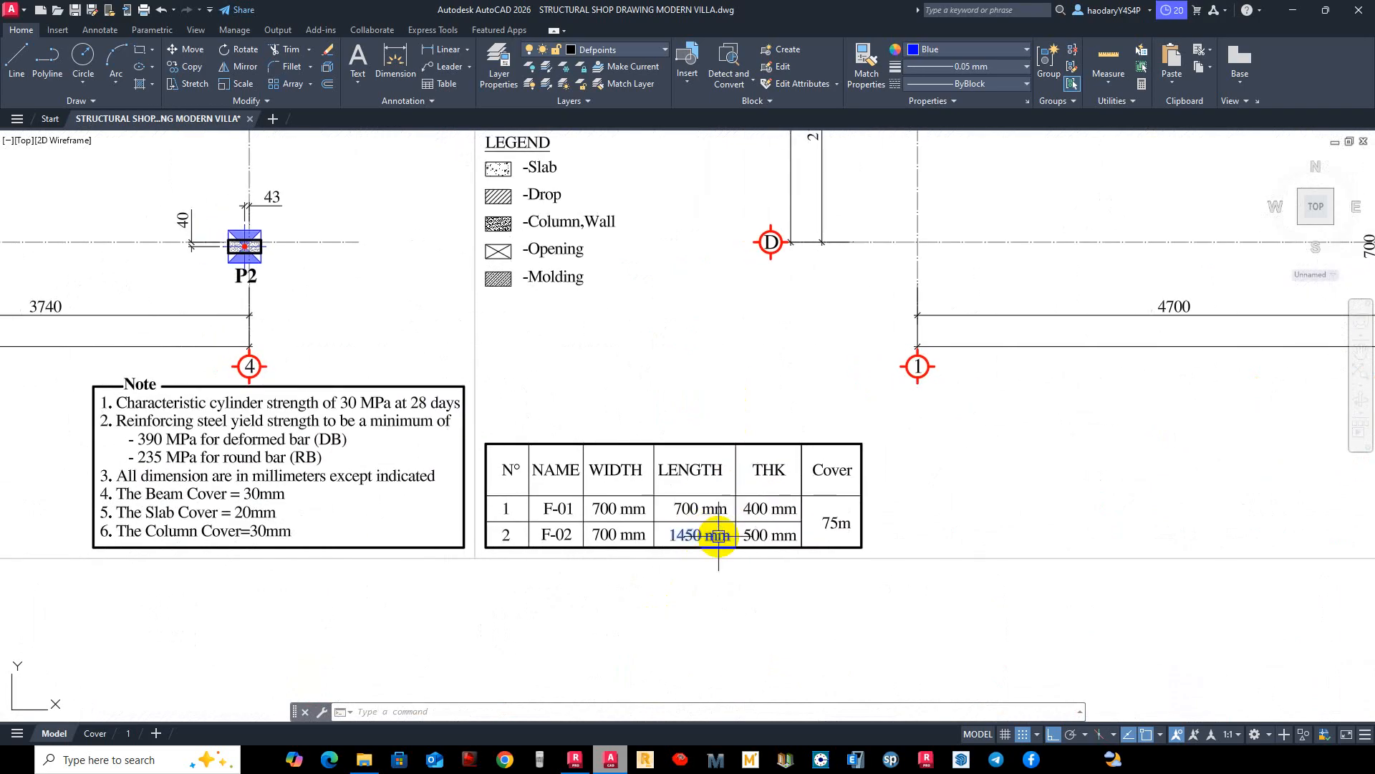
# Copy the pile cap size table from the typical drawing to the matching lower left corner of the pile cap location layout sheet.
pyautogui.write('co')
pyautogui.press('Return')
pyautogui.scroll(2, 473, 412)
pyautogui.scroll(-2, 500, 336)
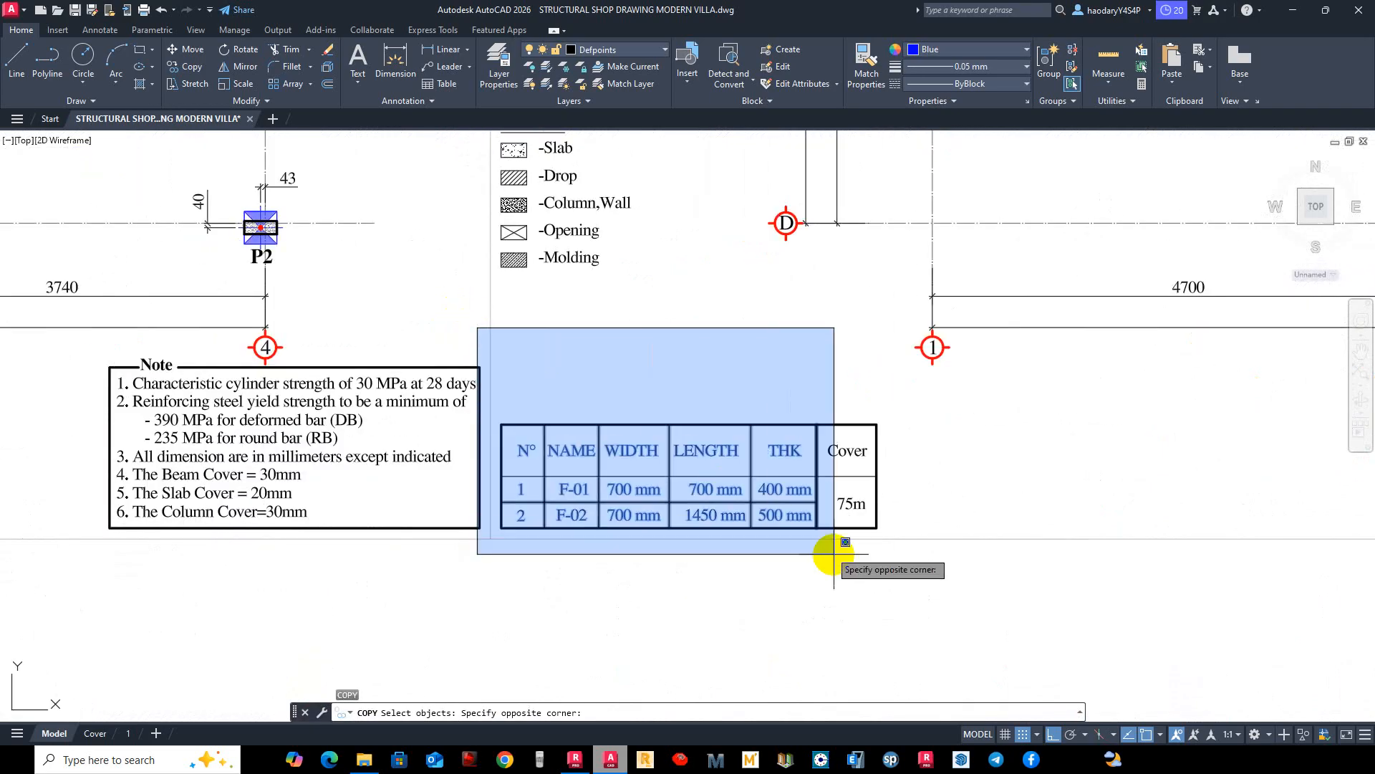
pyautogui.click(894, 587)
pyautogui.press('Return')
pyautogui.click(491, 537)
pyautogui.scroll(-5, 643, 472)
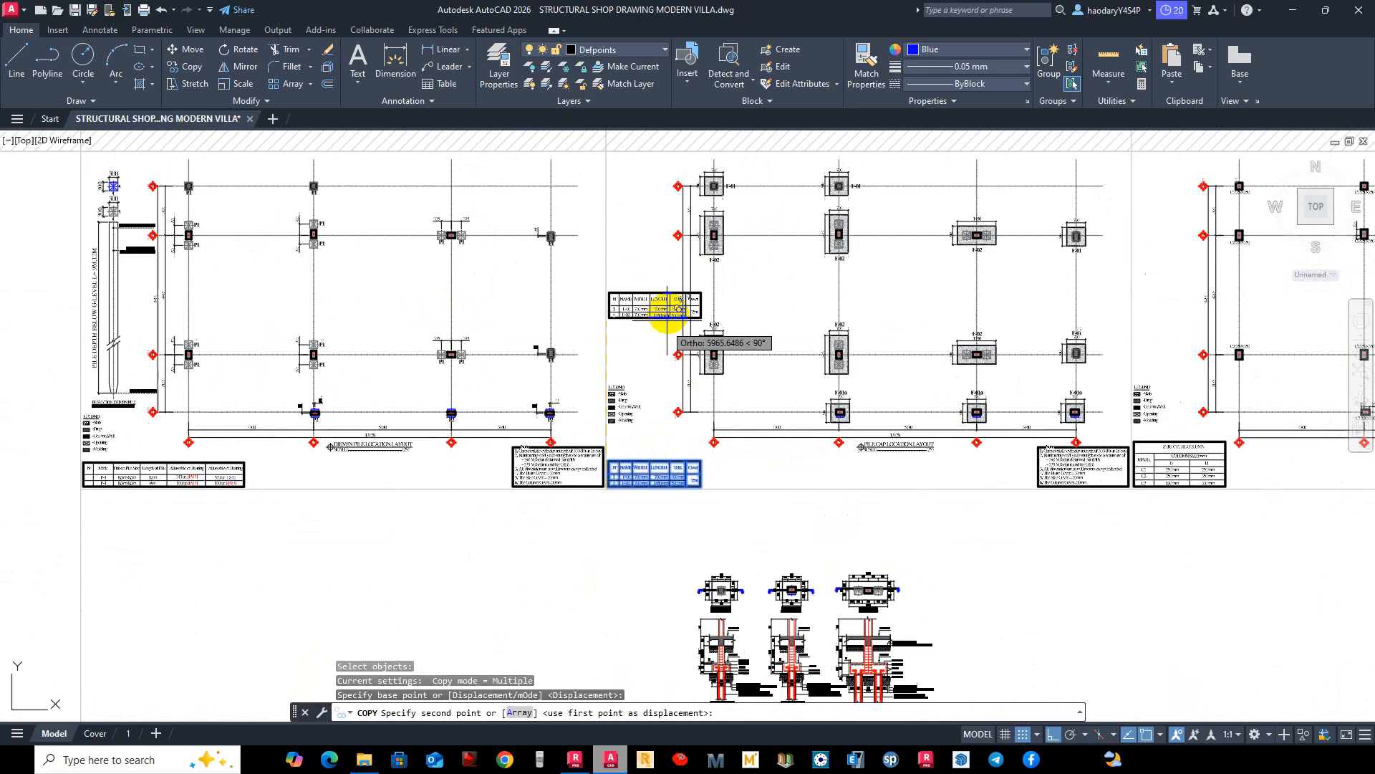
pyautogui.moveTo(663, 143); pyautogui.dragTo(559, 595, button='middle')
pyautogui.moveTo(570, 226); pyautogui.dragTo(538, 533, button='middle')
pyautogui.scroll(4, 479, 359)
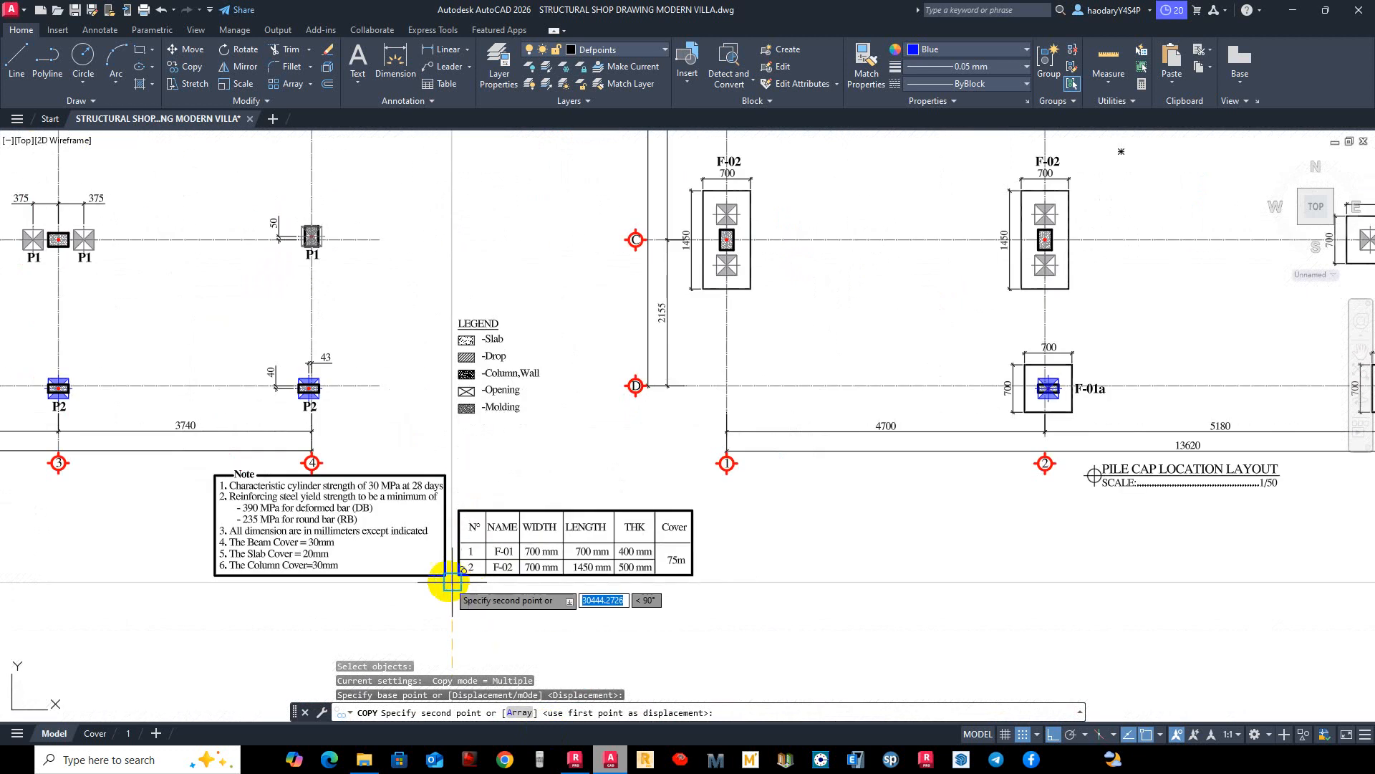
pyautogui.click(562, 583)
pyautogui.press('Escape')
# Move the copied pile cap size table vertically up, leaving free space beneath it inside the sheet frame.
pyautogui.scroll(4, 560, 559)
pyautogui.moveTo(561, 559); pyautogui.dragTo(620, 525, button='middle')
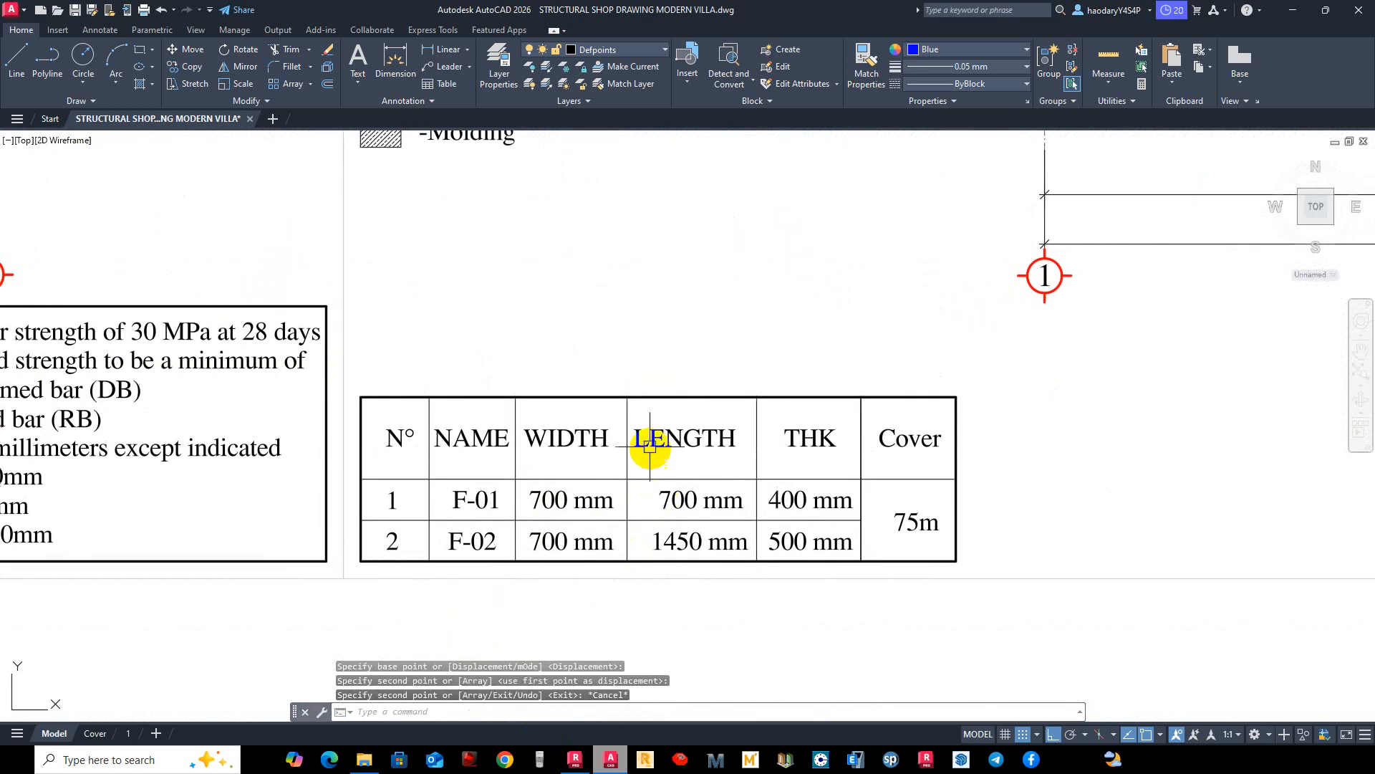
pyautogui.write('m')
pyautogui.press('Return')
pyautogui.scroll(2, 358, 387)
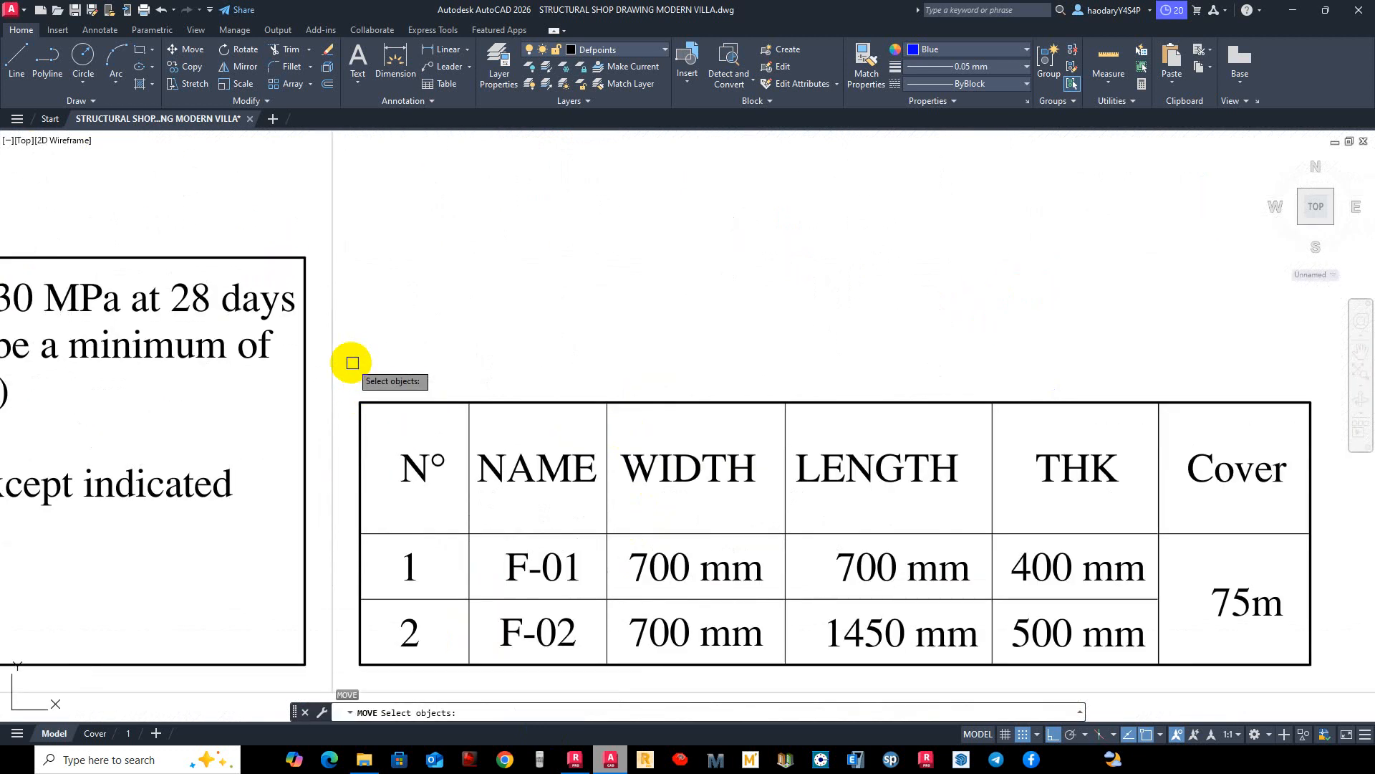
pyautogui.scroll(-8, 352, 396)
pyautogui.click(561, 516)
pyautogui.press('Return')
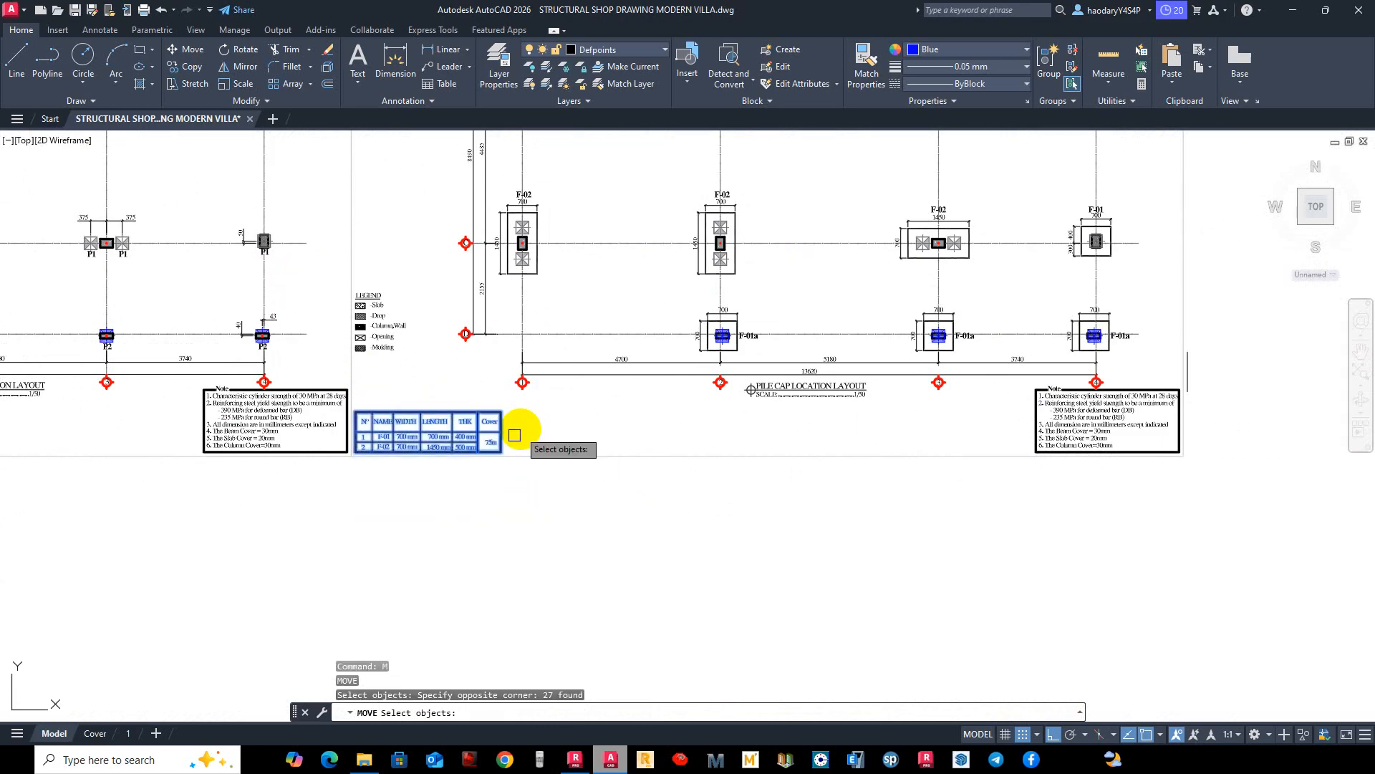
pyautogui.scroll(4, 522, 433)
pyautogui.click(690, 448)
pyautogui.click(683, 331)
# Stretch the lower edge of the table's outer border down by about 987 mm.
pyautogui.scroll(3, 623, 393)
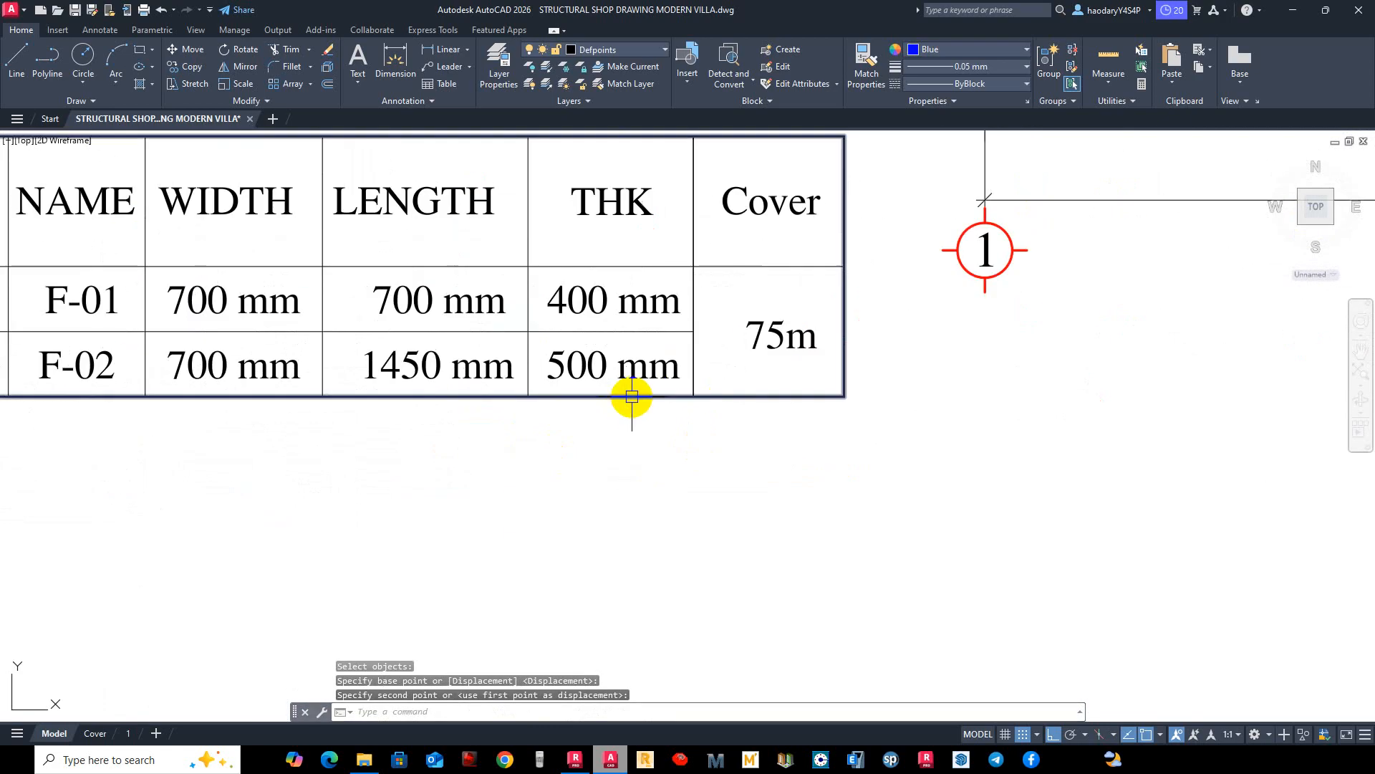
pyautogui.click(621, 398)
pyautogui.scroll(-2, 616, 397)
pyautogui.click(466, 399)
pyautogui.moveTo(481, 570); pyautogui.dragTo(541, 470, button='middle')
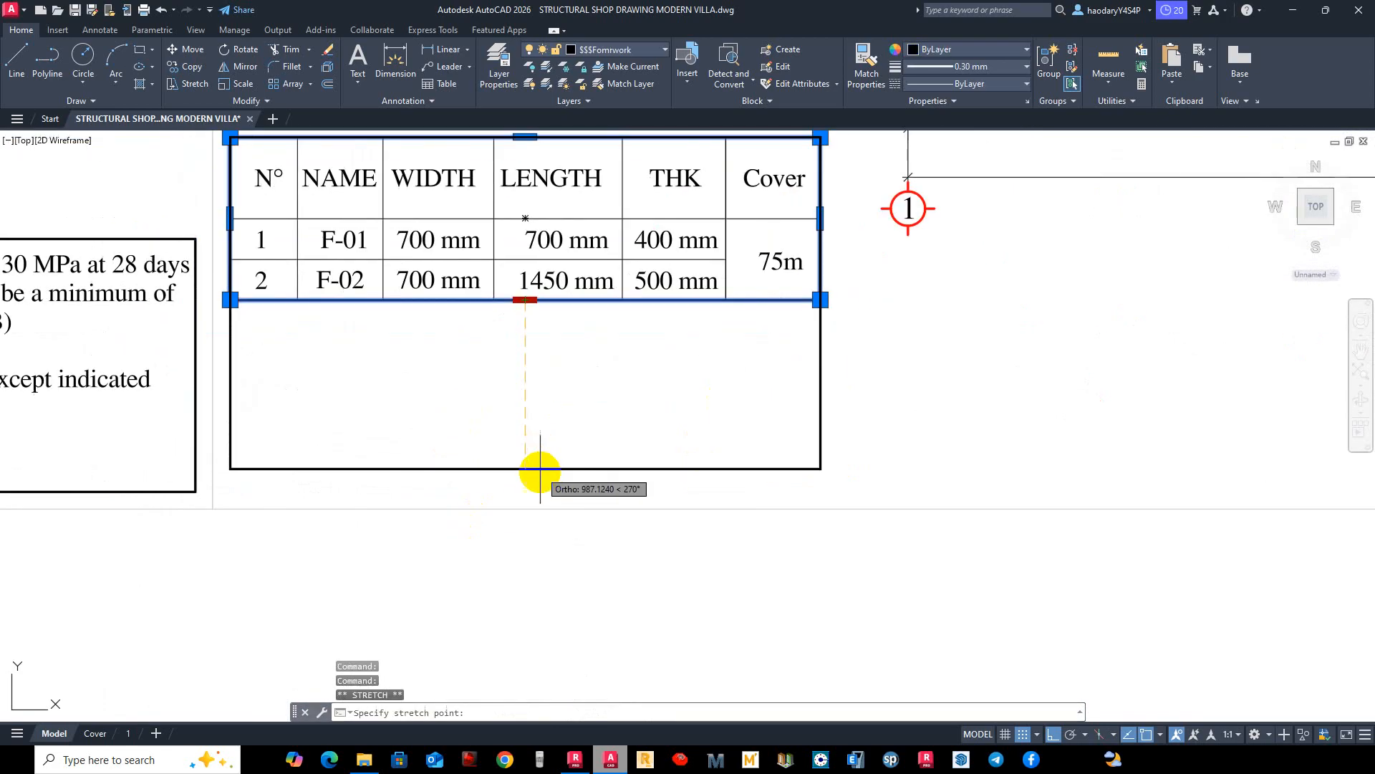
pyautogui.click(548, 476)
pyautogui.press('Escape')
pyautogui.moveTo(570, 363); pyautogui.dragTo(600, 438, button='middle')
# Extend the table's vertical column lines down to the lower edge of the enlarged border.
pyautogui.click(615, 551)
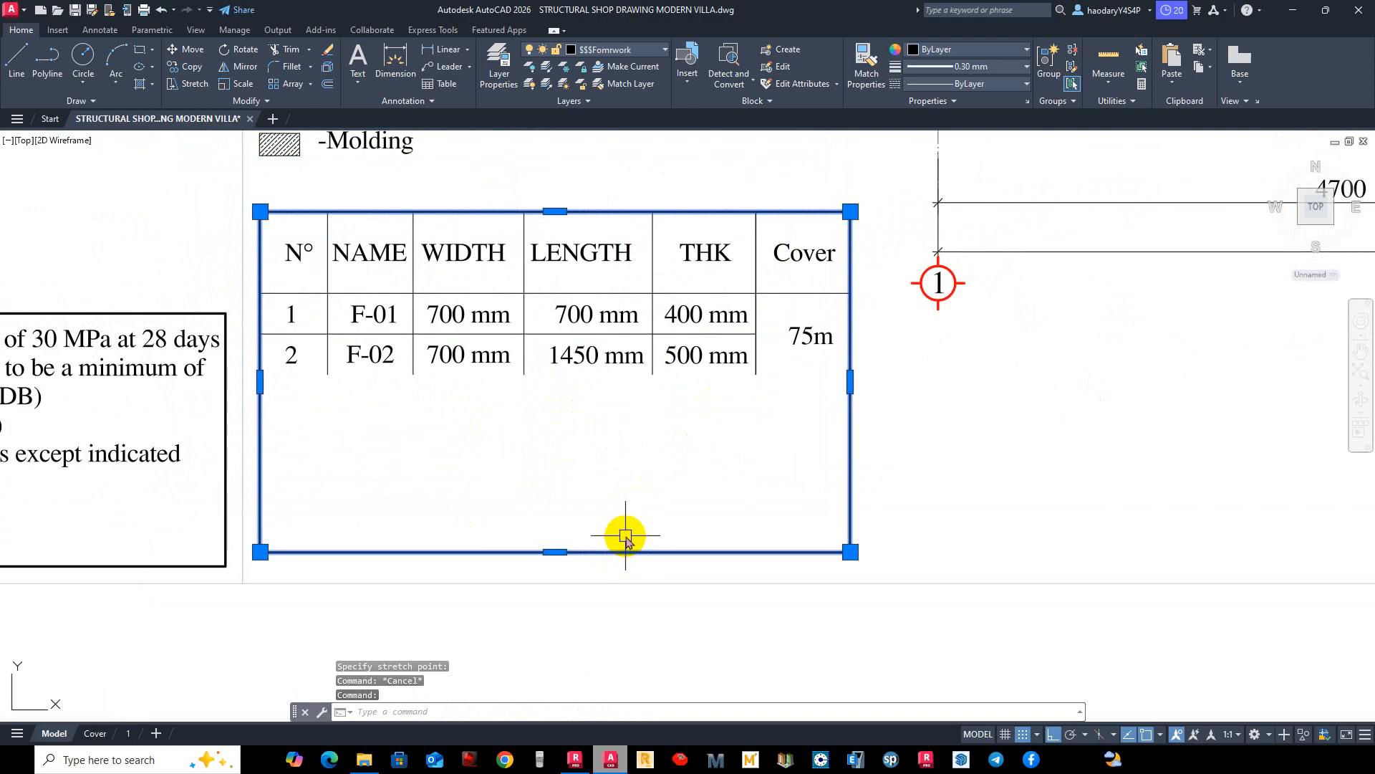
pyautogui.write('ex')
pyautogui.press('Return')
pyautogui.click(326, 364)
pyautogui.click(410, 364)
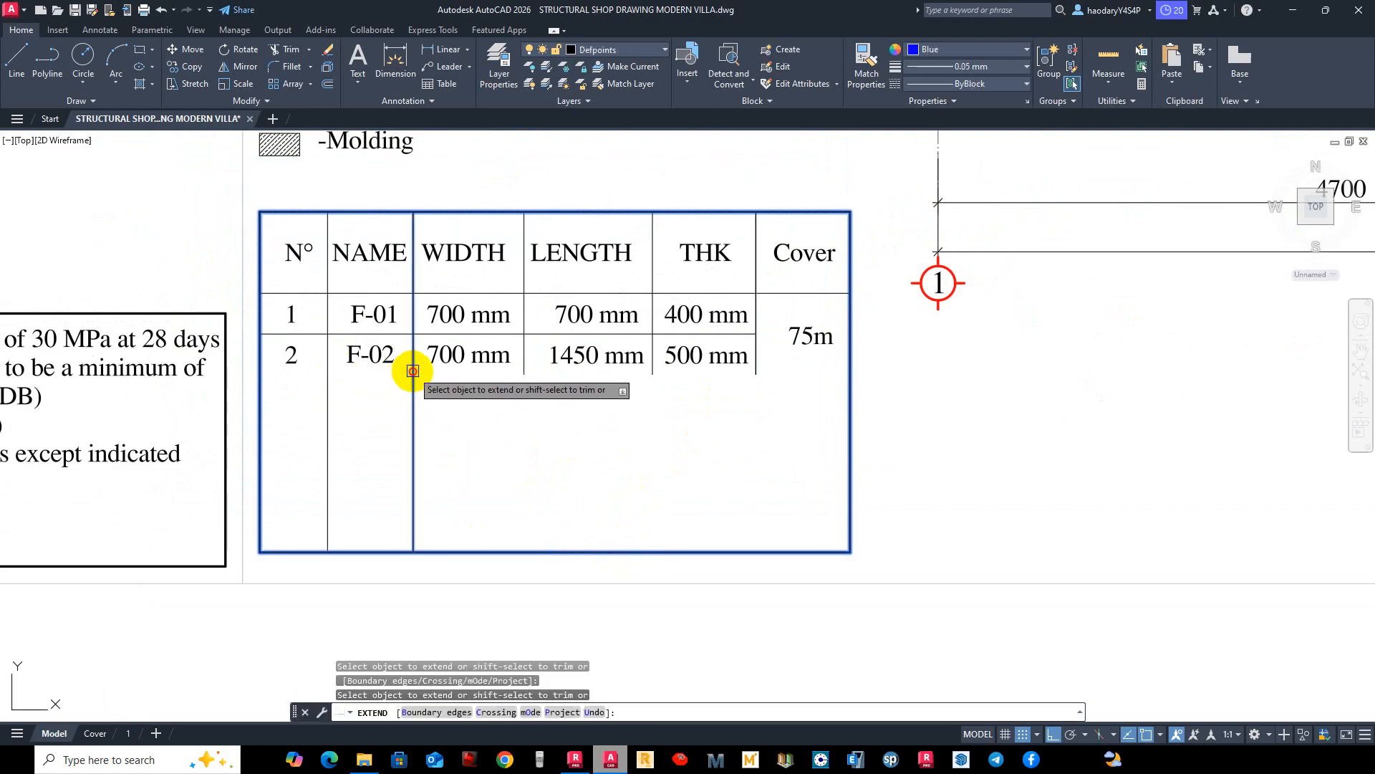
pyautogui.click(520, 369)
pyautogui.click(763, 370)
pyautogui.click(747, 371)
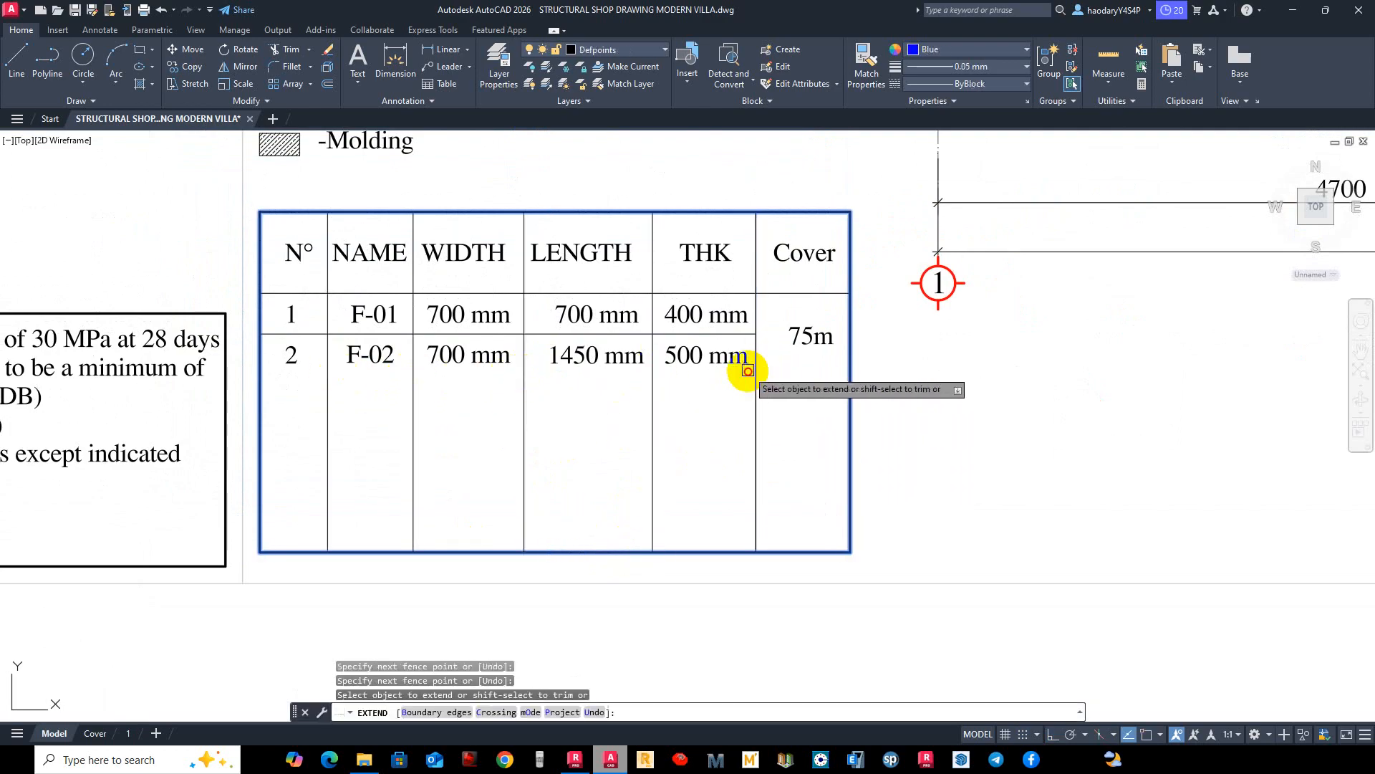
pyautogui.press('Escape')
# Copy the line between the F-01 and F-02 rows one row height down, closing off the F-02 row.
pyautogui.moveTo(583, 400); pyautogui.dragTo(637, 416, button='middle')
pyautogui.write('co')
pyautogui.press('Return')
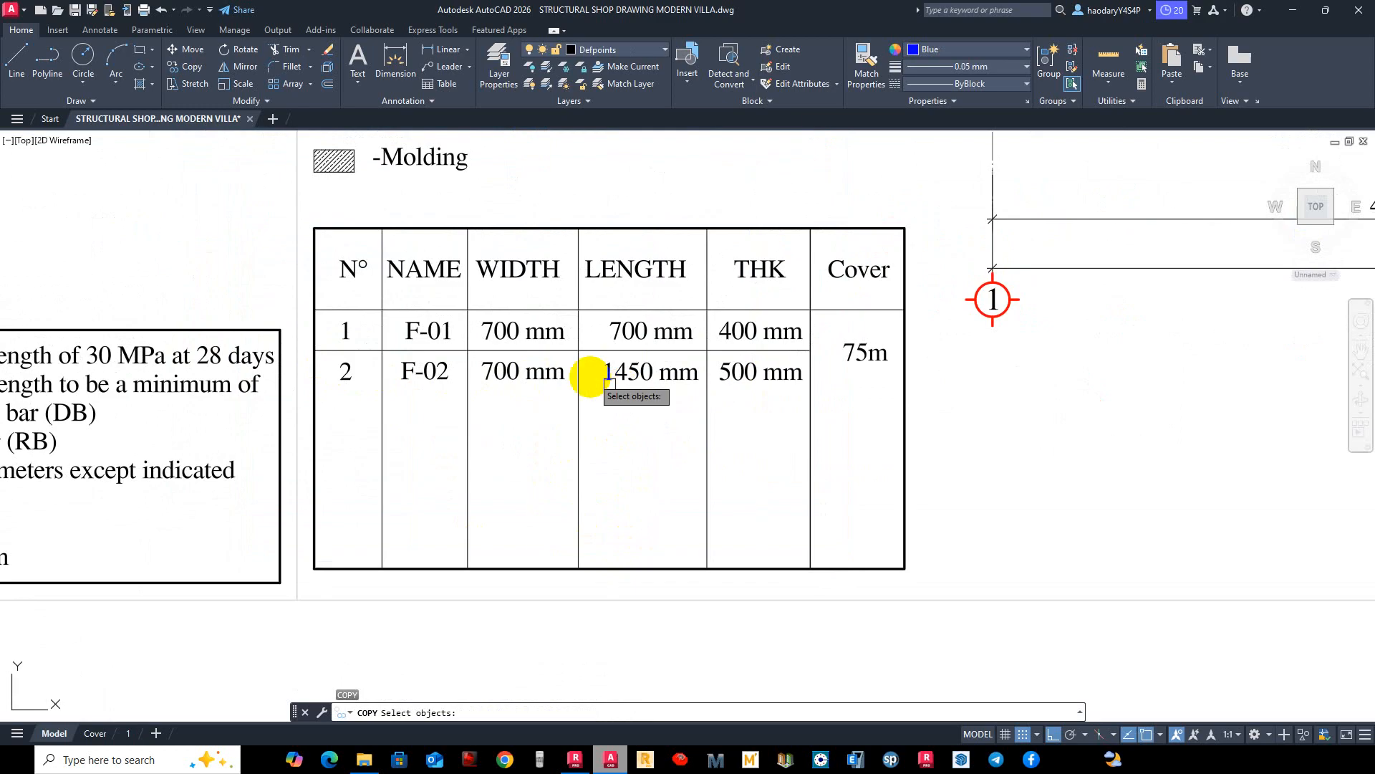
pyautogui.click(567, 351)
pyautogui.press('Return')
pyautogui.click(579, 310)
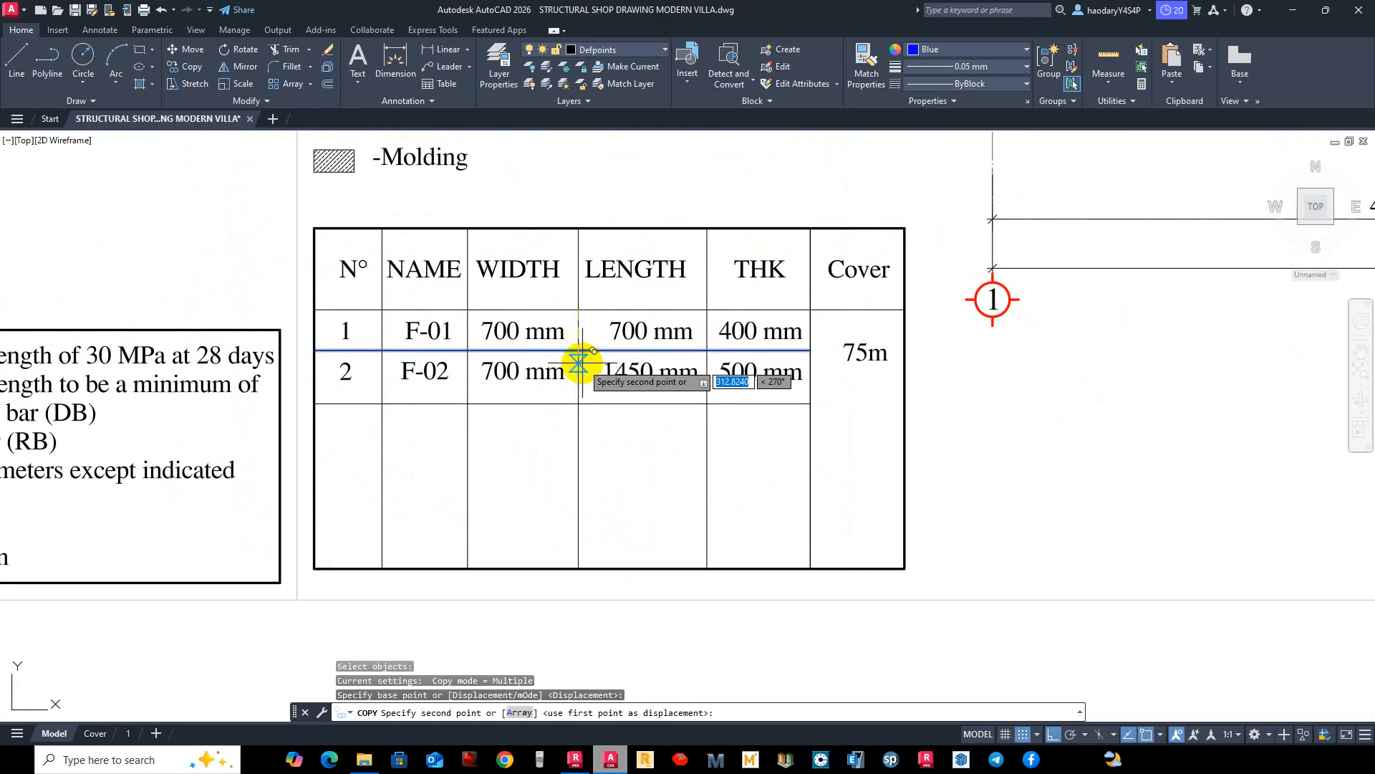
pyautogui.press('Escape')
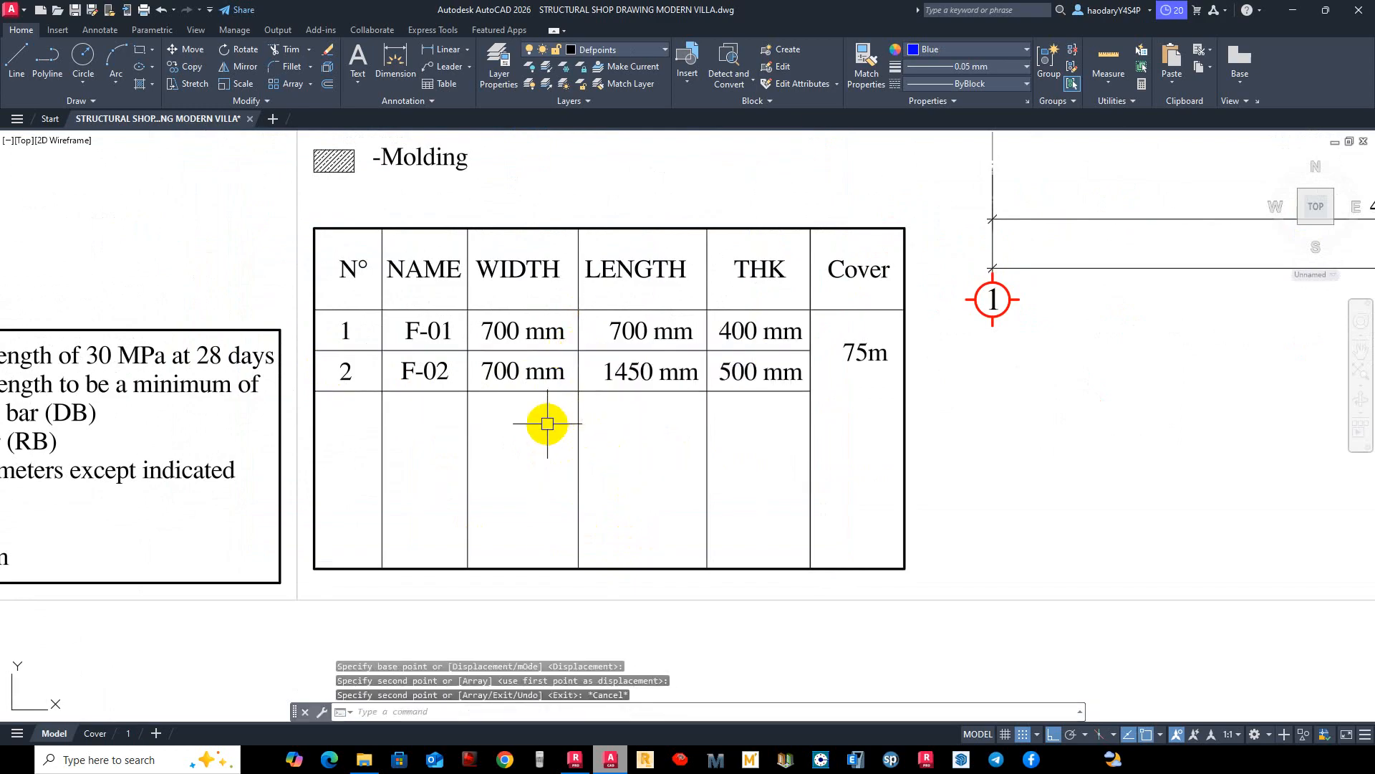
# Copy the same row line two row heights down to mark off an empty third row beneath F-02.
pyautogui.write('co')
pyautogui.press('Return')
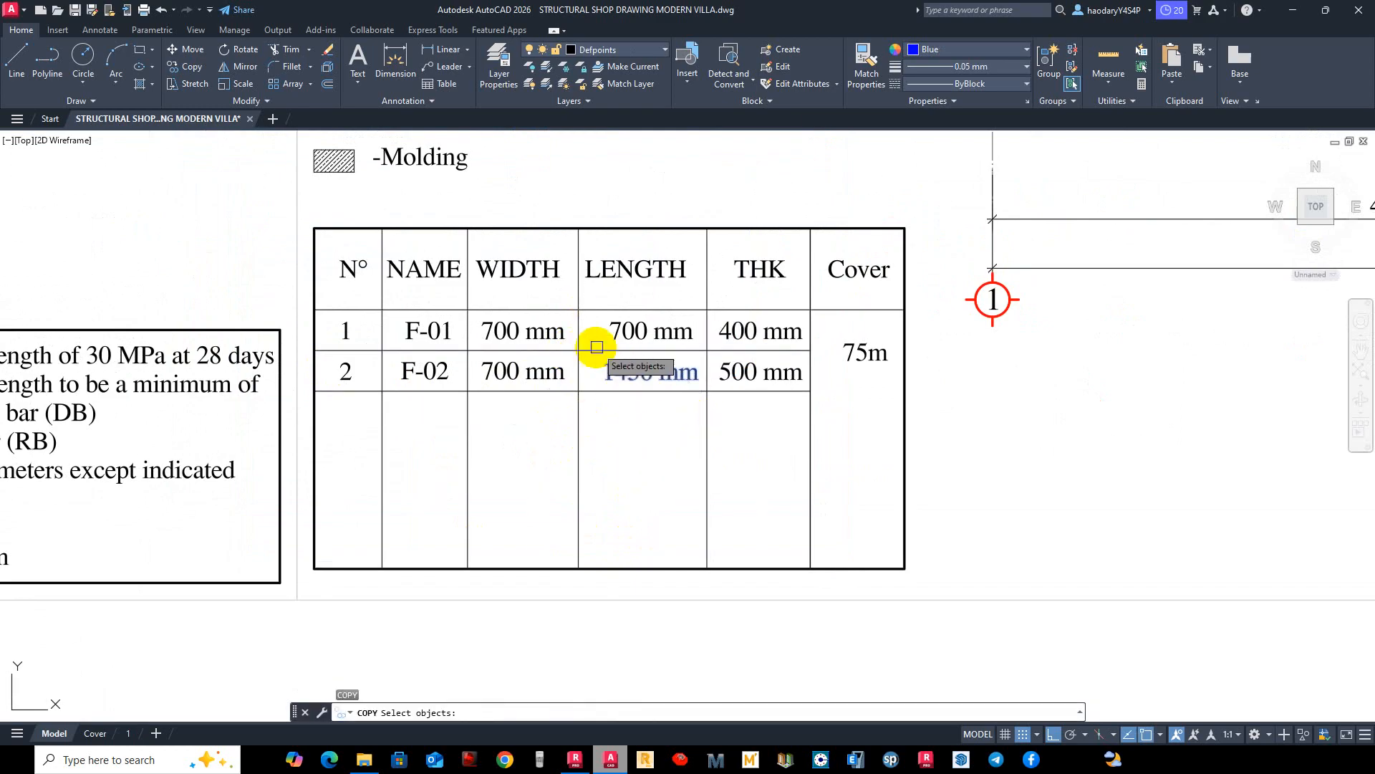
pyautogui.click(589, 350)
pyautogui.press('Return')
pyautogui.click(579, 310)
pyautogui.click(576, 393)
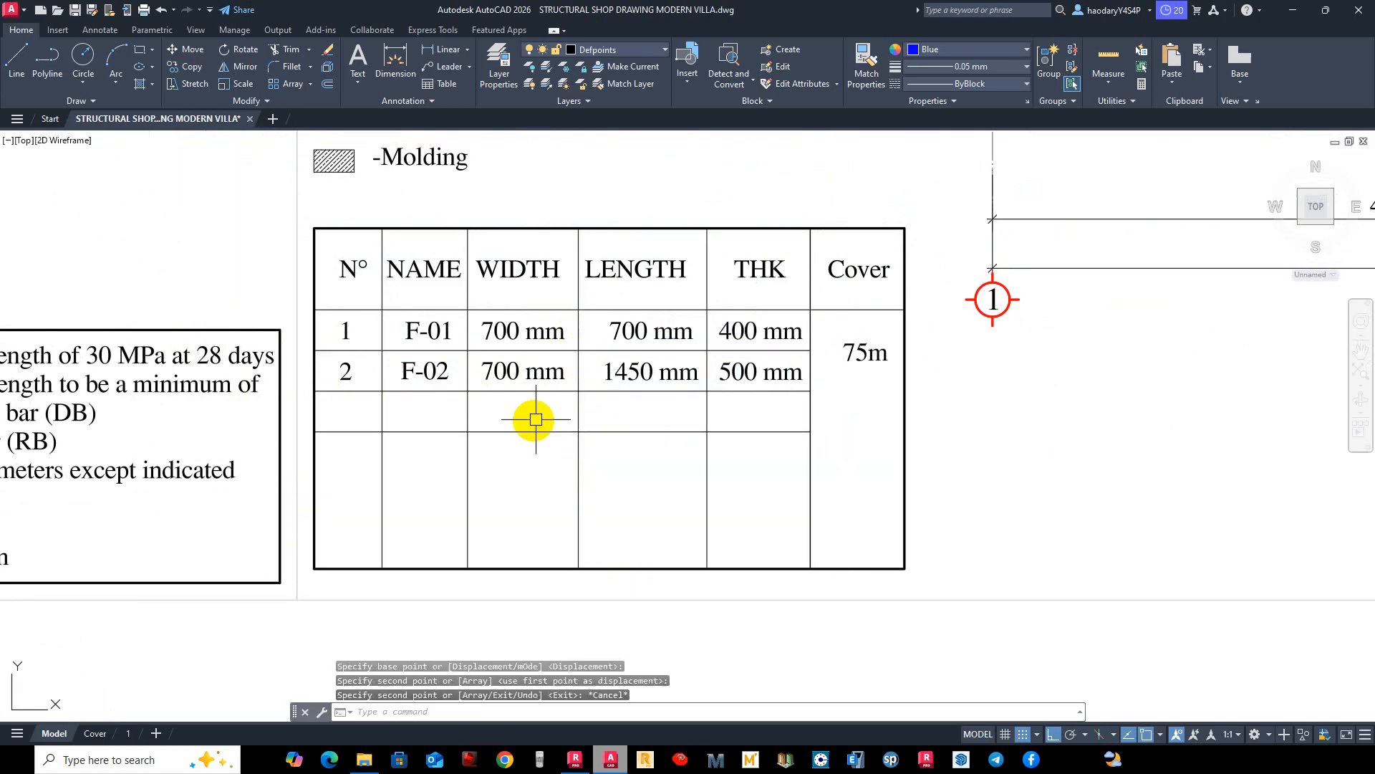
pyautogui.press('Return')
pyautogui.press('Return')
pyautogui.scroll(4, 437, 390)
pyautogui.scroll(-4, 340, 299)
pyautogui.click(376, 320)
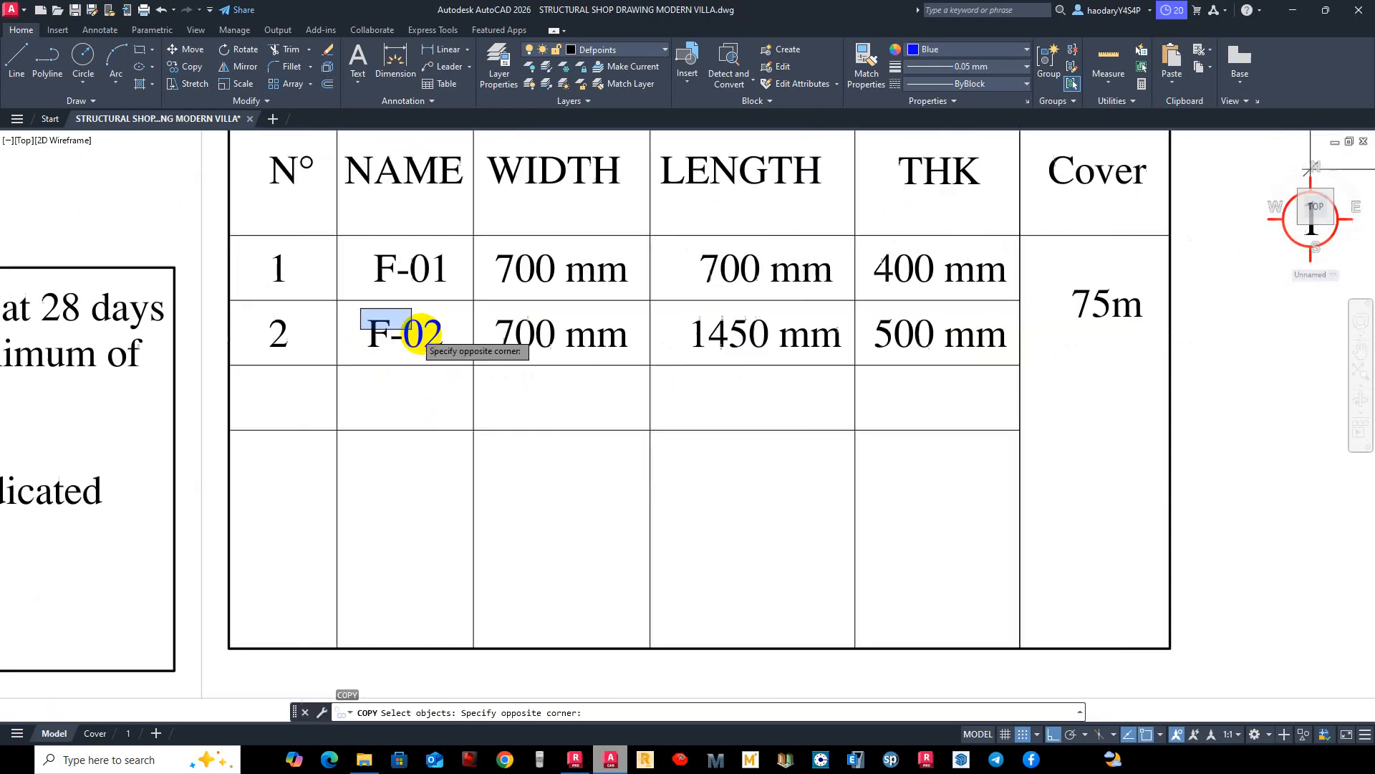
pyautogui.click(805, 359)
pyautogui.press('Return')
pyautogui.click(794, 313)
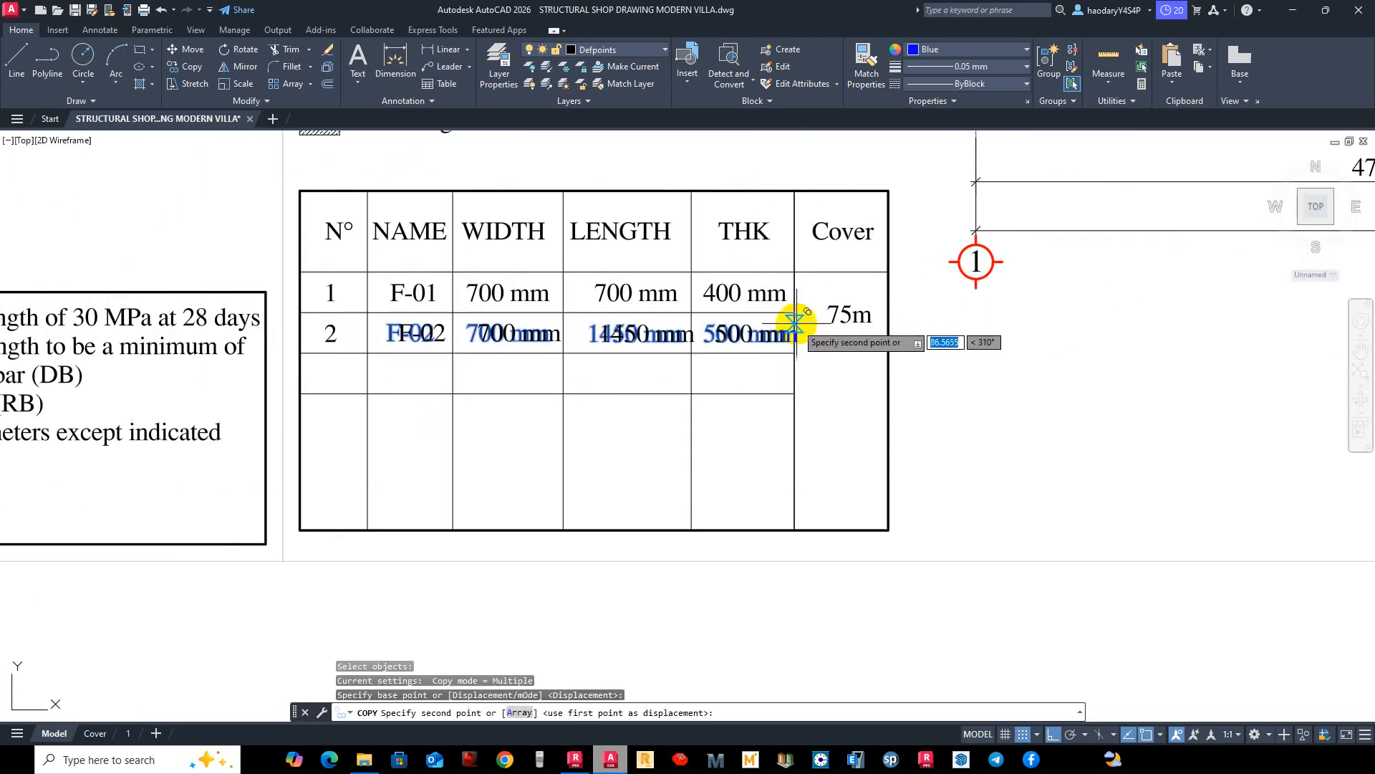
pyautogui.press('Escape')
pyautogui.write('m')
pyautogui.press('Return')
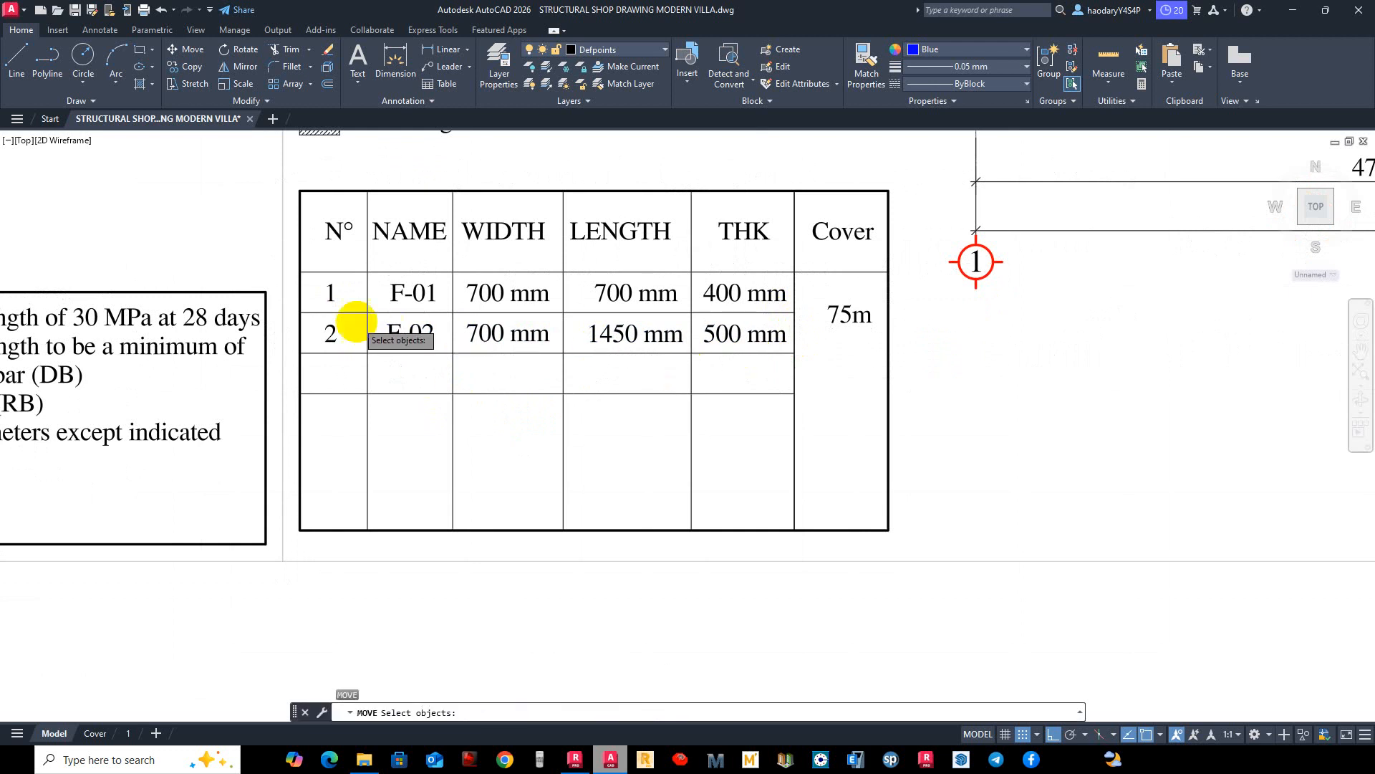
pyautogui.scroll(4, 356, 320)
pyautogui.click(445, 305)
pyautogui.scroll(-4, 465, 340)
pyautogui.click(878, 381)
pyautogui.press('Return')
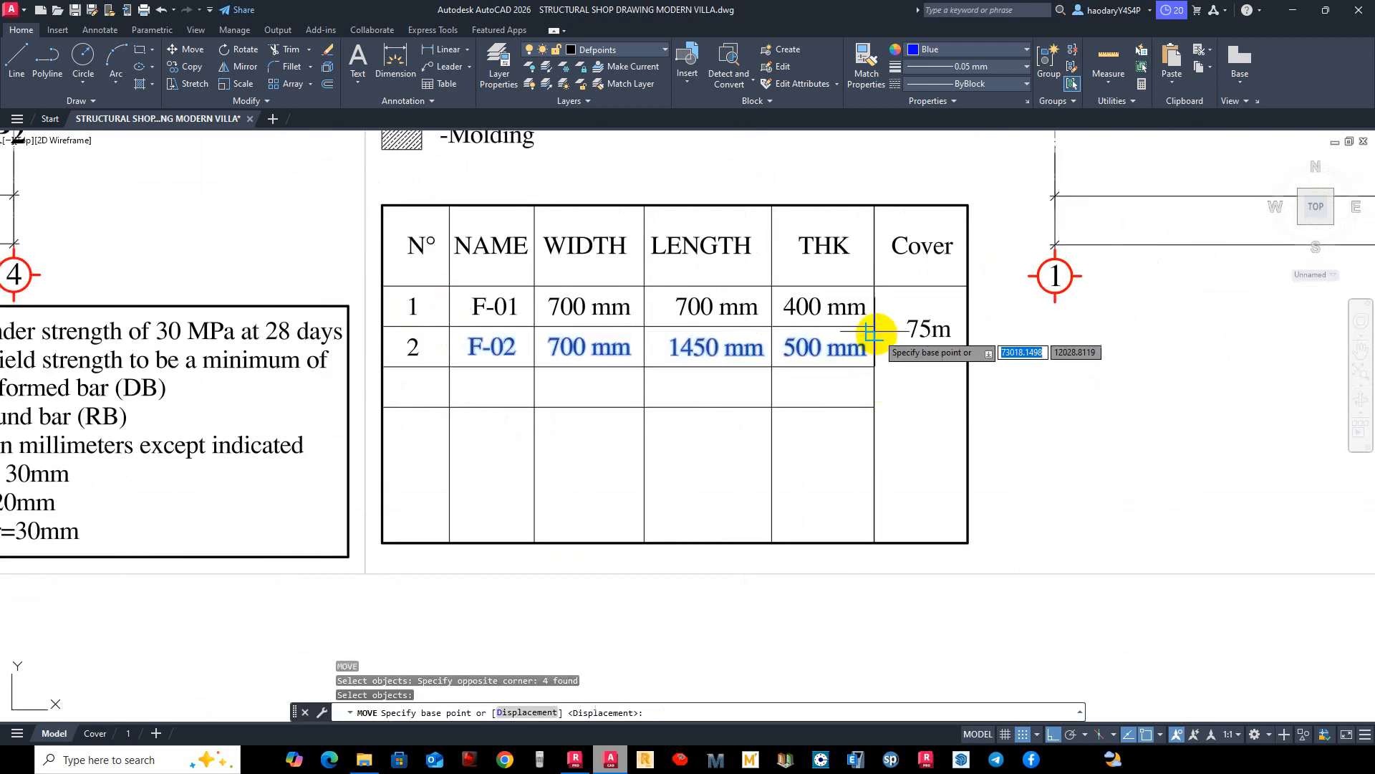
pyautogui.click(875, 331)
pyautogui.press('Escape')
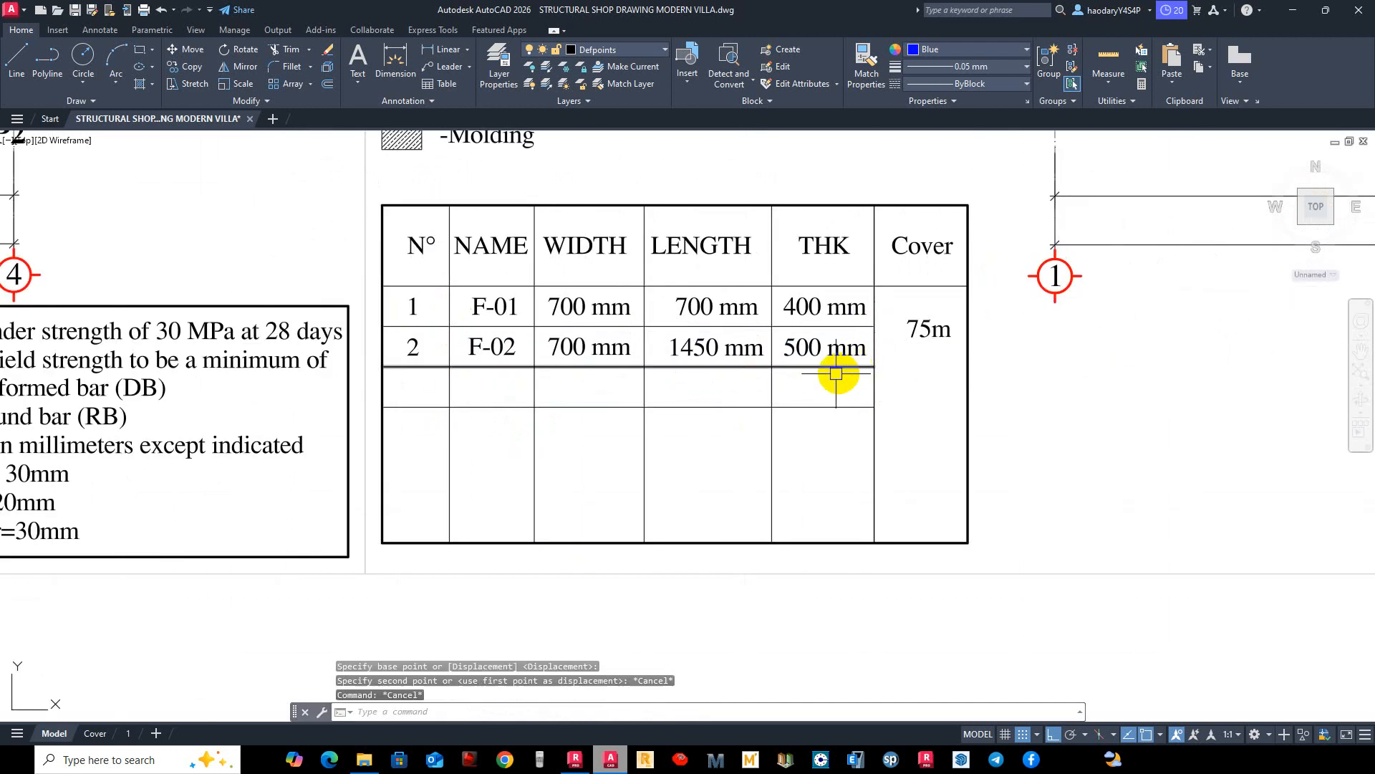
# Move the F-02 row's name, width, length and thickness texts down one row, leaving its number in place.
pyautogui.write('m')
pyautogui.press('Return')
pyautogui.scroll(4, 471, 341)
pyautogui.click(446, 318)
pyautogui.scroll(-4, 486, 340)
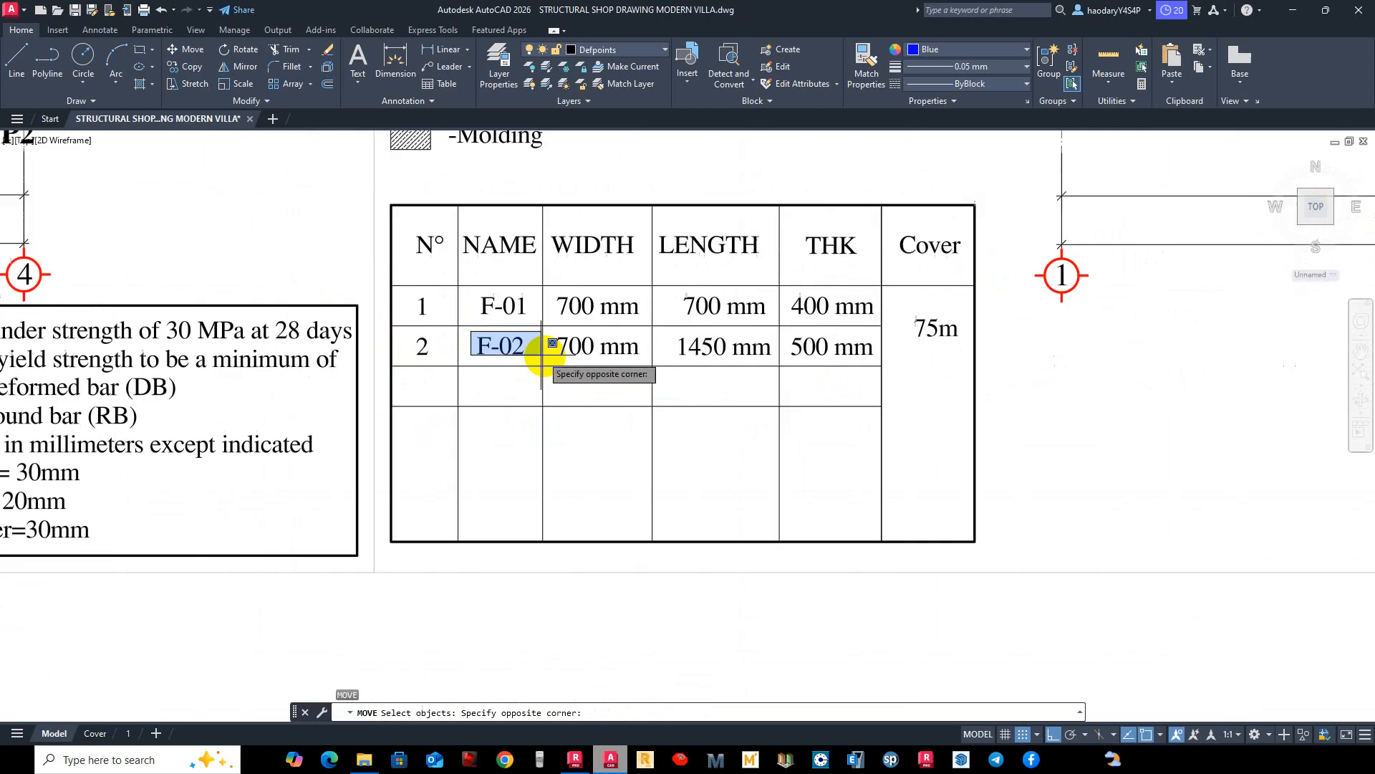
pyautogui.click(889, 364)
pyautogui.scroll(4, 881, 337)
pyautogui.press('Return')
pyautogui.click(883, 307)
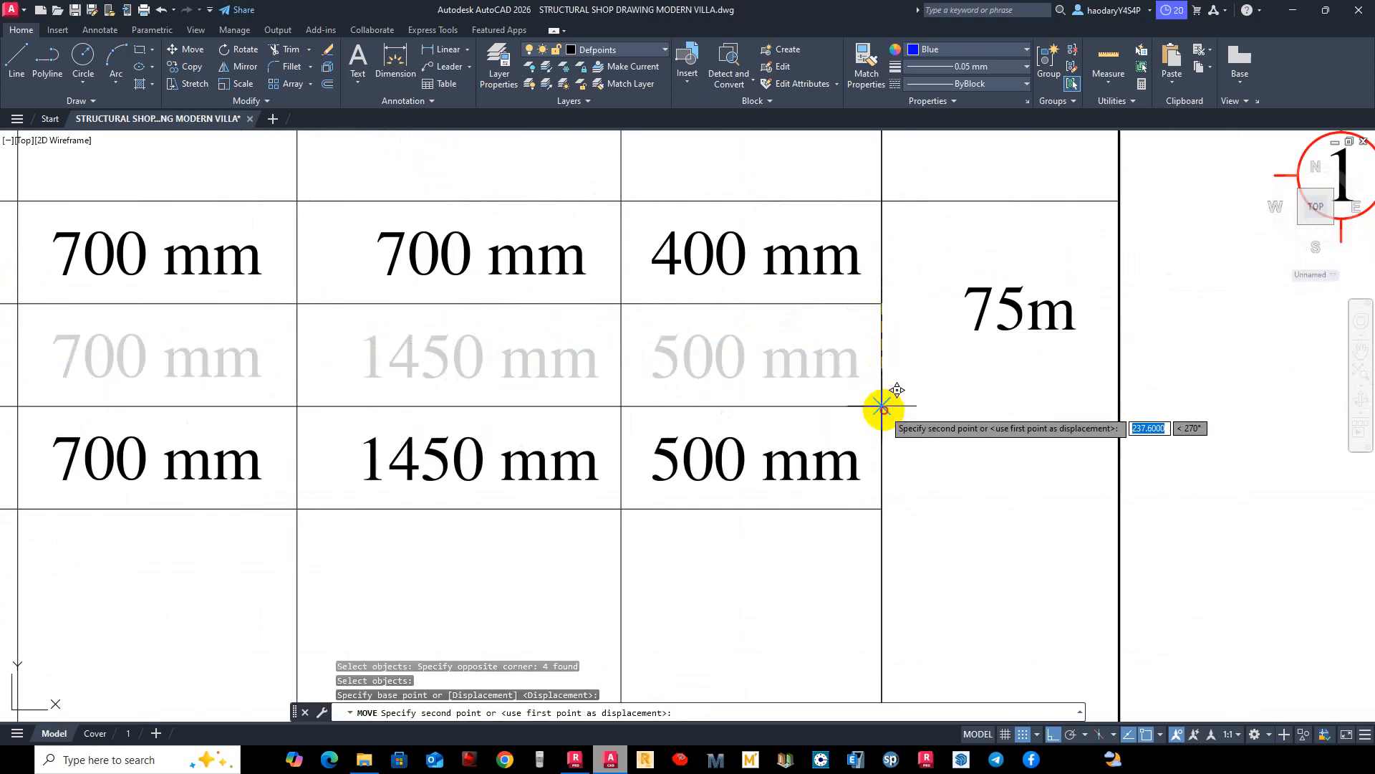
pyautogui.click(881, 403)
# Copy the F-01 row's name, width, length and thickness texts down into the emptied second row.
pyautogui.scroll(-4, 869, 406)
pyautogui.write('co')
pyautogui.press('Return')
pyautogui.scroll(4, 430, 307)
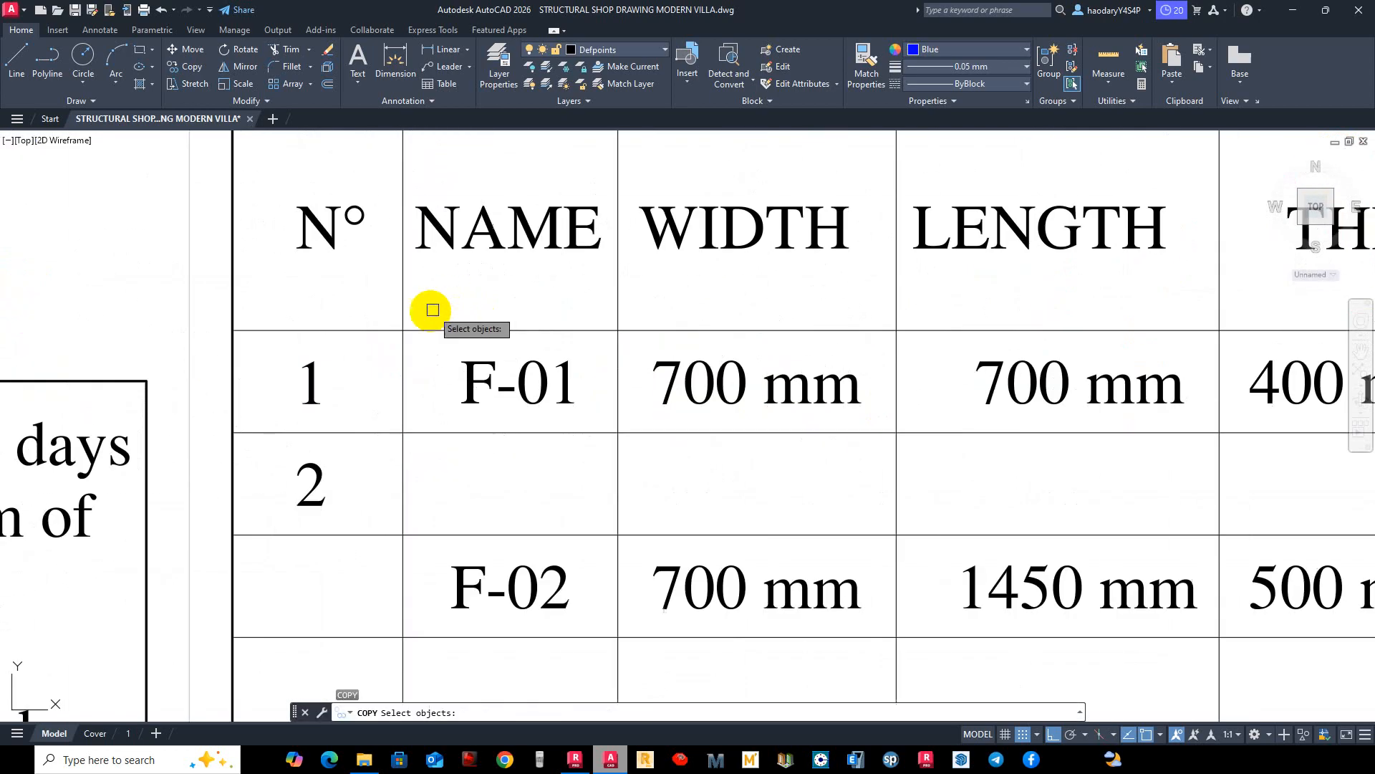
pyautogui.scroll(-4, 458, 328)
pyautogui.click(461, 328)
pyautogui.click(911, 381)
pyautogui.press('Return')
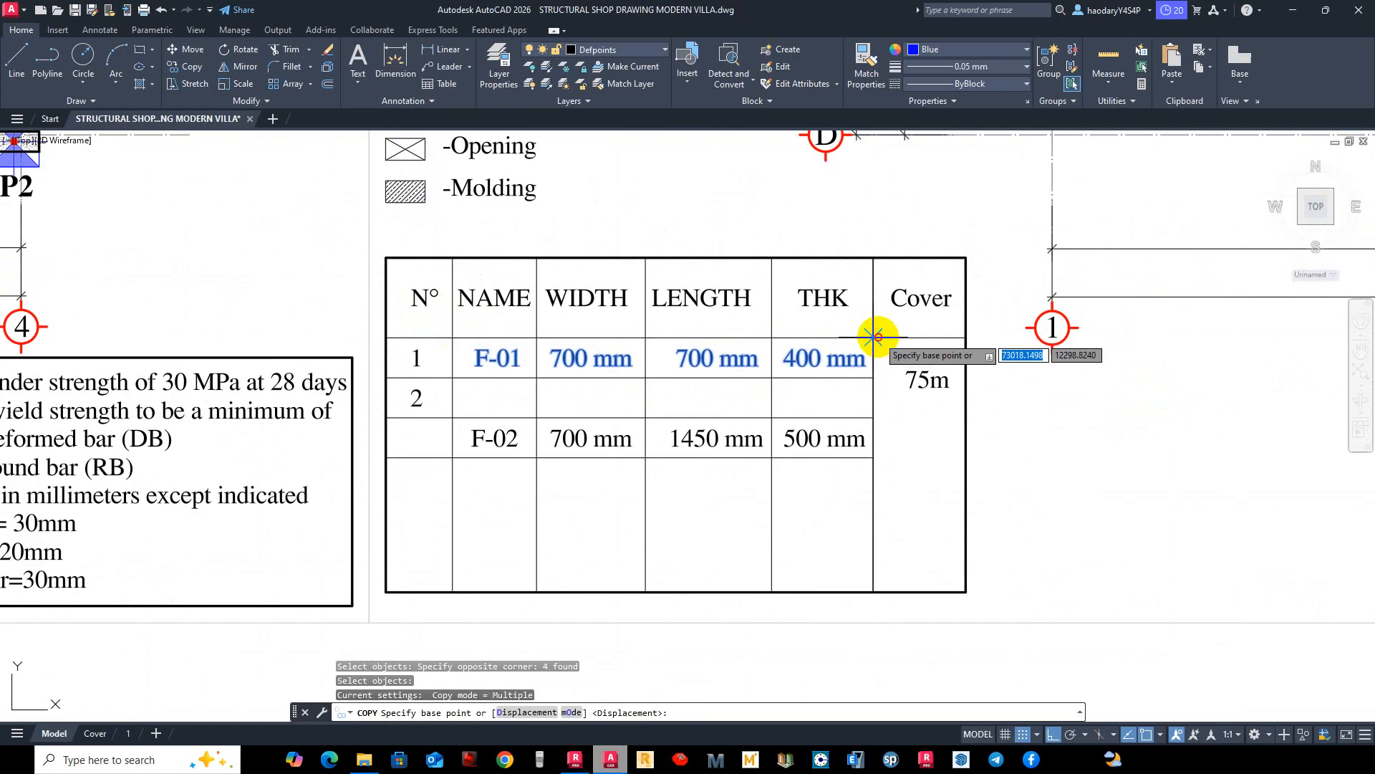
pyautogui.click(874, 338)
pyautogui.click(873, 377)
pyautogui.press('Escape')
# Rename the copied entry in the second row to F-01a.
pyautogui.click(497, 398)
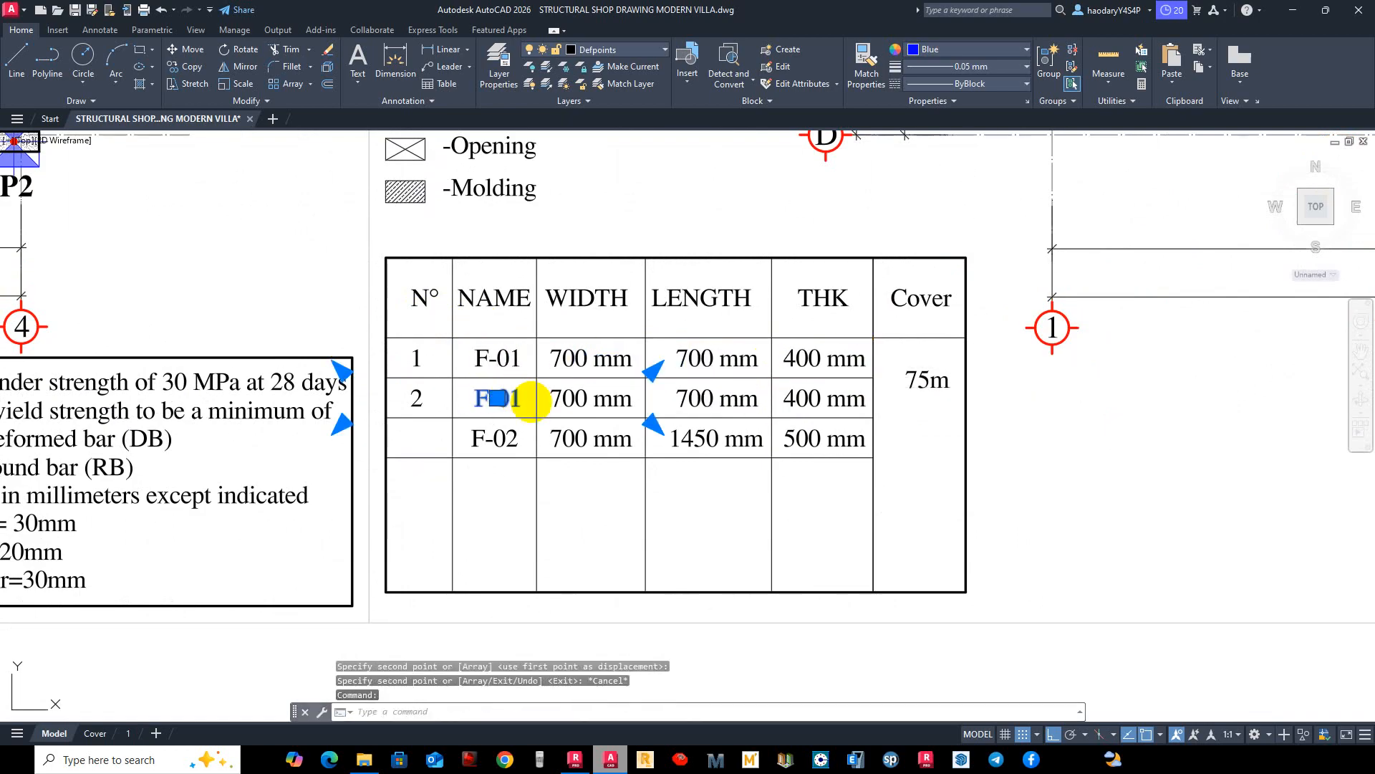
pyautogui.doubleClick(530, 401)
pyautogui.write('a')
pyautogui.click(584, 467)
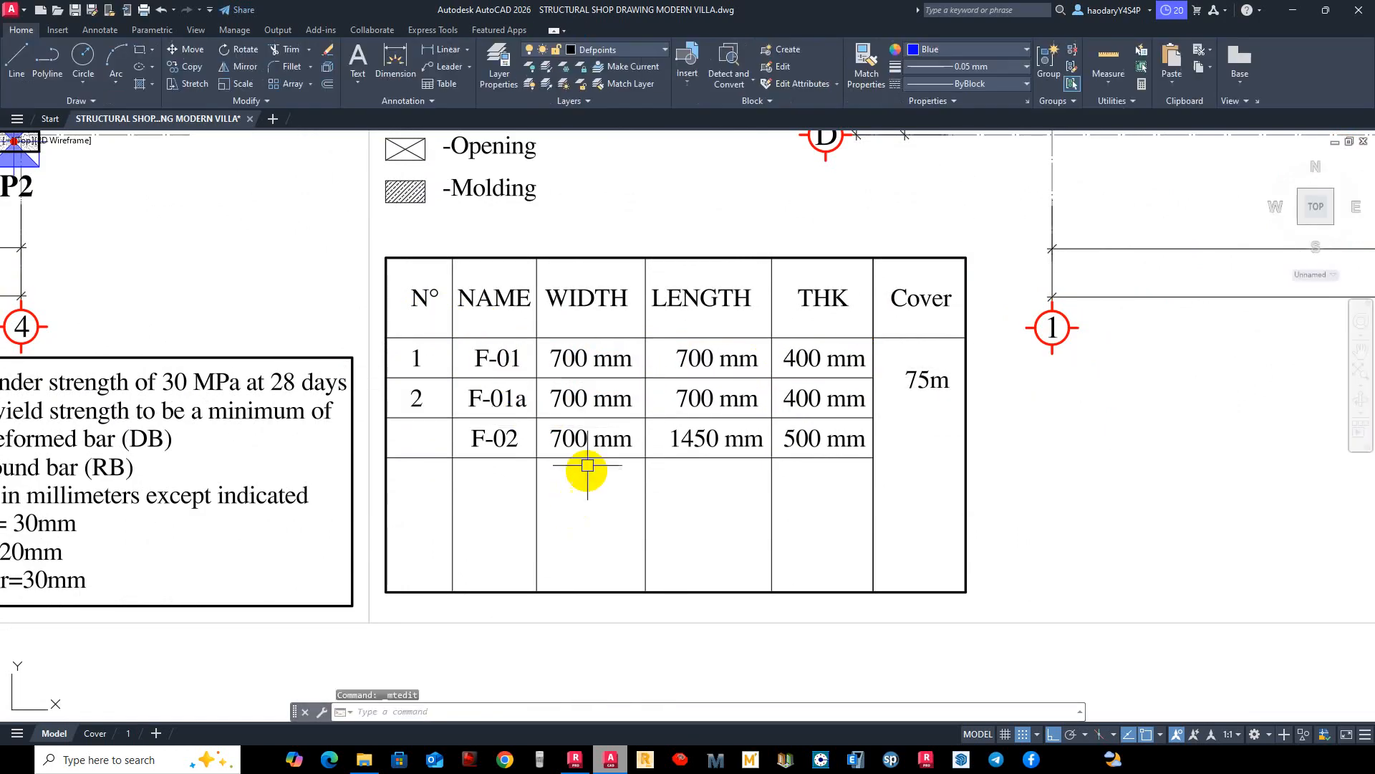
# Copy the row number 2 down into the number cell of the F-02 row.
pyautogui.scroll(4, 615, 501)
pyautogui.moveTo(707, 453); pyautogui.dragTo(768, 457, button='middle')
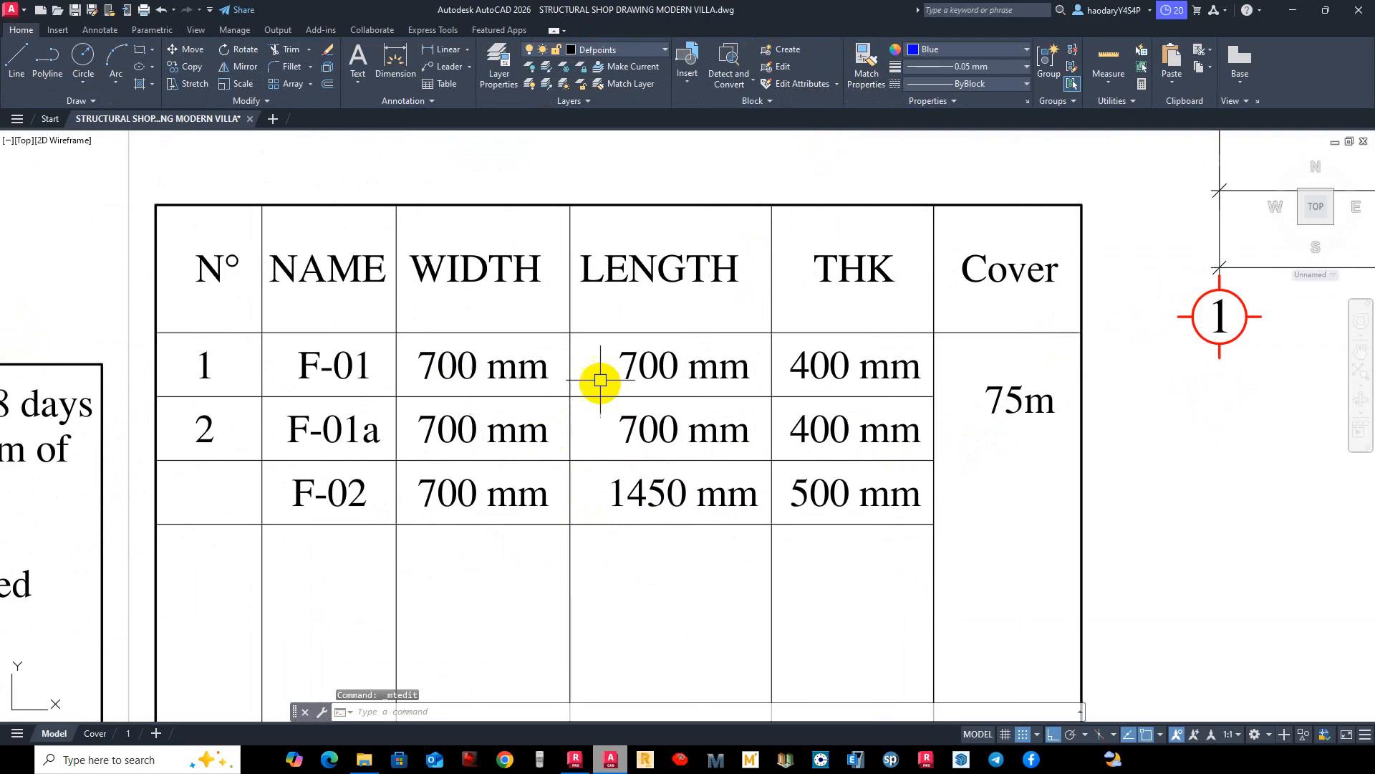
pyautogui.scroll(-2, 263, 487)
pyautogui.moveTo(263, 480); pyautogui.dragTo(361, 472, button='middle')
pyautogui.write('co')
pyautogui.press('space')
pyautogui.click(327, 439)
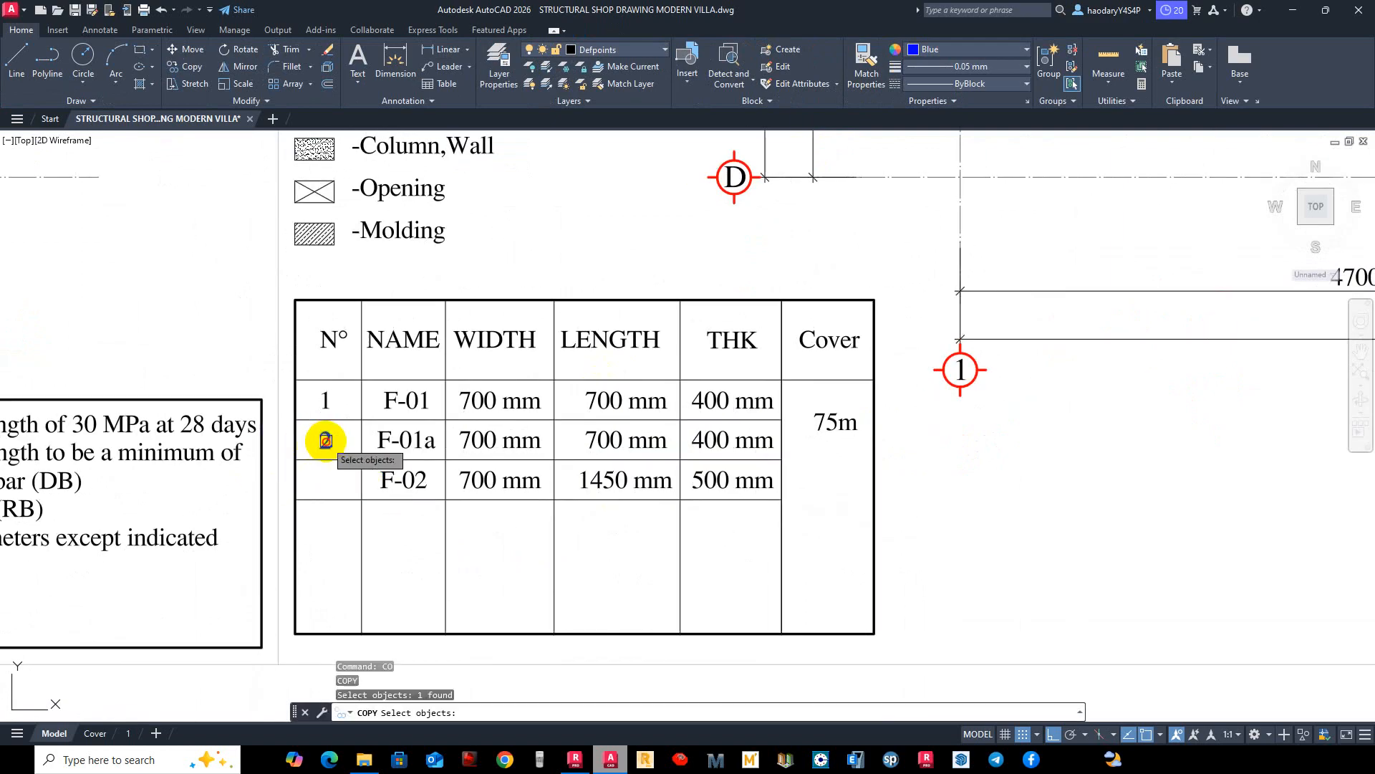
pyautogui.press('space')
pyautogui.click(361, 419)
pyautogui.click(362, 458)
pyautogui.press('Escape')
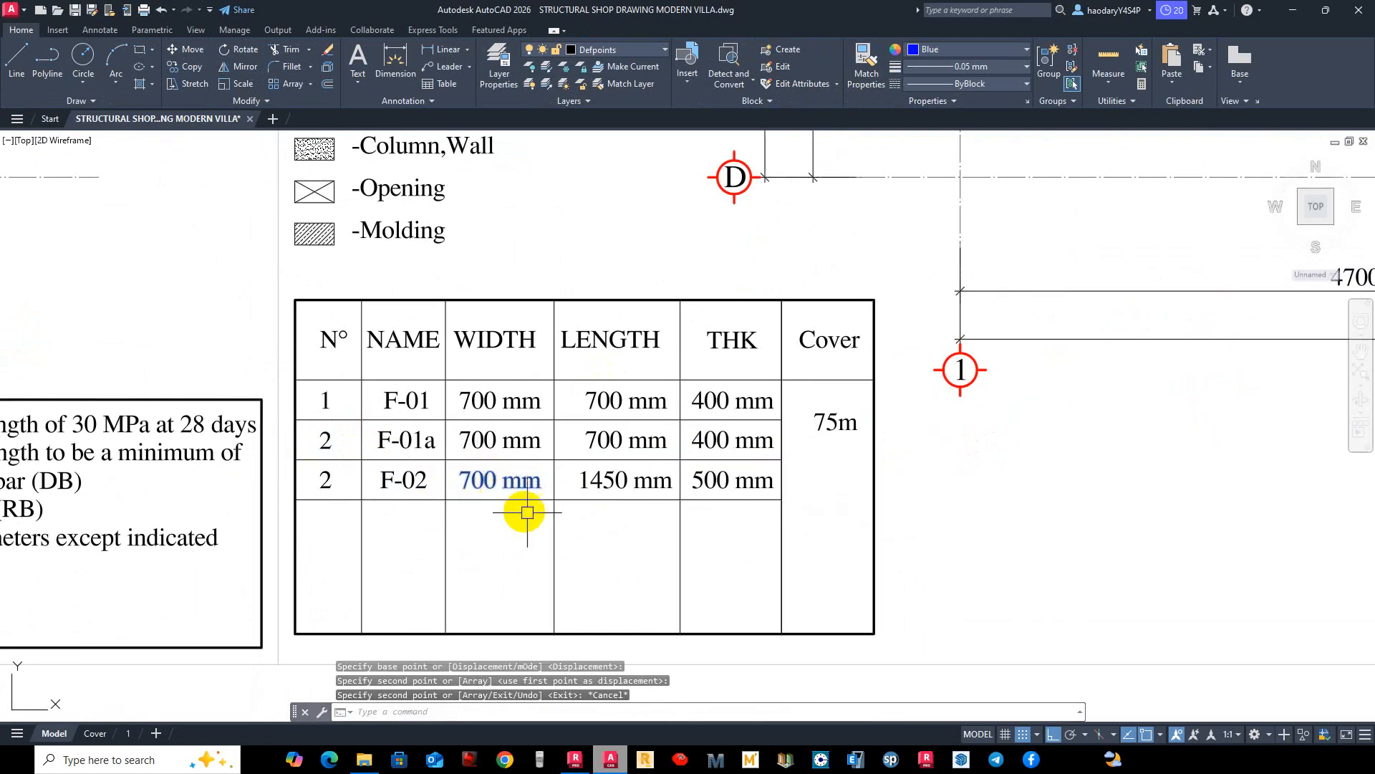
# Stretch the lower edge of the table's outer border up to the line beneath the F-02 row.
pyautogui.moveTo(591, 567); pyautogui.dragTo(674, 536, button='middle')
pyautogui.moveTo(863, 457); pyautogui.dragTo(729, 517, button='middle')
pyautogui.scroll(-2, 786, 470)
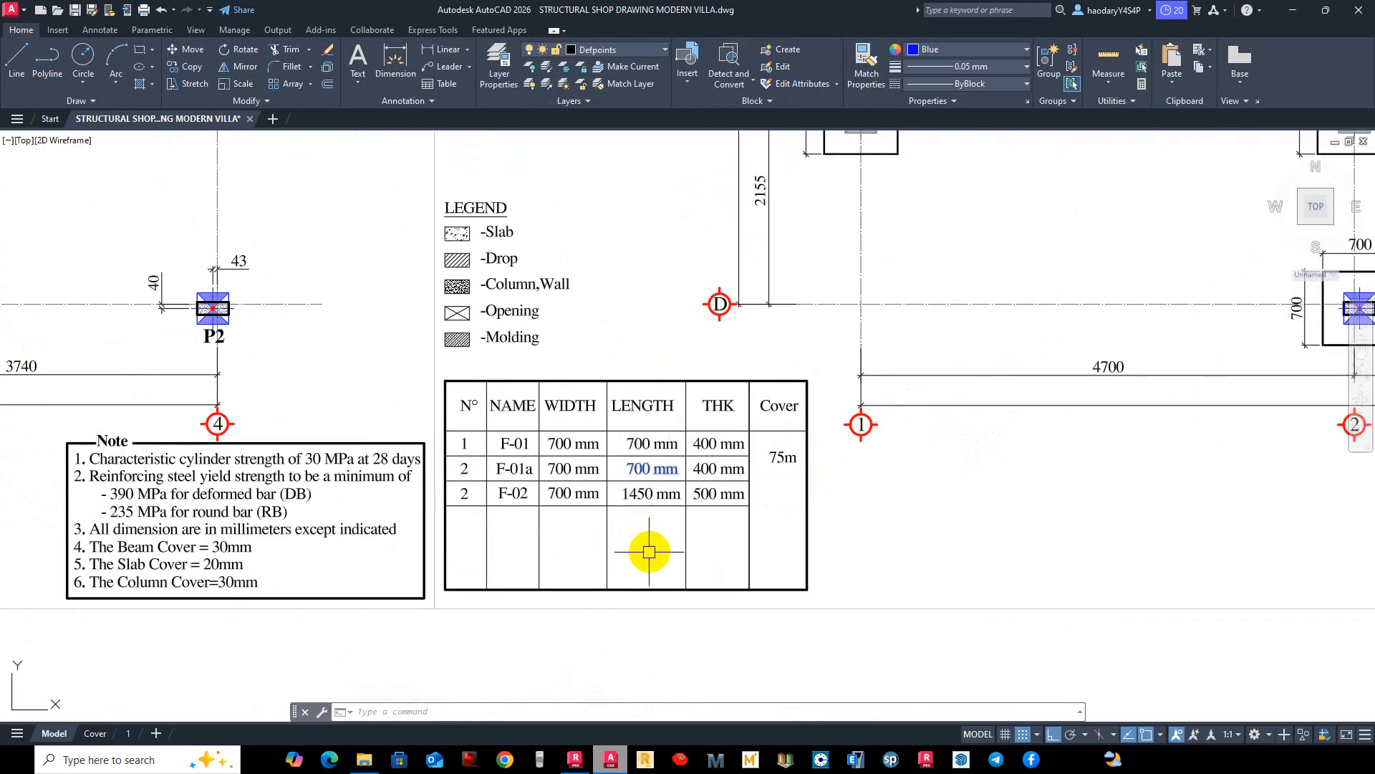
pyautogui.scroll(2, 649, 551)
pyautogui.click(654, 597)
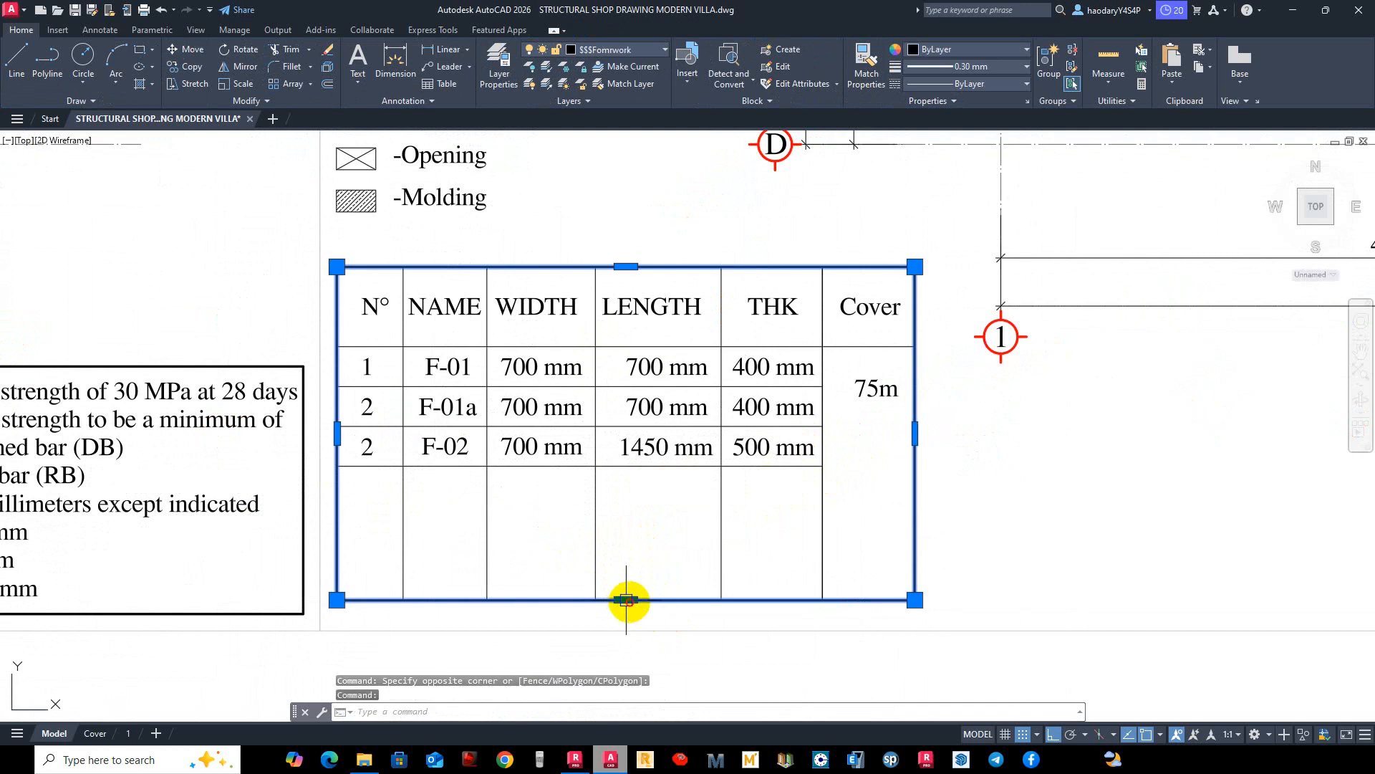
pyautogui.click(661, 466)
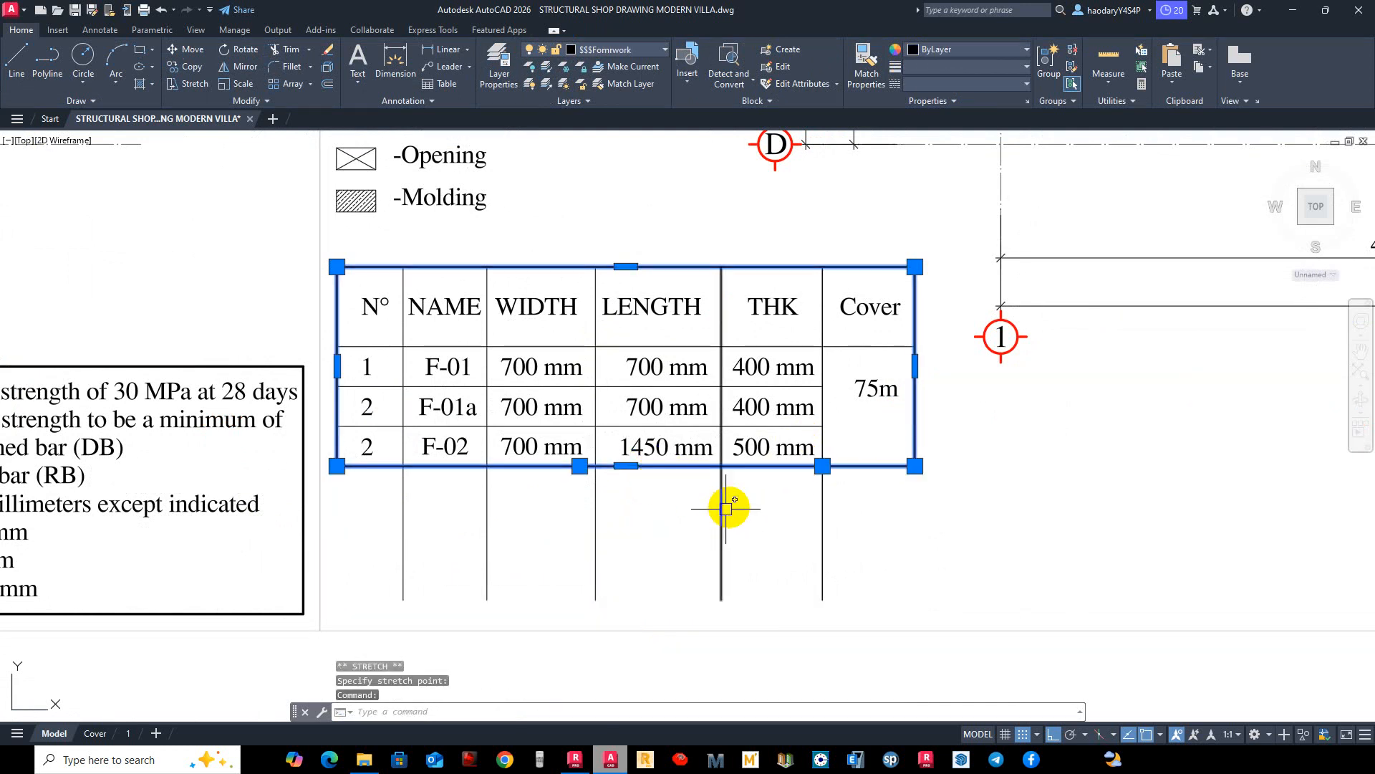
pyautogui.press('Escape')
# Trim the column lines that protrude below the table's outer border.
pyautogui.click(887, 467)
pyautogui.write('tr')
pyautogui.press('space')
pyautogui.moveTo(872, 494); pyautogui.dragTo(452, 497)
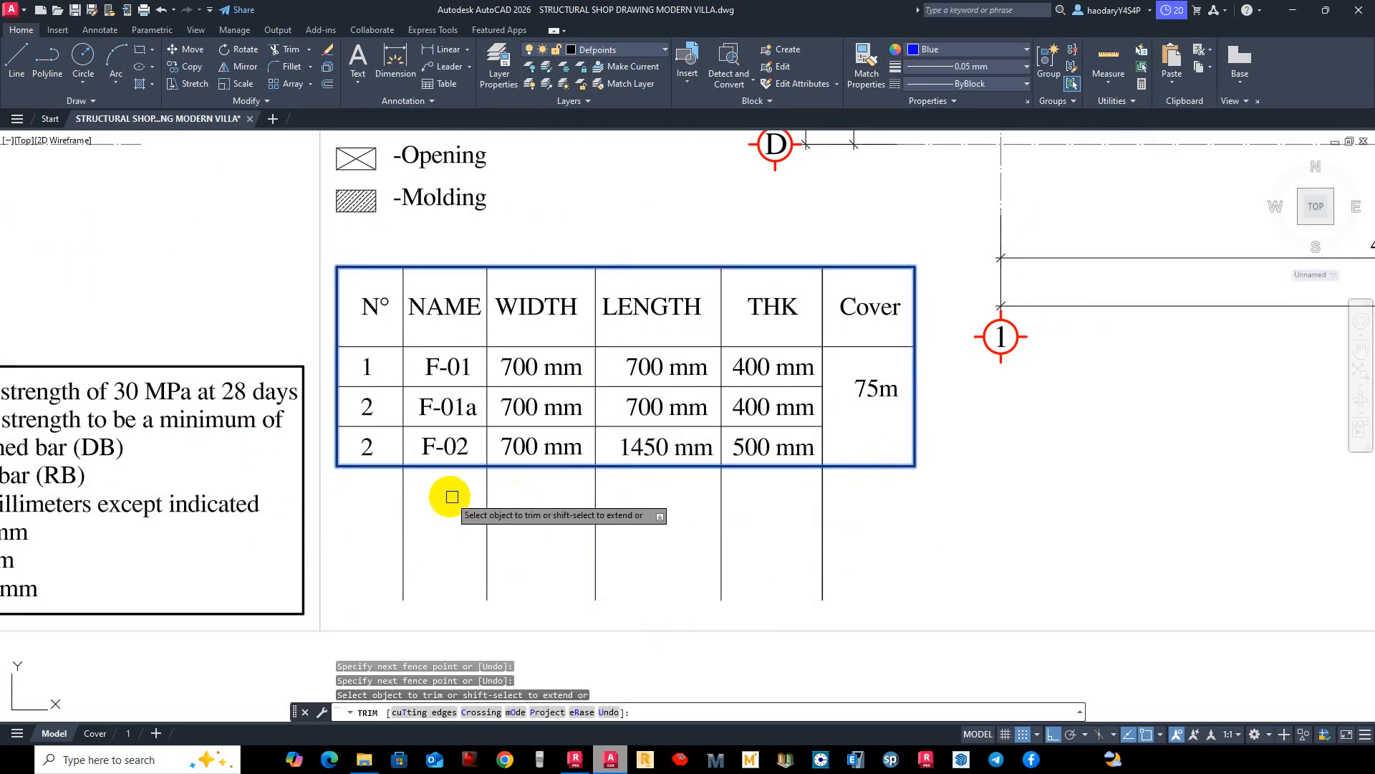
pyautogui.scroll(-2, 776, 475)
pyautogui.press('Escape')
# Move the whole pile cap size table vertically down, aligning its lower edge with that of the adjacent note box.
pyautogui.write('m')
pyautogui.press('space')
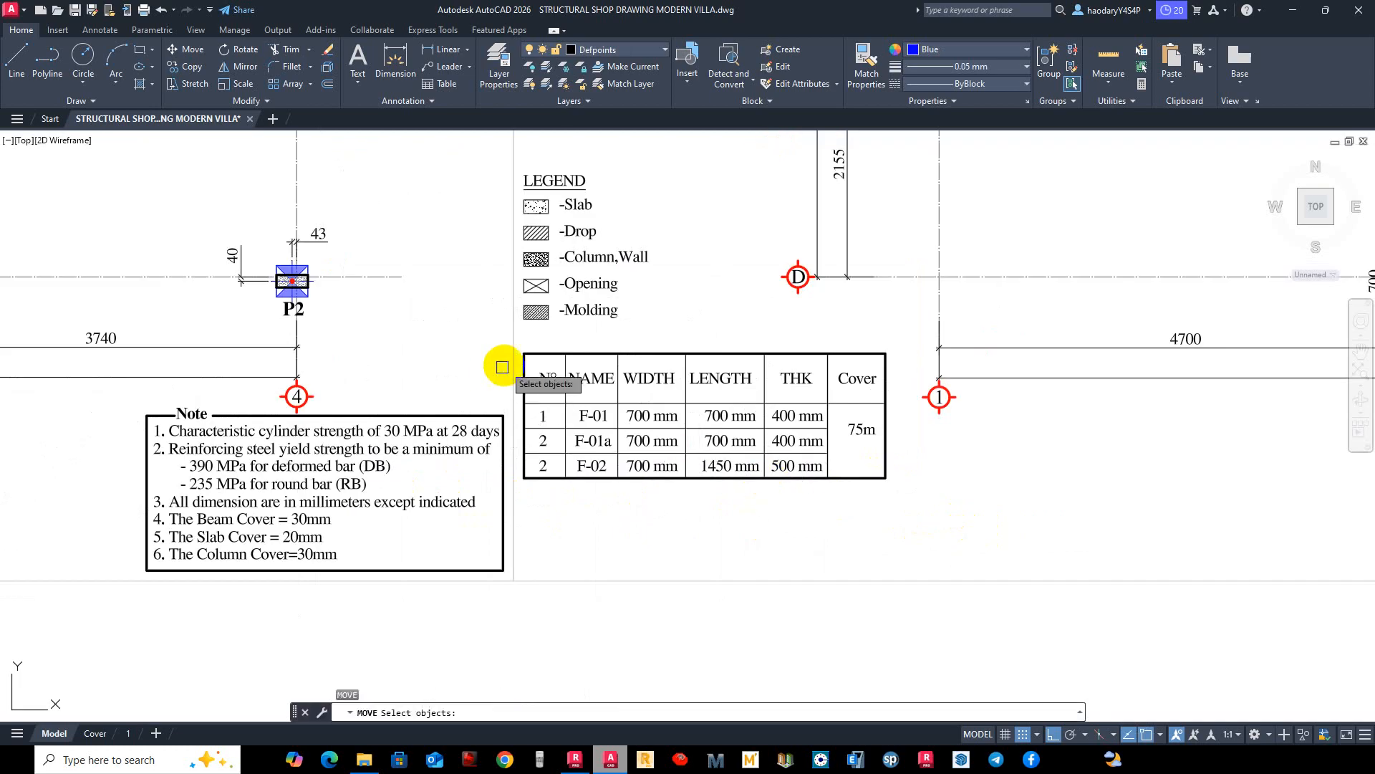
pyautogui.click(502, 367)
pyautogui.click(890, 475)
pyautogui.press('space')
pyautogui.scroll(2, 521, 474)
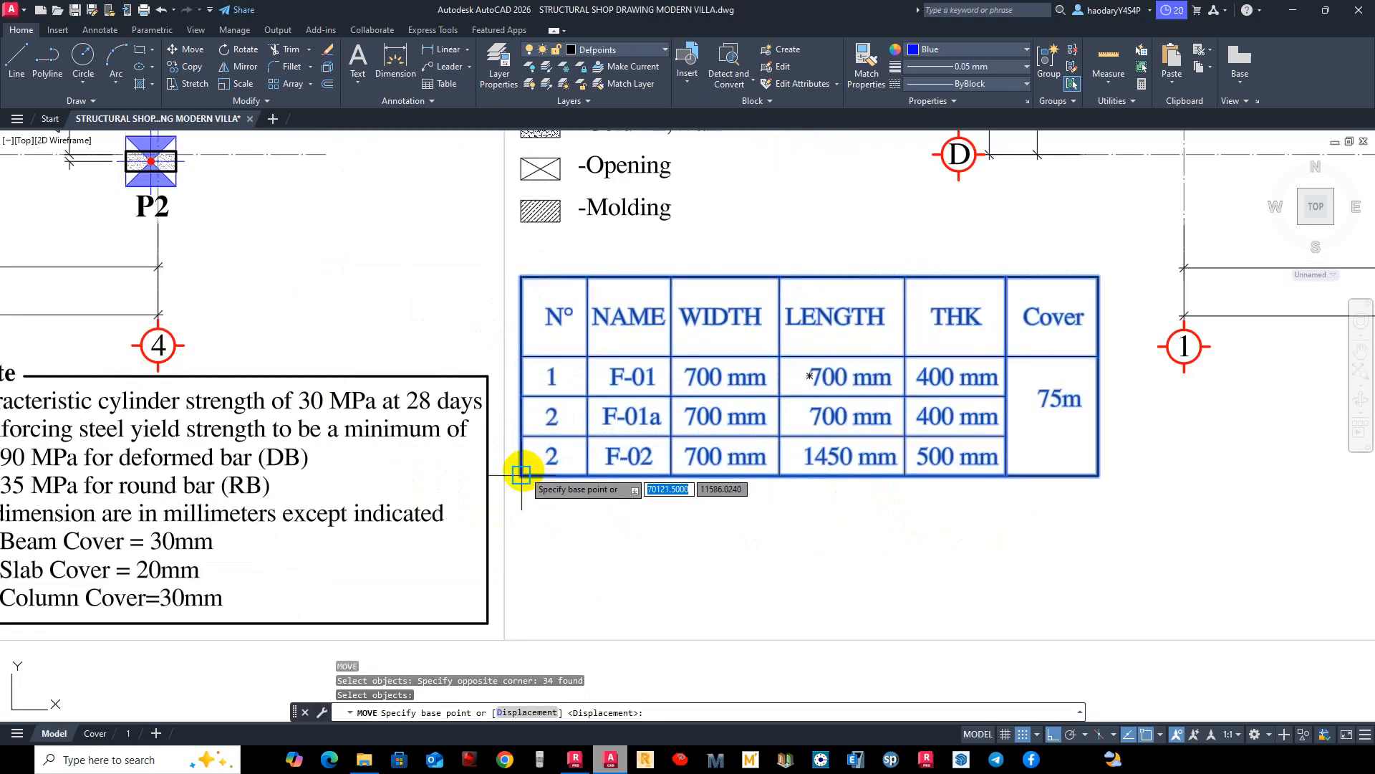
pyautogui.click(522, 474)
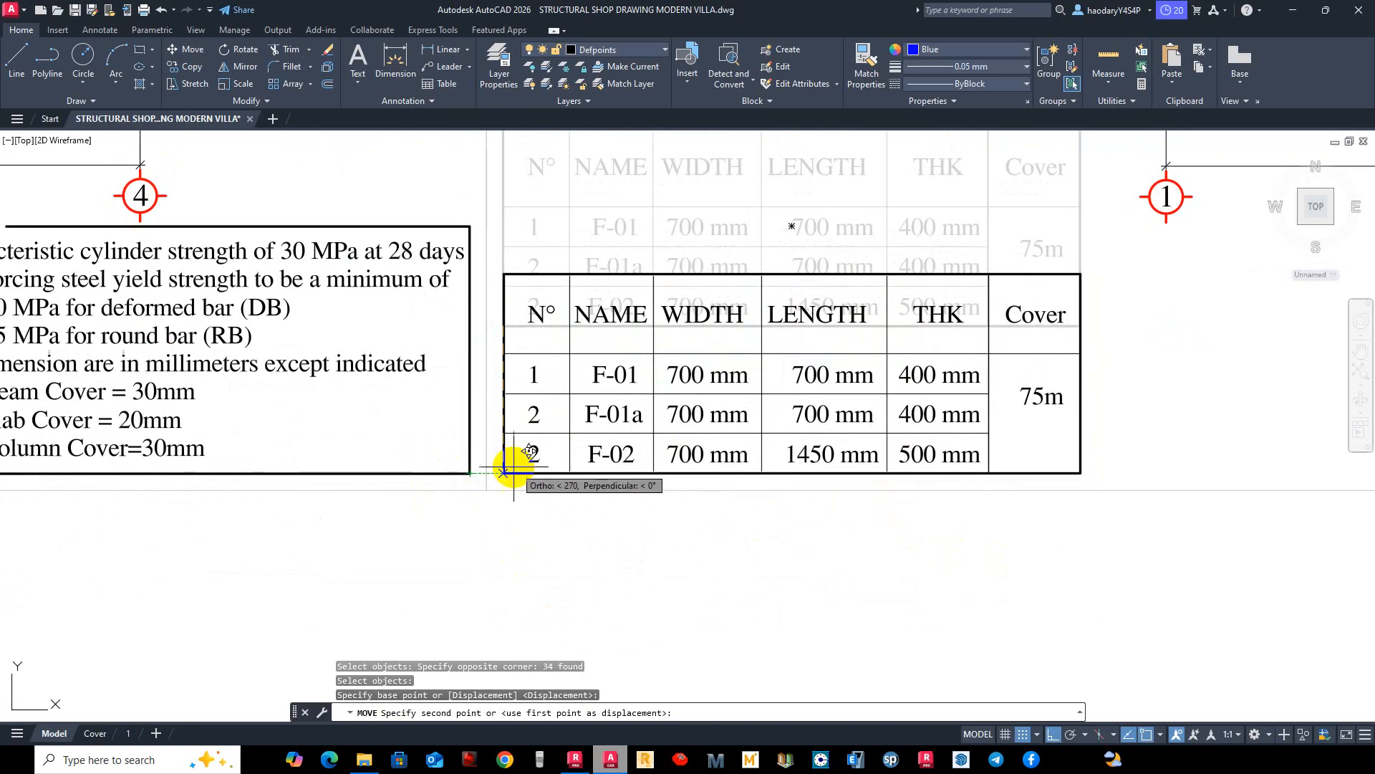
pyautogui.scroll(2, 504, 472)
pyautogui.click(492, 462)
# Examine the repositioned size table and the cap tags across the pile cap location layout.
pyautogui.scroll(-5, 582, 451)
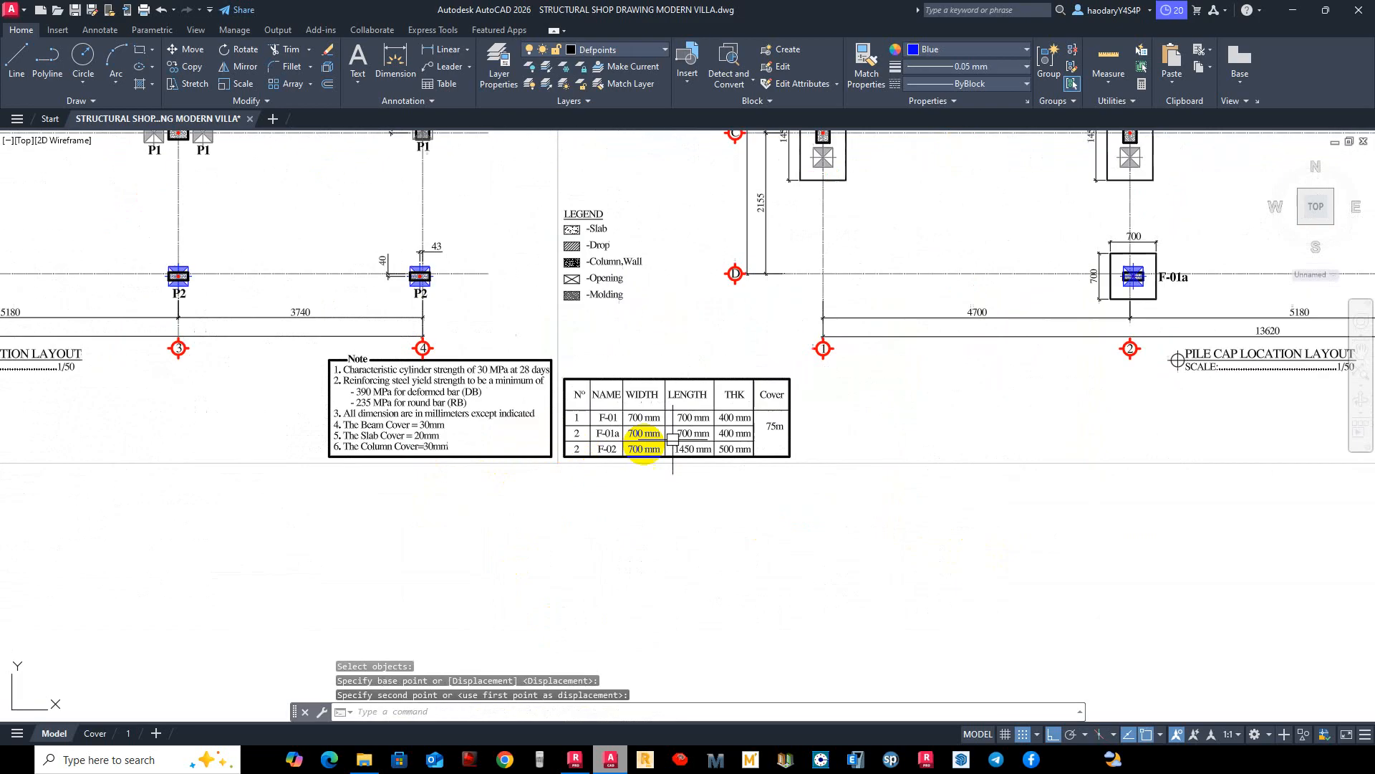
pyautogui.moveTo(739, 428); pyautogui.dragTo(686, 452, button='middle')
pyautogui.scroll(2, 752, 550)
pyautogui.scroll(-2, 708, 430)
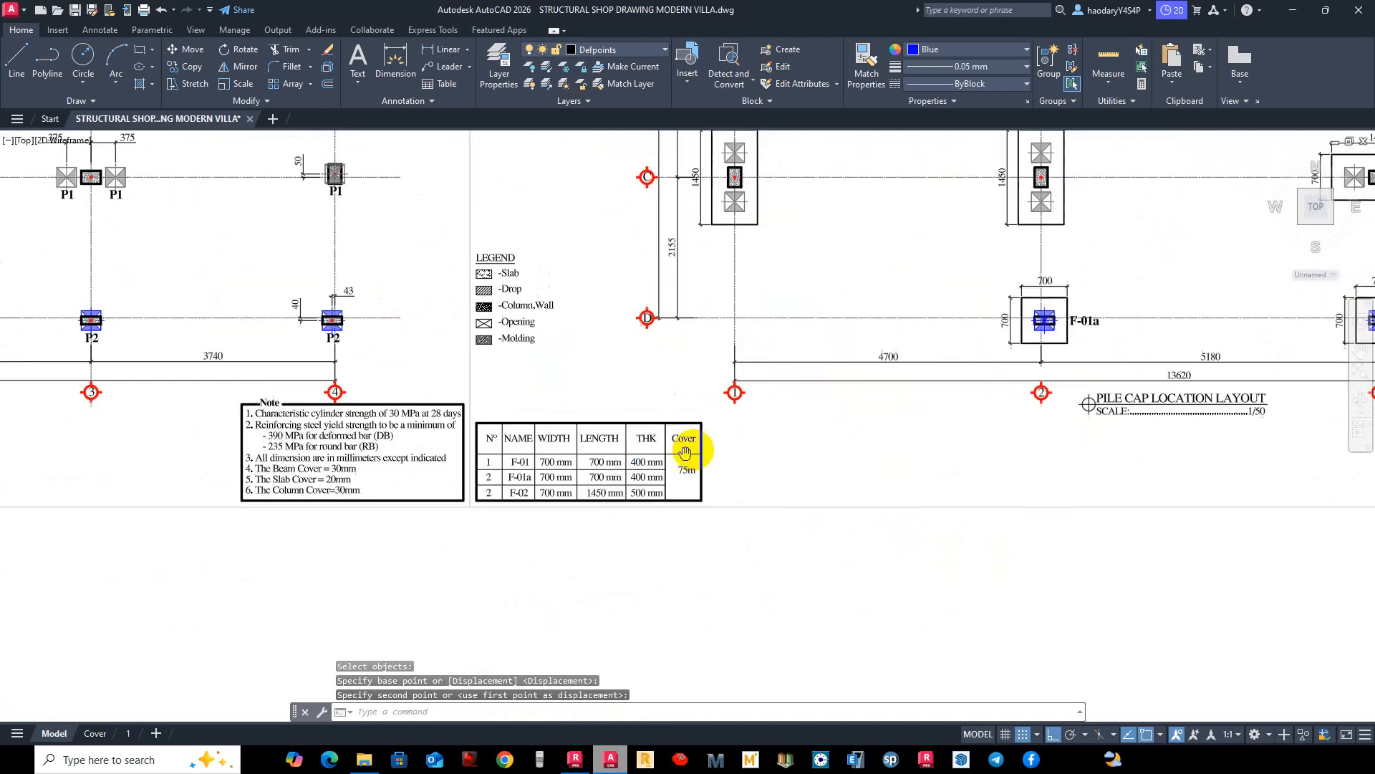
pyautogui.scroll(-4, 680, 437)
pyautogui.scroll(3, 656, 458)
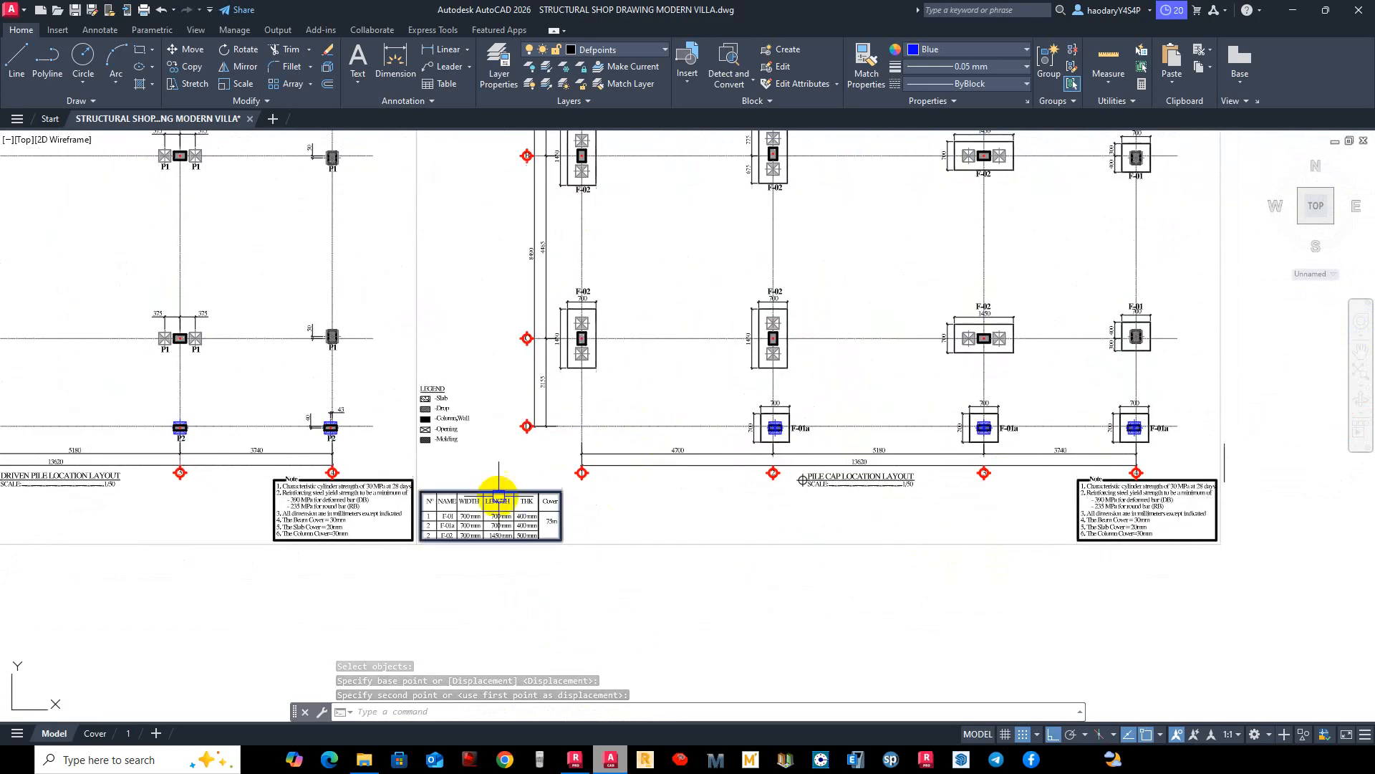
pyautogui.scroll(5, 499, 495)
pyautogui.scroll(1, 429, 485)
pyautogui.moveTo(359, 454); pyautogui.dragTo(398, 410, button='middle')
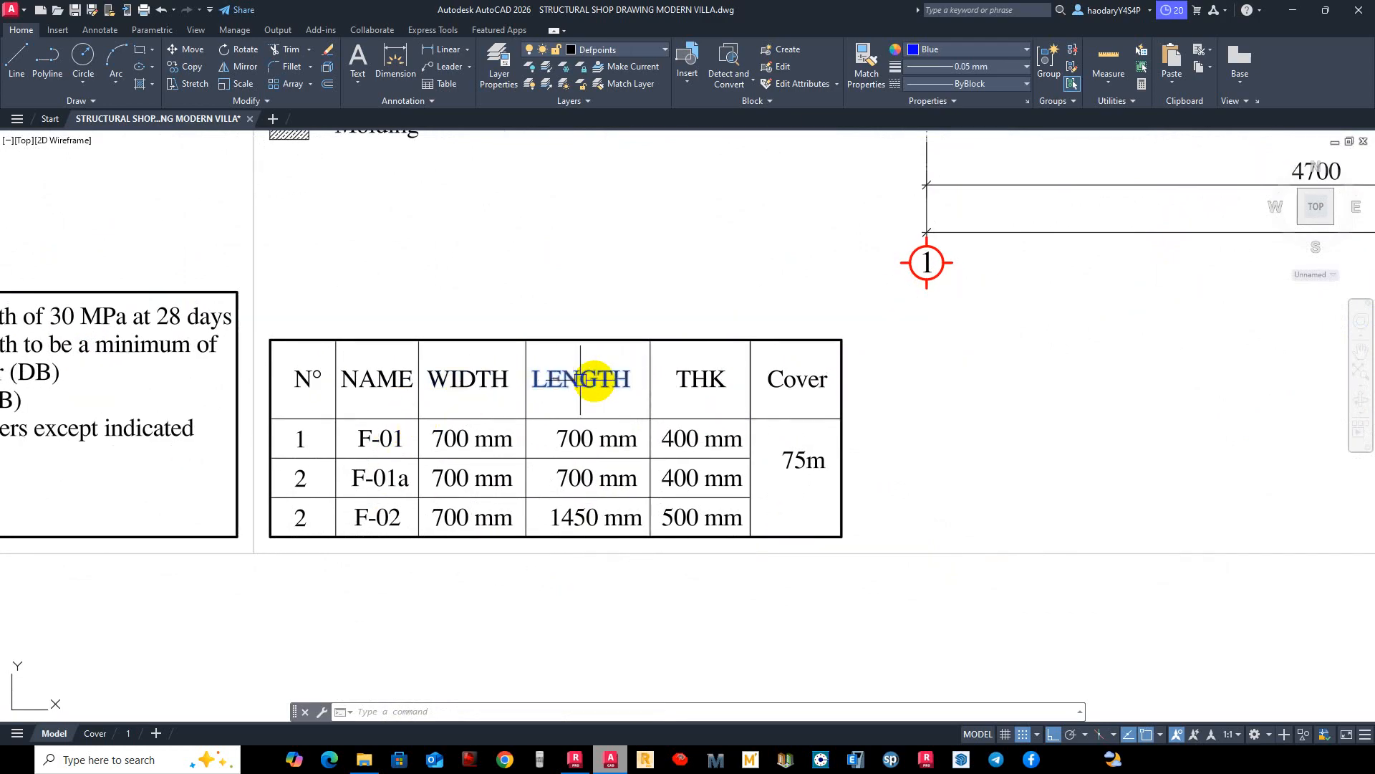
pyautogui.scroll(-5, 491, 441)
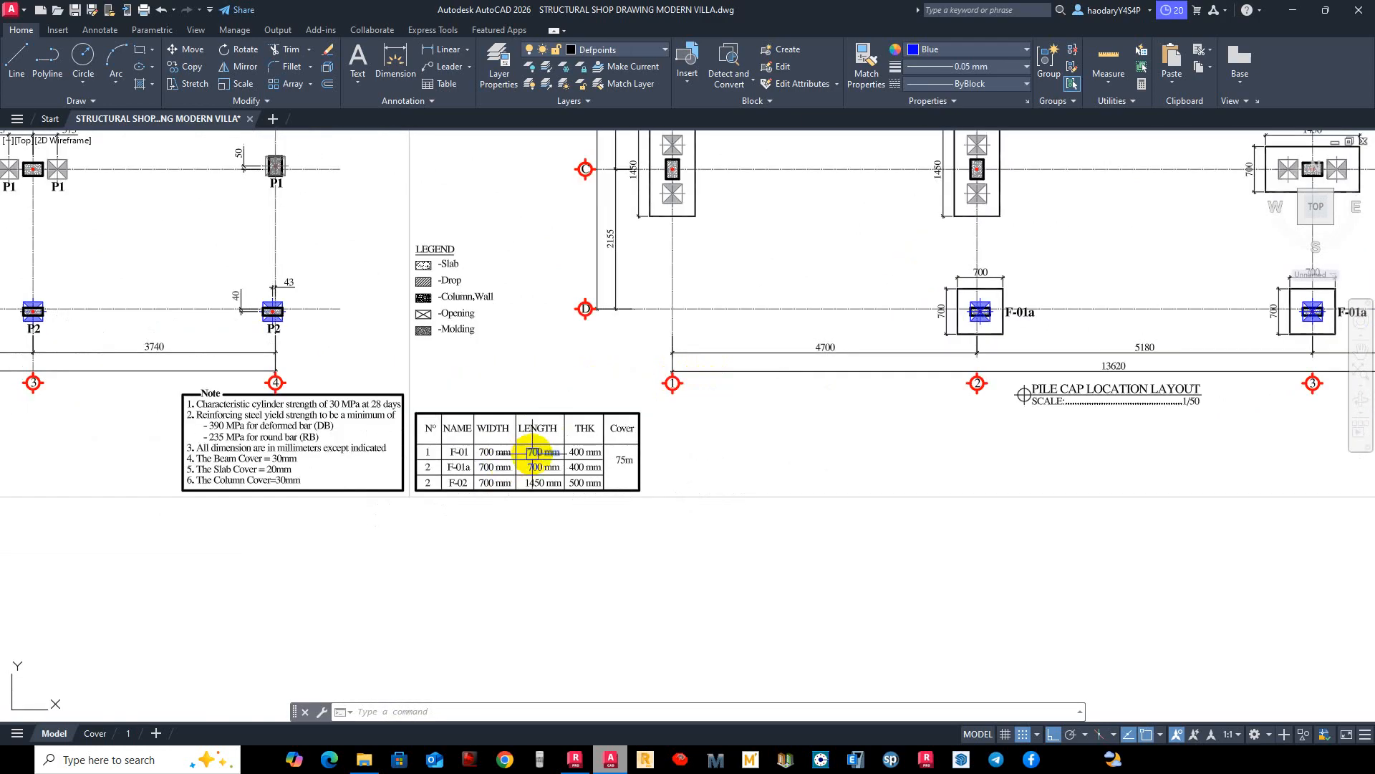
pyautogui.scroll(-4, 526, 482)
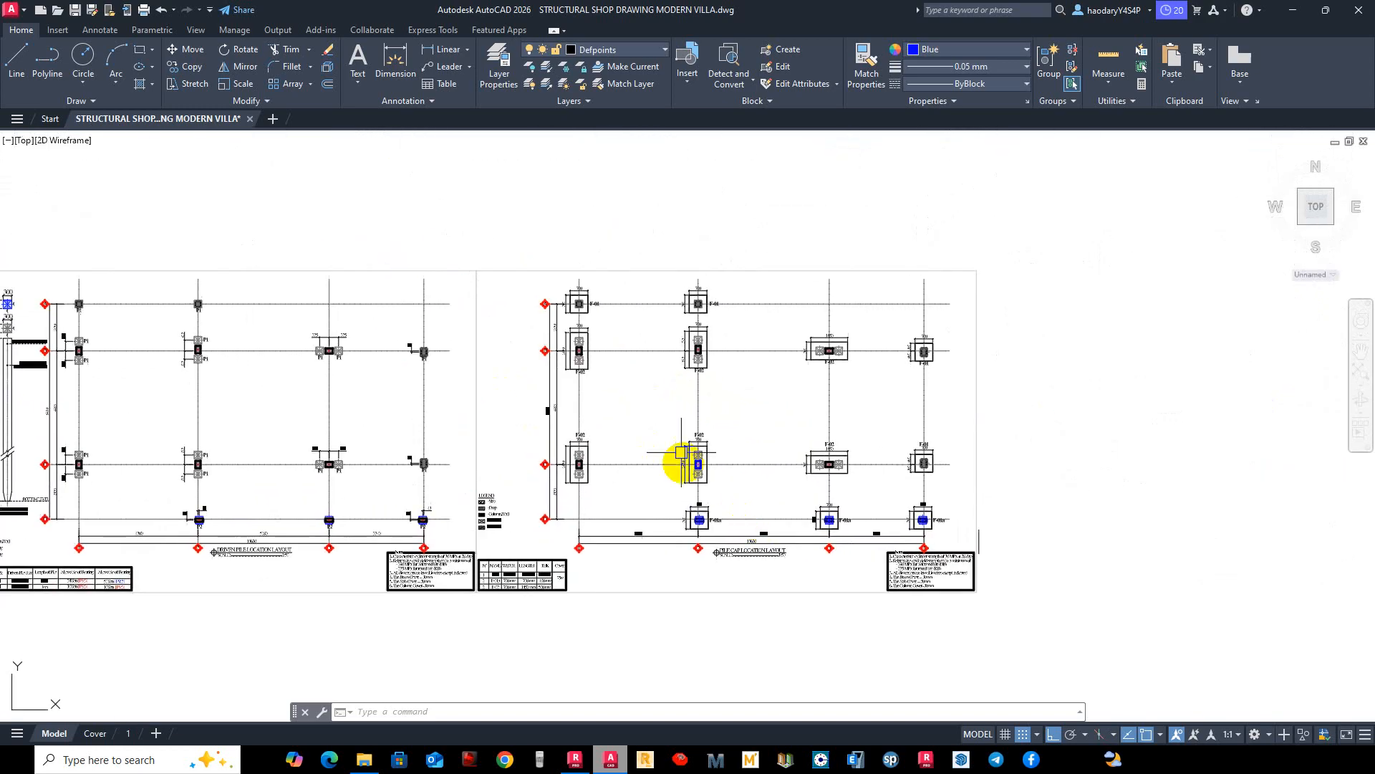
pyautogui.scroll(4, 721, 482)
pyautogui.scroll(-4, 644, 438)
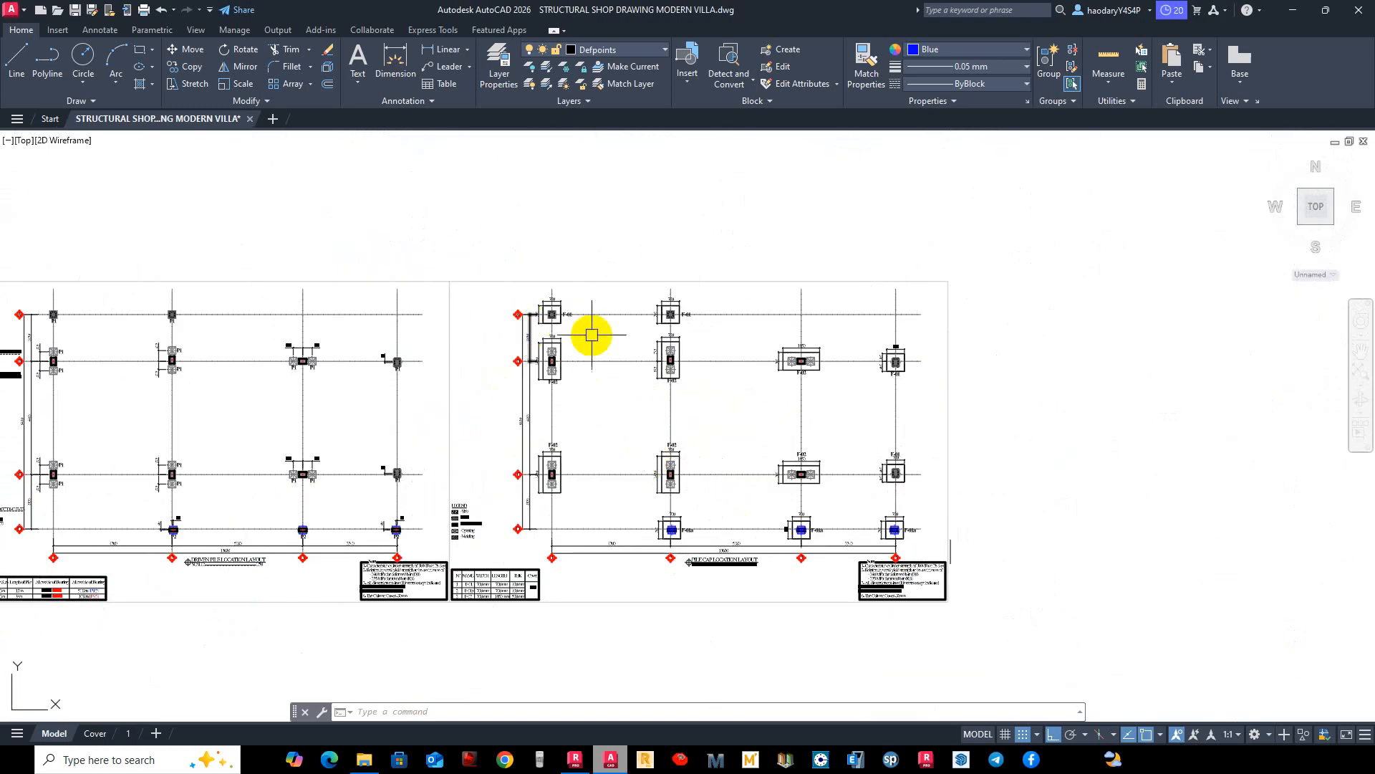
pyautogui.scroll(2, 575, 329)
pyautogui.moveTo(614, 438); pyautogui.dragTo(589, 310, button='middle')
pyautogui.moveTo(584, 356); pyautogui.dragTo(590, 408, button='middle')
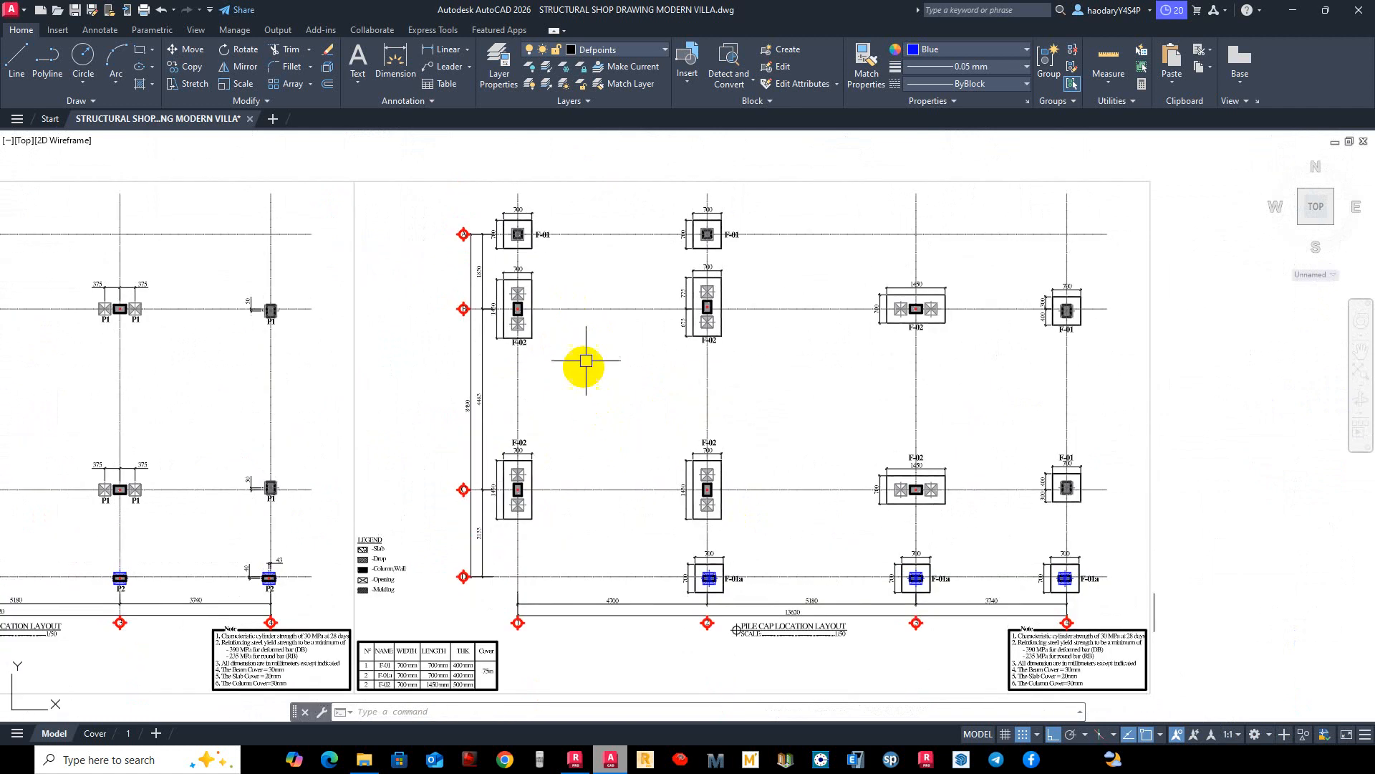
pyautogui.moveTo(667, 343); pyautogui.dragTo(577, 362, button='middle')
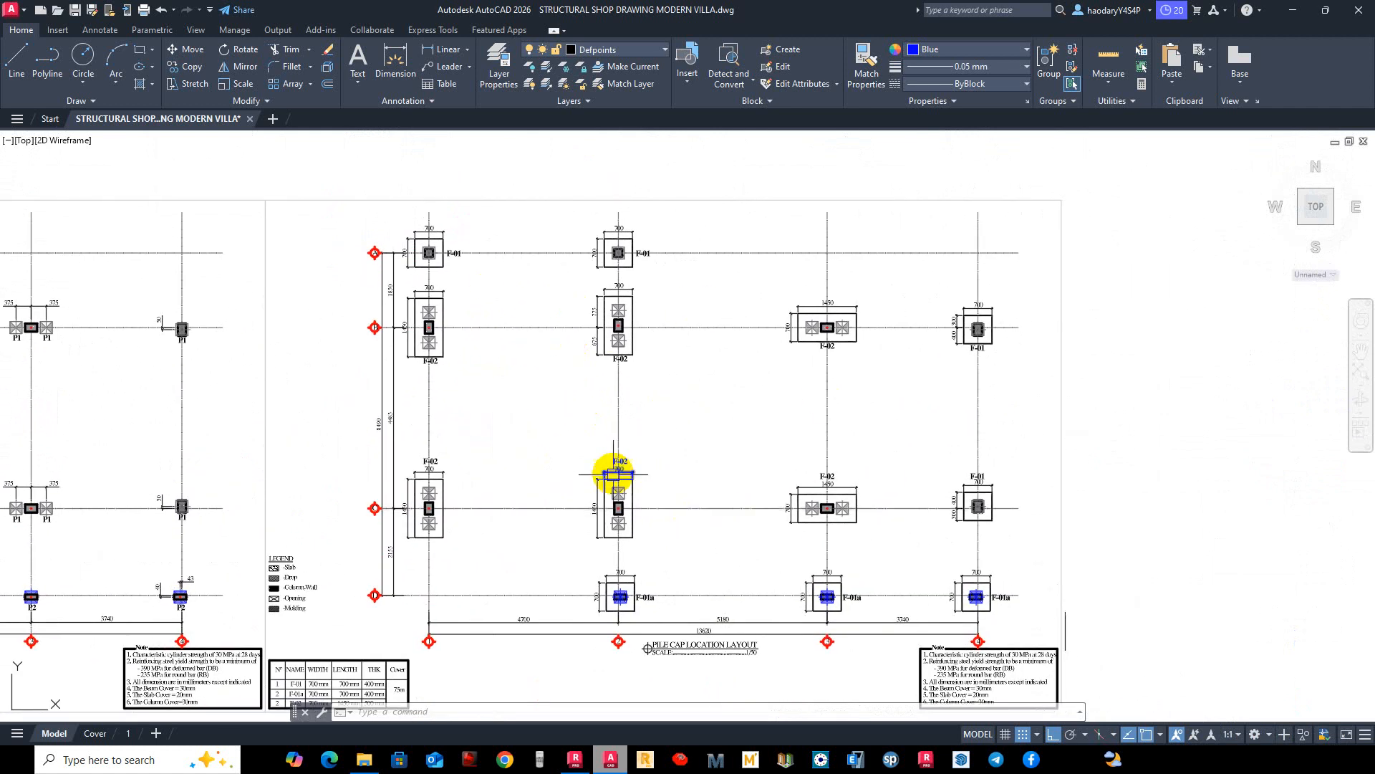
# Examine the pile cap location layout, including its cap tags, size table and general note box.
pyautogui.moveTo(597, 488); pyautogui.dragTo(582, 454, button='middle')
pyautogui.scroll(-2, 534, 555)
pyautogui.moveTo(571, 656); pyautogui.dragTo(562, 416, button='middle')
pyautogui.scroll(-2, 562, 415)
pyautogui.moveTo(559, 416)
pyautogui.mouseDown(button='middle')
pyautogui.moveTo(568, 562)
pyautogui.moveTo(574, 420)
pyautogui.mouseUp(button='middle')
pyautogui.scroll(4, 534, 437)
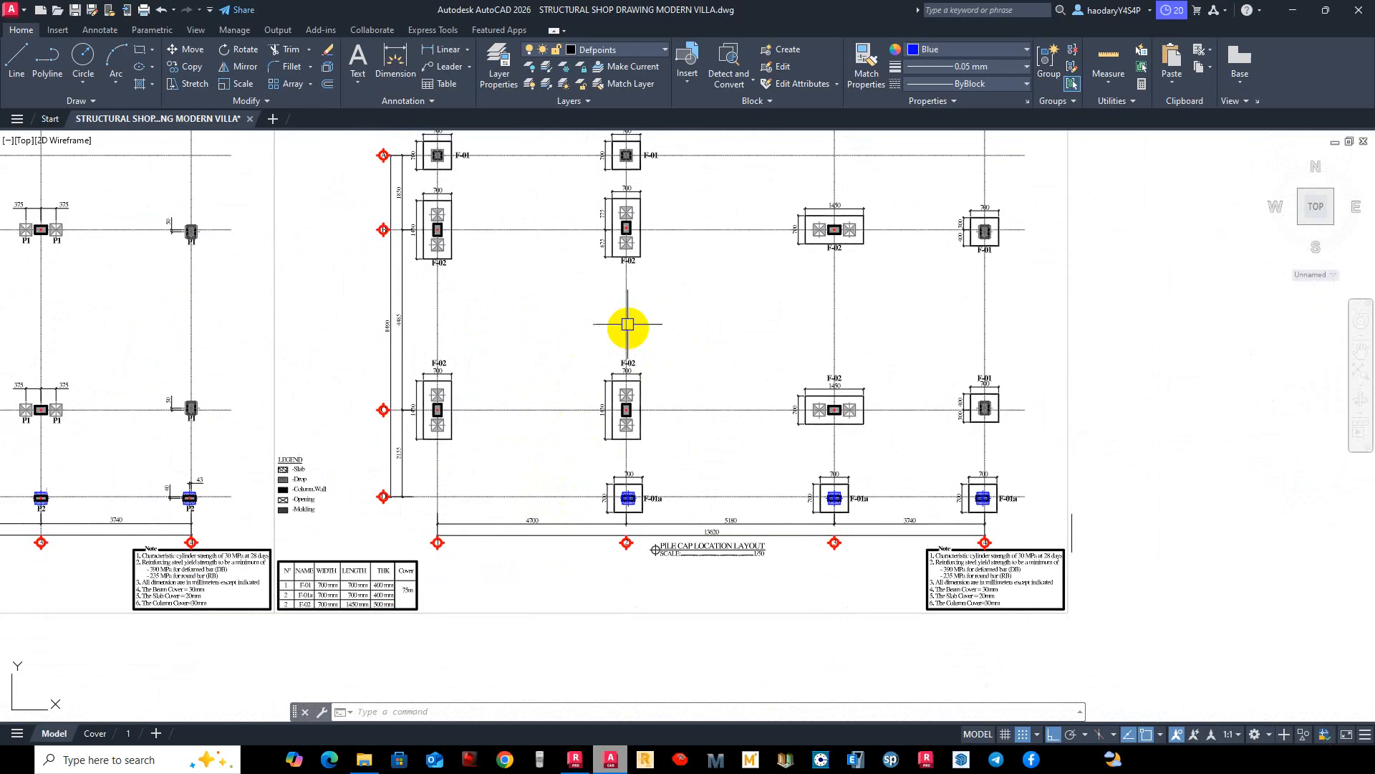
pyautogui.scroll(2, 389, 585)
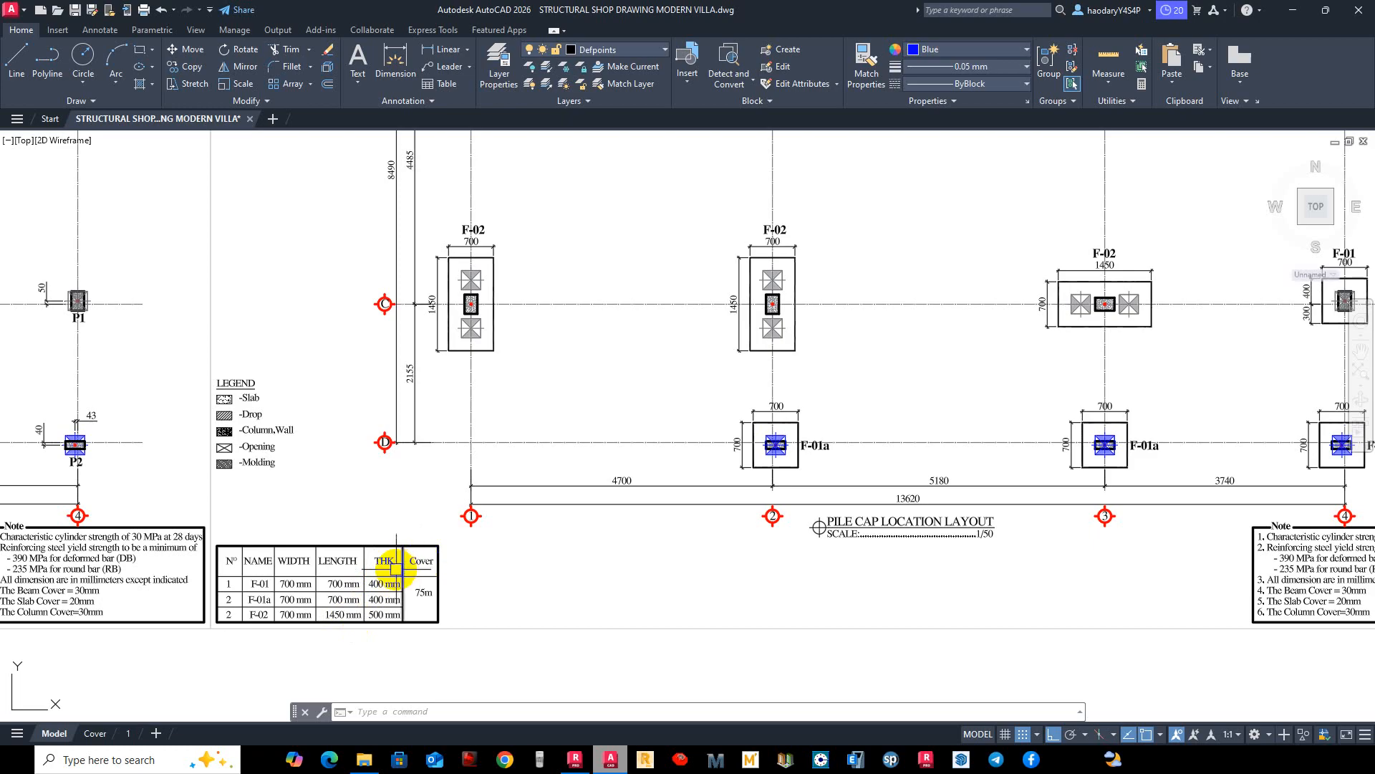
pyautogui.scroll(-2, 394, 506)
pyautogui.moveTo(460, 507); pyautogui.dragTo(273, 515, button='middle')
pyautogui.moveTo(442, 477); pyautogui.dragTo(464, 576, button='middle')
pyautogui.moveTo(670, 611); pyautogui.dragTo(572, 485, button='middle')
pyautogui.scroll(2, 714, 509)
pyautogui.moveTo(792, 546); pyautogui.dragTo(719, 426, button='middle')
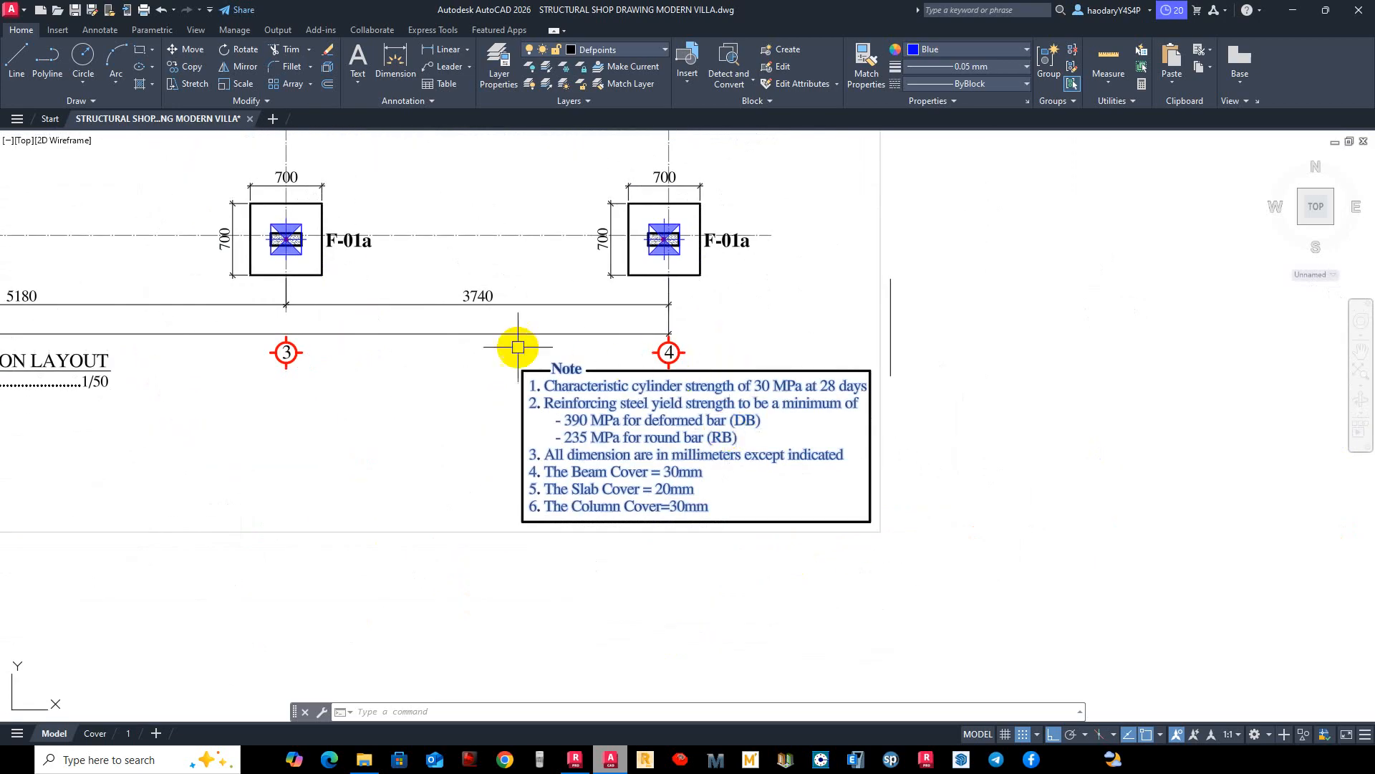
pyautogui.scroll(1, 518, 347)
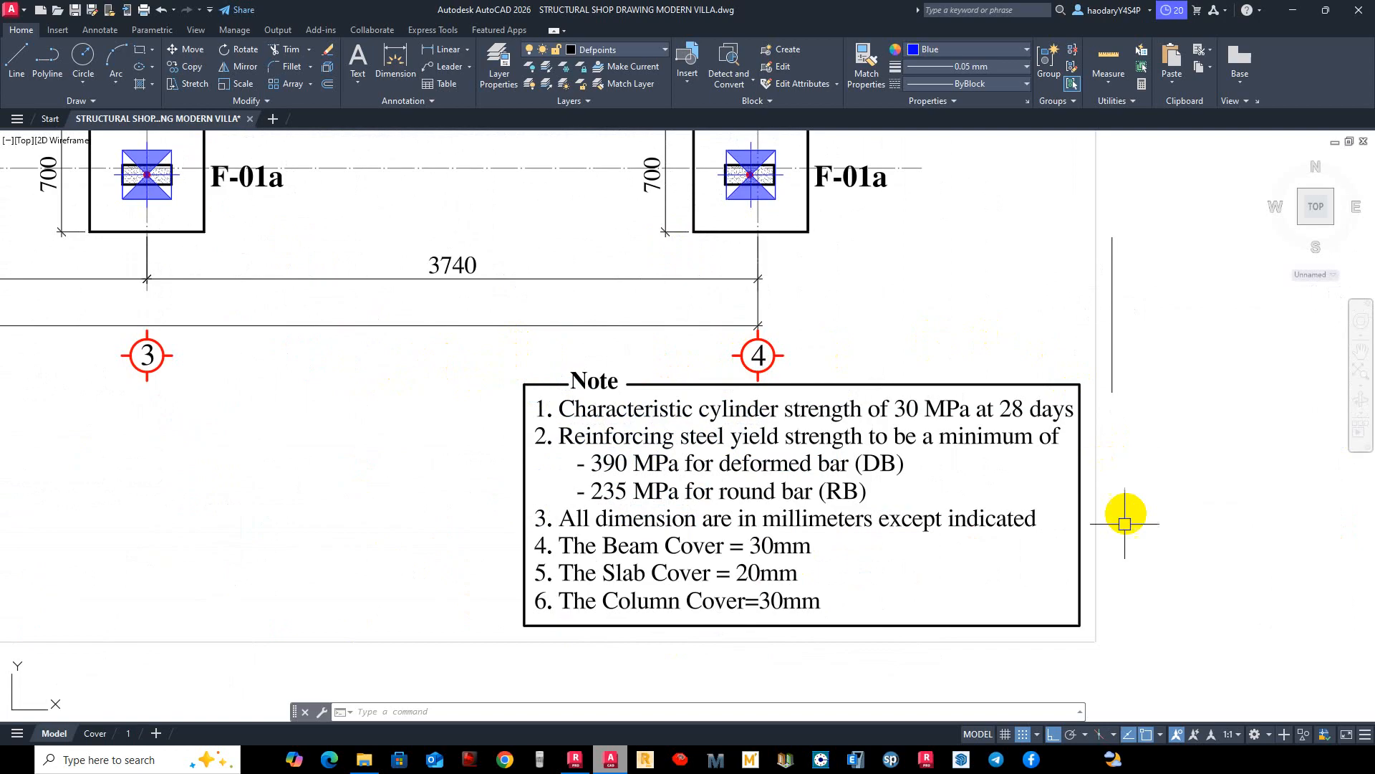
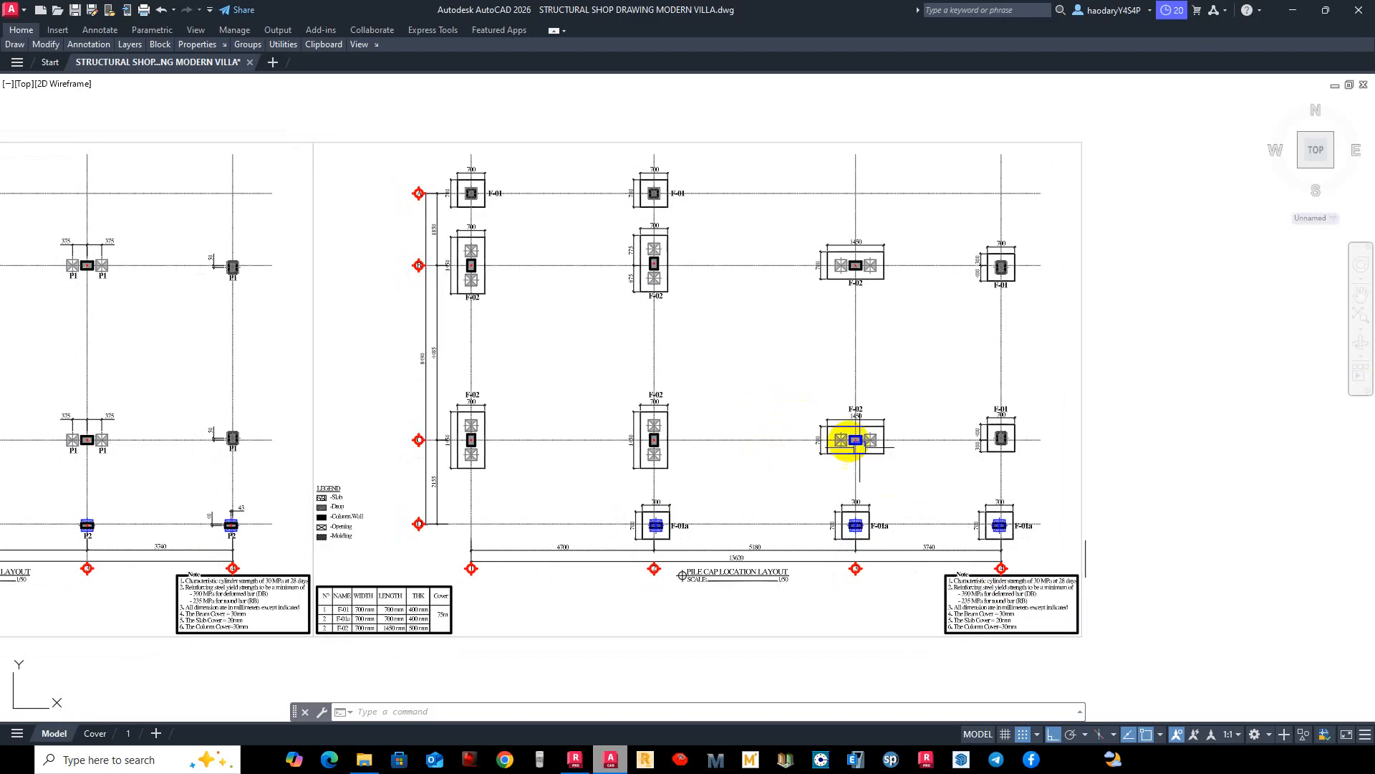
# Erase the stray vertical line outside the pile cap sheet's frame, beside the note box.
pyautogui.moveTo(821, 463)
pyautogui.mouseDown(button='middle')
pyautogui.moveTo(807, 445)
pyautogui.moveTo(819, 415)
pyautogui.moveTo(844, 439)
pyautogui.mouseUp(button='middle')
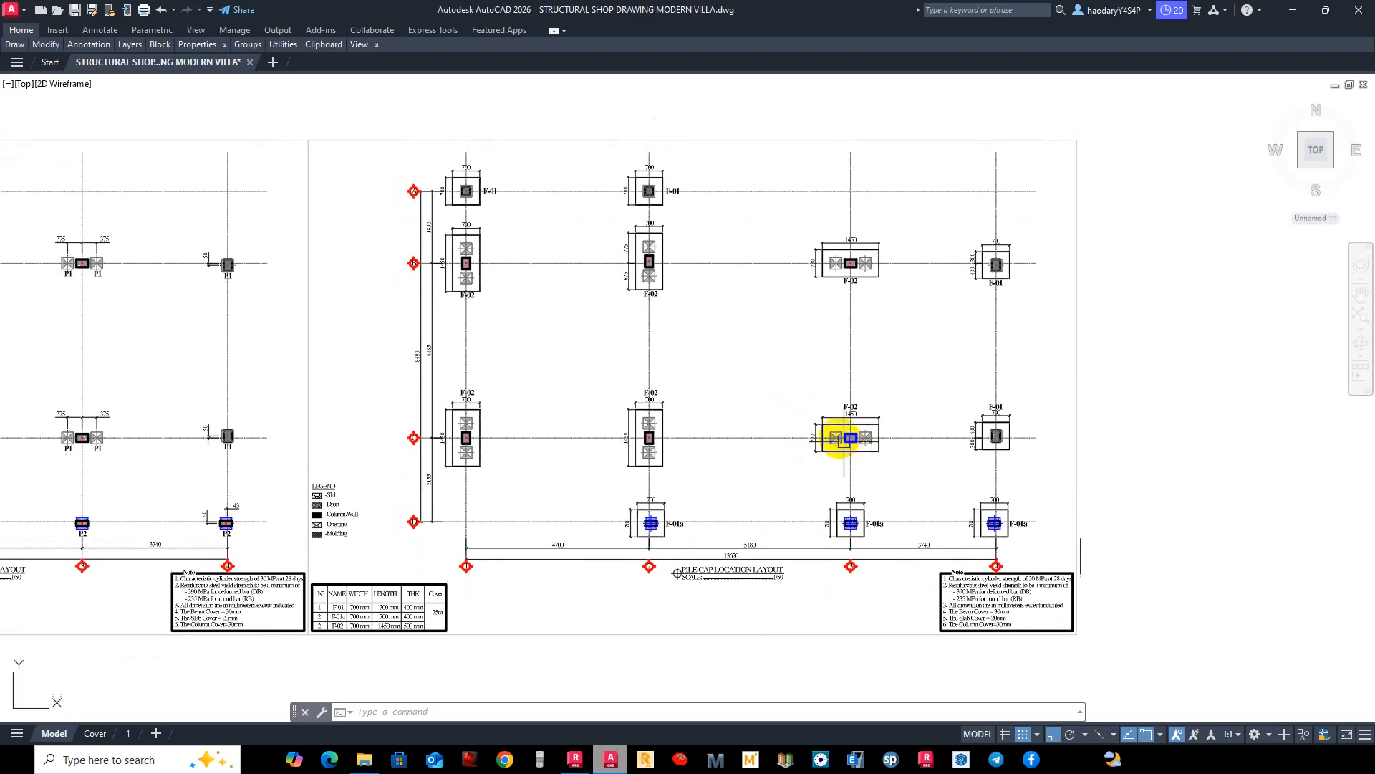
pyautogui.scroll(2, 697, 298)
pyautogui.scroll(-2, 769, 347)
pyautogui.moveTo(769, 346)
pyautogui.mouseDown(button='middle')
pyautogui.moveTo(763, 320)
pyautogui.moveTo(760, 333)
pyautogui.mouseUp(button='middle')
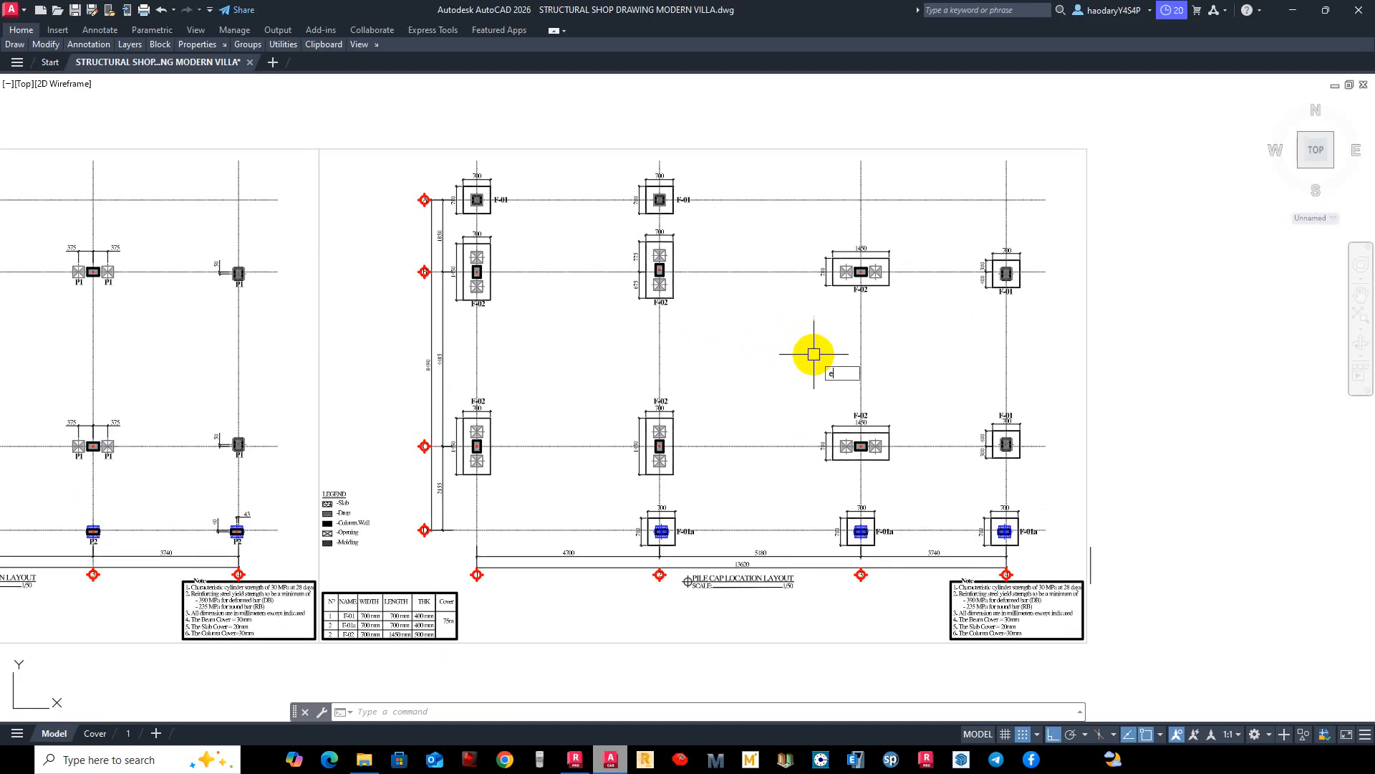
pyautogui.press('Return')
pyautogui.scroll(3, 989, 424)
pyautogui.click(961, 399)
pyautogui.click(1094, 518)
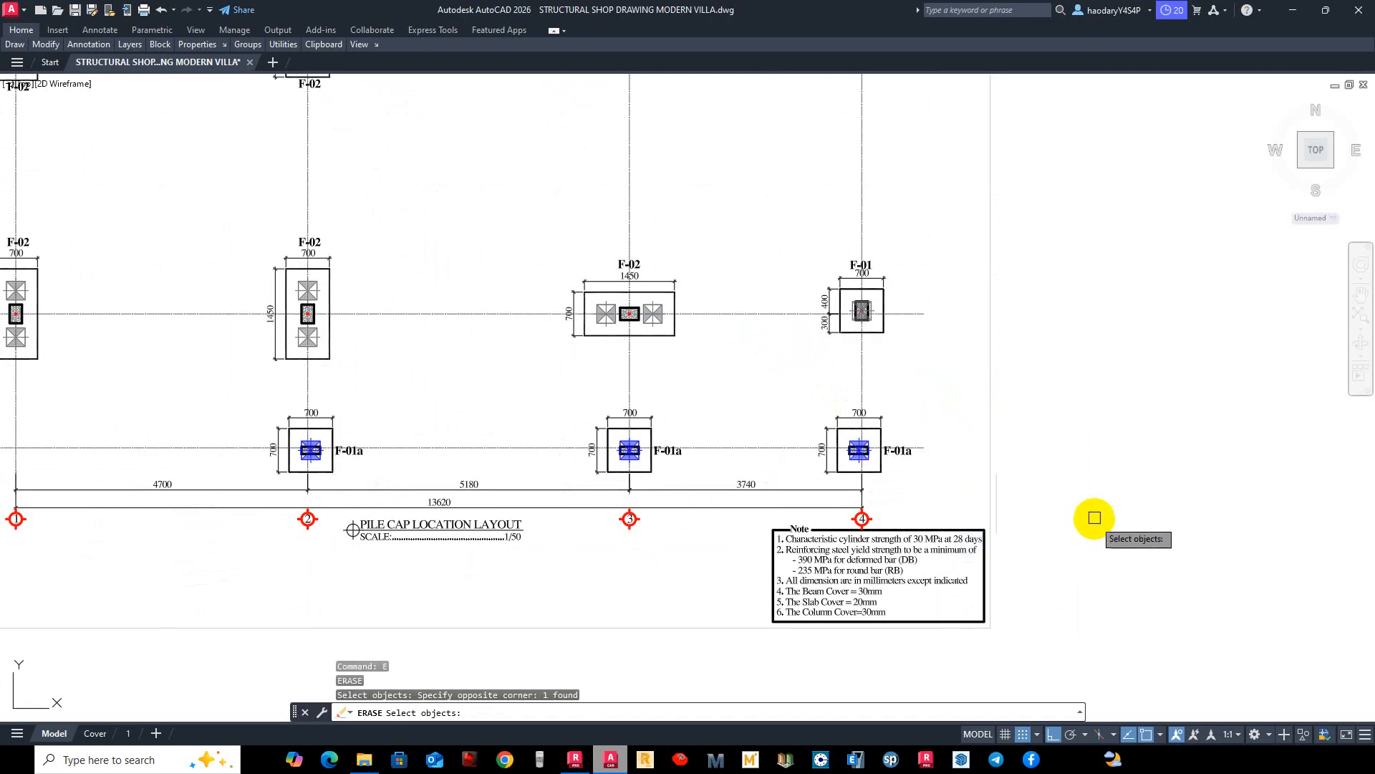
pyautogui.press('Return')
pyautogui.scroll(-4, 884, 466)
pyautogui.scroll(1, 1024, 531)
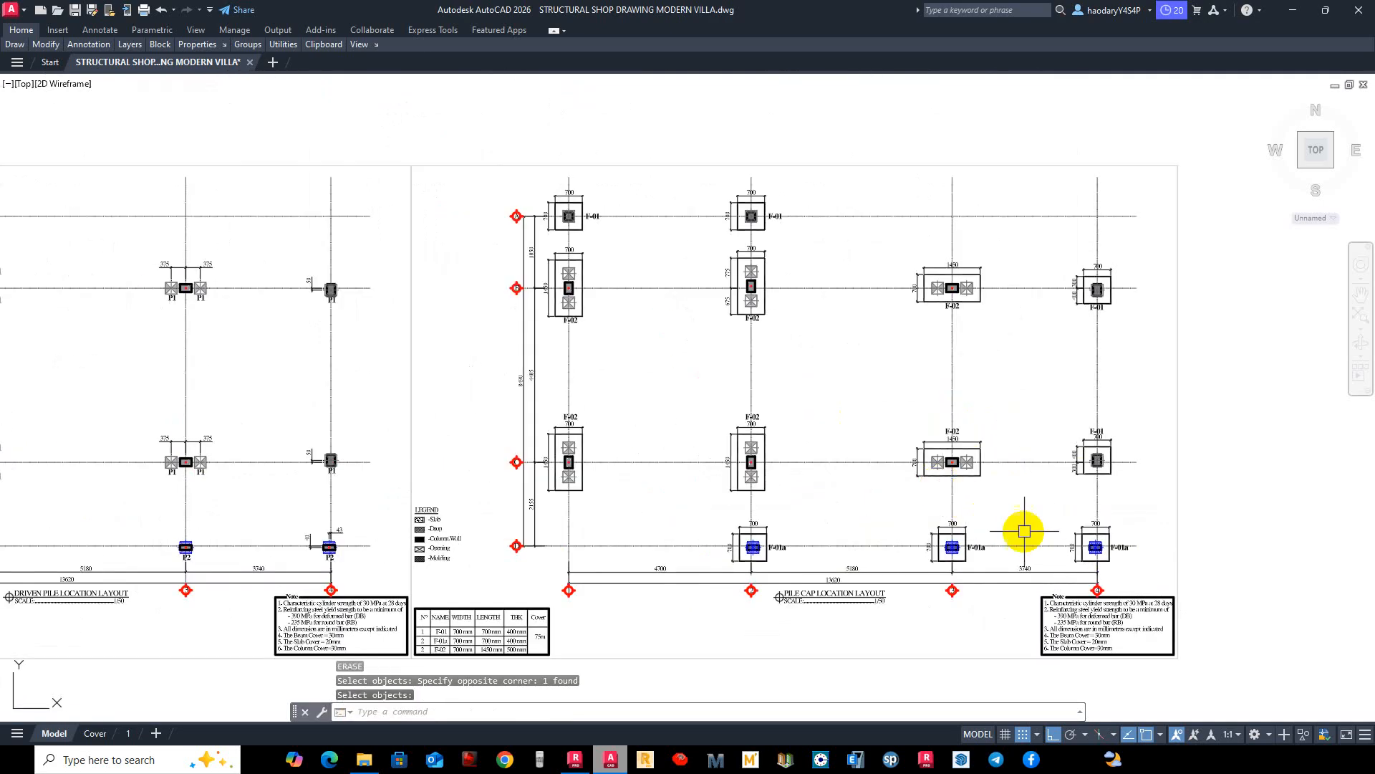
pyautogui.moveTo(1025, 531); pyautogui.dragTo(990, 491, button='middle')
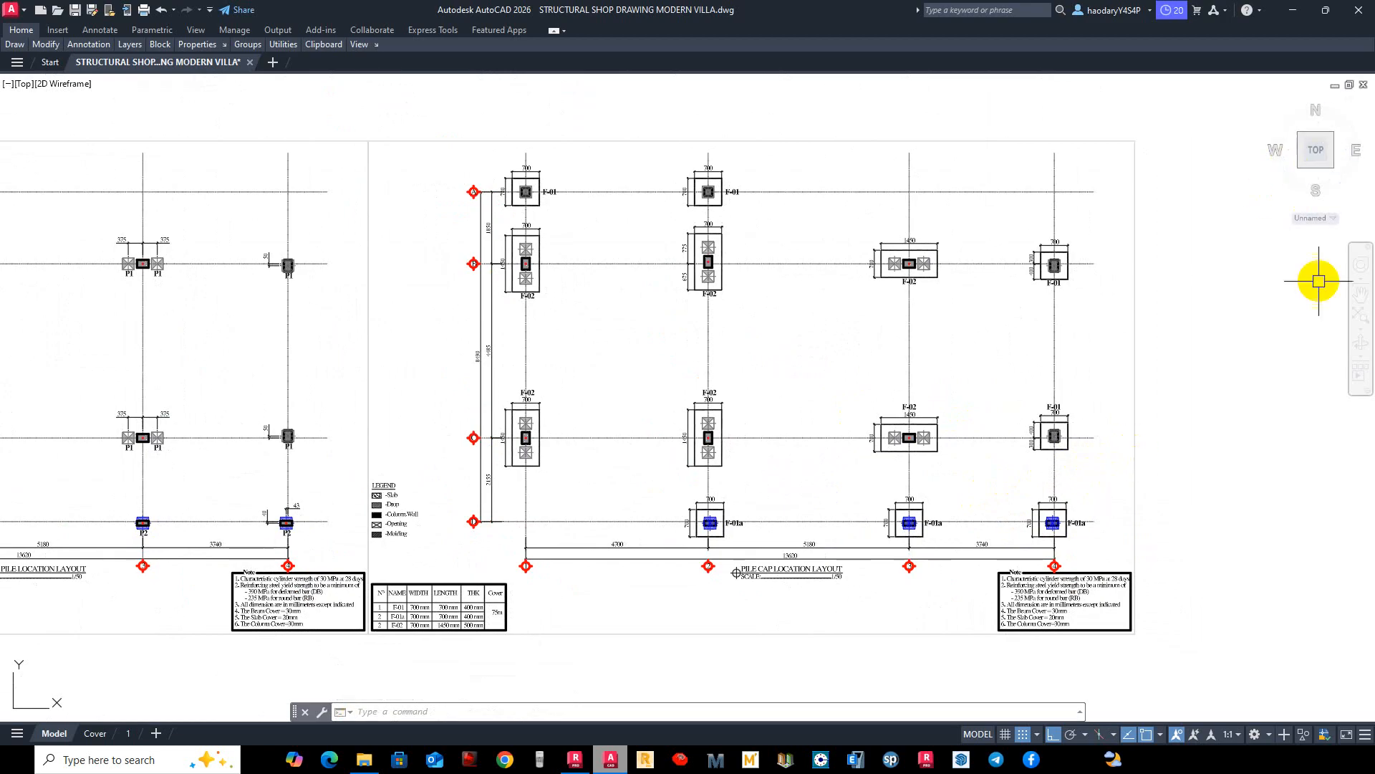
# Open sheet layout 1 and activate its viewport showing the driven pile plan.
pyautogui.moveTo(985, 435)
pyautogui.mouseDown(button='middle')
pyautogui.moveTo(613, 440)
pyautogui.moveTo(531, 423)
pyautogui.moveTo(560, 421)
pyautogui.mouseUp(button='middle')
pyautogui.scroll(-2, 566, 415)
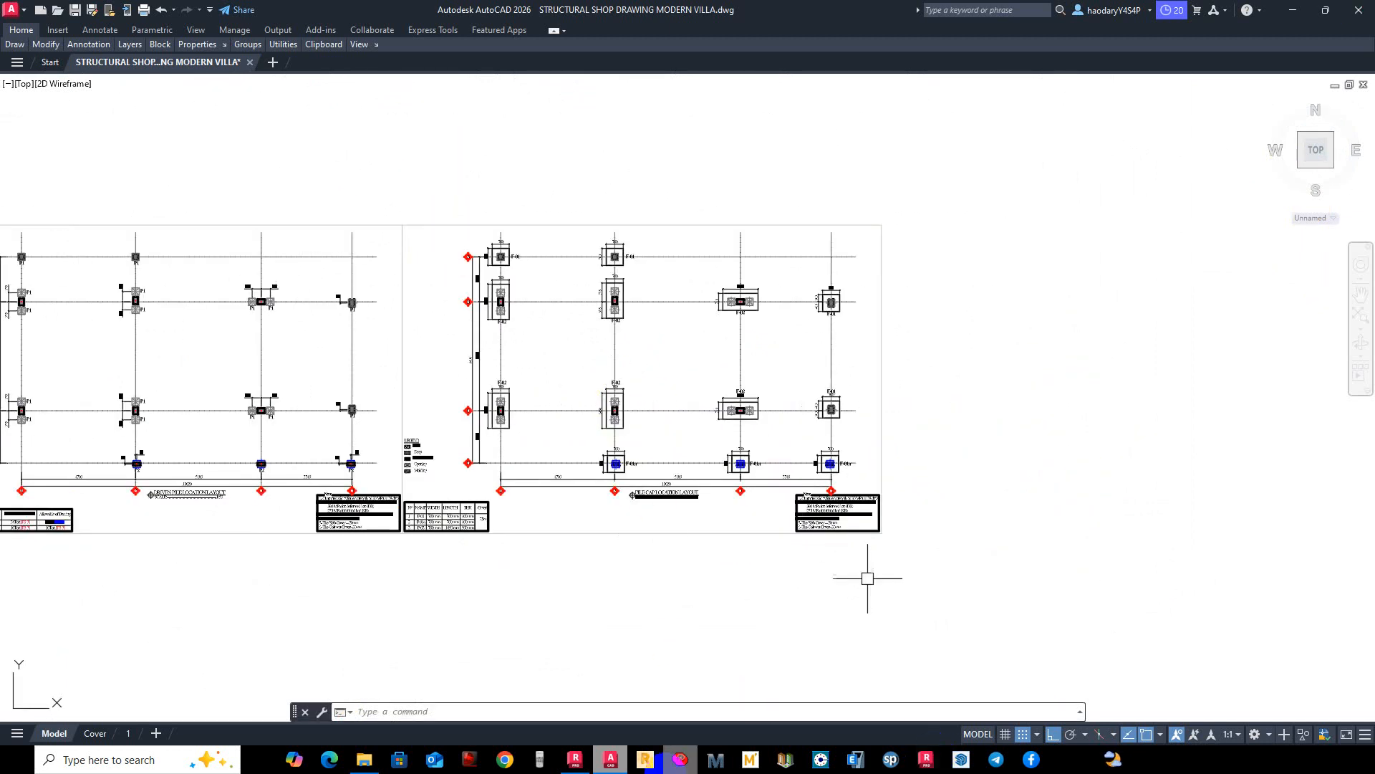
pyautogui.click(128, 733)
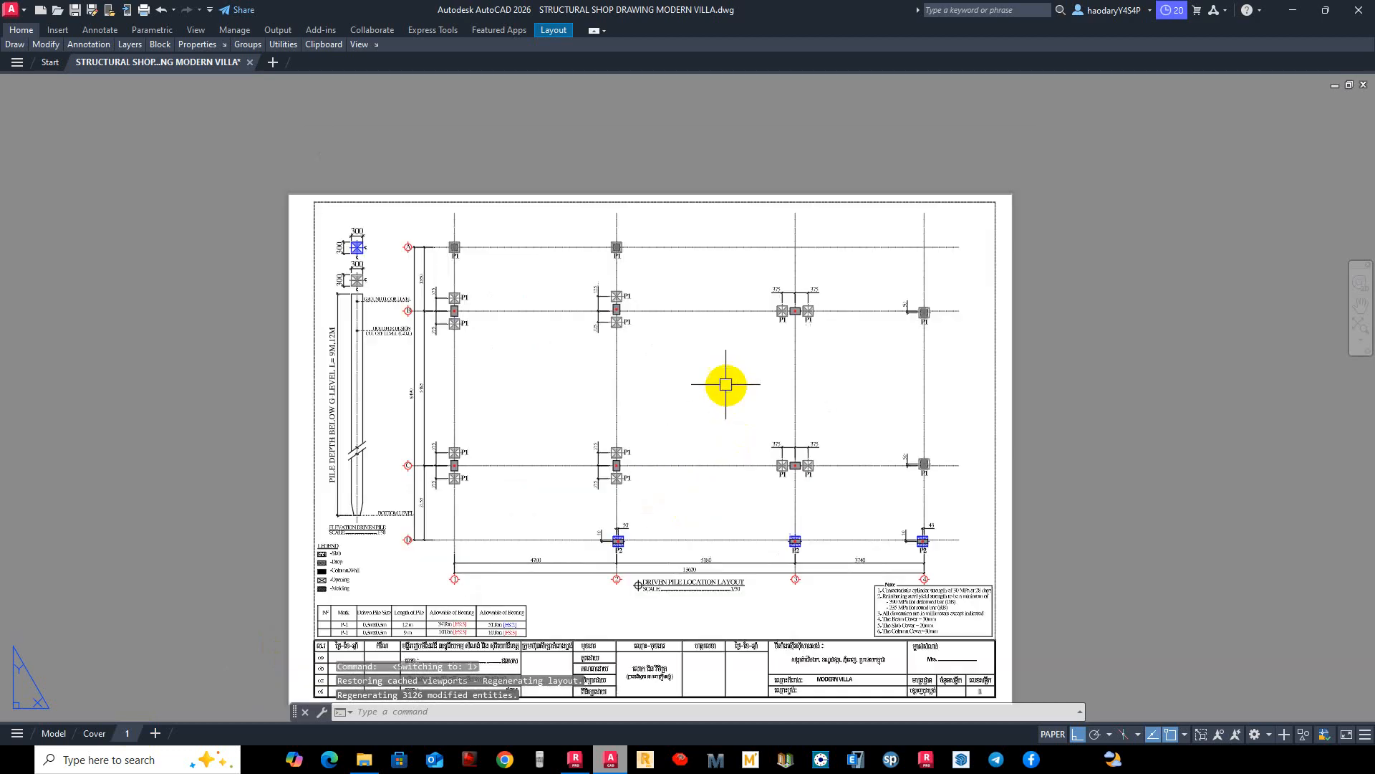
pyautogui.doubleClick(670, 390)
pyautogui.scroll(-8, 681, 401)
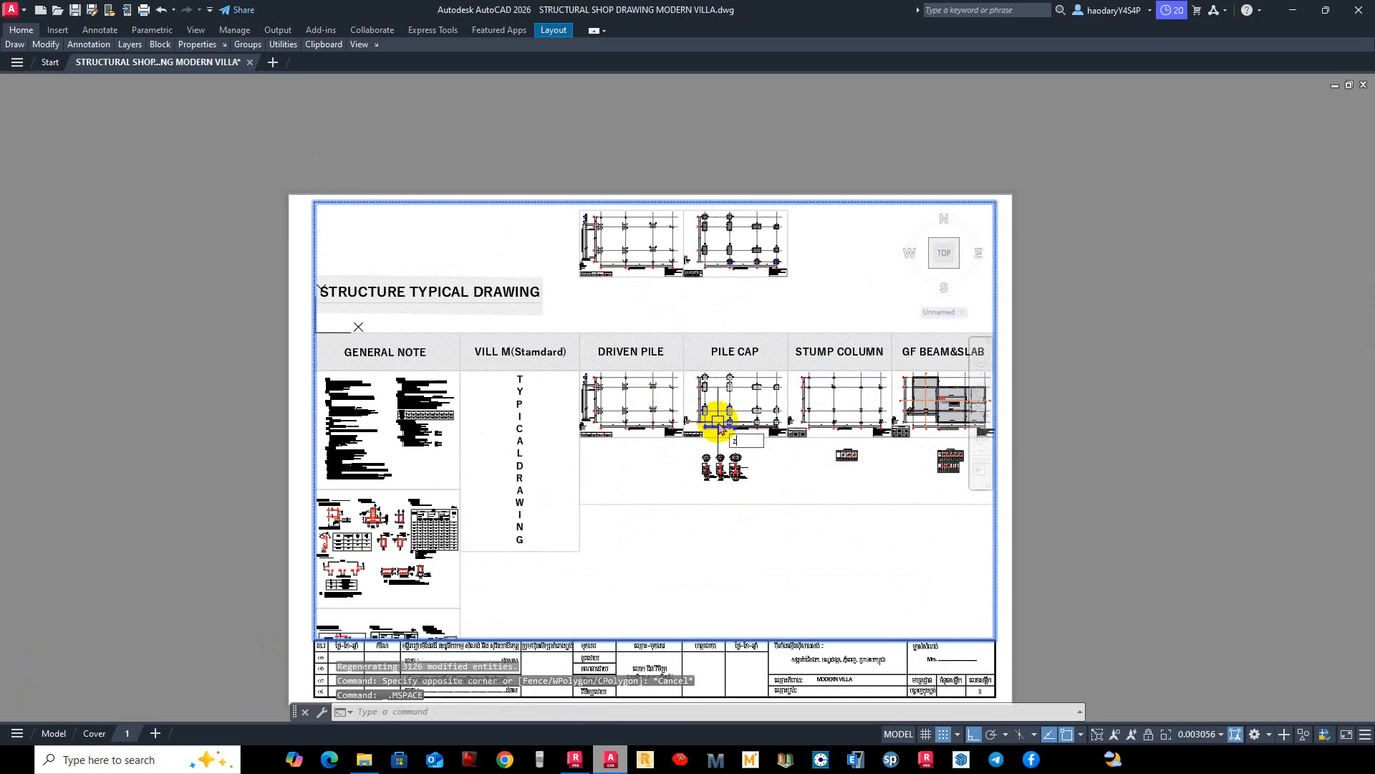
pyautogui.press('Return')
pyautogui.scroll(4, 737, 393)
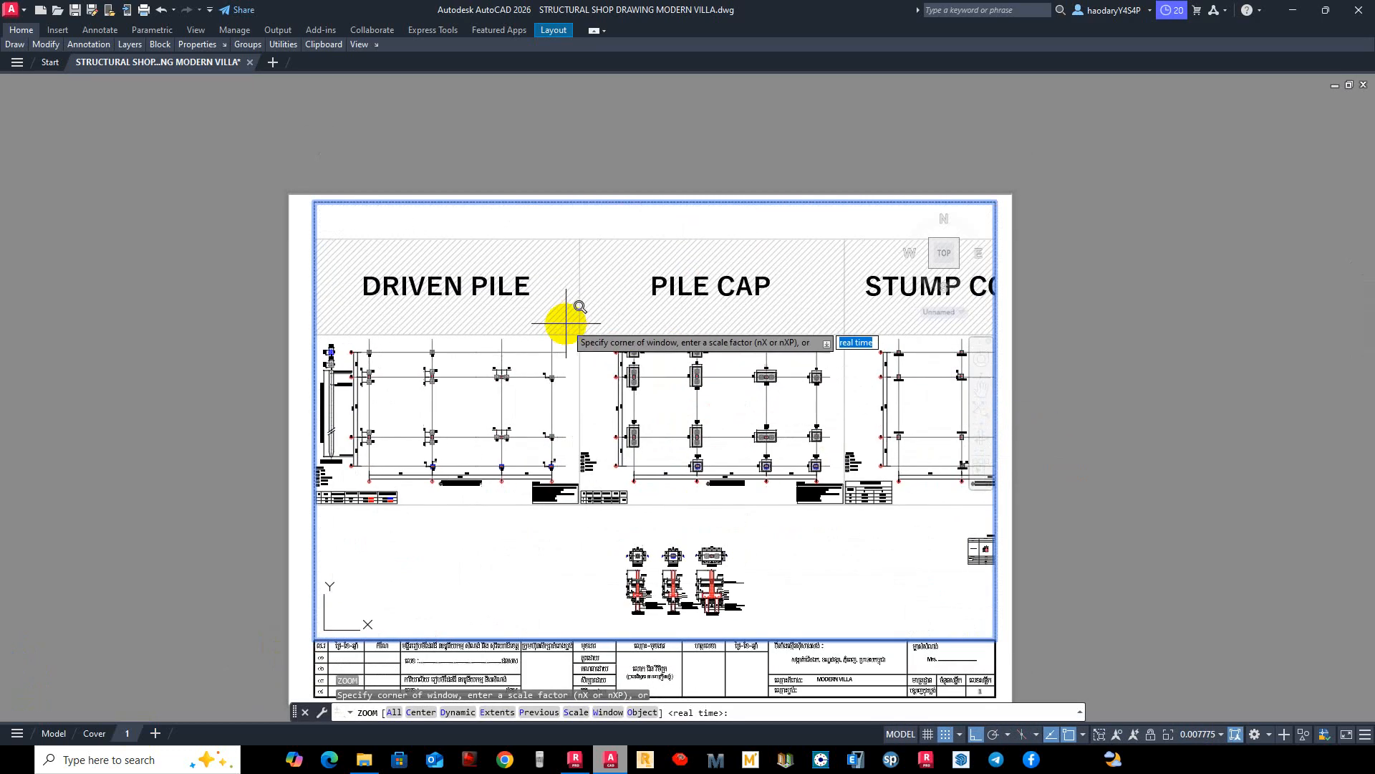
pyautogui.click(609, 365)
pyautogui.scroll(-5, 614, 383)
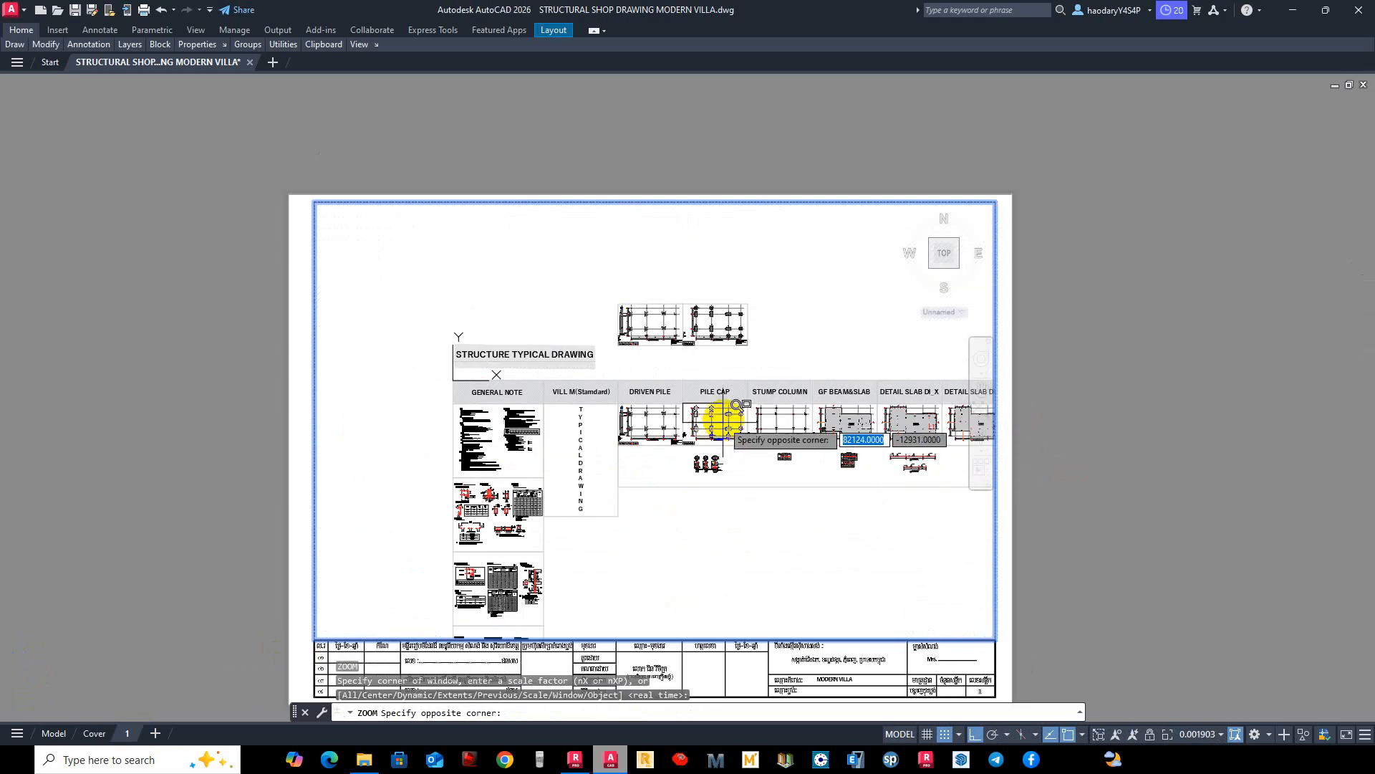
pyautogui.press('Escape')
# Fit the viewport to the new pile cap location layout with a zoom window around its frame, and return to paper space.
pyautogui.scroll(4, 710, 310)
pyautogui.write('z')
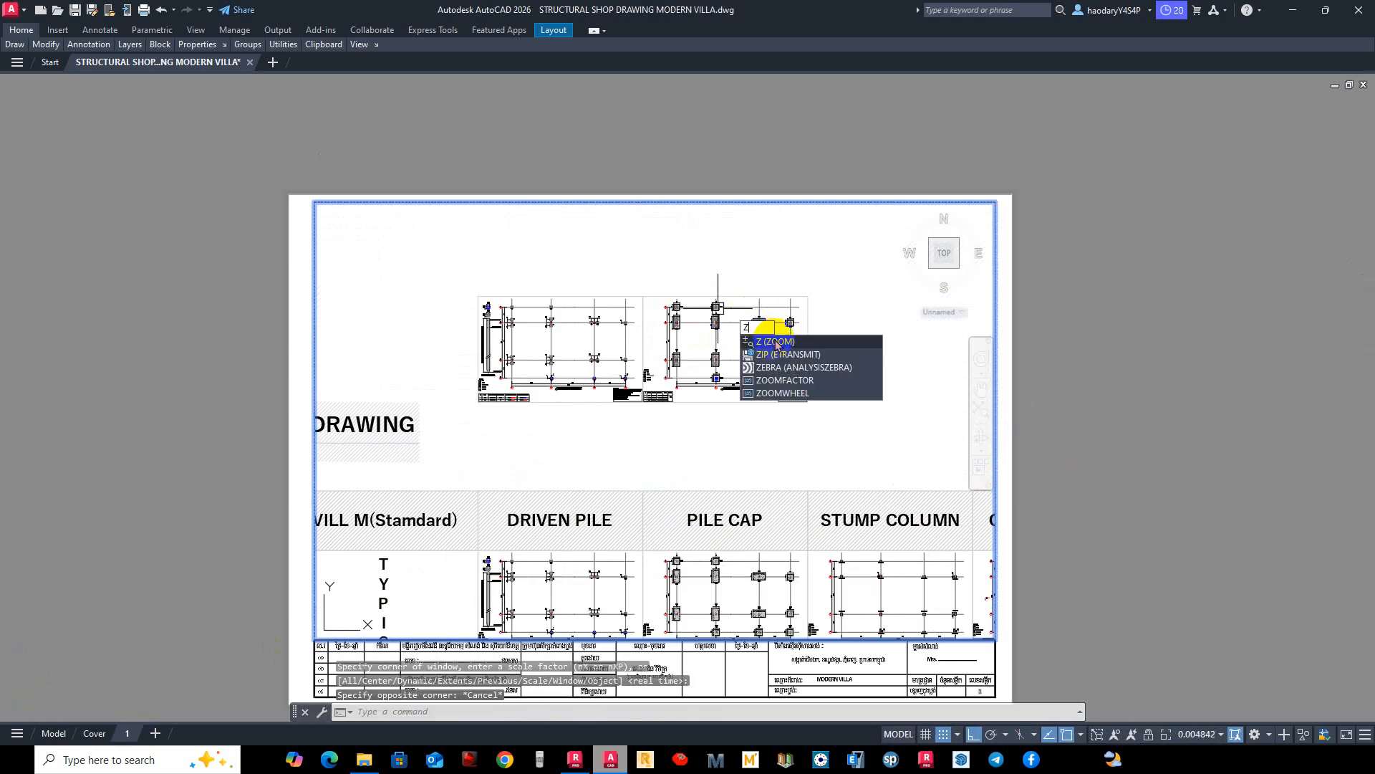
pyautogui.press('Return')
pyautogui.click(644, 296)
pyautogui.moveTo(760, 374); pyautogui.dragTo(722, 333, button='middle')
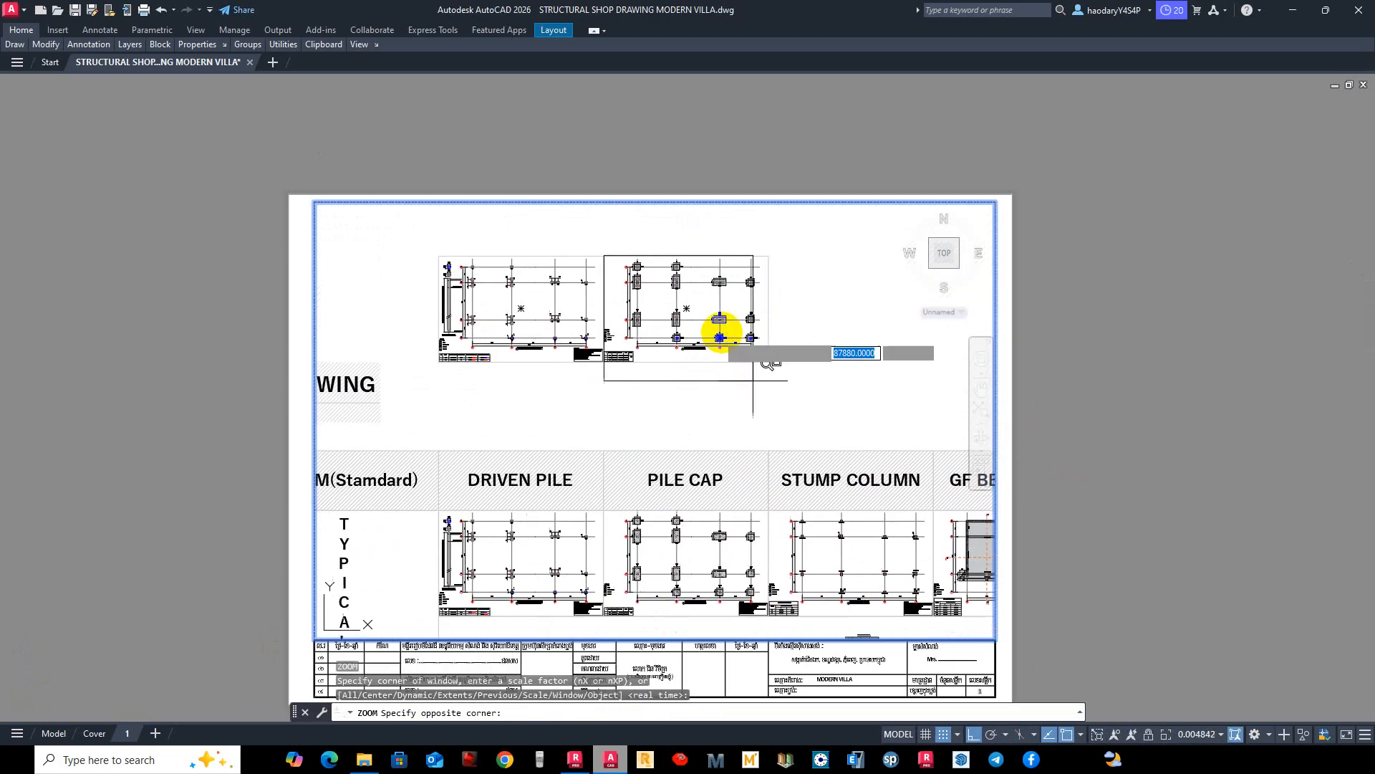
pyautogui.scroll(5, 762, 344)
pyautogui.click(786, 418)
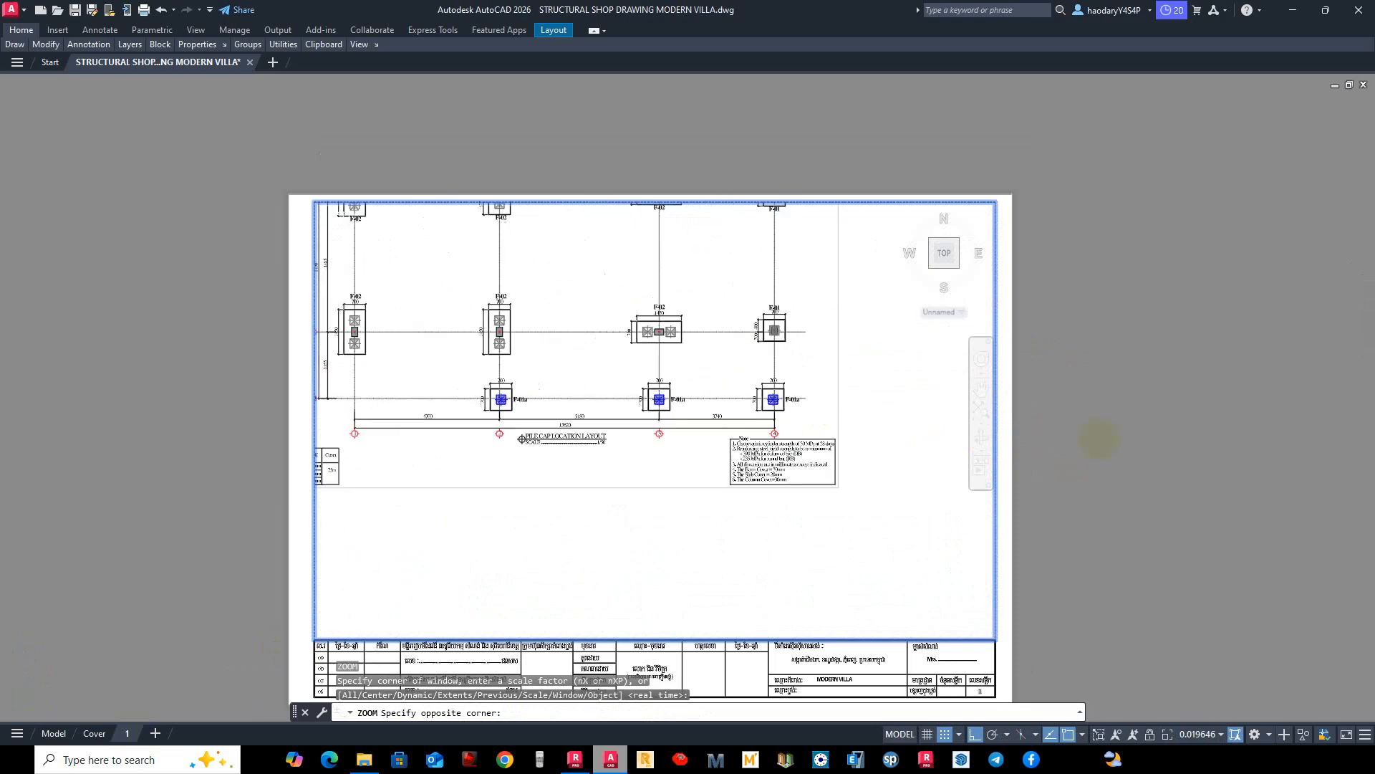
pyautogui.doubleClick(1222, 423)
pyautogui.moveTo(1029, 469); pyautogui.dragTo(1022, 384, button='middle')
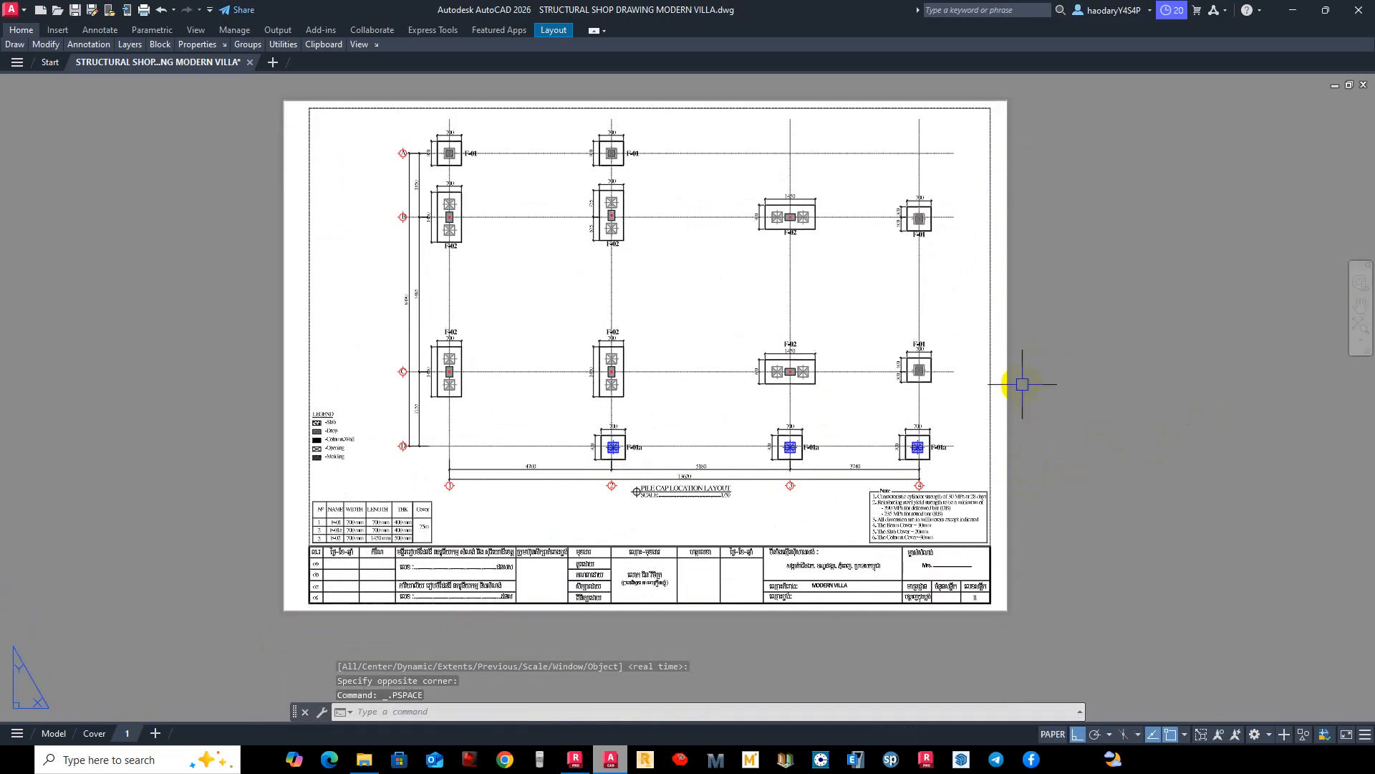
# Preview the plot of the pile cap sheet, inspect its drawing and title block, and close the preview.
pyautogui.hotkey('ctrl', 'p')
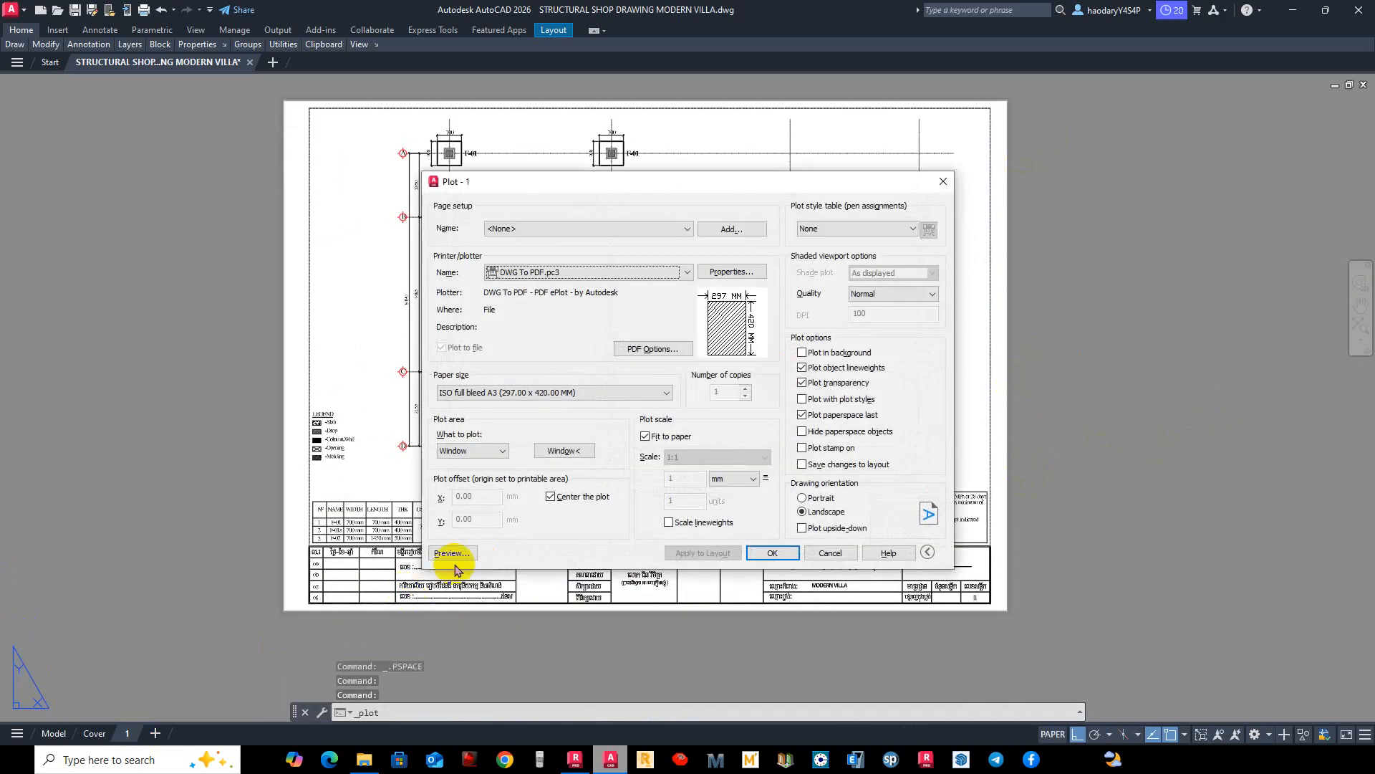
pyautogui.click(453, 553)
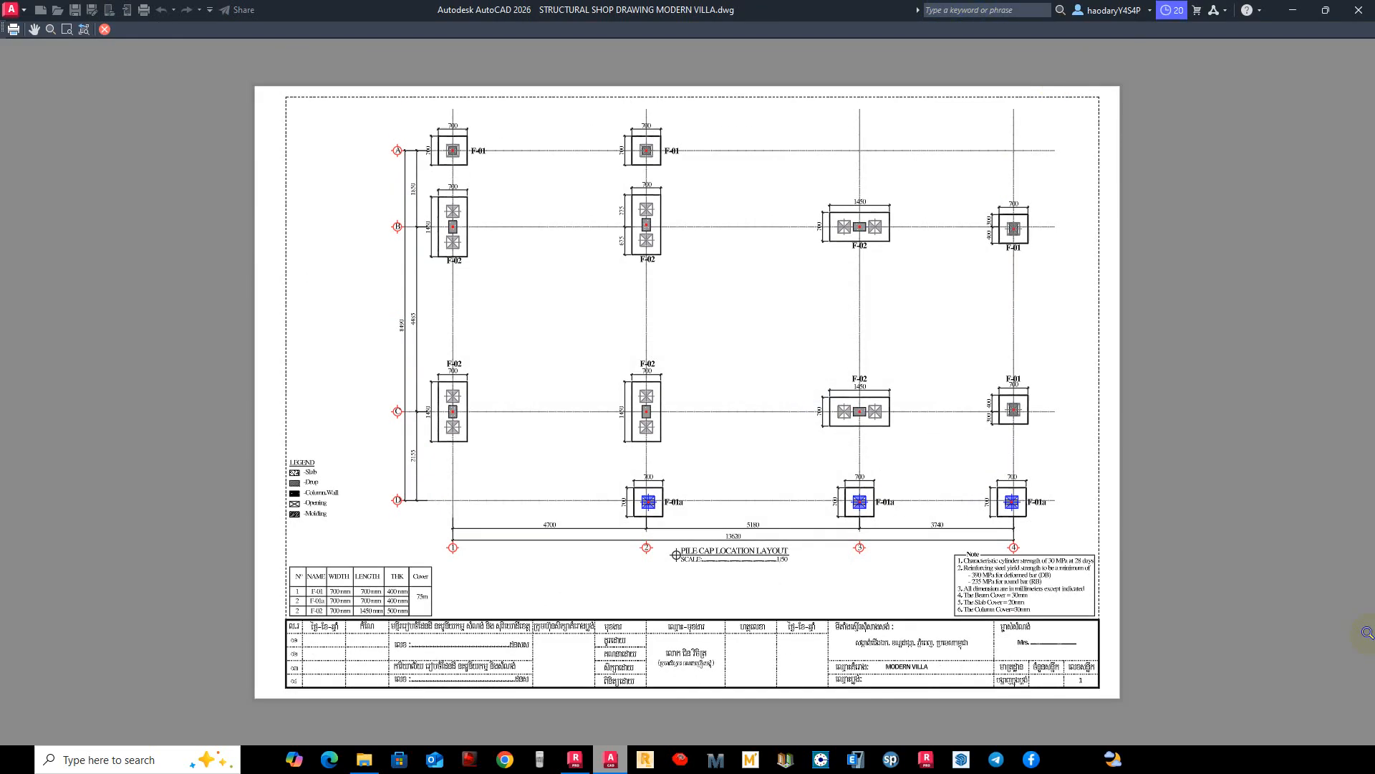
pyautogui.scroll(2, 852, 583)
pyautogui.scroll(-3, 861, 499)
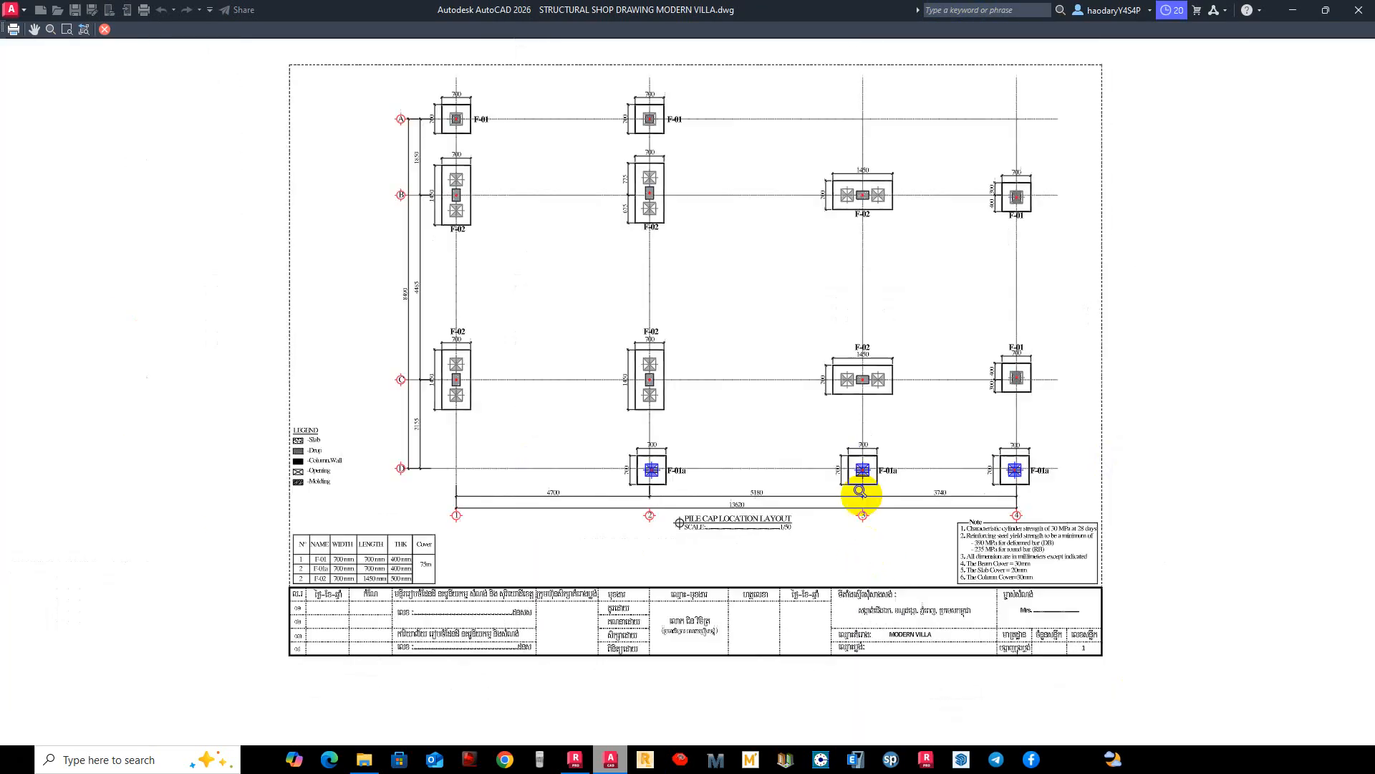
pyautogui.scroll(3, 845, 427)
pyautogui.scroll(-3, 909, 444)
pyautogui.moveTo(869, 387); pyautogui.dragTo(812, 402, button='middle')
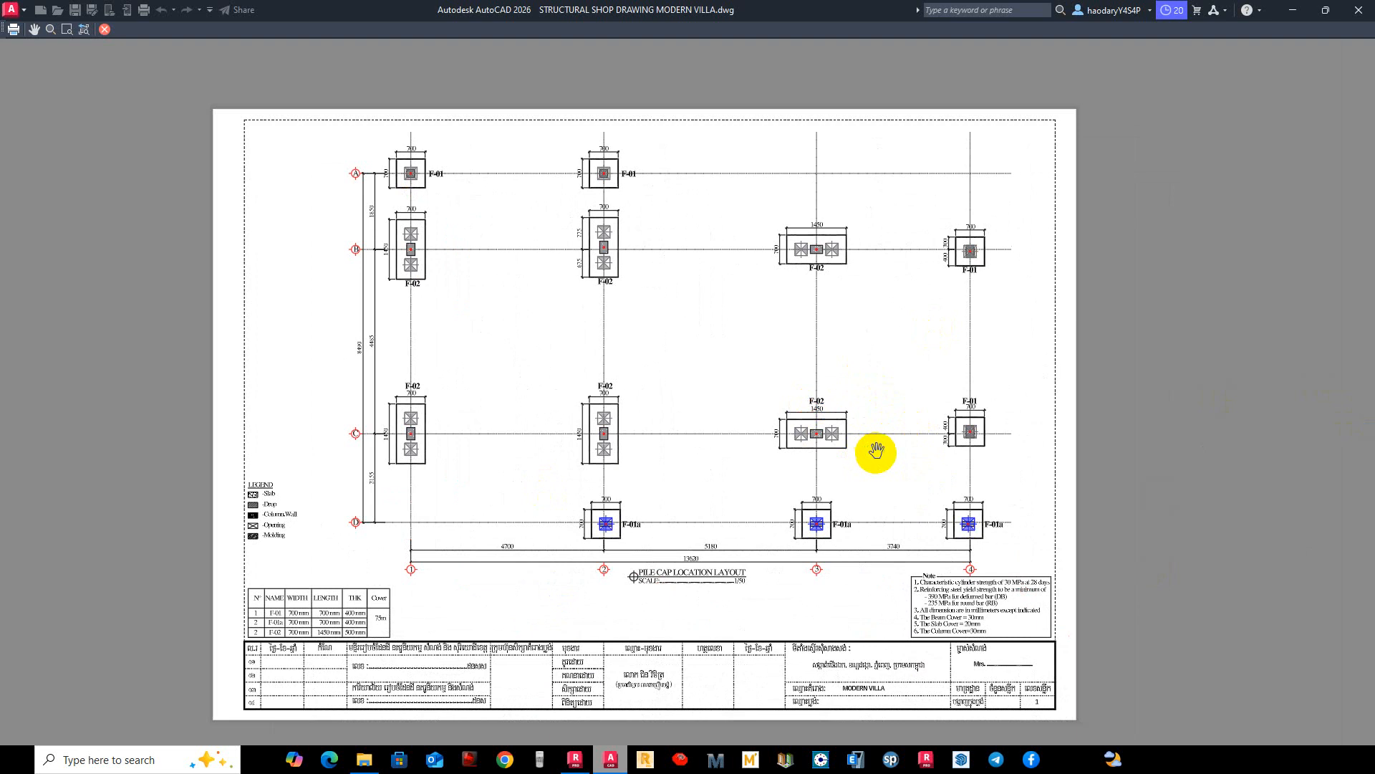
pyautogui.press('Escape')
# Examine the pile caps, dimensions, notes and size table on the layout sheet.
pyautogui.scroll(-3, 821, 409)
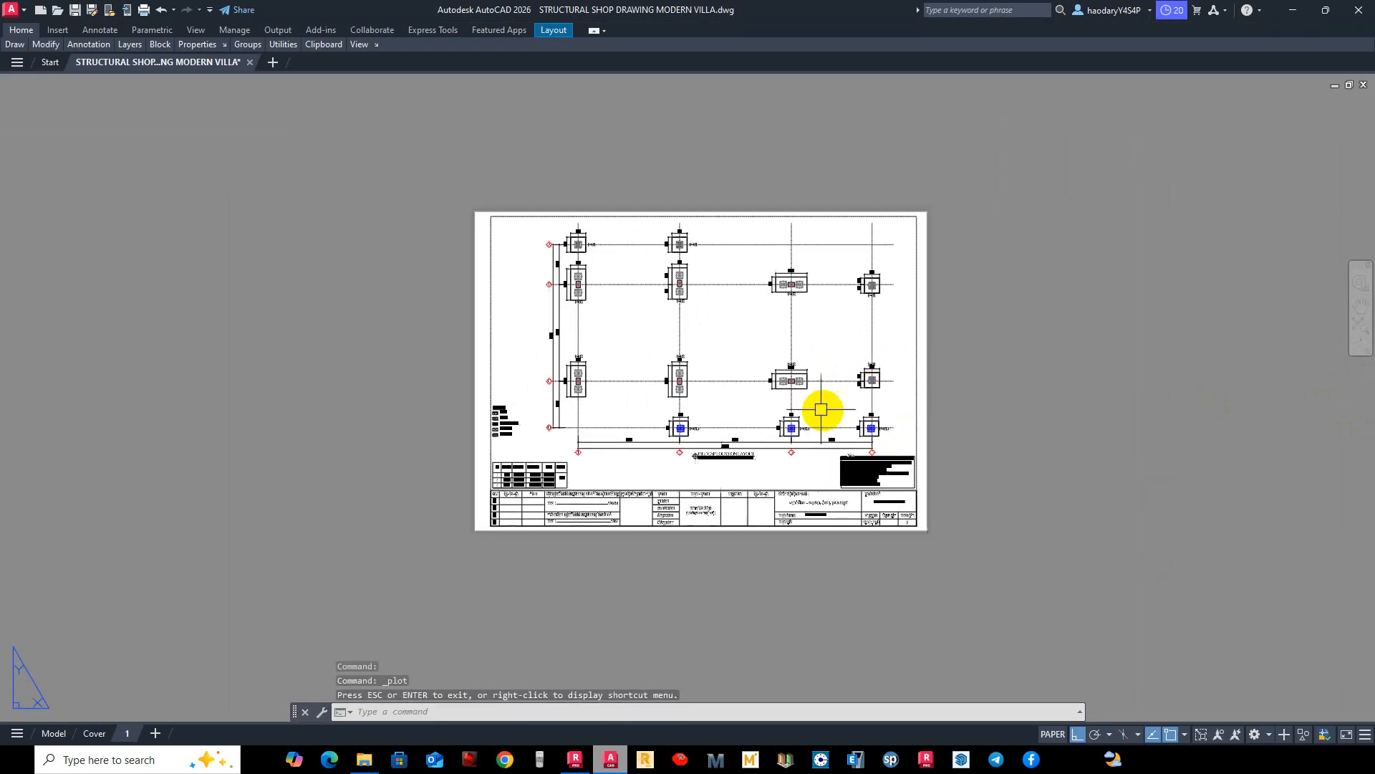
pyautogui.scroll(2, 821, 409)
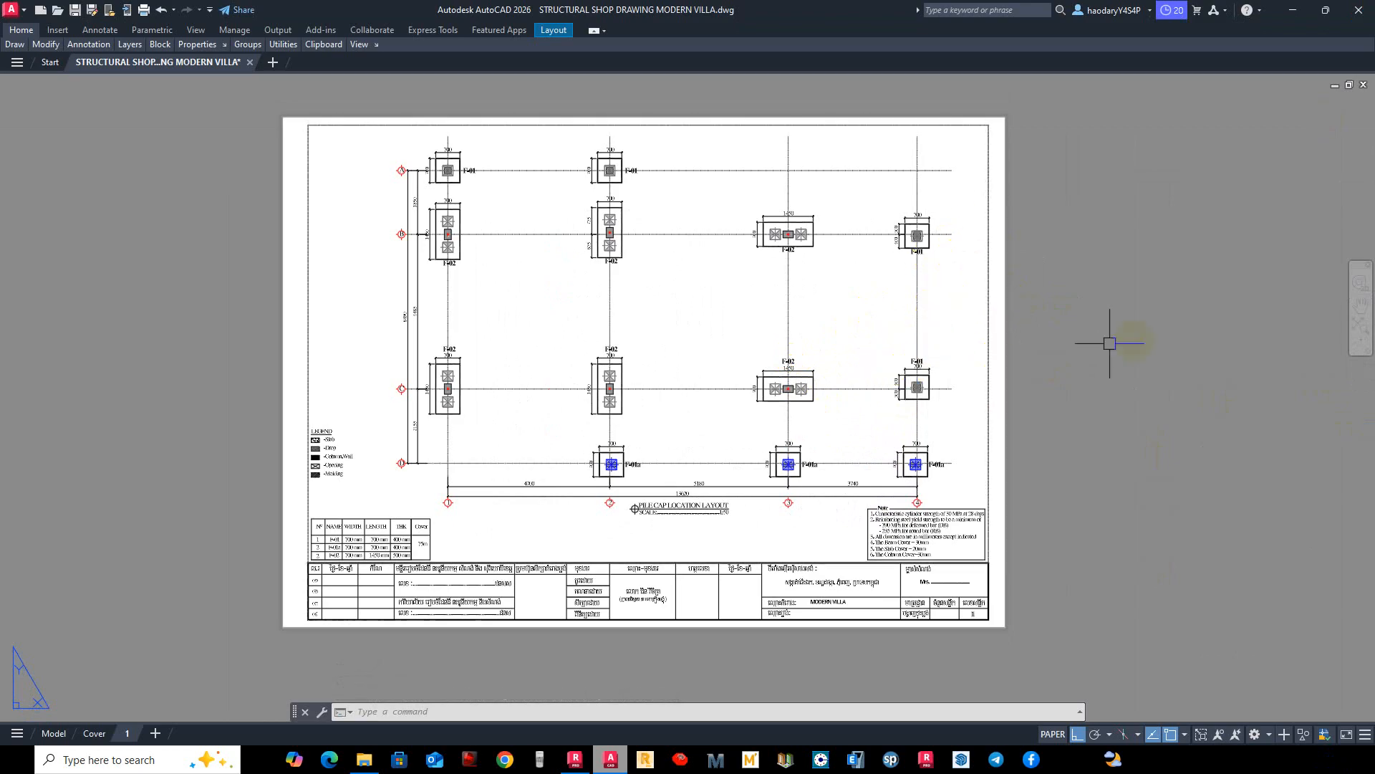
pyautogui.click(732, 303)
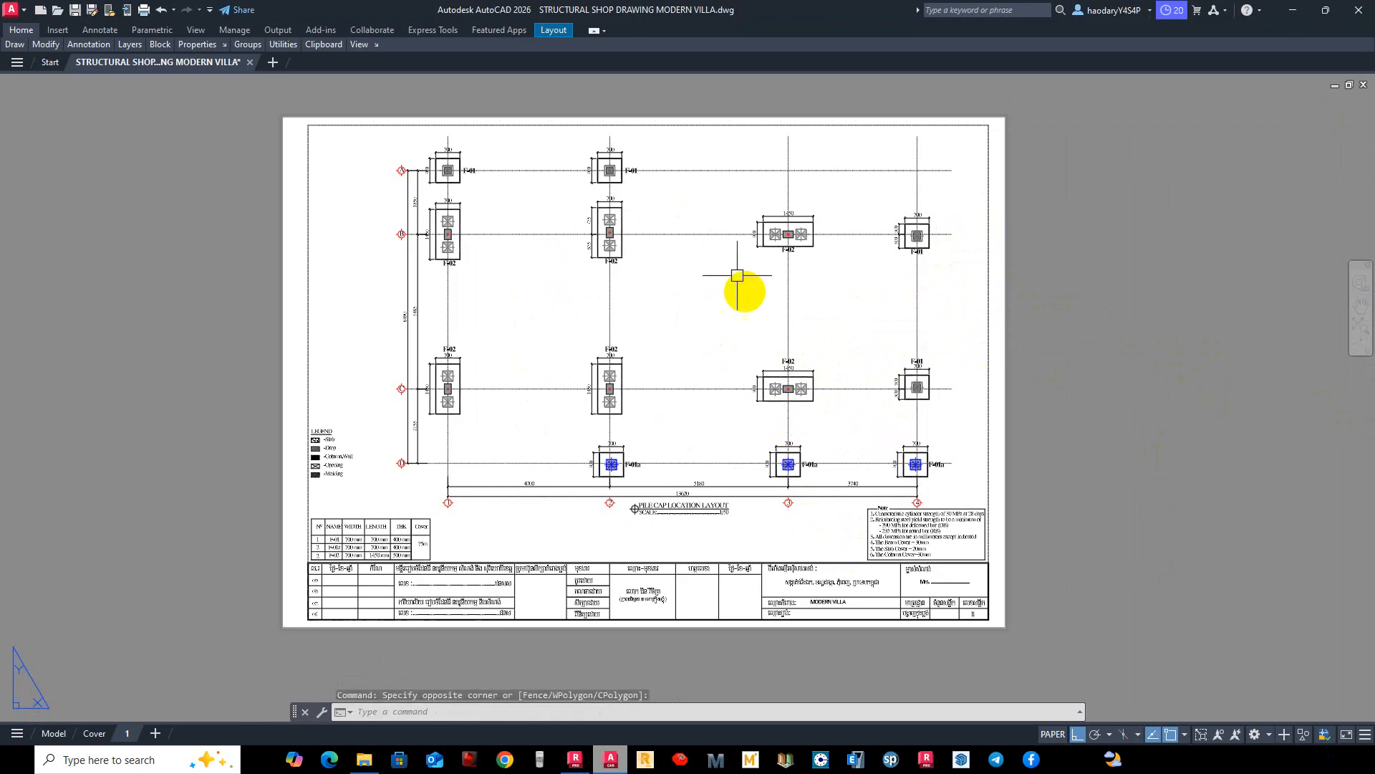
pyautogui.click(1208, 426)
pyautogui.click(1130, 361)
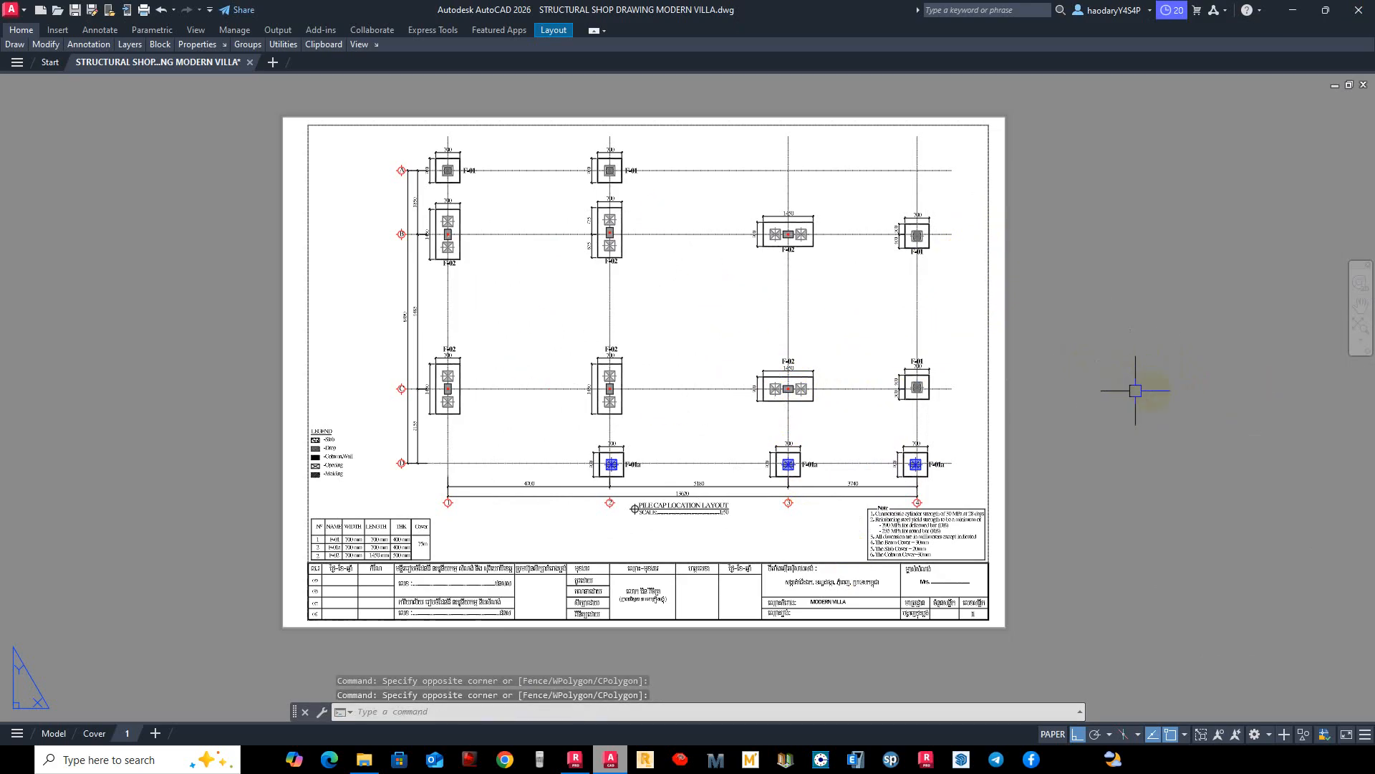
pyautogui.moveTo(1076, 366); pyautogui.dragTo(1068, 382, button='middle')
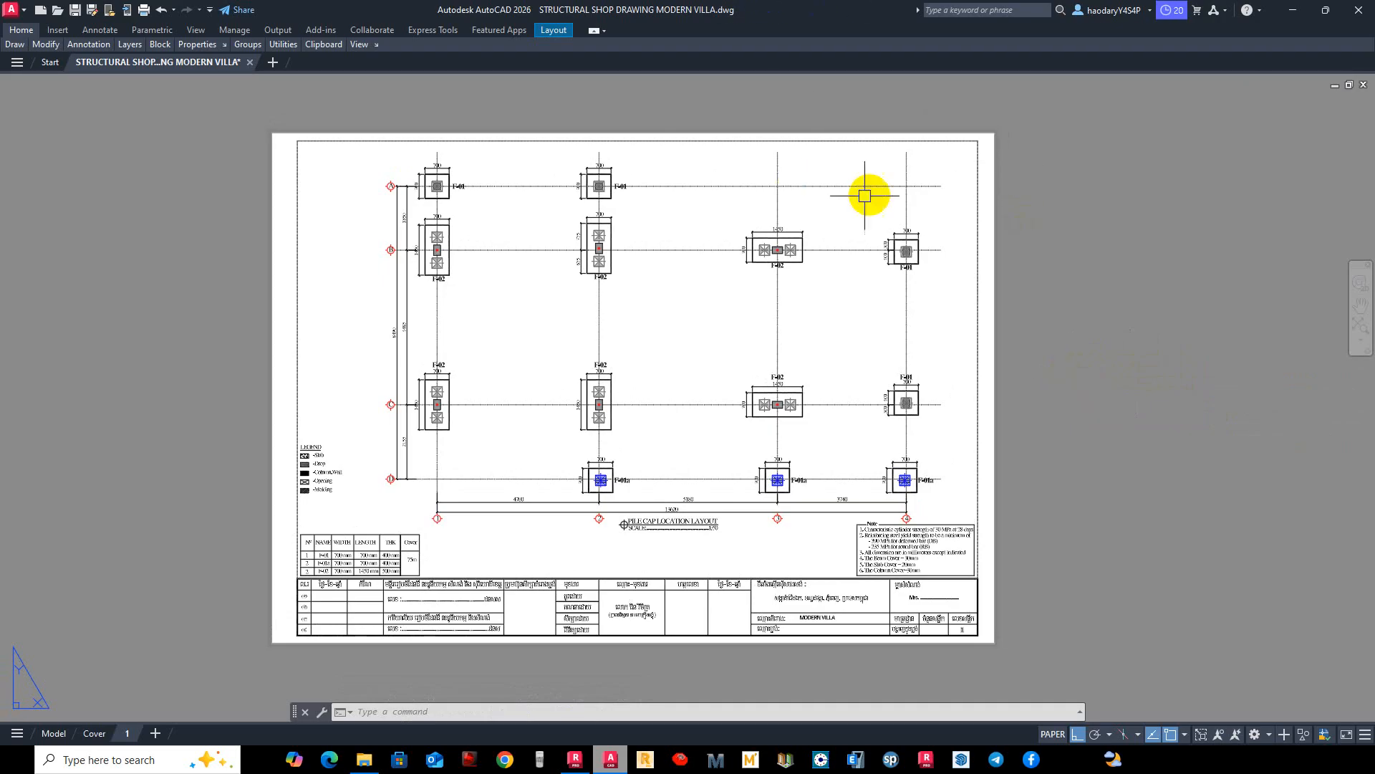
pyautogui.scroll(2, 932, 347)
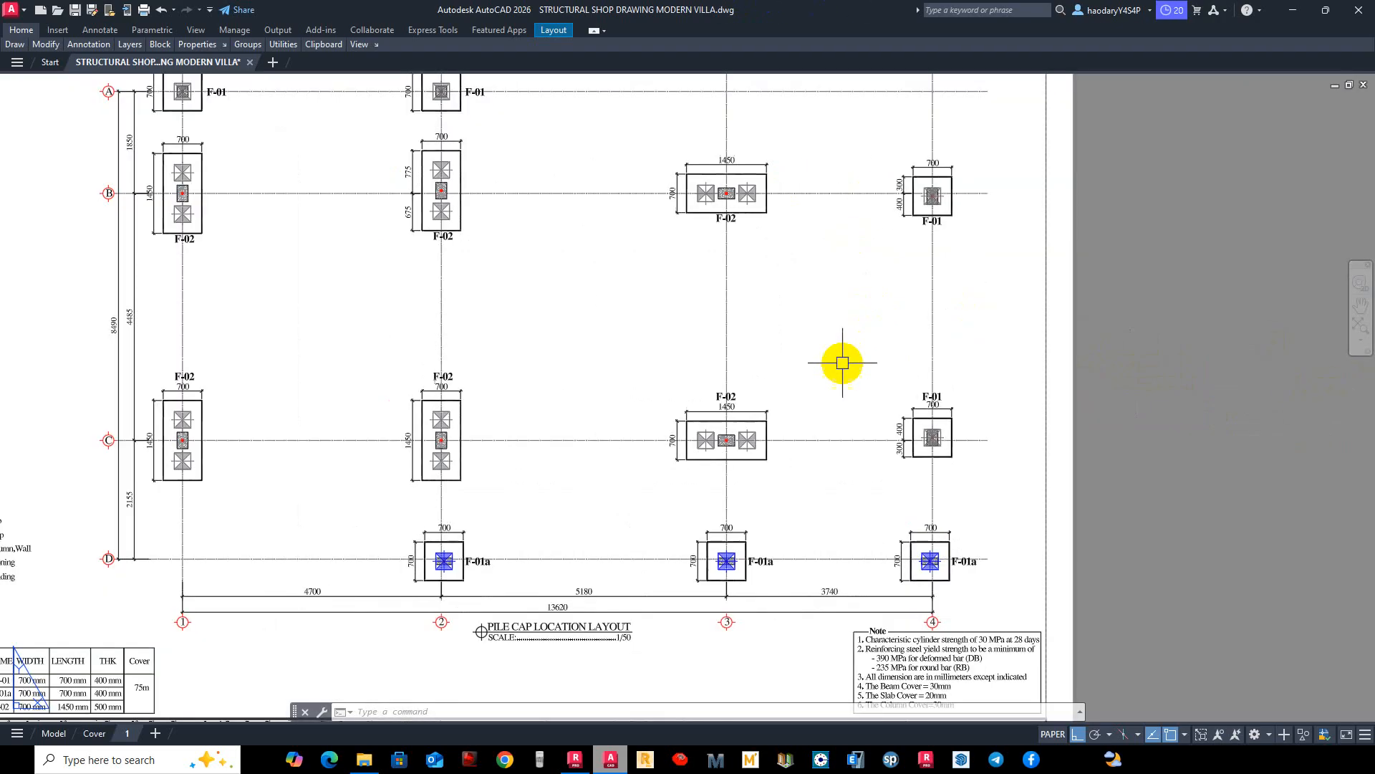
pyautogui.scroll(-2, 842, 379)
pyautogui.scroll(4, 764, 377)
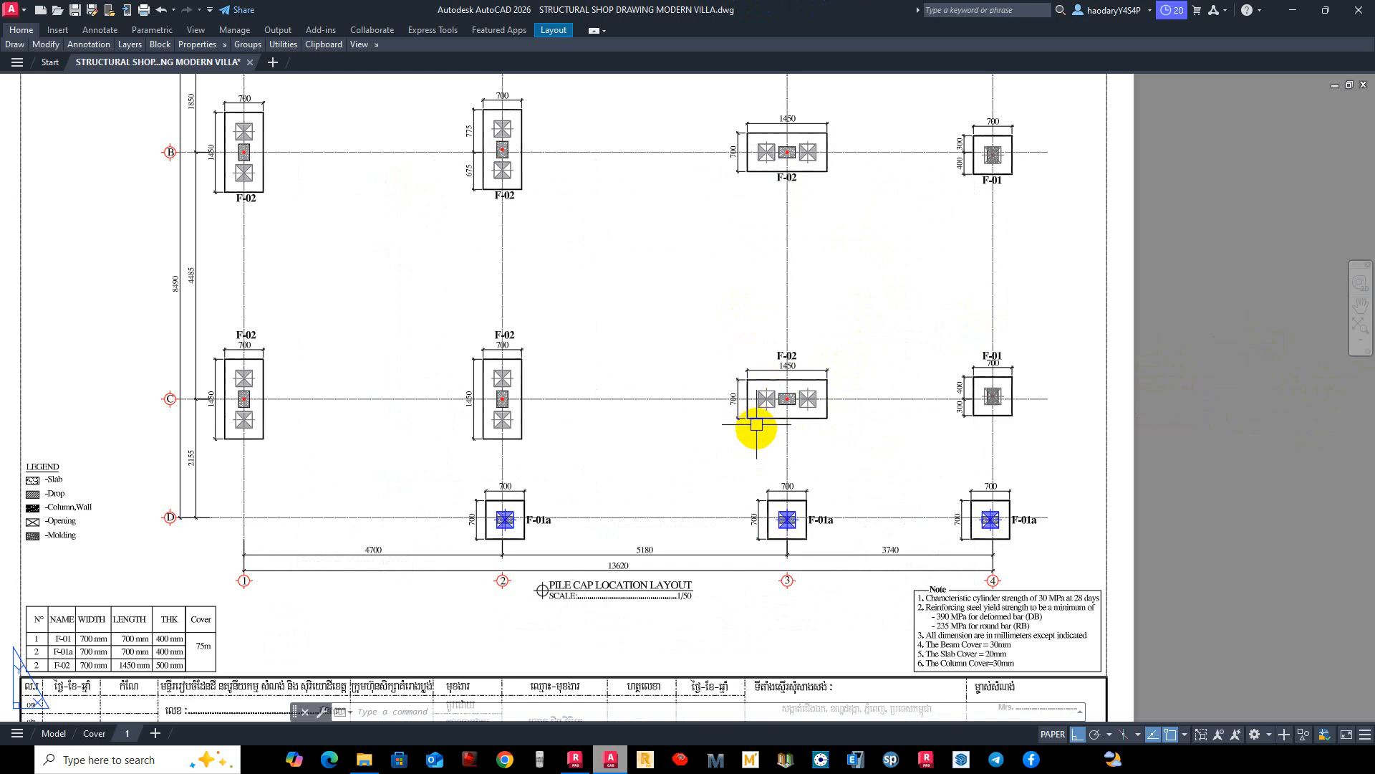
pyautogui.scroll(-4, 834, 413)
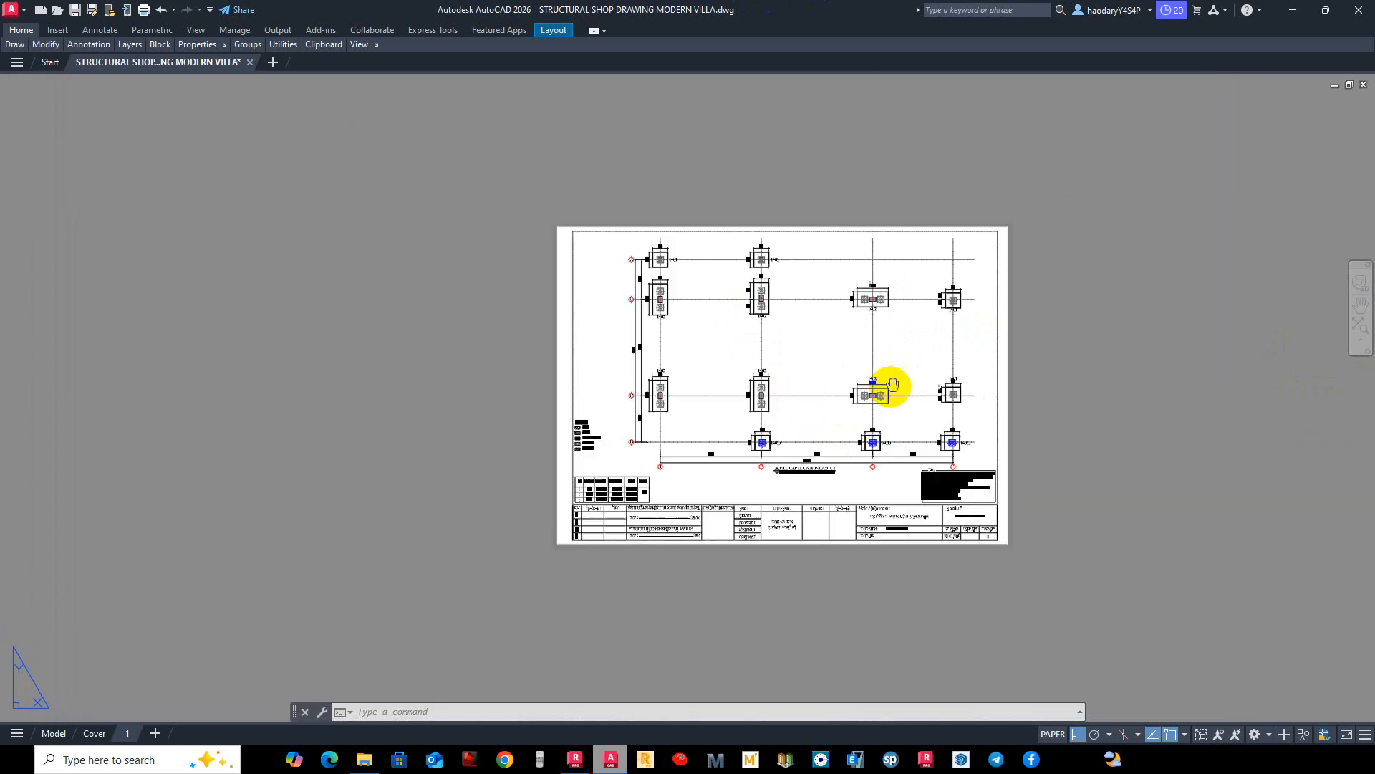
pyautogui.scroll(2, 945, 402)
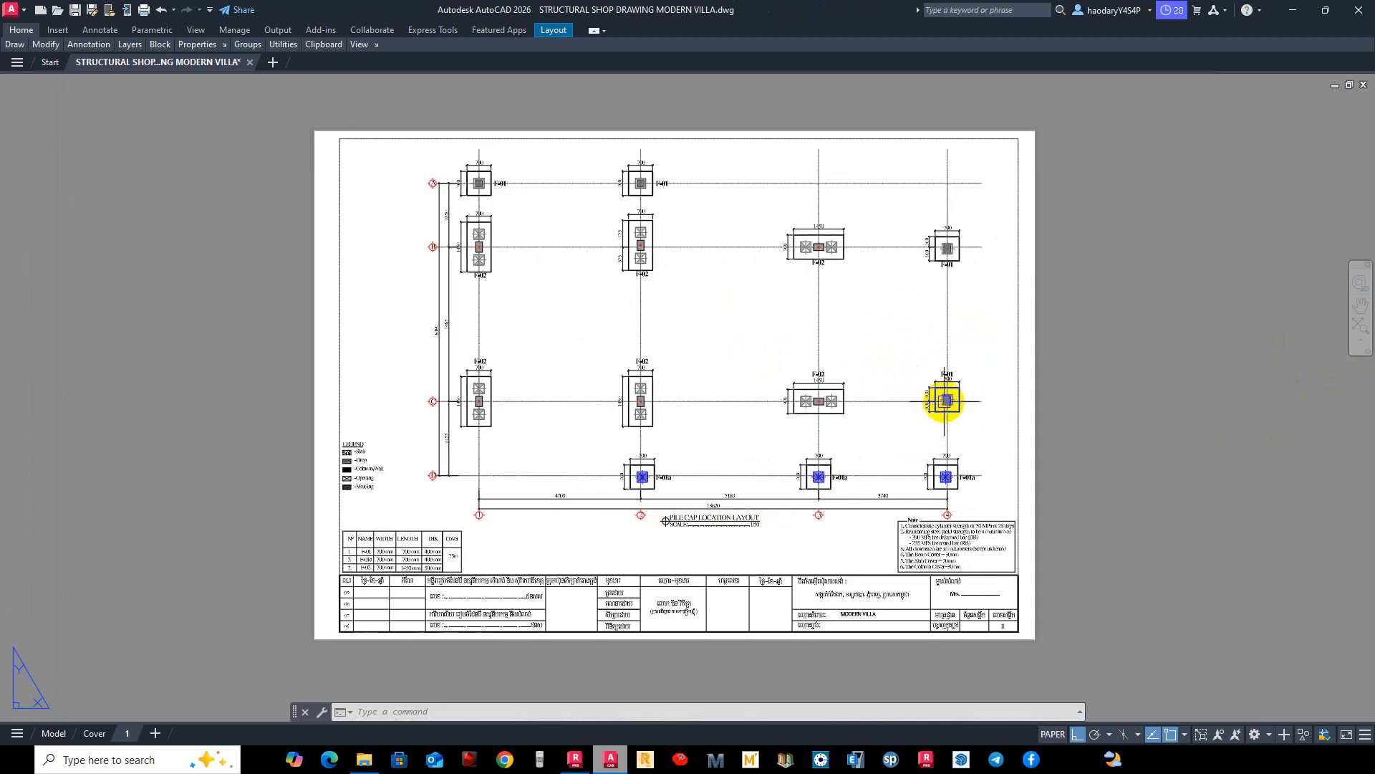
# Preview the sheet's plot again and check the tagged pile caps and grid dimensions up close.
pyautogui.hotkey('ctrl', 'p')
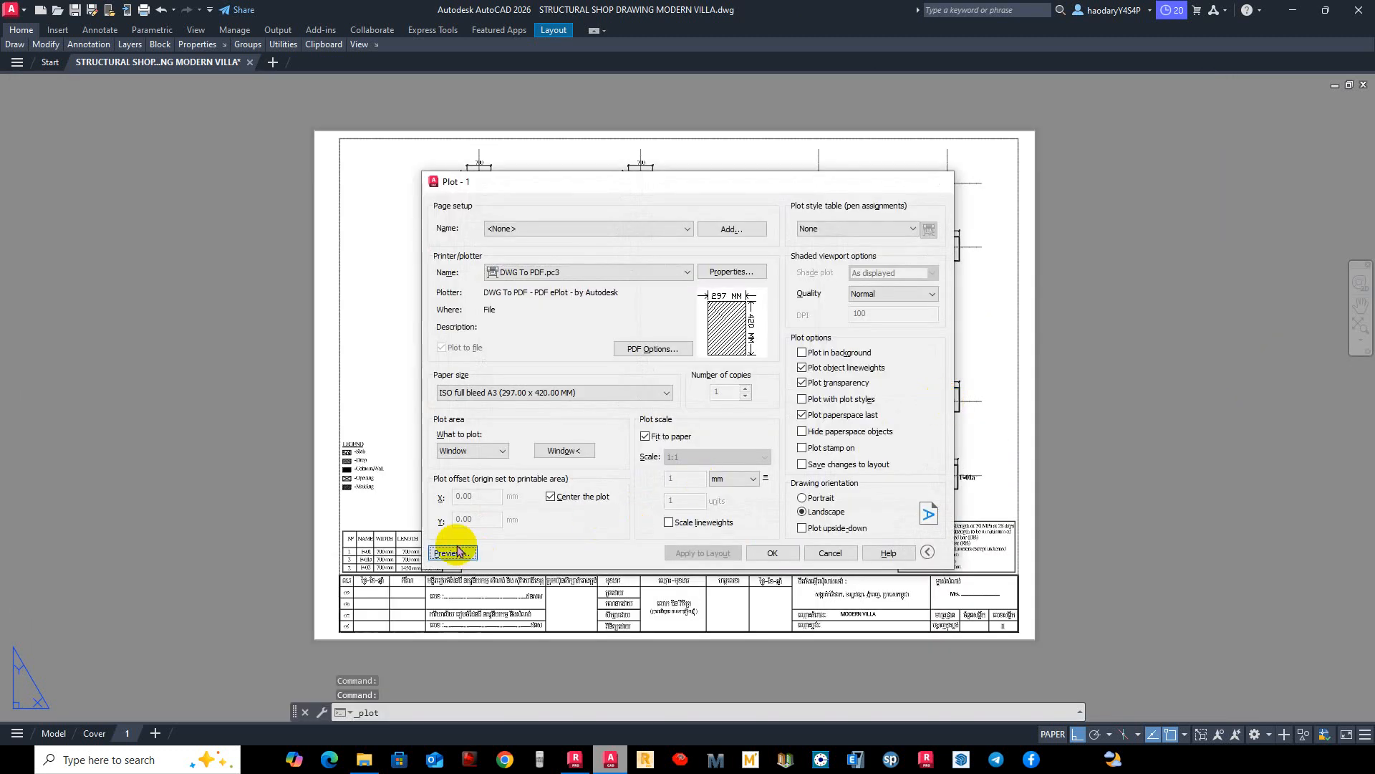
pyautogui.click(451, 552)
pyautogui.scroll(3, 809, 361)
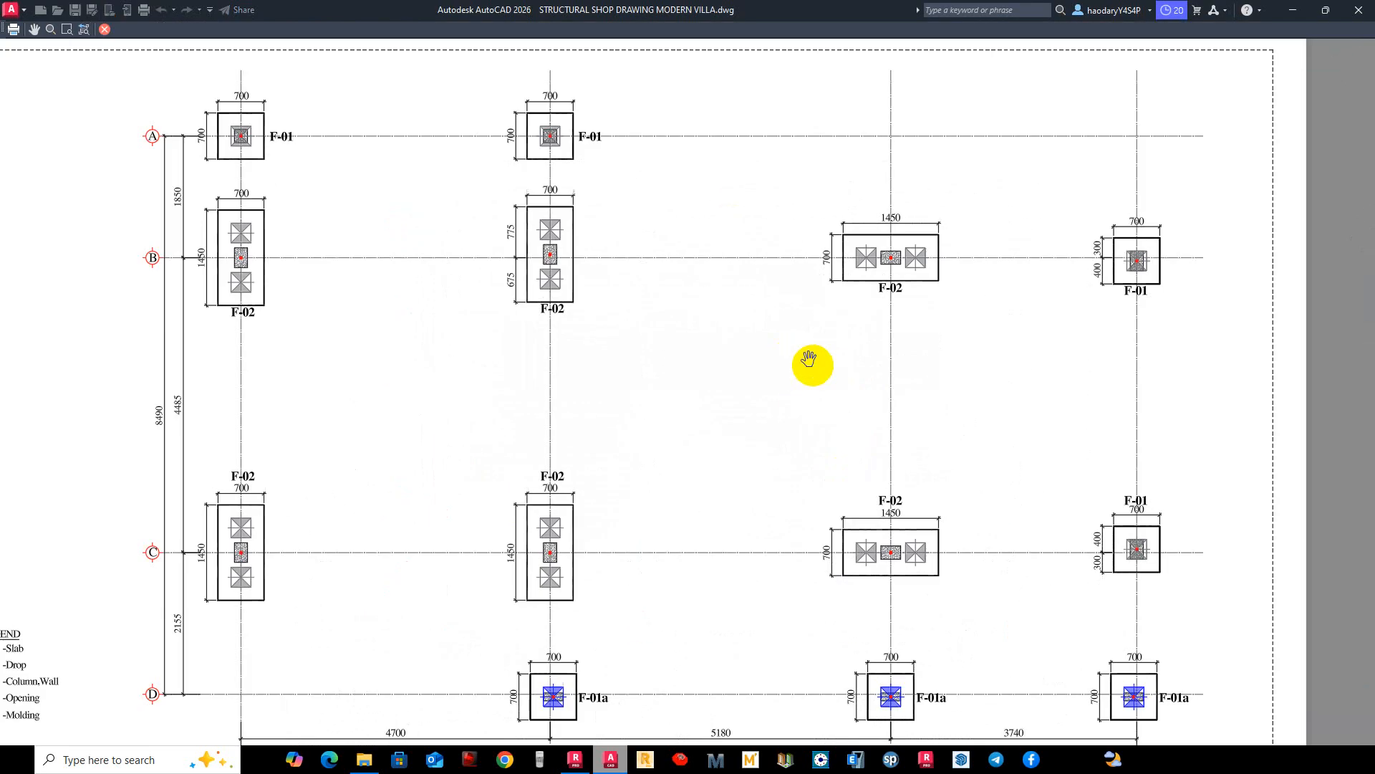
pyautogui.scroll(-3, 829, 307)
pyautogui.scroll(2, 788, 313)
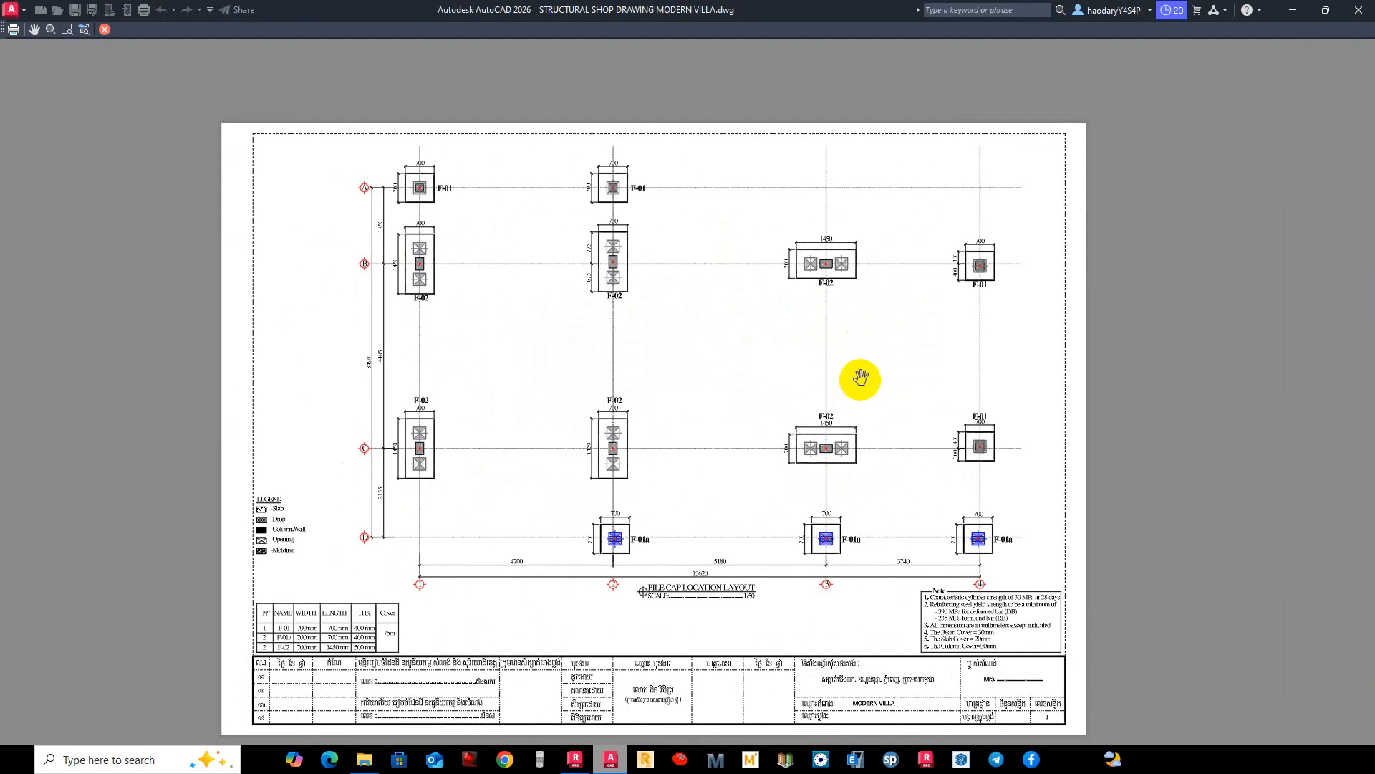
# Close the plot preview and plot the sheet to the desktop as STRUCTURAL SHOP DRAWING MODERN VILLA-1.pdf.
pyautogui.scroll(-2, 716, 278)
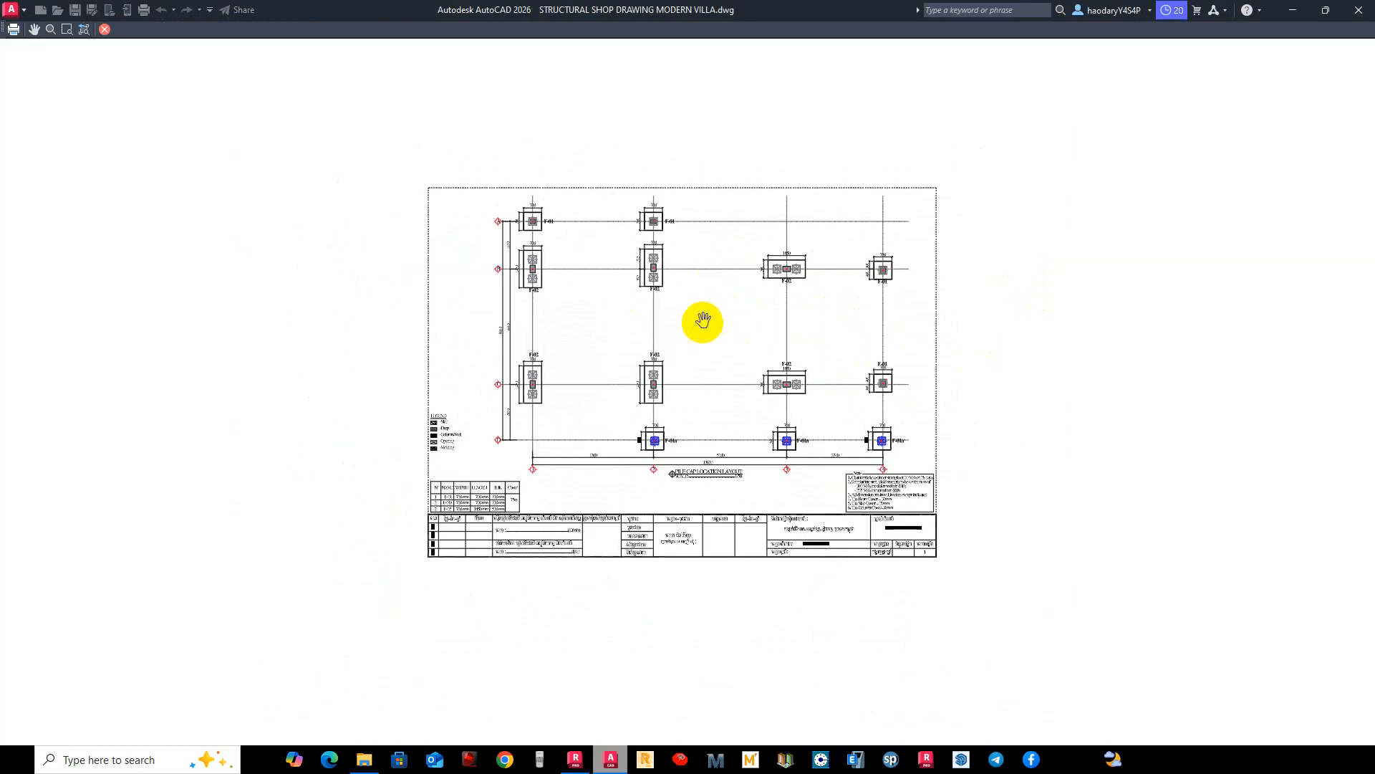
pyautogui.scroll(2, 703, 322)
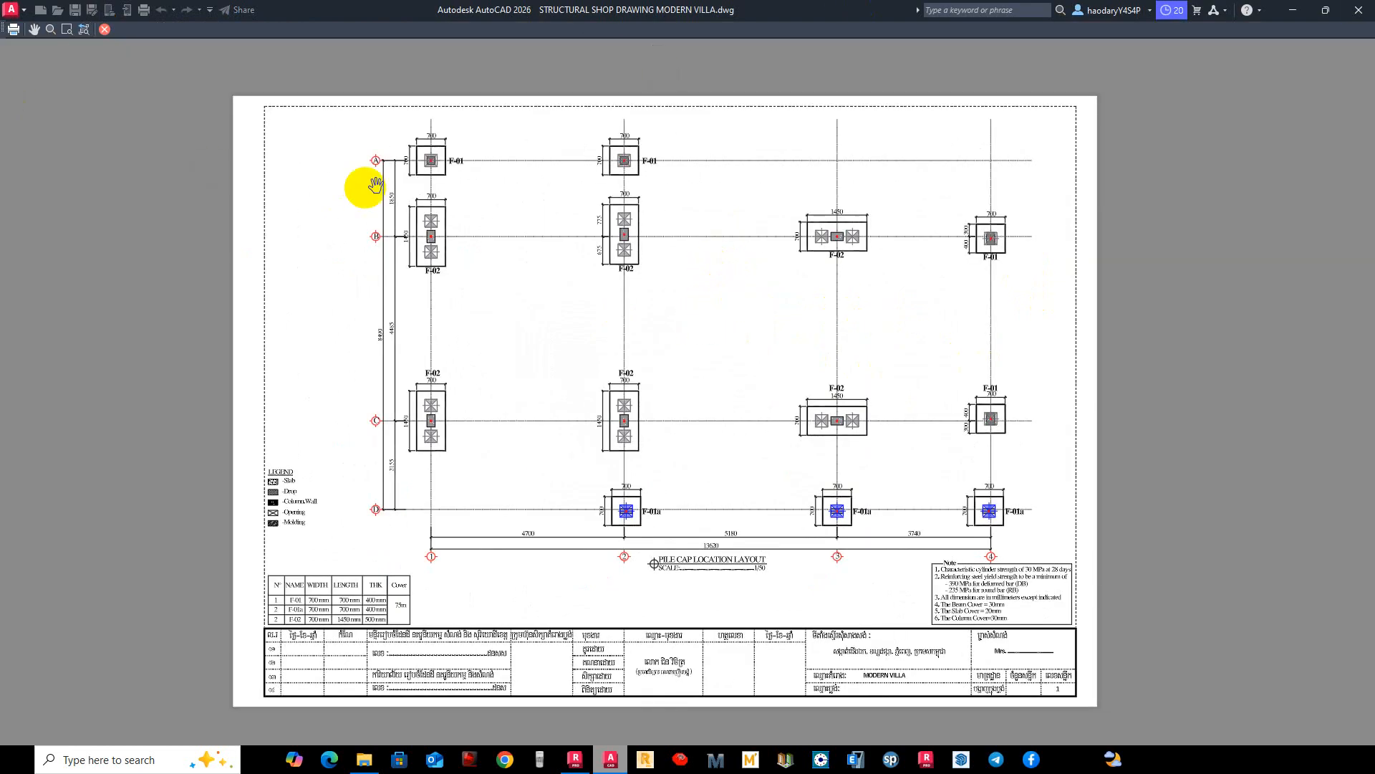
pyautogui.press('Escape')
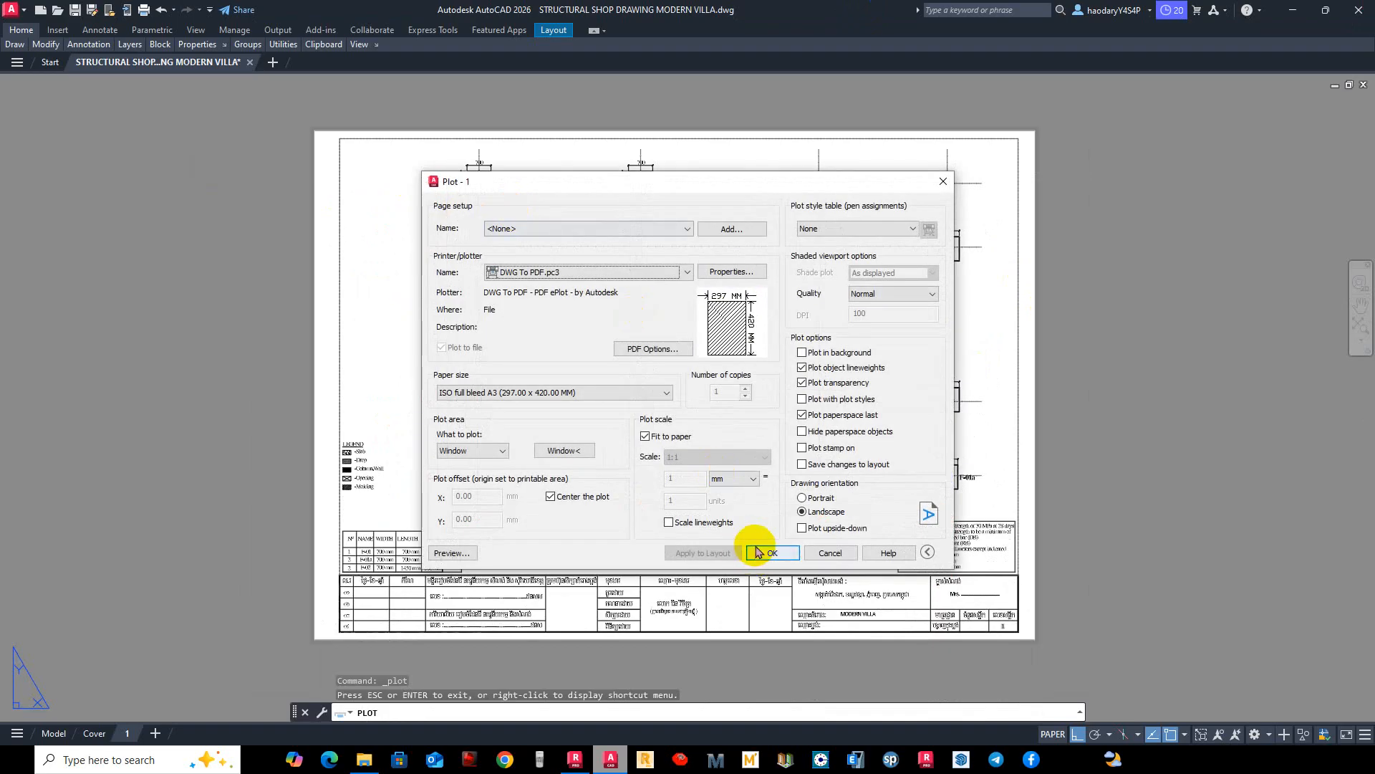
pyautogui.click(757, 552)
pyautogui.click(501, 347)
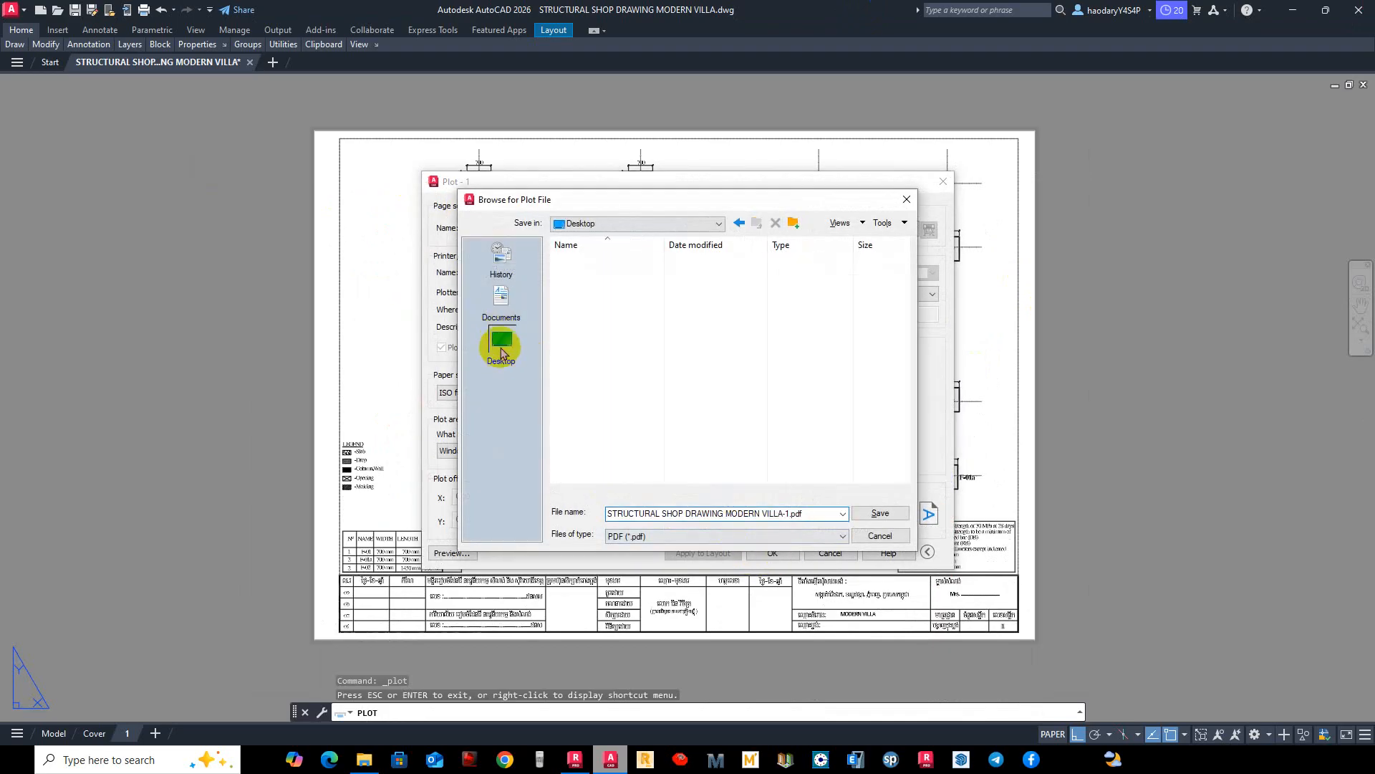
pyautogui.click(882, 514)
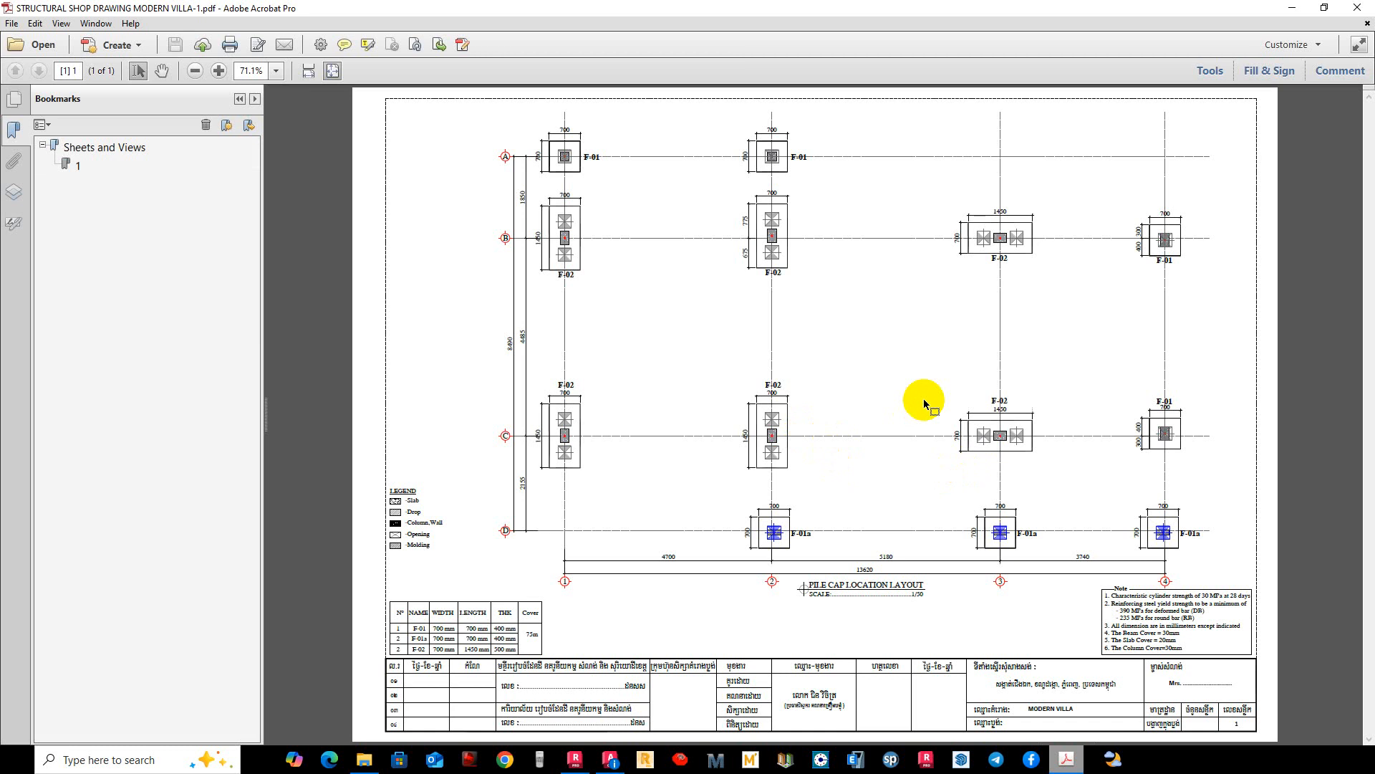
# Narrow the bookmarks pane of the plotted PDF and enlarge the pile cap sheet for viewing.
pyautogui.keyDown('ctrl'); pyautogui.scroll(2, 1003, 222); pyautogui.keyUp('ctrl')
pyautogui.keyDown('ctrl'); pyautogui.scroll(-2, 595, 228); pyautogui.keyUp('ctrl')
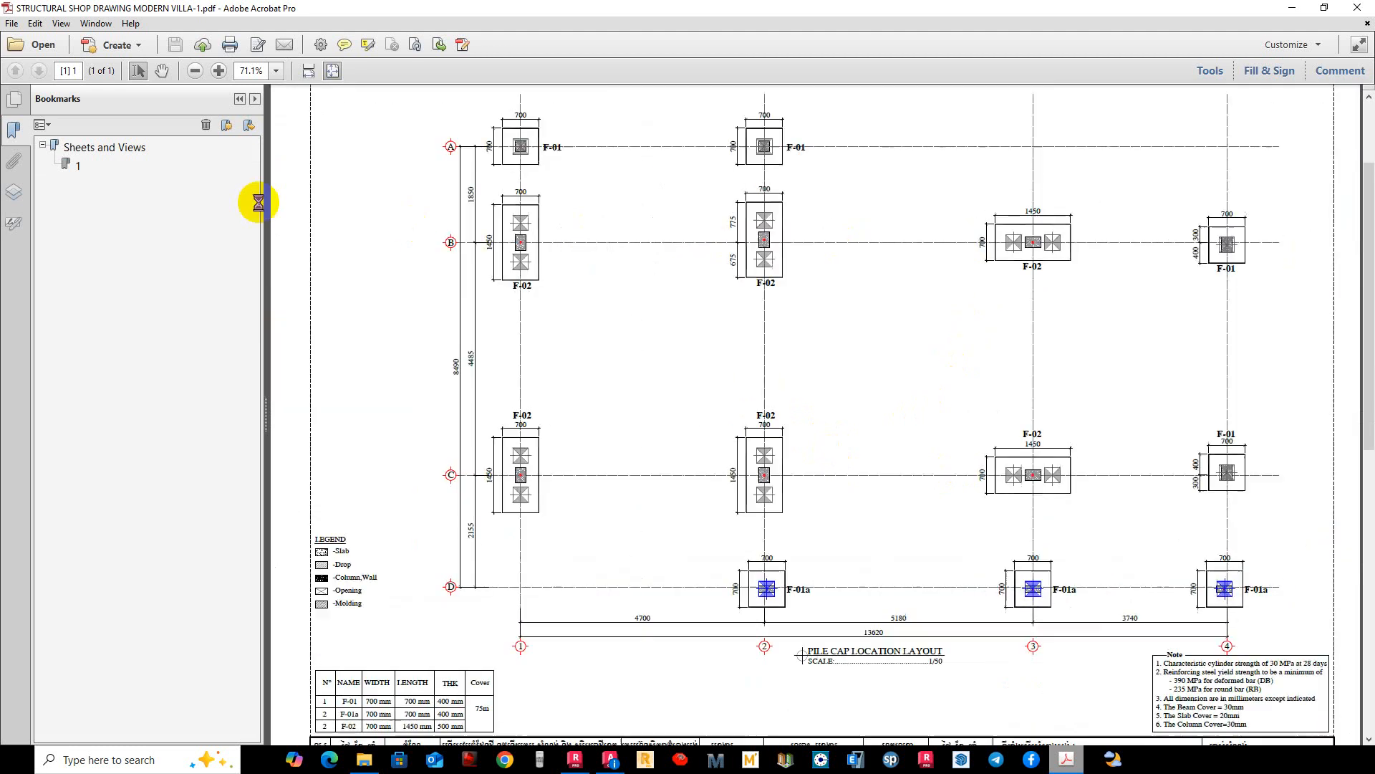
pyautogui.moveTo(265, 203); pyautogui.dragTo(108, 199)
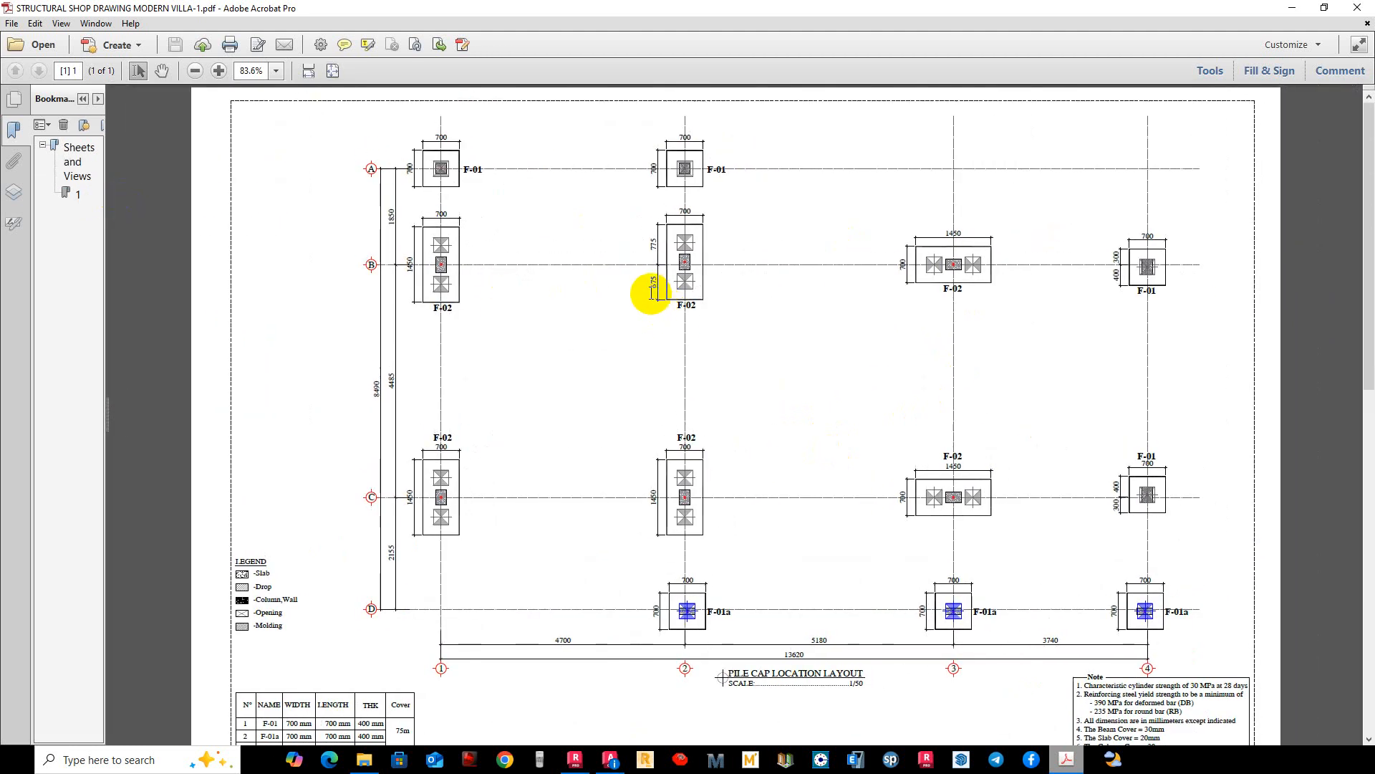
pyautogui.keyDown('ctrl'); pyautogui.scroll(-1, 641, 298); pyautogui.keyUp('ctrl')
pyautogui.keyDown('ctrl'); pyautogui.scroll(2, 704, 322); pyautogui.keyUp('ctrl')
pyautogui.keyDown('ctrl'); pyautogui.scroll(-1, 705, 321); pyautogui.keyUp('ctrl')
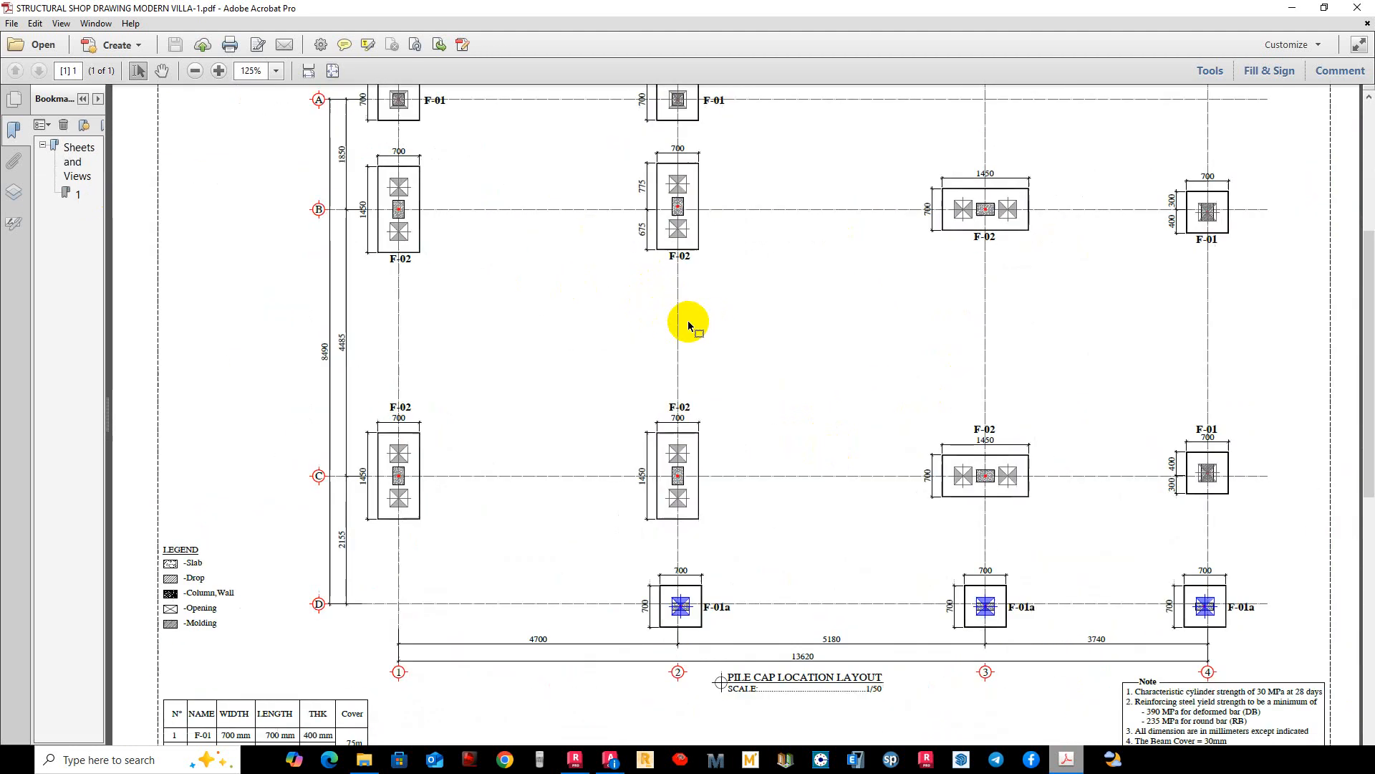
# Examine the PDF's pile caps, grid dimensions, size table, notes and title block up close, and close the PDF.
pyautogui.keyDown('ctrl'); pyautogui.scroll(-1, 689, 317); pyautogui.keyUp('ctrl')
pyautogui.keyDown('ctrl'); pyautogui.scroll(2, 692, 308); pyautogui.keyUp('ctrl')
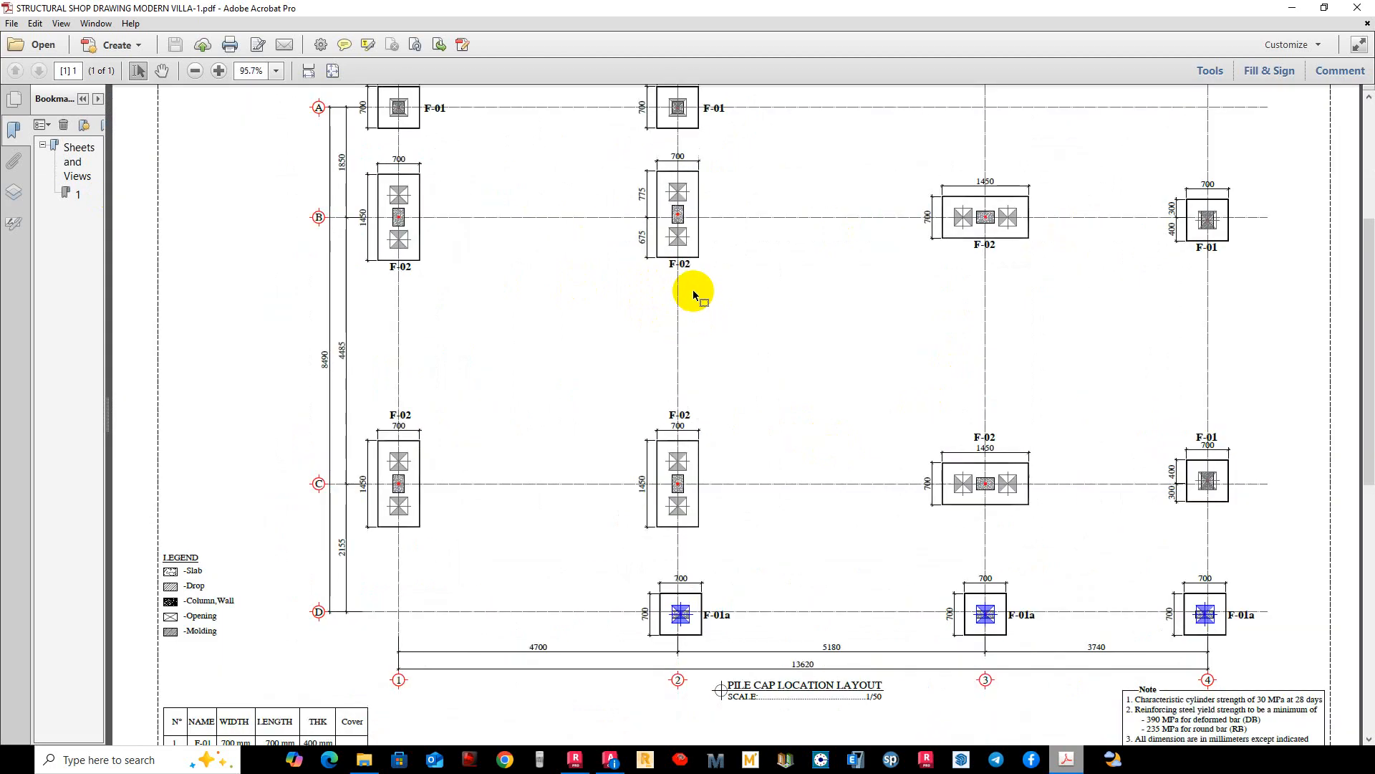
pyautogui.keyDown('ctrl'); pyautogui.scroll(-1, 692, 304); pyautogui.keyUp('ctrl')
pyautogui.keyDown('ctrl'); pyautogui.scroll(2, 813, 565); pyautogui.keyUp('ctrl')
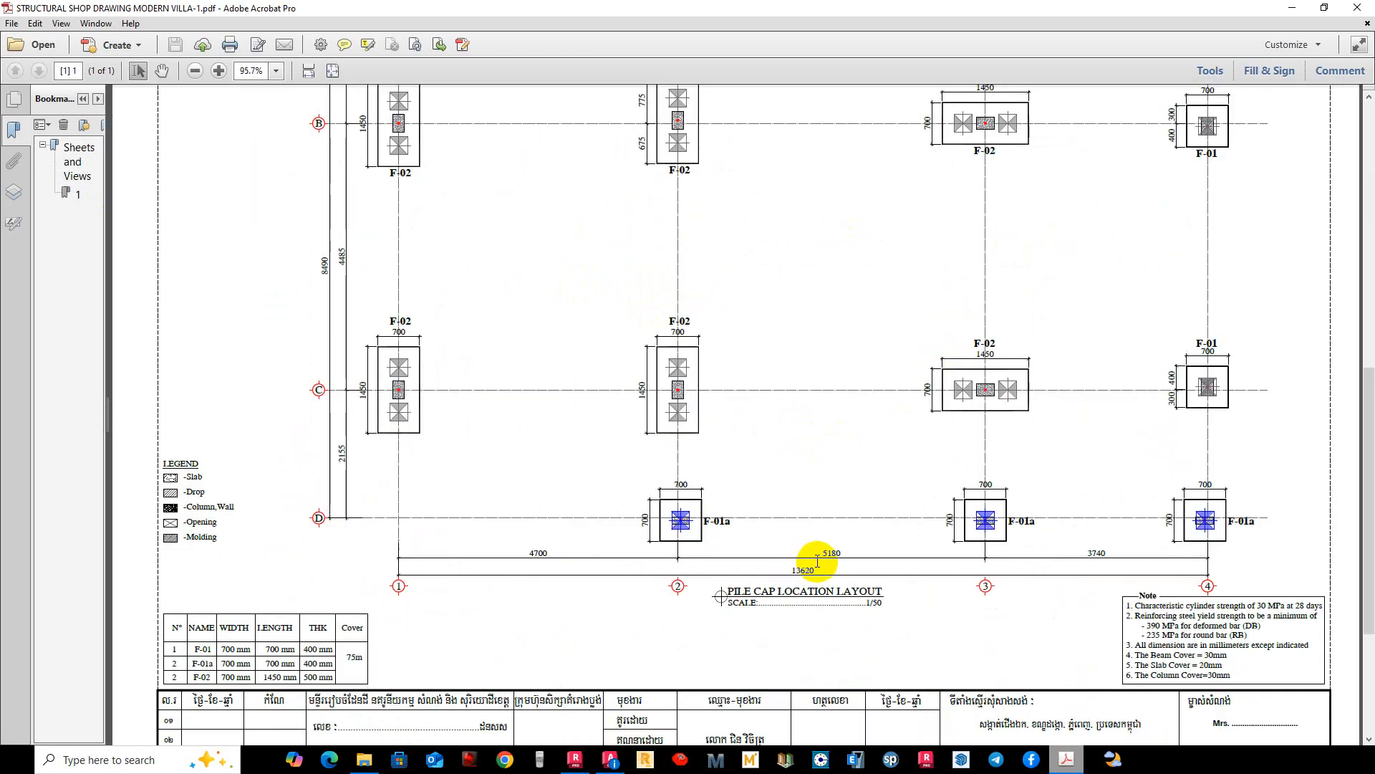
pyautogui.scroll(2, 795, 505)
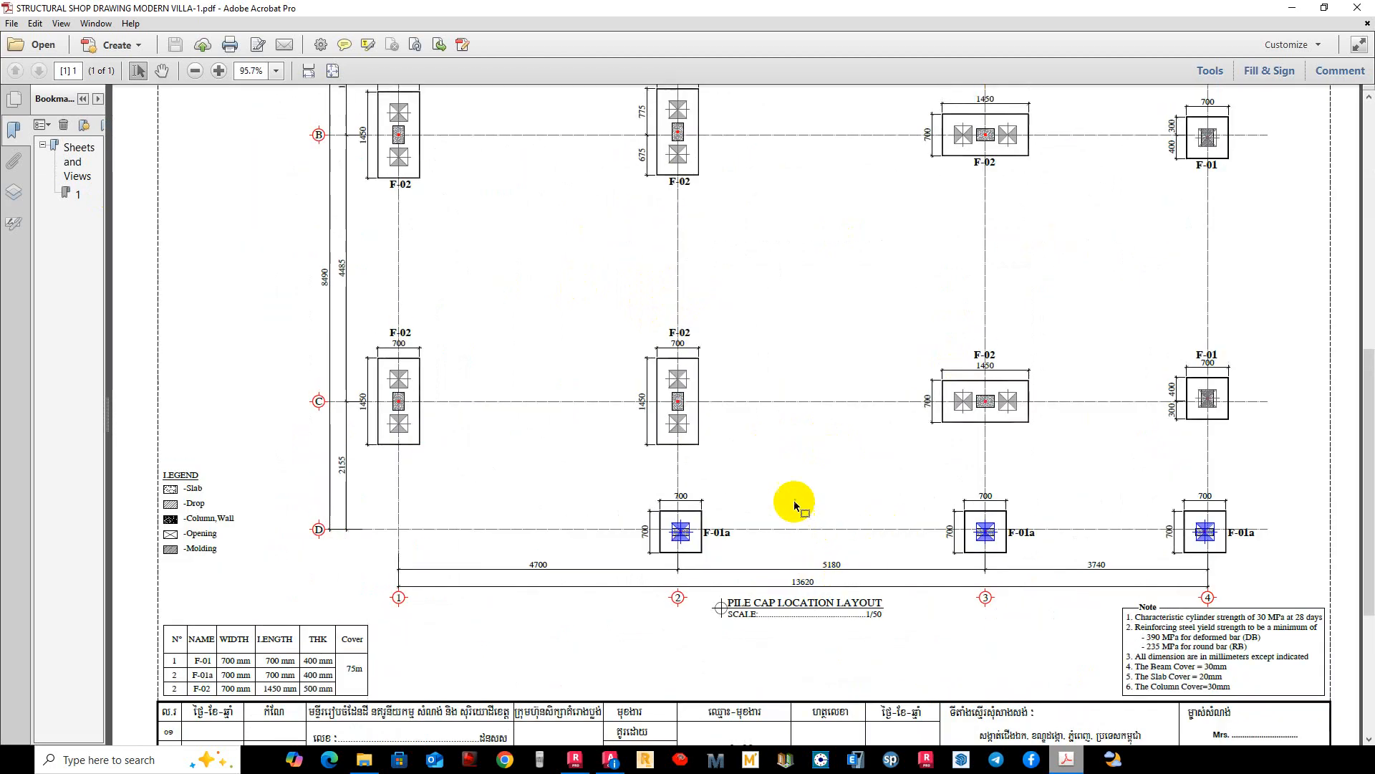
pyautogui.scroll(1, 774, 491)
pyautogui.keyDown('ctrl'); pyautogui.scroll(-1, 623, 482); pyautogui.keyUp('ctrl')
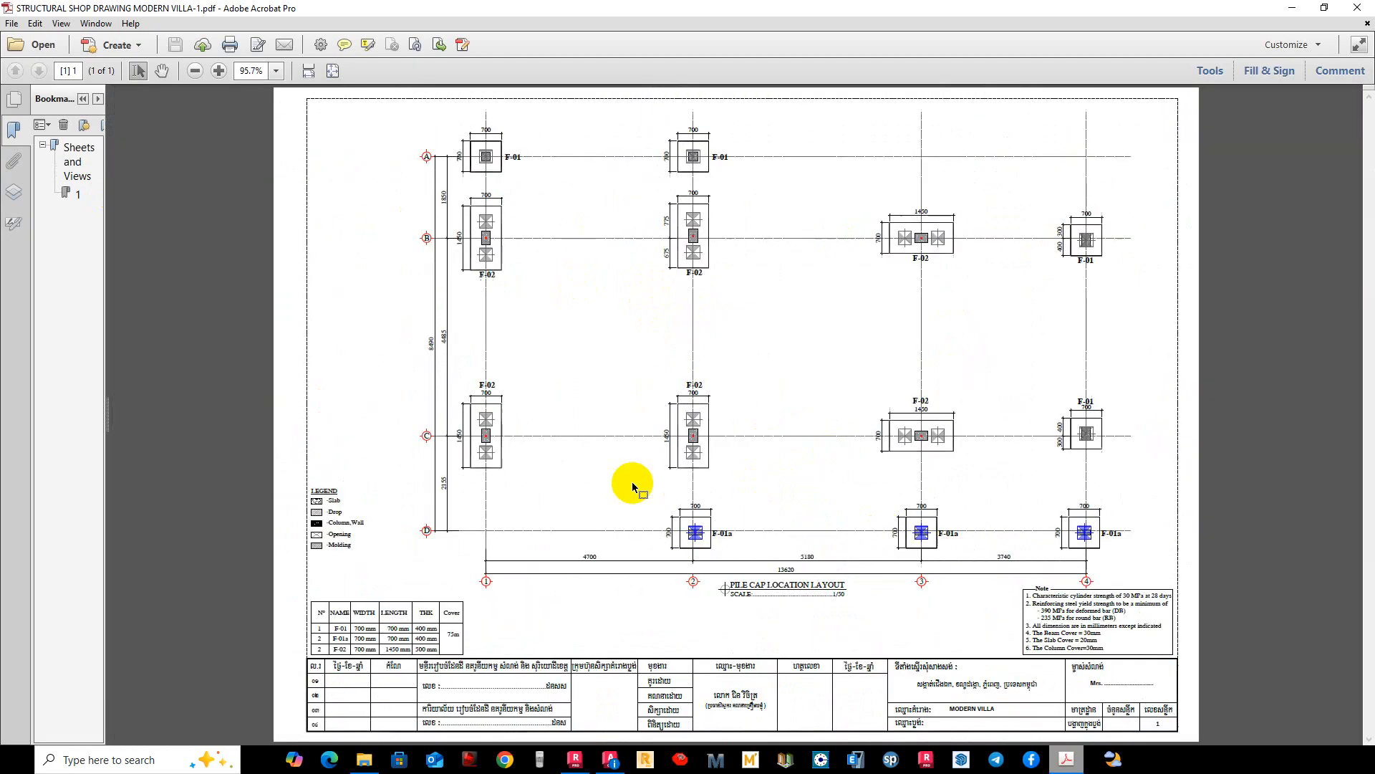
pyautogui.keyDown('ctrl'); pyautogui.scroll(2, 657, 478); pyautogui.keyUp('ctrl')
pyautogui.scroll(3, 656, 473)
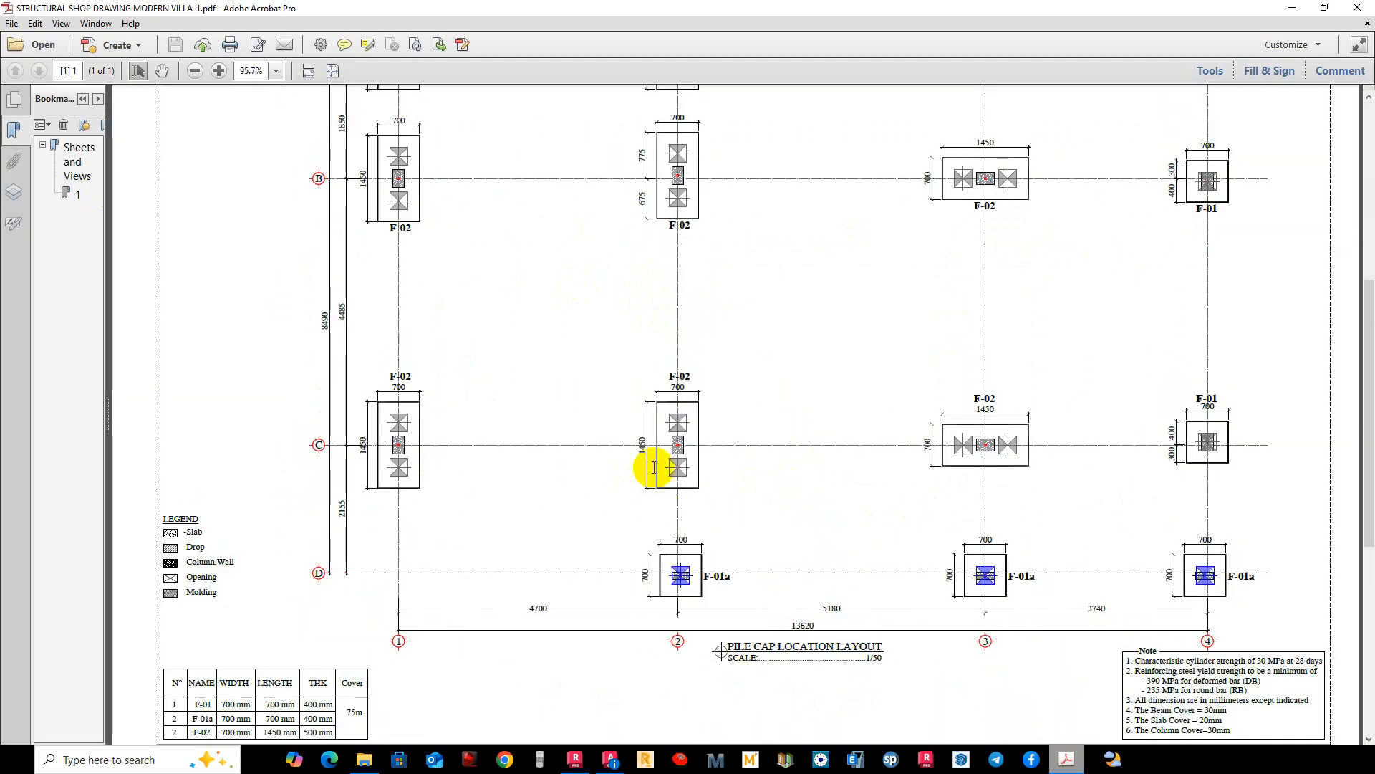
pyautogui.keyDown('ctrl'); pyautogui.scroll(-1, 655, 458); pyautogui.keyUp('ctrl')
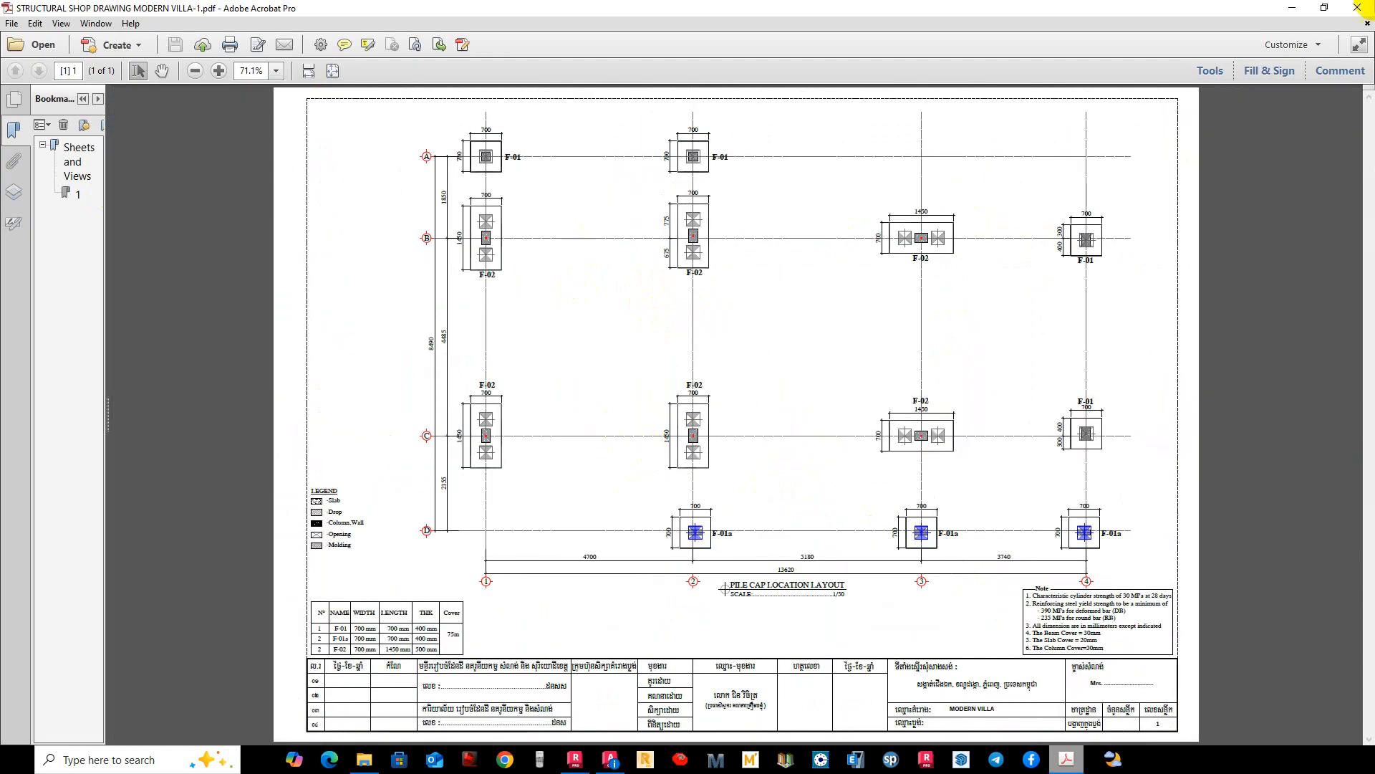
pyautogui.click(1363, 10)
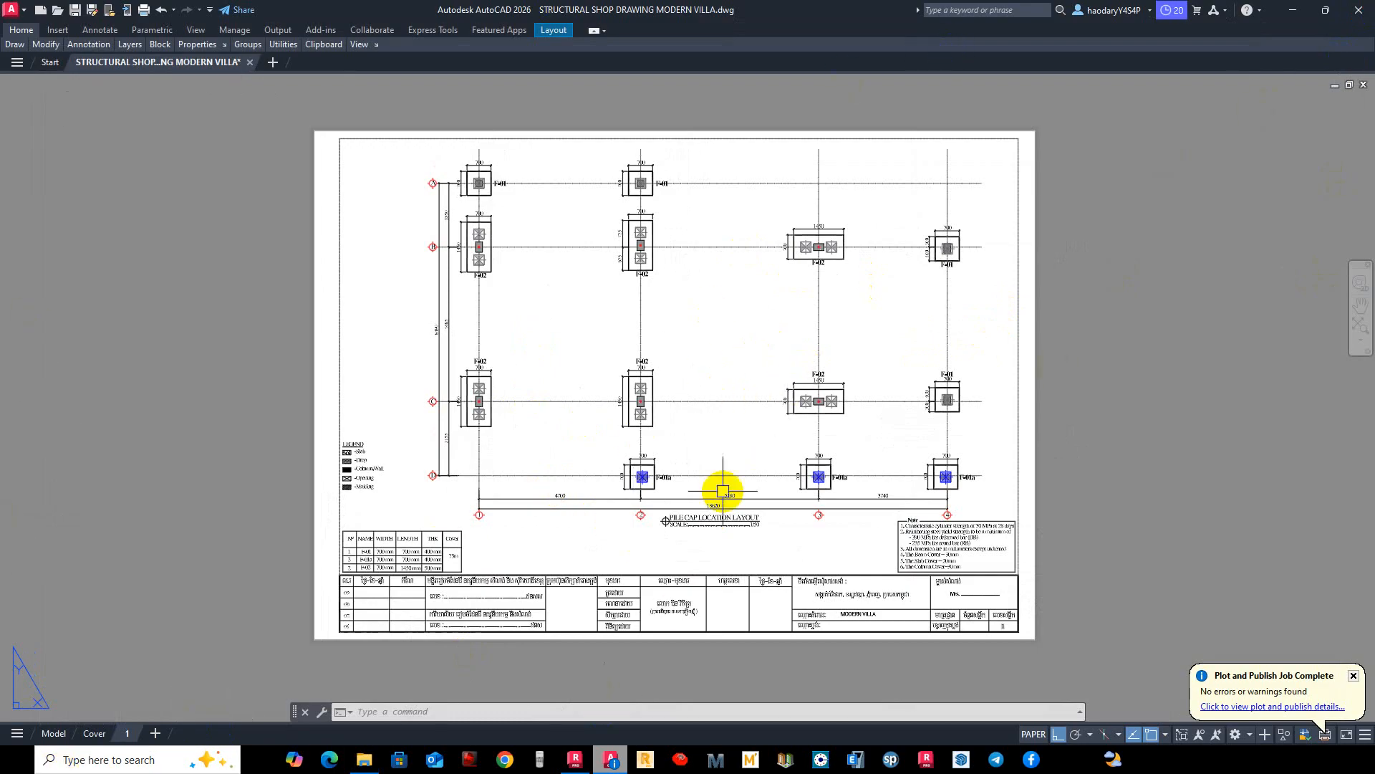
# Return to model space and compare the new pile cap location layout with the driven pile location layout beside it.
pyautogui.click(55, 733)
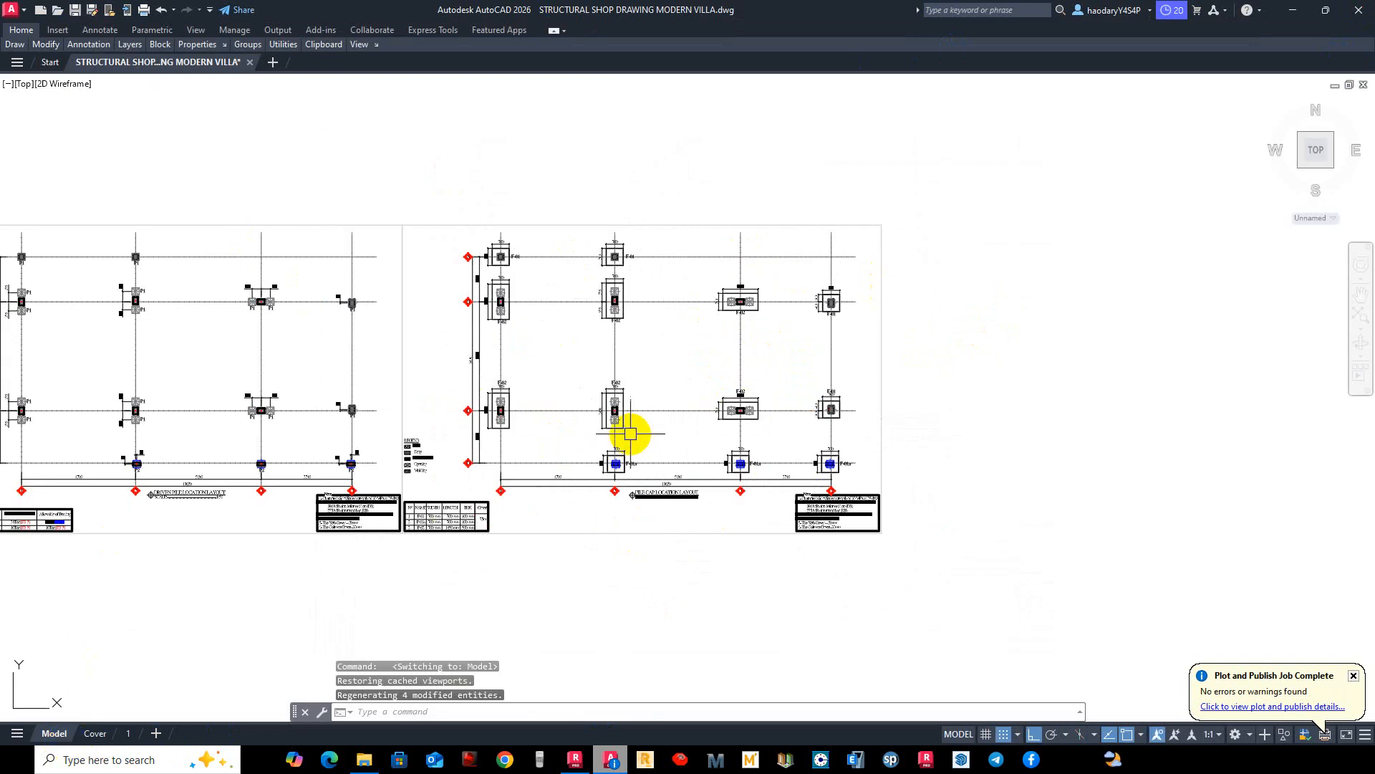
pyautogui.scroll(2, 690, 326)
pyautogui.moveTo(775, 364); pyautogui.dragTo(781, 348, button='middle')
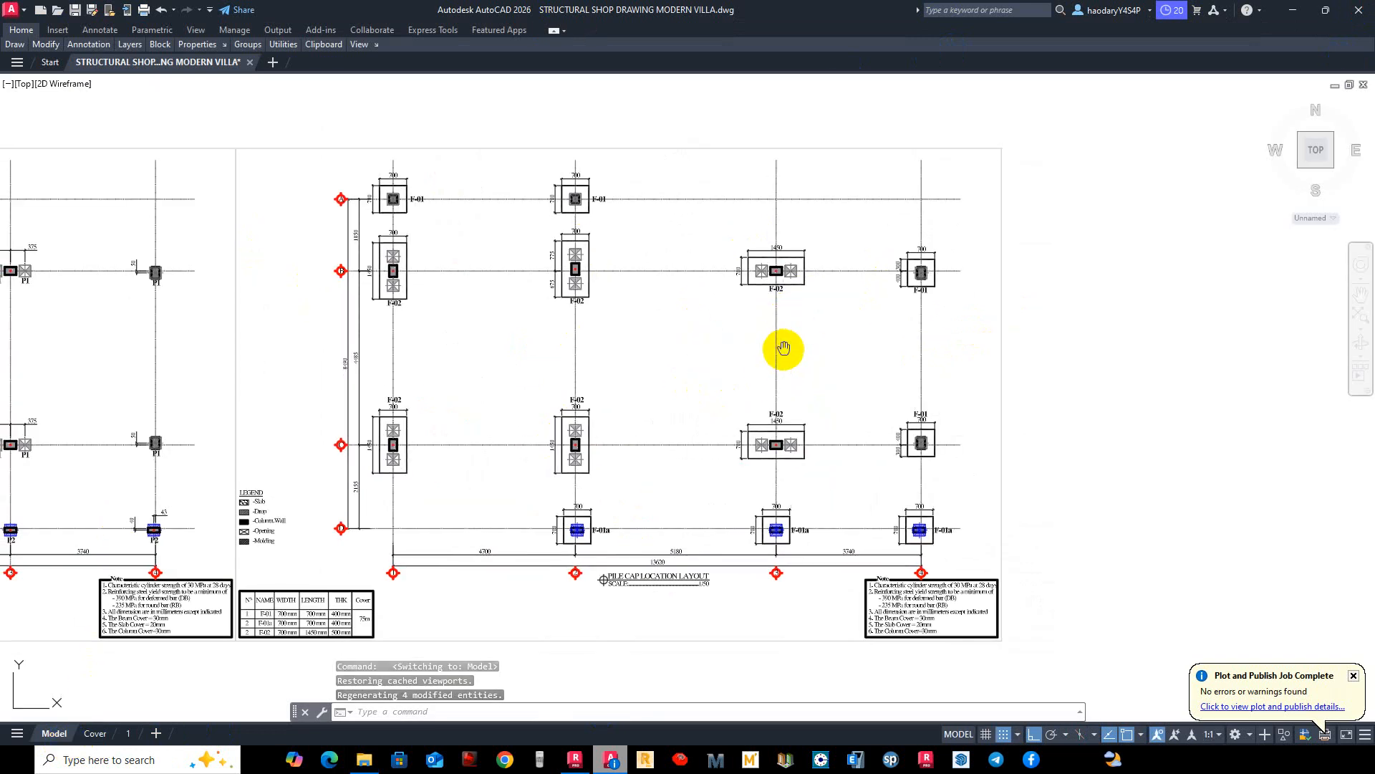
pyautogui.moveTo(829, 435); pyautogui.dragTo(862, 442, button='middle')
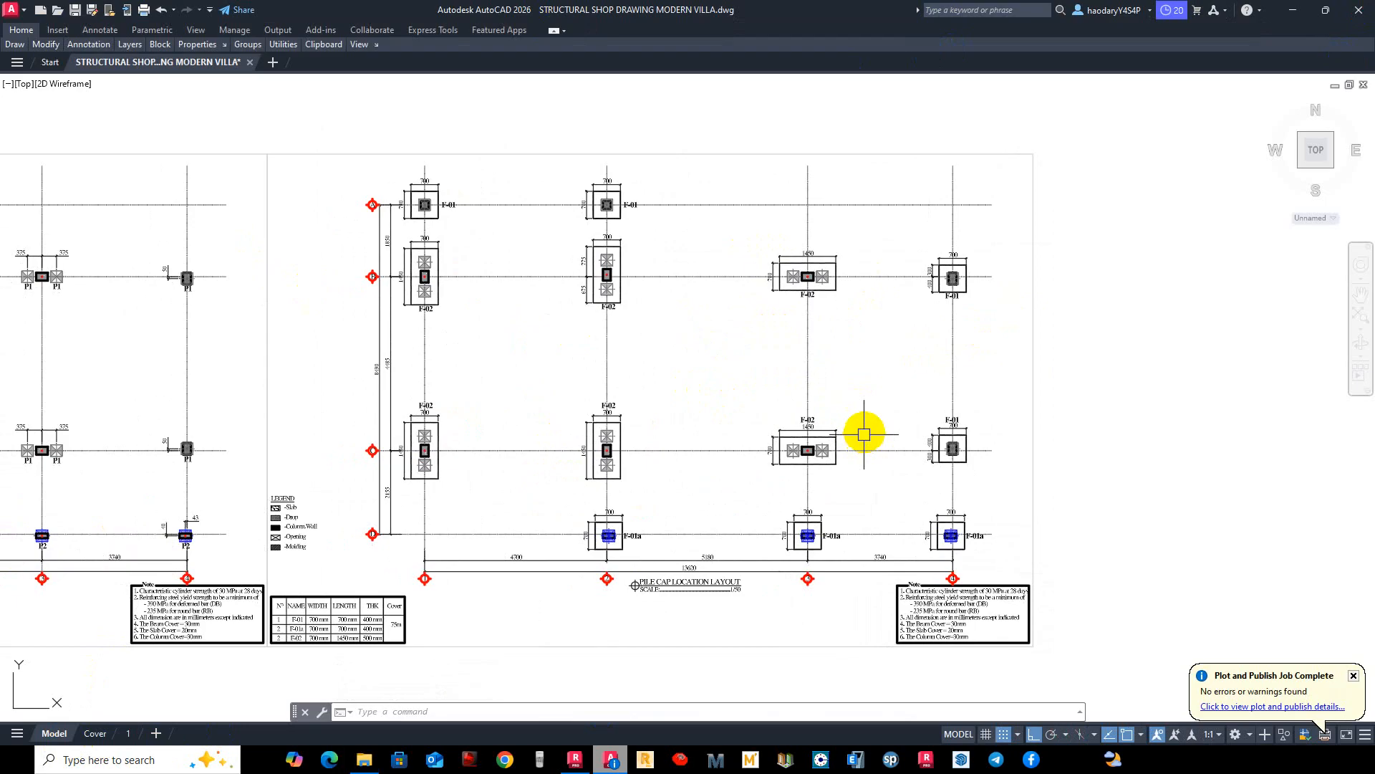
pyautogui.moveTo(836, 476); pyautogui.dragTo(885, 495, button='middle')
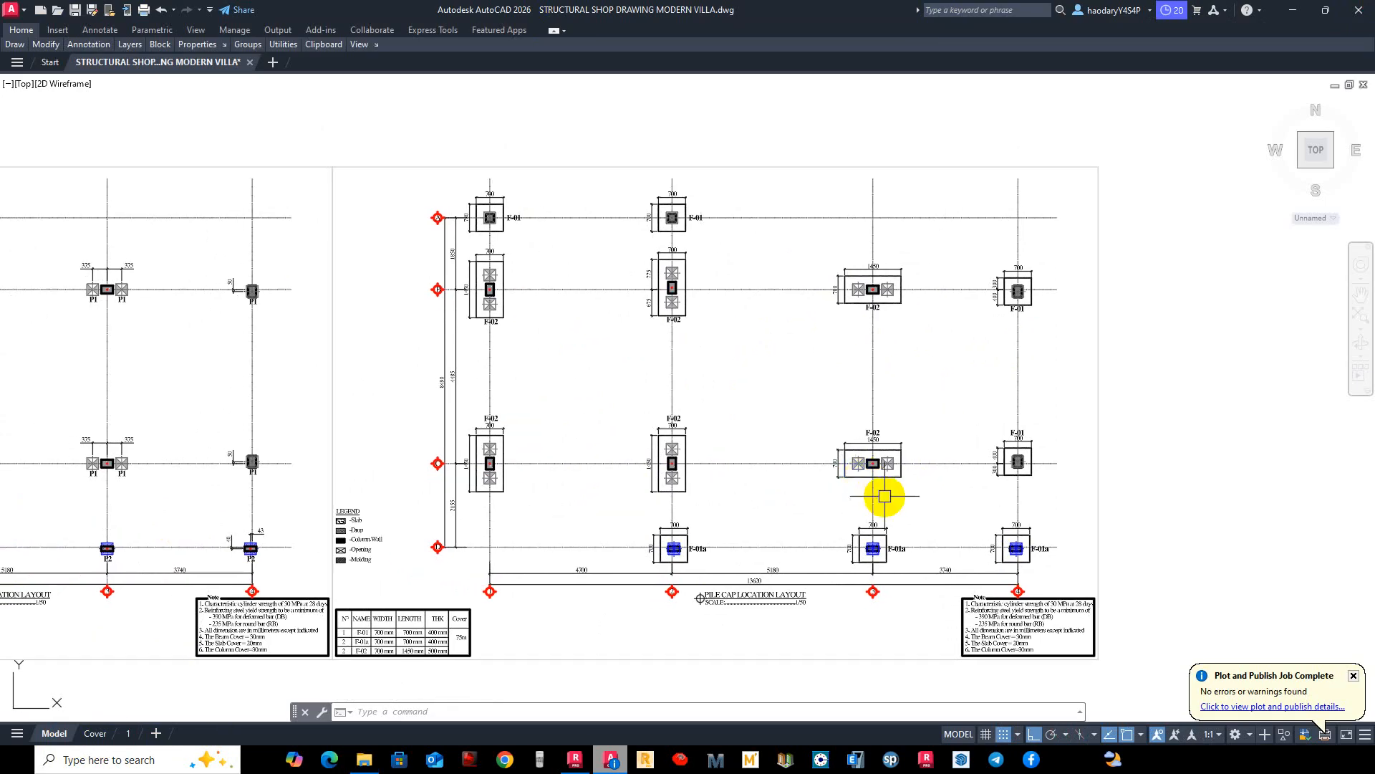
pyautogui.scroll(3, 885, 495)
pyautogui.scroll(-5, 850, 461)
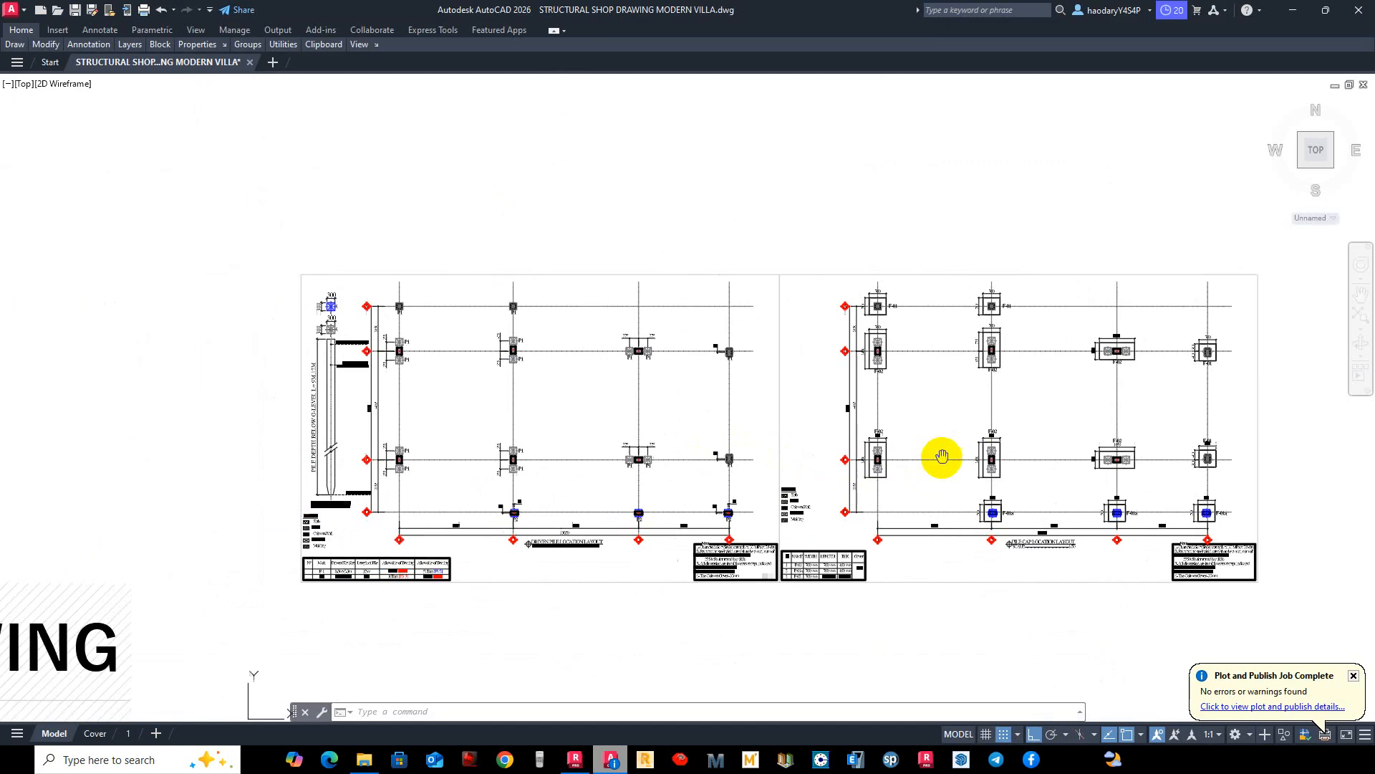
pyautogui.scroll(-4, 684, 419)
pyautogui.scroll(4, 709, 444)
pyautogui.scroll(2, 636, 401)
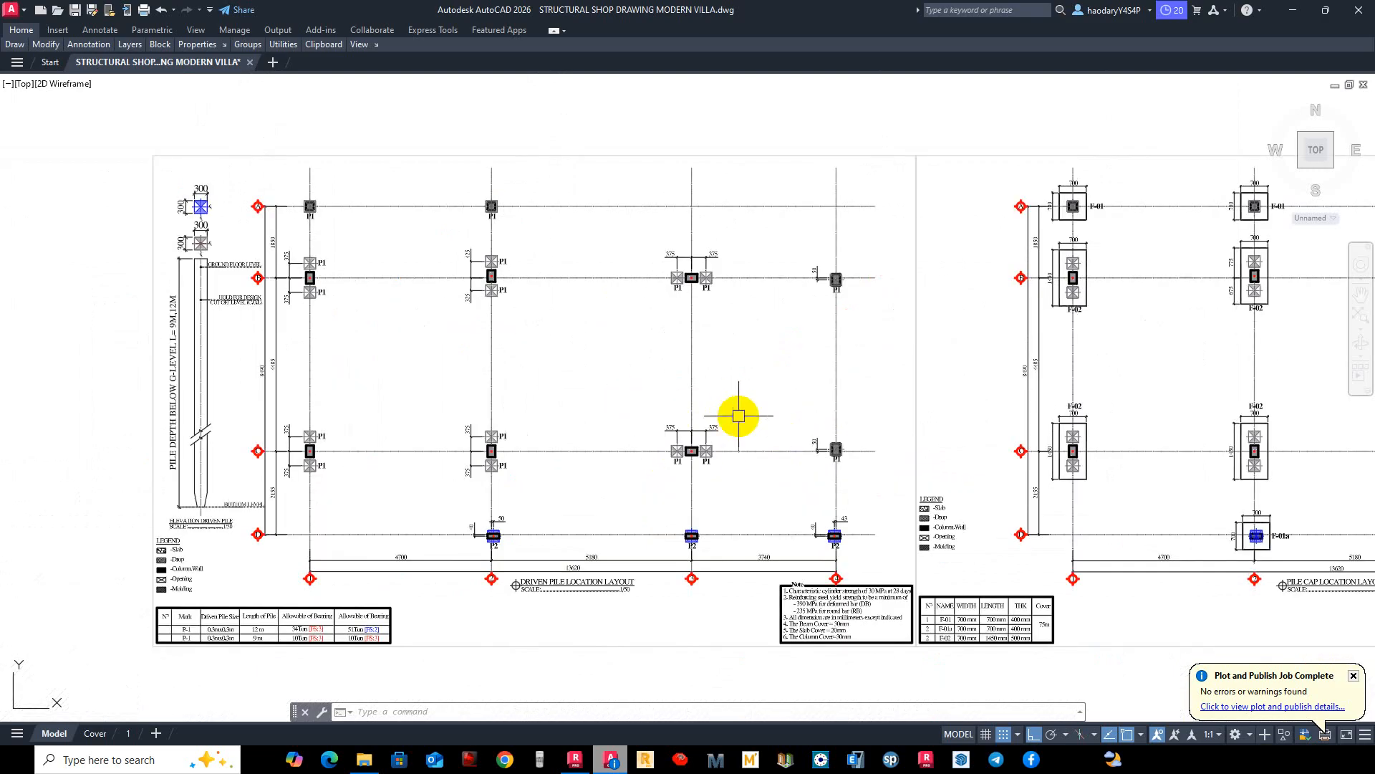
pyautogui.moveTo(739, 415)
pyautogui.mouseDown(button='middle')
pyautogui.moveTo(529, 400)
pyautogui.moveTo(755, 412)
pyautogui.moveTo(702, 368)
pyautogui.mouseUp(button='middle')
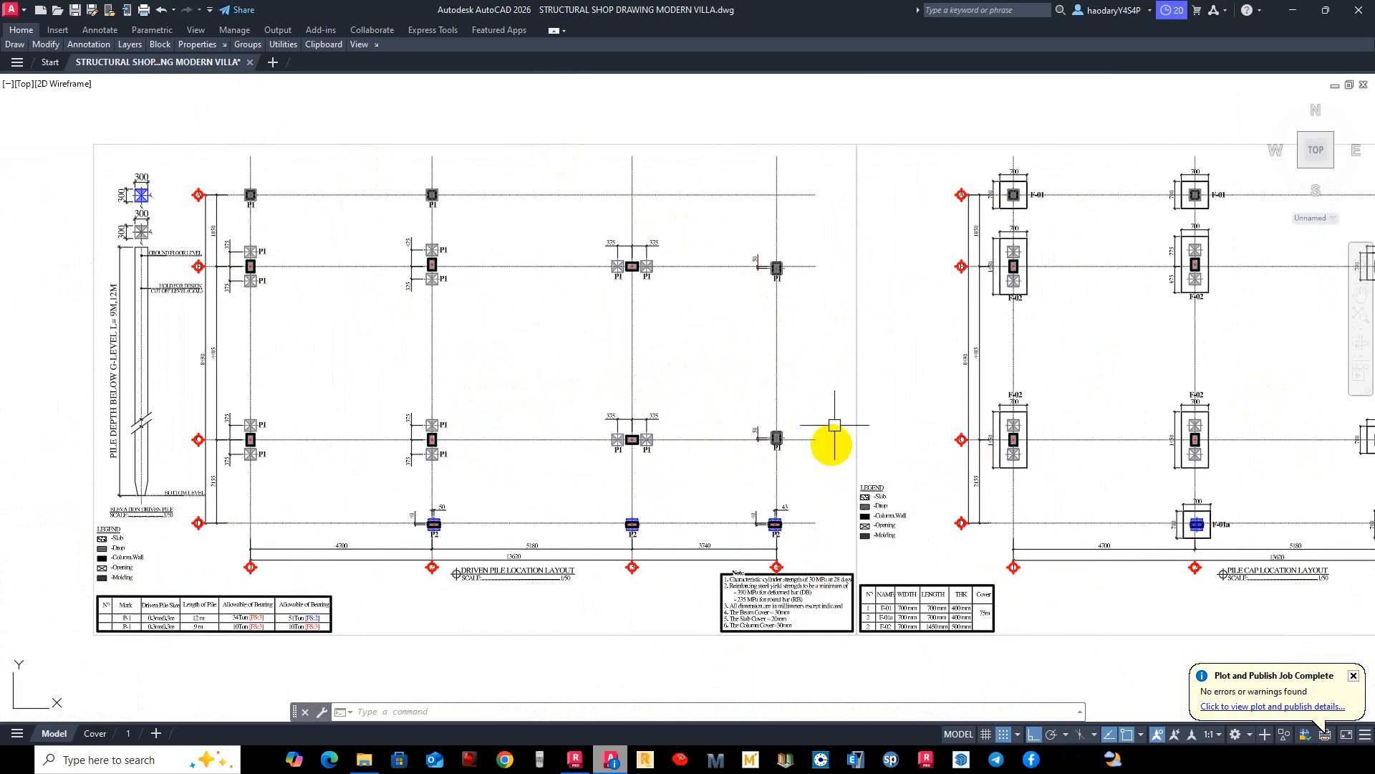
pyautogui.moveTo(840, 385)
pyautogui.mouseDown(button='middle')
pyautogui.moveTo(411, 374)
pyautogui.moveTo(651, 384)
pyautogui.moveTo(675, 428)
pyautogui.mouseUp(button='middle')
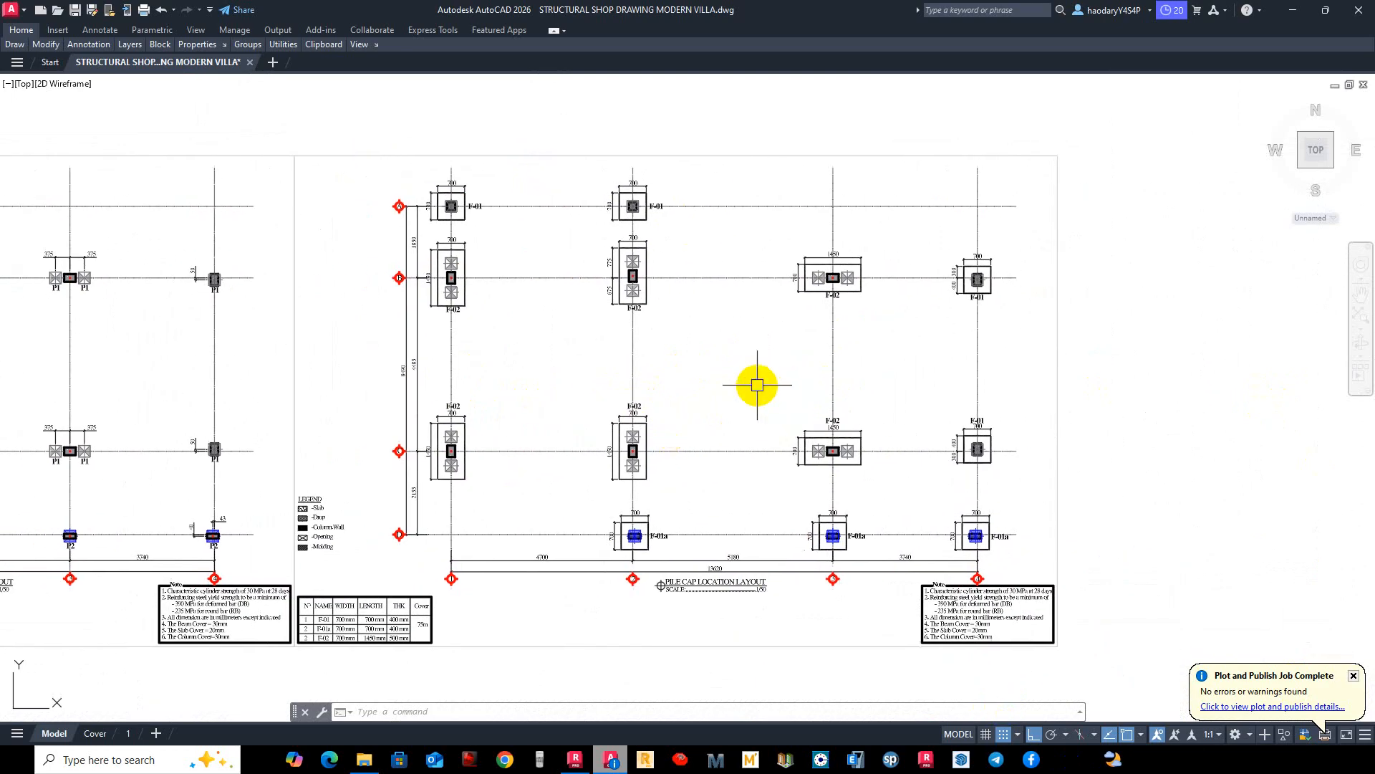
pyautogui.moveTo(757, 384); pyautogui.dragTo(818, 406, button='middle')
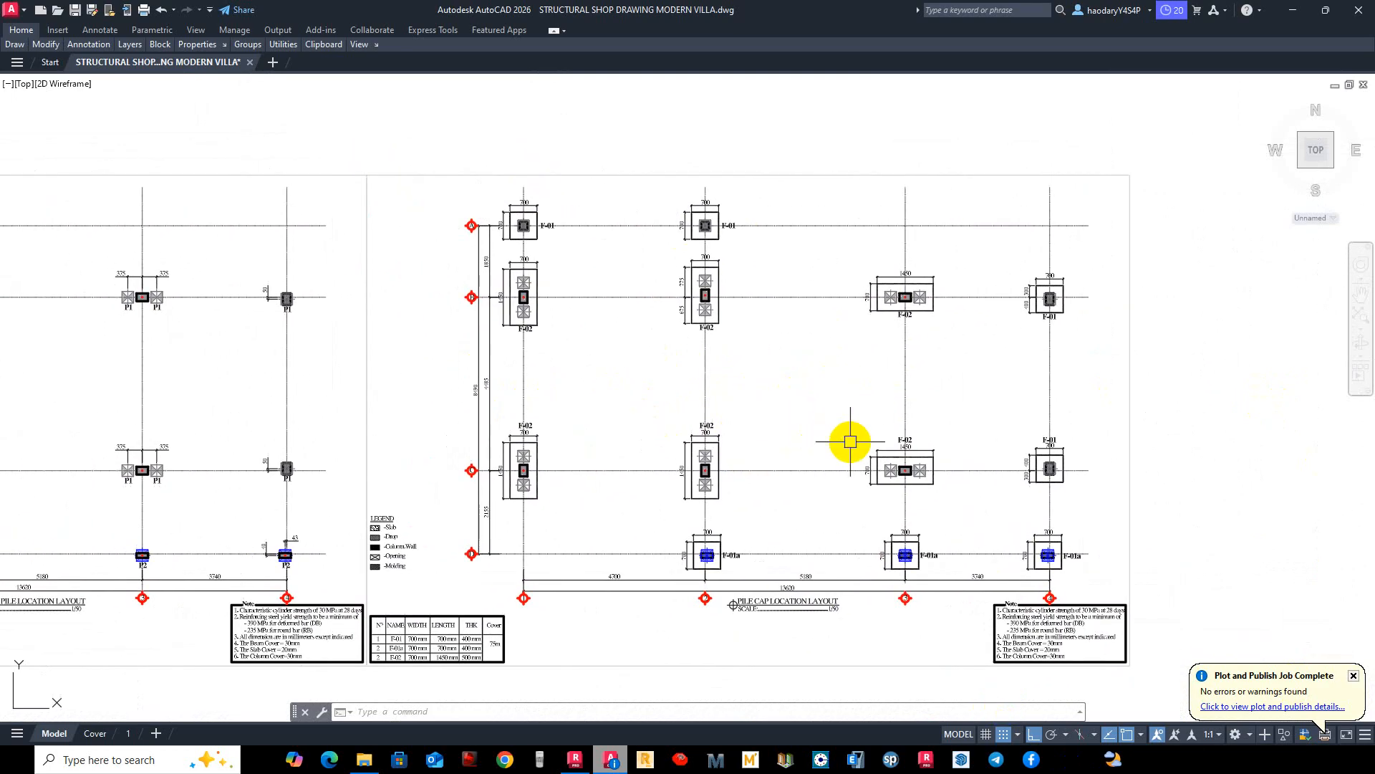
# Examine the F-01 and F-02 pile cap plan and section details below the typical PILE CAP drawing.
pyautogui.scroll(-5, 673, 424)
pyautogui.moveTo(679, 490); pyautogui.dragTo(682, 361, button='middle')
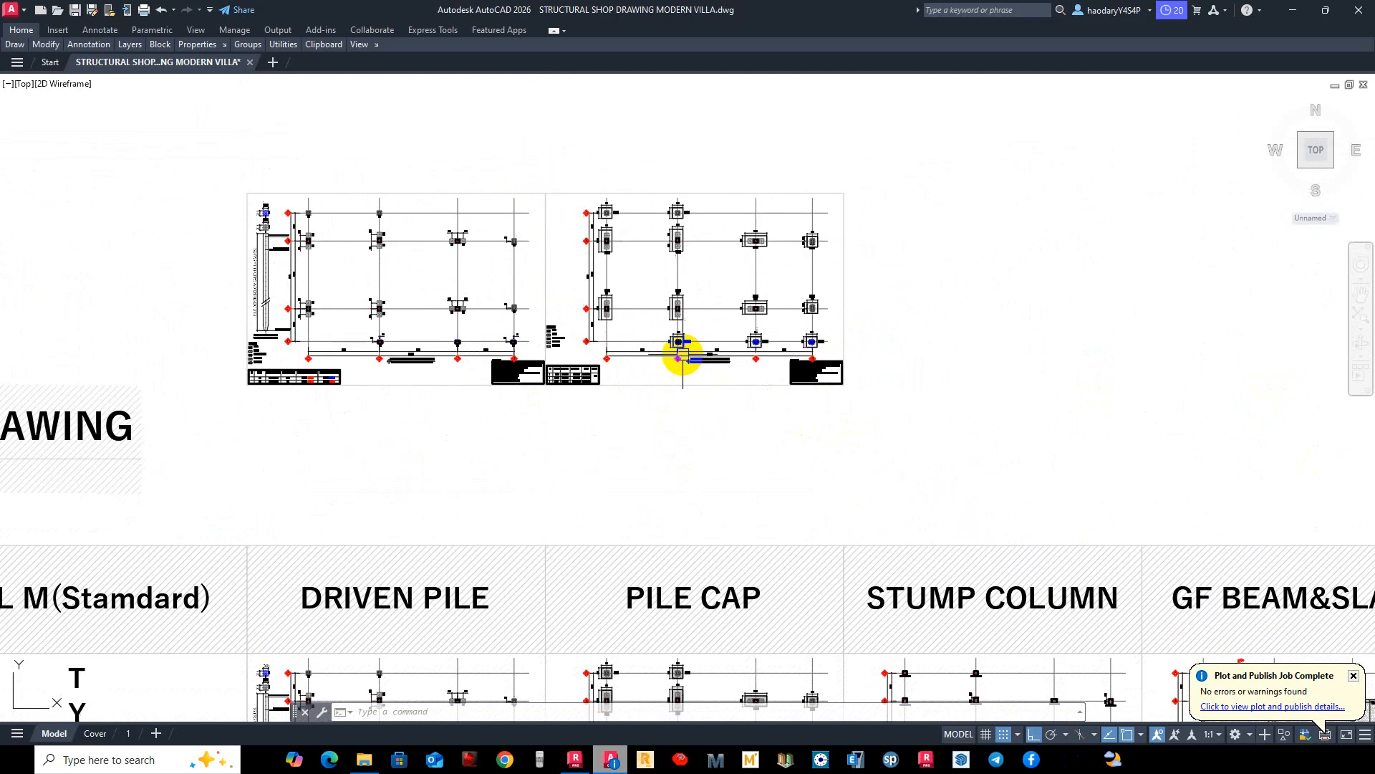
pyautogui.moveTo(744, 458); pyautogui.dragTo(705, 263, button='middle')
pyautogui.moveTo(776, 474); pyautogui.dragTo(748, 278, button='middle')
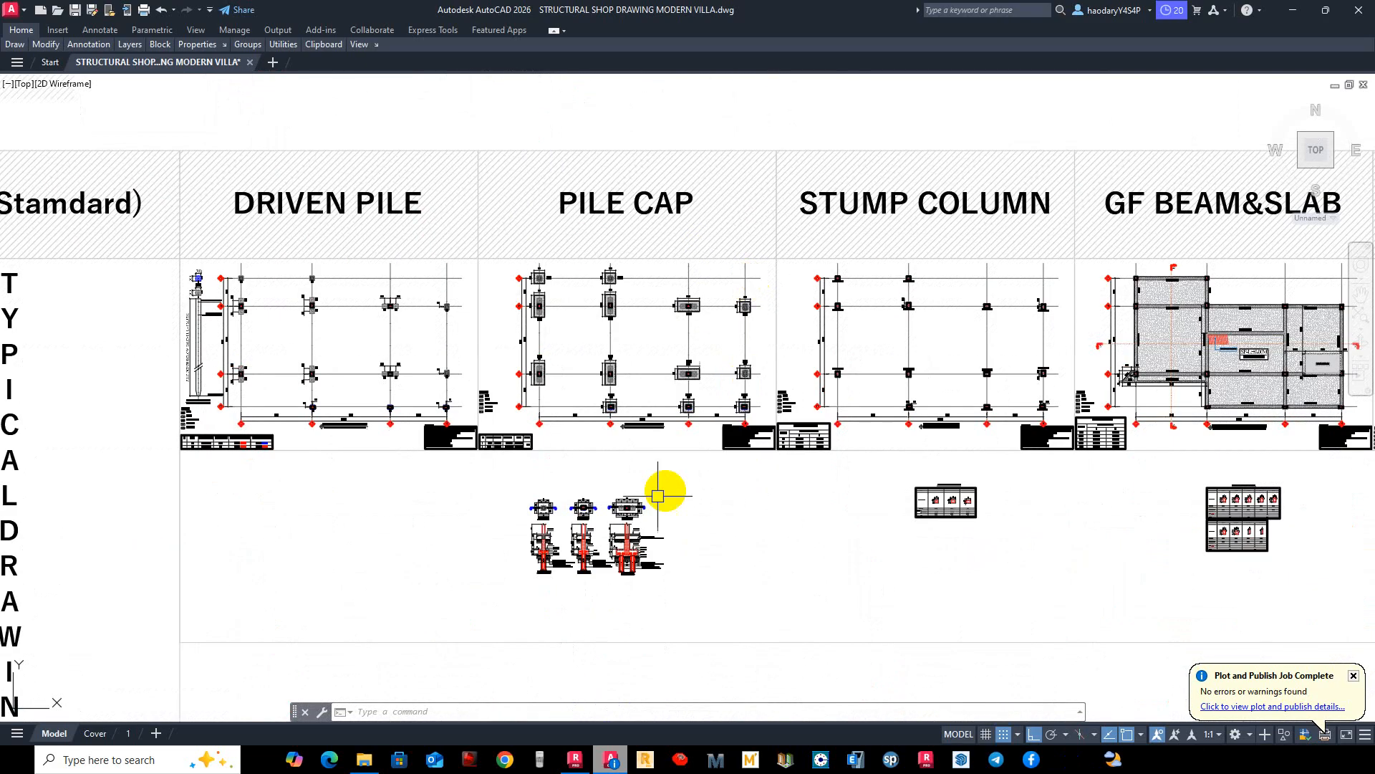
pyautogui.scroll(10, 578, 520)
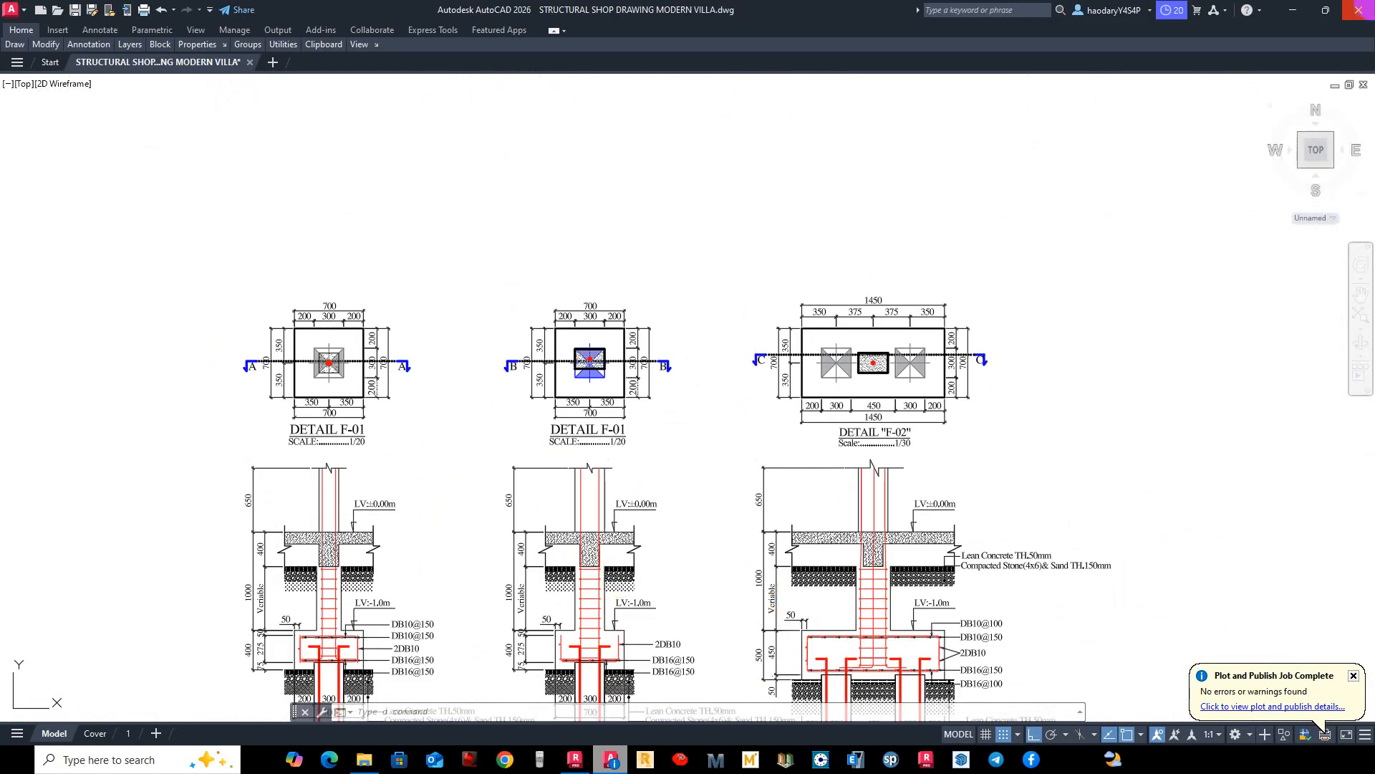
pyautogui.scroll(-2, 669, 359)
pyautogui.scroll(2, 643, 366)
pyautogui.scroll(-8, 737, 255)
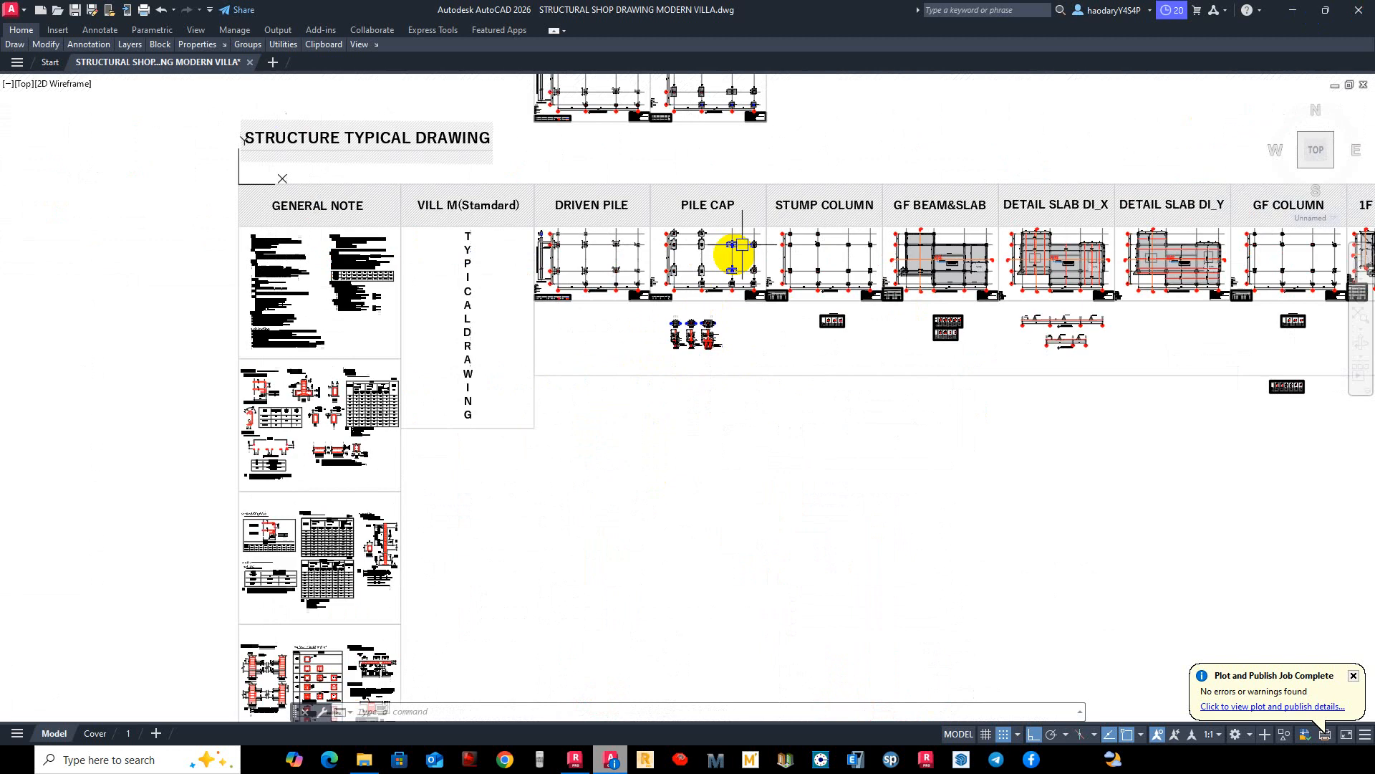
# Check the new pile cap layout's F-01, F-02 and F-01a tags and dimensions up close.
pyautogui.moveTo(737, 255); pyautogui.dragTo(691, 399, button='middle')
pyautogui.scroll(8, 575, 427)
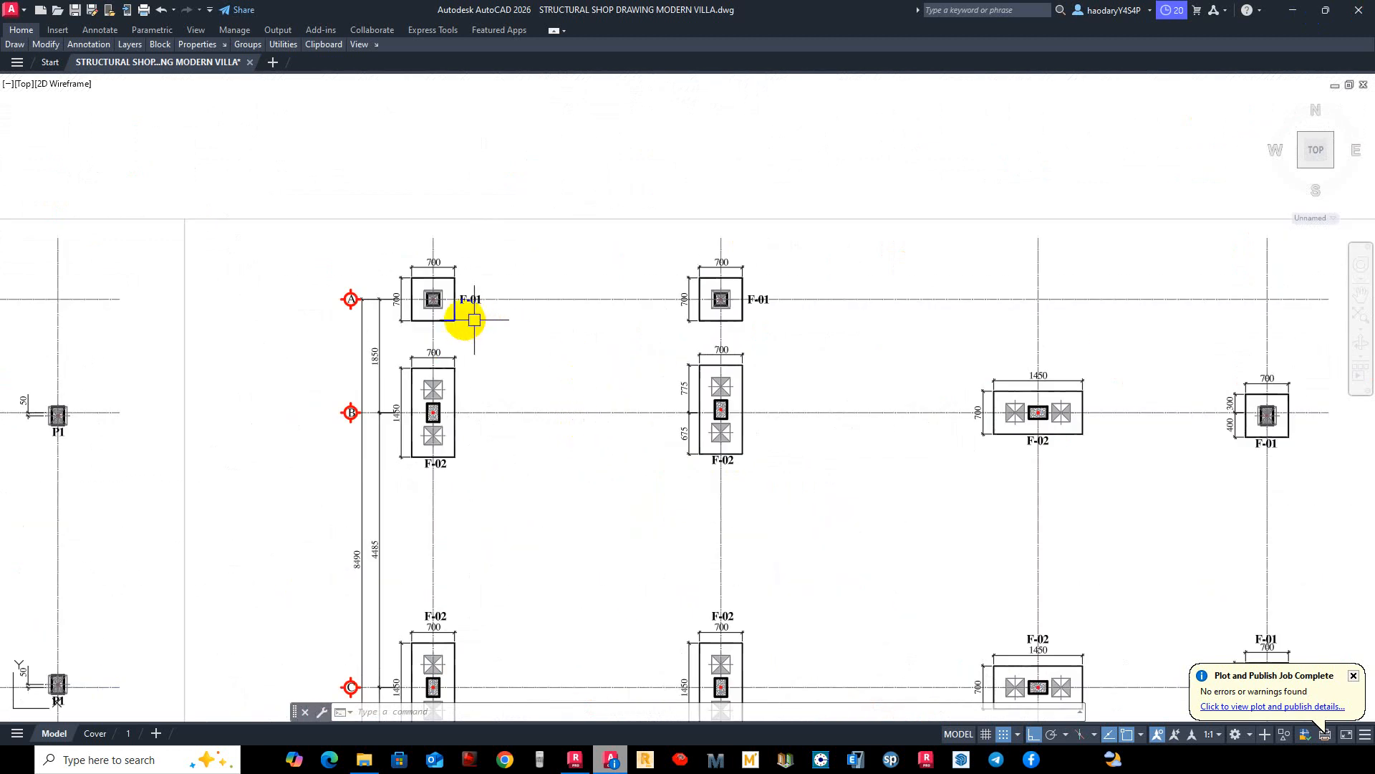
pyautogui.scroll(2, 474, 319)
pyautogui.scroll(1, 491, 255)
pyautogui.scroll(-3, 556, 272)
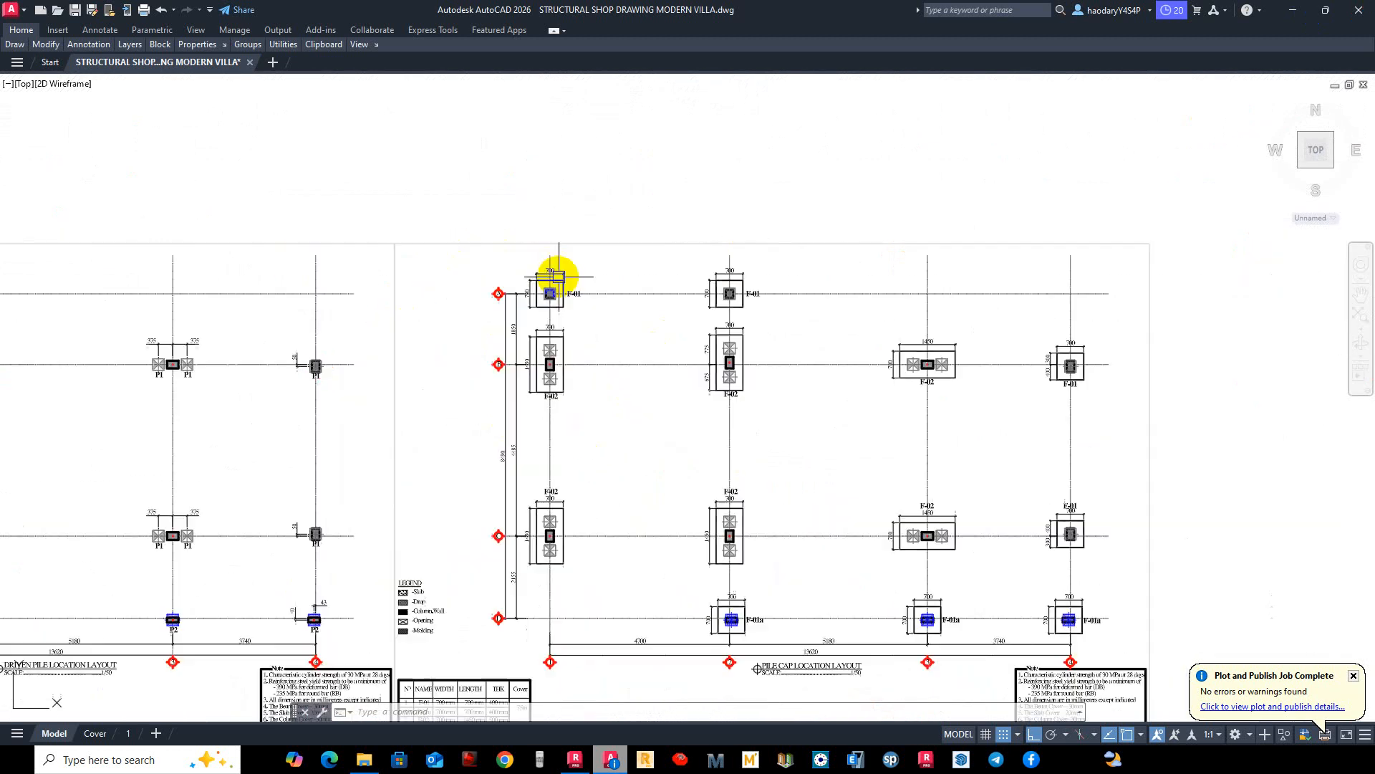
pyautogui.moveTo(893, 632); pyautogui.dragTo(764, 430, button='middle')
pyautogui.scroll(2, 652, 445)
pyautogui.scroll(2, 568, 368)
pyautogui.scroll(-5, 602, 408)
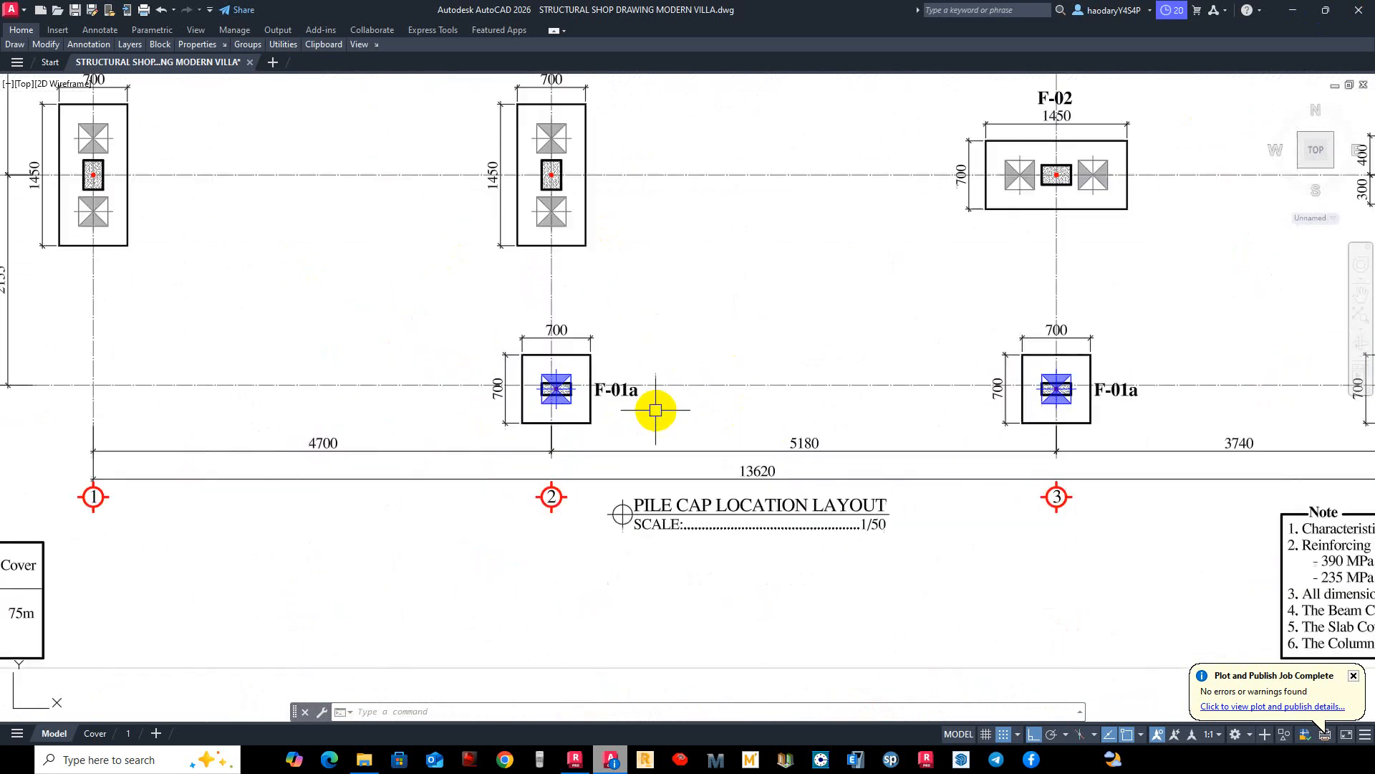
# Review the typical PILE CAP drawing among the neighbouring typical structure drawings.
pyautogui.scroll(-3, 600, 433)
pyautogui.scroll(5, 568, 368)
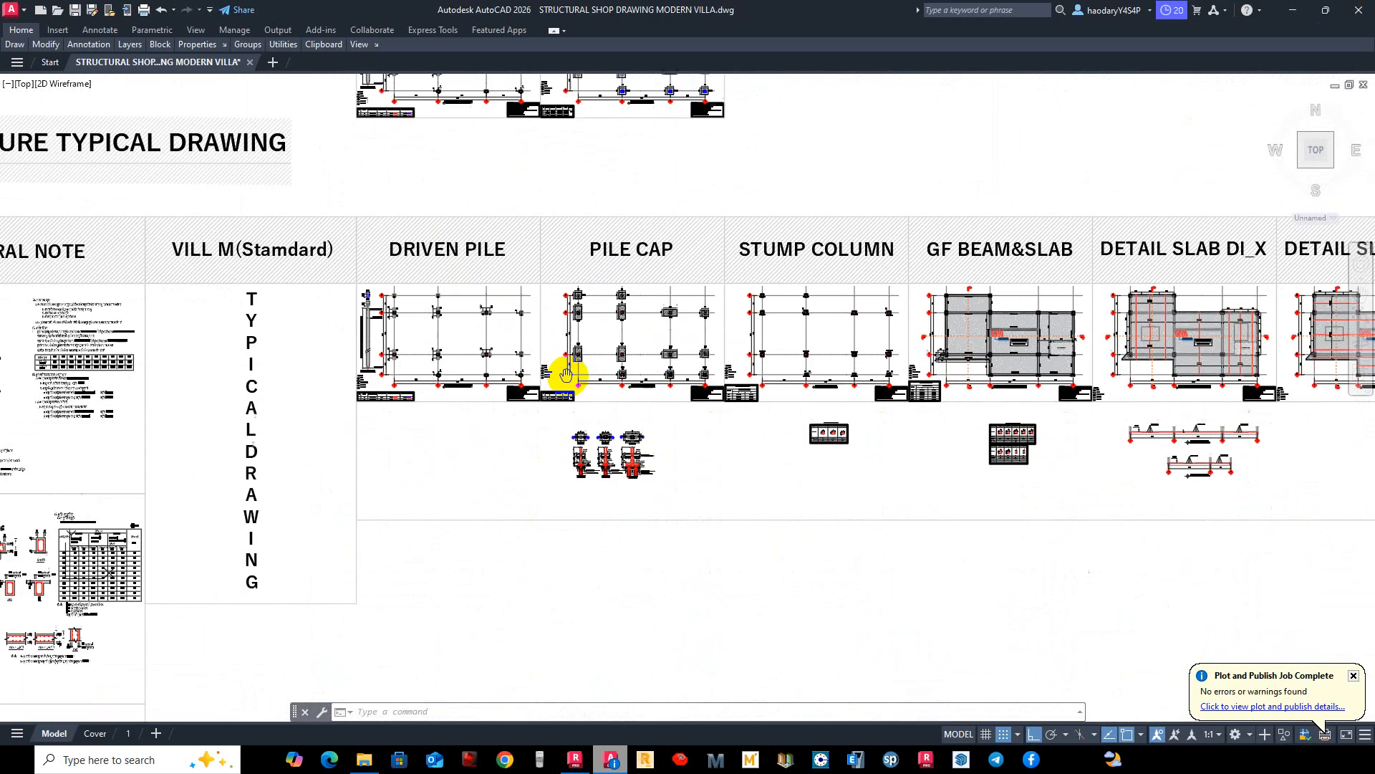
pyautogui.scroll(-4, 559, 422)
pyautogui.scroll(5, 645, 480)
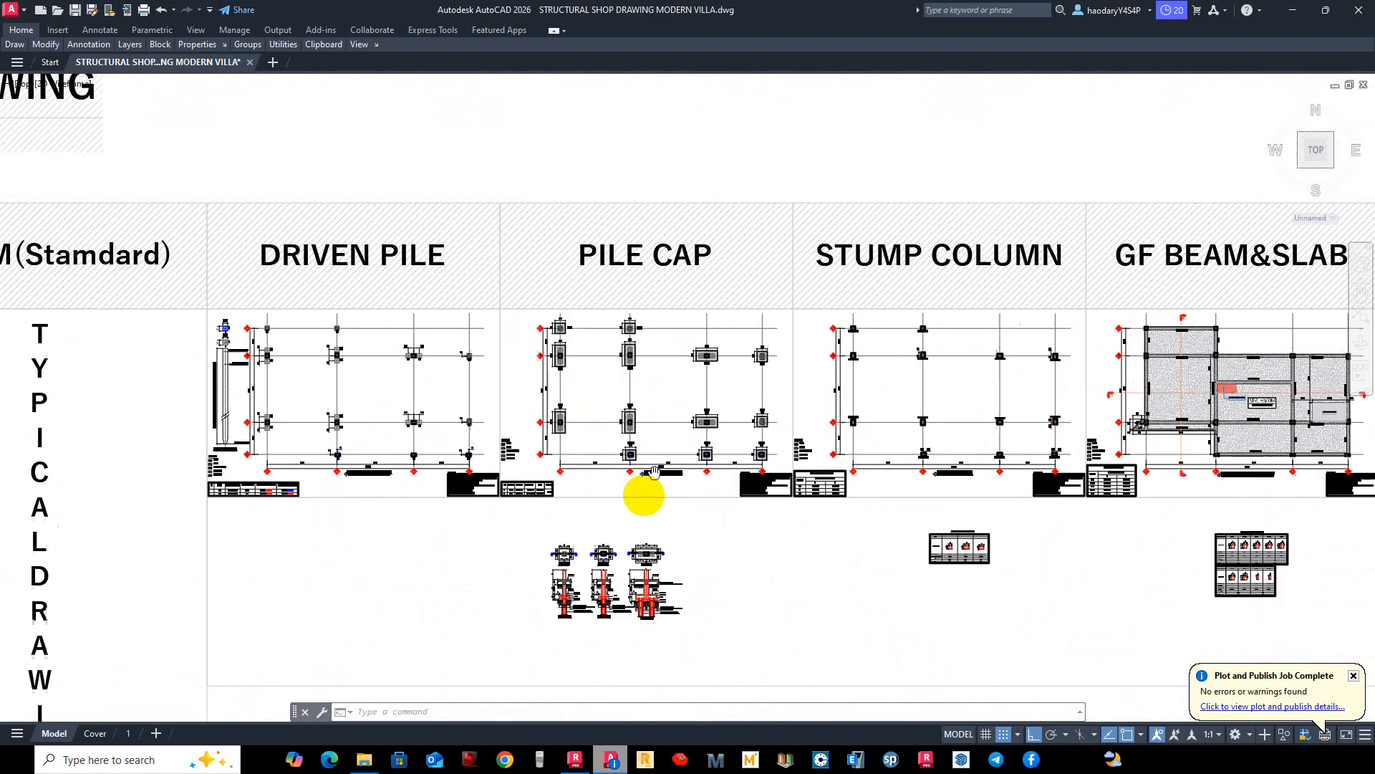
pyautogui.scroll(2, 778, 402)
pyautogui.moveTo(806, 482); pyautogui.dragTo(908, 348, button='middle')
pyautogui.scroll(-3, 908, 348)
pyautogui.scroll(2, 767, 328)
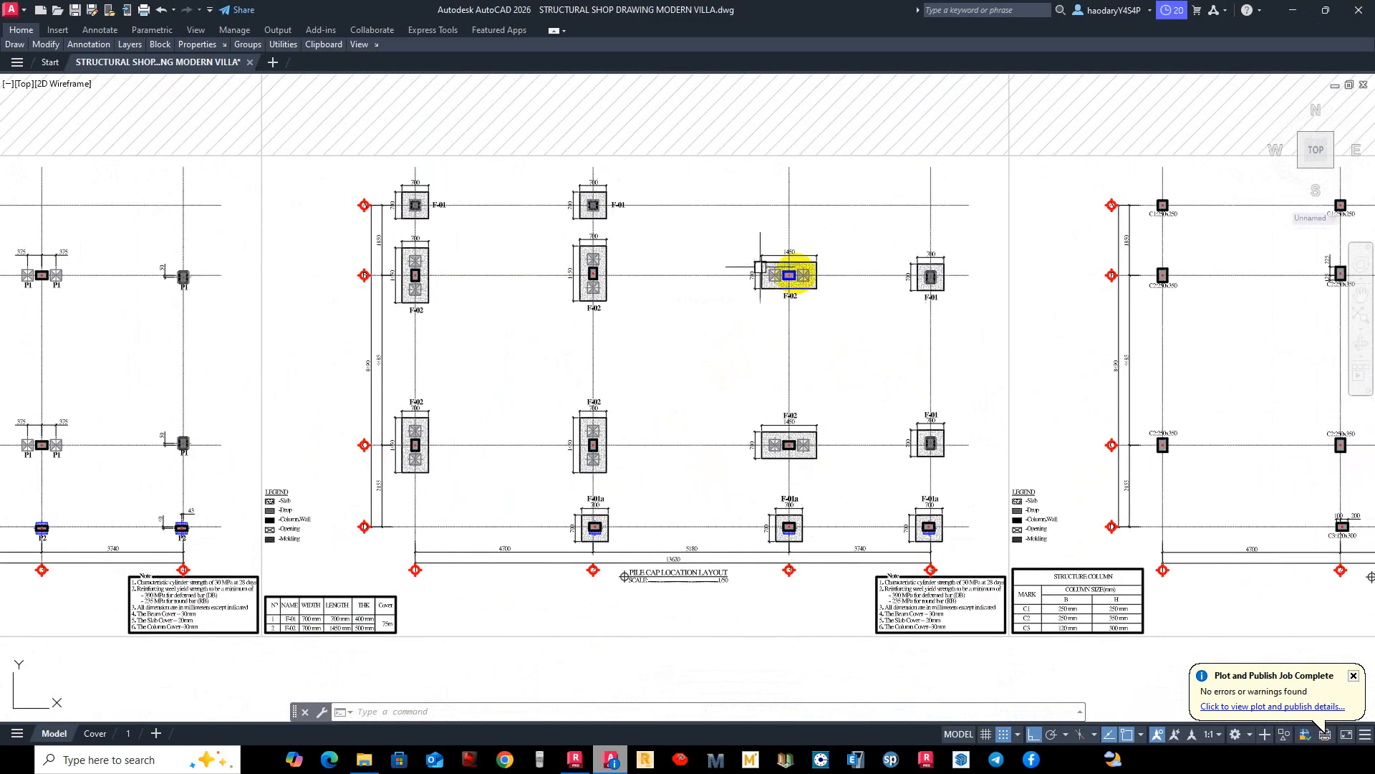
pyautogui.scroll(-4, 593, 292)
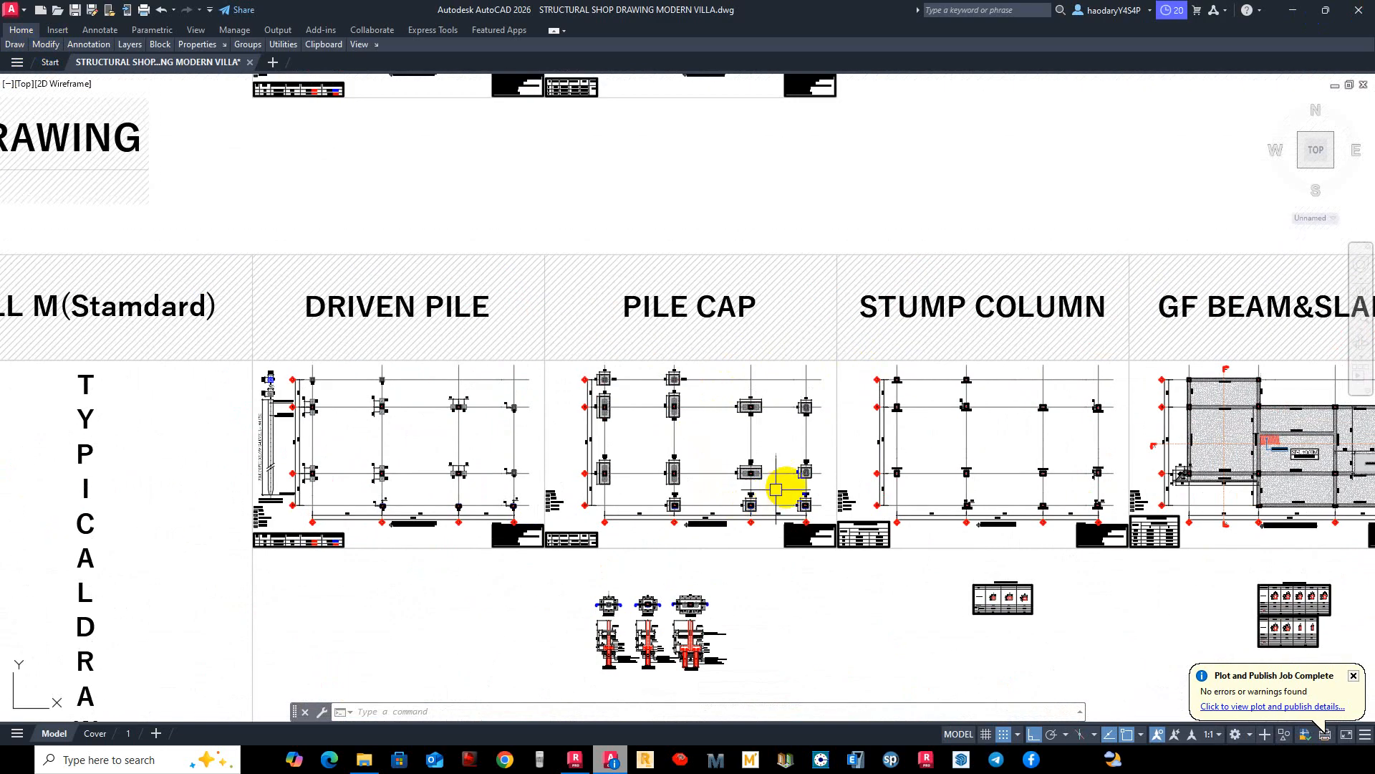
# Save the drawing with the two new location layouts and dismiss the plot completion notice.
pyautogui.scroll(2, 752, 479)
pyautogui.scroll(3, 804, 384)
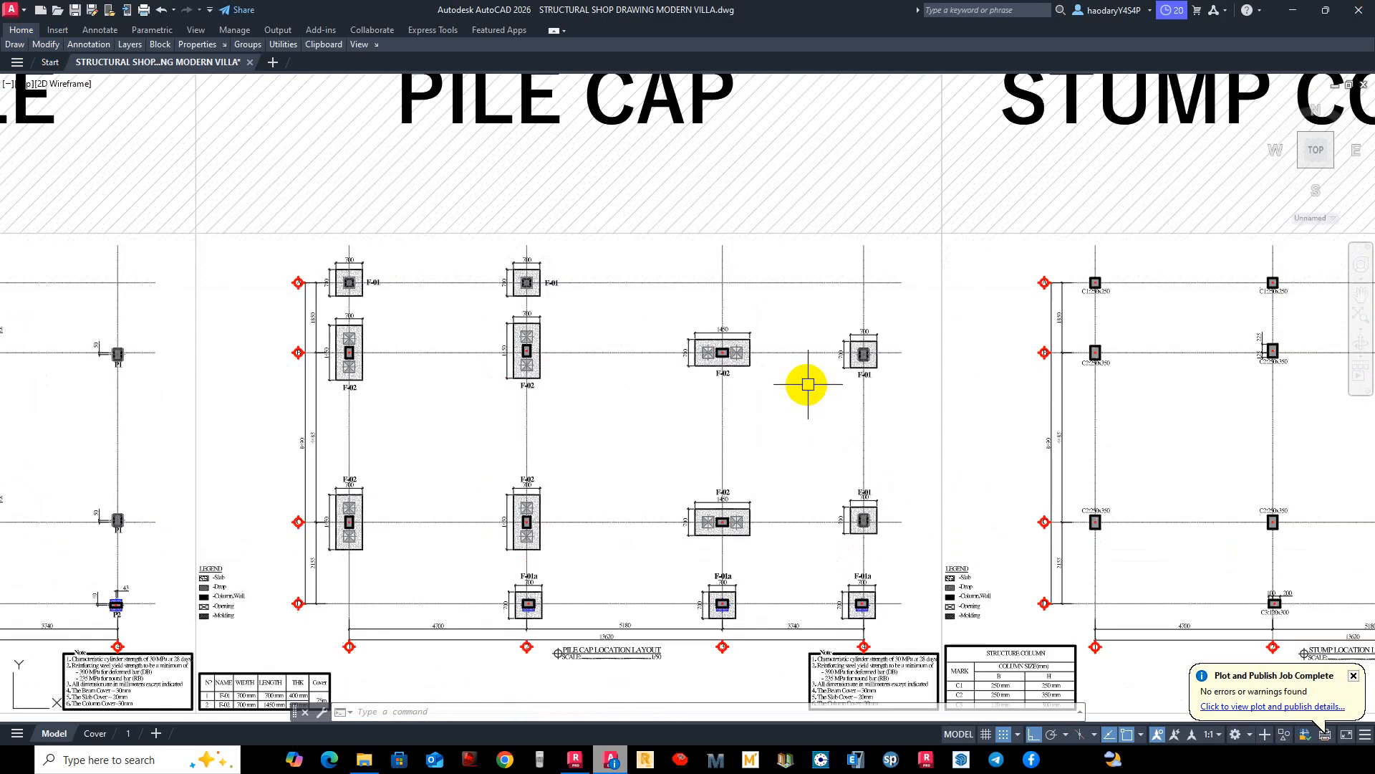
pyautogui.scroll(-4, 788, 502)
pyautogui.scroll(3, 750, 307)
pyautogui.moveTo(645, 351); pyautogui.dragTo(715, 339, button='middle')
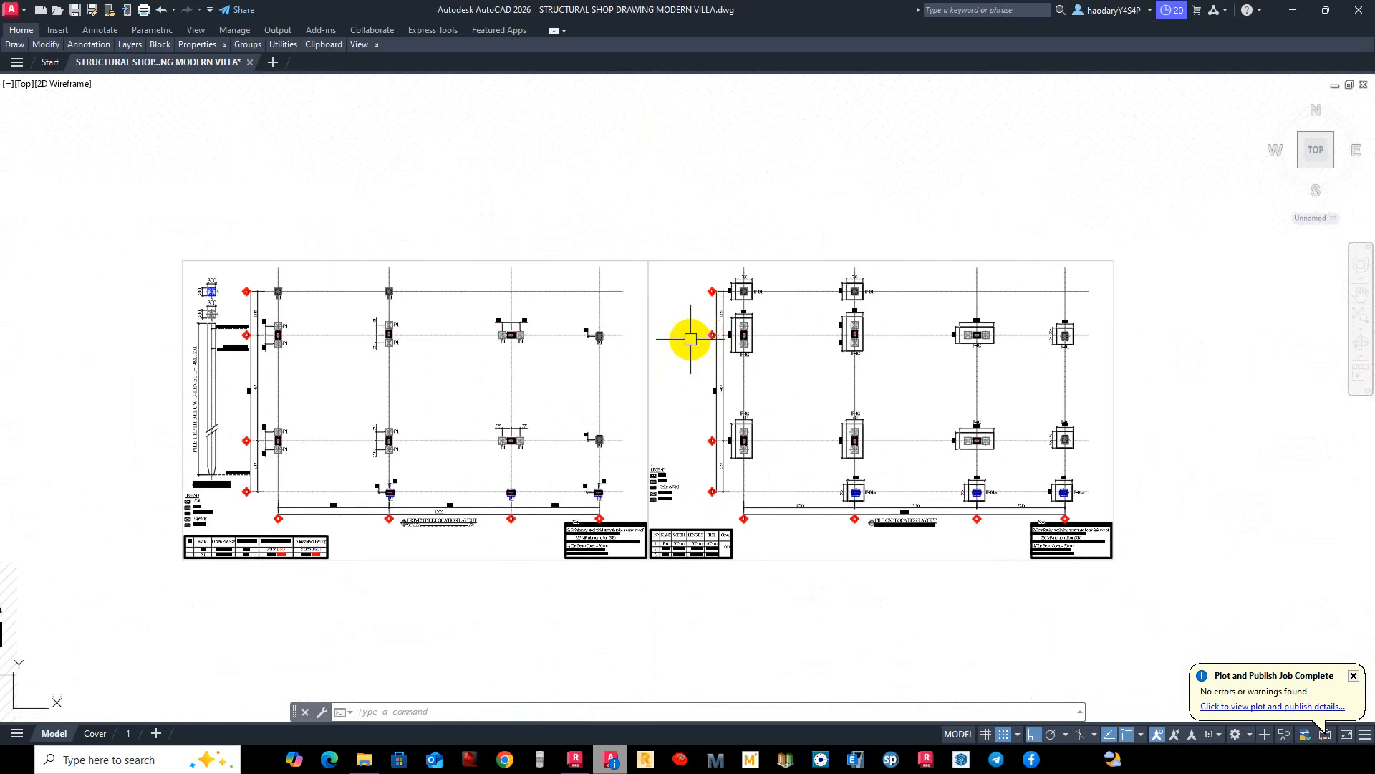
pyautogui.click(10, 10)
pyautogui.click(54, 146)
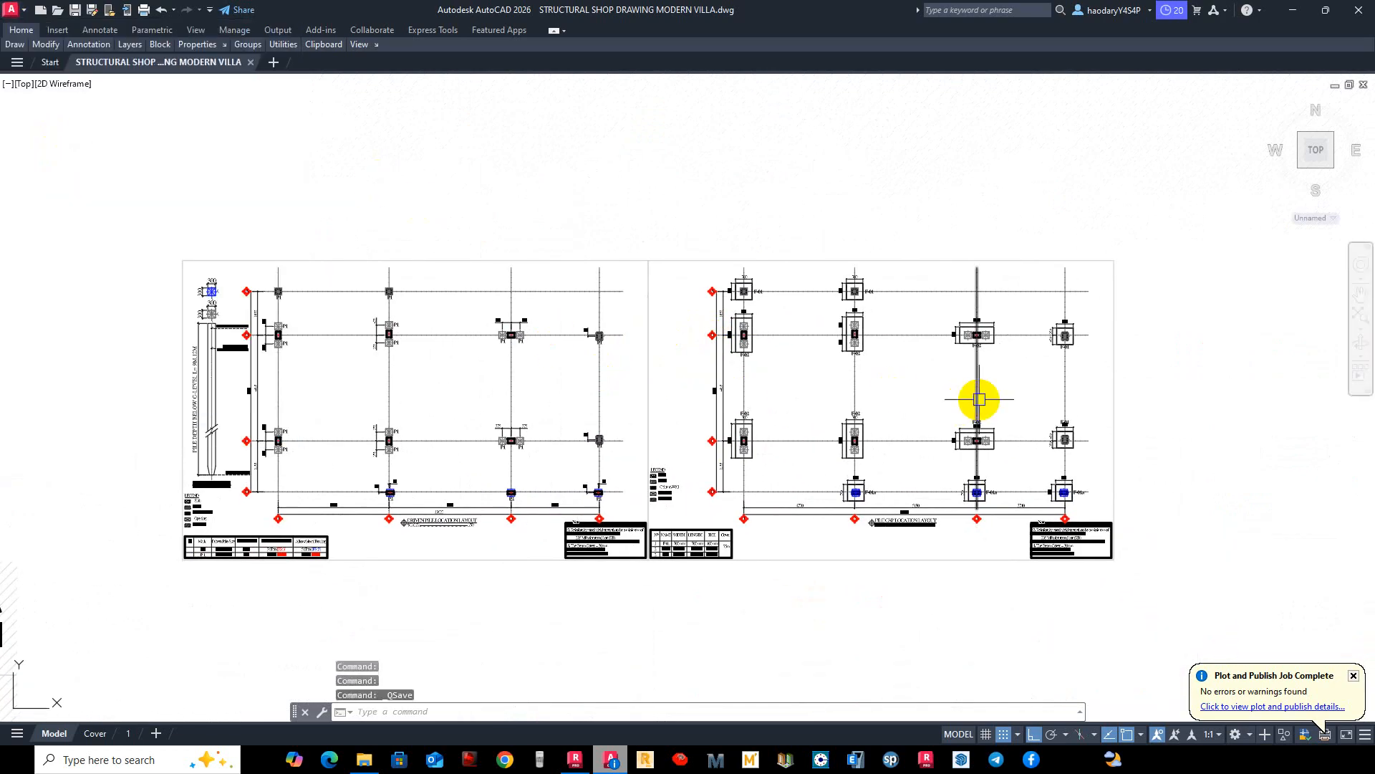
pyautogui.click(1352, 675)
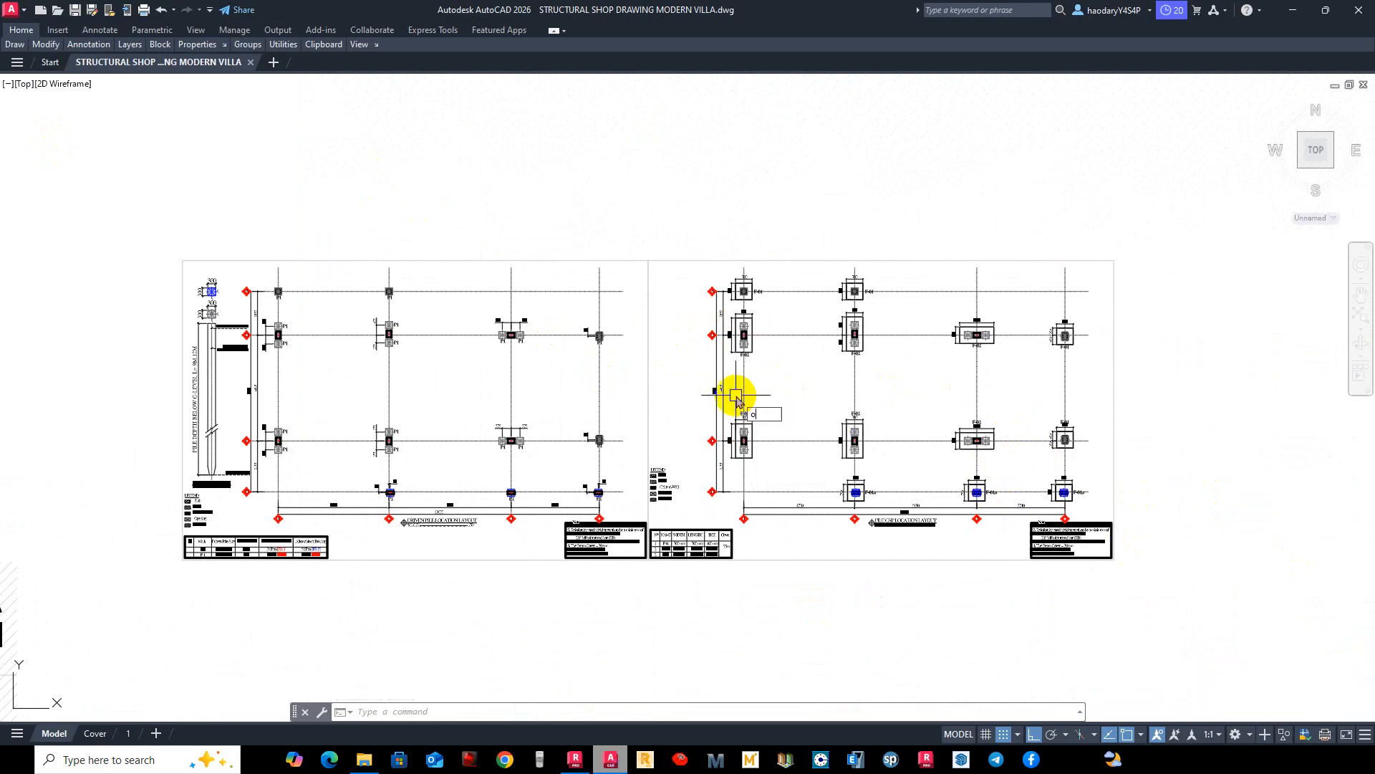
# Set the automatic save interval to 10 minutes between saves in the program options and apply it.
pyautogui.write('op')
pyautogui.press('Return')
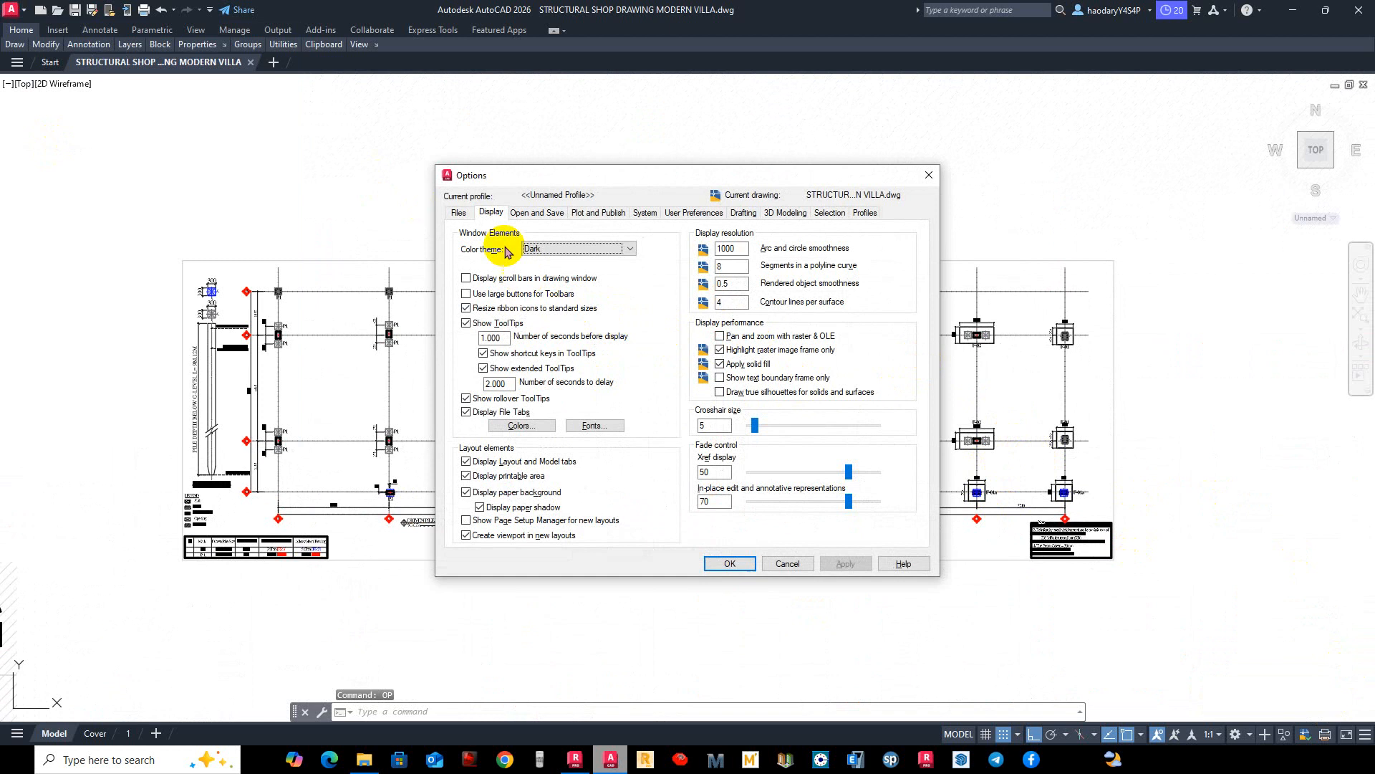
pyautogui.click(462, 213)
pyautogui.click(501, 215)
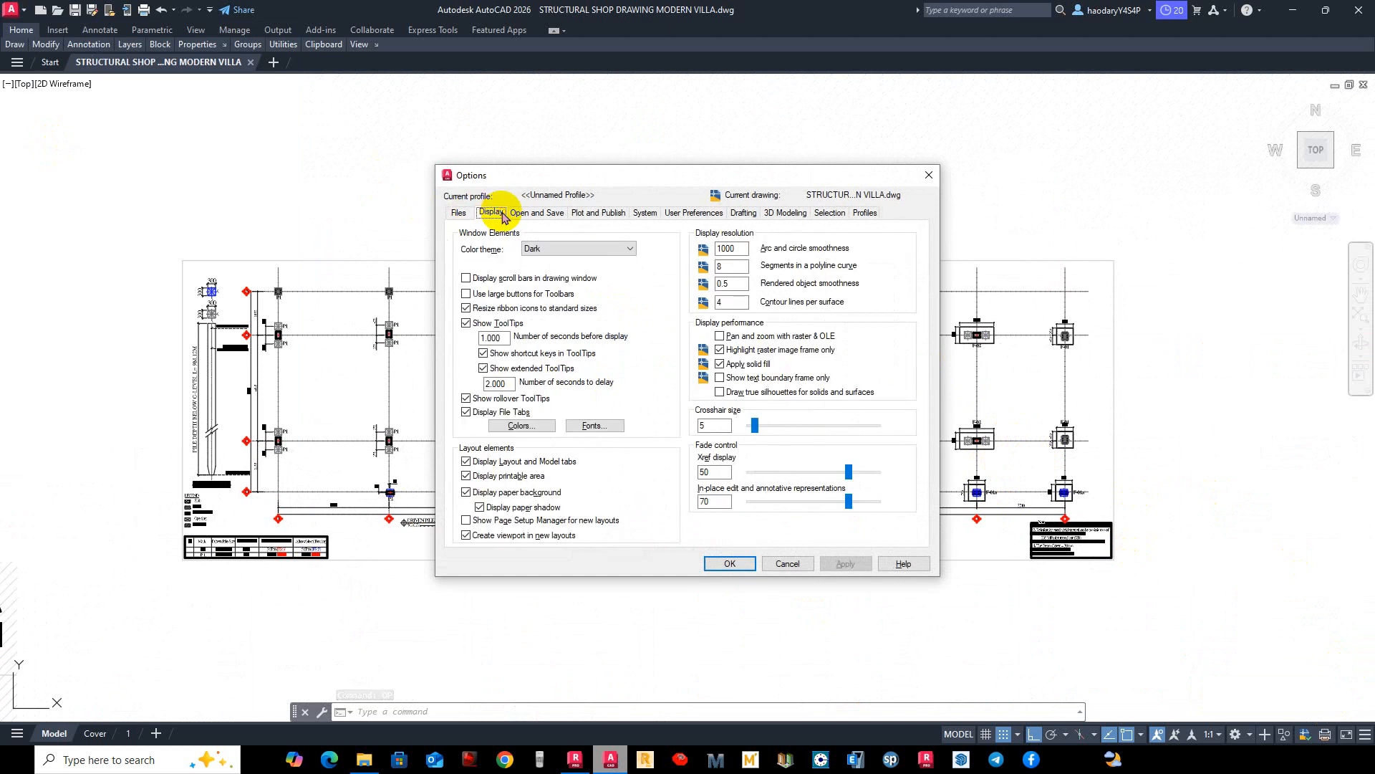
pyautogui.click(548, 214)
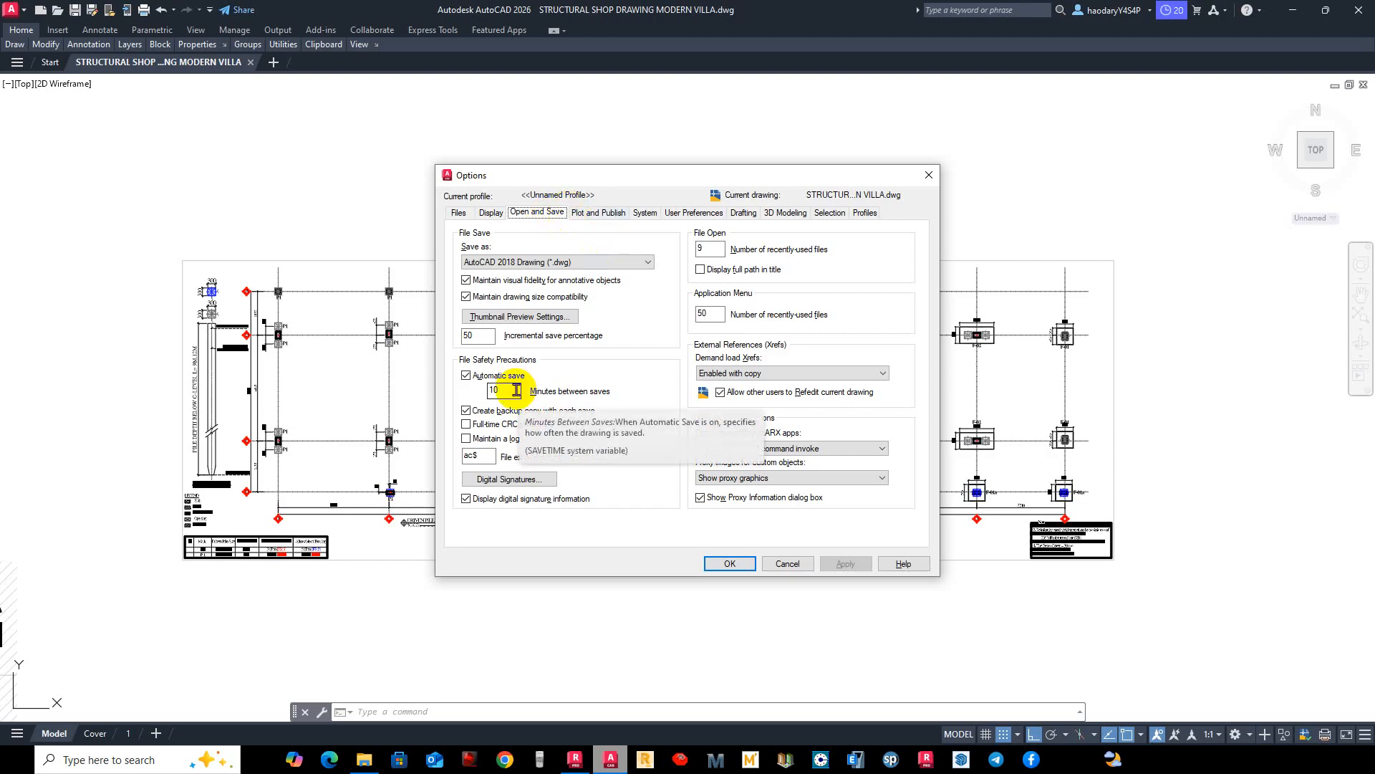
pyautogui.moveTo(628, 177)
pyautogui.mouseDown()
pyautogui.moveTo(583, 162)
pyautogui.moveTo(624, 168)
pyautogui.mouseUp()
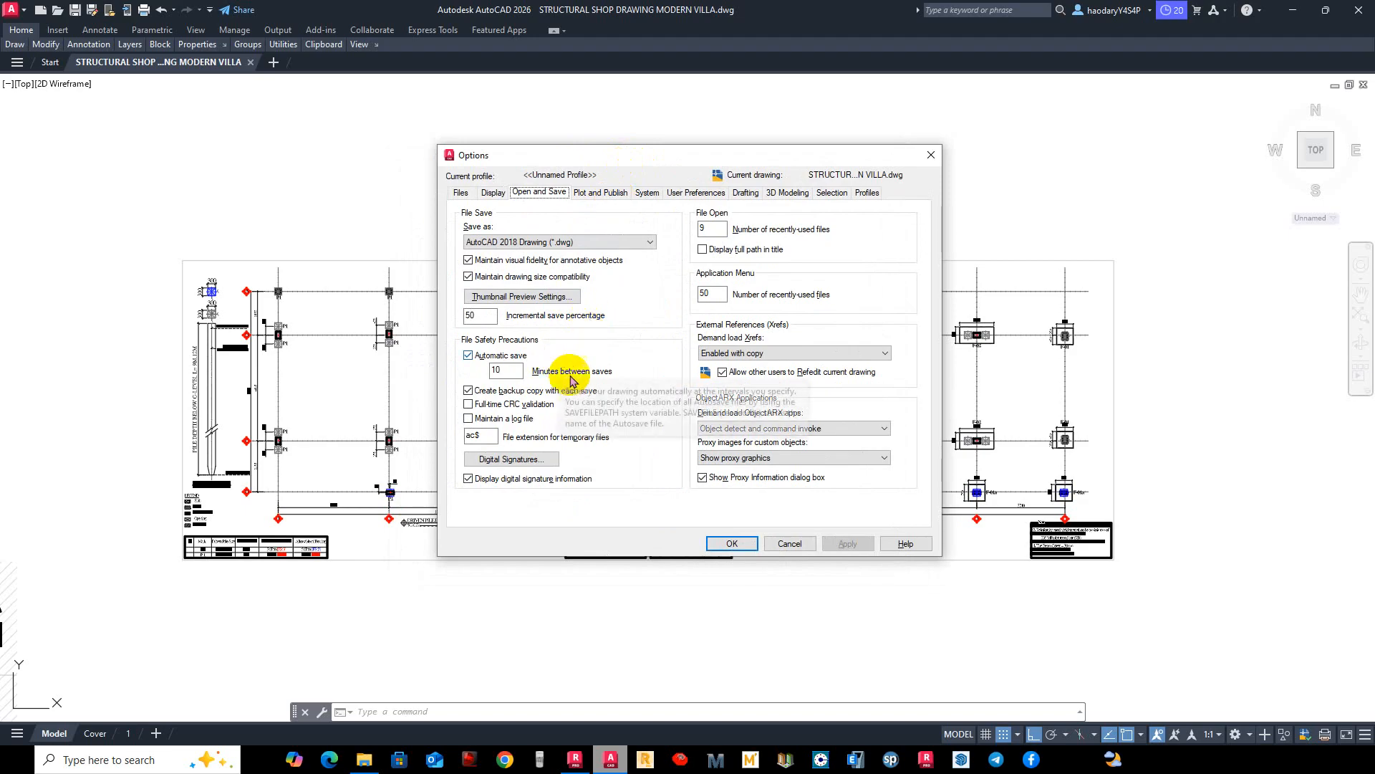
pyautogui.doubleClick(512, 371)
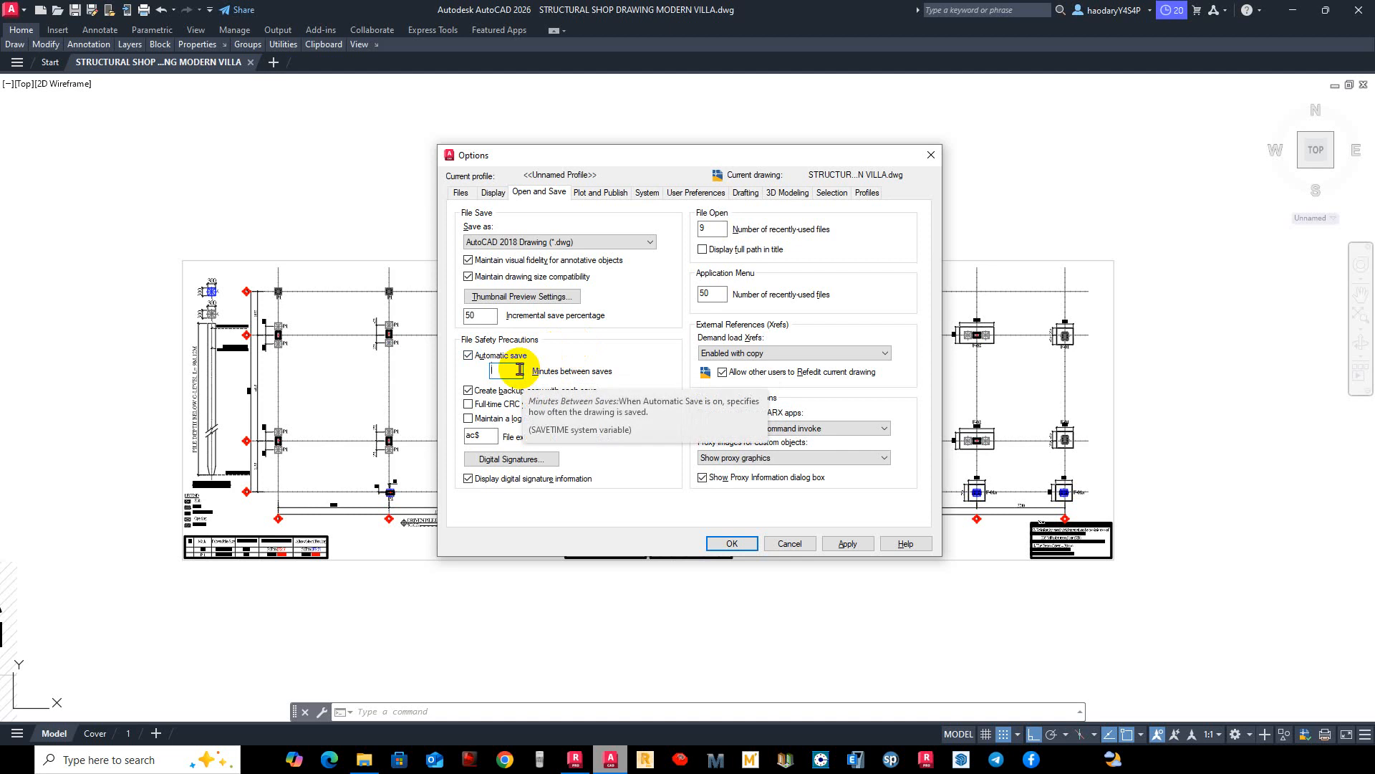
pyautogui.write('10')
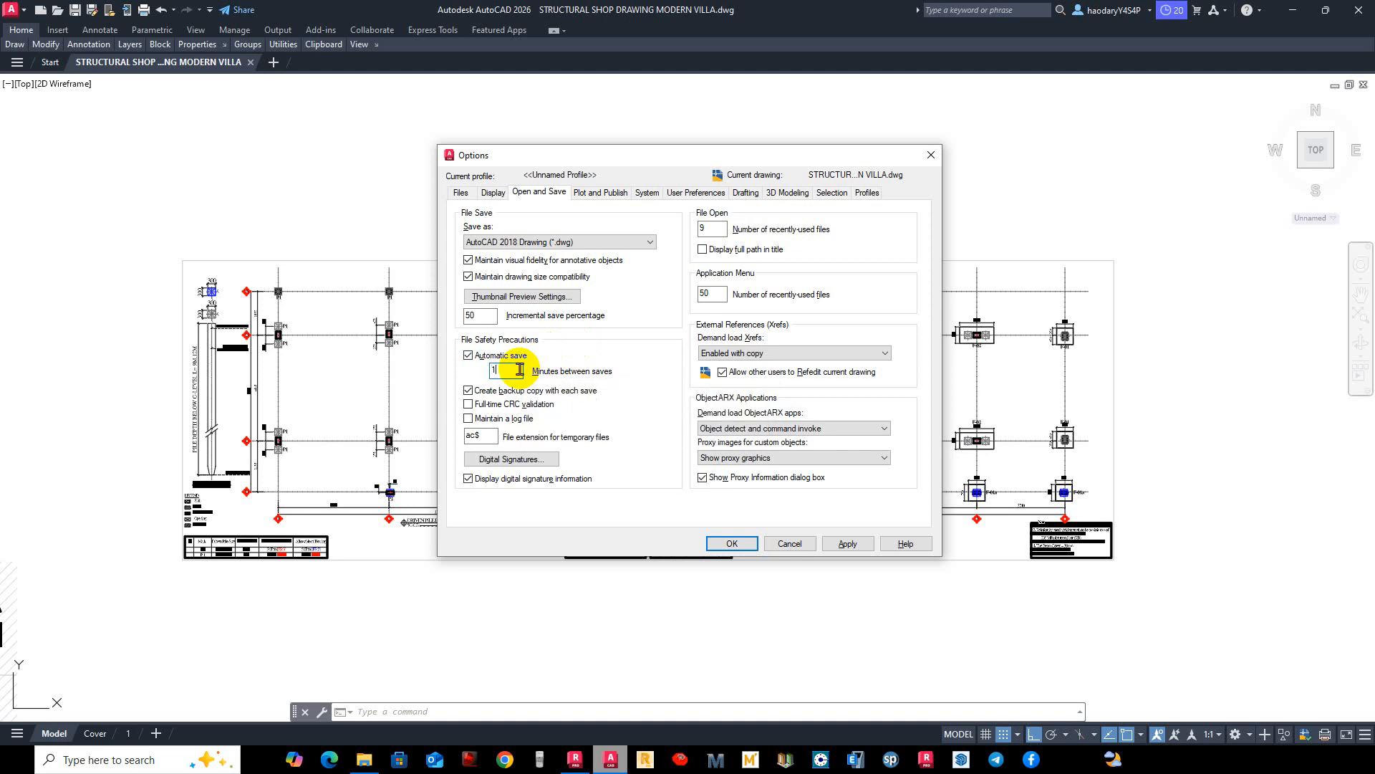
pyautogui.click(849, 543)
pyautogui.click(732, 543)
# Save the structural shop drawing again with the driven pile and pile cap layouts in view.
pyautogui.scroll(3, 792, 437)
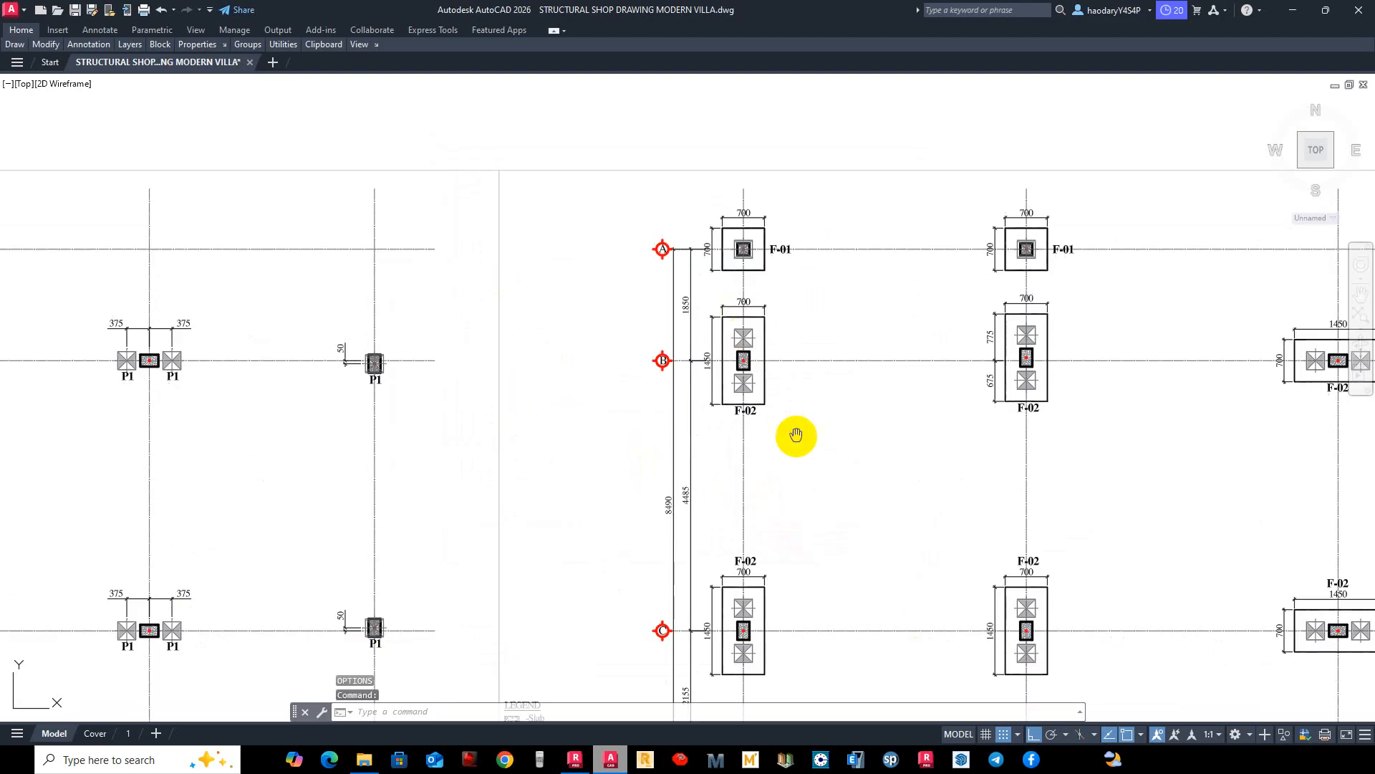
pyautogui.scroll(-5, 648, 349)
pyautogui.scroll(5, 648, 349)
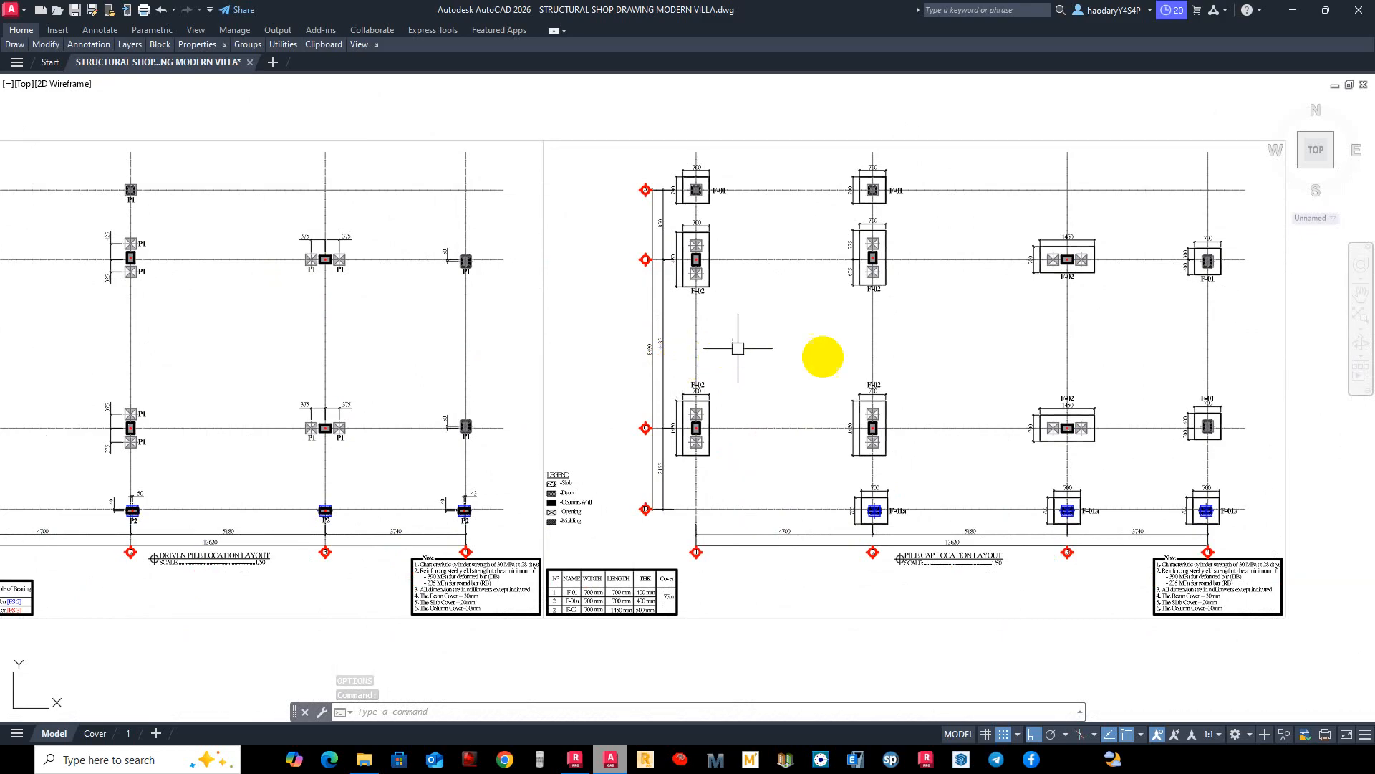
pyautogui.scroll(-2, 788, 366)
pyautogui.click(16, 10)
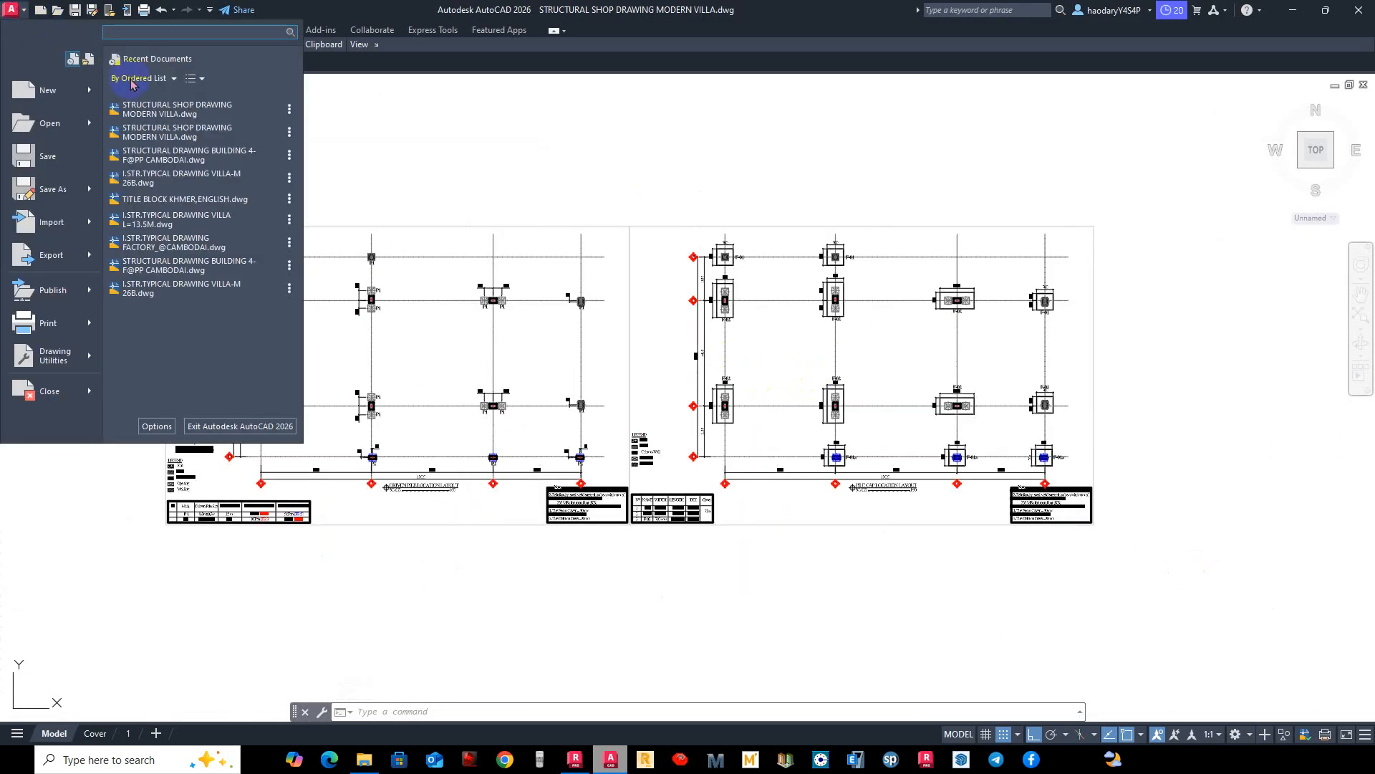
pyautogui.click(61, 157)
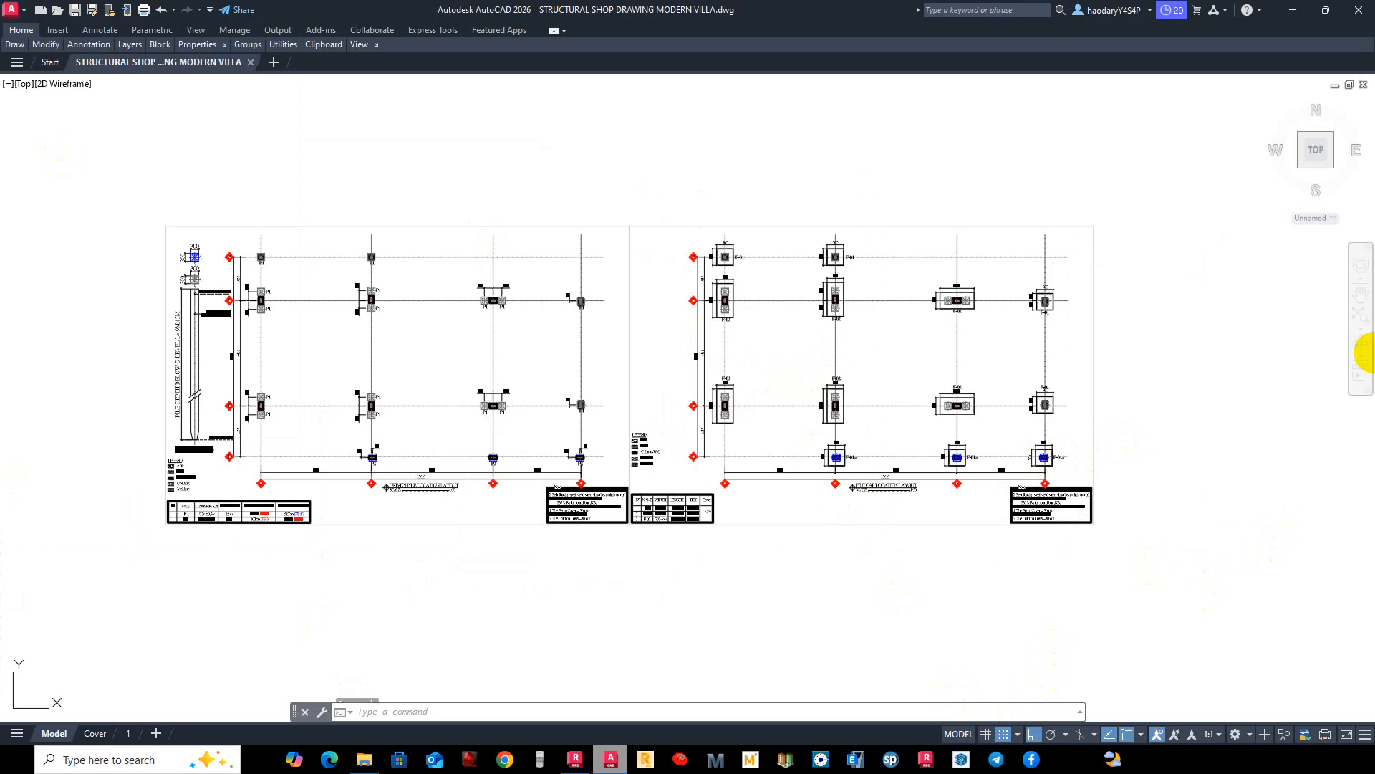
# Compare the pile positions in the driven pile location layout with the F-01, F-02 and F-01a caps in the pile cap location layout.
pyautogui.scroll(3, 915, 222)
pyautogui.moveTo(1037, 491); pyautogui.dragTo(935, 341, button='middle')
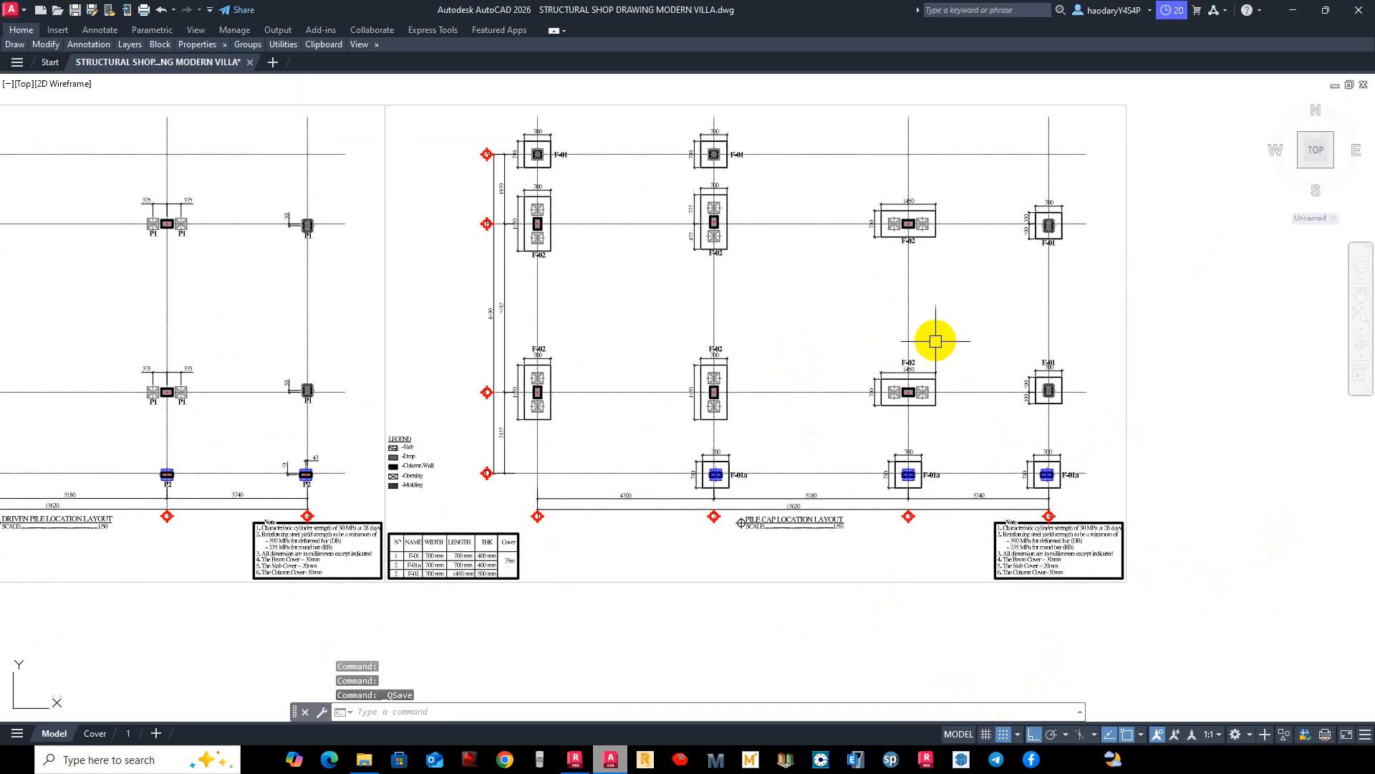
pyautogui.moveTo(831, 345); pyautogui.dragTo(841, 387, button='middle')
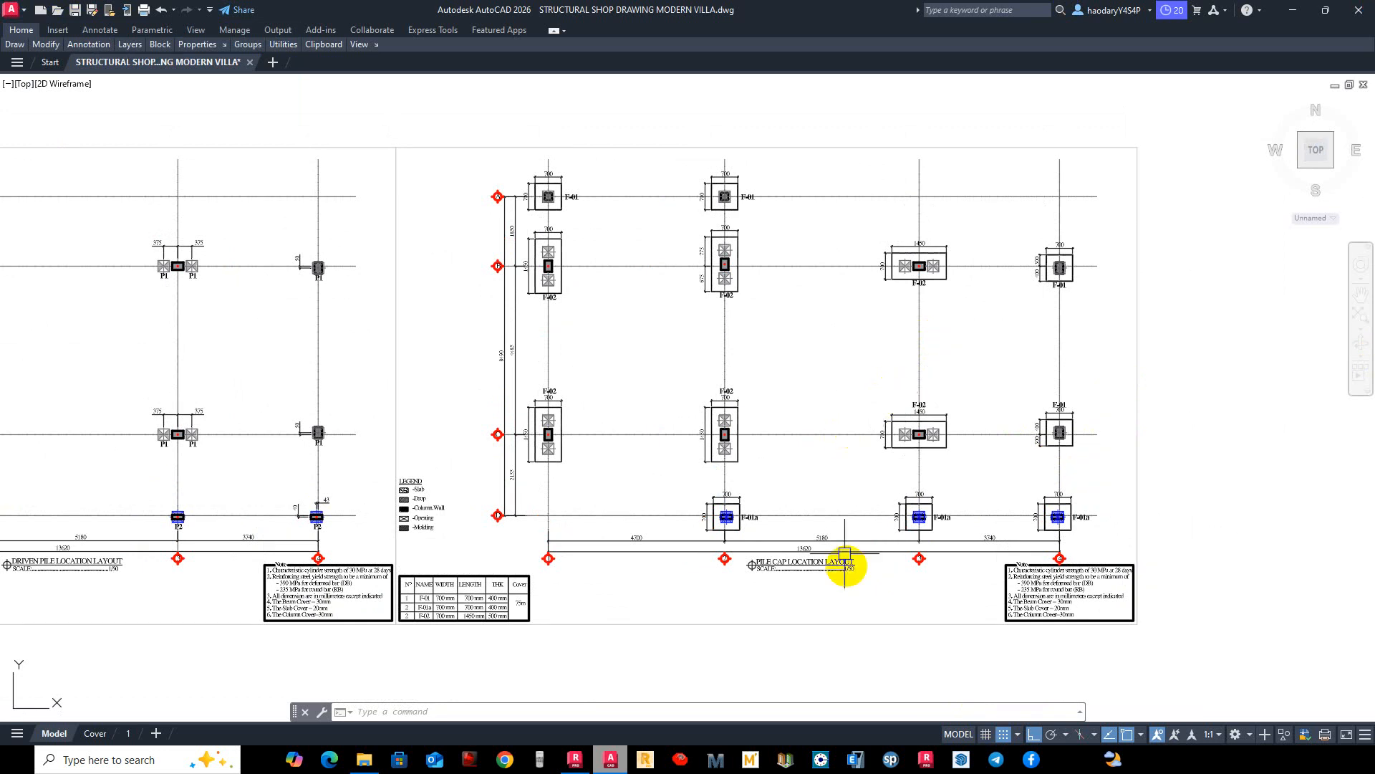
pyautogui.scroll(-3, 762, 399)
pyautogui.moveTo(762, 399); pyautogui.dragTo(880, 407, button='middle')
pyautogui.scroll(3, 793, 406)
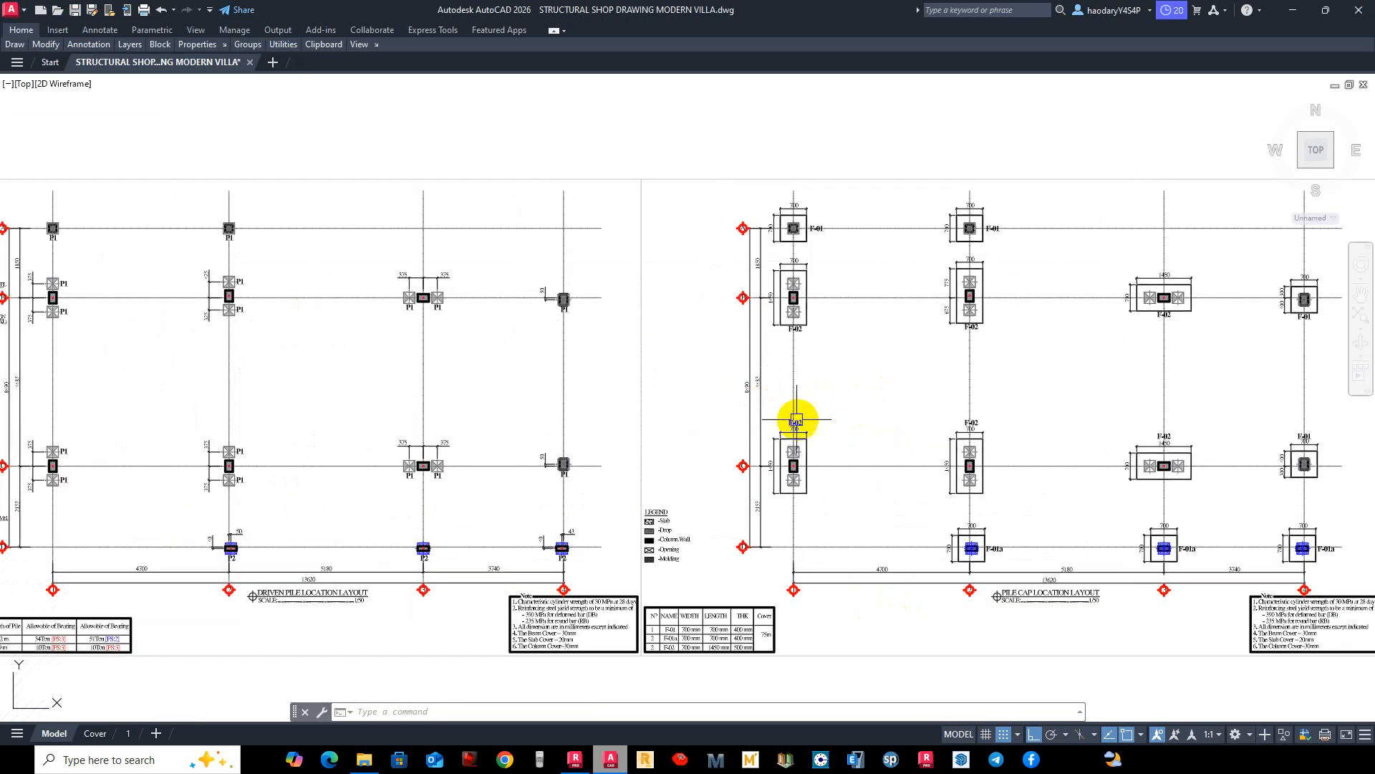
pyautogui.moveTo(795, 418)
pyautogui.mouseDown(button='middle')
pyautogui.moveTo(841, 391)
pyautogui.moveTo(841, 408)
pyautogui.moveTo(879, 401)
pyautogui.mouseUp(button='middle')
pyautogui.scroll(-3, 839, 393)
pyautogui.scroll(3, 530, 364)
pyautogui.moveTo(626, 389); pyautogui.dragTo(661, 361, button='middle')
pyautogui.scroll(2, 661, 361)
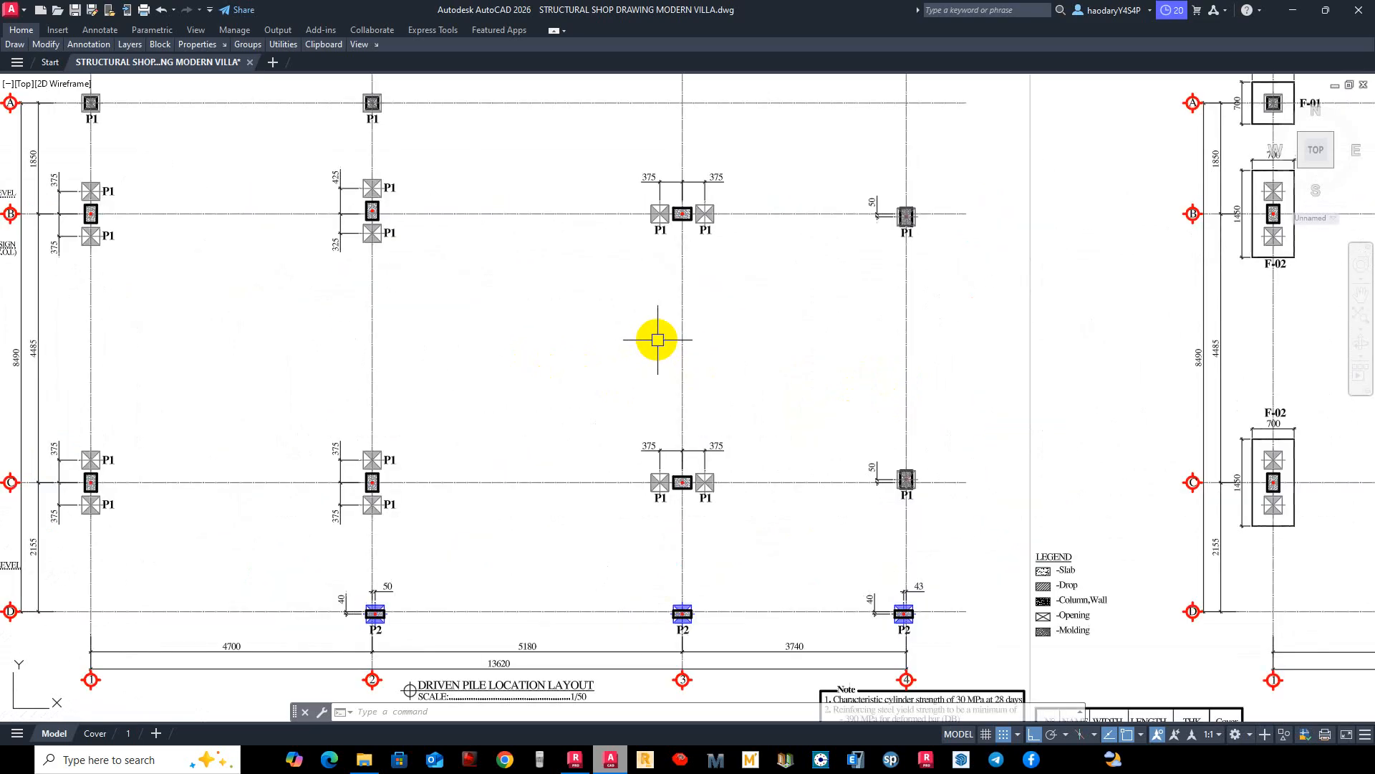
pyautogui.scroll(-2, 654, 338)
pyautogui.scroll(2, 663, 346)
pyautogui.scroll(-1, 674, 341)
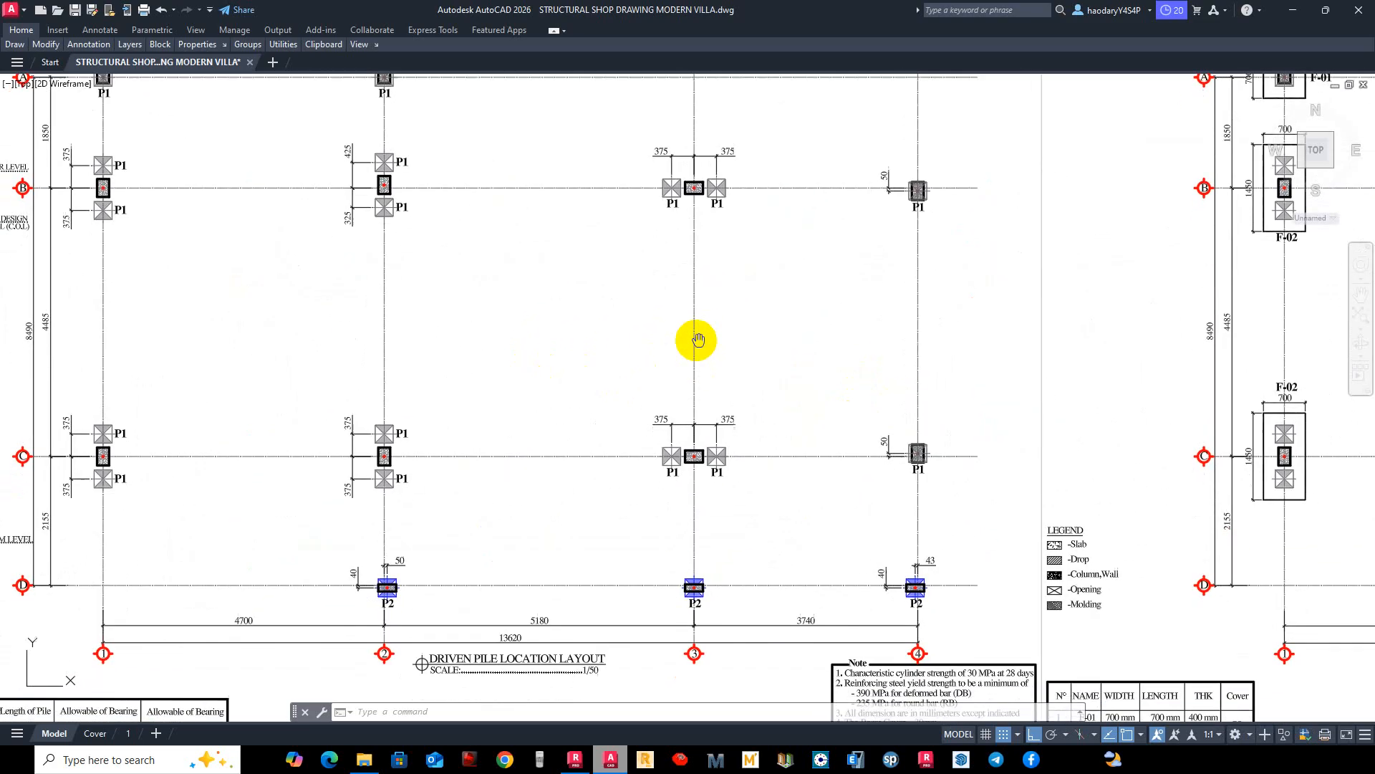
pyautogui.scroll(-2, 700, 341)
pyautogui.scroll(2, 853, 338)
pyautogui.scroll(-2, 791, 357)
pyautogui.moveTo(583, 366); pyautogui.dragTo(887, 368, button='middle')
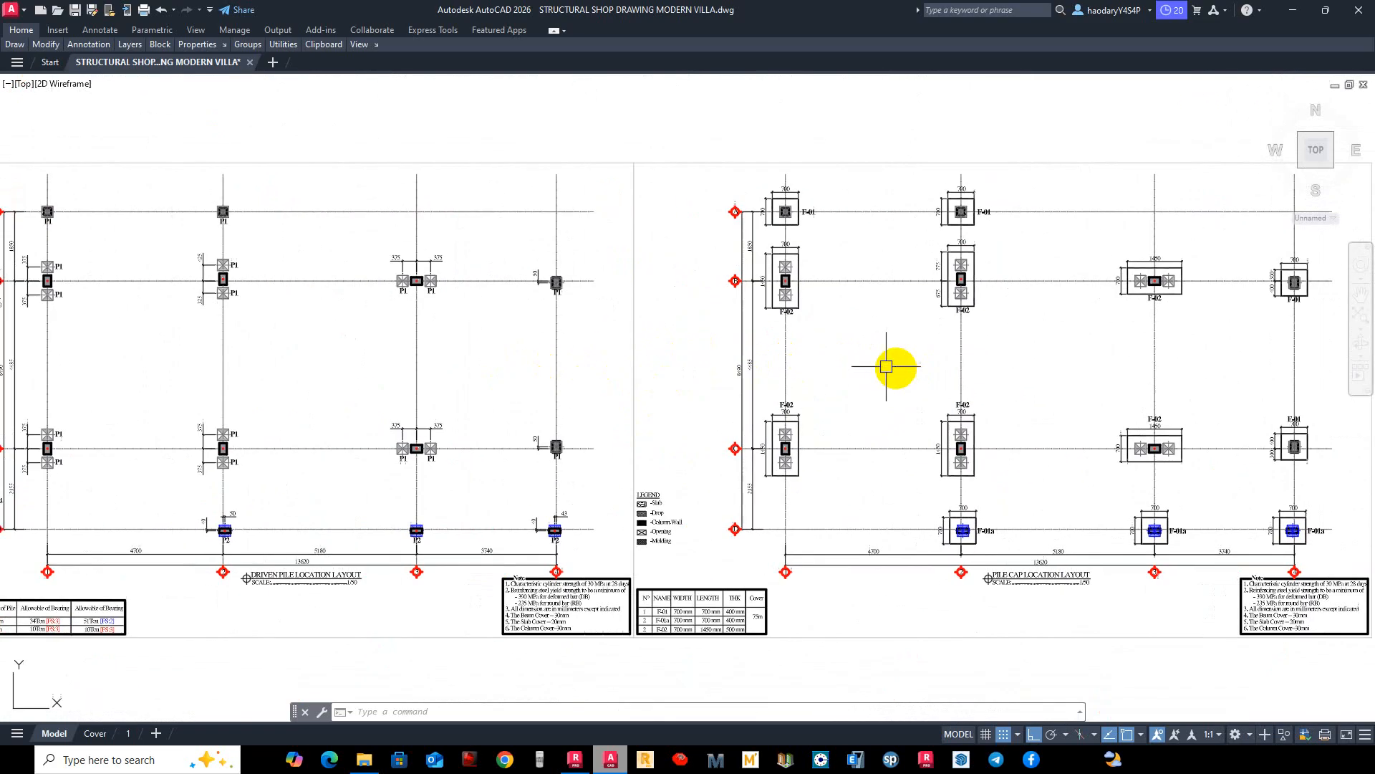
pyautogui.moveTo(677, 371)
pyautogui.mouseDown(button='middle')
pyautogui.moveTo(776, 366)
pyautogui.moveTo(595, 371)
pyautogui.mouseUp(button='middle')
pyautogui.moveTo(911, 365); pyautogui.dragTo(528, 382, button='middle')
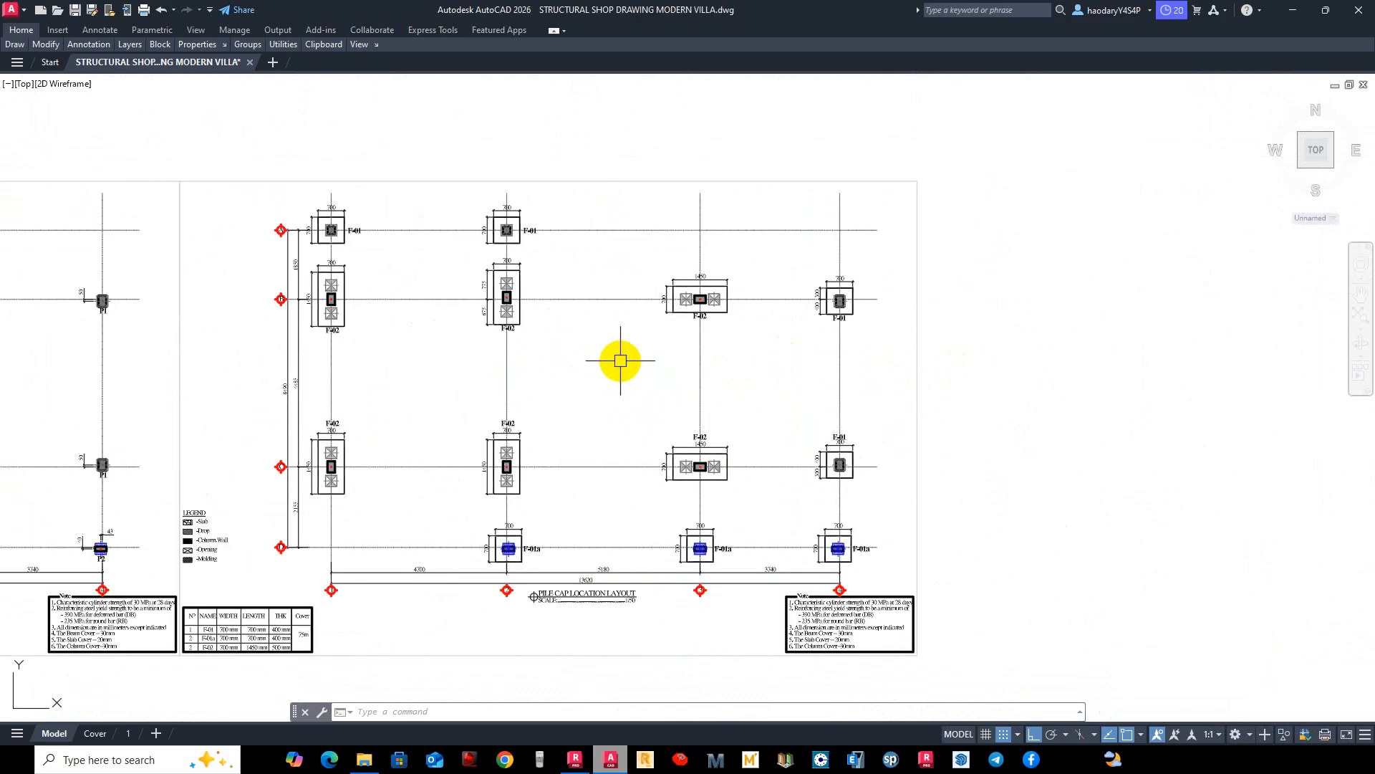
pyautogui.moveTo(666, 372)
pyautogui.mouseDown(button='middle')
pyautogui.moveTo(838, 347)
pyautogui.moveTo(845, 363)
pyautogui.mouseUp(button='middle')
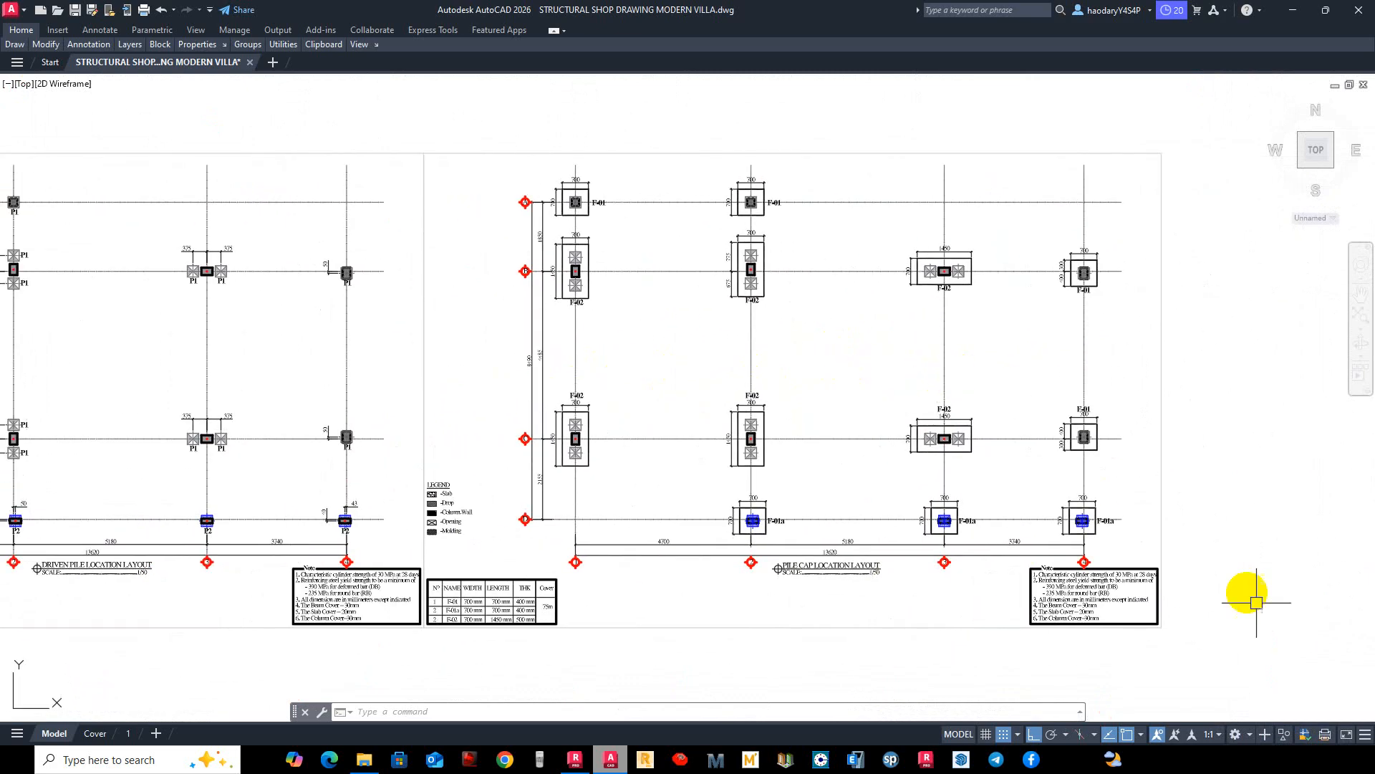